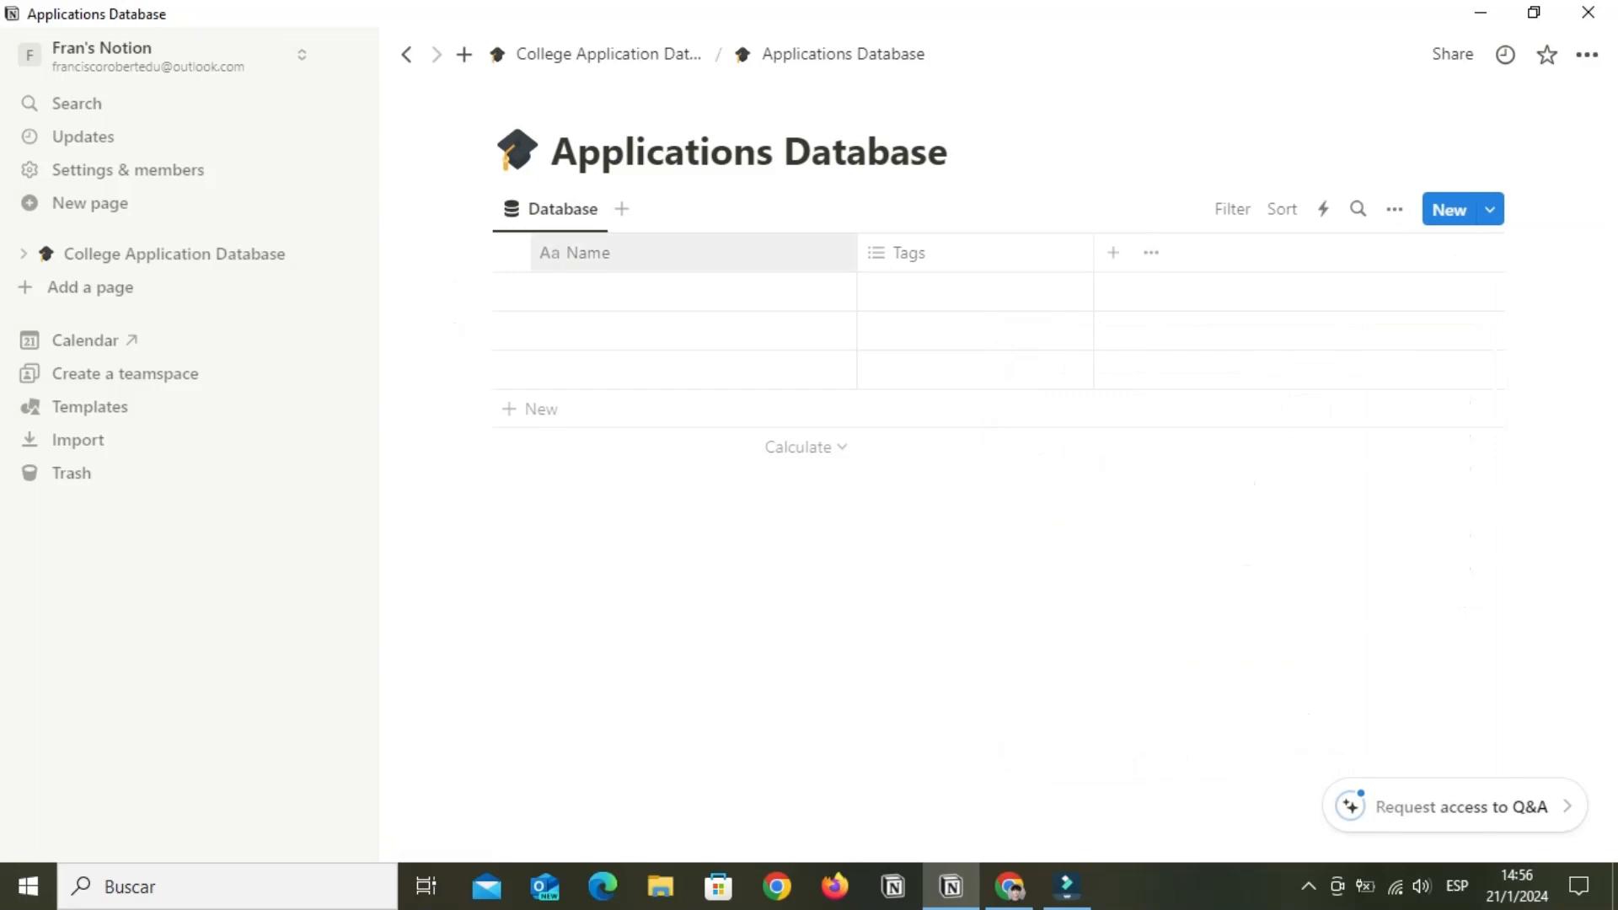
Rename the database's Name property as "College name"
click(575, 253)
key(BackSpace)
text(College name)
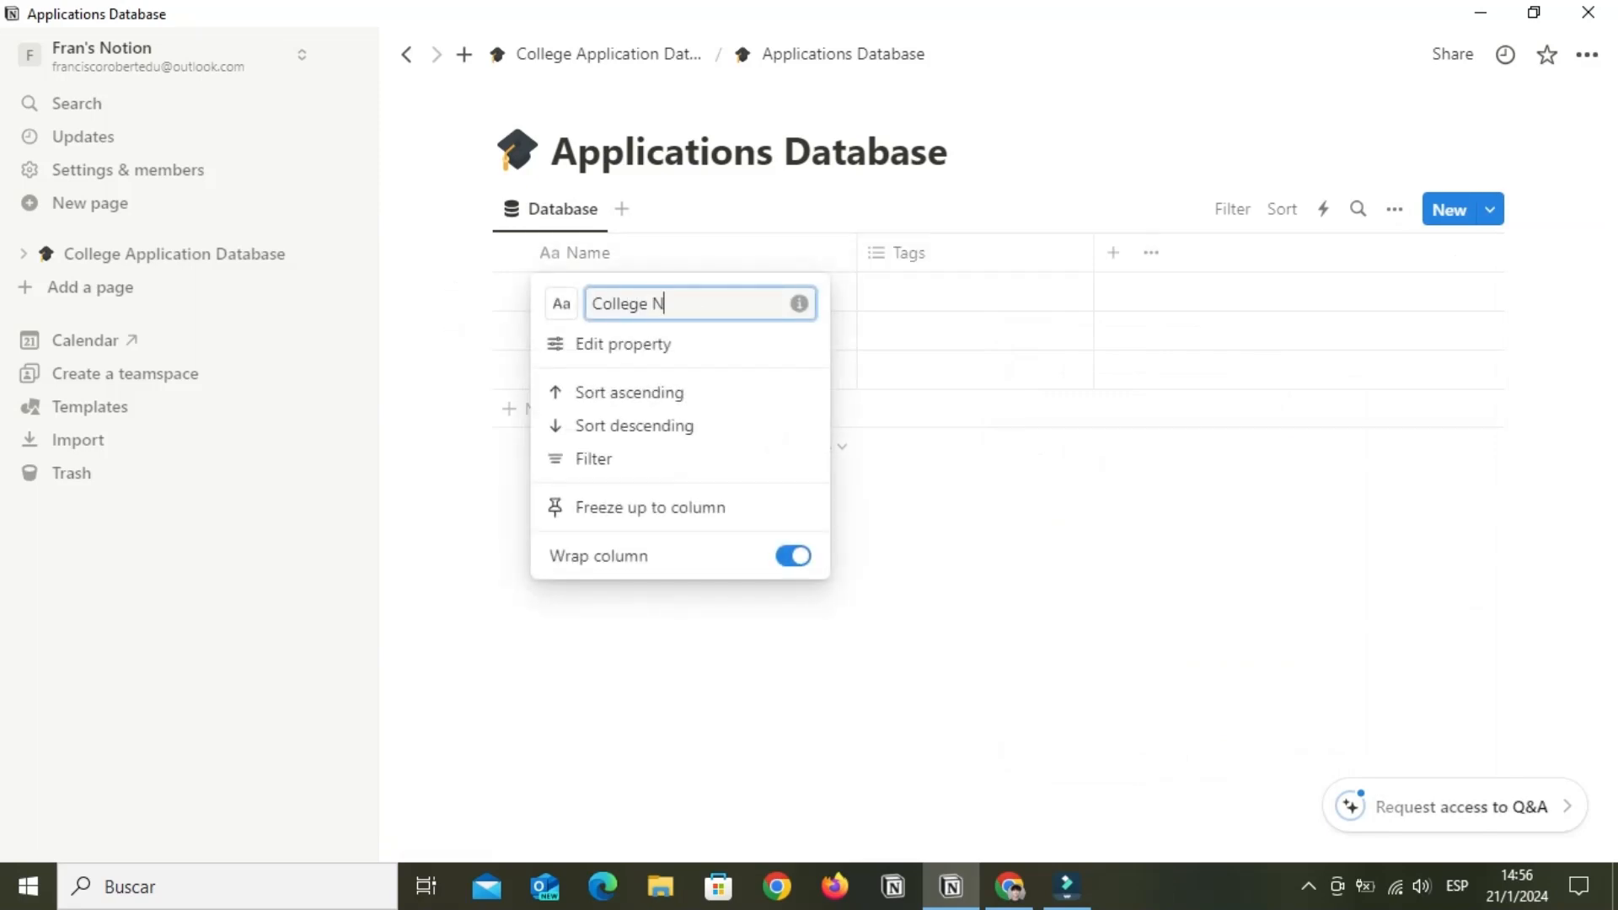
key(Return)
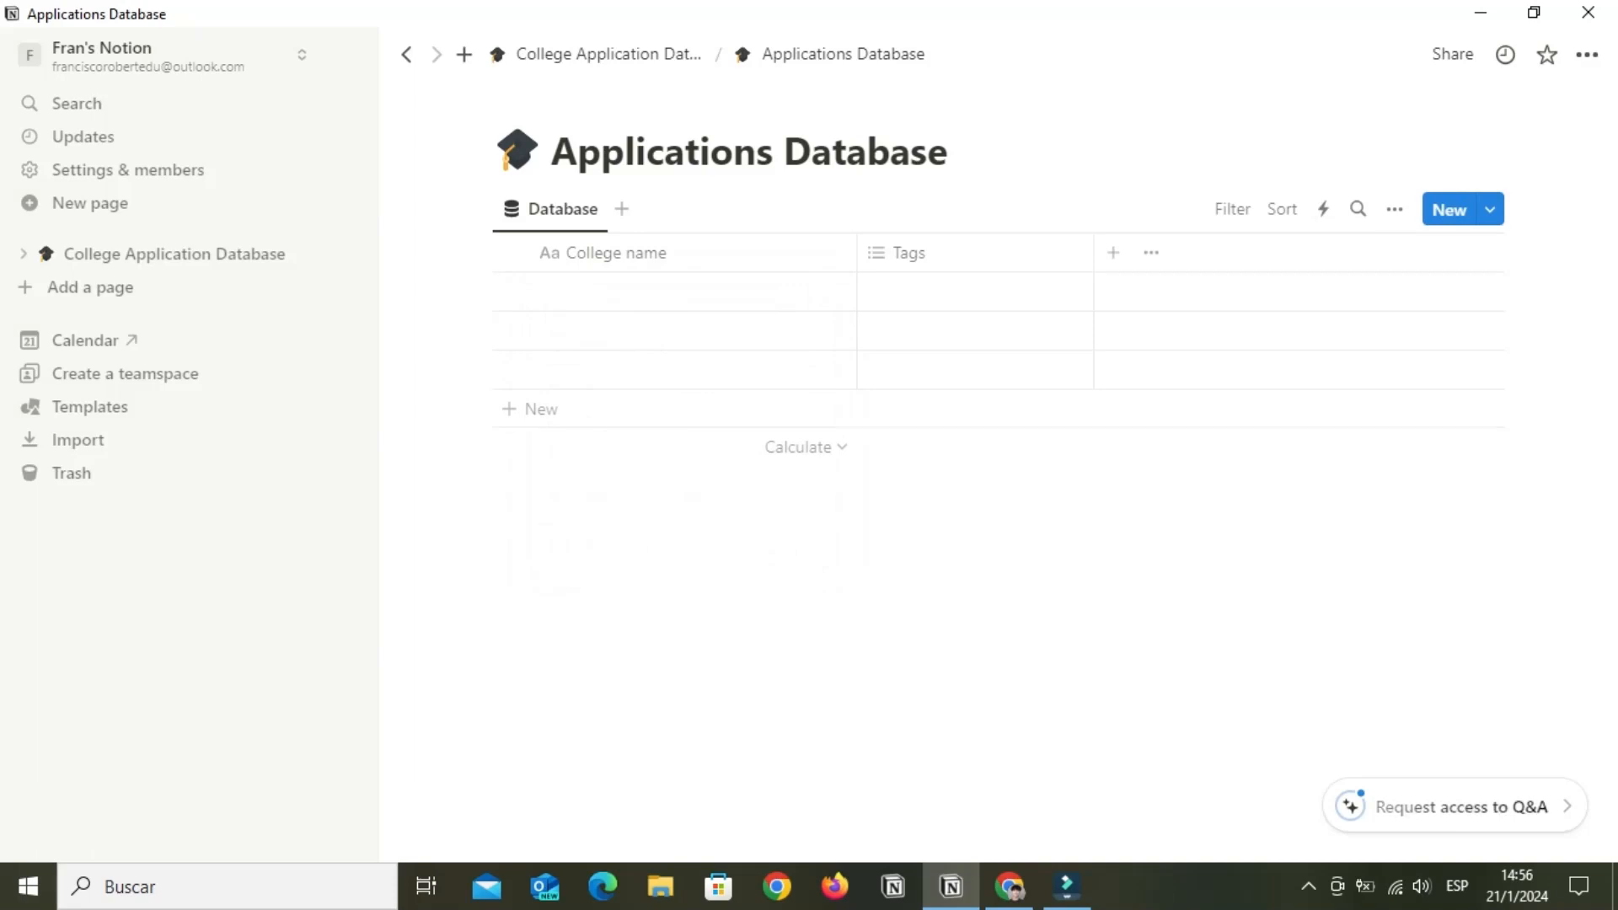
Delete the empty rows from the applications table
drag(853, 503, 910, 334)
key(Delete)
drag(908, 424, 988, 282)
key(Delete)
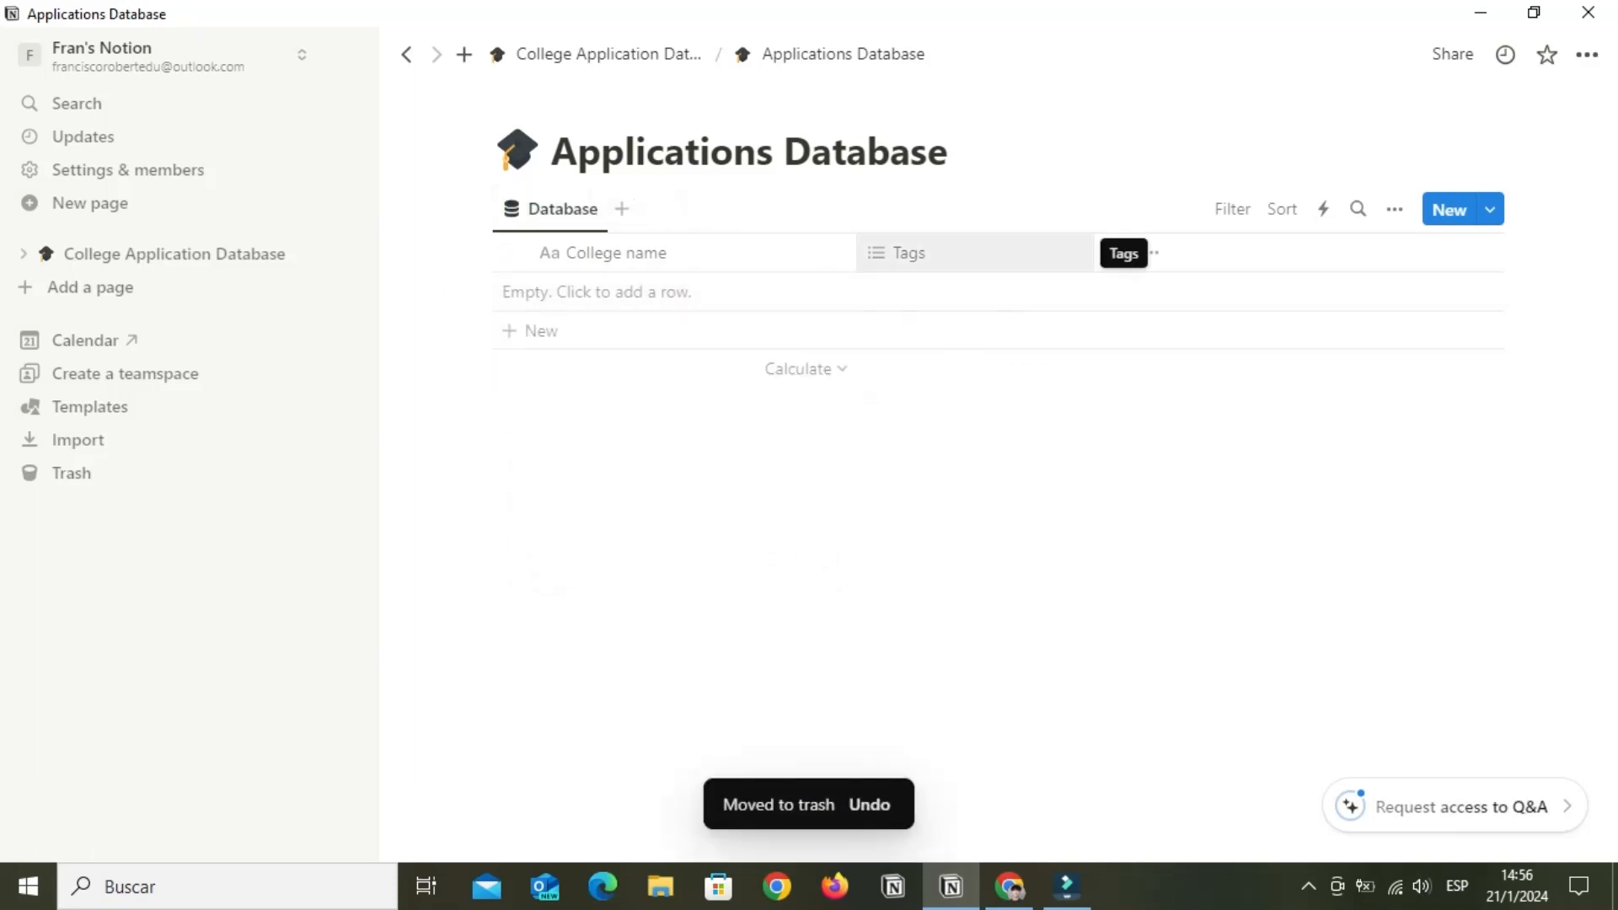
Delete the Tags property from the database
click(970, 253)
click(952, 606)
click(809, 452)
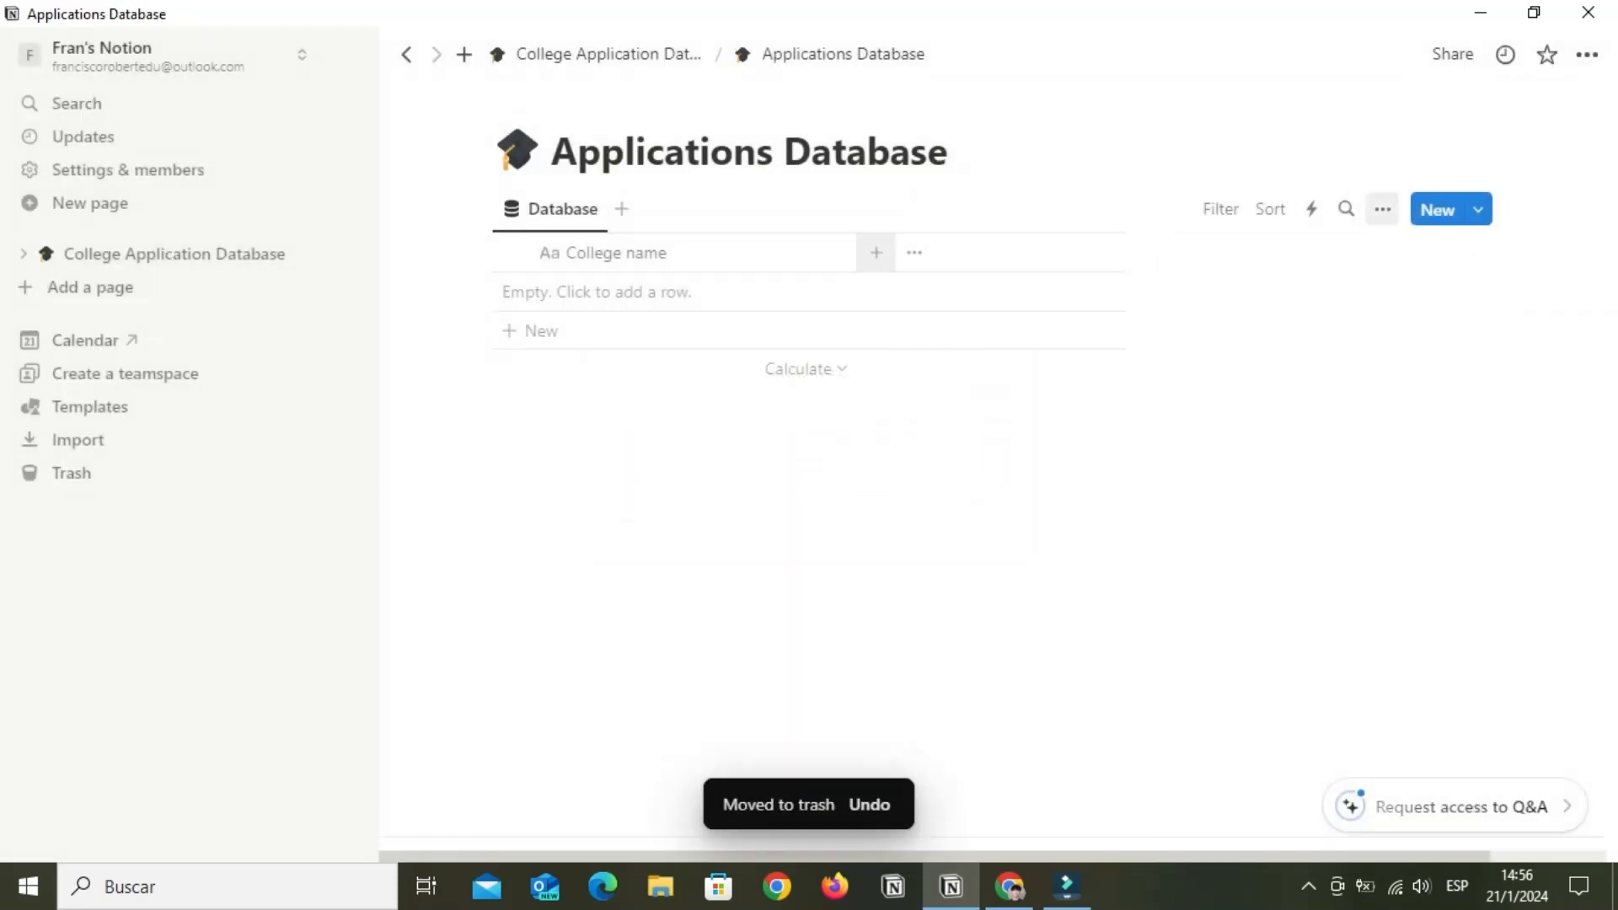
Add a Date property named "App deadline" to the applications database
click(877, 252)
text(date)
key(Return)
key(BackSpace)
key(BackSpace)
key(BackSpace)
key(BackSpace)
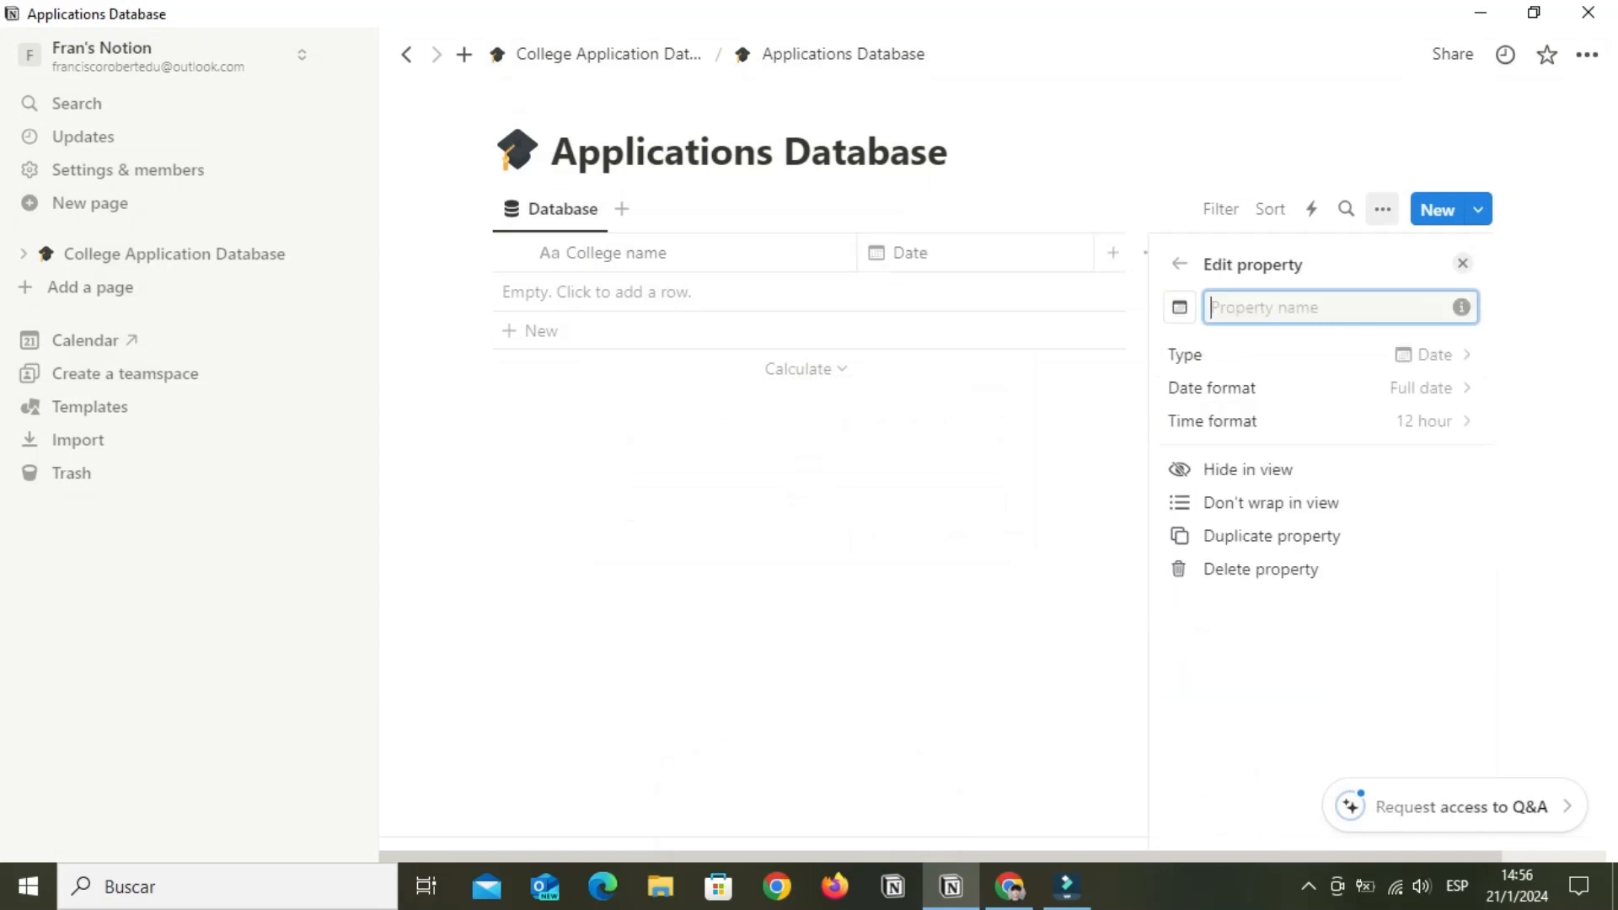
text(App deadline)
key(Return)
Add another Date property named "Financial Aid app deadline"
click(1113, 252)
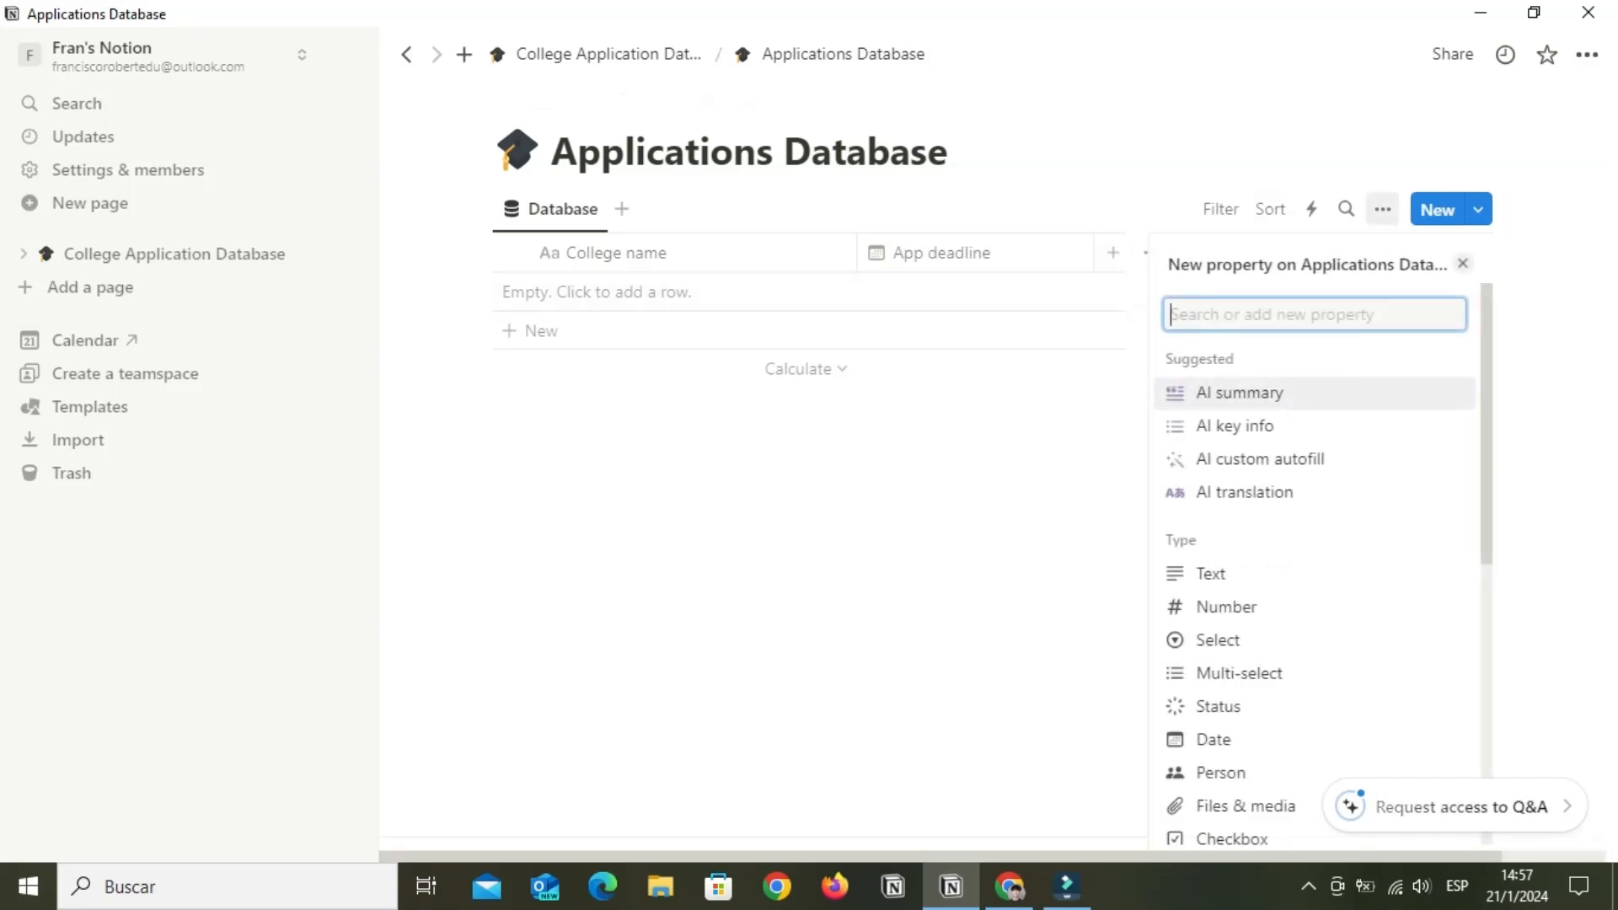
text(Dat)
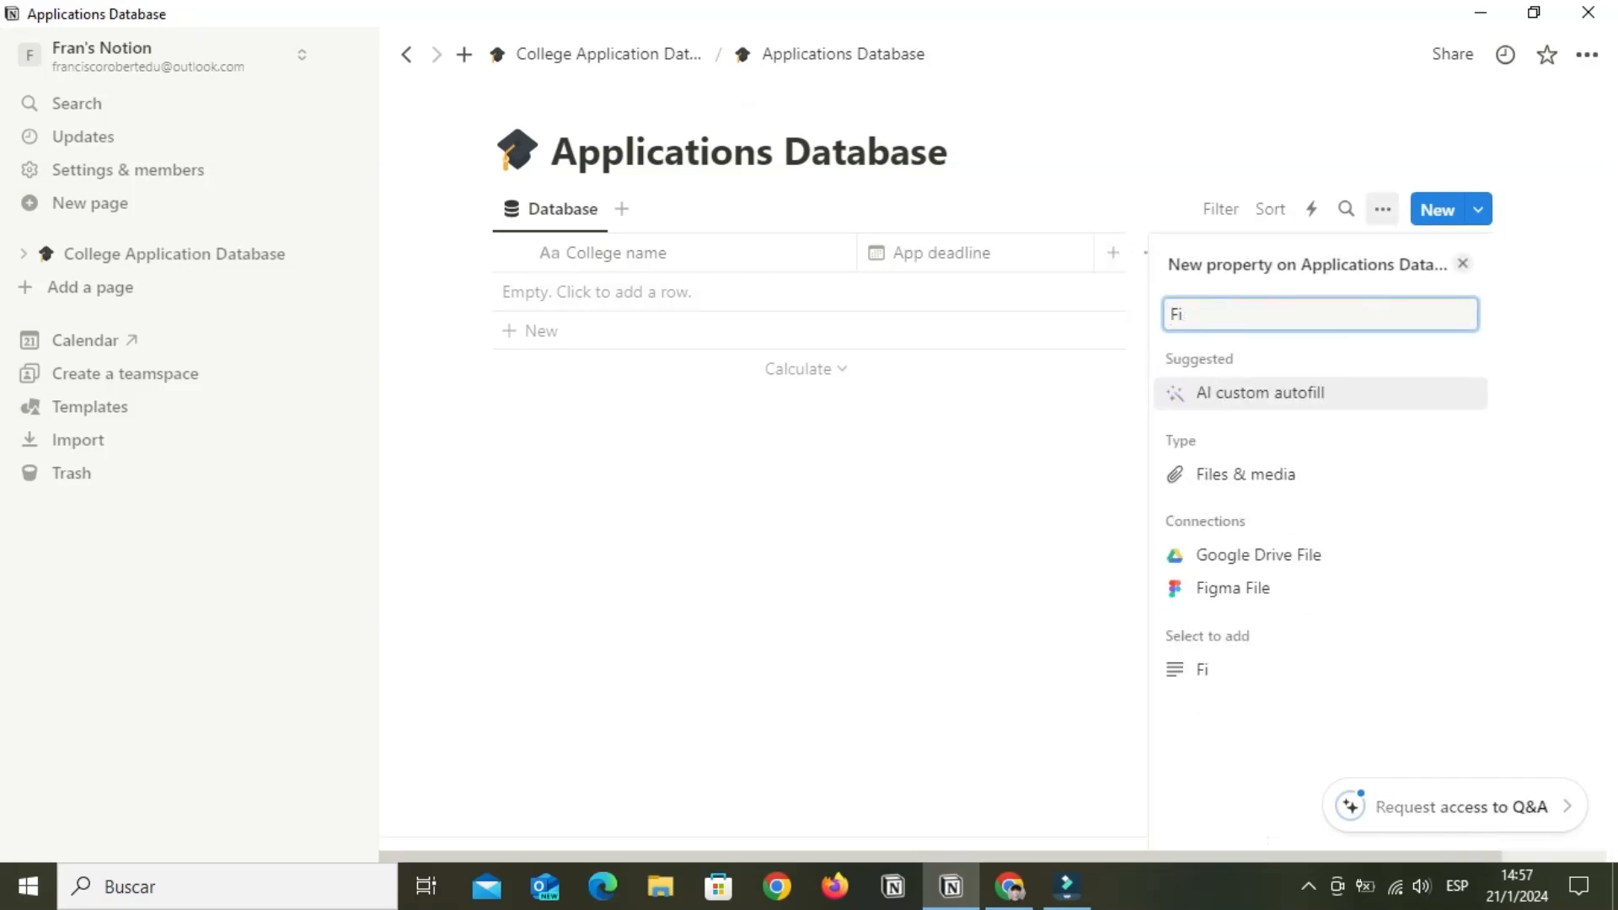
key(Return)
text(Financial )
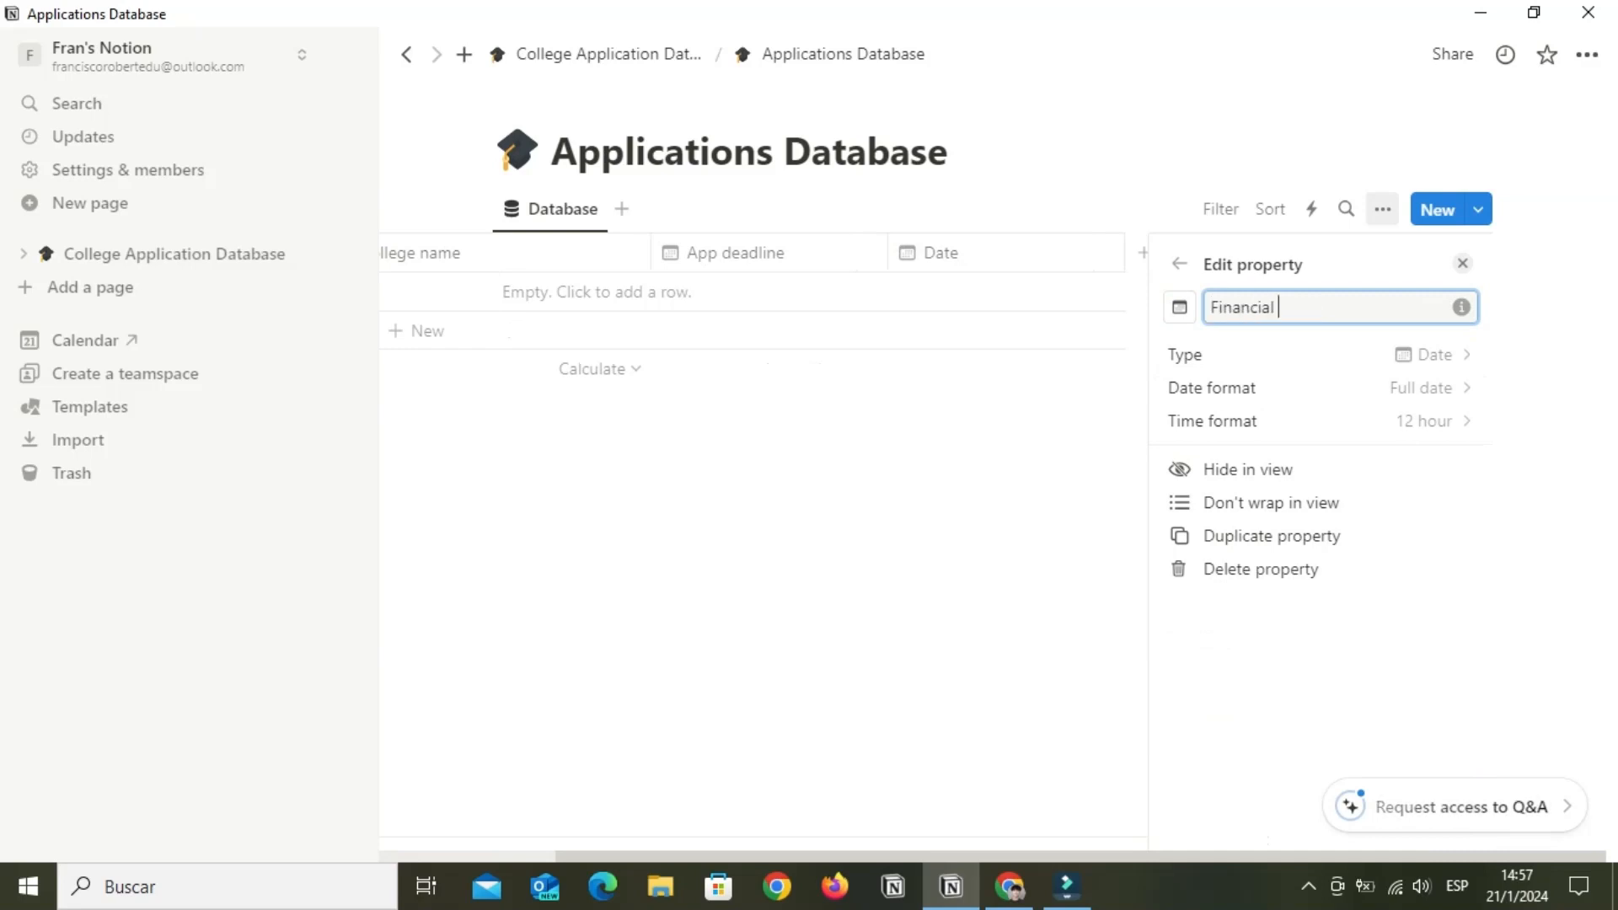
text(Aid app deadline)
key(Return)
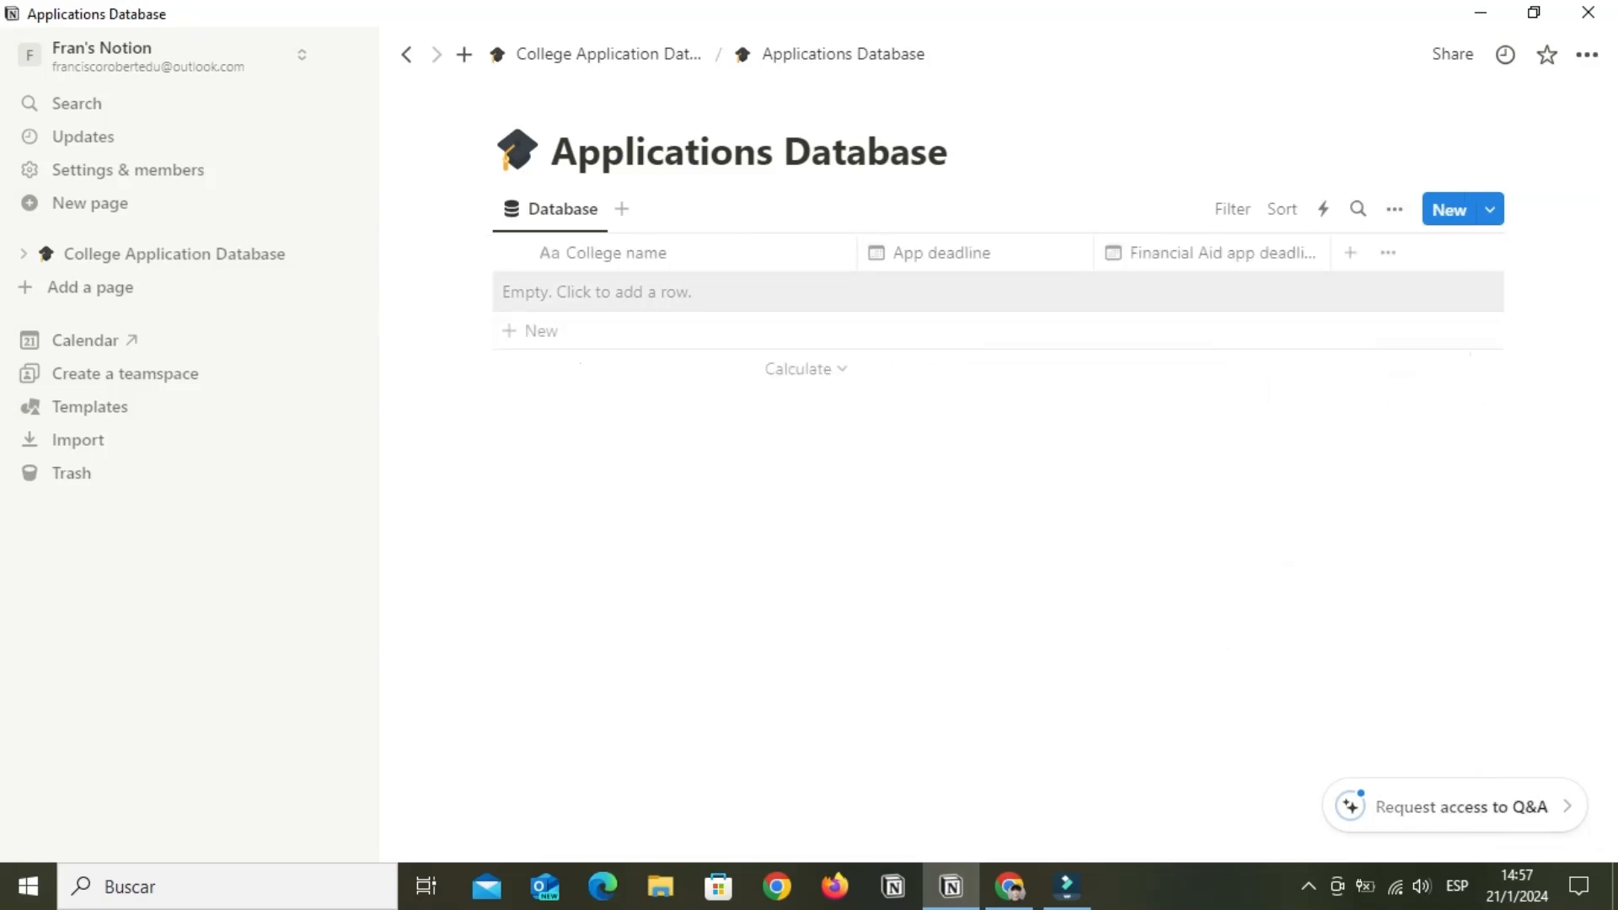
Add a Formula property after the financial aid deadline column
click(1350, 253)
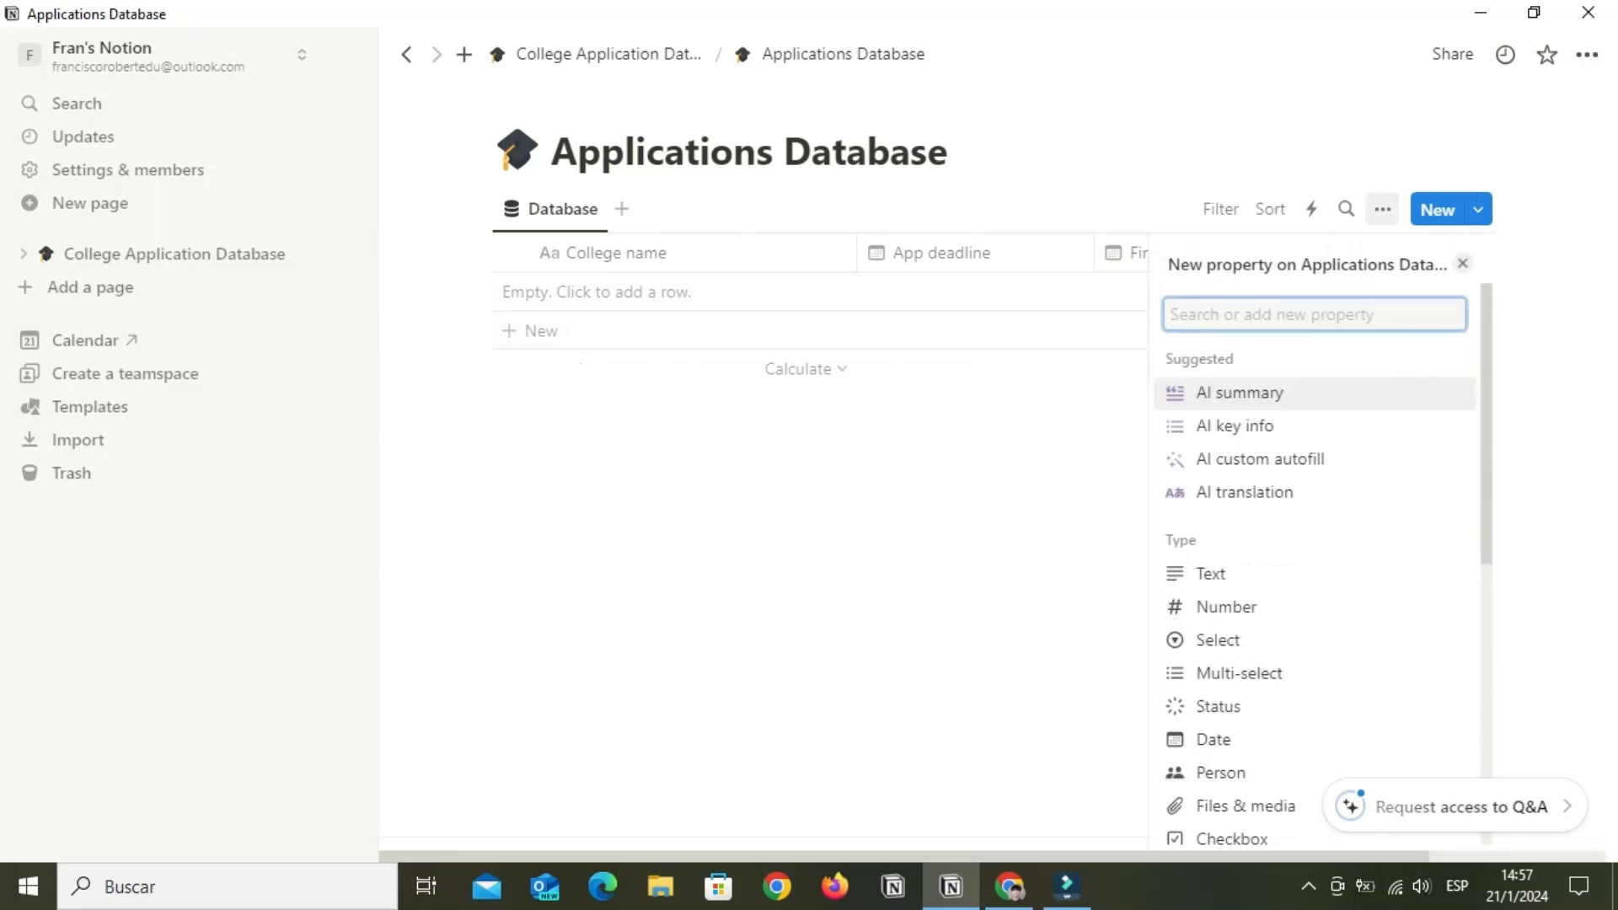
text(u)
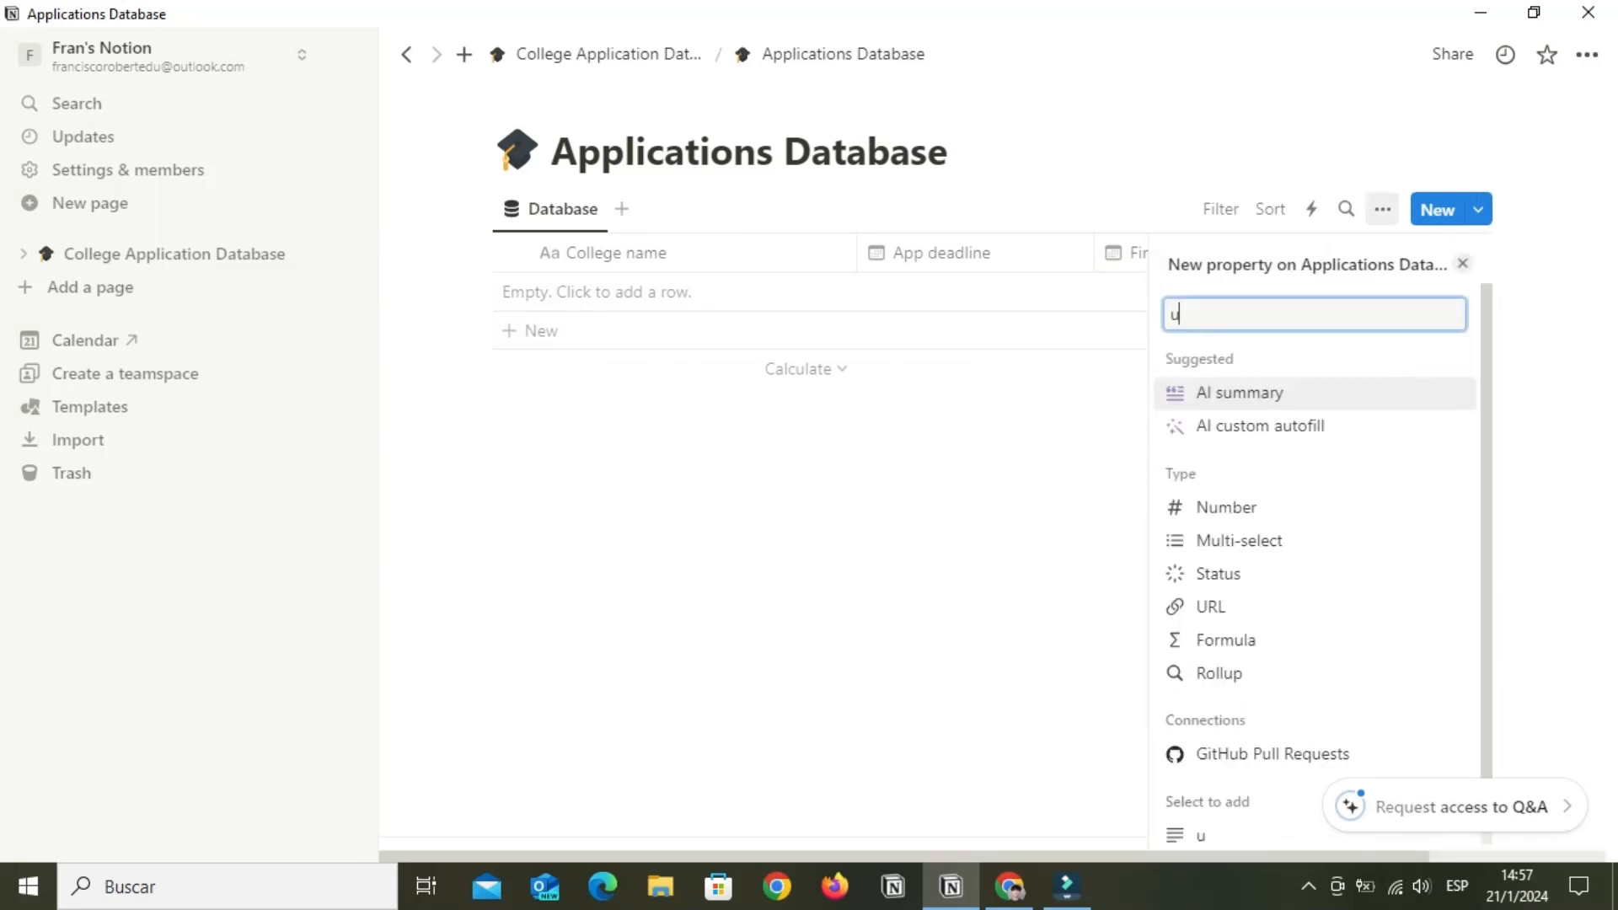
click(1226, 640)
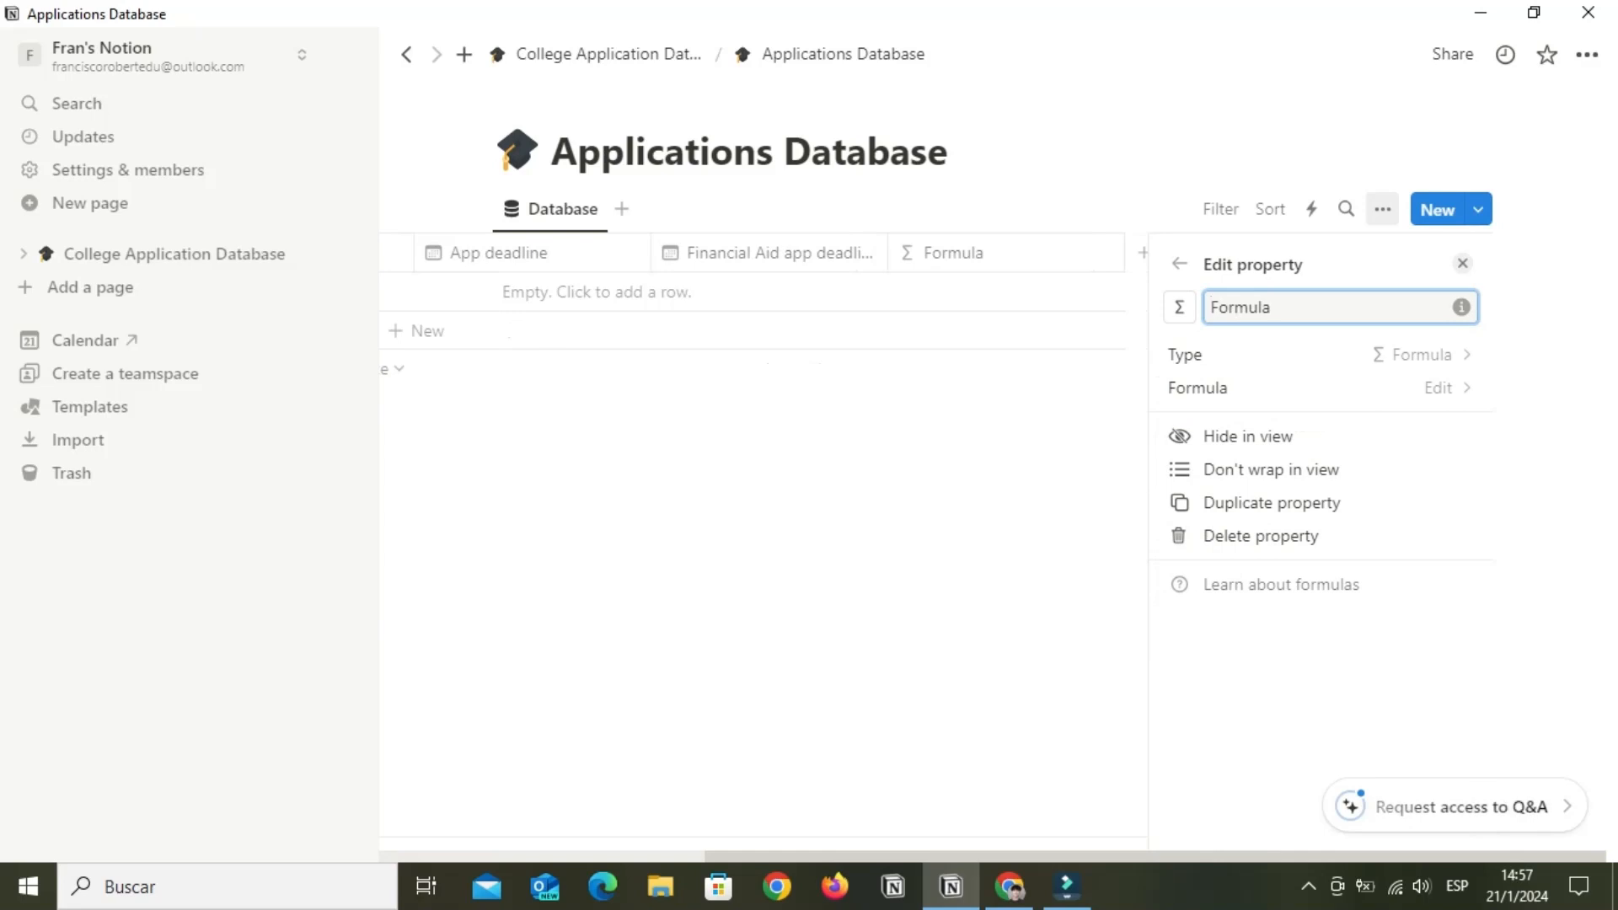
Change the new Formula property's type to URL and name it "Deadlines URL"
click(1180, 308)
click(1332, 308)
click(1332, 308)
key(BackSpace)
key(BackSpace)
key(BackSpace)
key(BackSpace)
key(BackSpace)
key(BackSpace)
key(BackSpace)
click(1349, 355)
click(1223, 692)
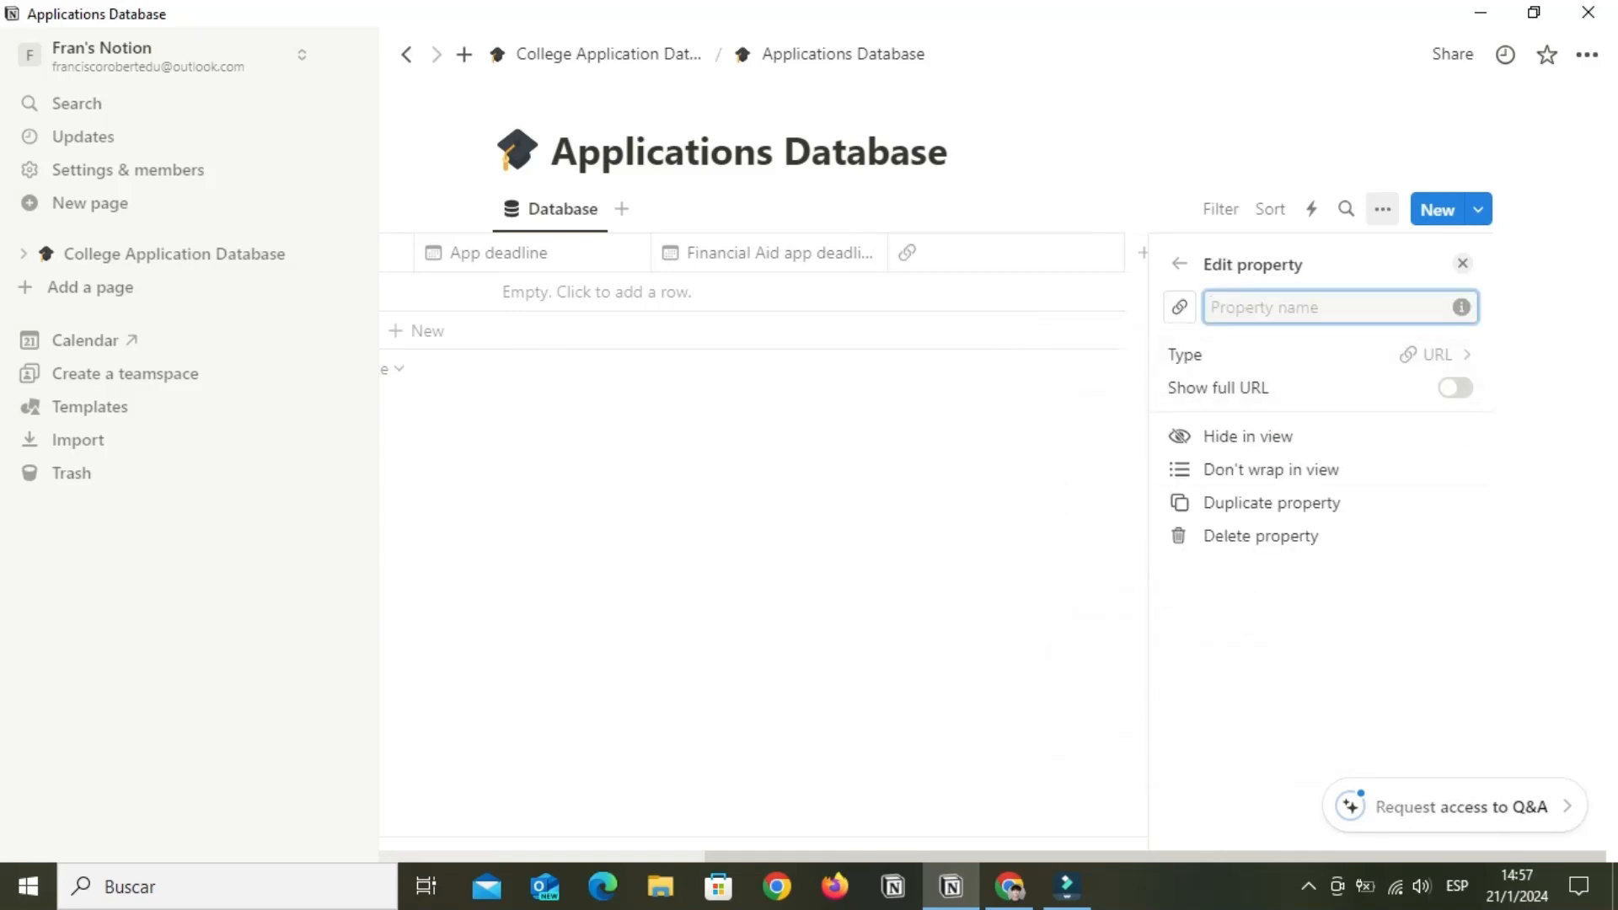
text(Deadlines URL)
click(1462, 263)
Add a Status property named "Financial Aid app status" to the database
click(1523, 252)
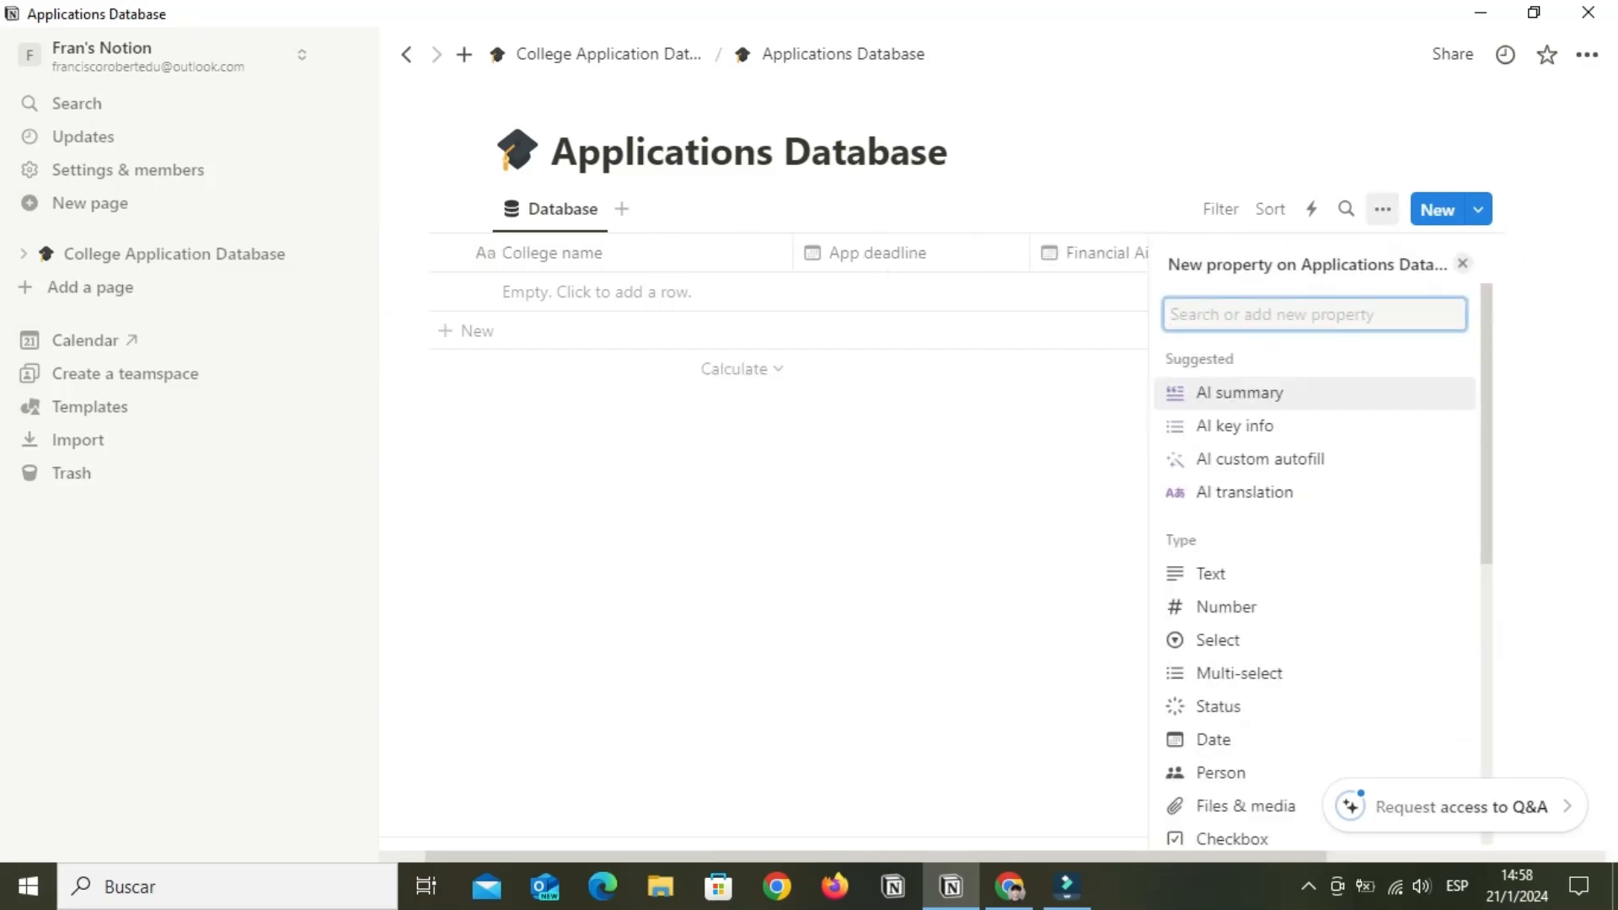
text(Financial Aid)
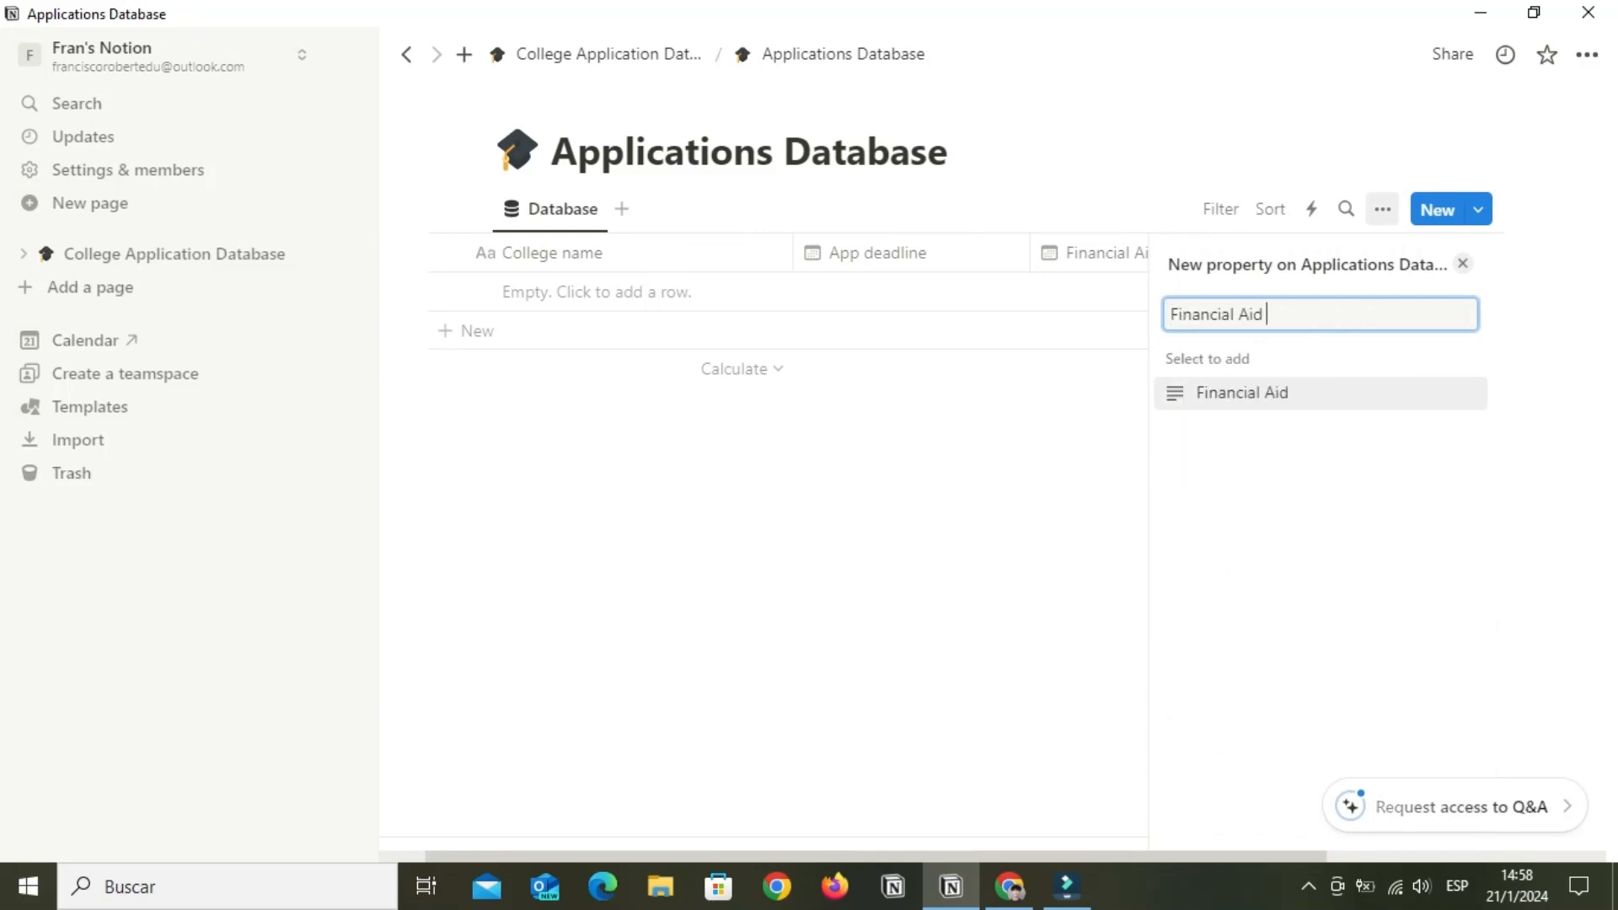
text( app status)
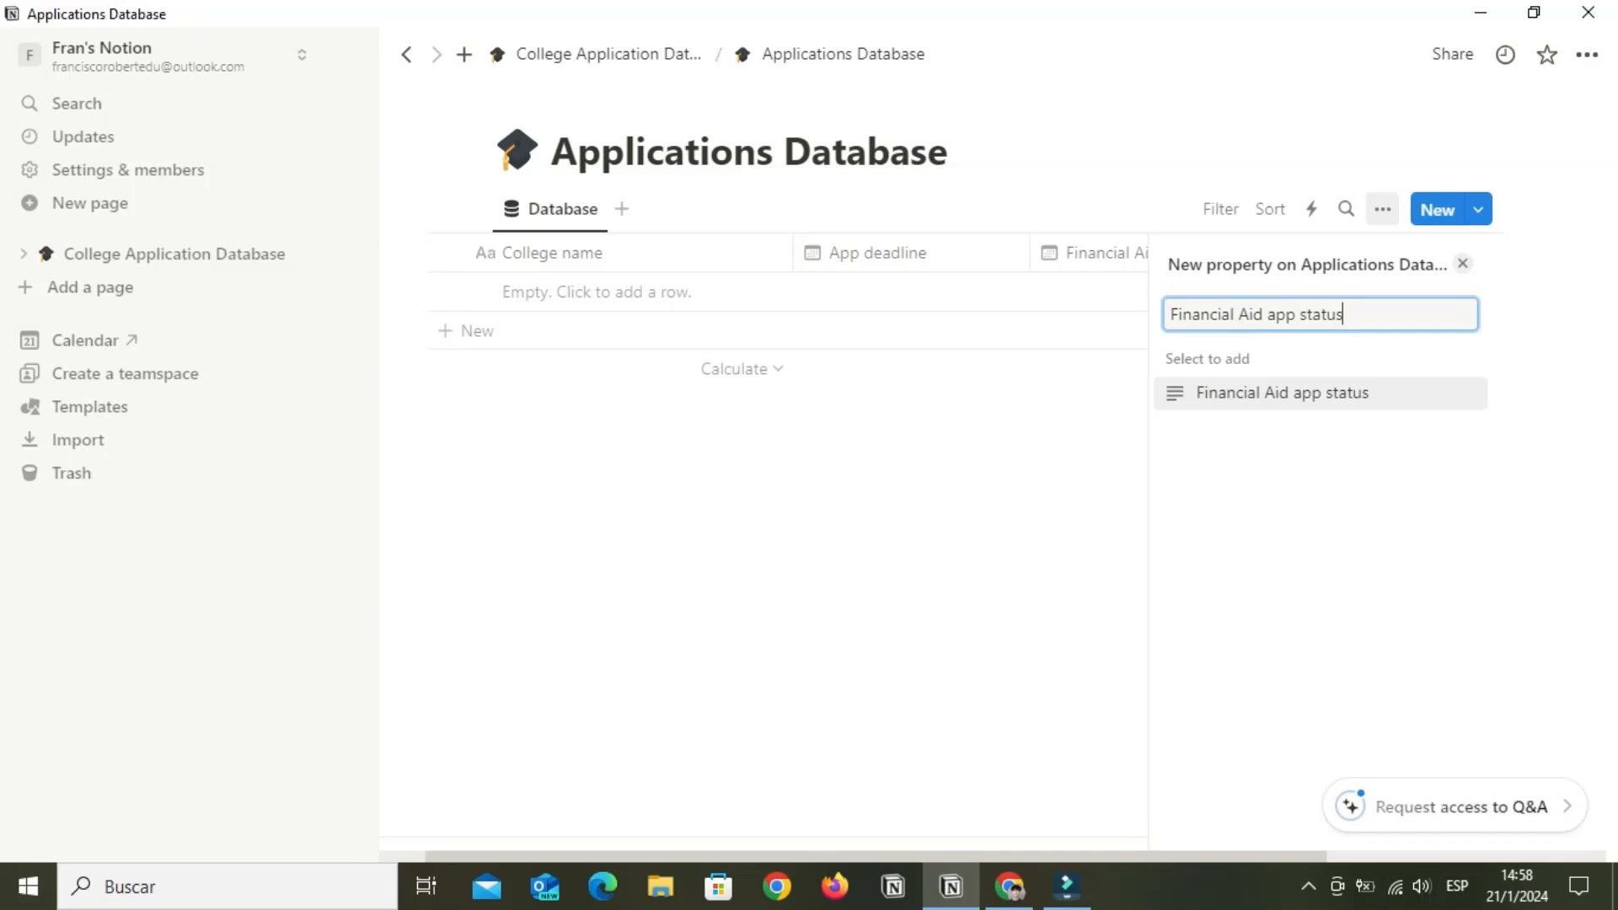
key(ctrl+a)
key(BackSpace)
text(stat)
key(Up)
key(Up)
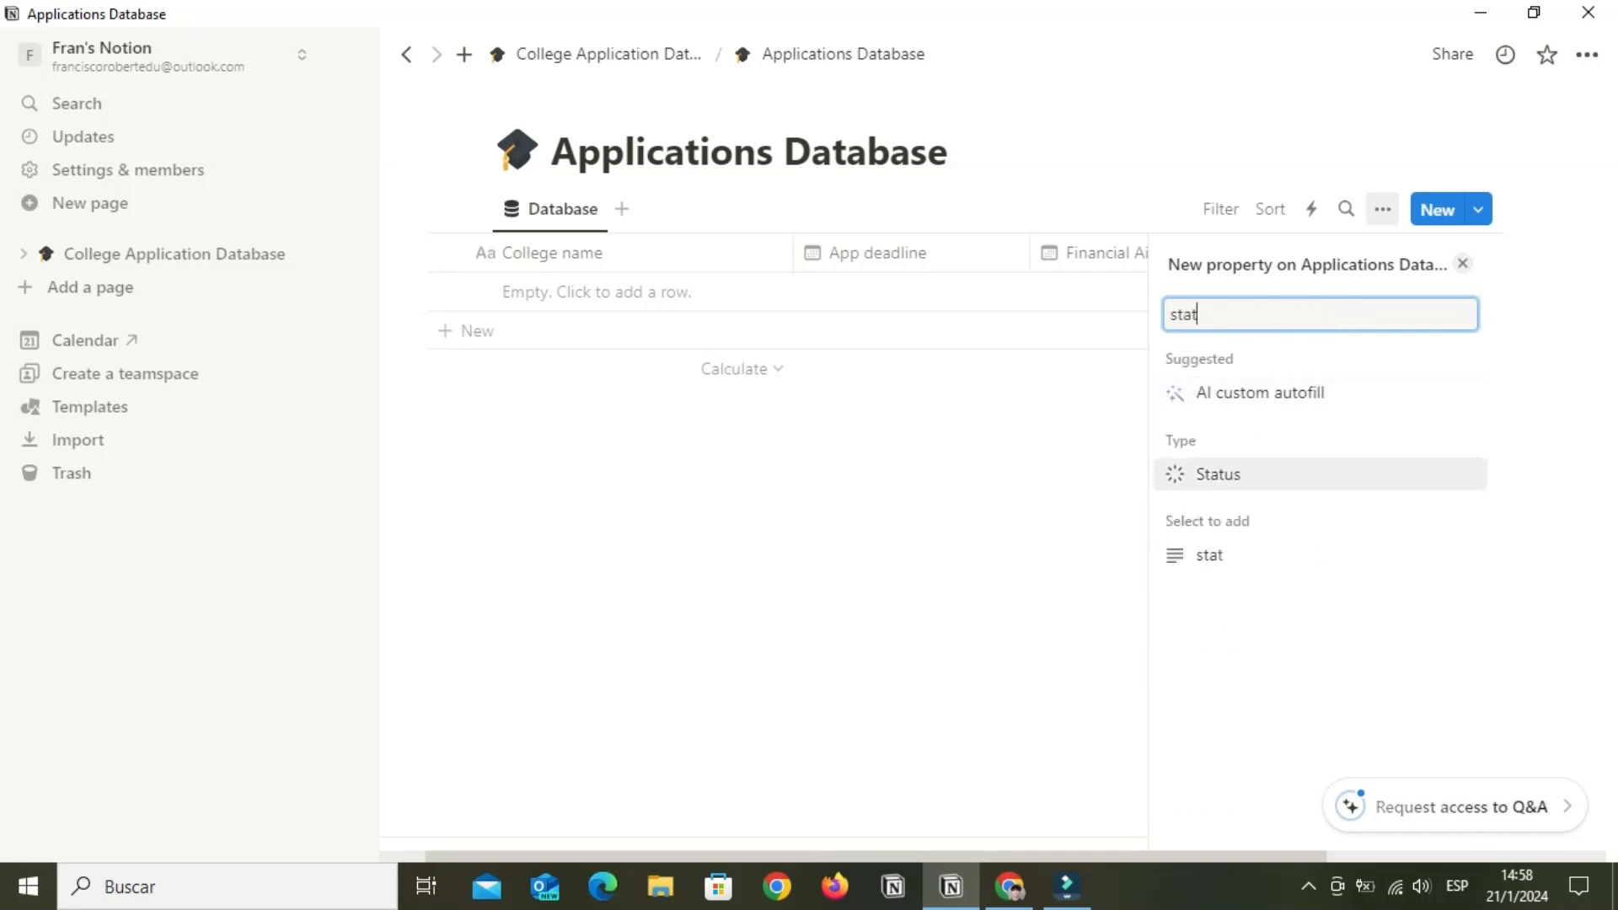
key(Return)
text(Financial Aid)
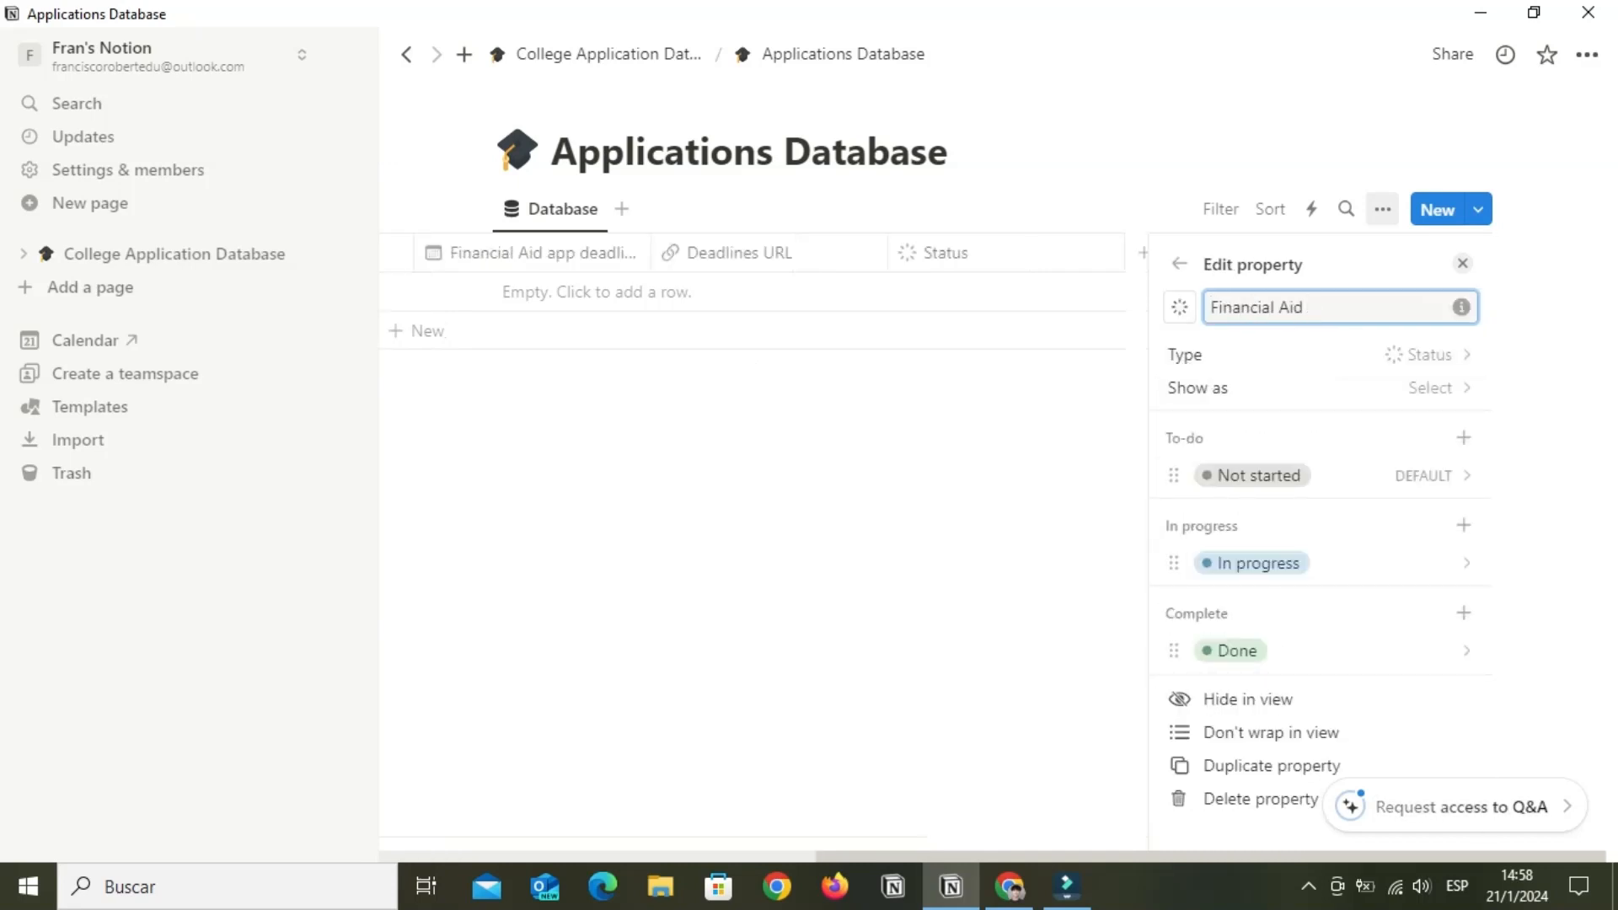
text( app status)
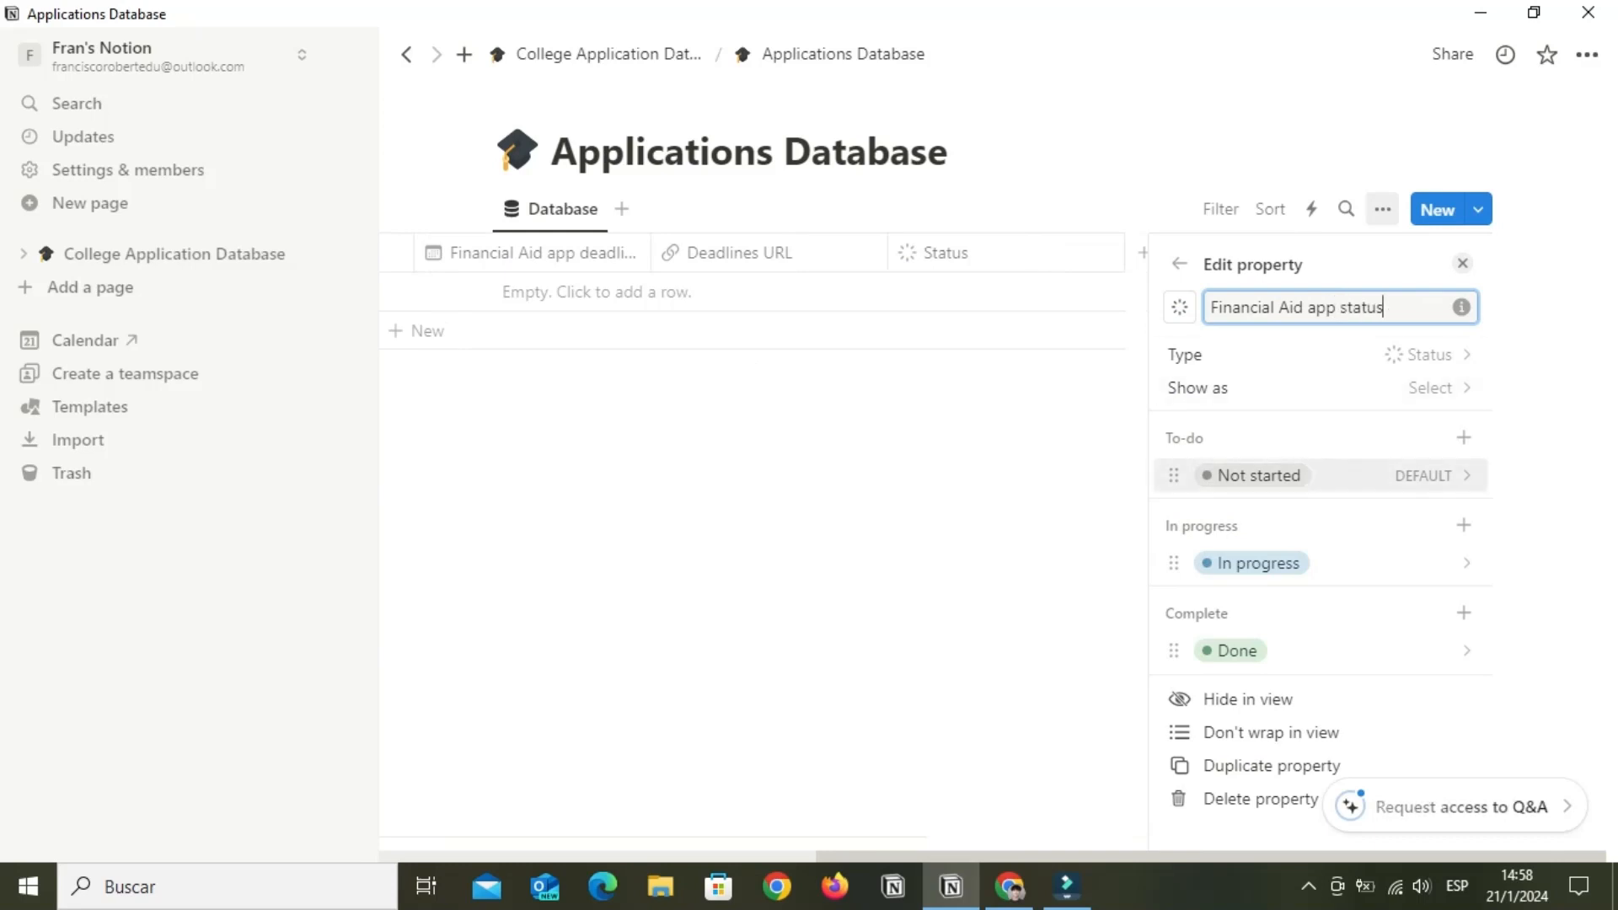
Add the In progress options "Required to complete ISFAA", "Waiting for approval" and "Requested fee waiver" to the financial aid status
click(1464, 526)
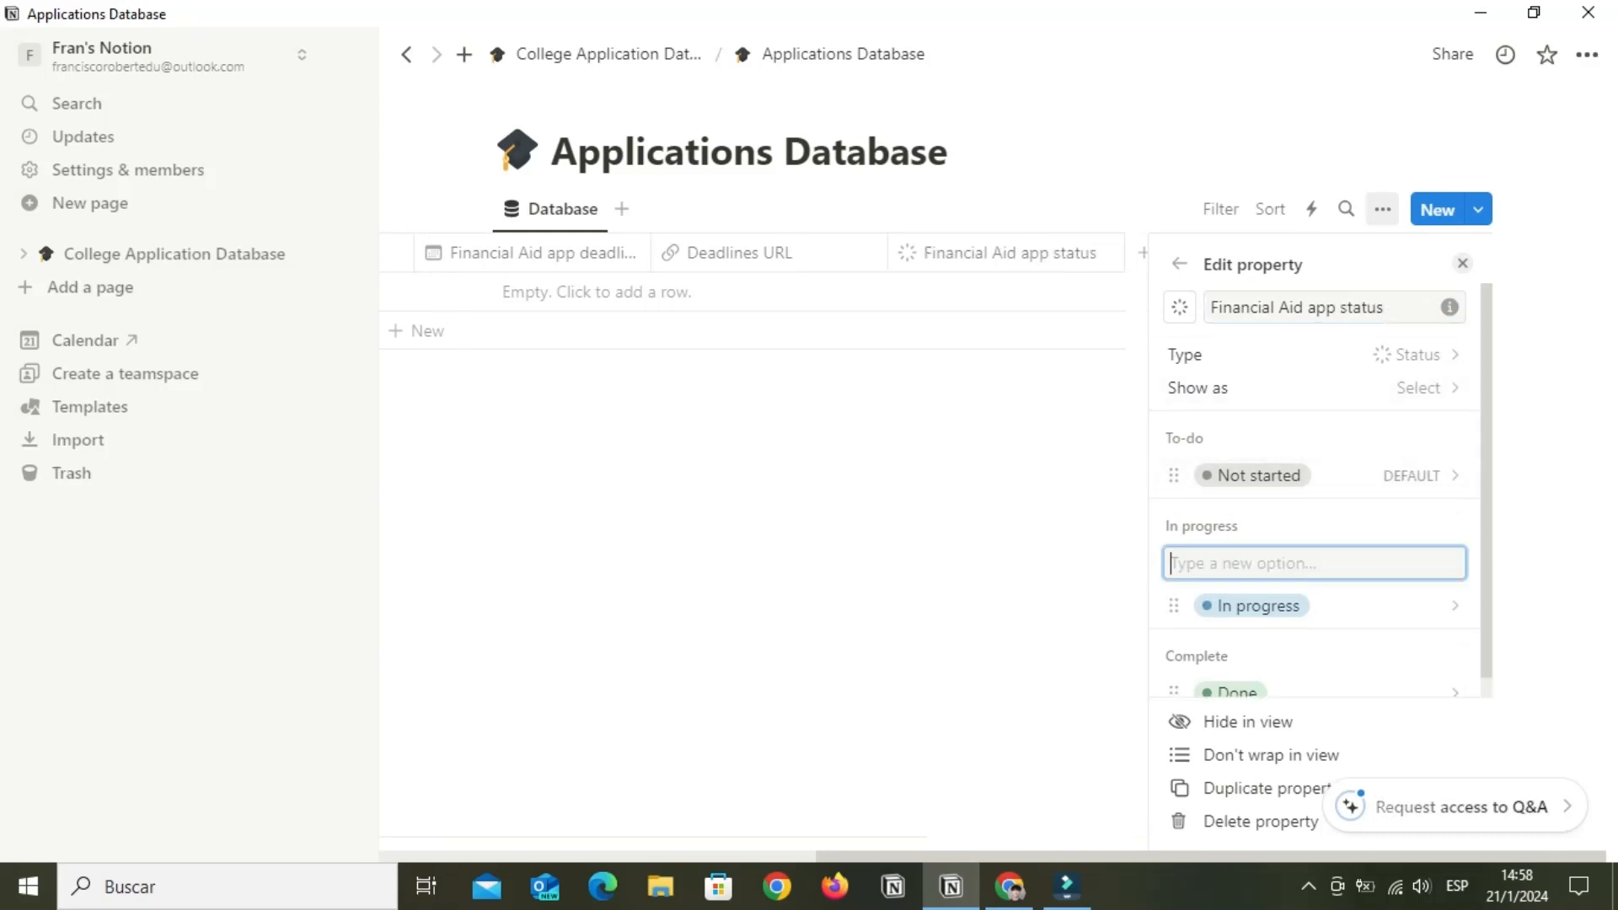
text(Required to complete )
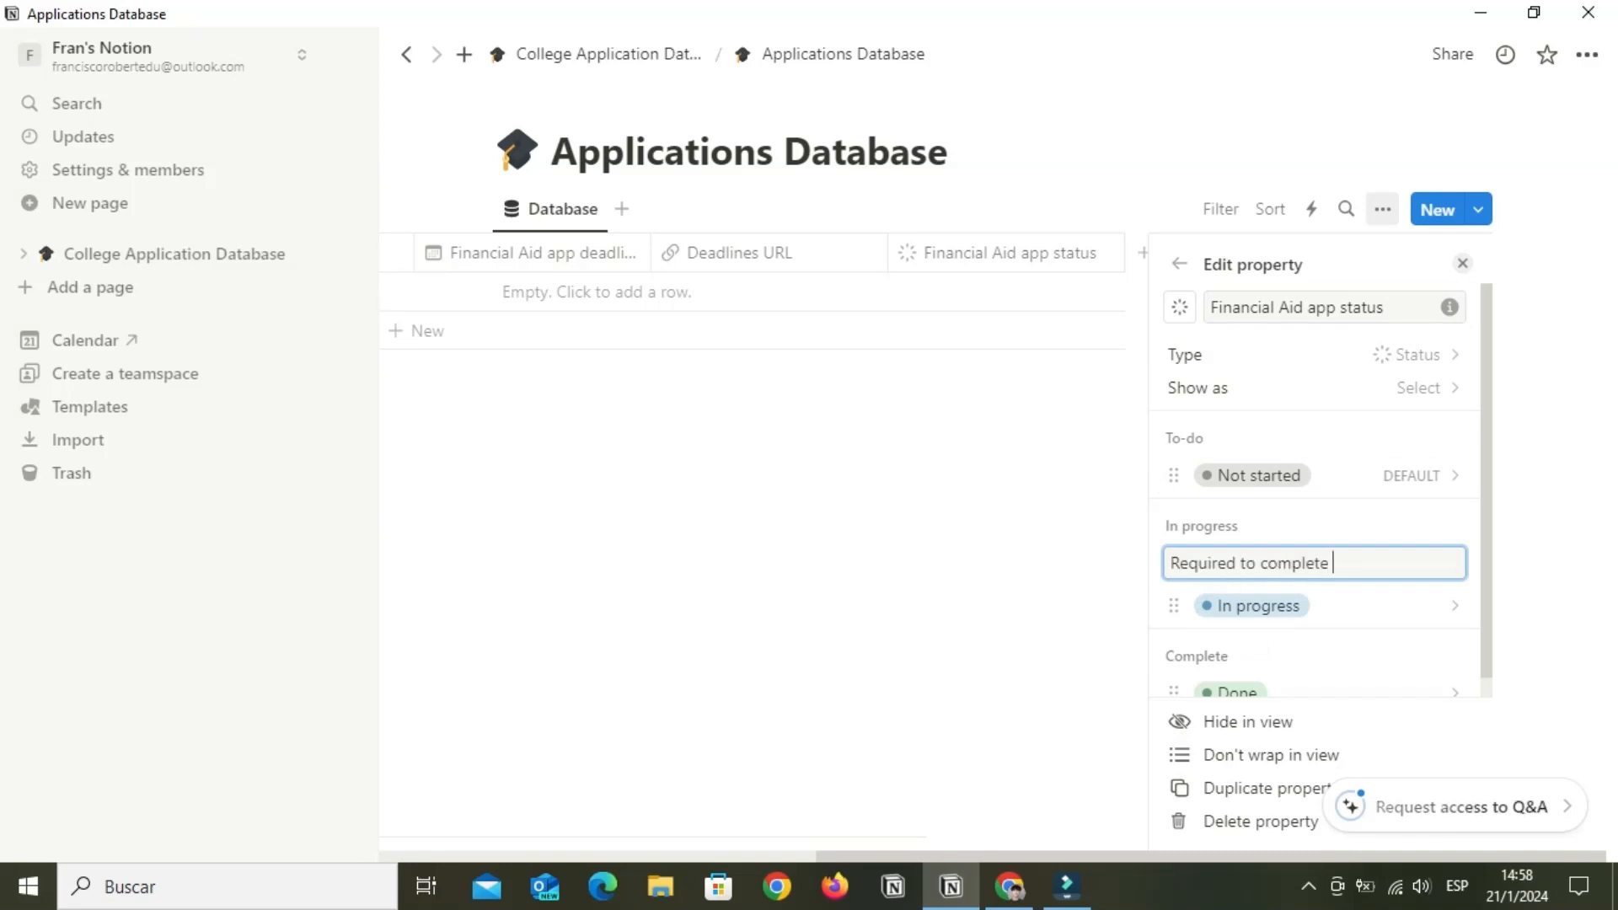
text(ISFAA)
key(Return)
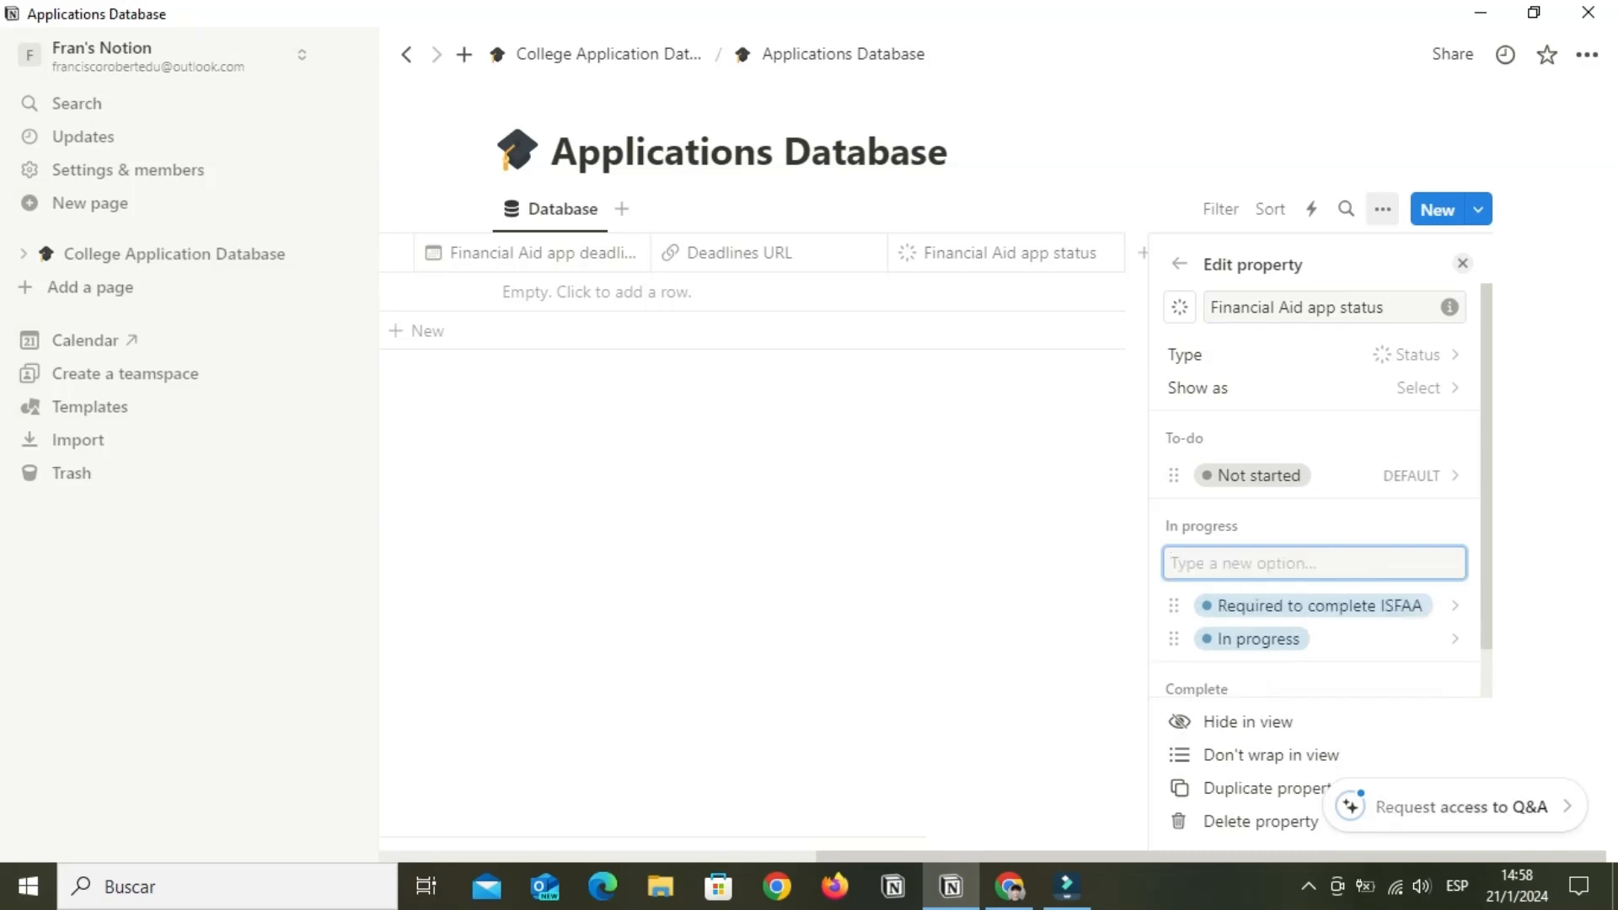
text(Waiting for approval)
key(Return)
text(Requested fee)
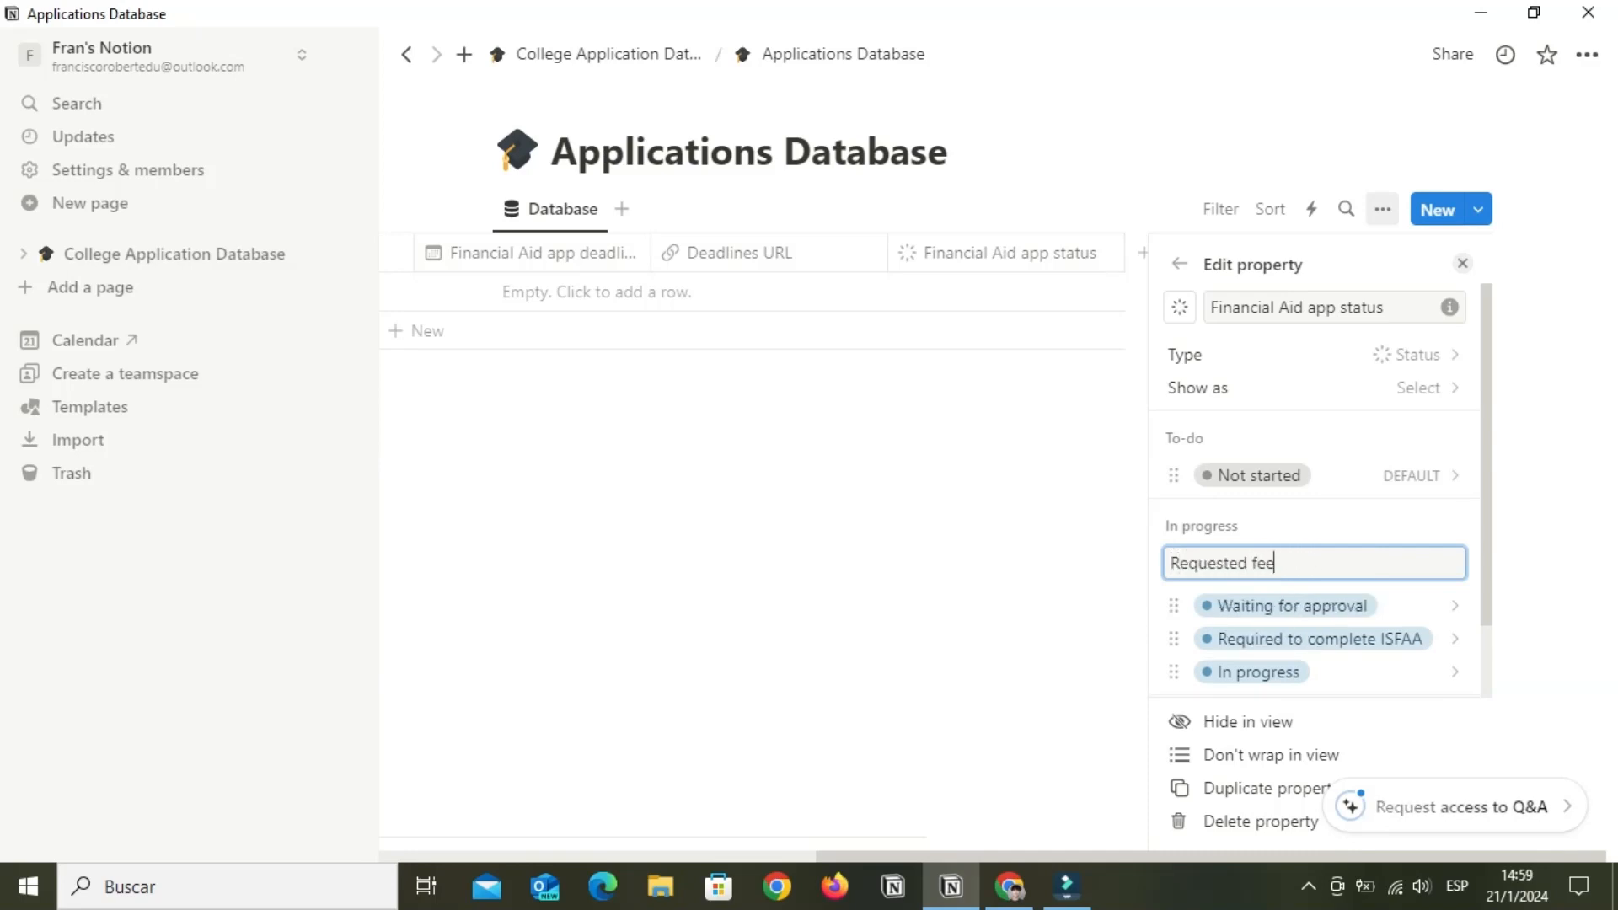
text( waiver)
key(Return)
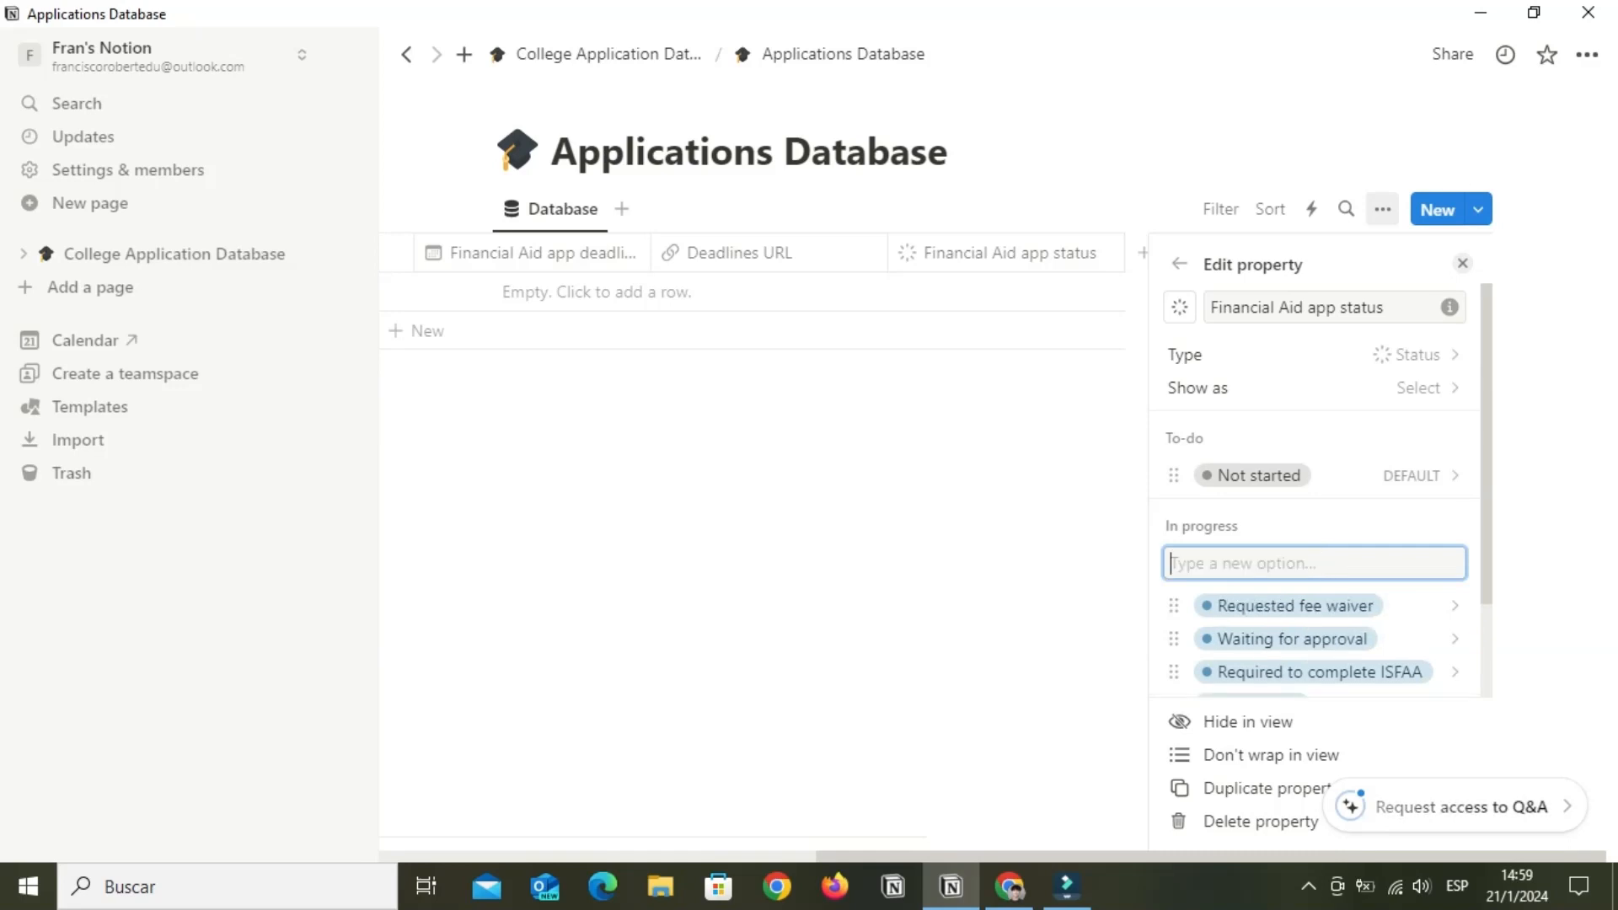
Add two further In progress options, "Required to complete FASFA" and "Required to complete ISAFA"
text(Required to complete FASFAFSA)
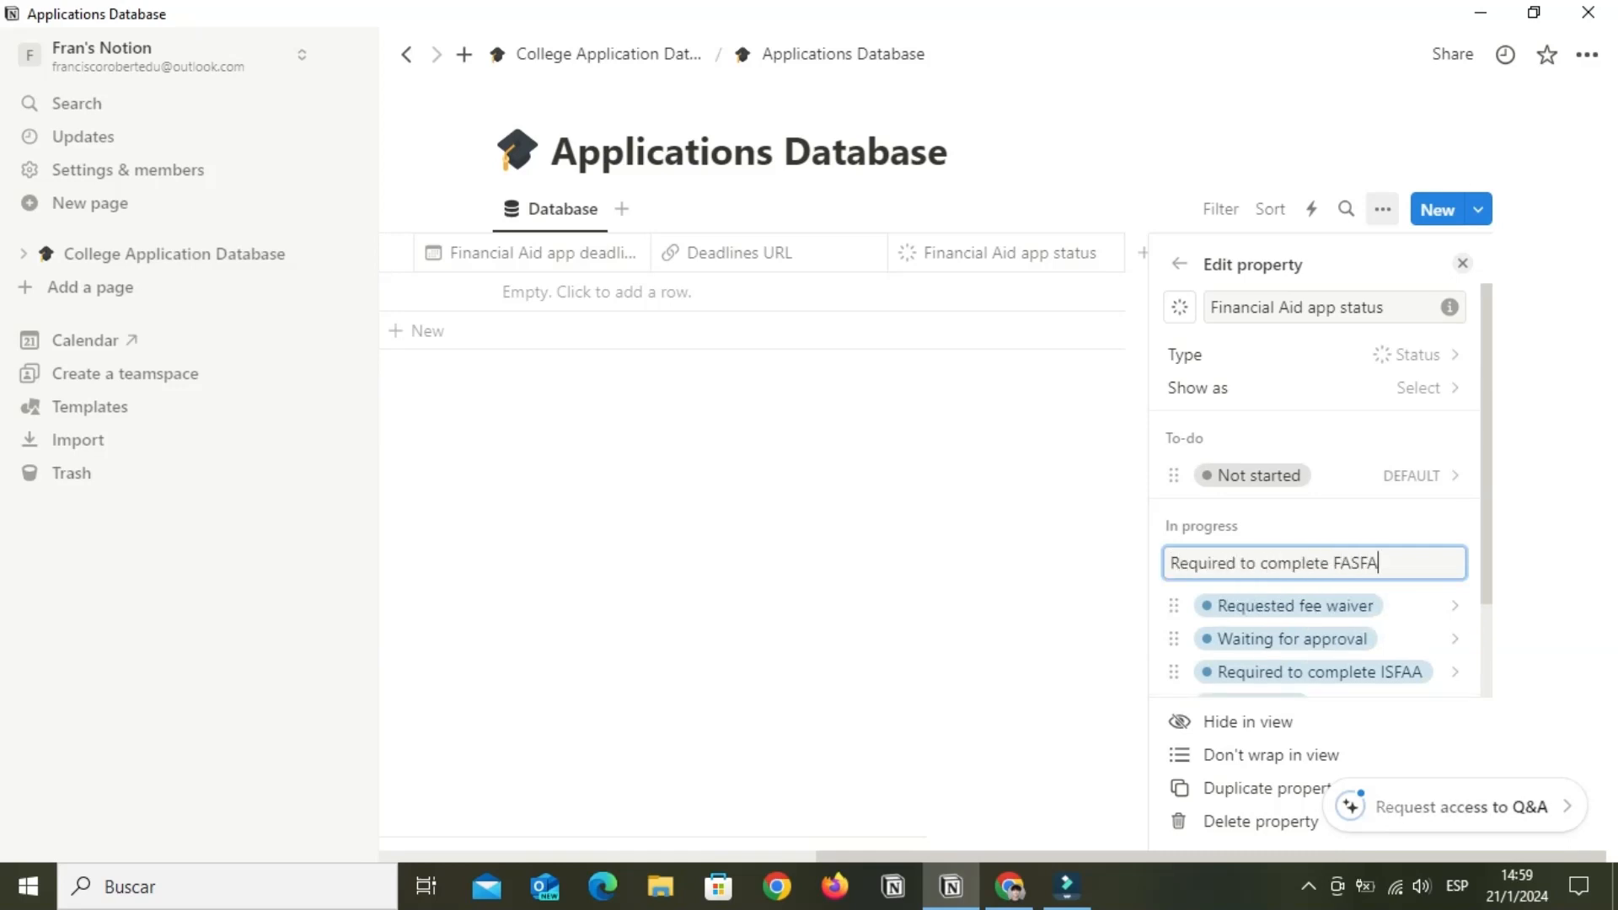
key(Return)
text(Required to com)
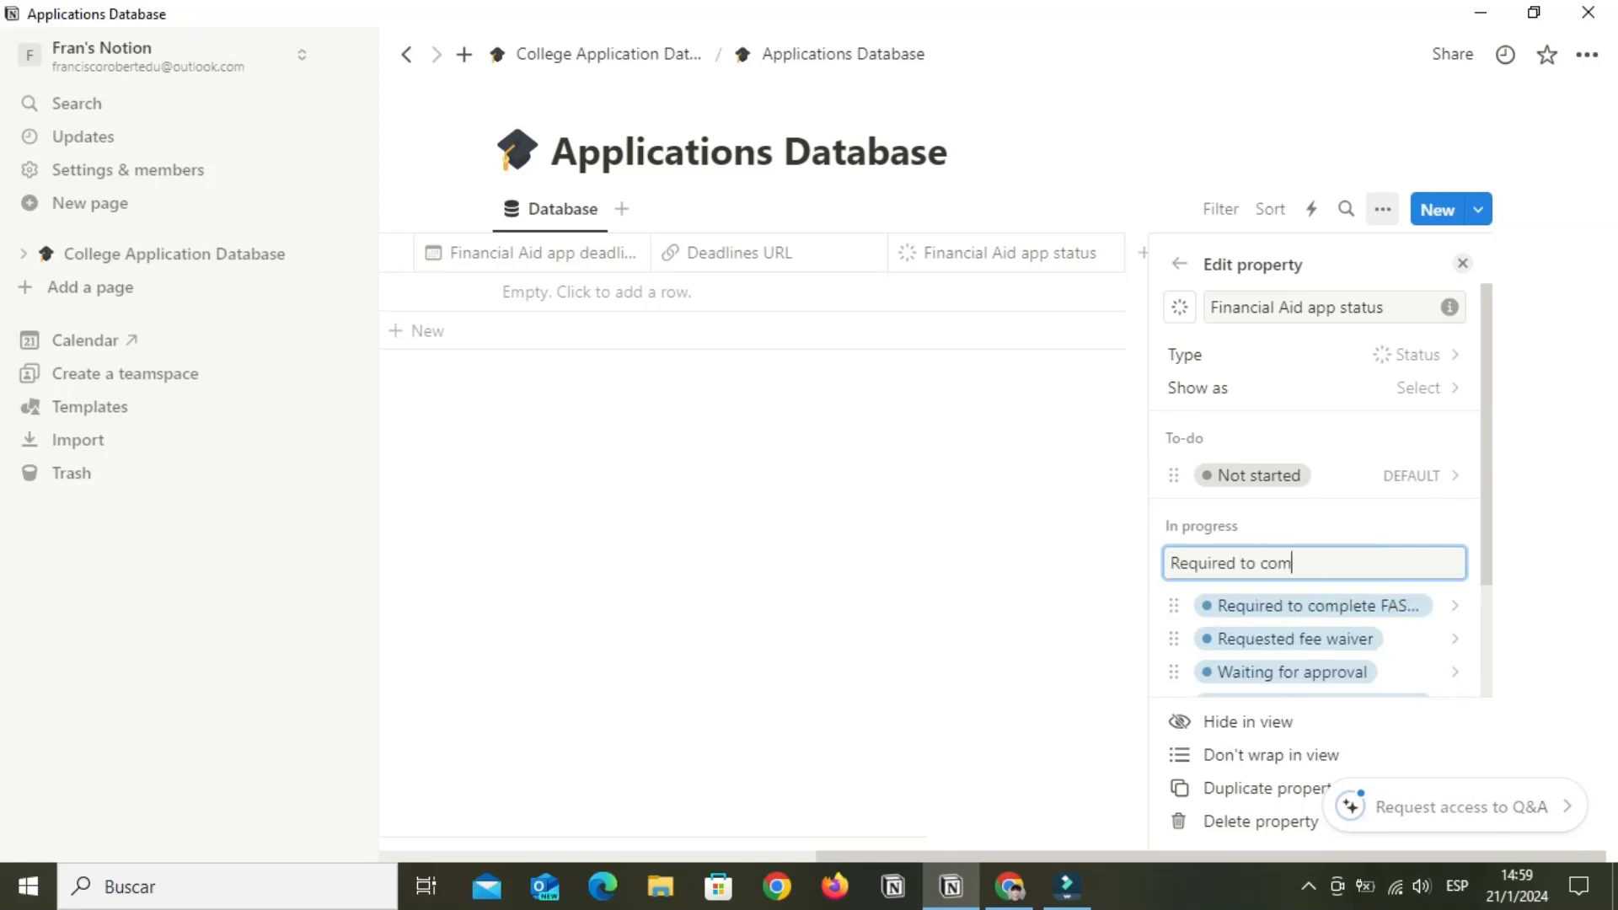
key(BackSpace)
text(mplete )
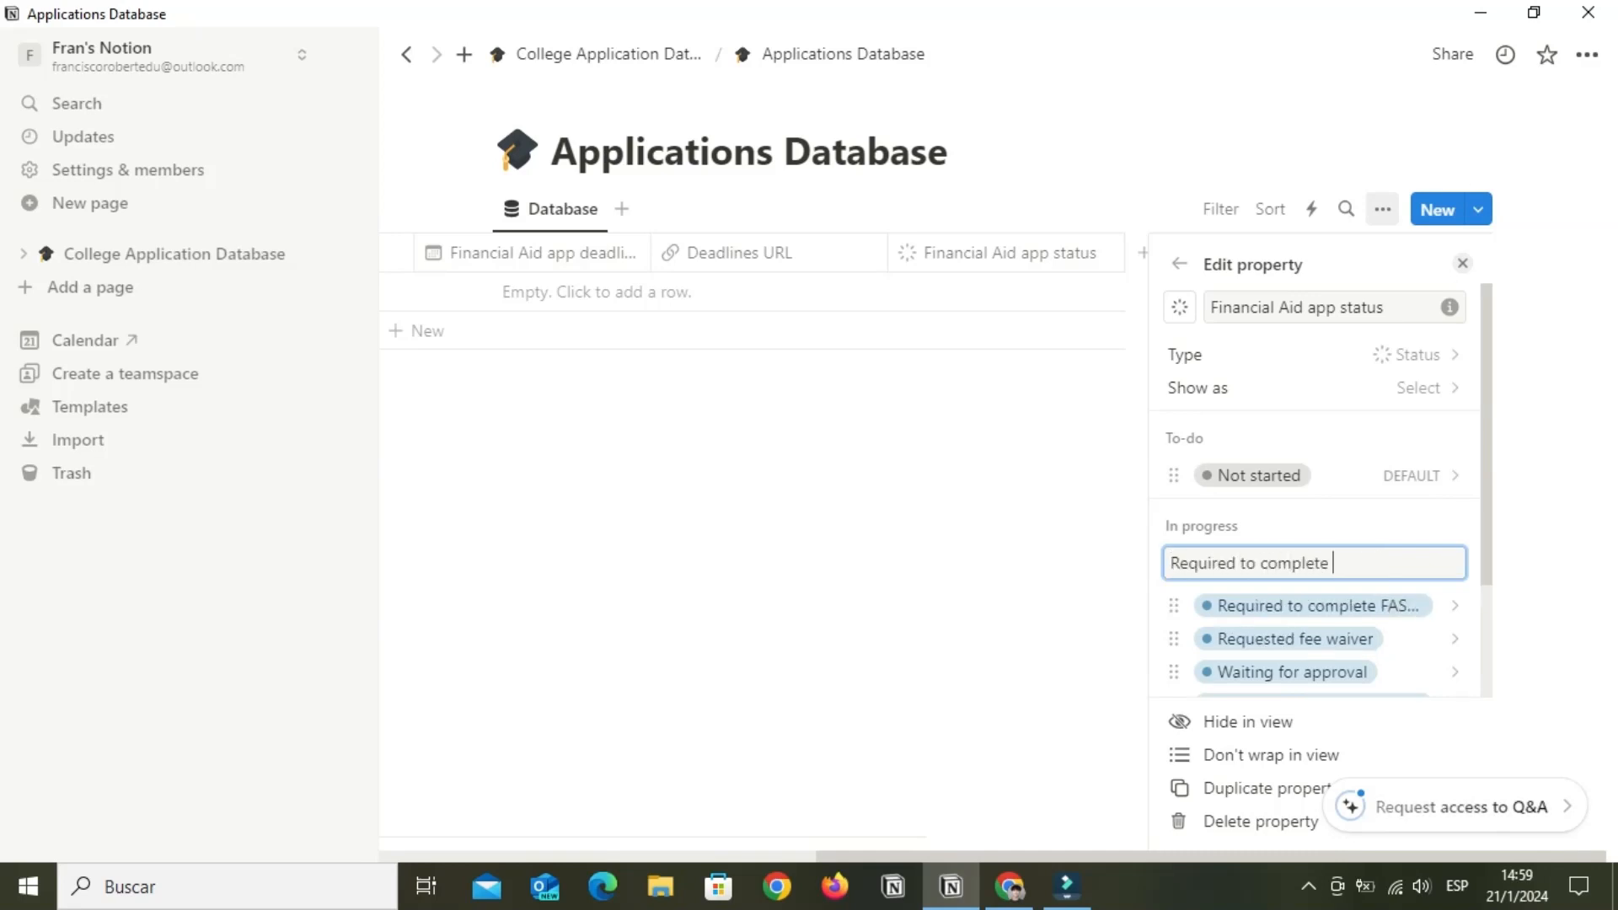
text(ISAFA)
key(Return)
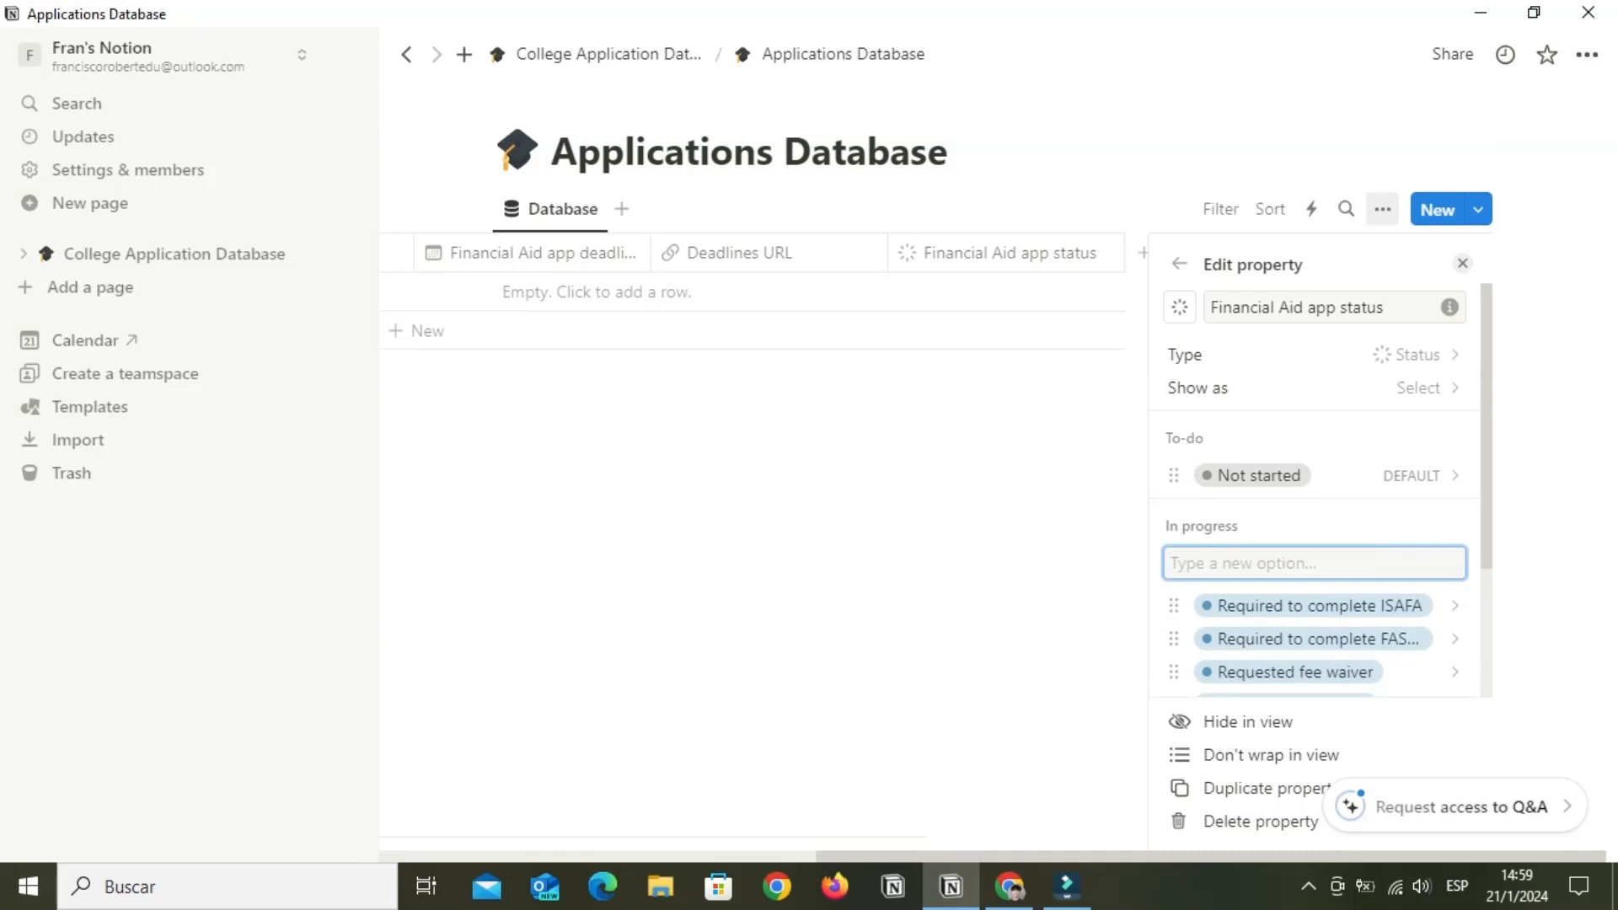
Add the Complete options "Sent CSS", "Sent ISFAA" and "Sent ISAFA" to the financial aid status property
scroll(1315, 585, down, 3)
click(1315, 672)
click(1454, 673)
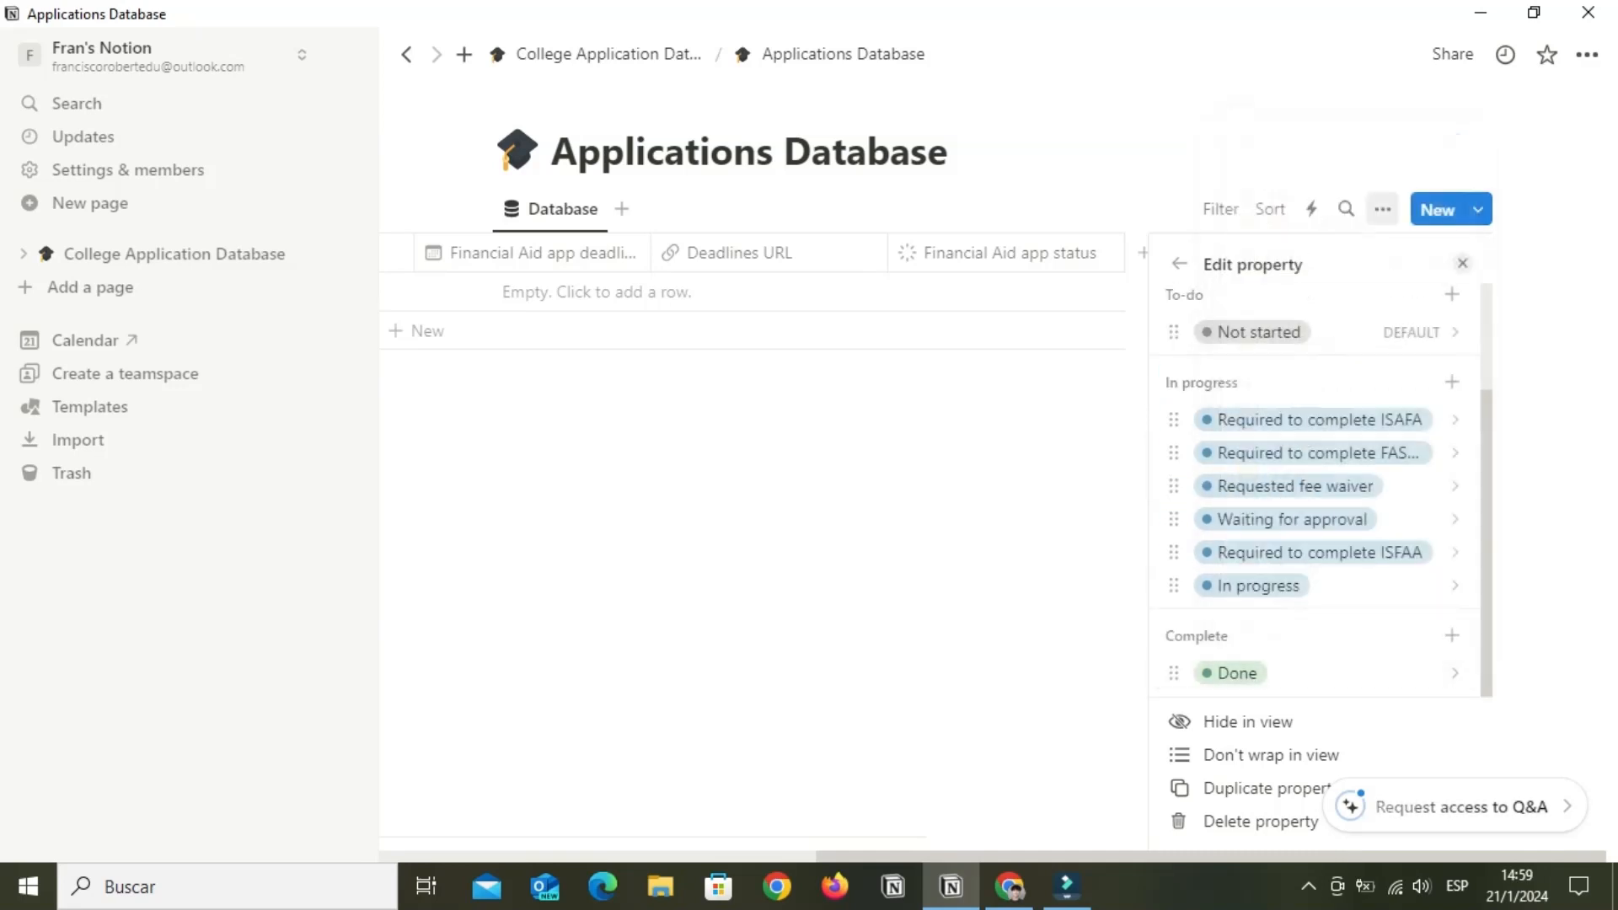
click(1454, 636)
text(Sent)
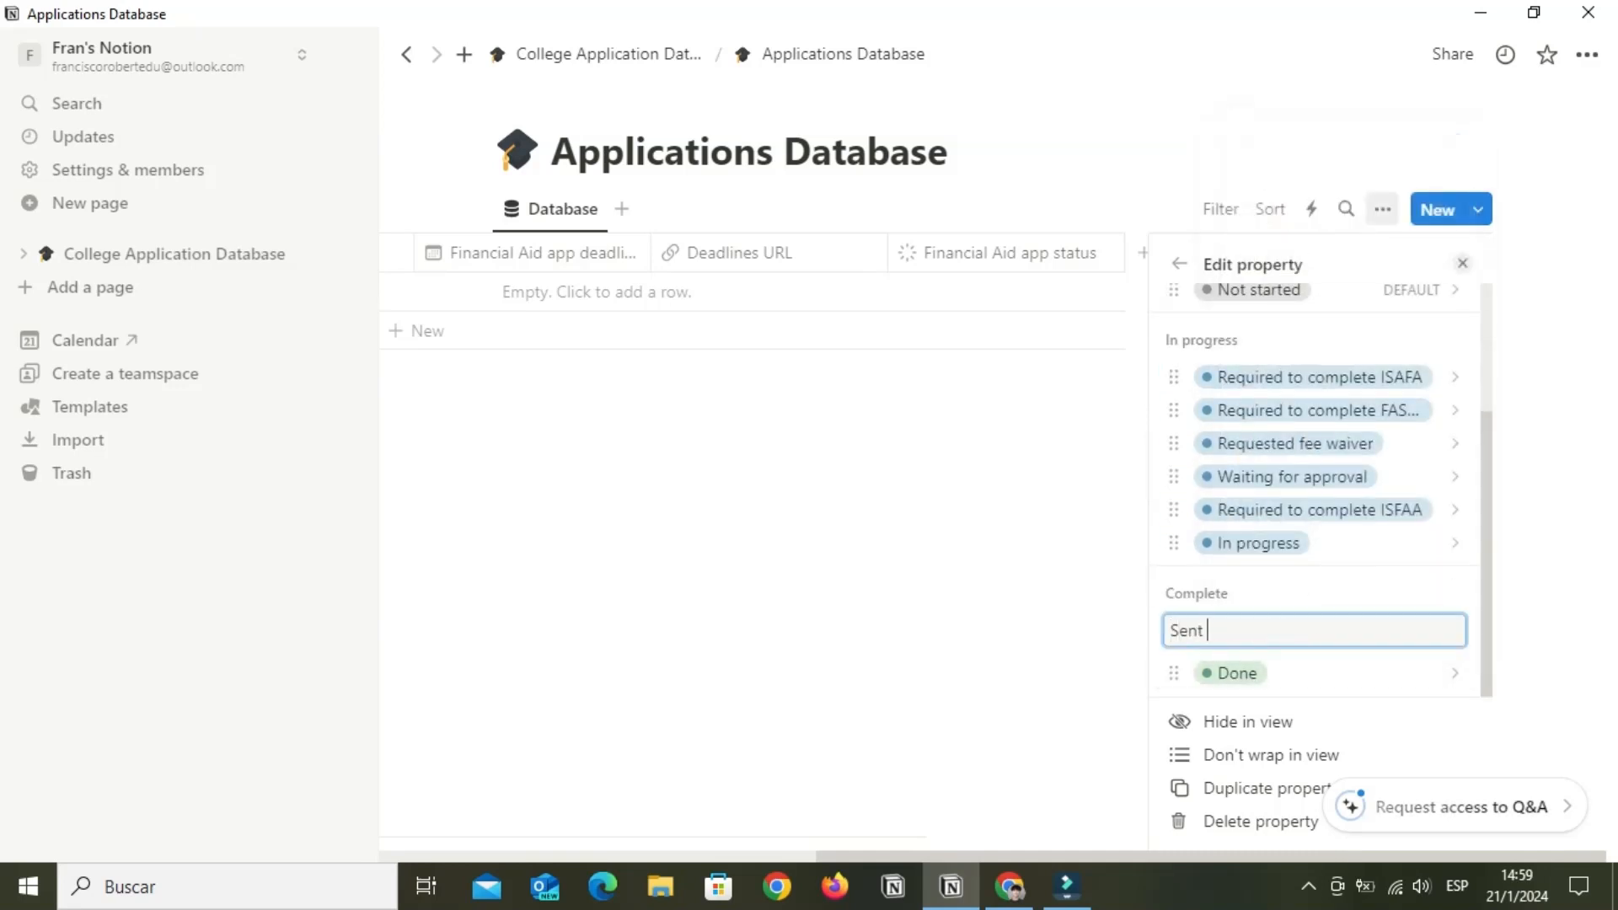
text( CSS)
key(Return)
text(Sent ISFAA)
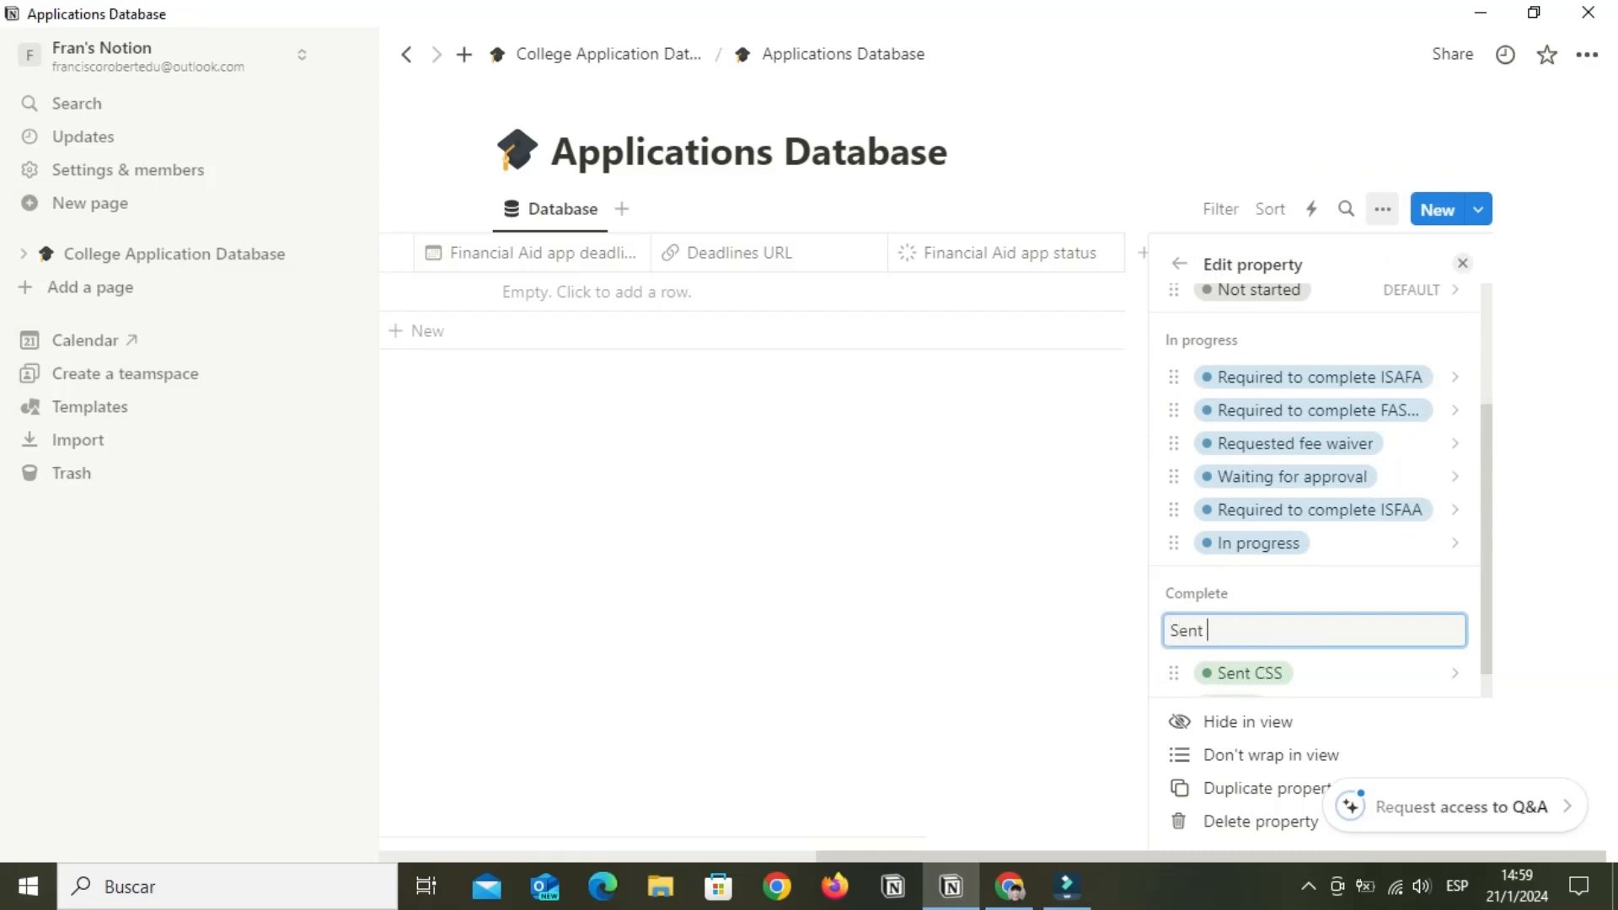
key(Return)
text(Sent ISAFA)
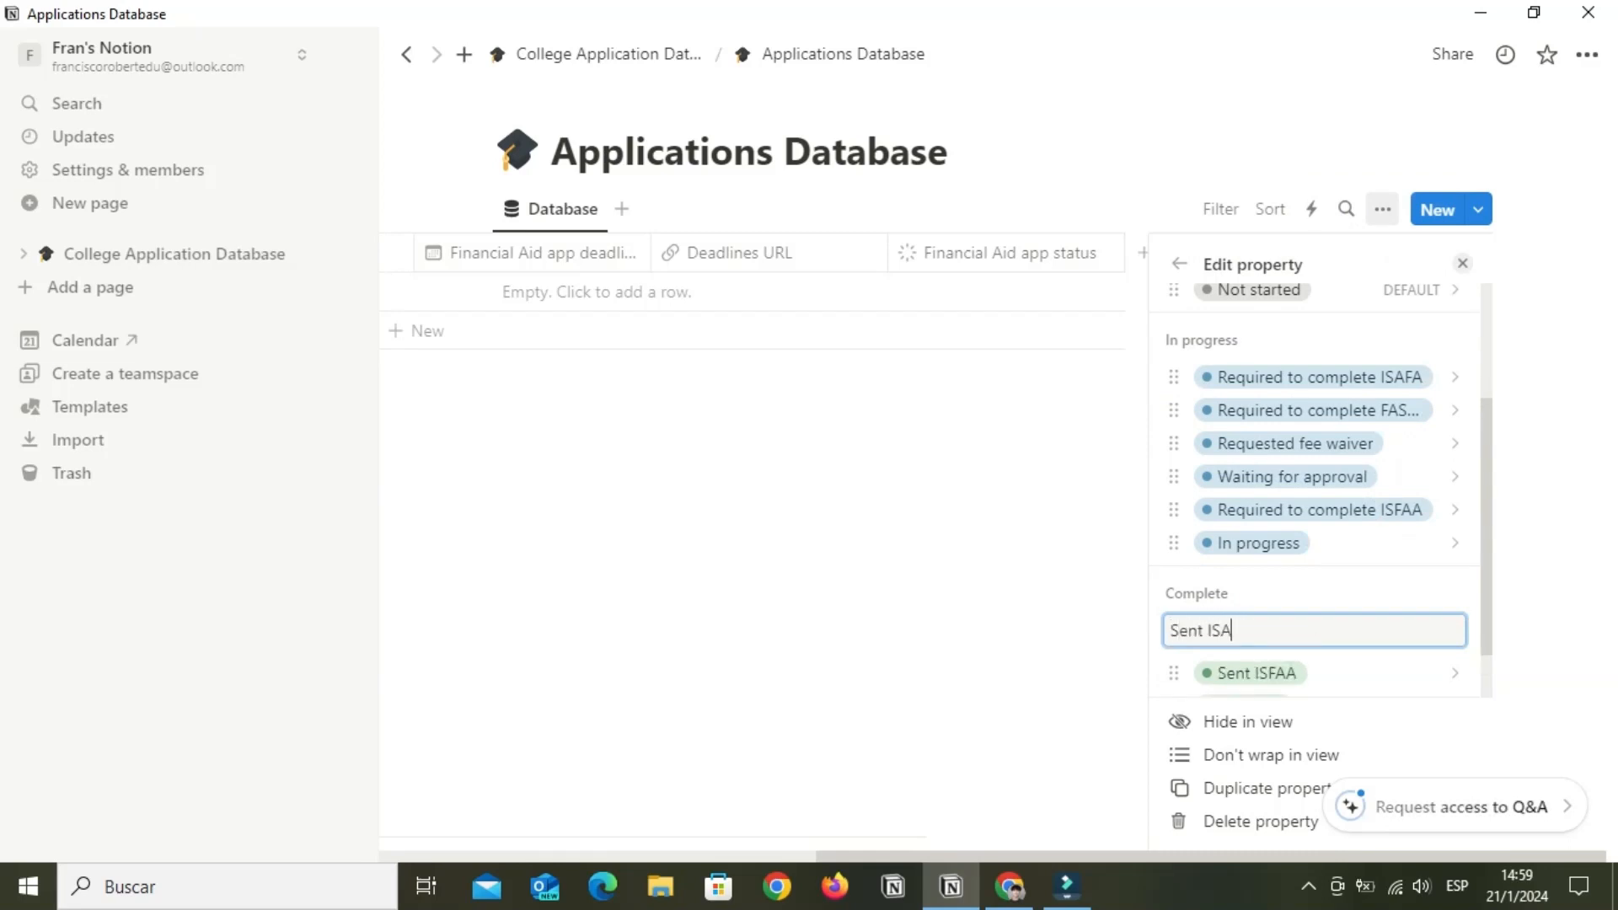
key(Return)
Add a "Sent CSS Profile" option to the Complete group of the financial aid status
text(SENT)
key(BackSpace)
key(BackSpace)
key(BackSpace)
text(ent CSS Profile)
key(BackSpace)
key(BackSpace)
key(BackSpace)
text(ile)
key(Return)
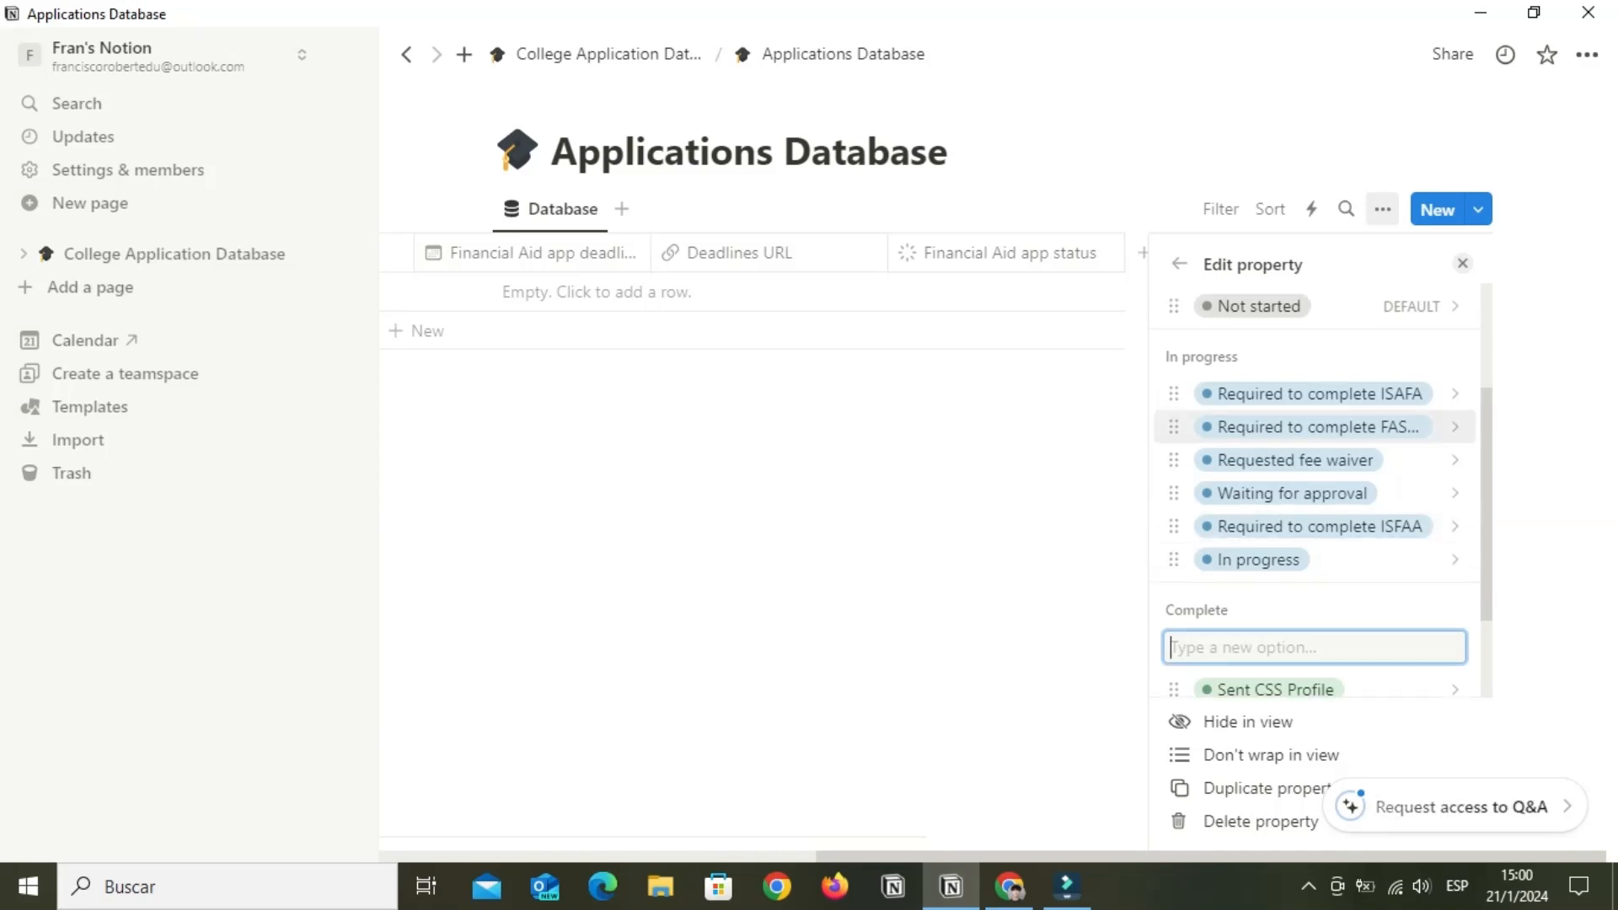
scroll(1314, 411, down, 2)
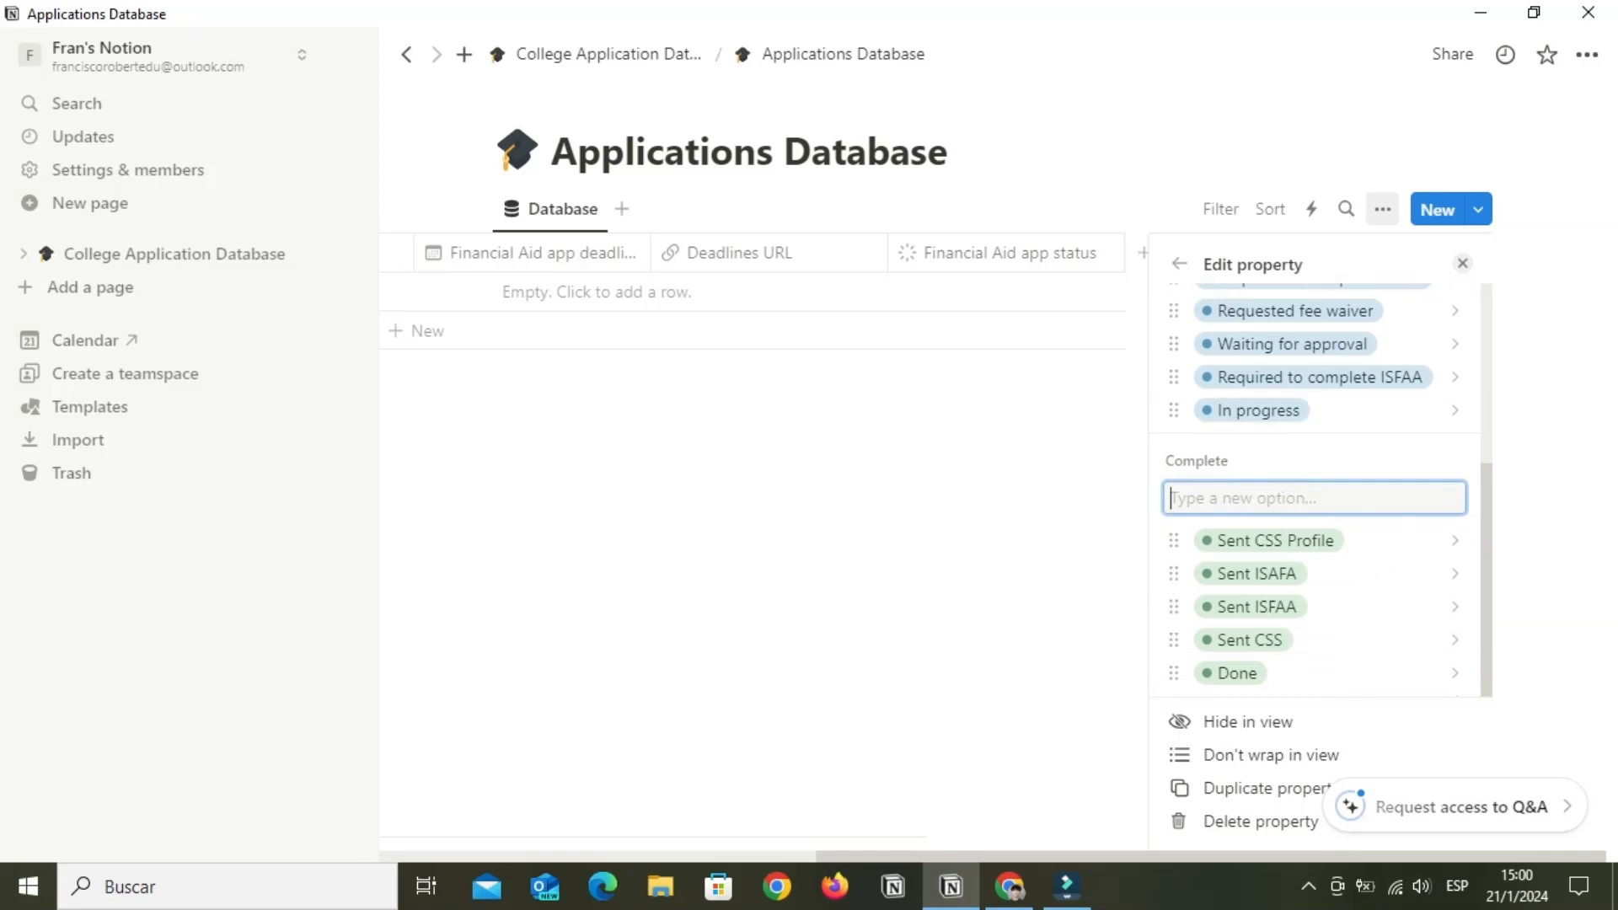
scroll(1315, 607, up, 3)
scroll(1315, 607, down, 3)
scroll(1315, 607, up, 3)
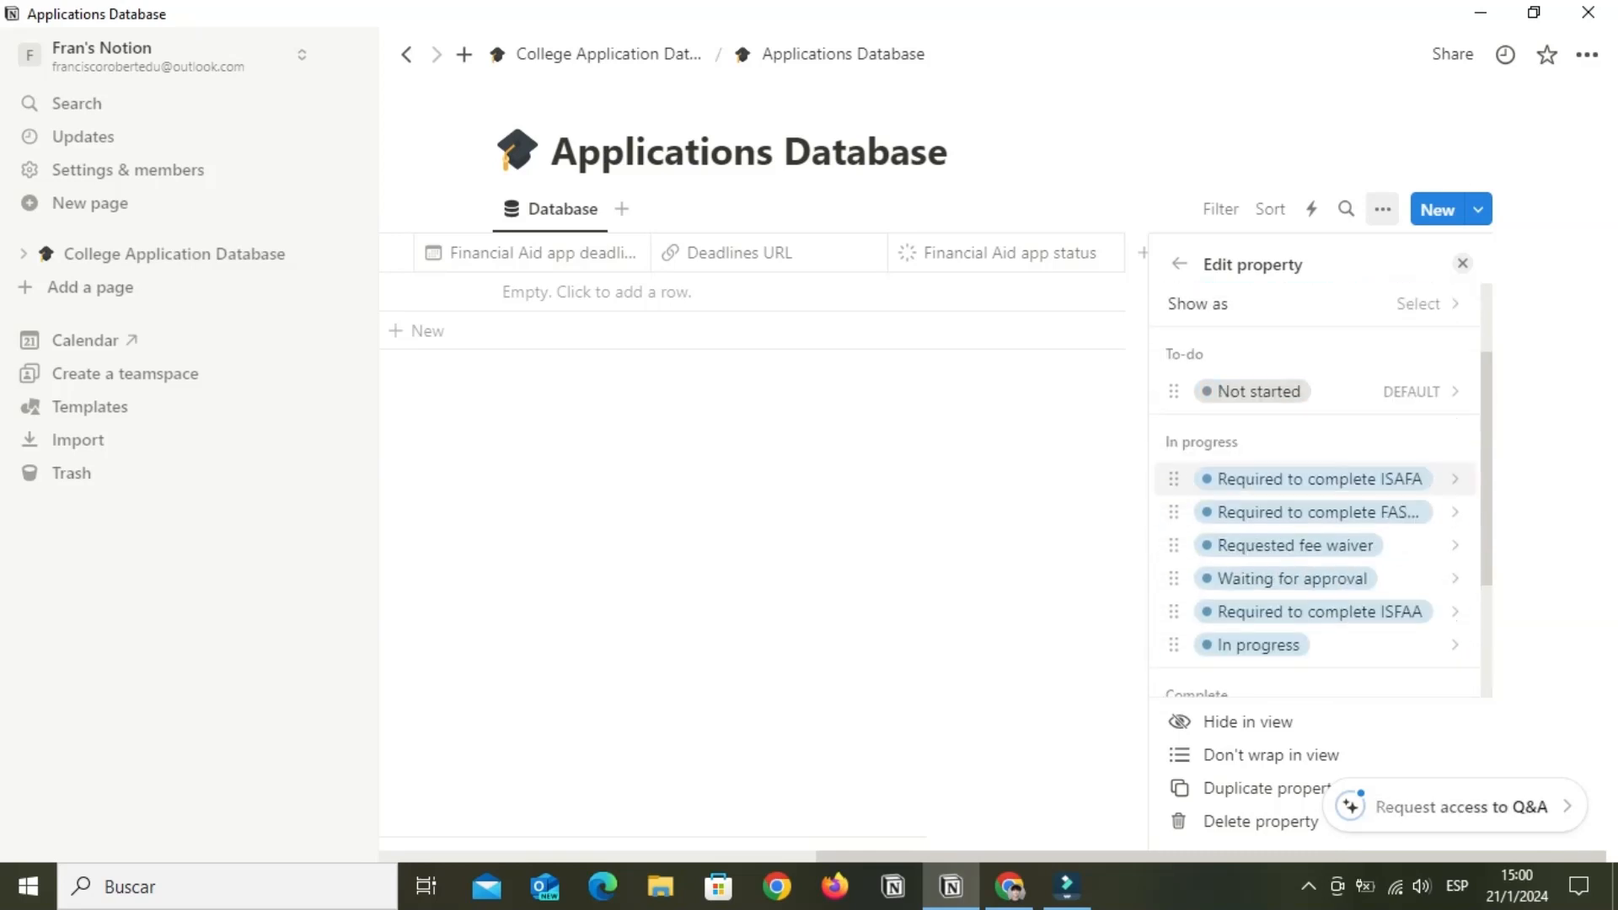
Add a Status property named "Application Status (Common App)" to the Applications Database
click(1179, 264)
click(1464, 263)
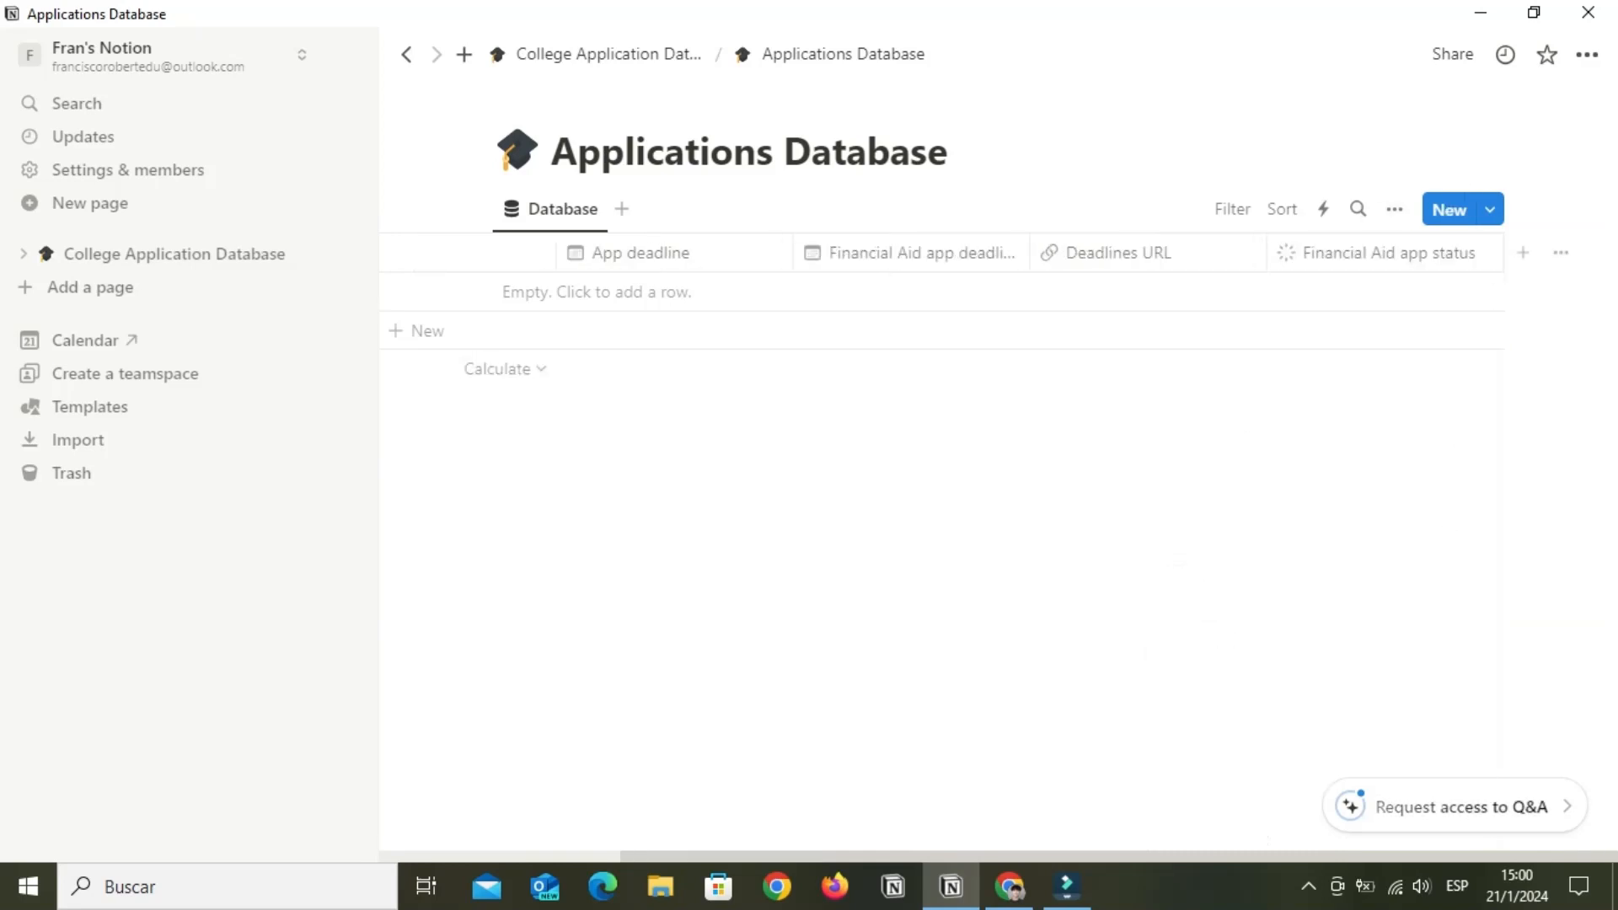
click(1523, 253)
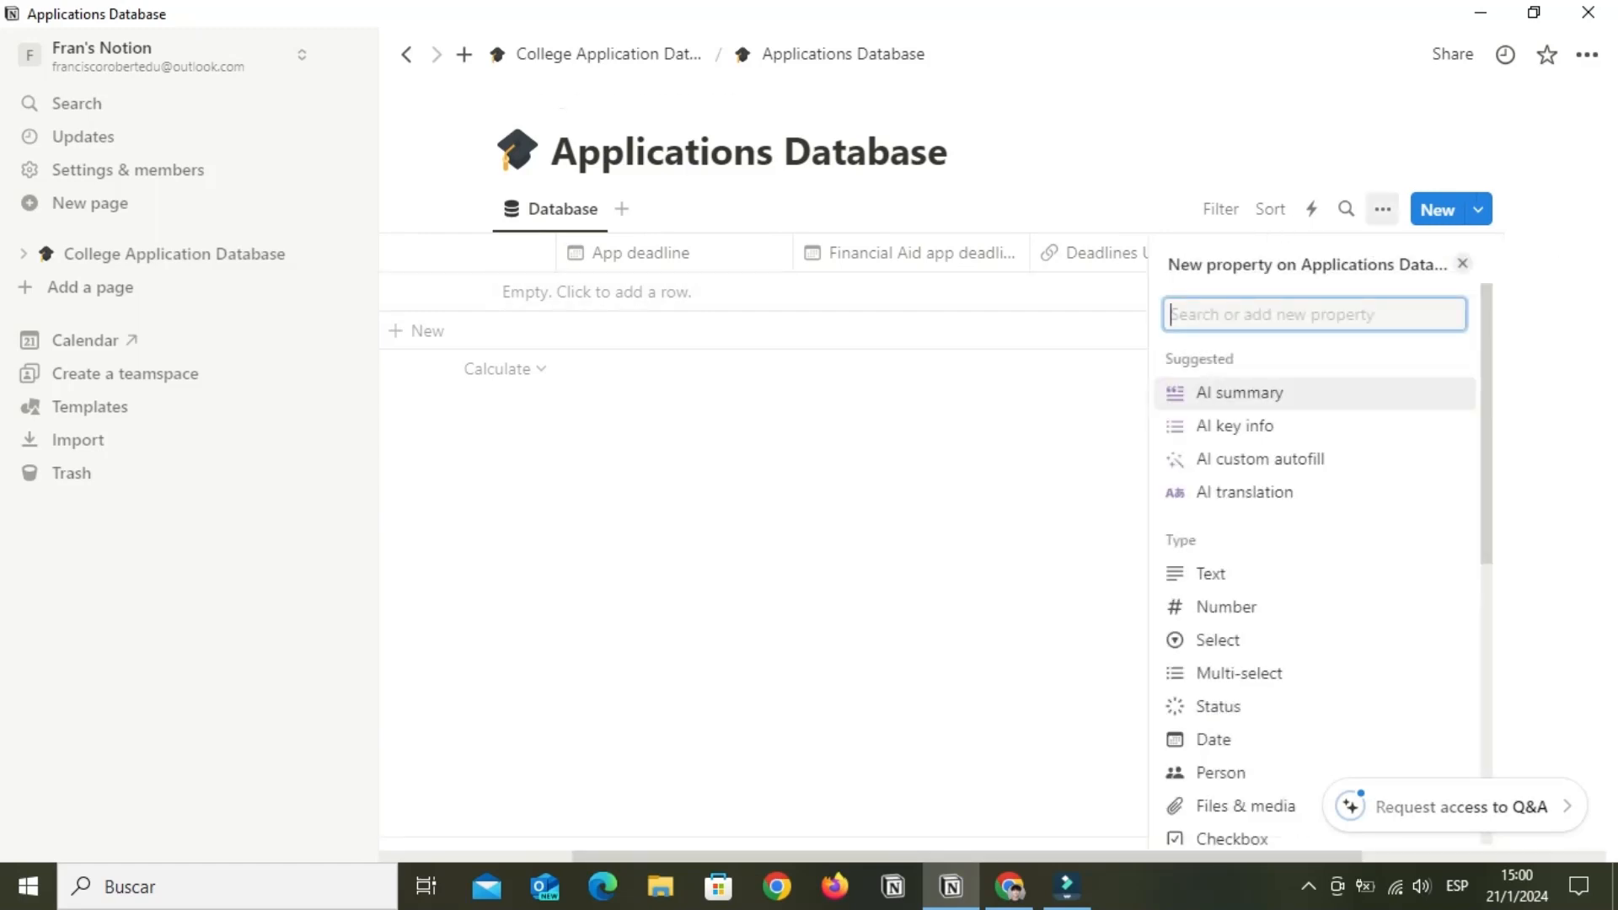
text(sta)
key(Down)
key(Return)
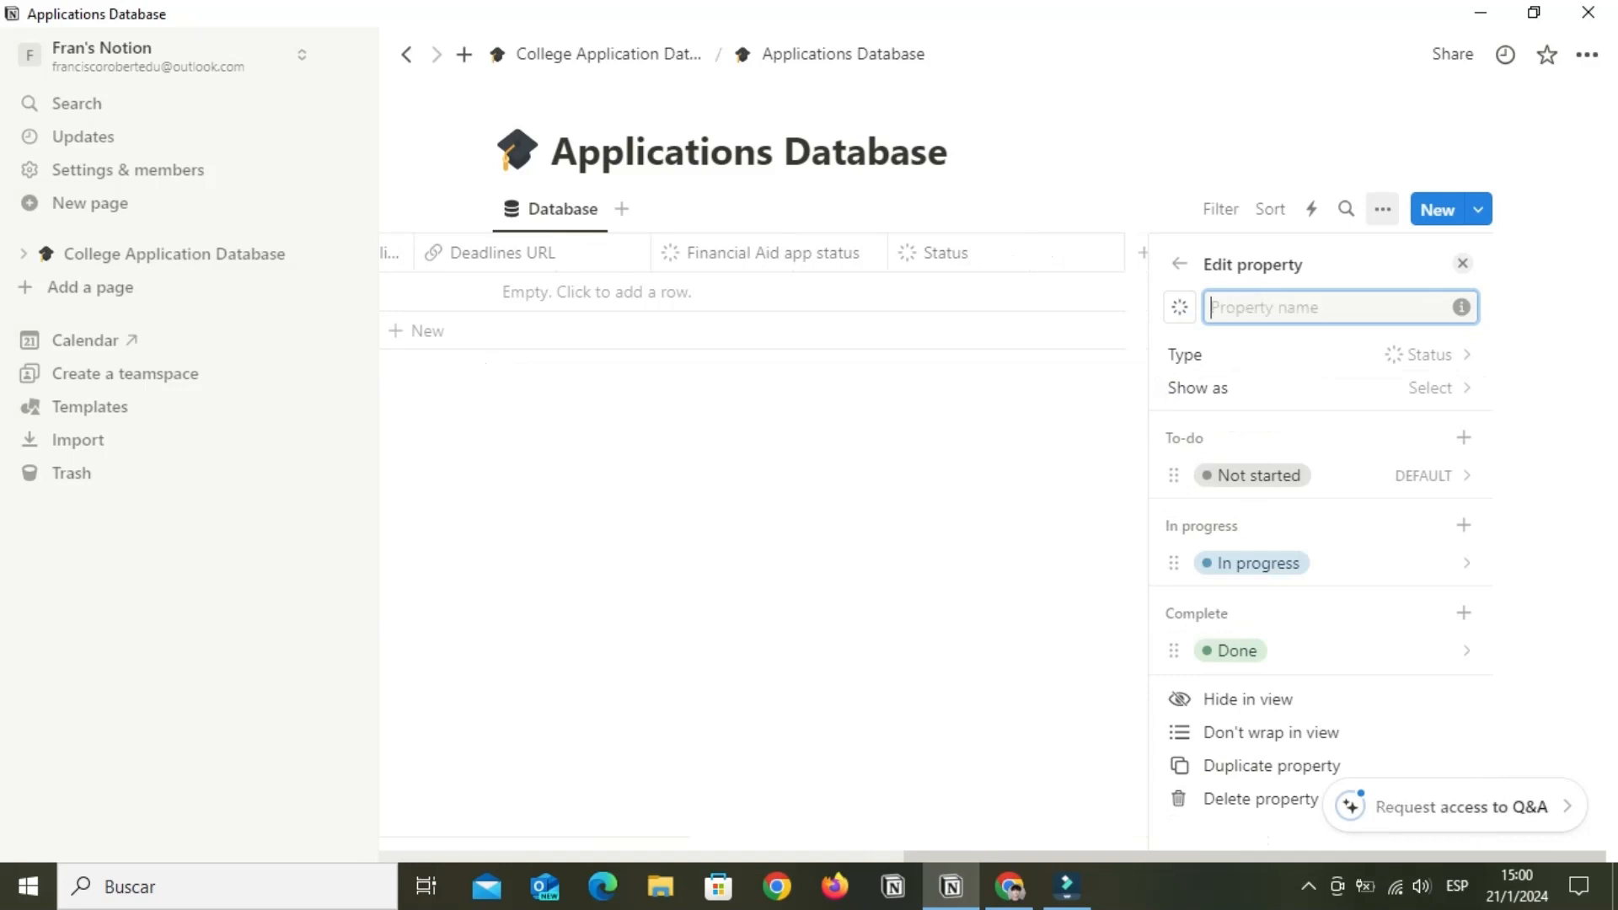
text(Application Status (Common App)
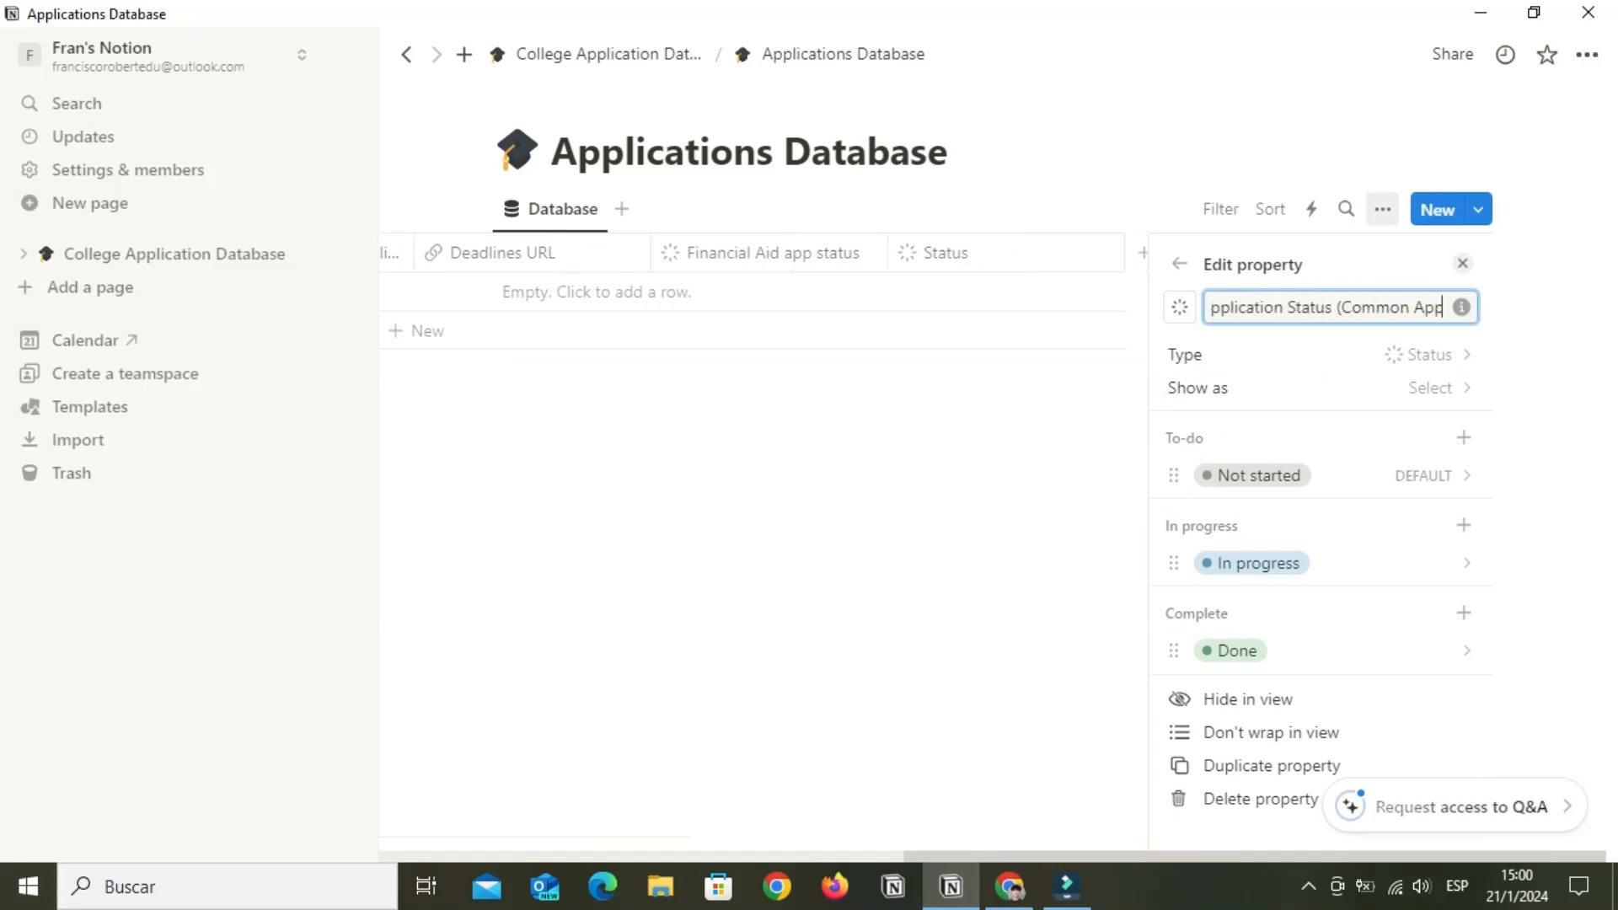
text())
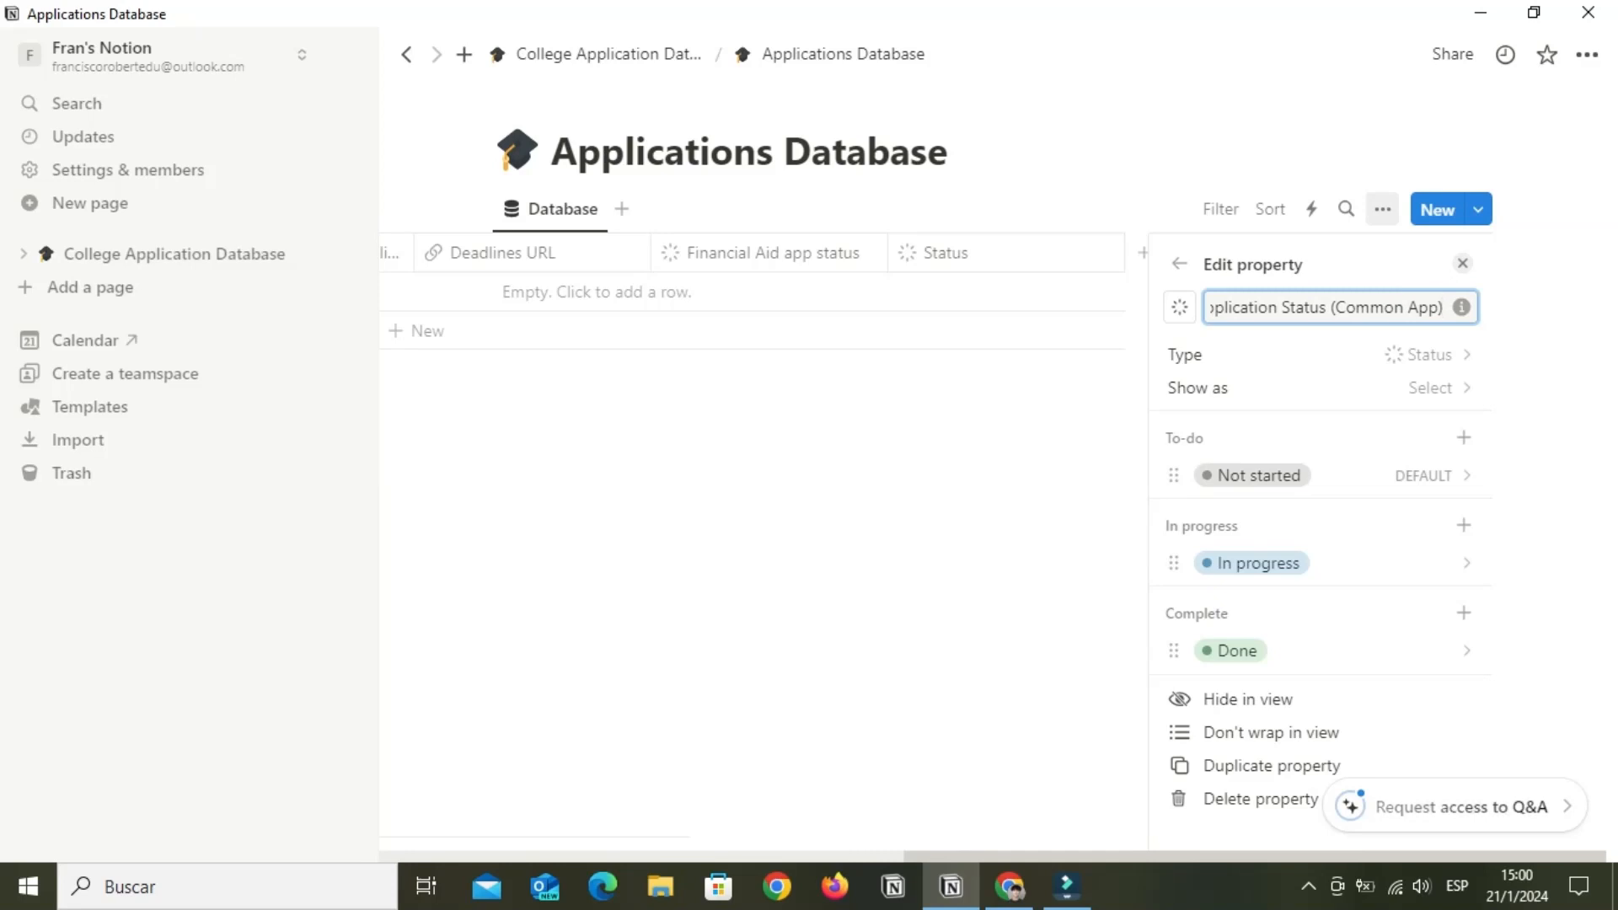
Add a "Sent" option to the Complete group of the Application Status (Common App) property
click(1465, 613)
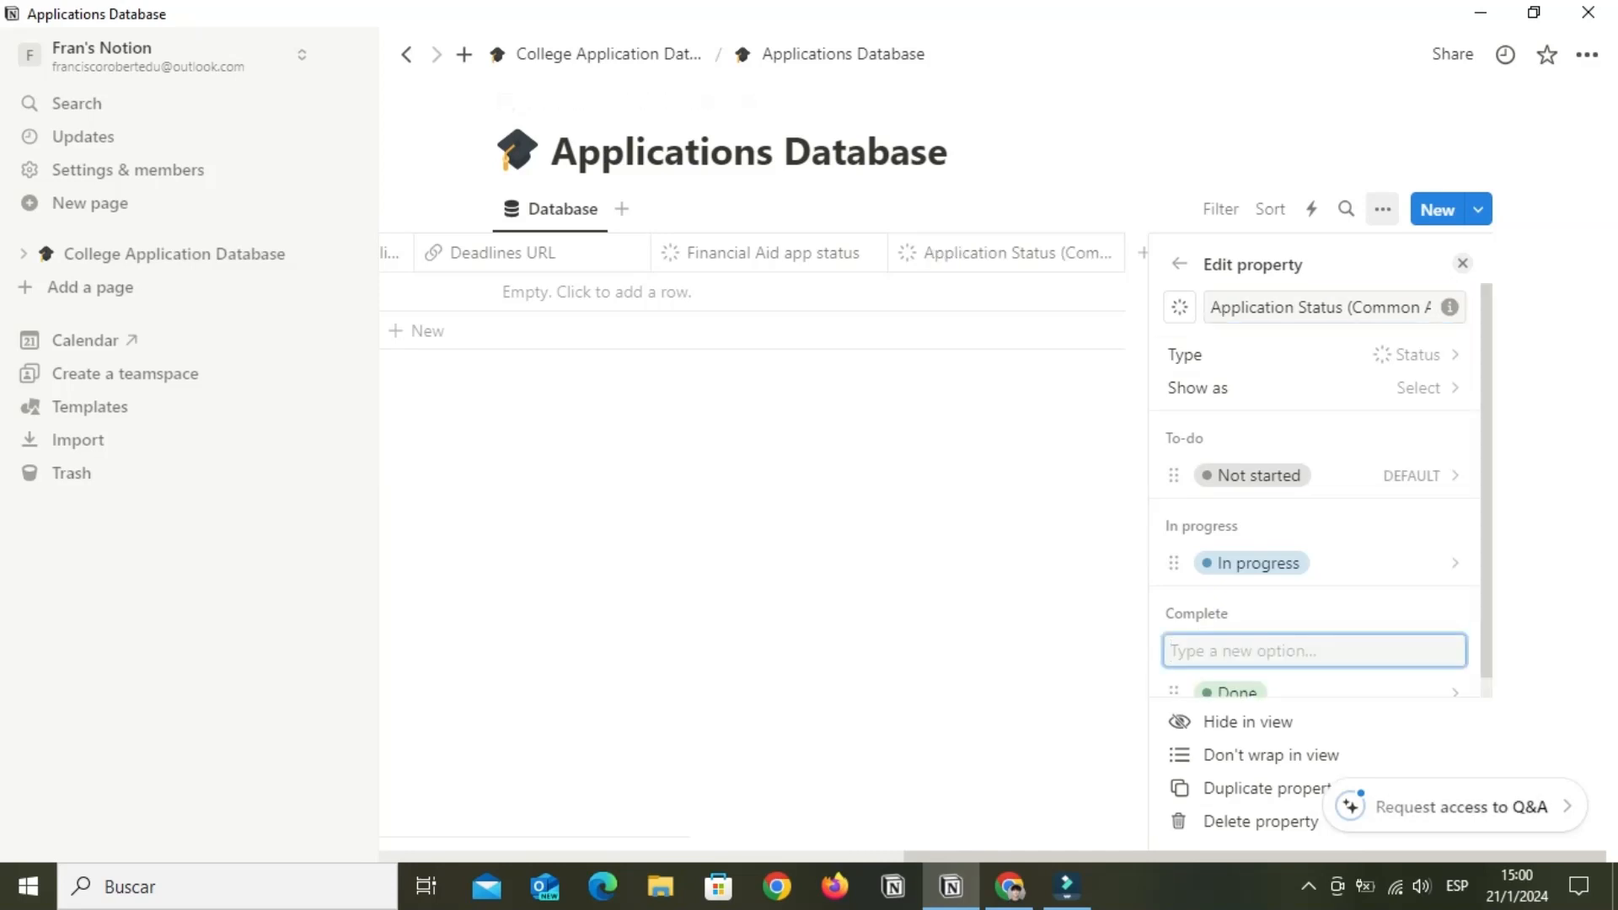
text(Sent)
key(Return)
key(Escape)
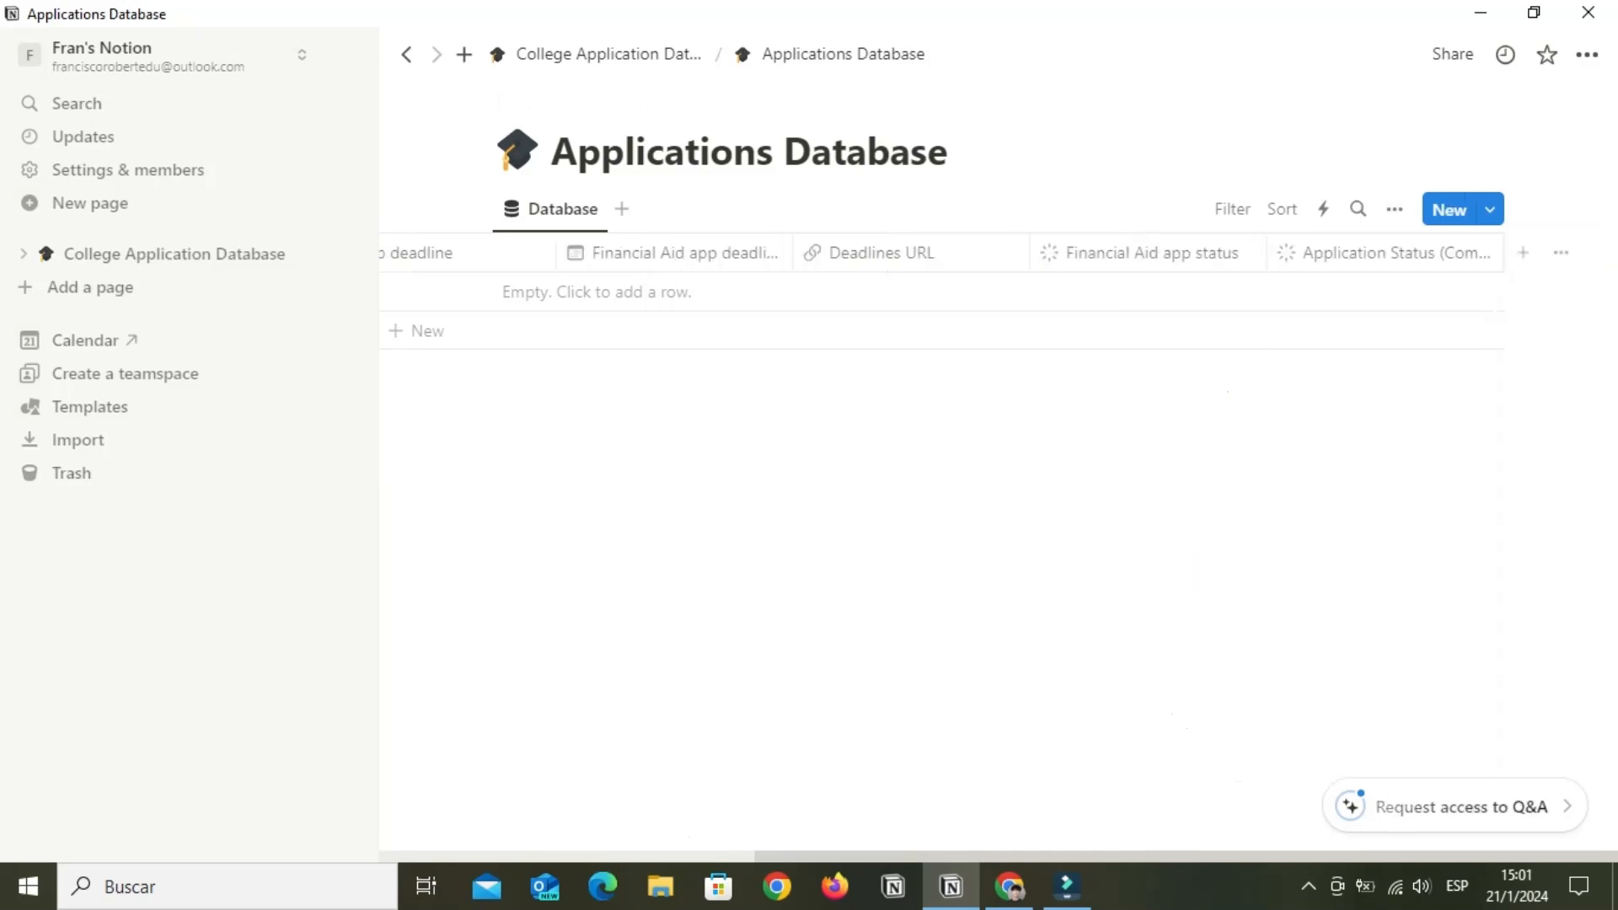
Add a Multi-select property named "Financial Aid Type" to the database
click(1522, 252)
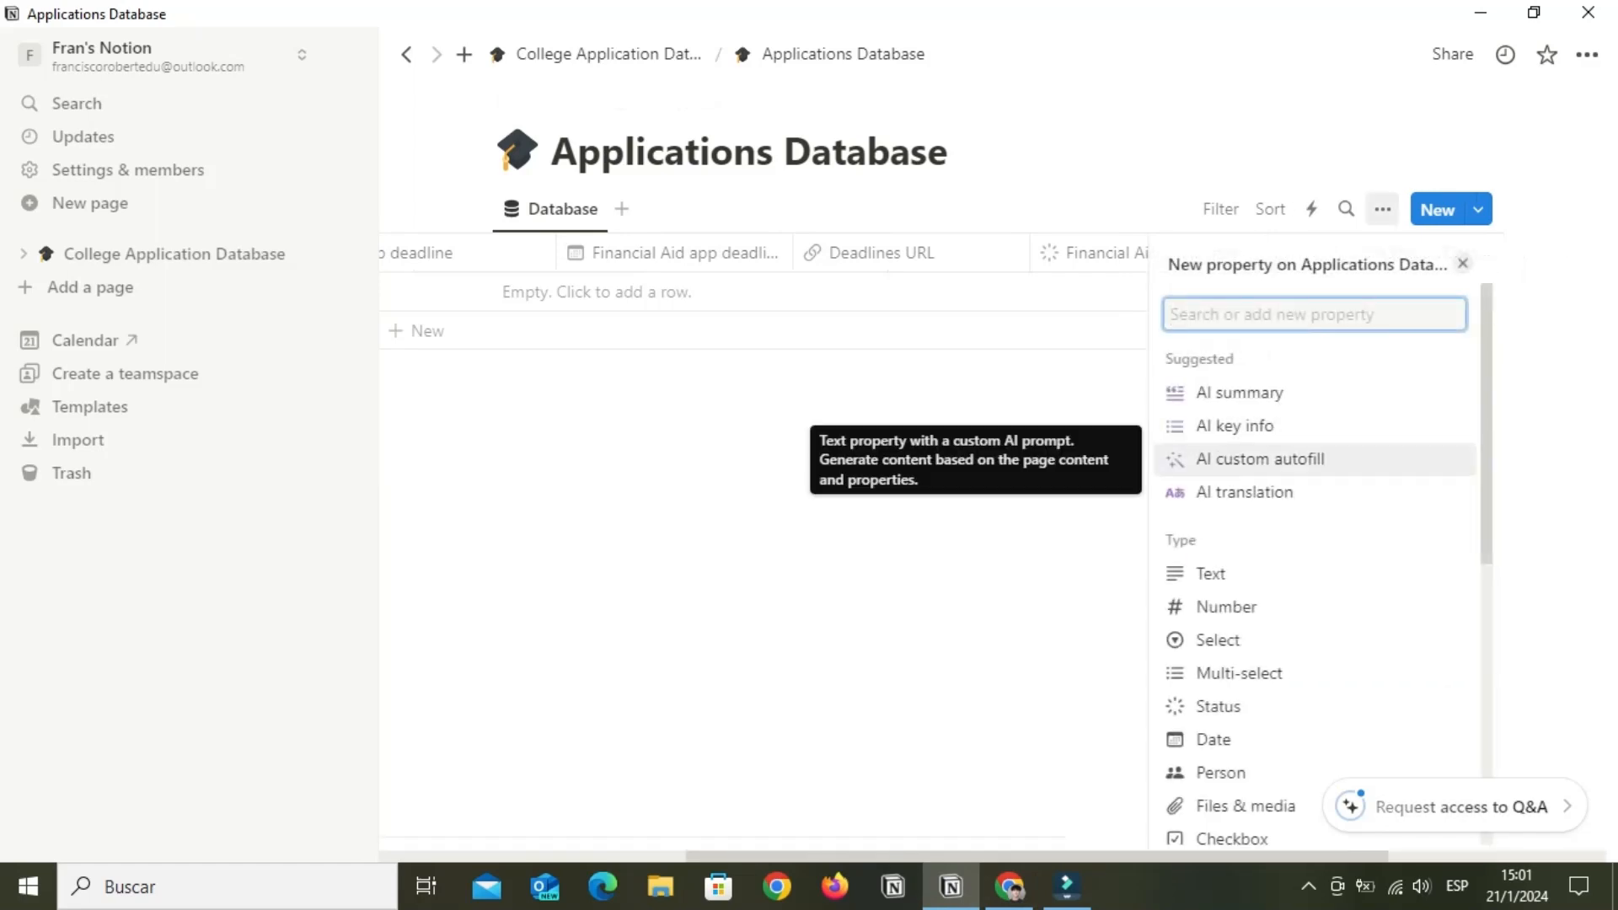
scroll(1315, 687, down, 1)
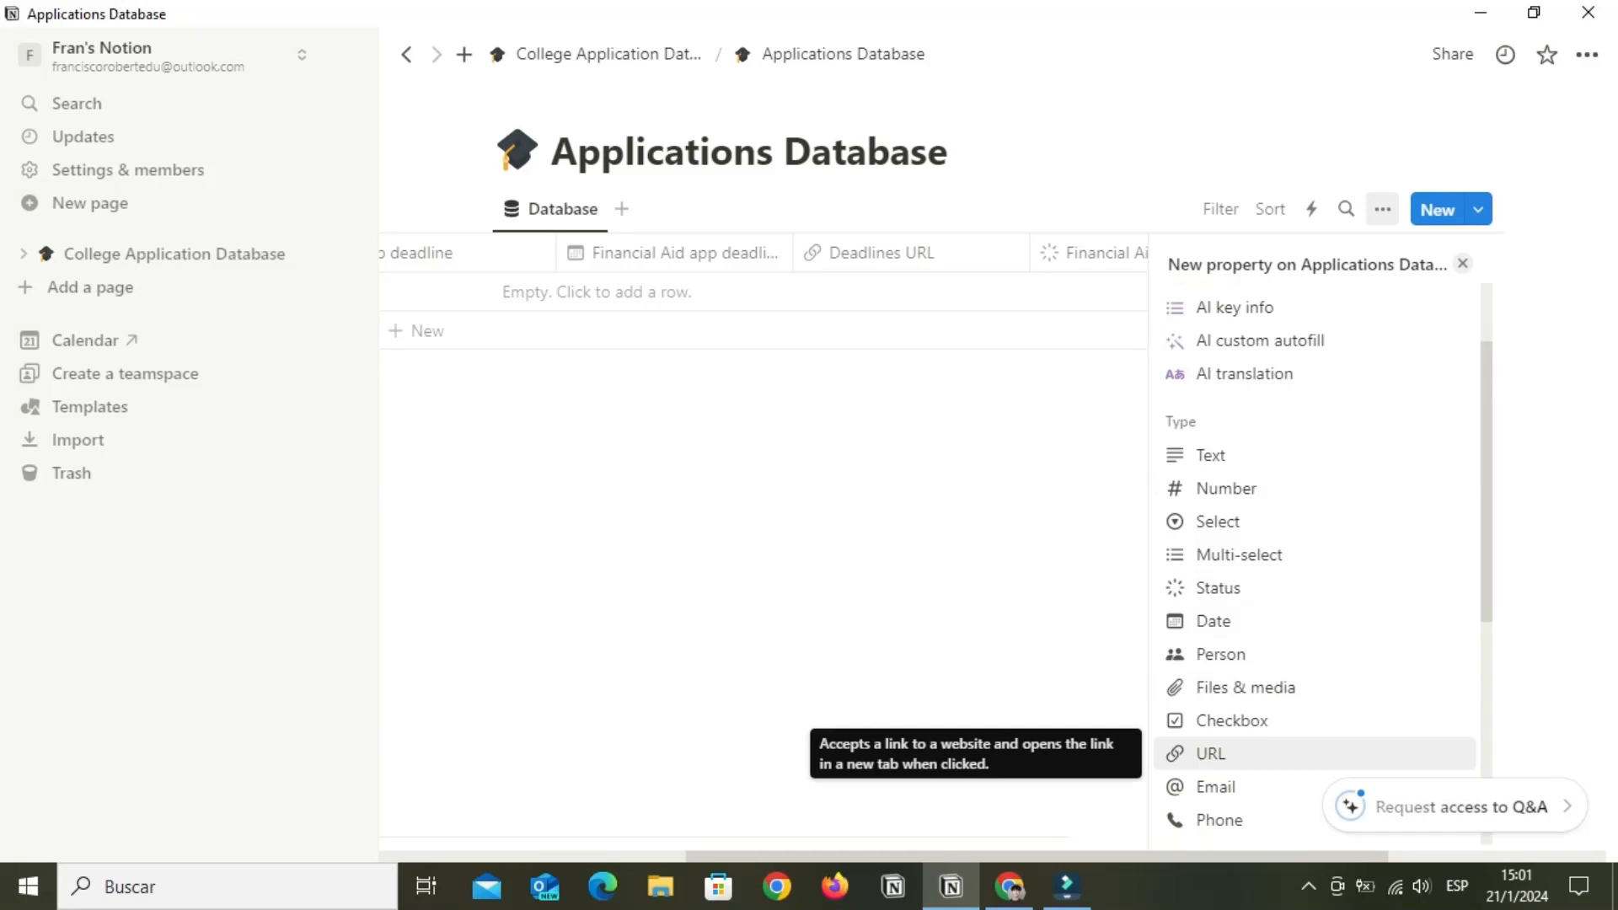
key(Up)
key(Up)
key(Up)
key(Up)
key(Up)
key(Up)
key(Return)
text(FInan)
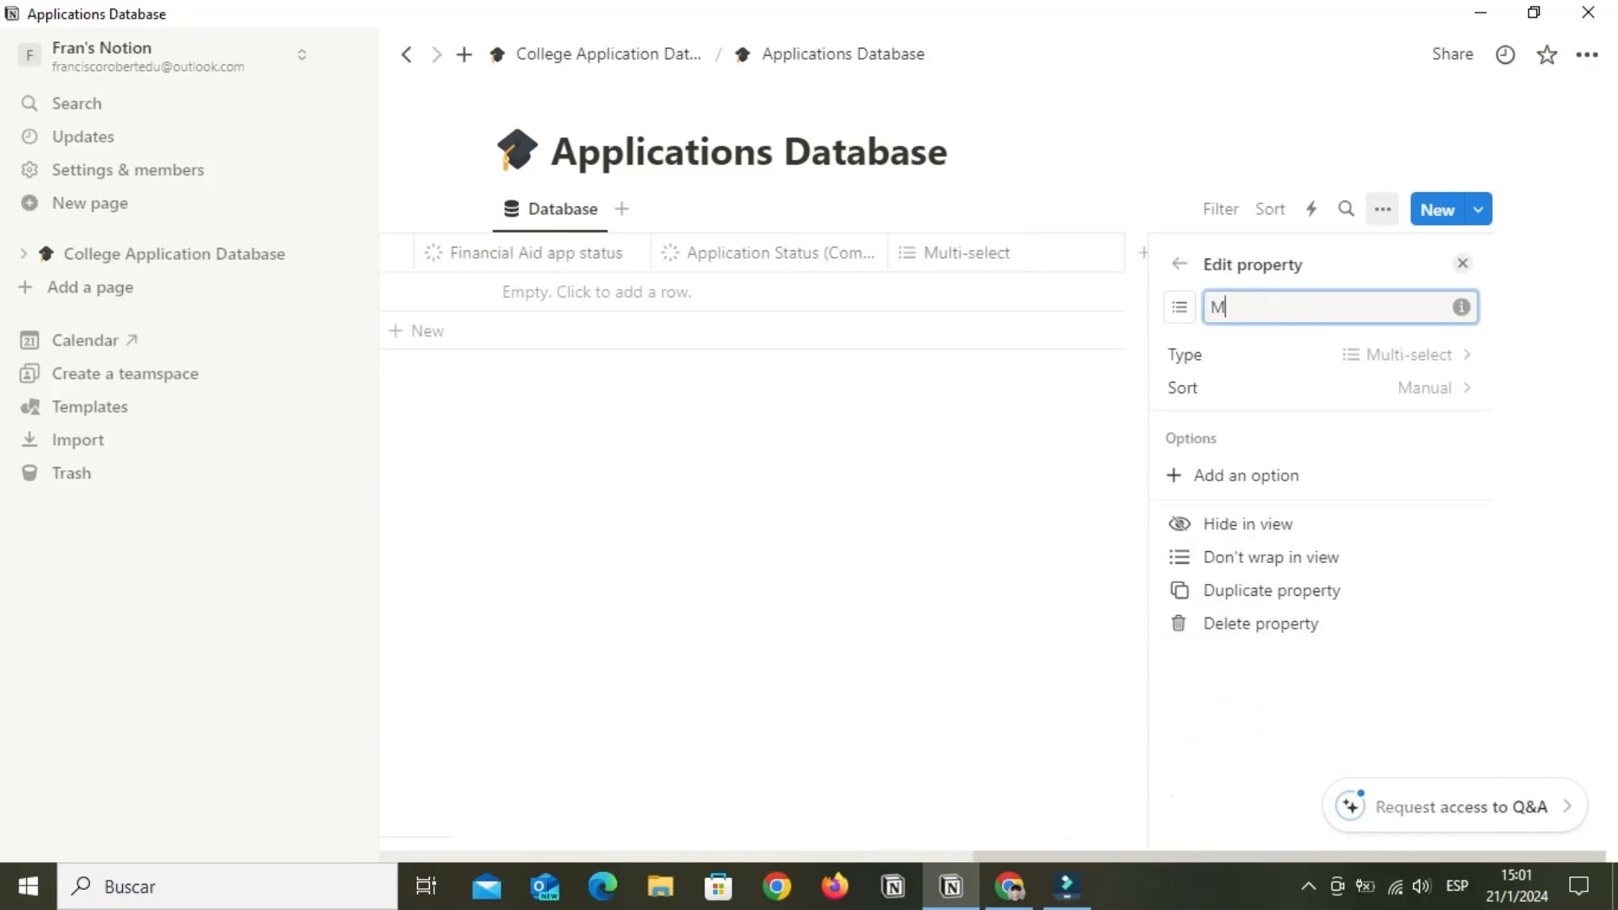
text(cia)
key(BackSpace)
key(BackSpace)
key(BackSpace)
key(BackSpace)
key(BackSpace)
key(BackSpace)
key(BackSpace)
text(inancial Aid Type)
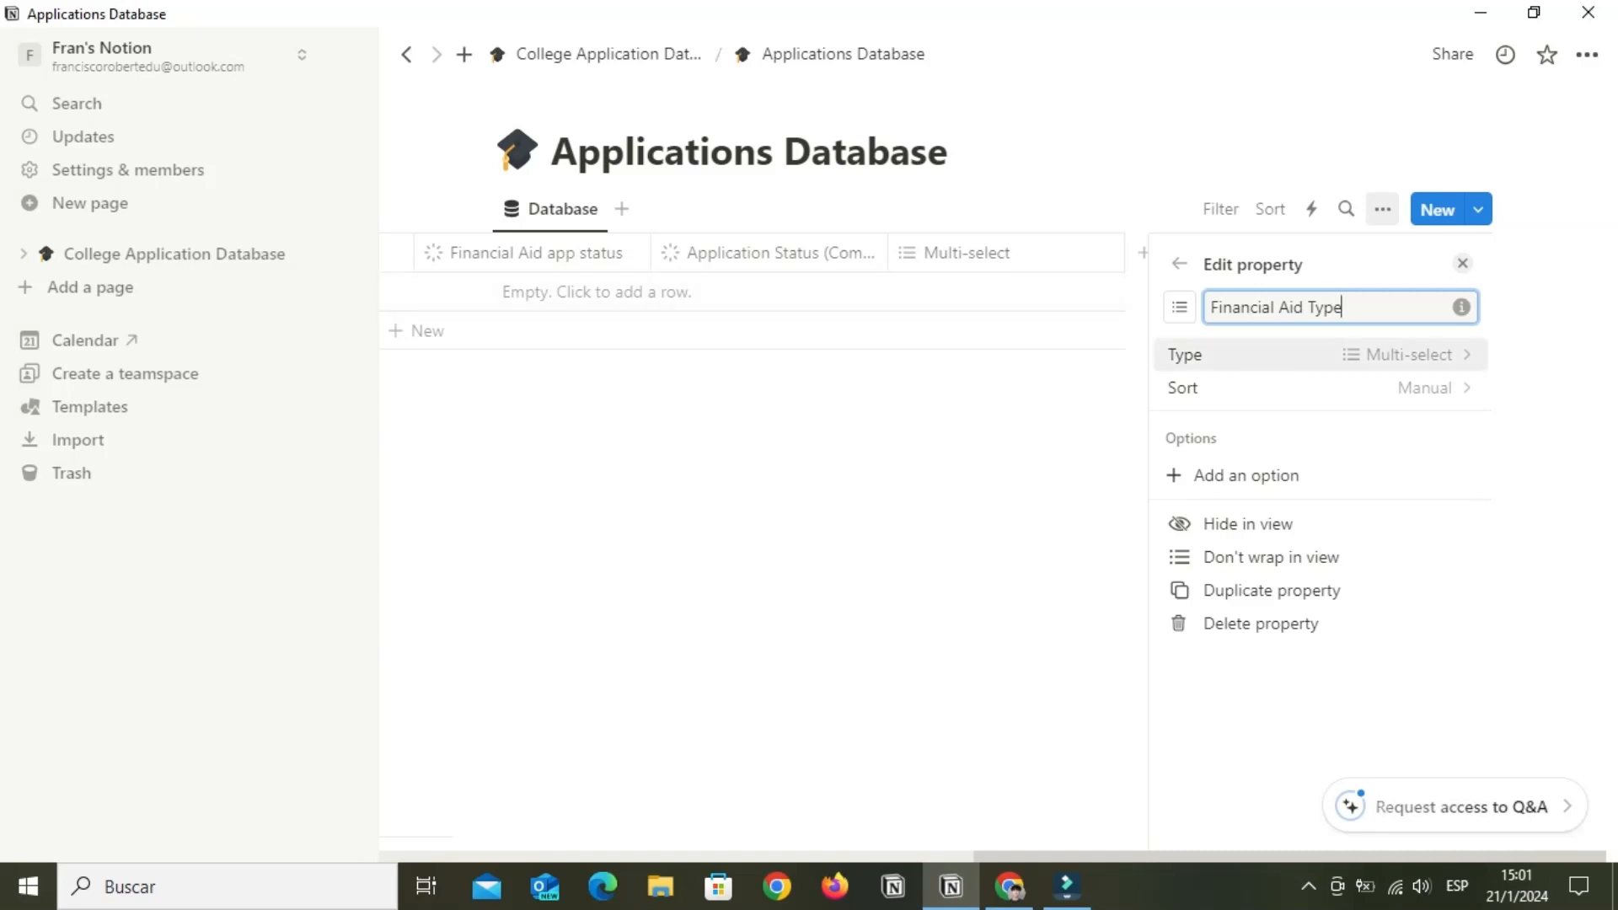
click(1320, 354)
click(1241, 492)
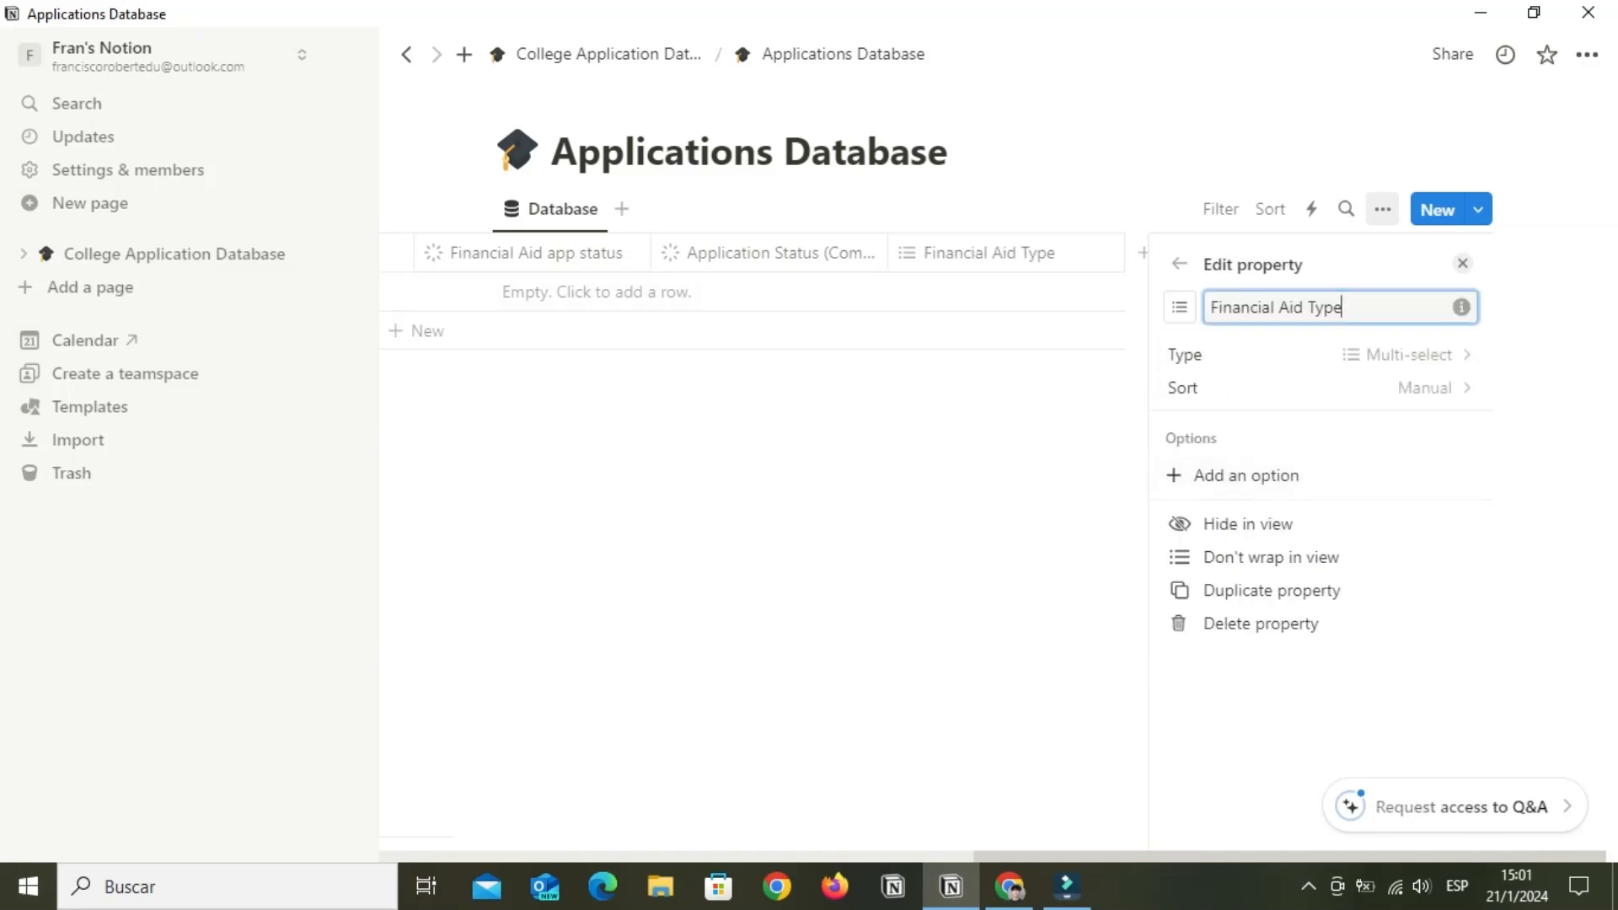
key(Escape)
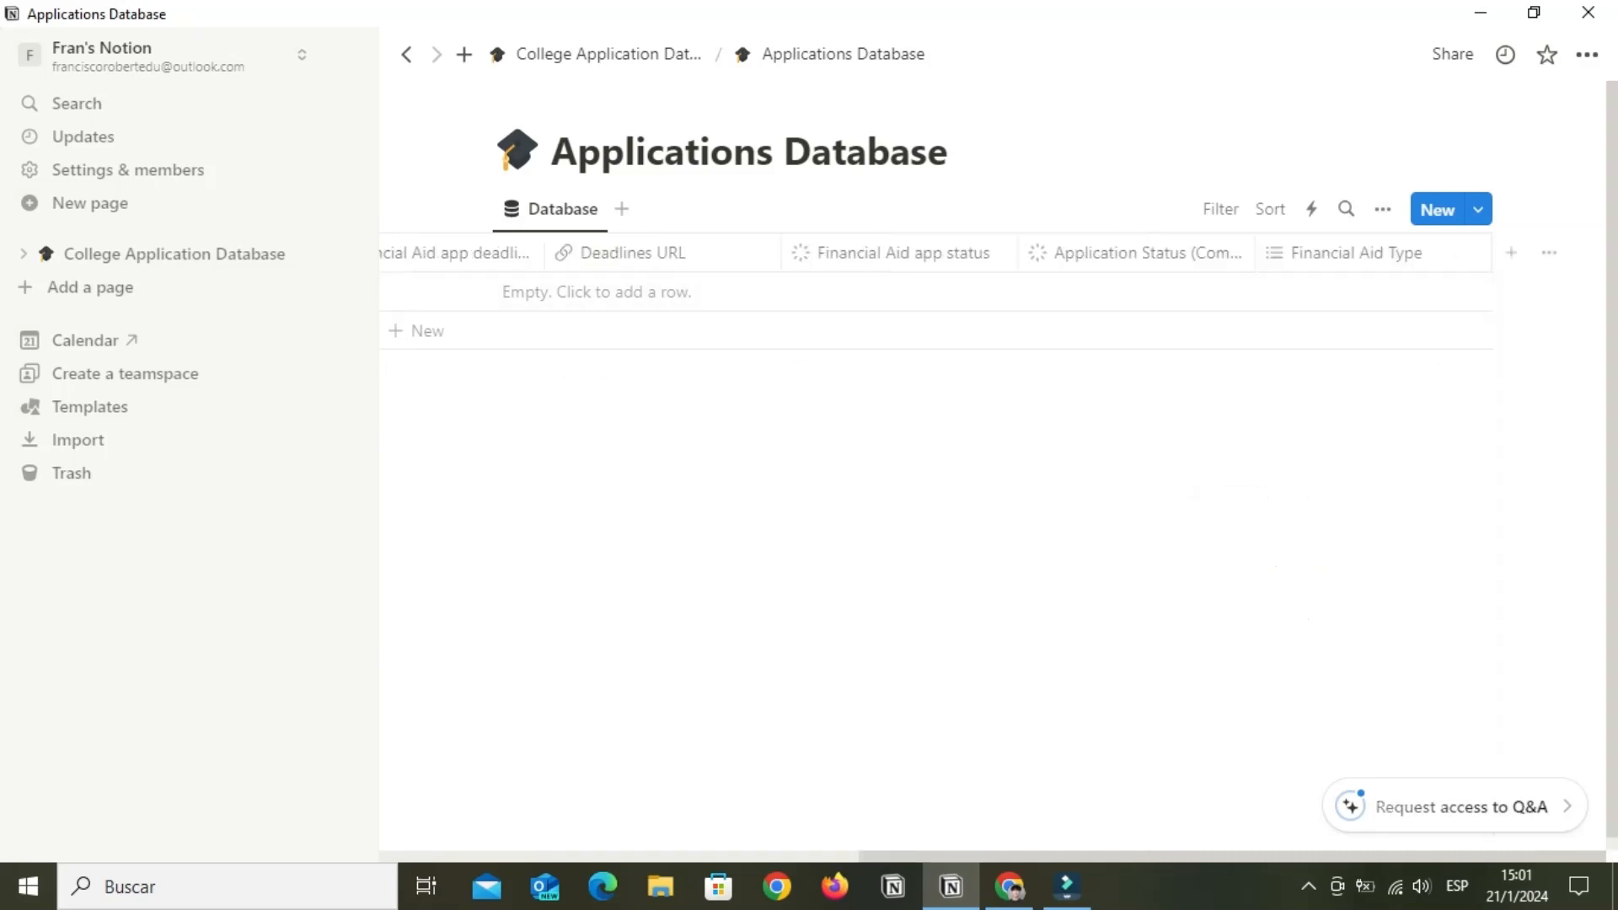
Add the options "CSS Profile", "ISFAA", "ISAFA" and "FASFA" to the Financial Aid Type property
click(1340, 253)
click(1354, 343)
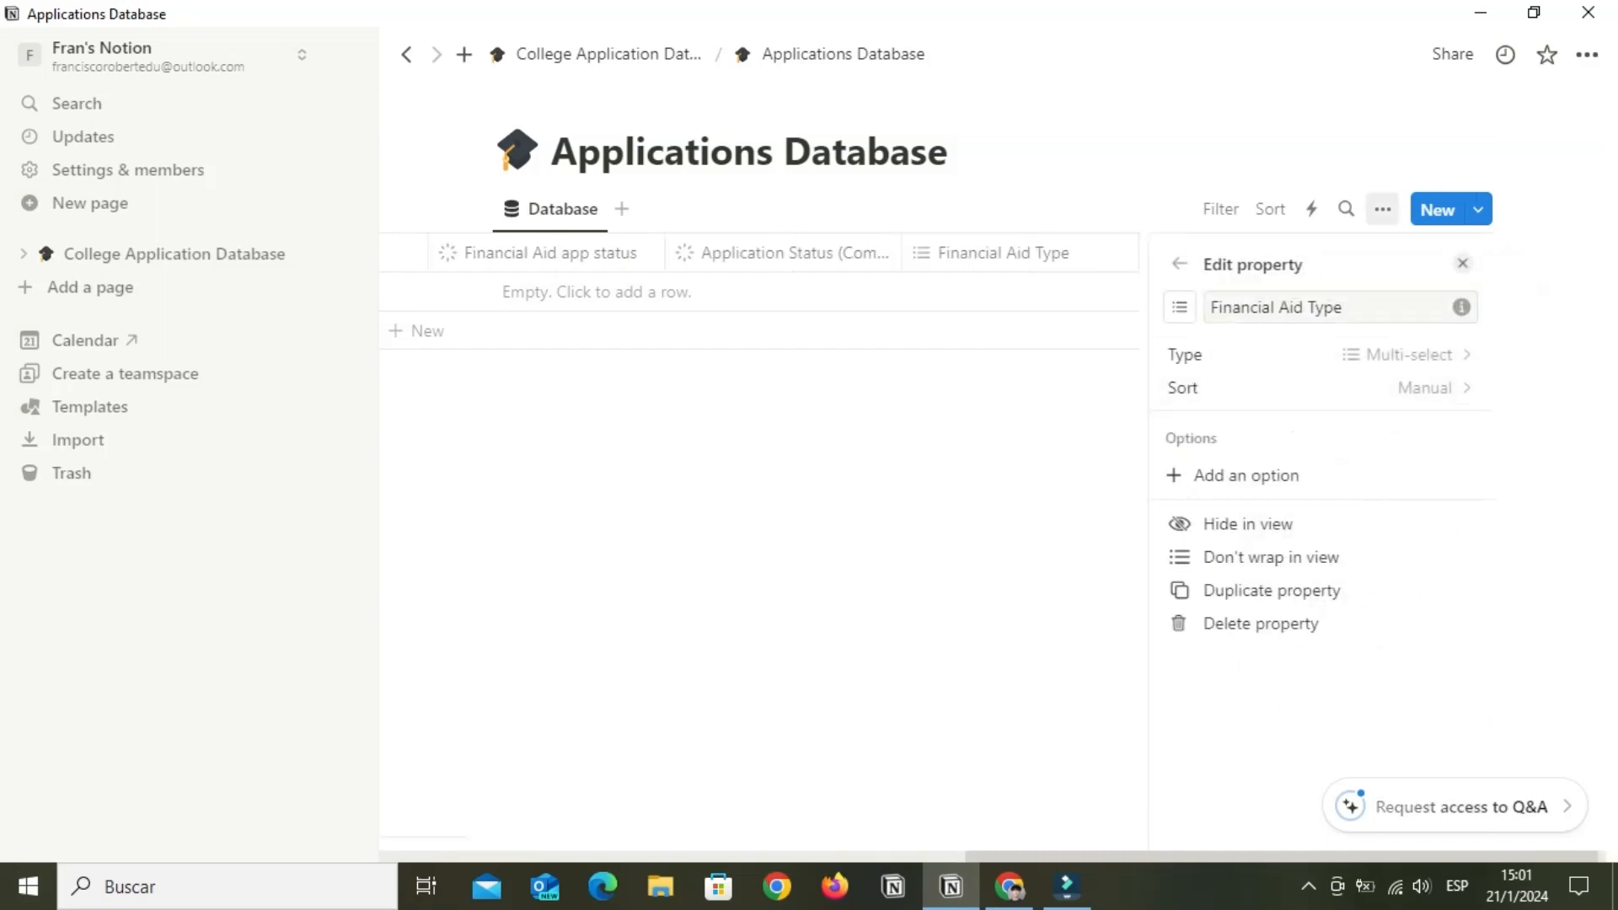
click(1250, 476)
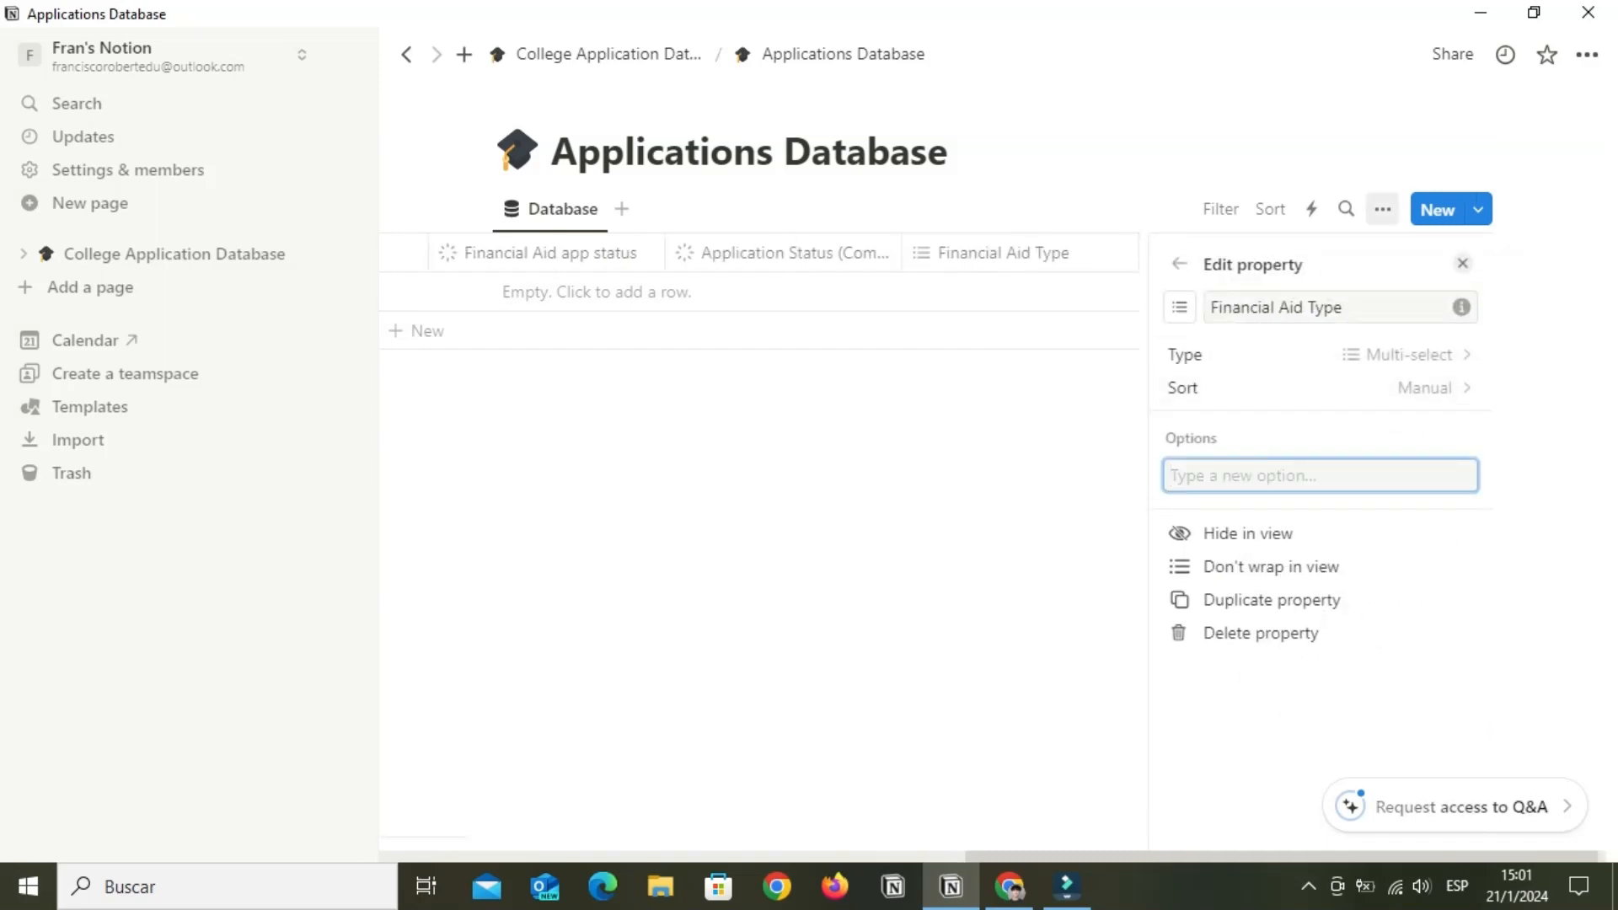
text(CSS Profile)
key(Return)
text(ISFAA)
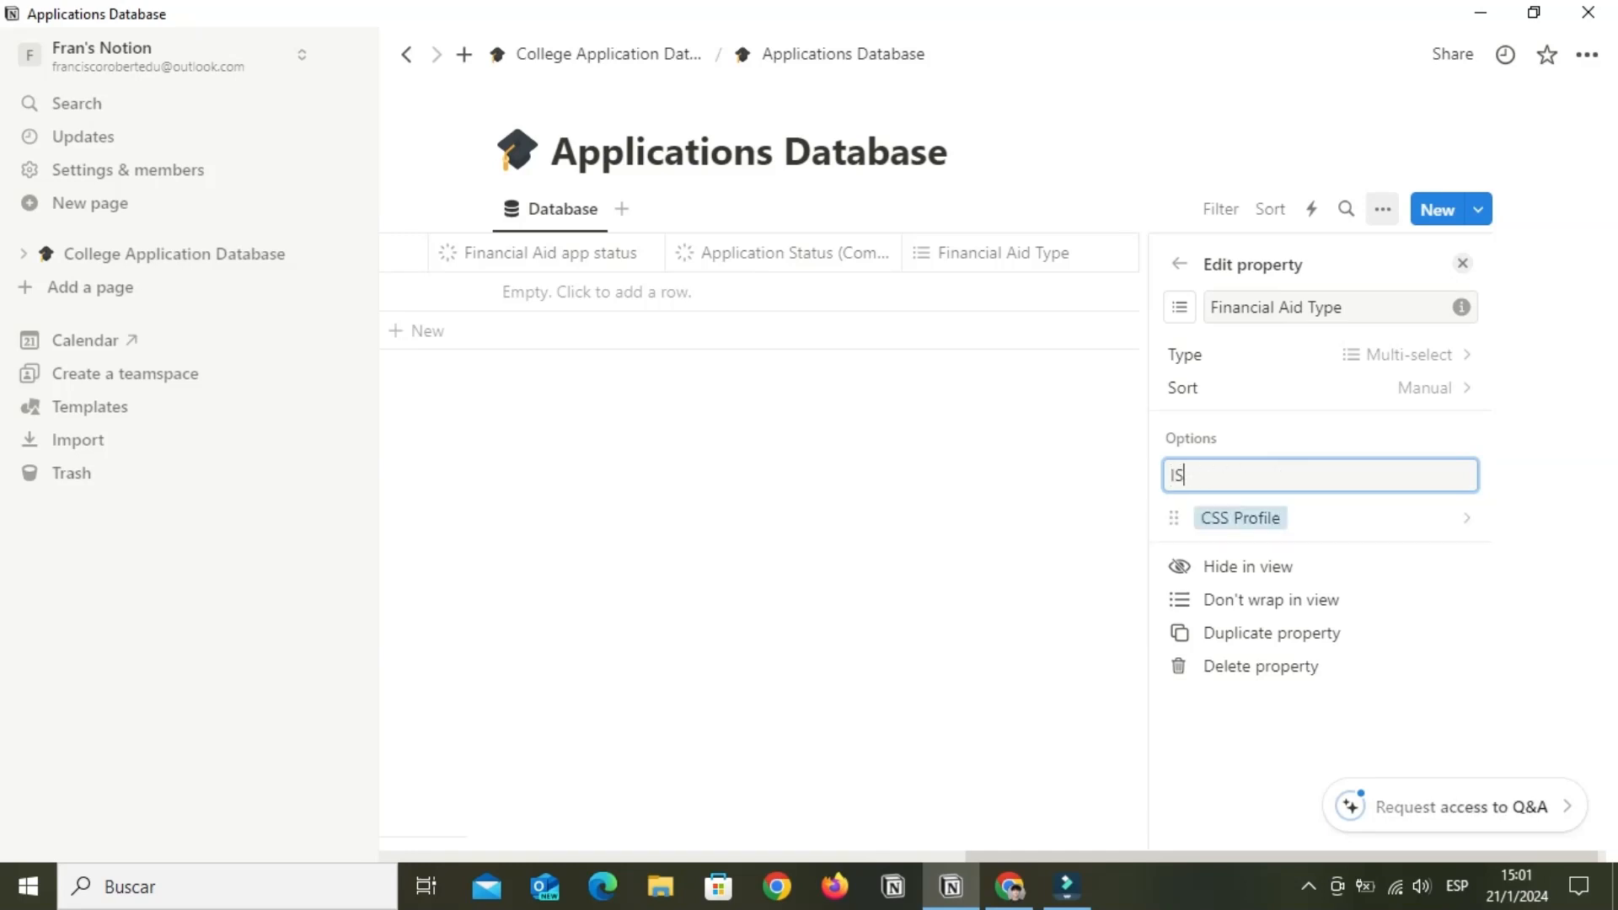
key(Return)
text(ISAFA)
key(Return)
text(FASFA)
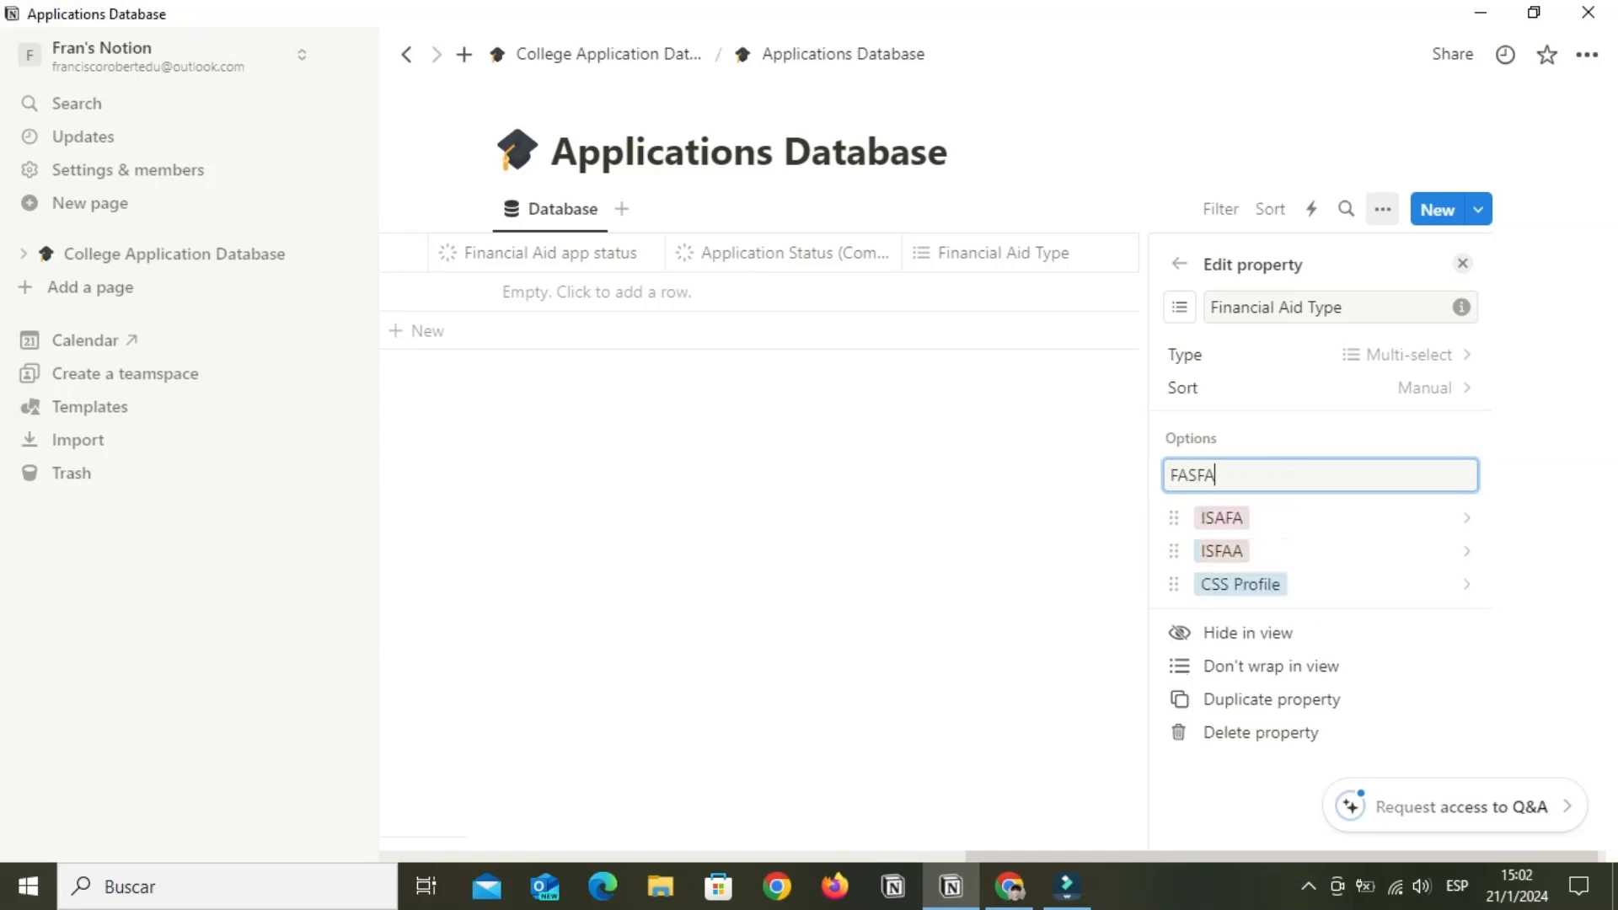
key(Return)
text(ID)
click(1180, 264)
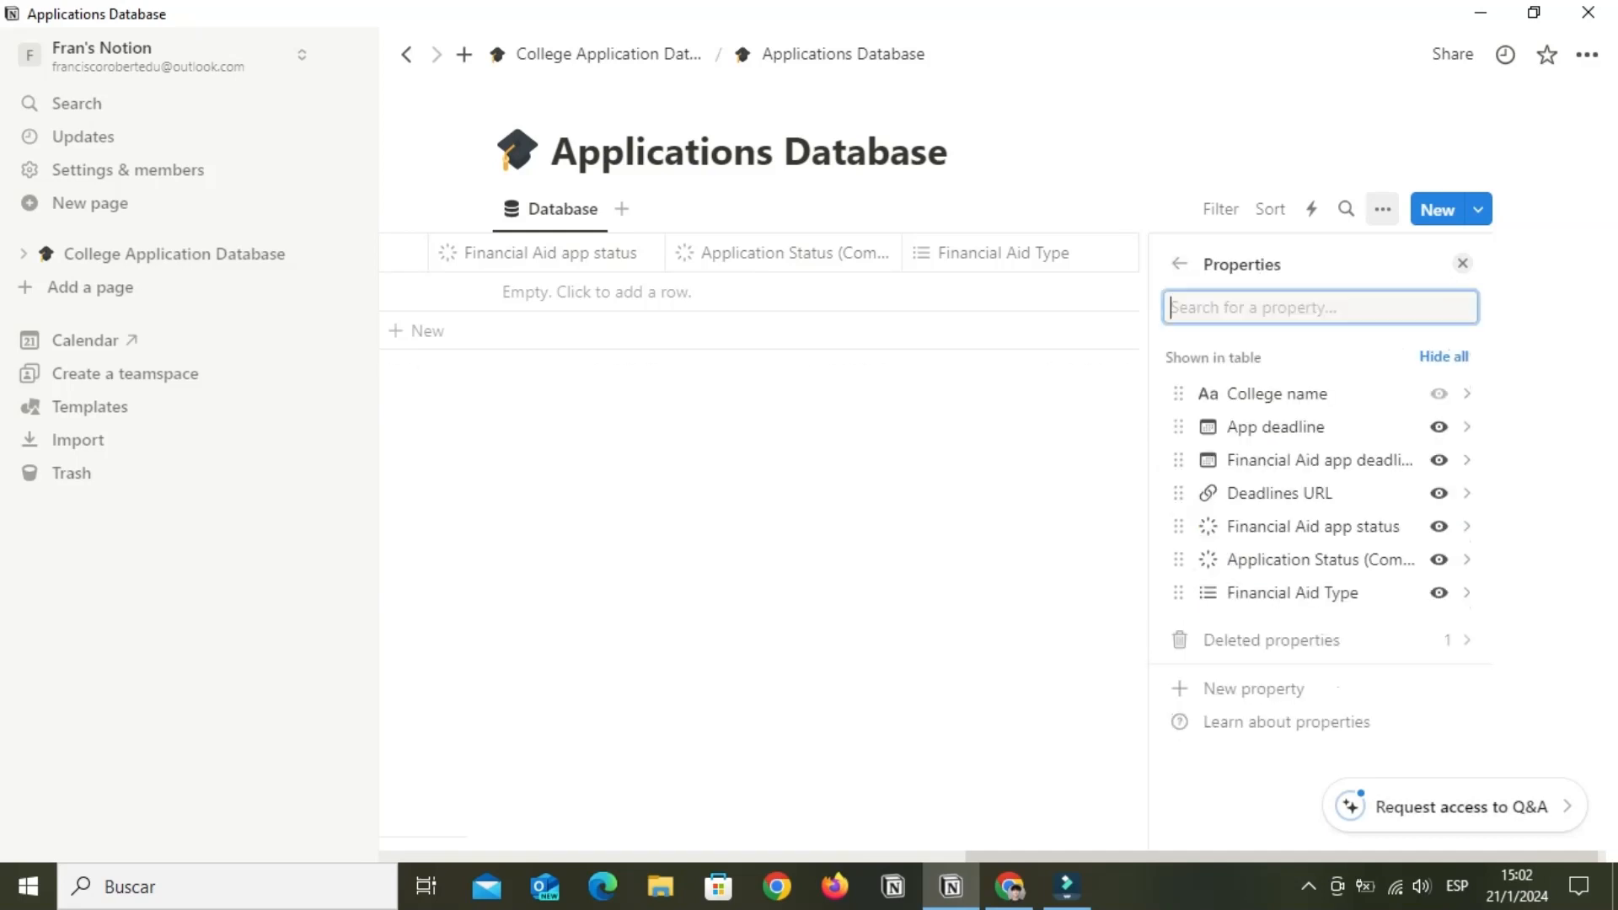
click(1180, 264)
click(1087, 388)
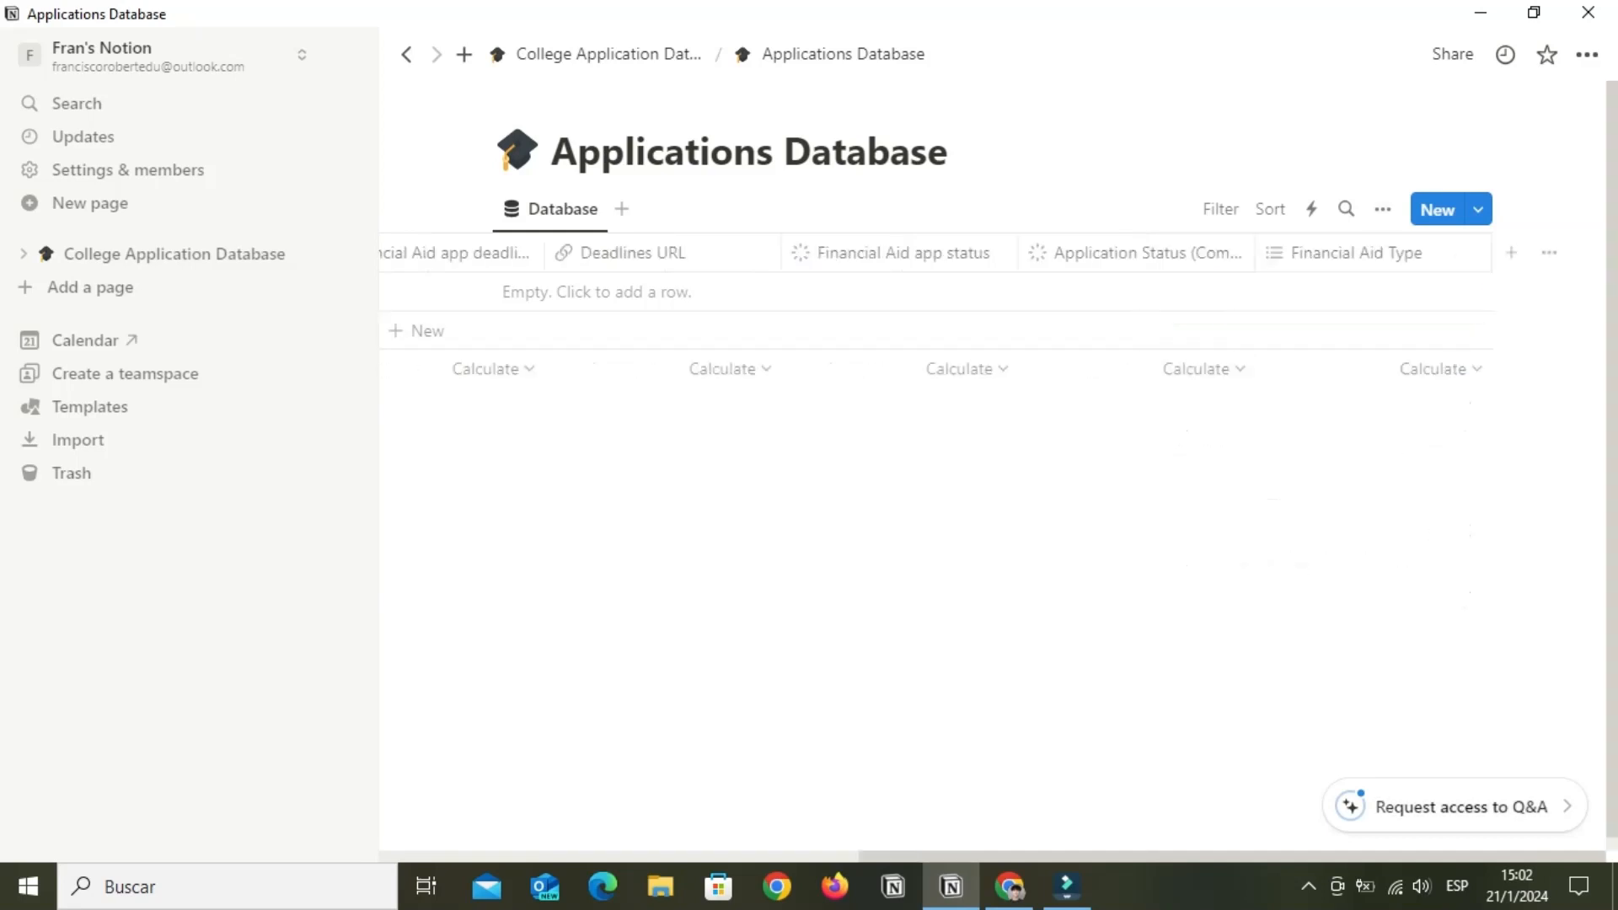
Add a Select property named "CSS Fee Waiver" to the database
click(1523, 253)
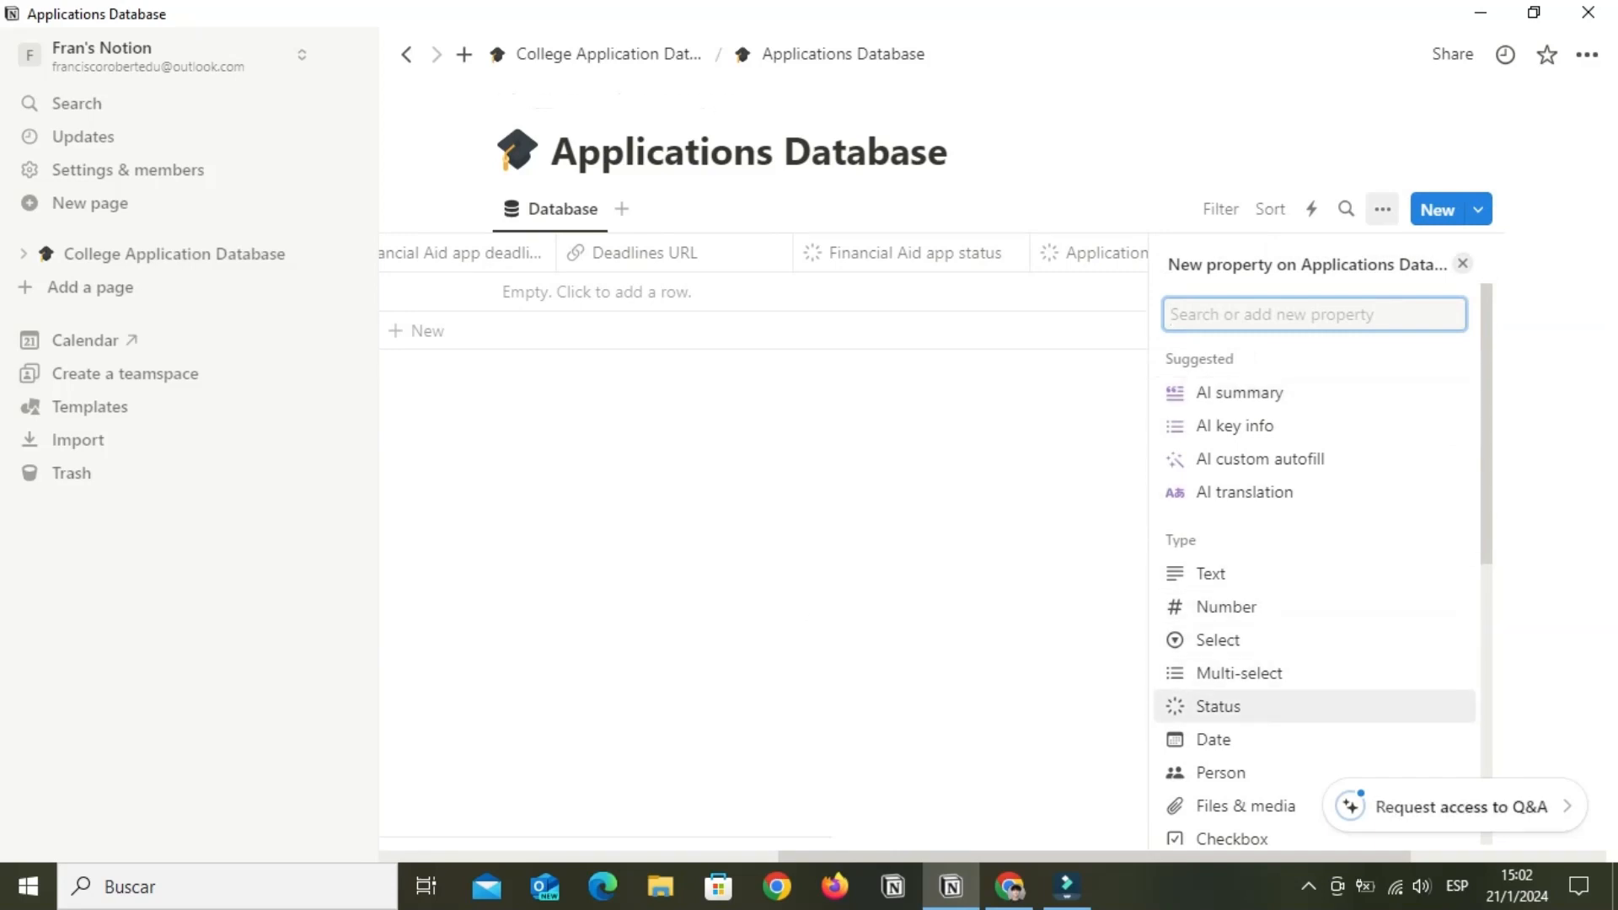
click(1218, 633)
key(BackSpace)
key(BackSpace)
key(BackSpace)
key(BackSpace)
key(BackSpace)
key(BackSpace)
text(CSS Fe)
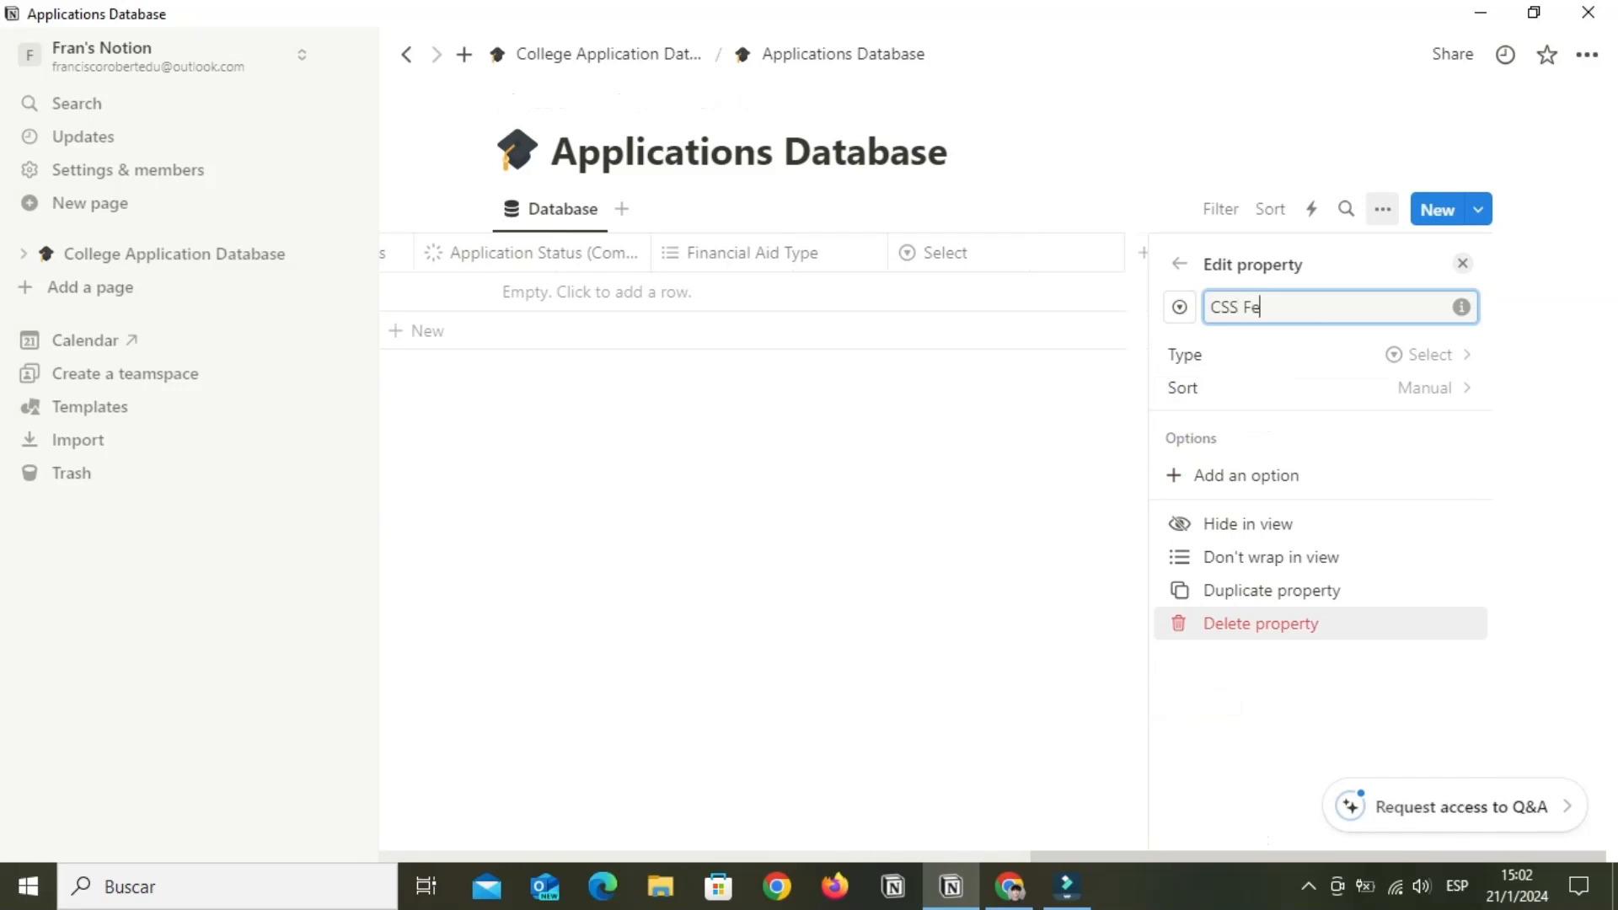
text(e Waiver)
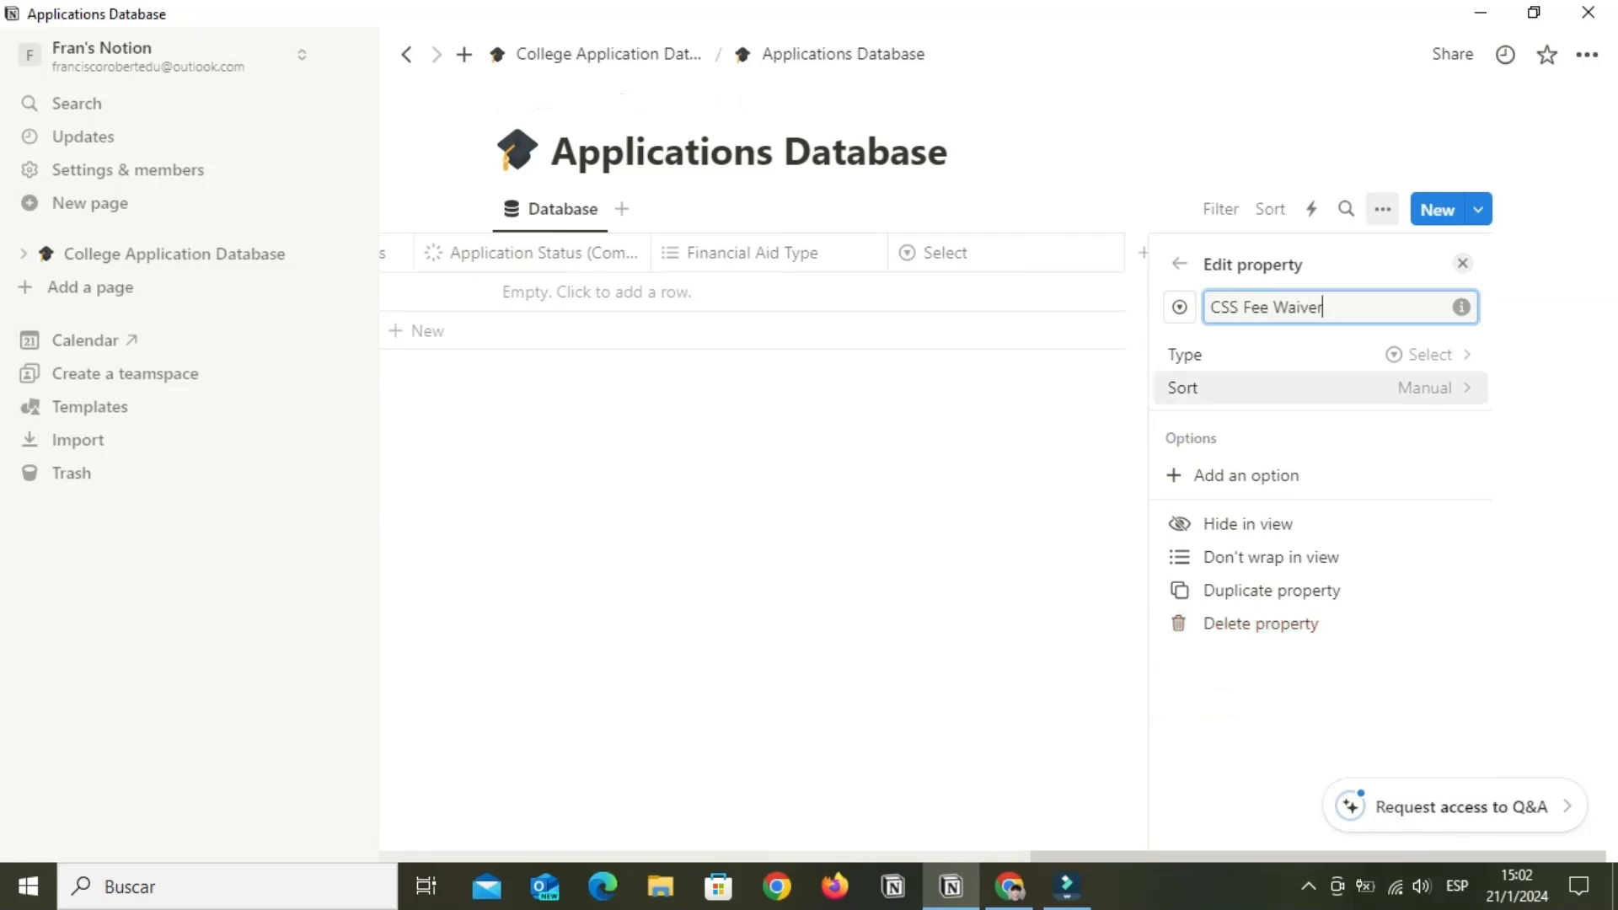
Add the options "No", "Yes" and "I don't know" to the CSS Fee Waiver property
click(1246, 476)
text(No)
key(Return)
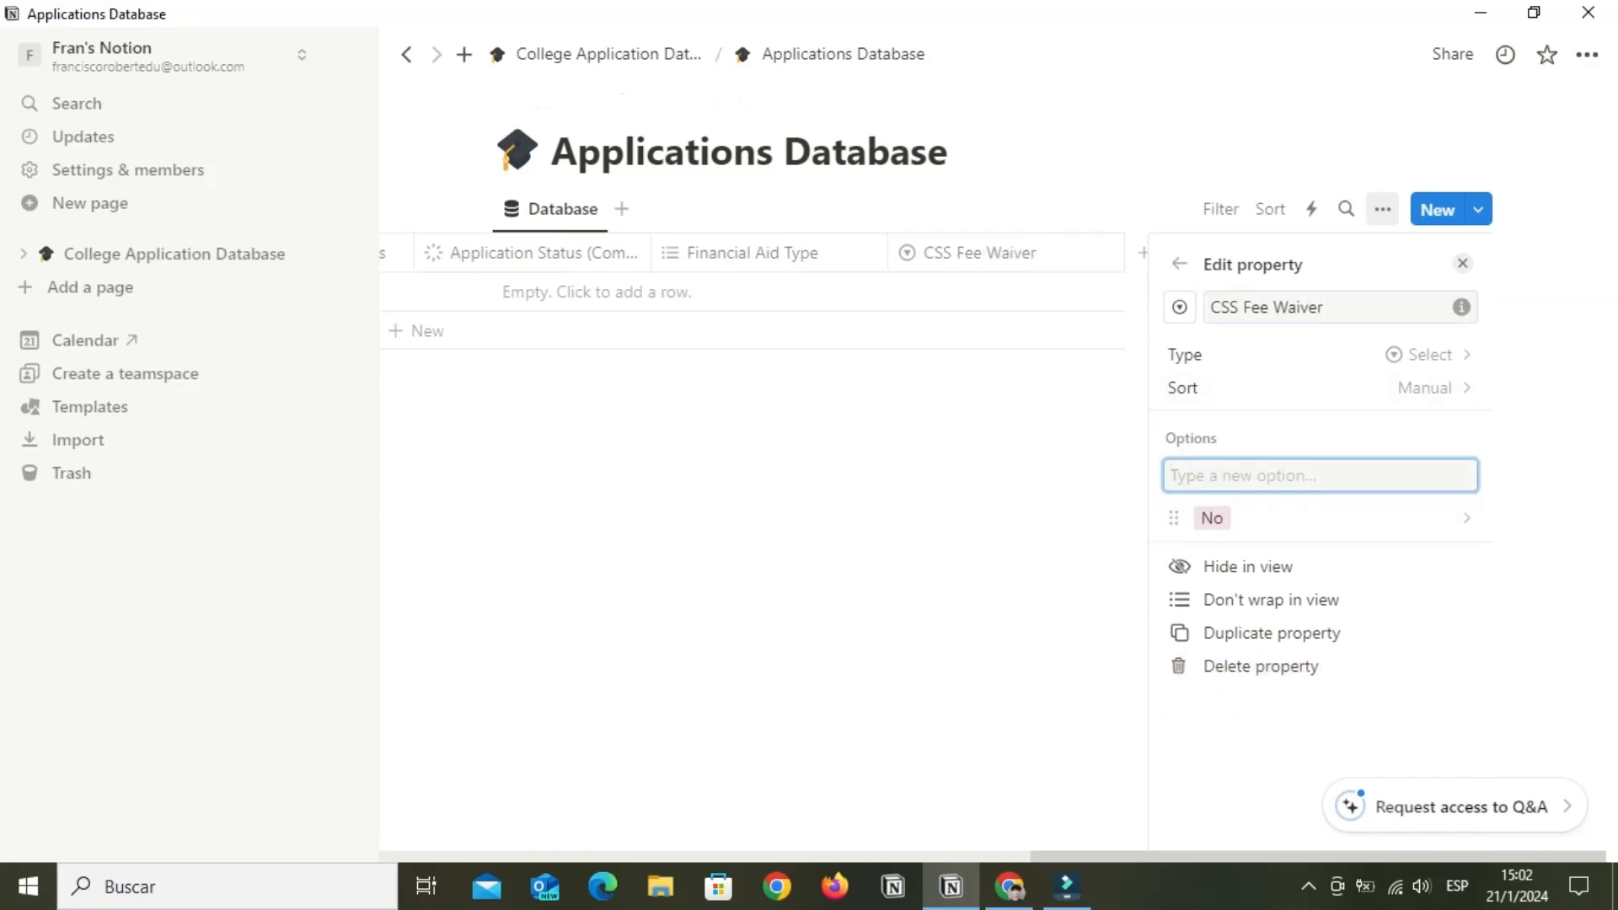
text(Yes)
key(Return)
text(I don)
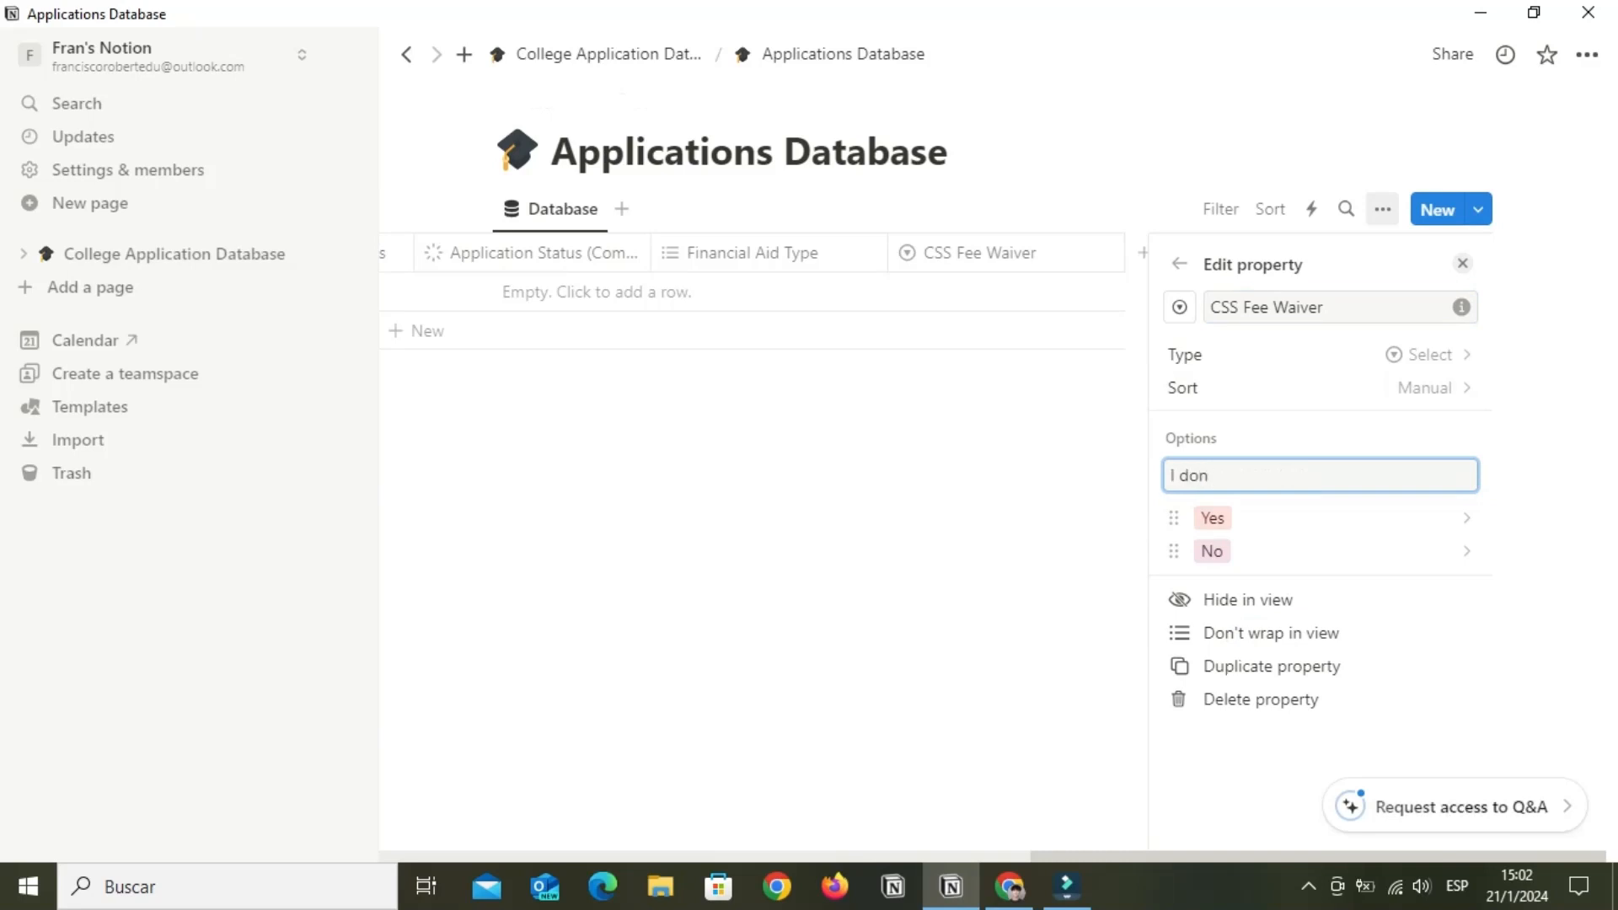
text('t know)
key(Return)
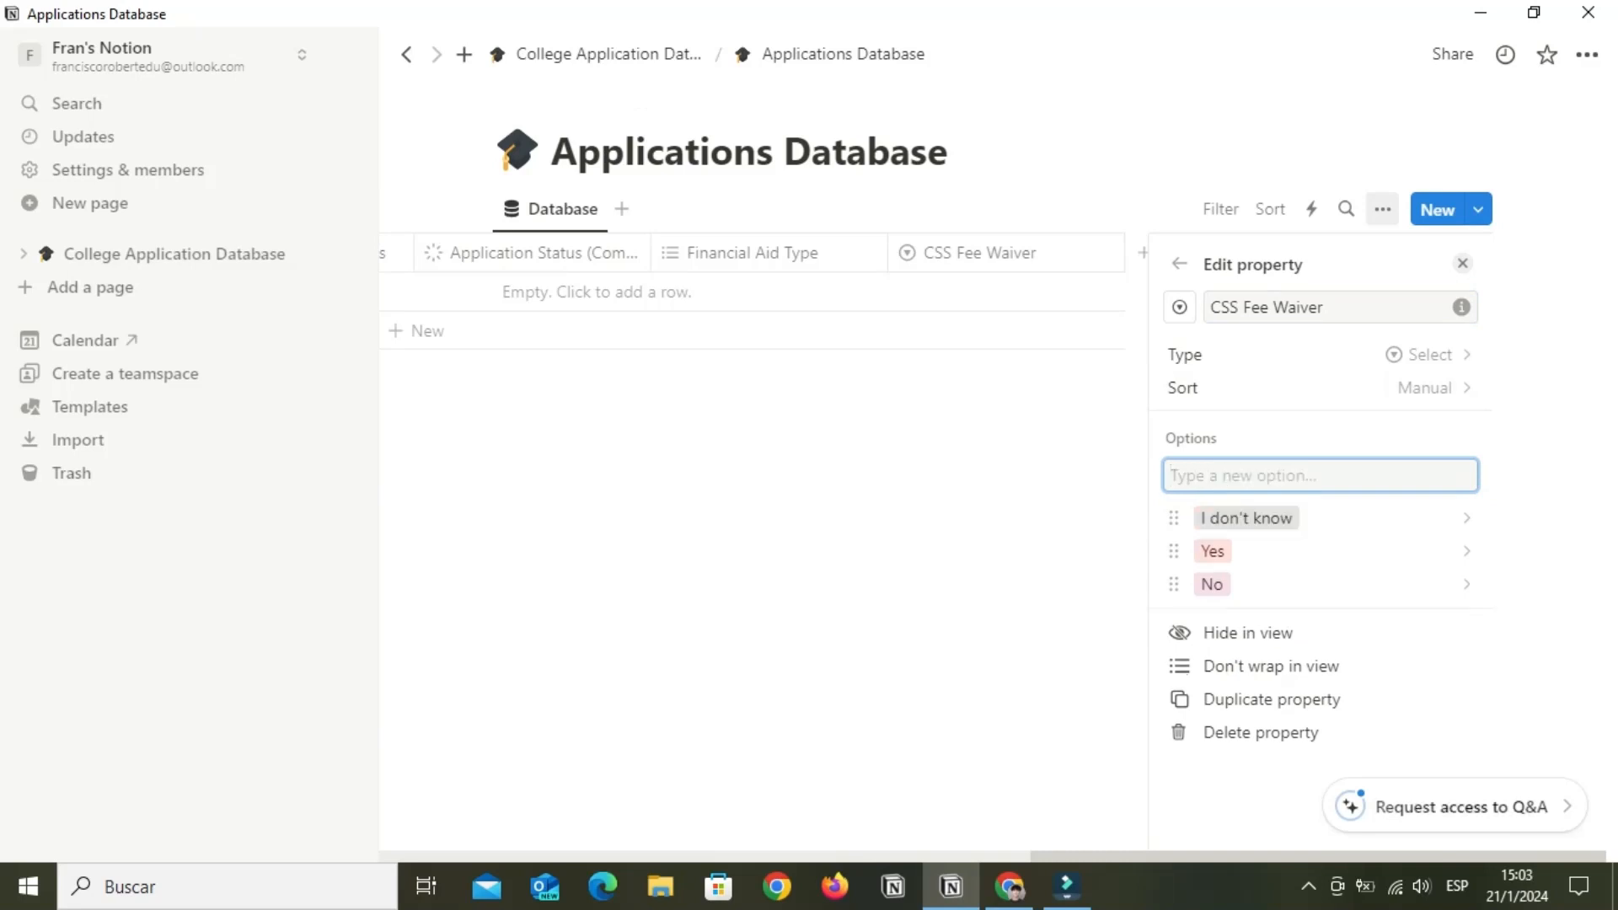
click(1463, 263)
click(1523, 253)
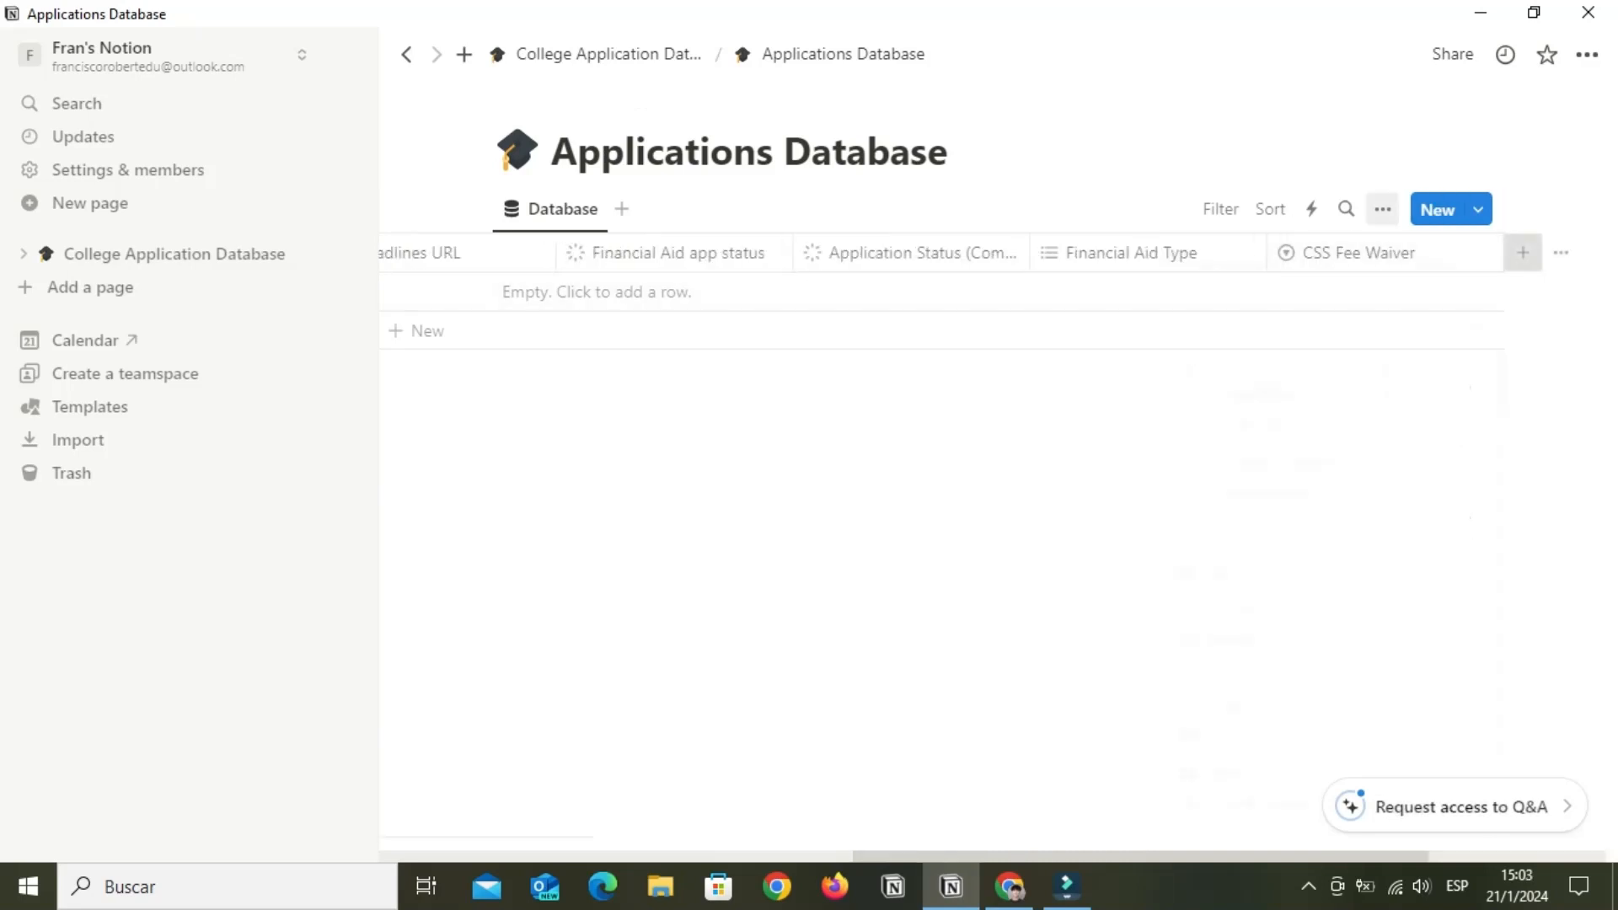
text(Upload F)
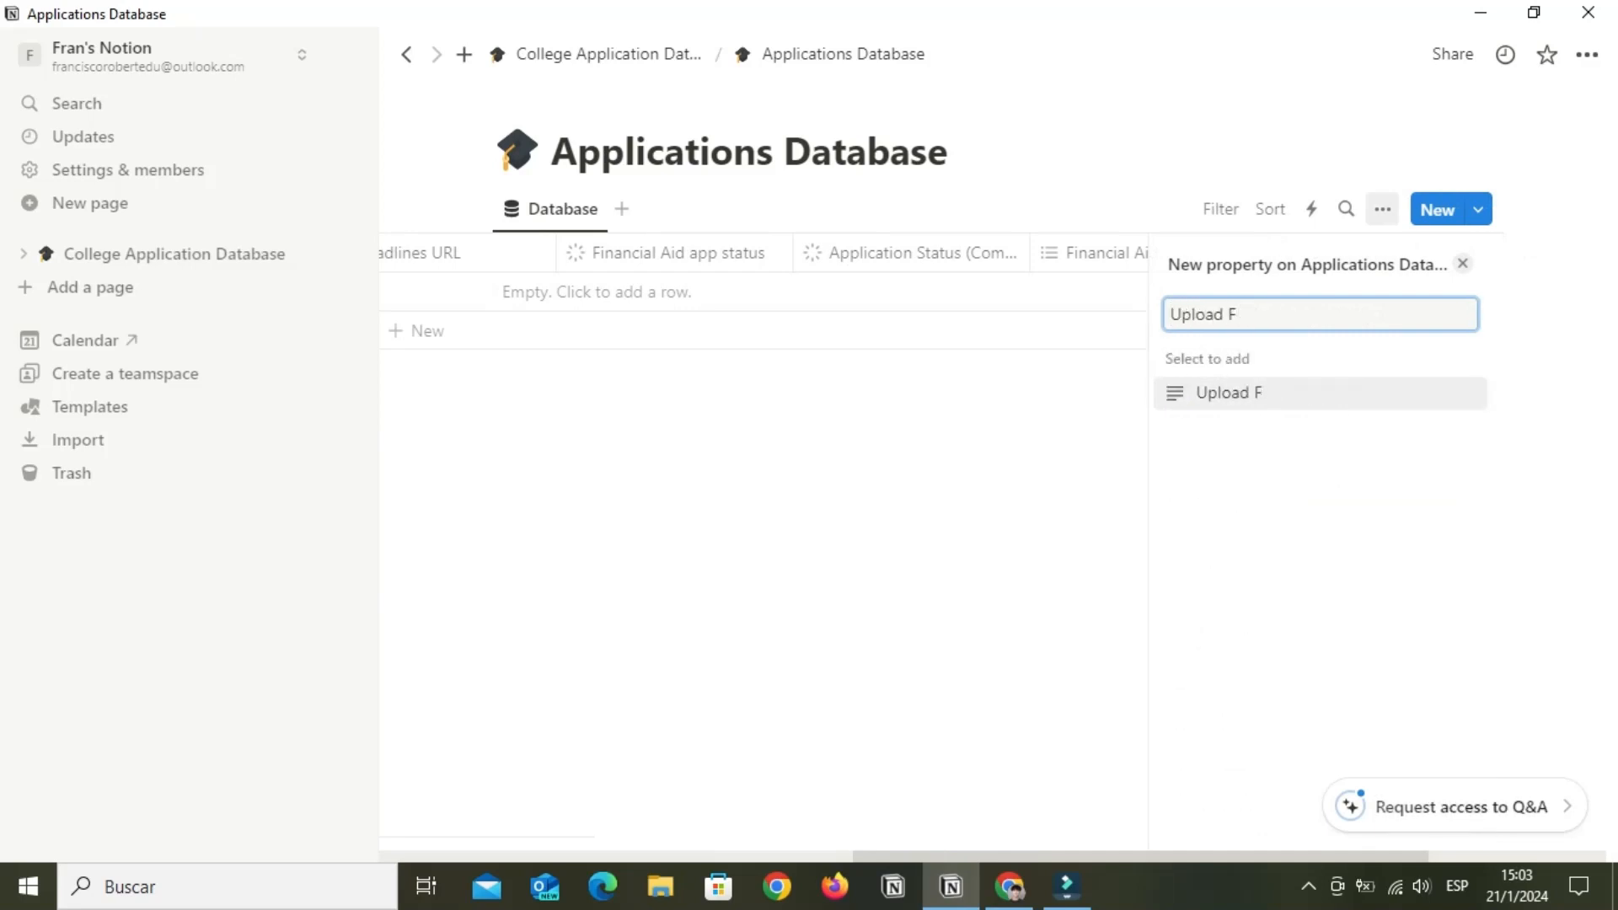
text(iles on)
key(BackSpace)
key(BackSpace)
key(BackSpace)
key(BackSpace)
key(BackSpace)
key(BackSpace)
key(BackSpace)
key(BackSpace)
key(BackSpace)
key(BackSpace)
key(BackSpace)
key(BackSpace)
key(BackSpace)
key(BackSpace)
key(BackSpace)
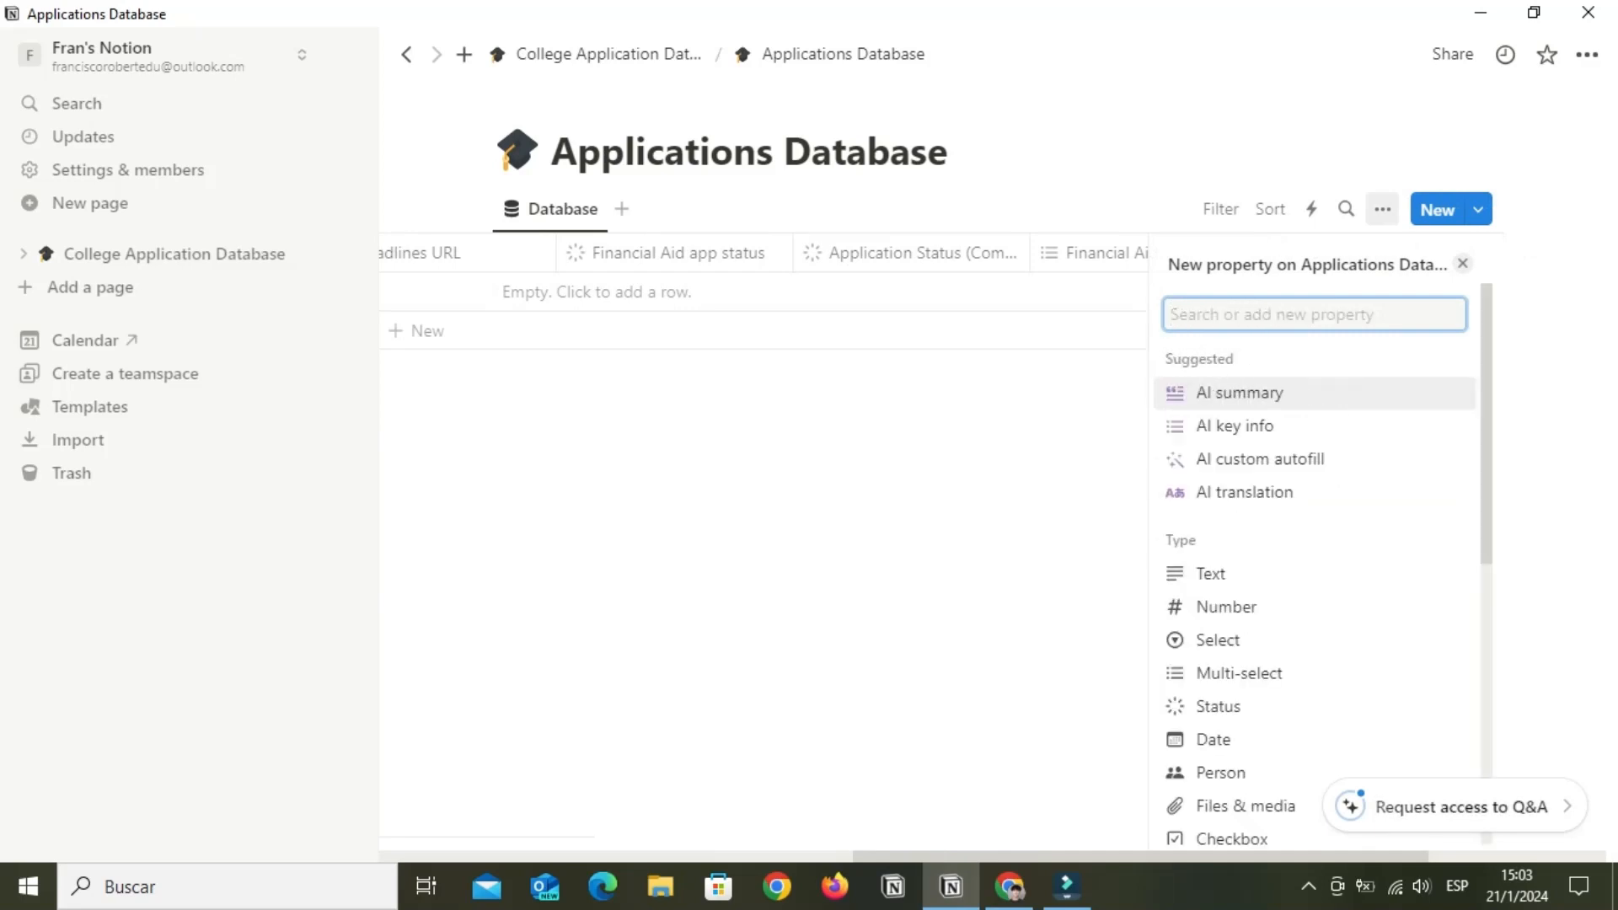
Add a Multi-select property after CSS Fee Waiver and clear its default name
click(1237, 673)
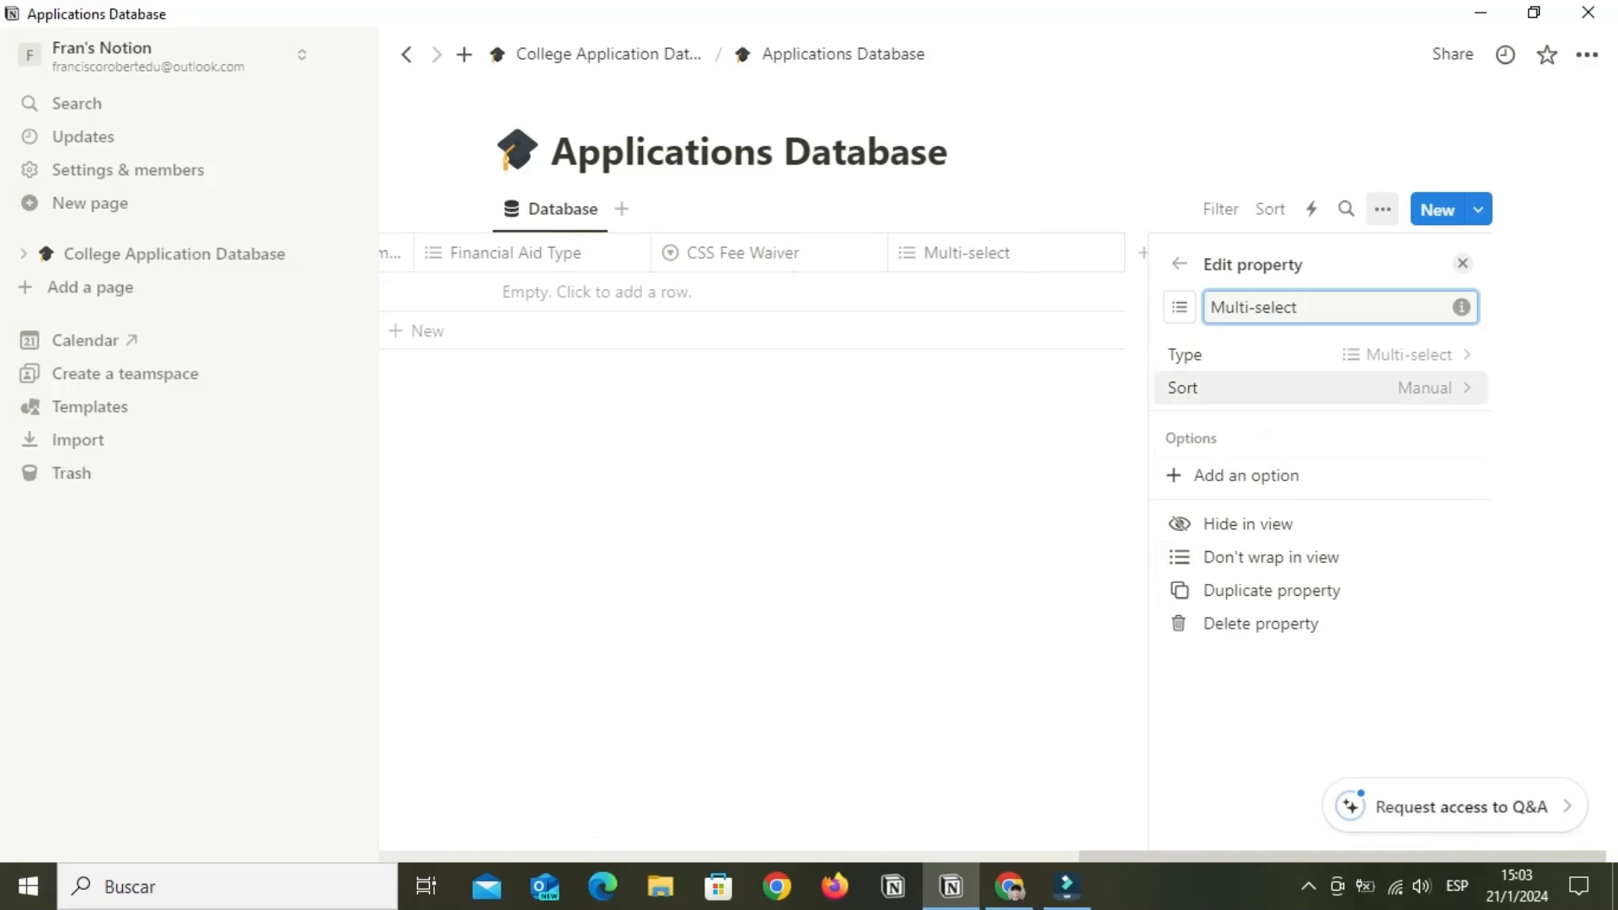
key(BackSpace)
key(BackSpace)
key(BackSpace)
key(BackSpace)
key(BackSpace)
key(BackSpace)
key(BackSpace)
key(BackSpace)
key(BackSpace)
key(BackSpace)
key(BackSpace)
key(BackSpace)
text(U)
key(BackSpace)
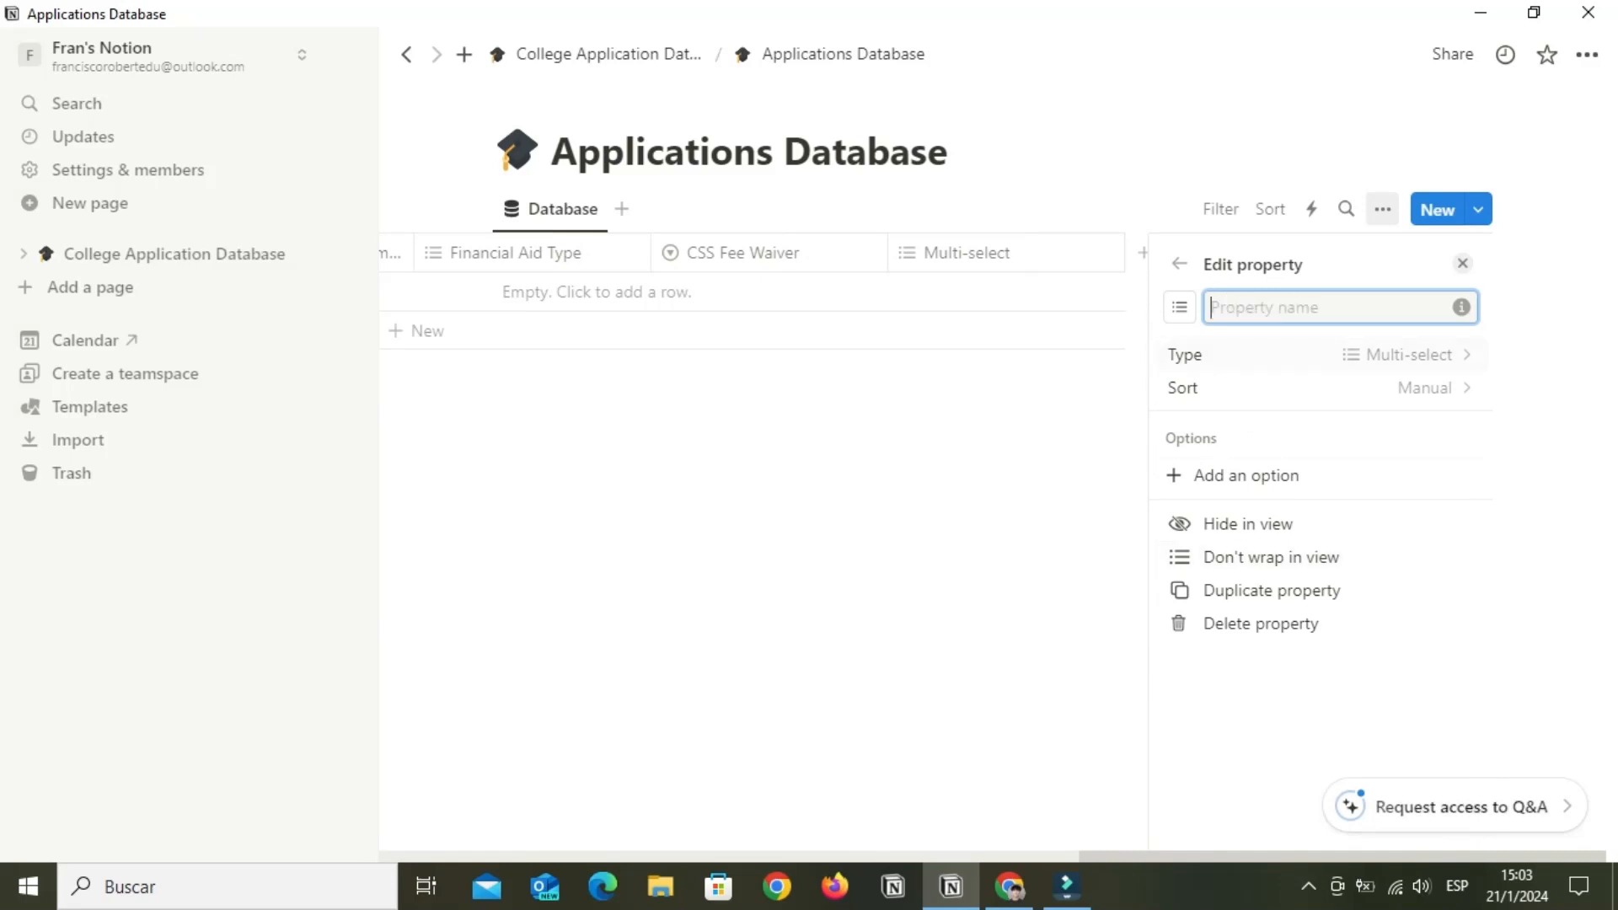
Add a Select property named "Upload Files on" to the database
click(1143, 253)
click(1221, 640)
key(BackSpace)
key(BackSpace)
key(BackSpace)
key(BackSpace)
key(BackSpace)
key(BackSpace)
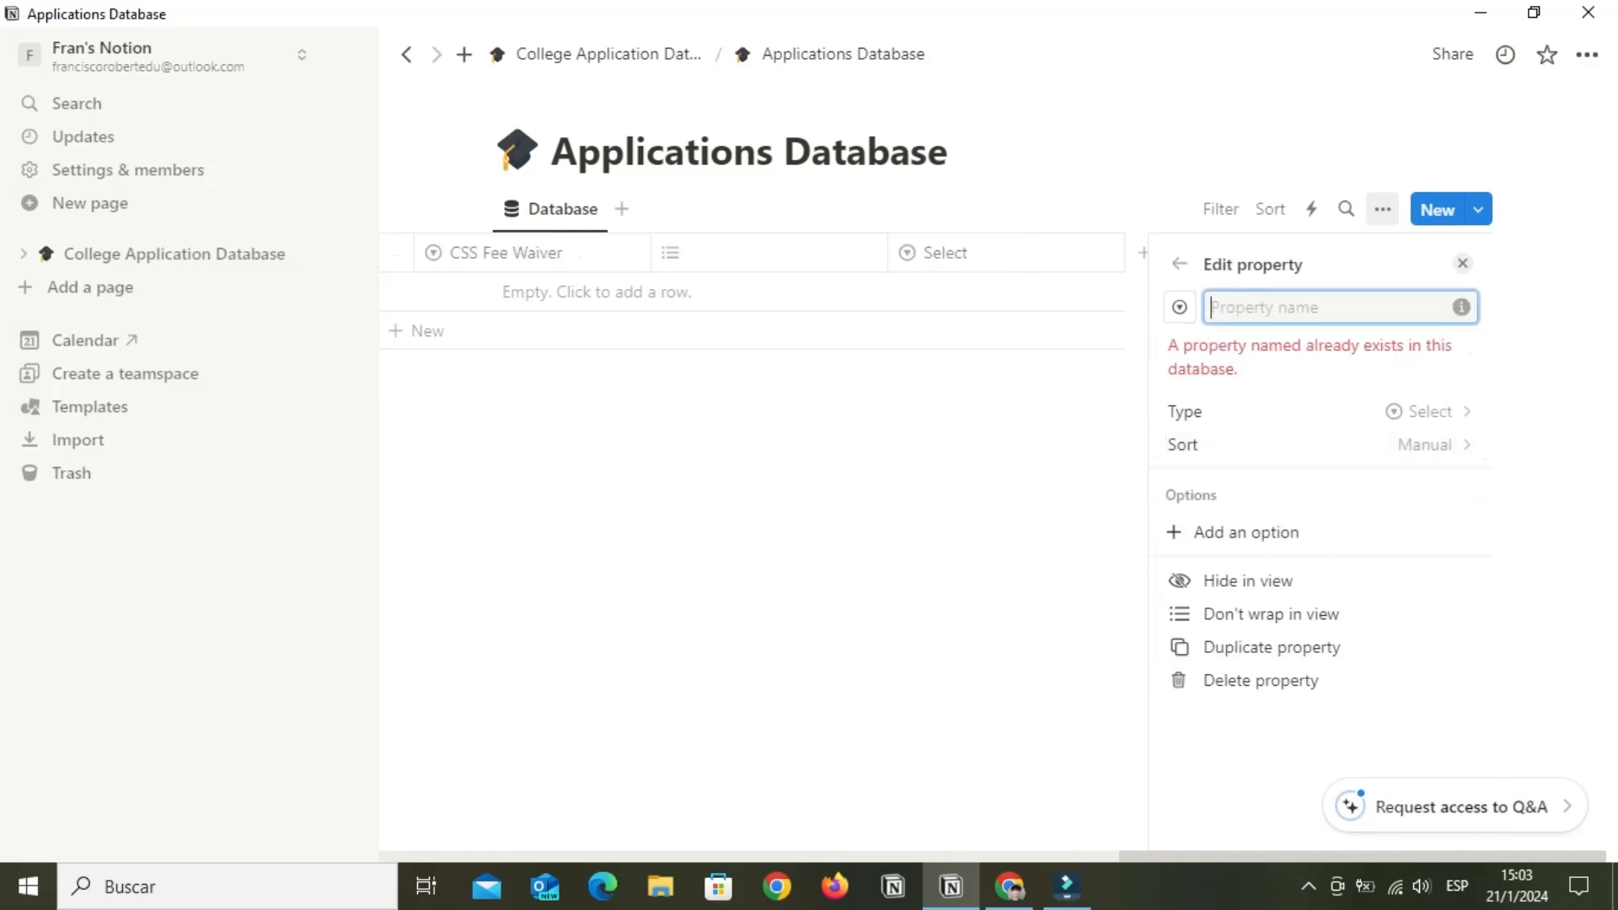
text(Upload Files on)
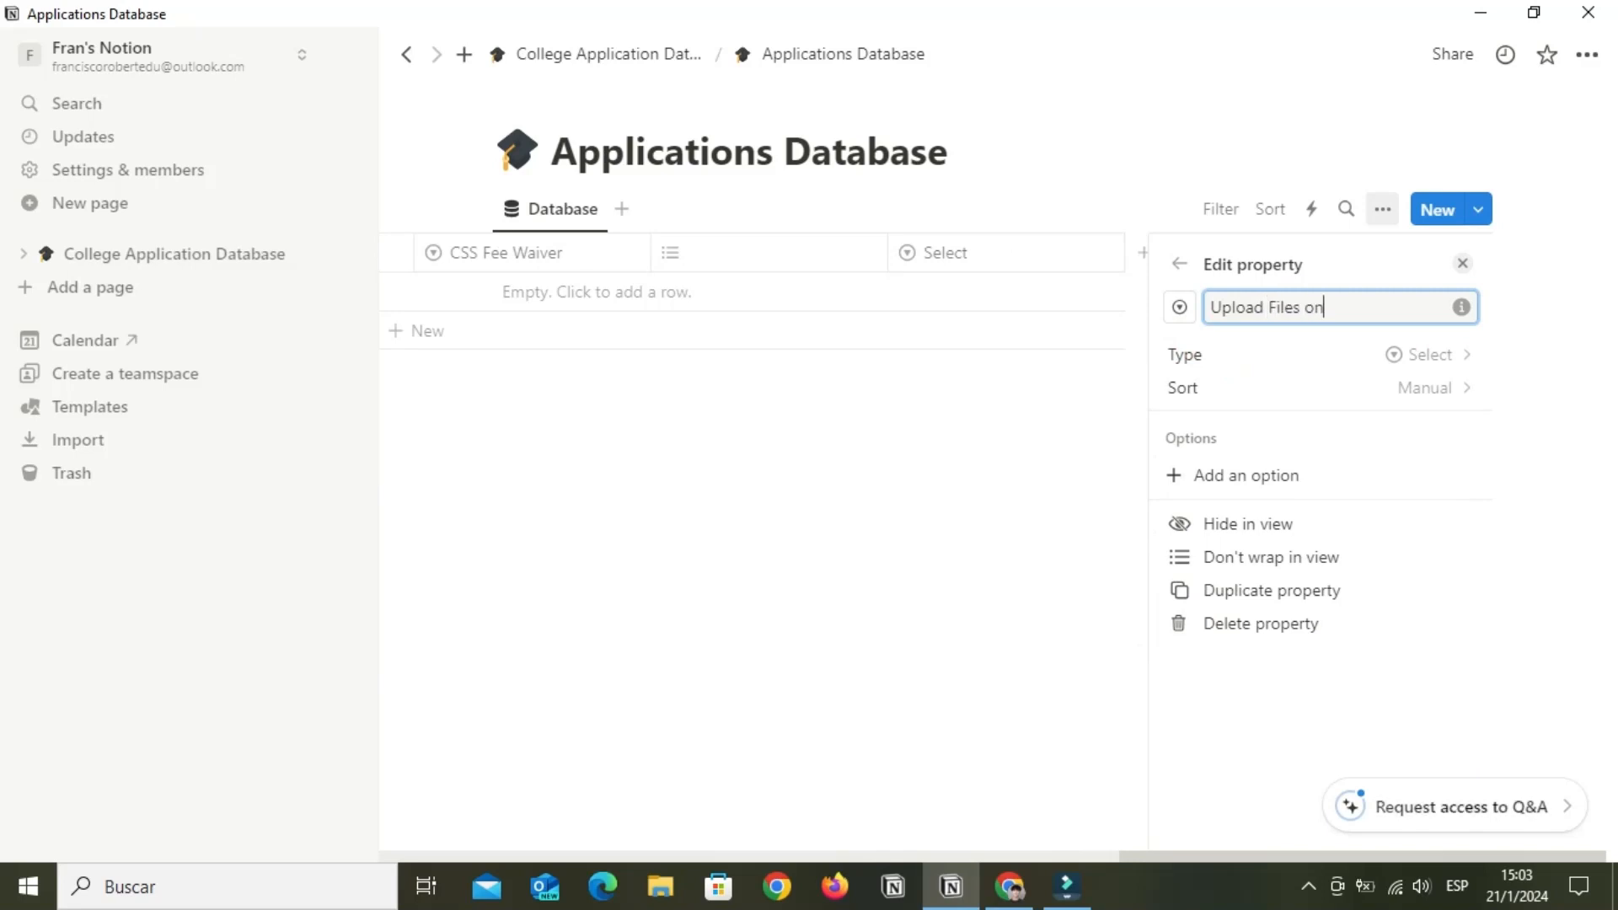
Add the options "IDOC" and "Own" to the Upload Files on property
click(1246, 475)
text(IDOC)
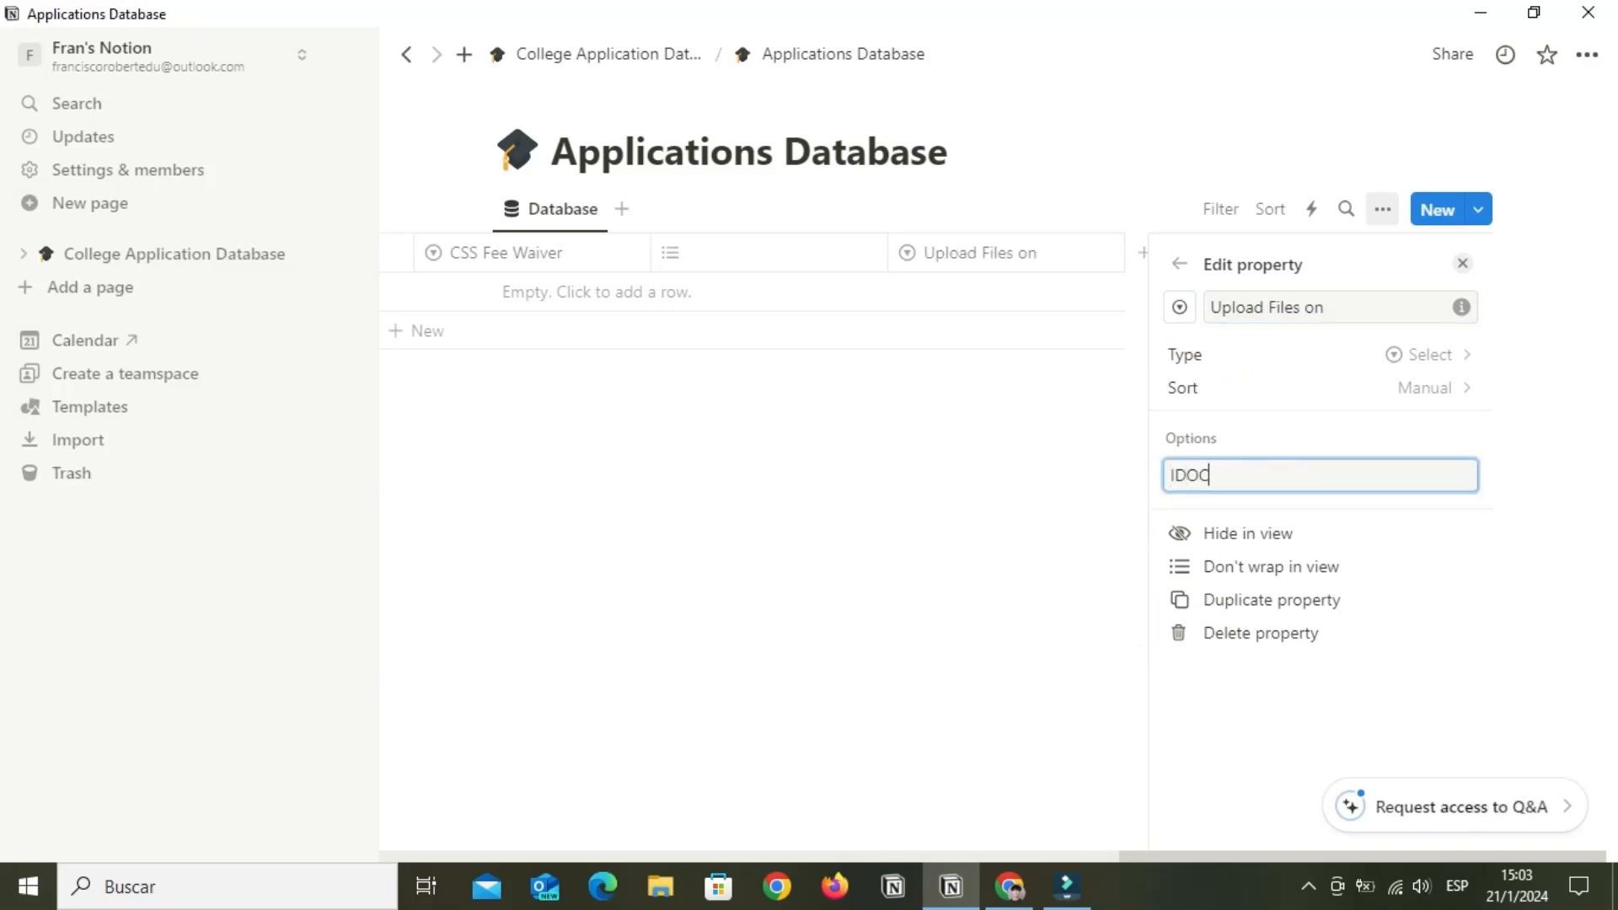
key(Return)
text(Own)
key(Return)
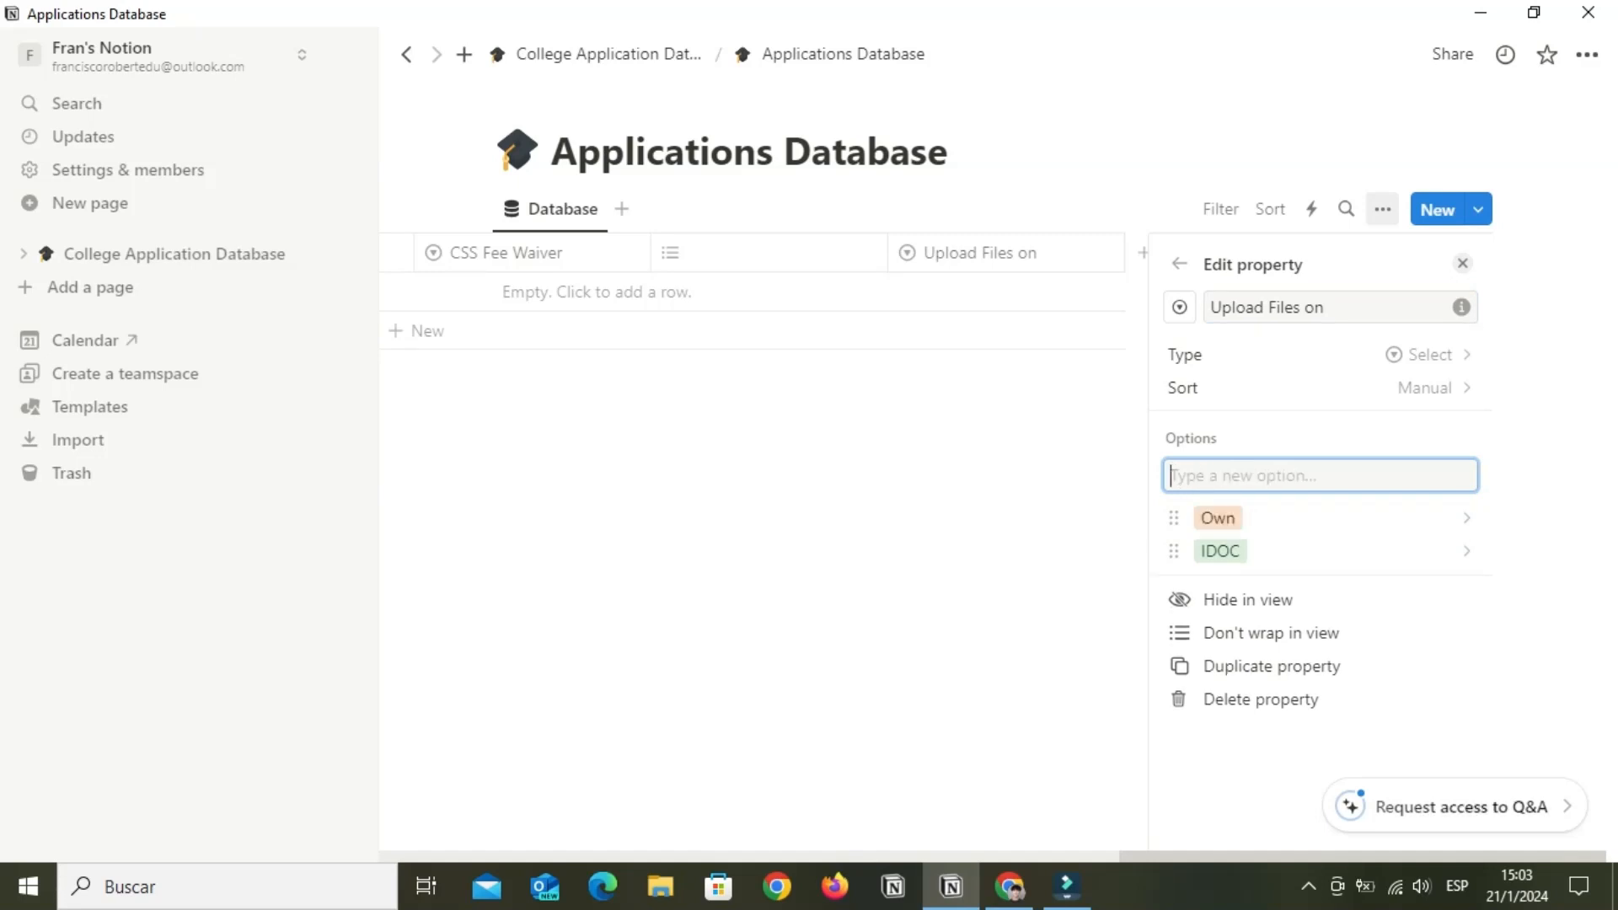
key(Escape)
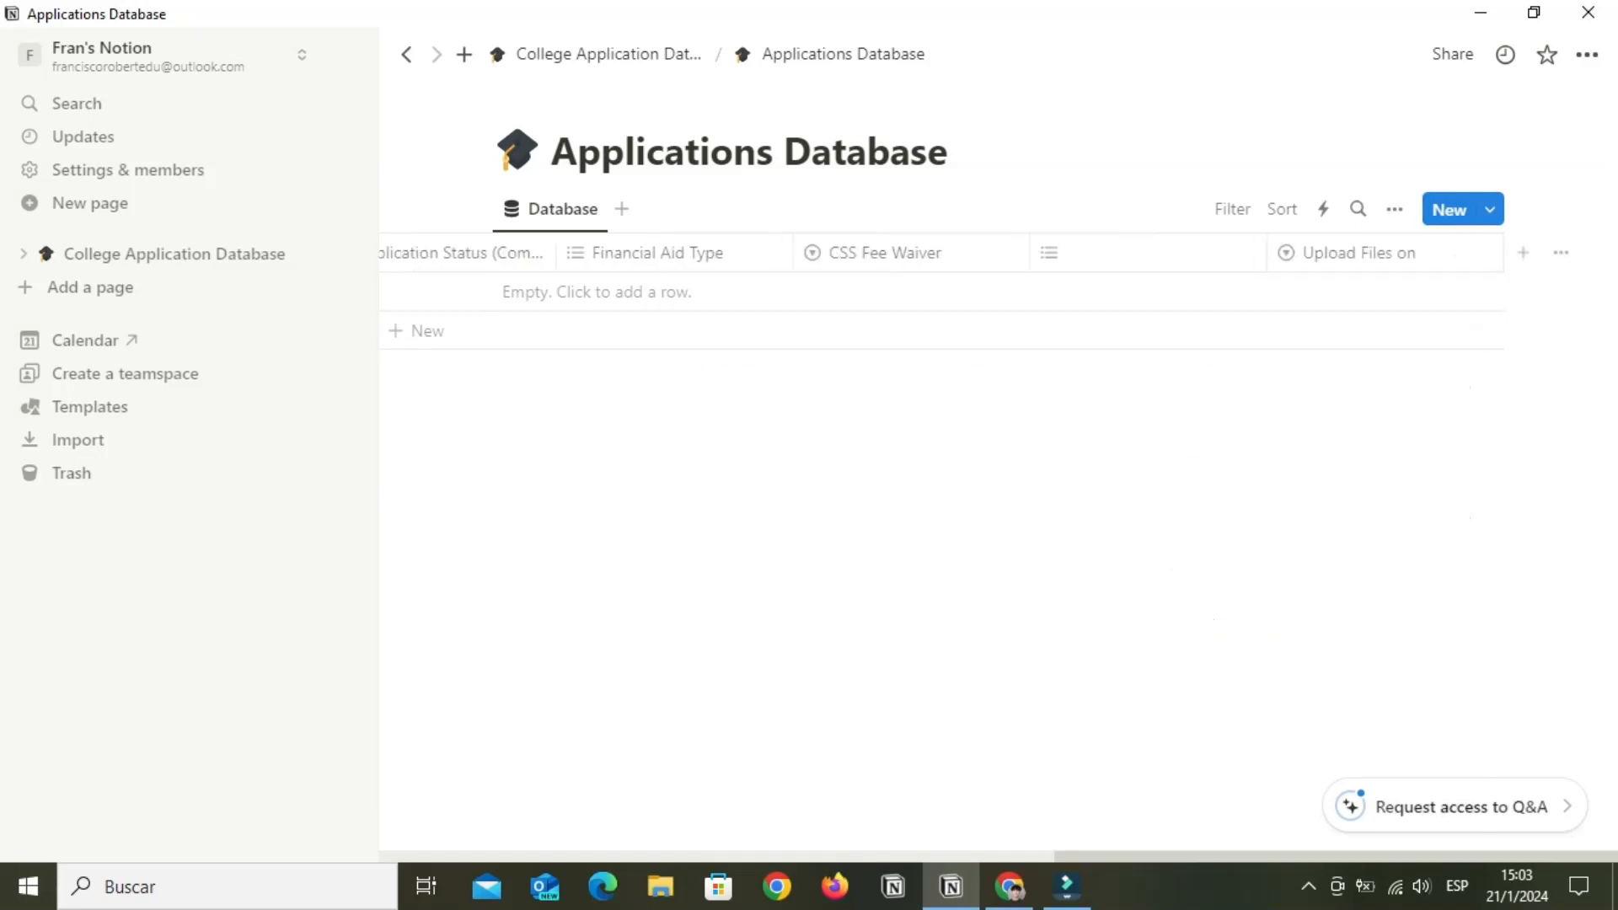
Add an Email property named "Contact Office of fin aid" to the Applications Database
click(1523, 253)
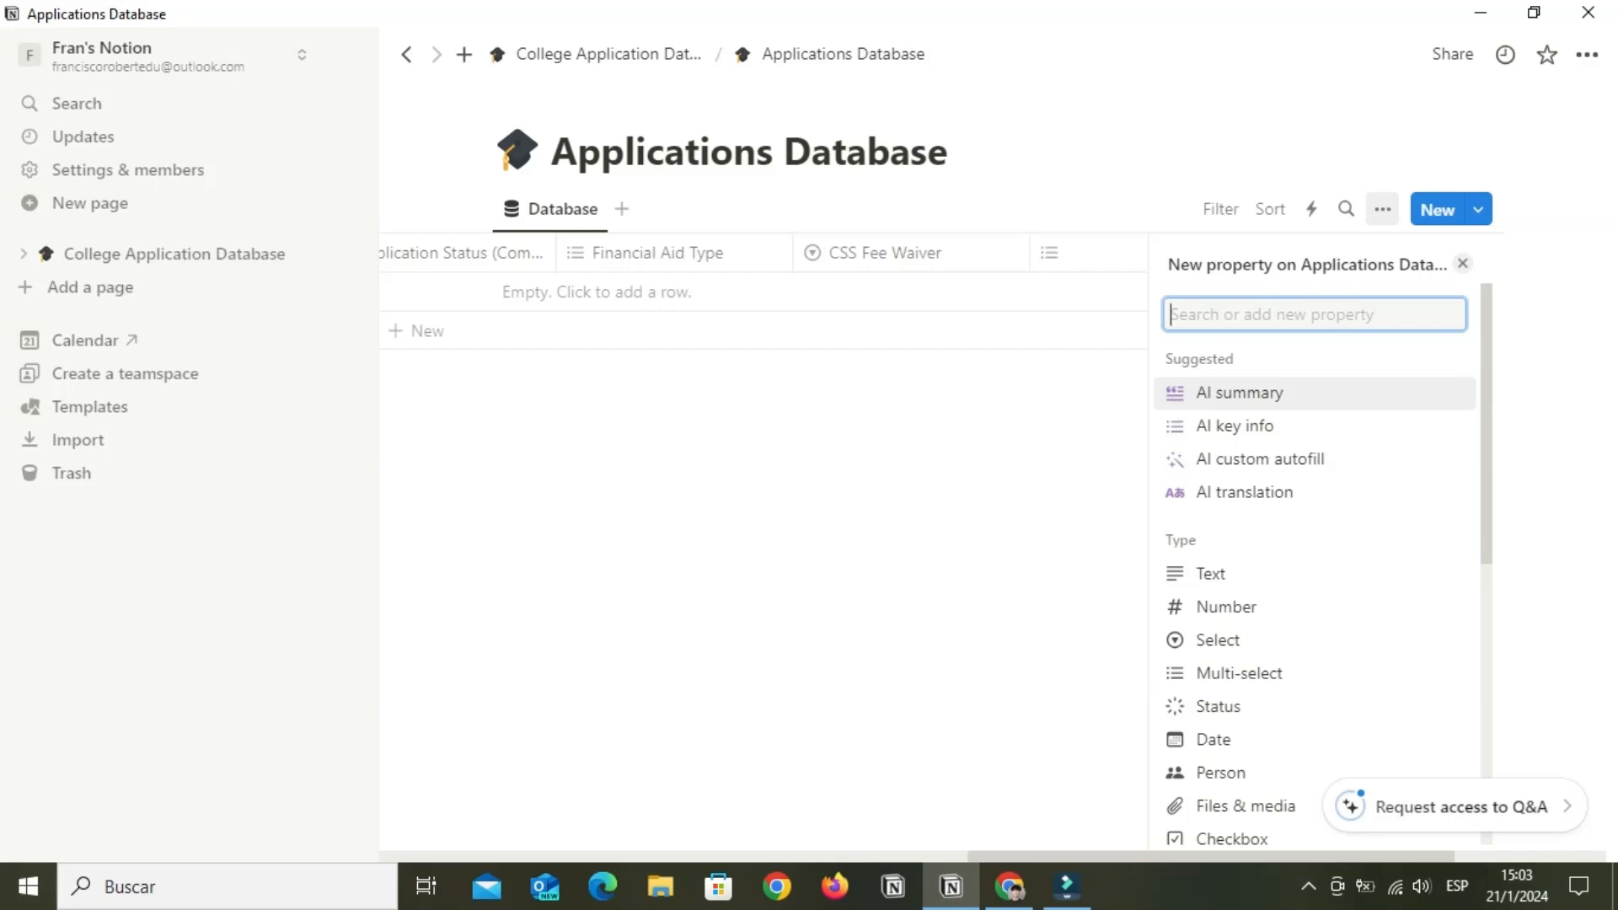
scroll(1254, 470, down, 4)
scroll(1254, 698, up, 1)
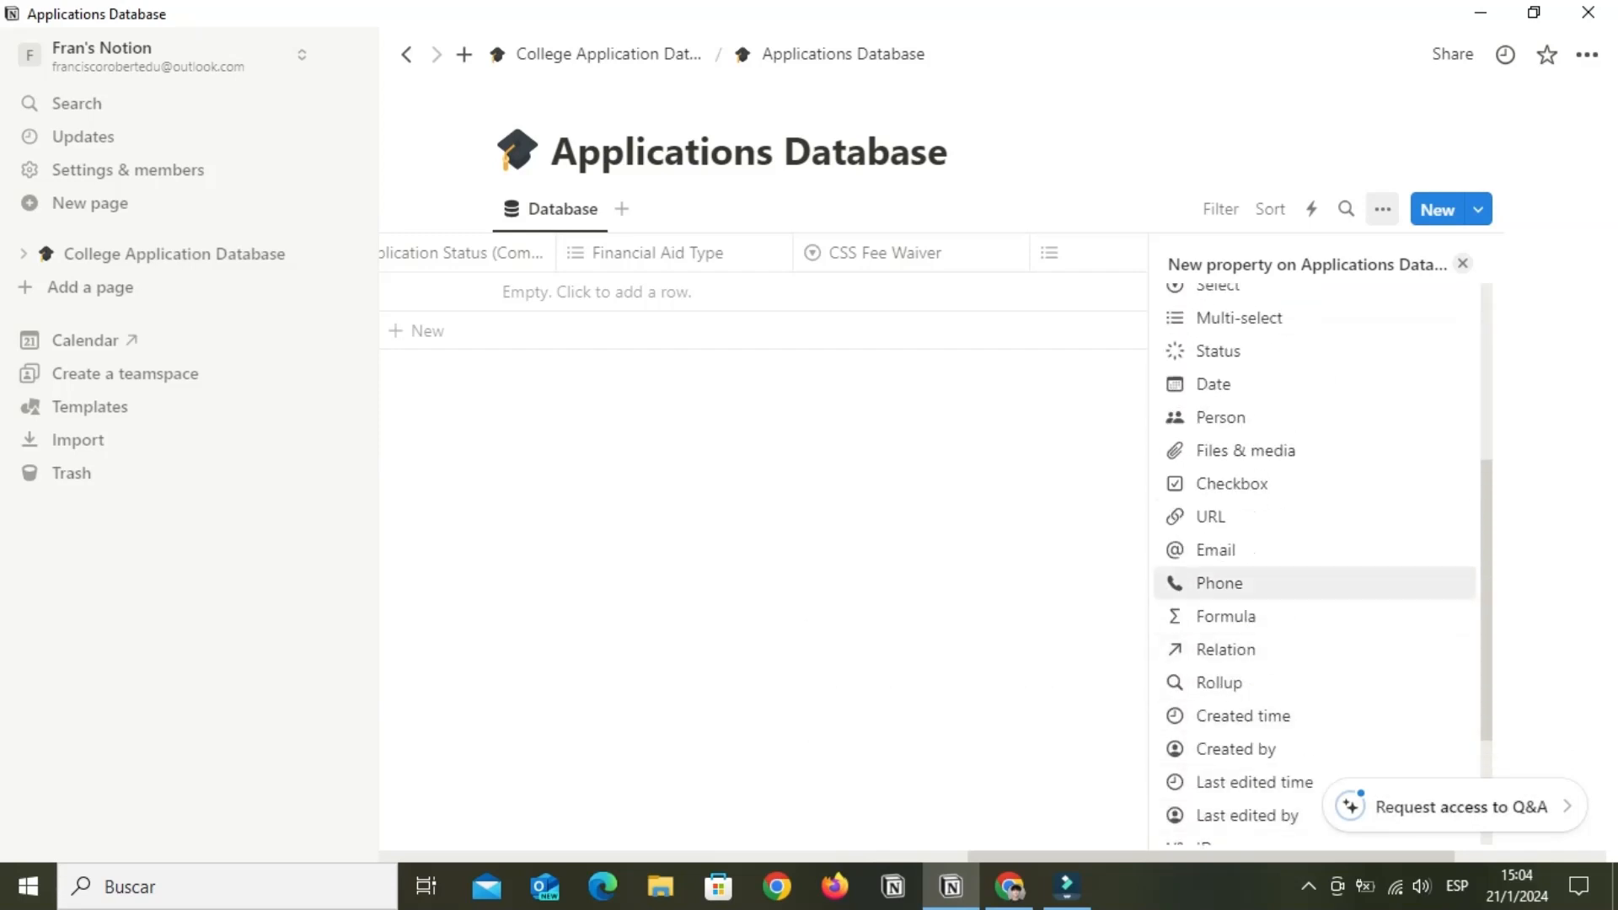
click(1216, 549)
key(BackSpace)
key(BackSpace)
key(BackSpace)
key(BackSpace)
text(Co)
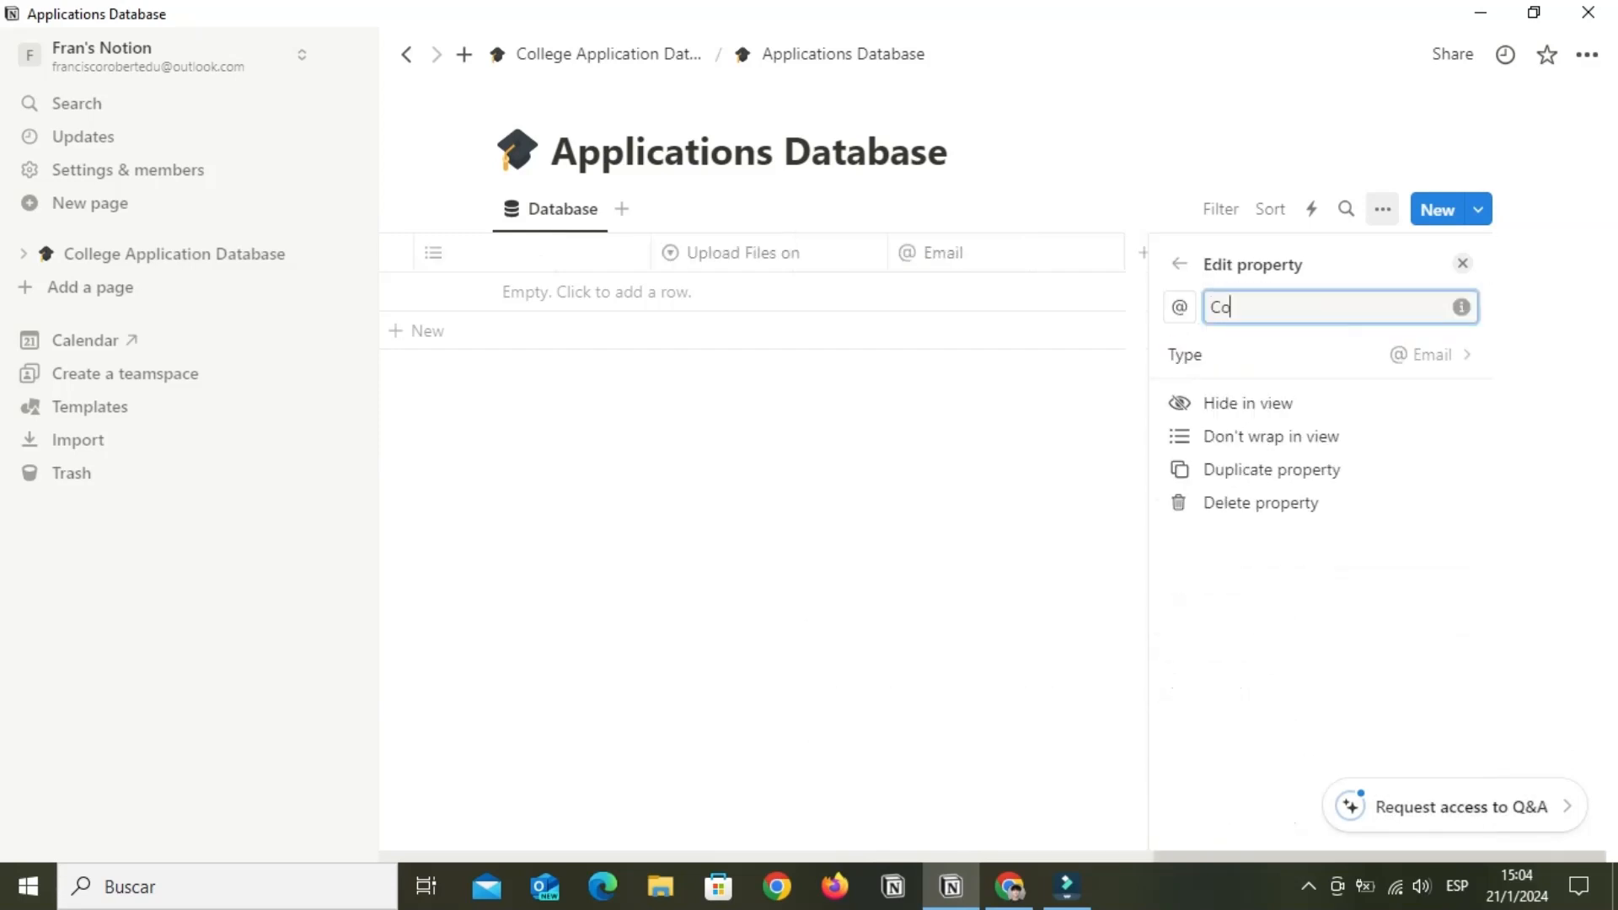
text(ntact Fina)
key(BackSpace)
key(BackSpace)
key(BackSpace)
text(inancial Ai)
text(ffice of fin aid)
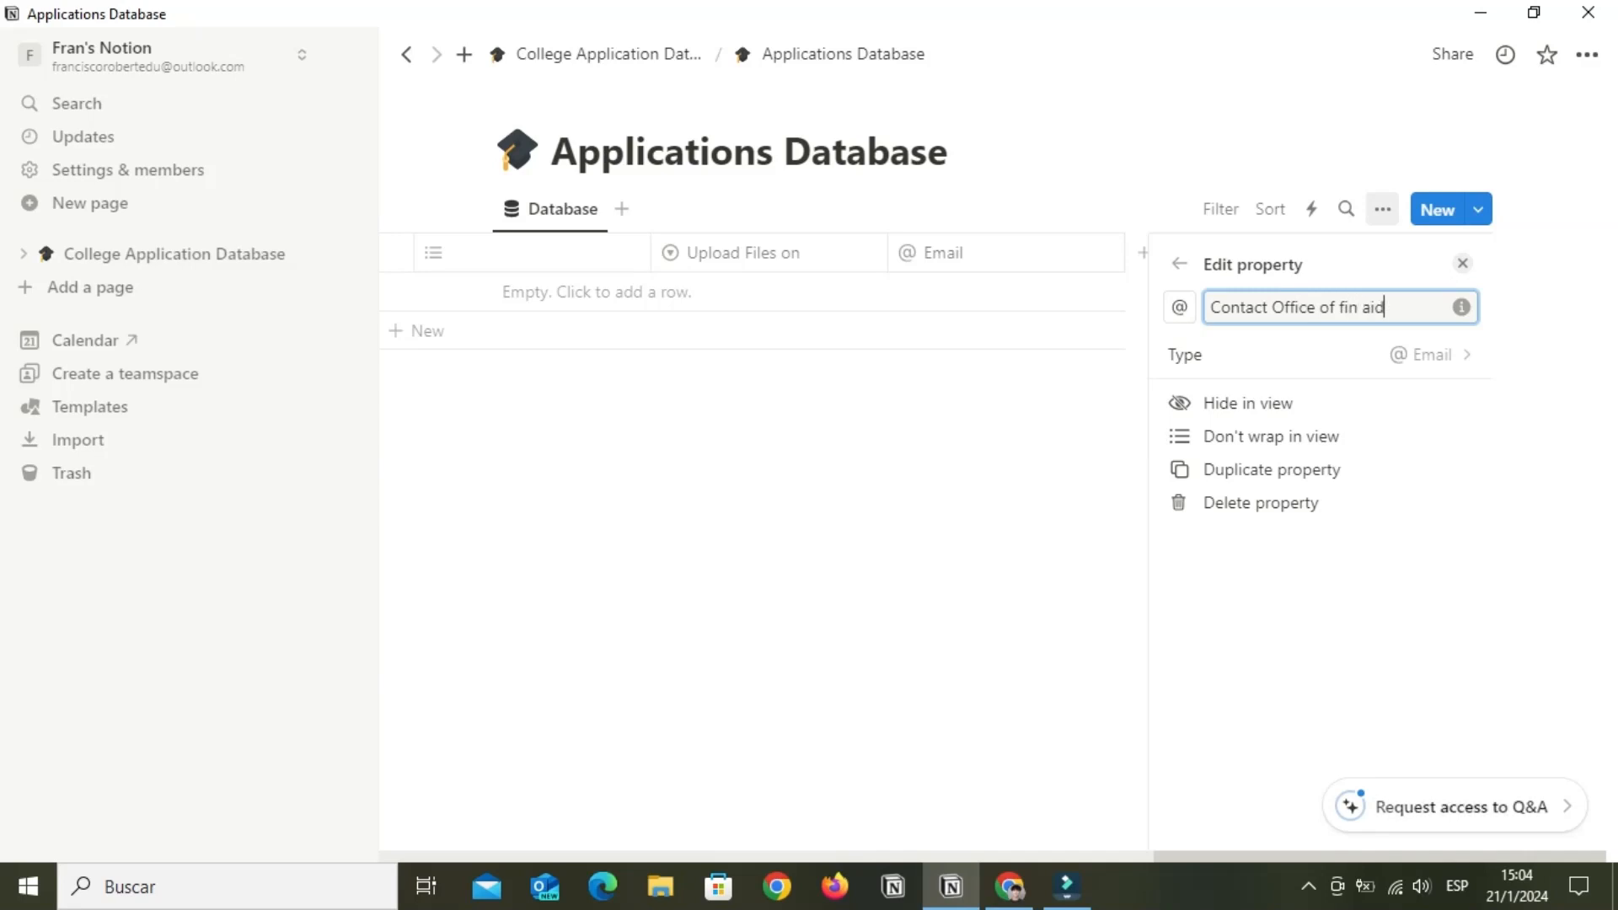
key(Escape)
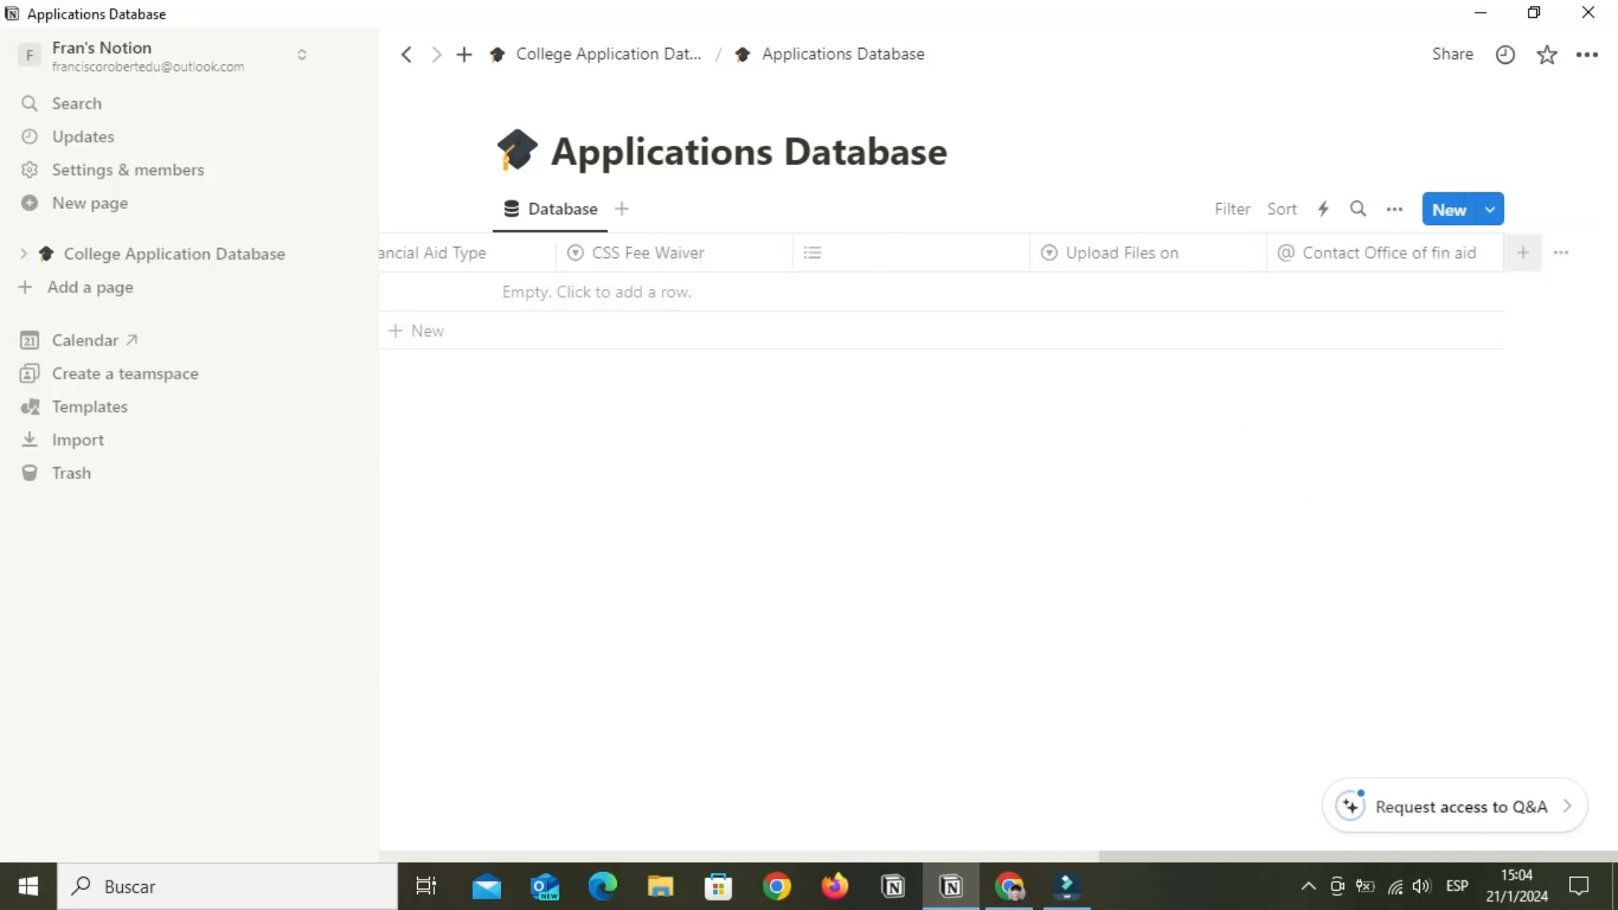
Add a URL property named "Status Portal URL" to the Applications Database
click(1523, 253)
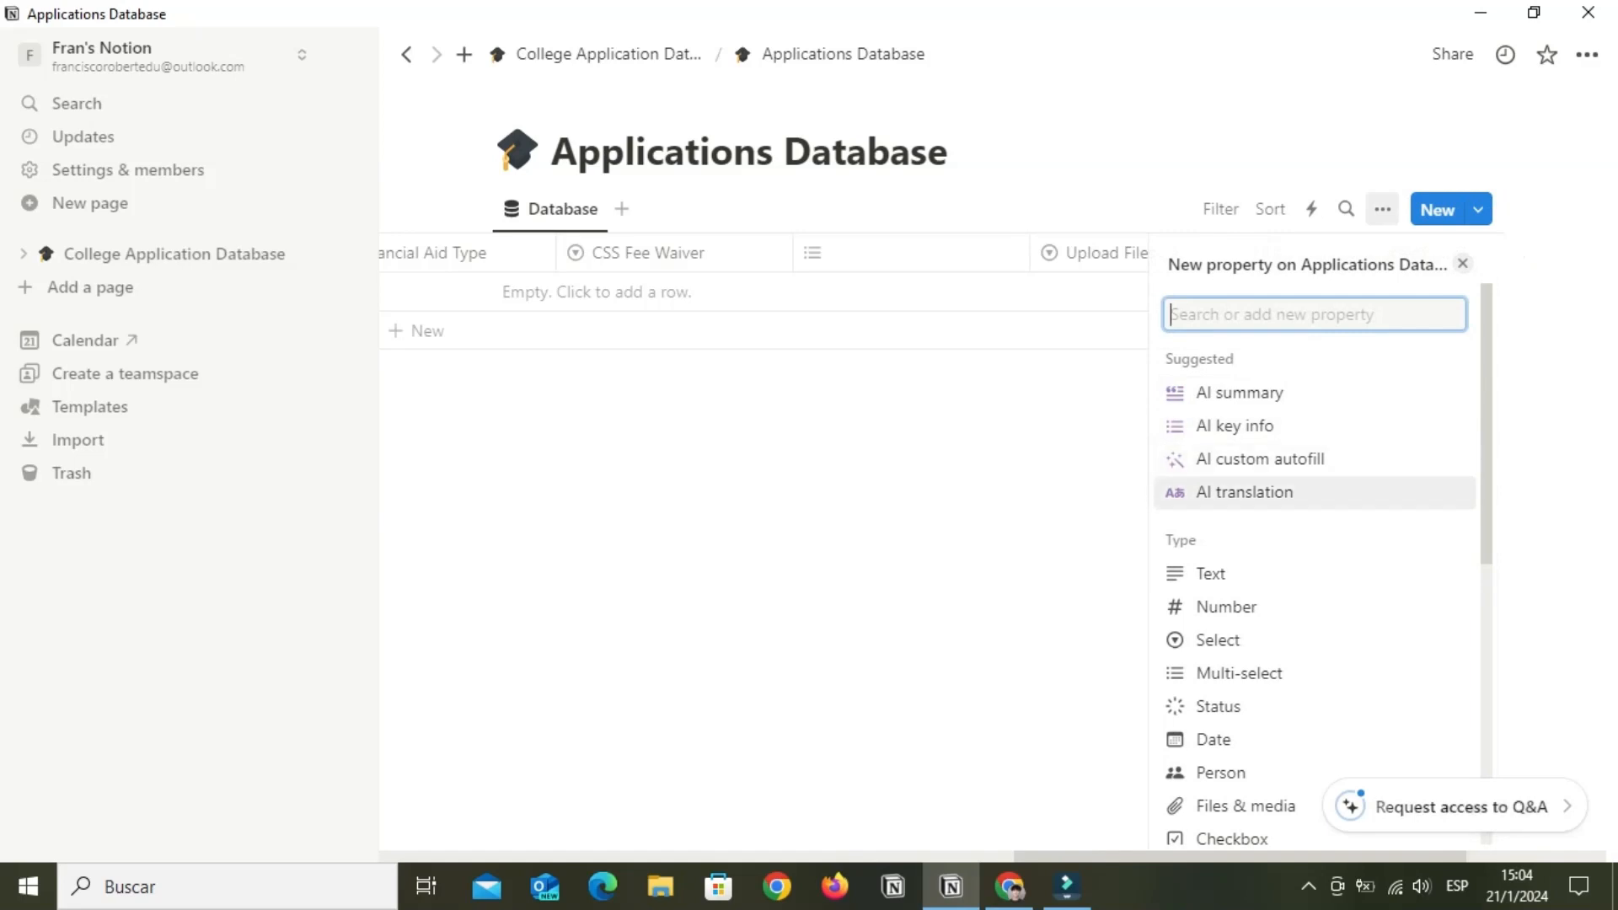
text(url)
key(Return)
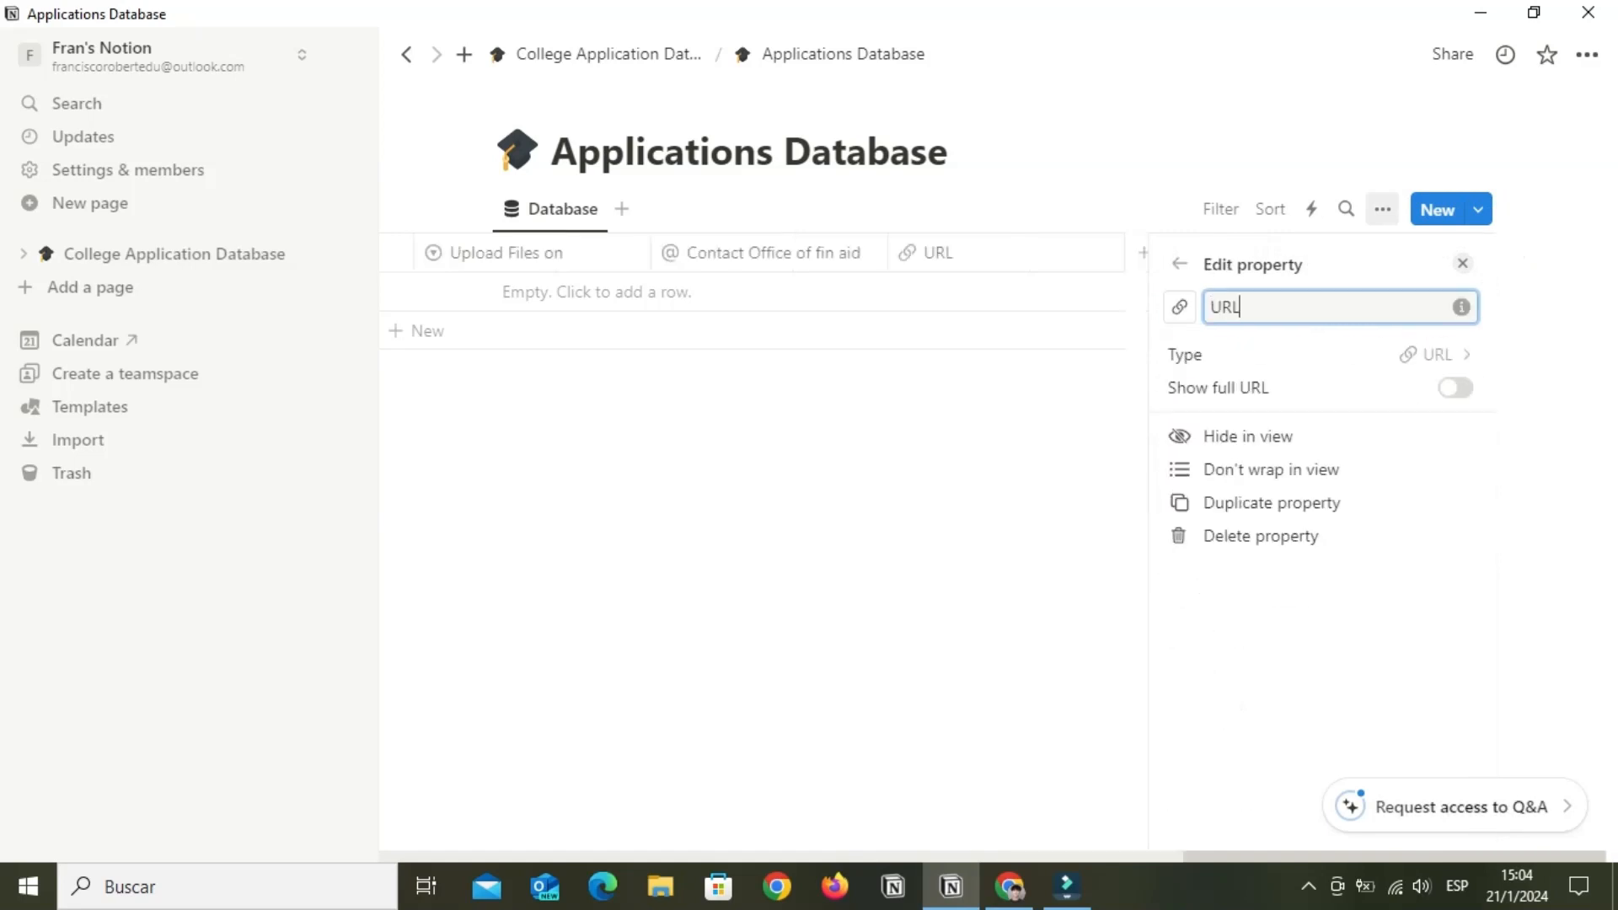
key(BackSpace)
text(Status Portal)
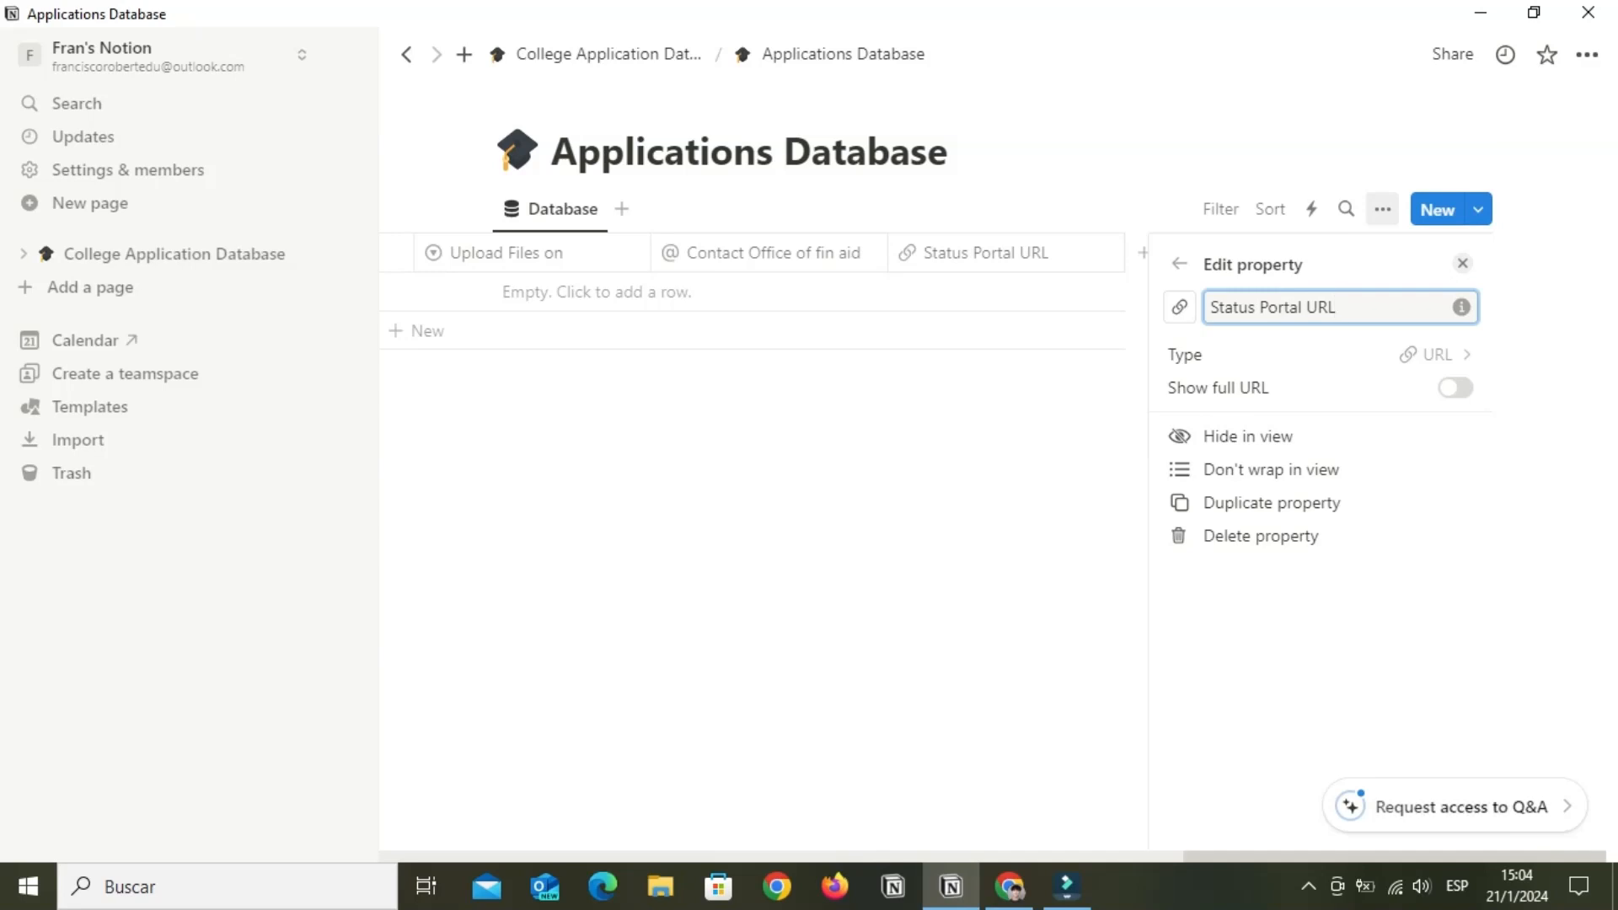
key(Escape)
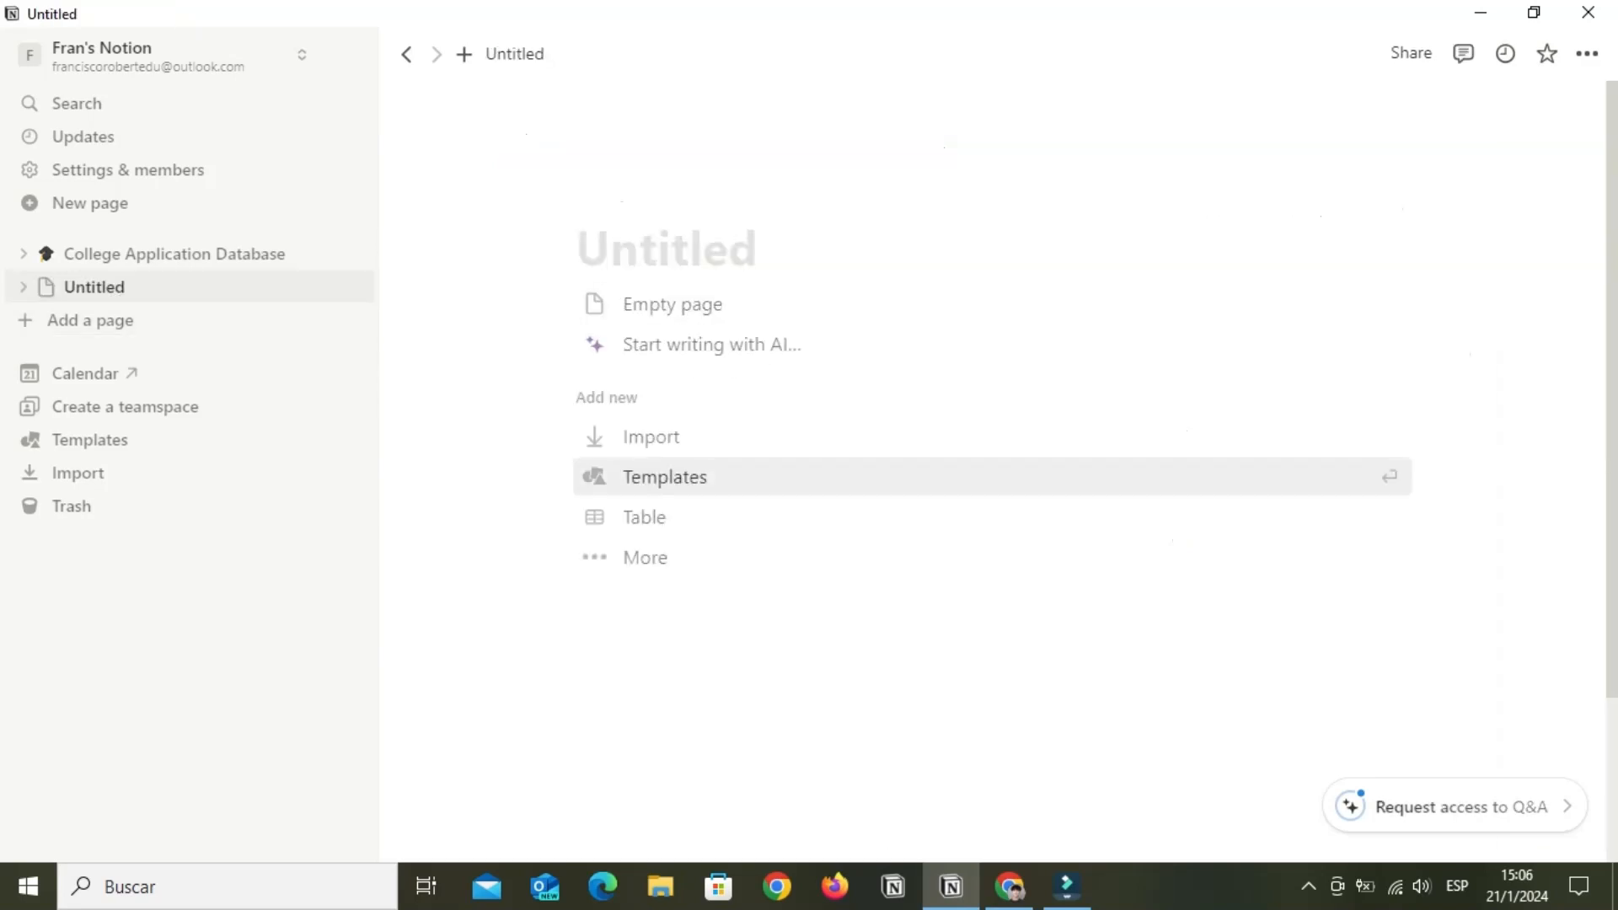
Add the "Projects, tasks & sprints" template to the workspace and move the Sprint board page above Tasks
key(Return)
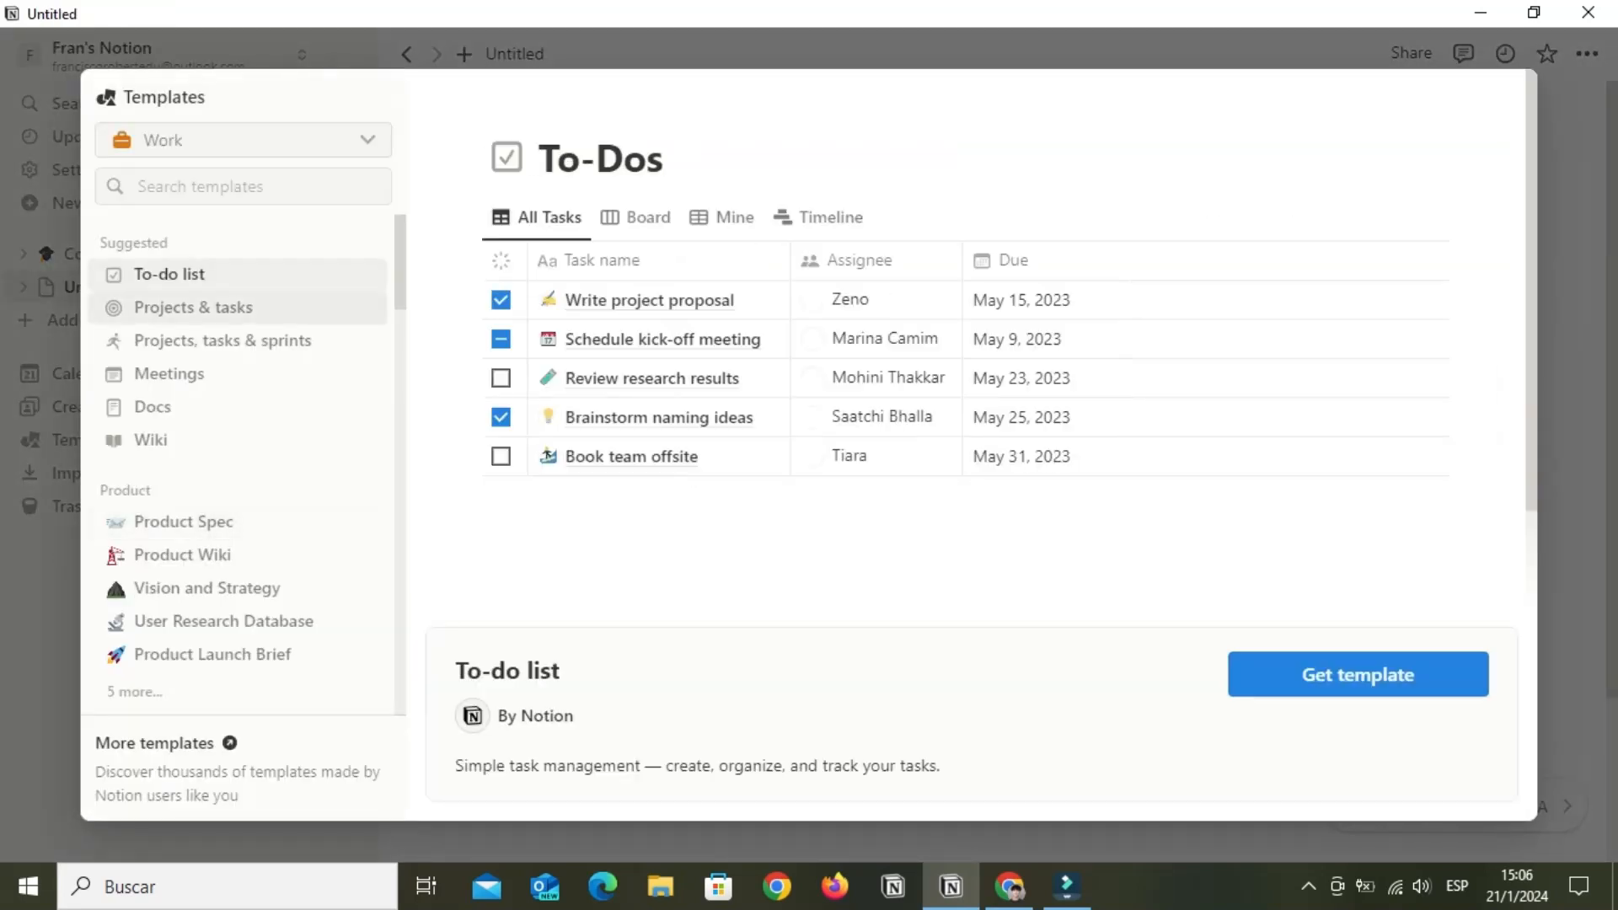
click(222, 340)
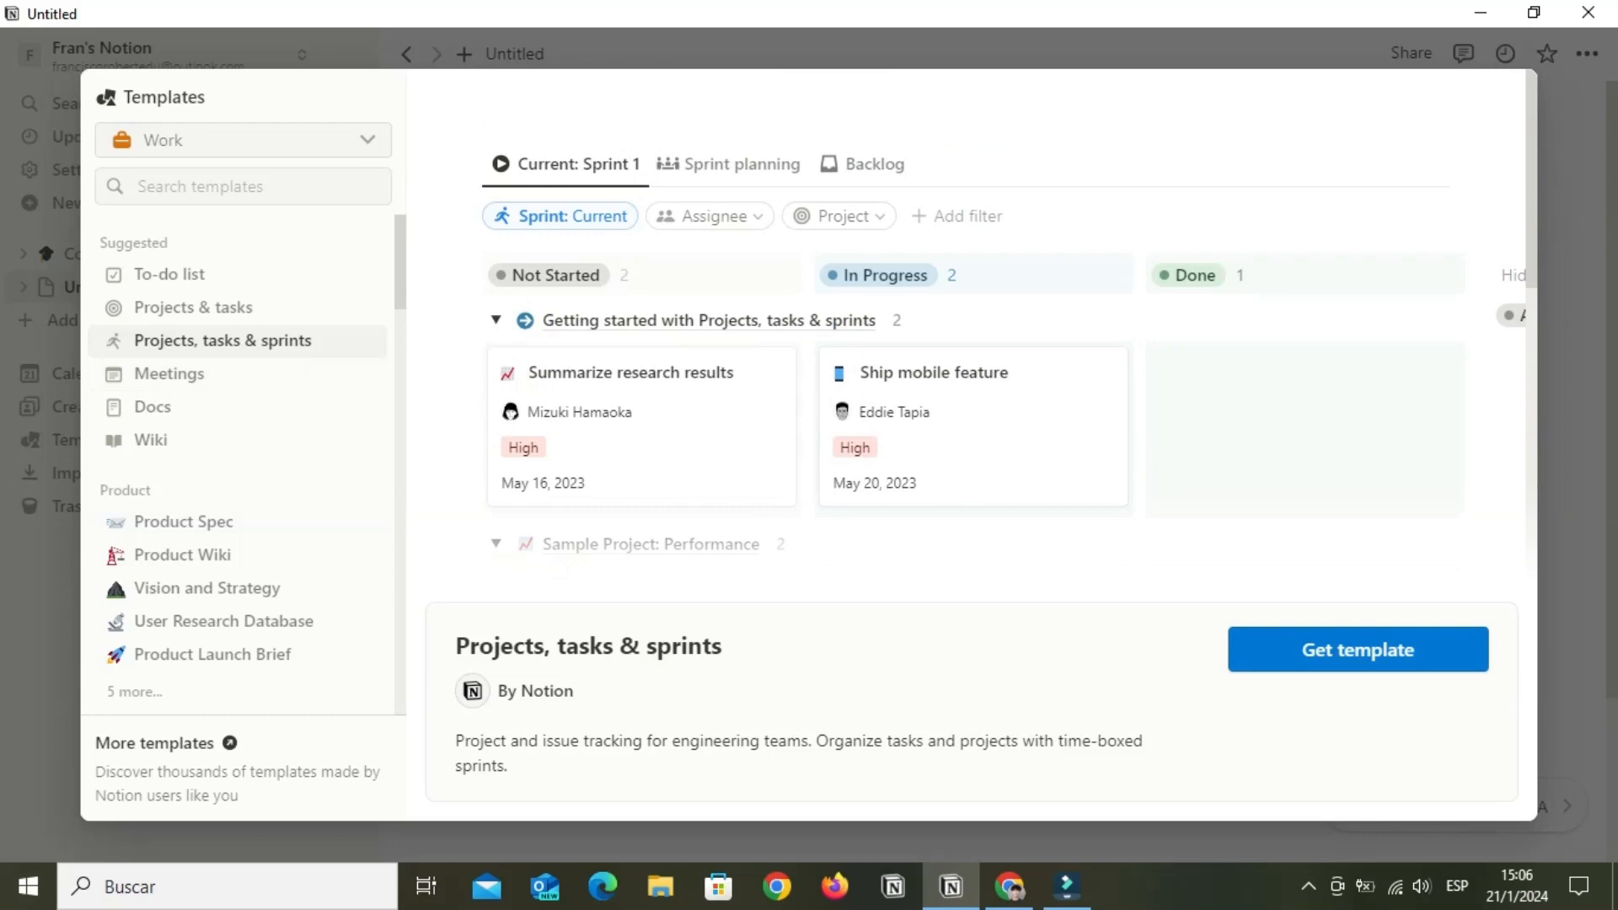
click(1358, 650)
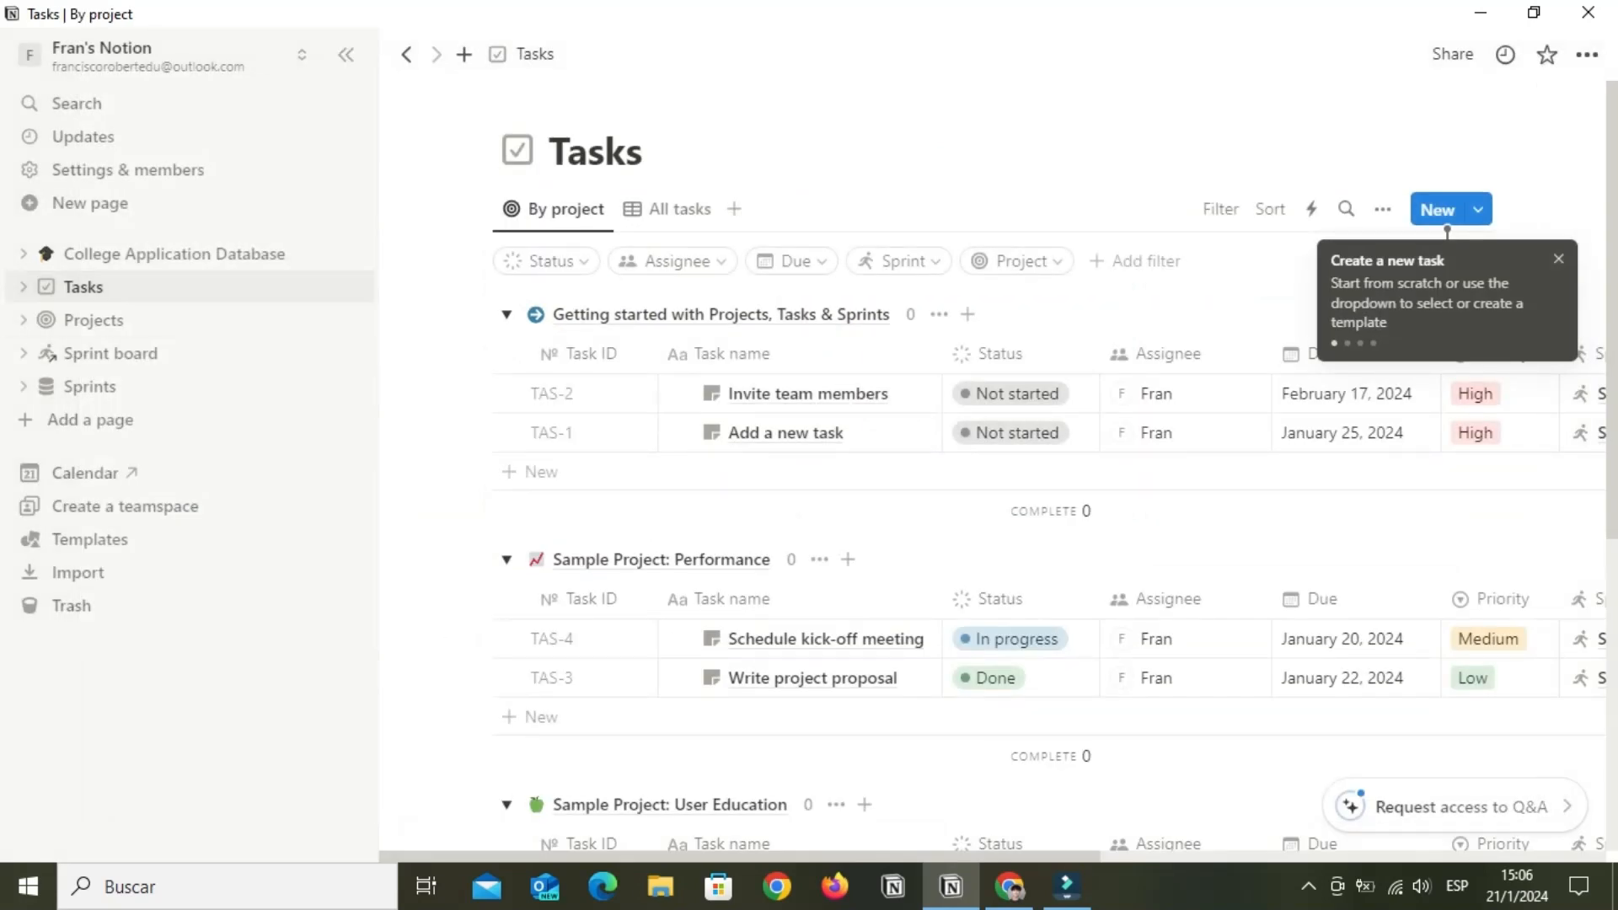
drag(110, 353, 110, 274)
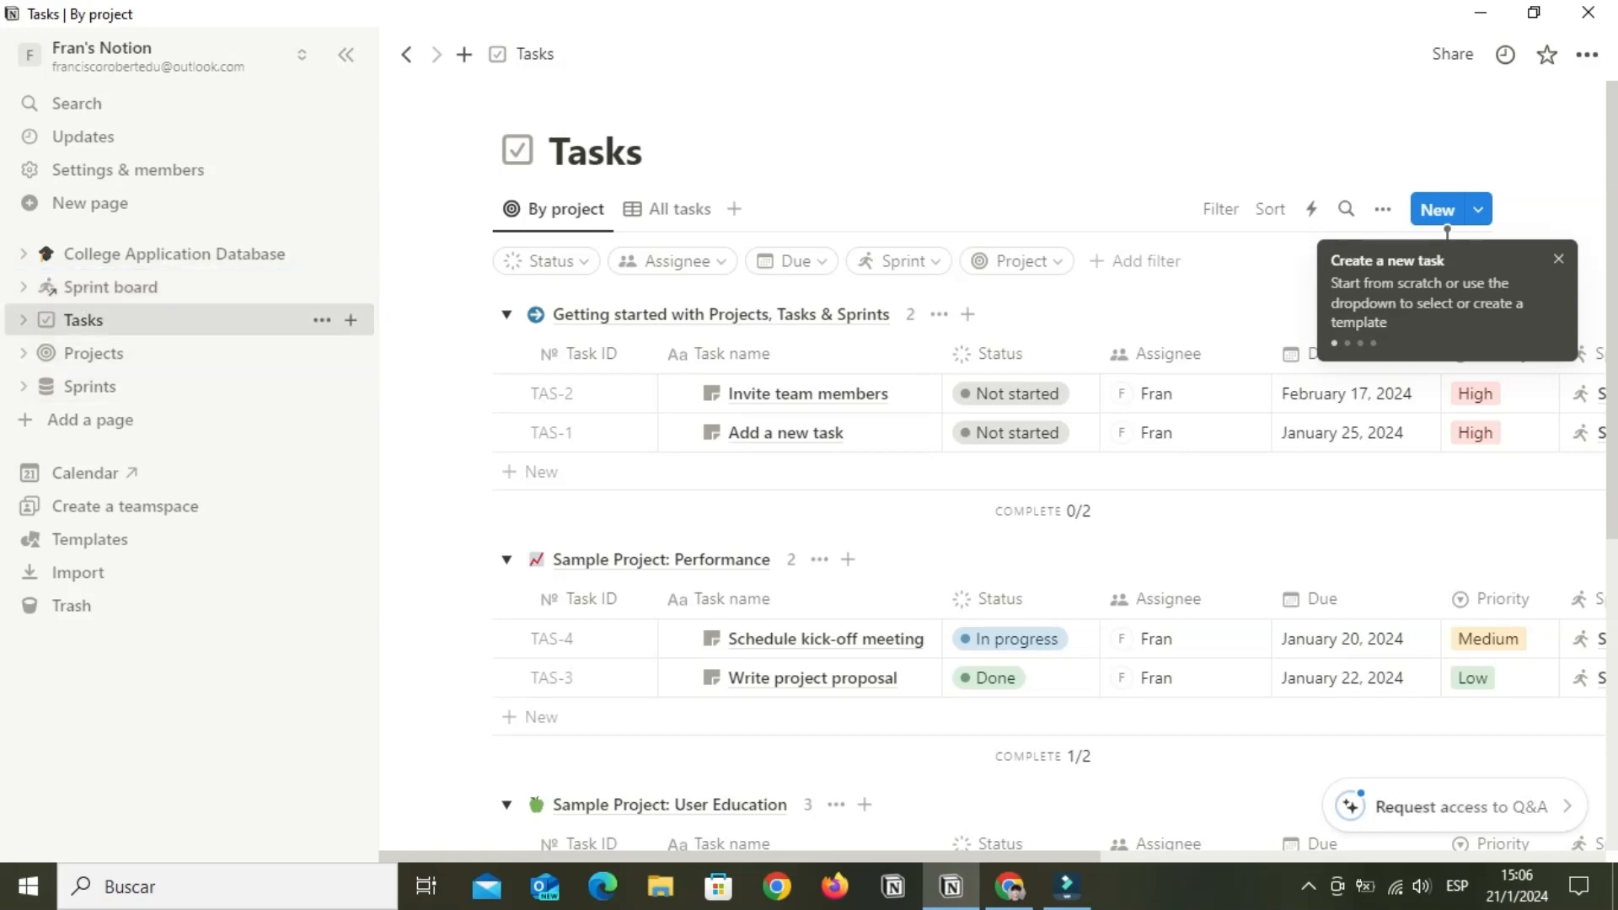
Rename the Tasks page to "Application Tasks"
click(644, 152)
key(Left)
key(Left)
key(Left)
key(Left)
key(Left)
text(Applicatio)
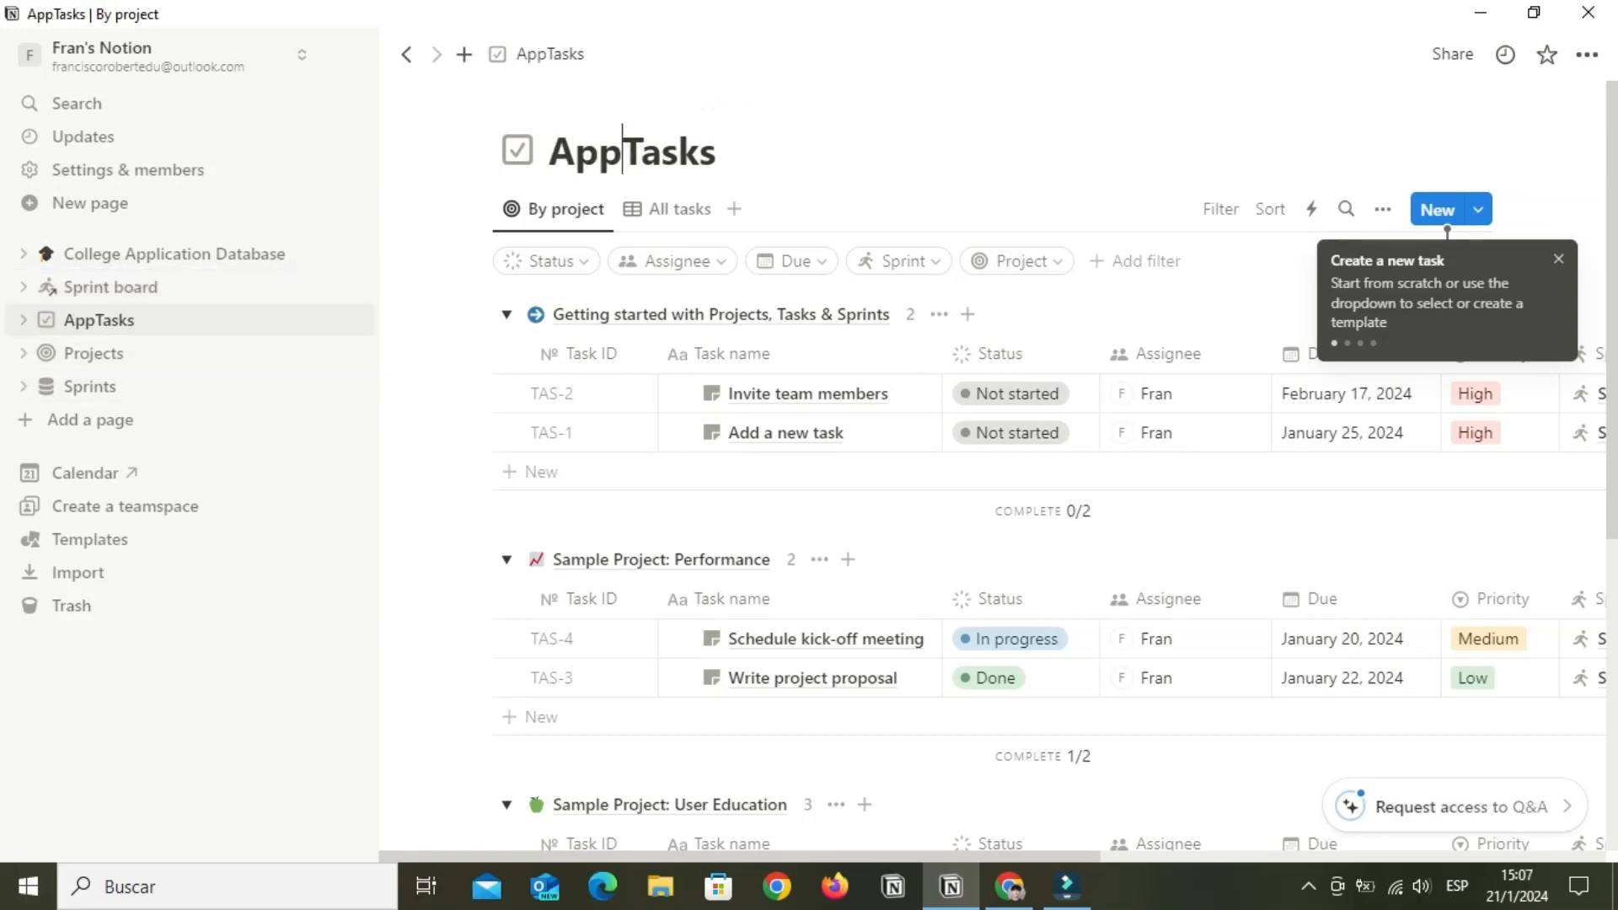
text(n)
Rename the Sprint board page to "College Application Sprint board" and go through its introductory tips until they close
click(110, 286)
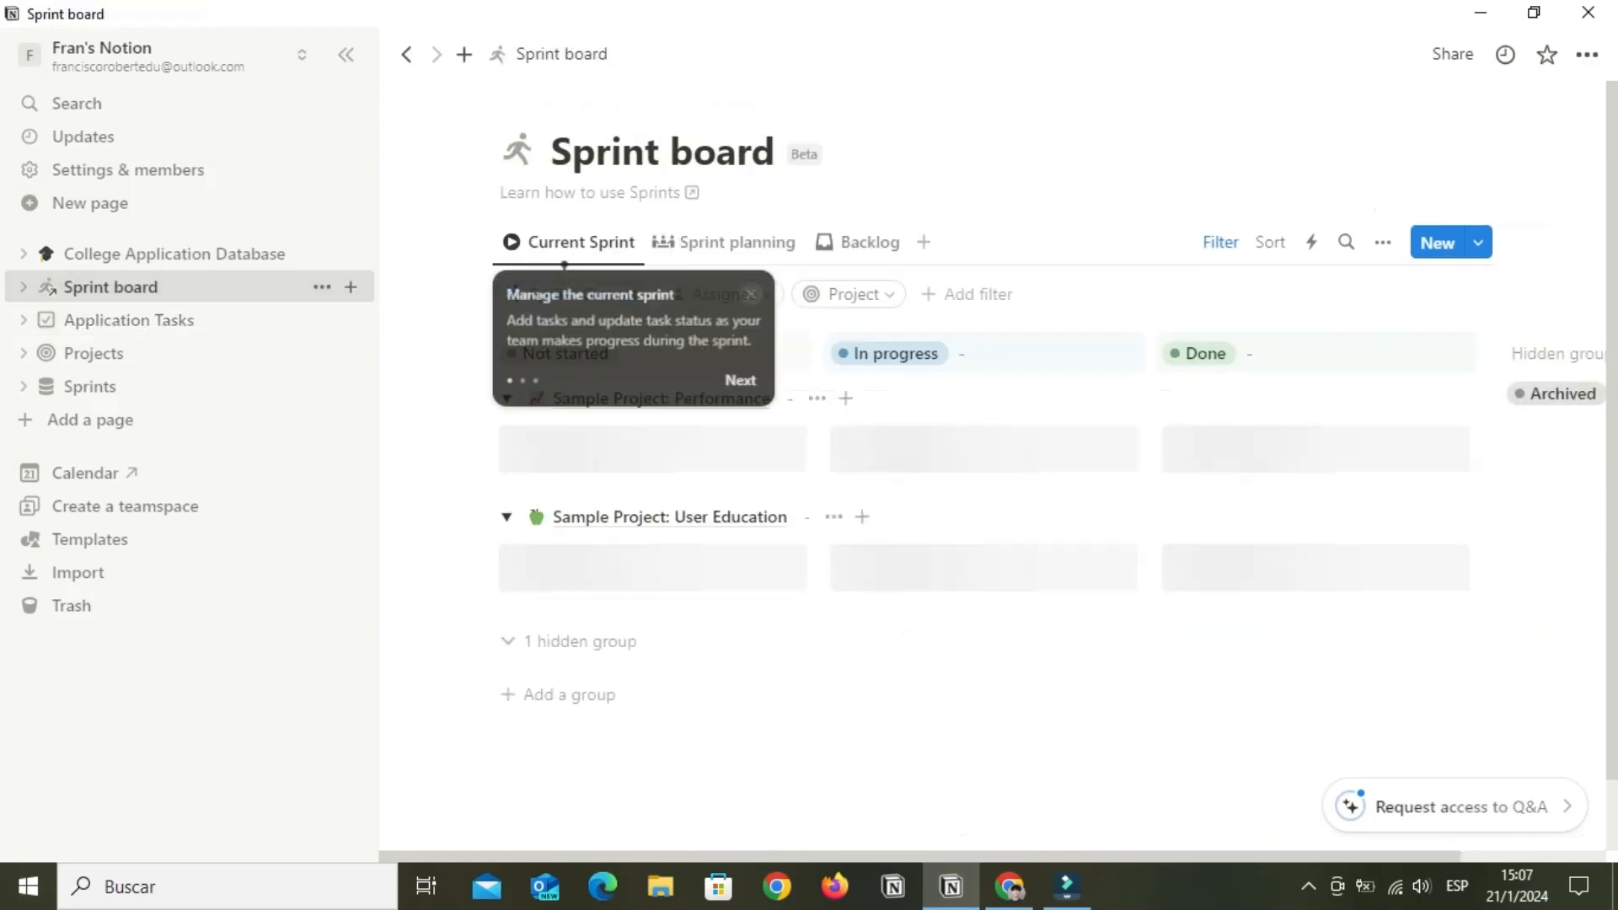
click(553, 152)
text(College Application)
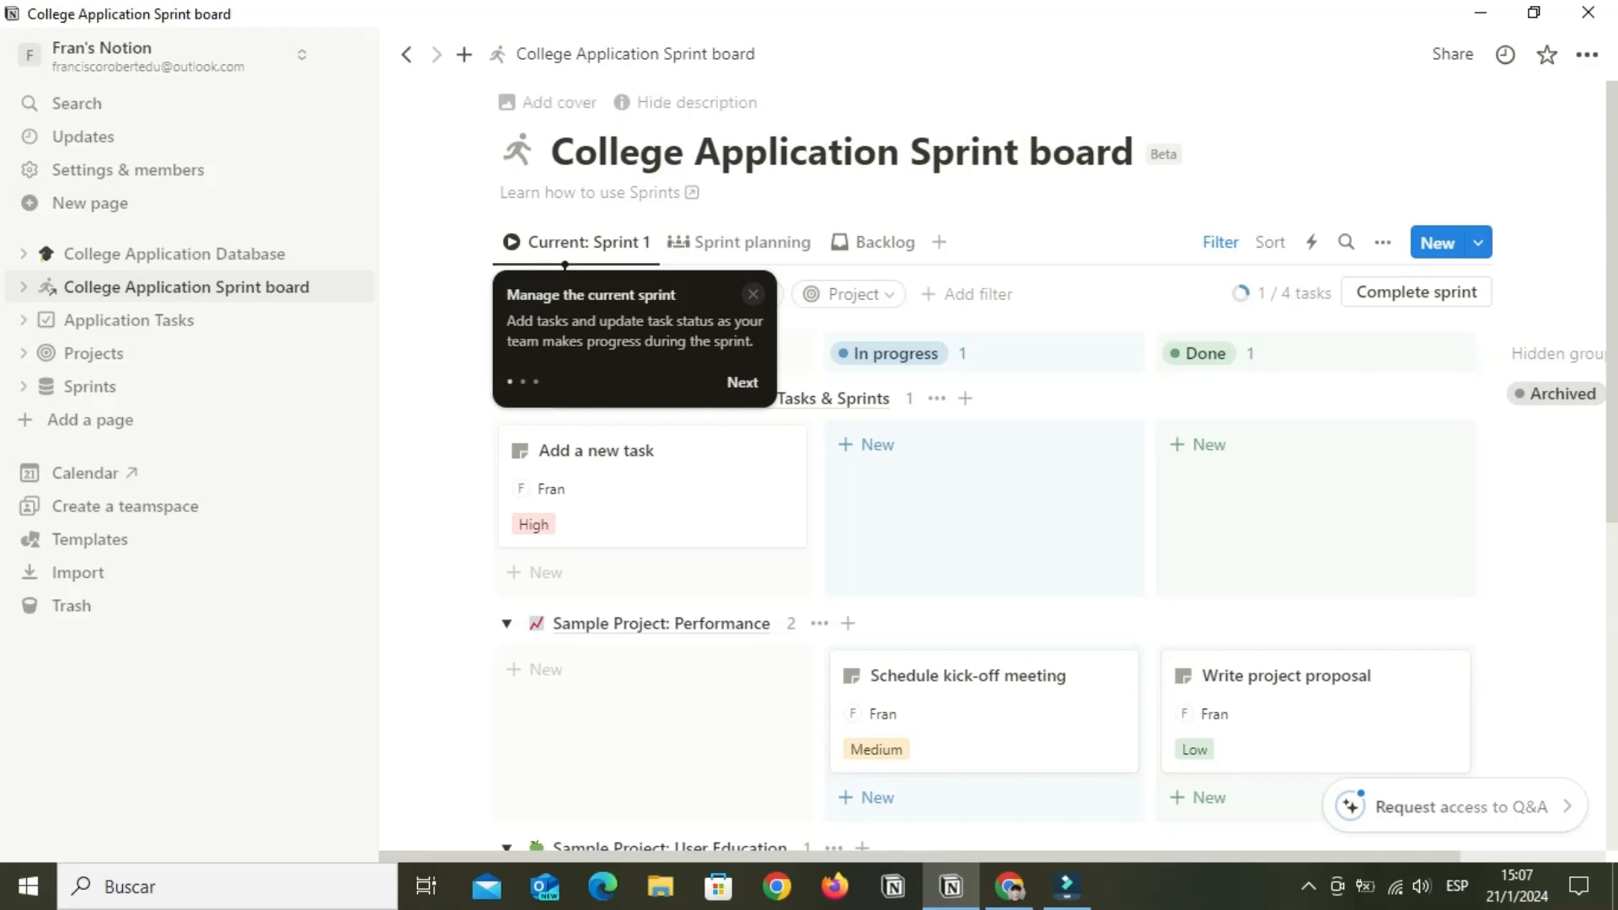
click(743, 382)
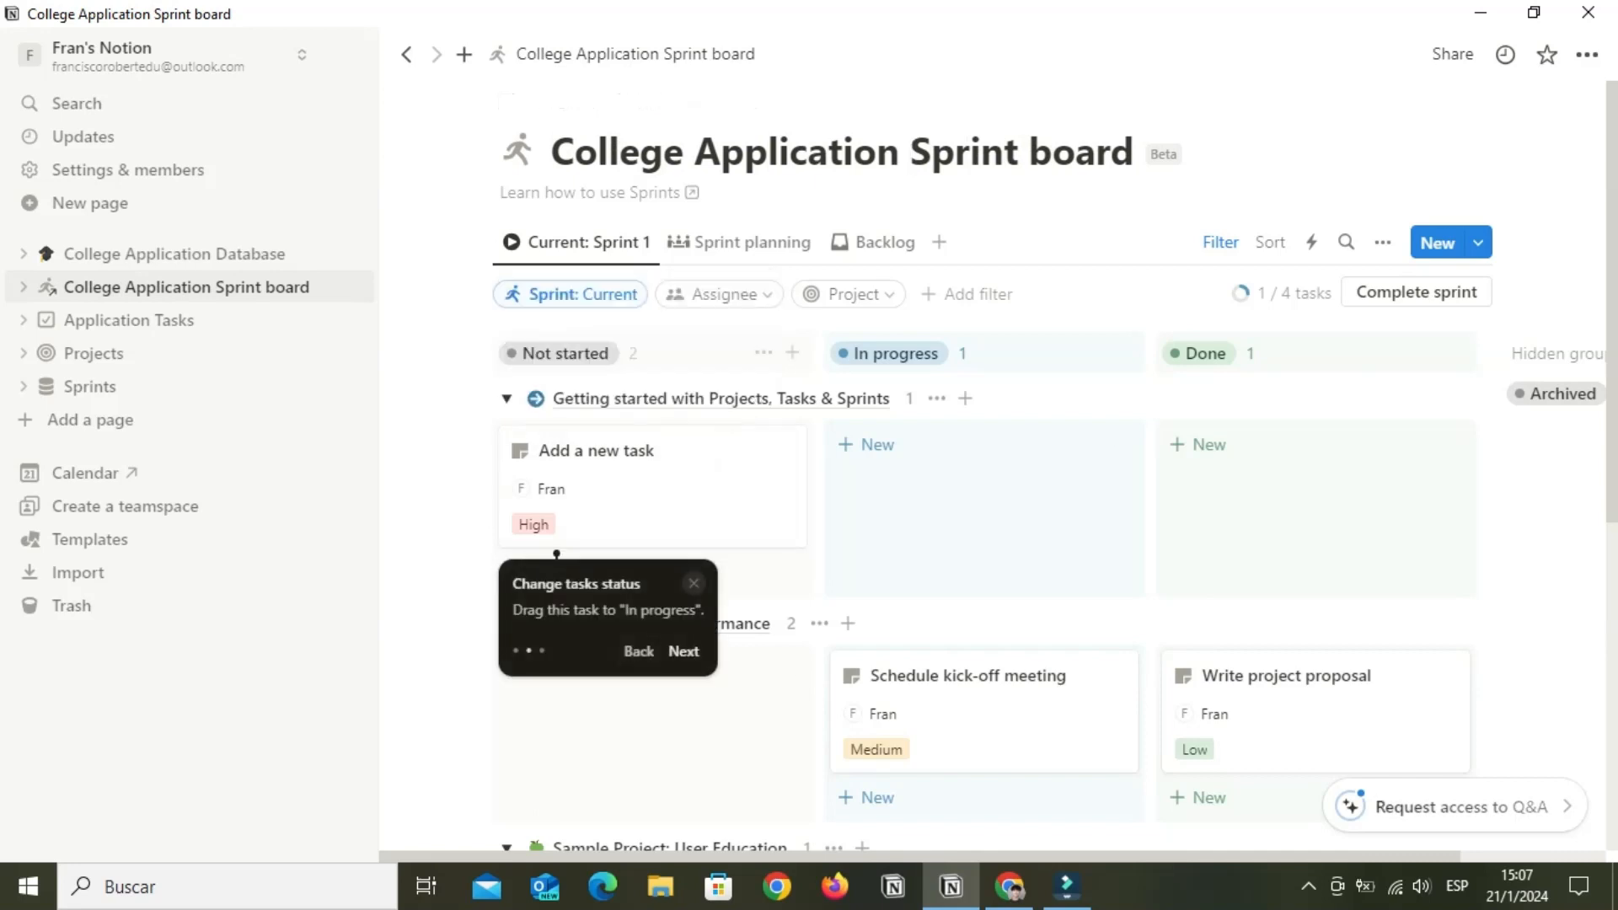
click(684, 652)
click(1568, 430)
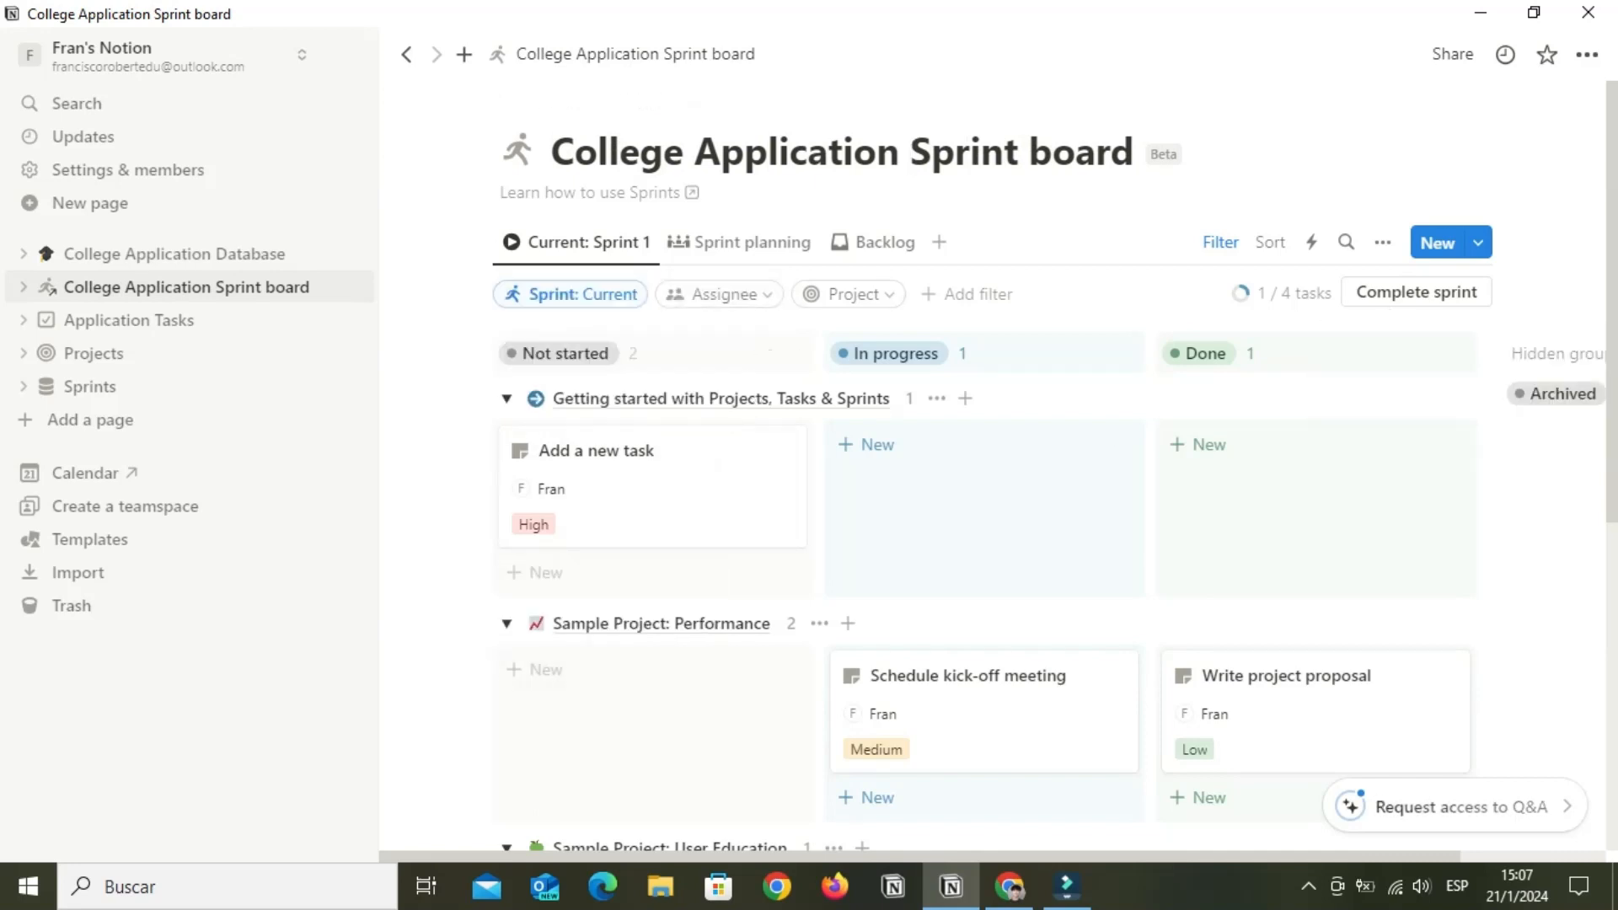
Change the College Application Sprint board's icon to the memo-with-pencil emoji
click(517, 150)
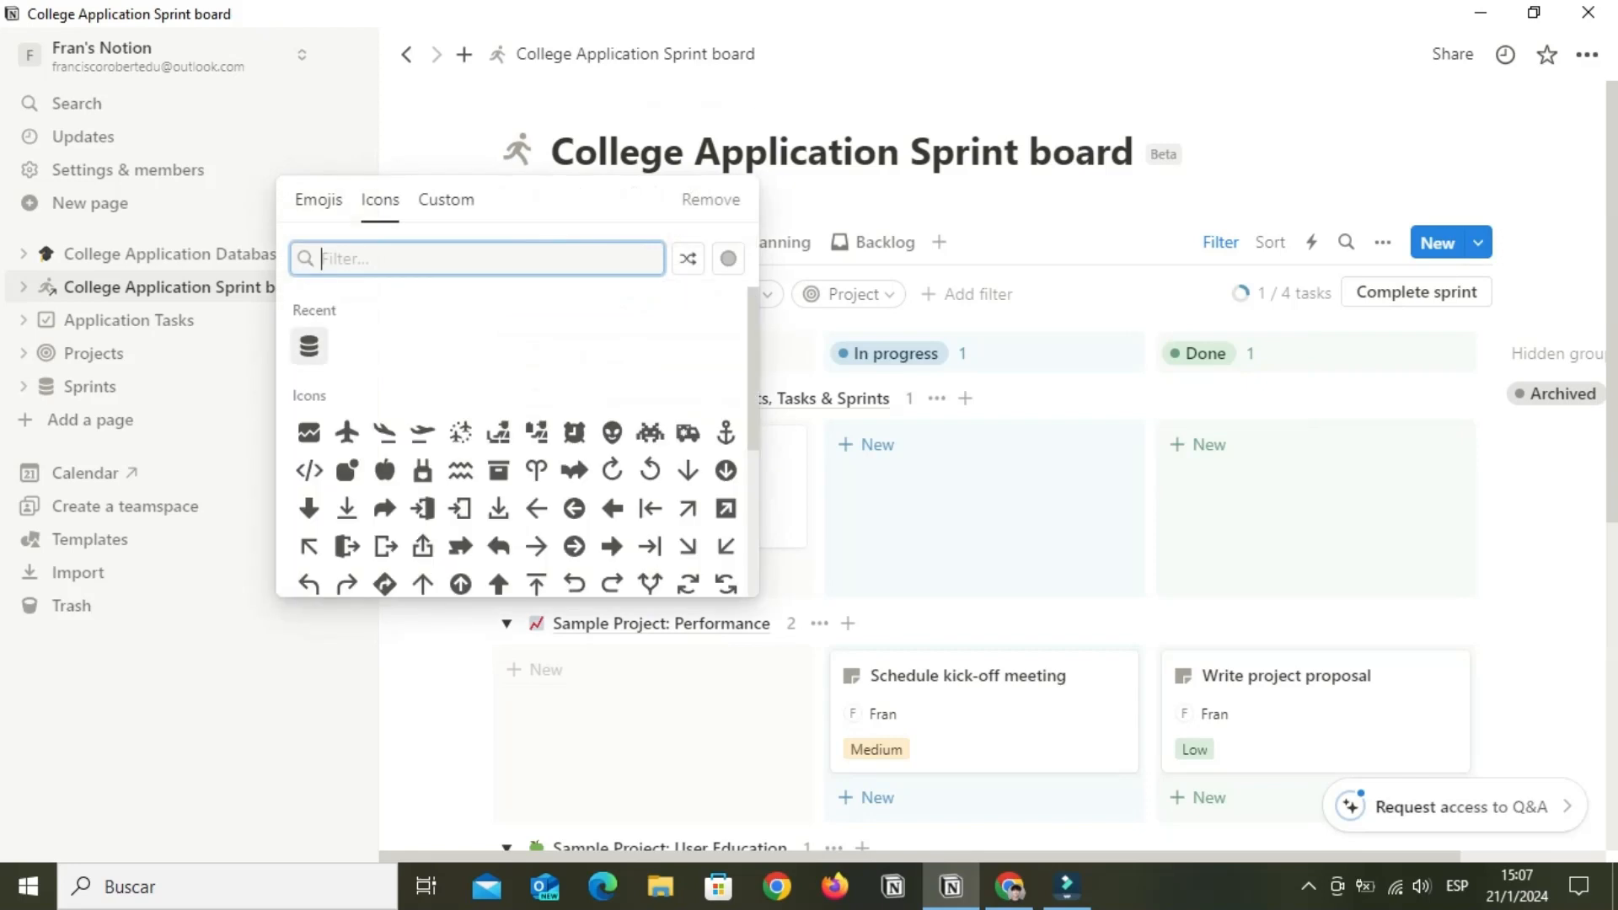
click(318, 200)
text(writi)
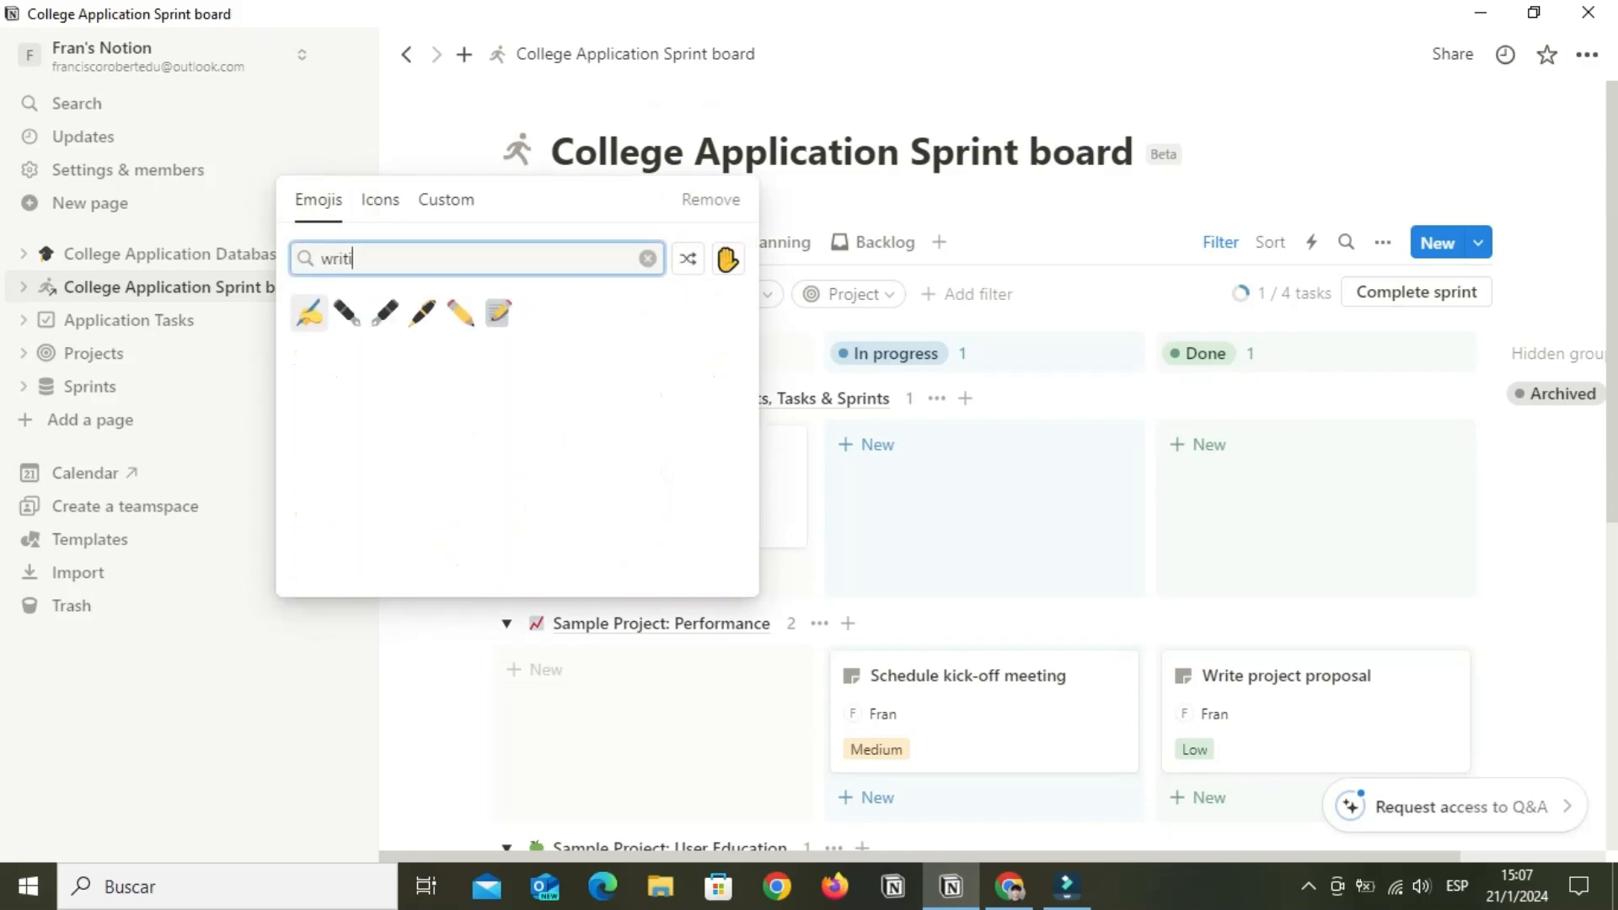
click(499, 314)
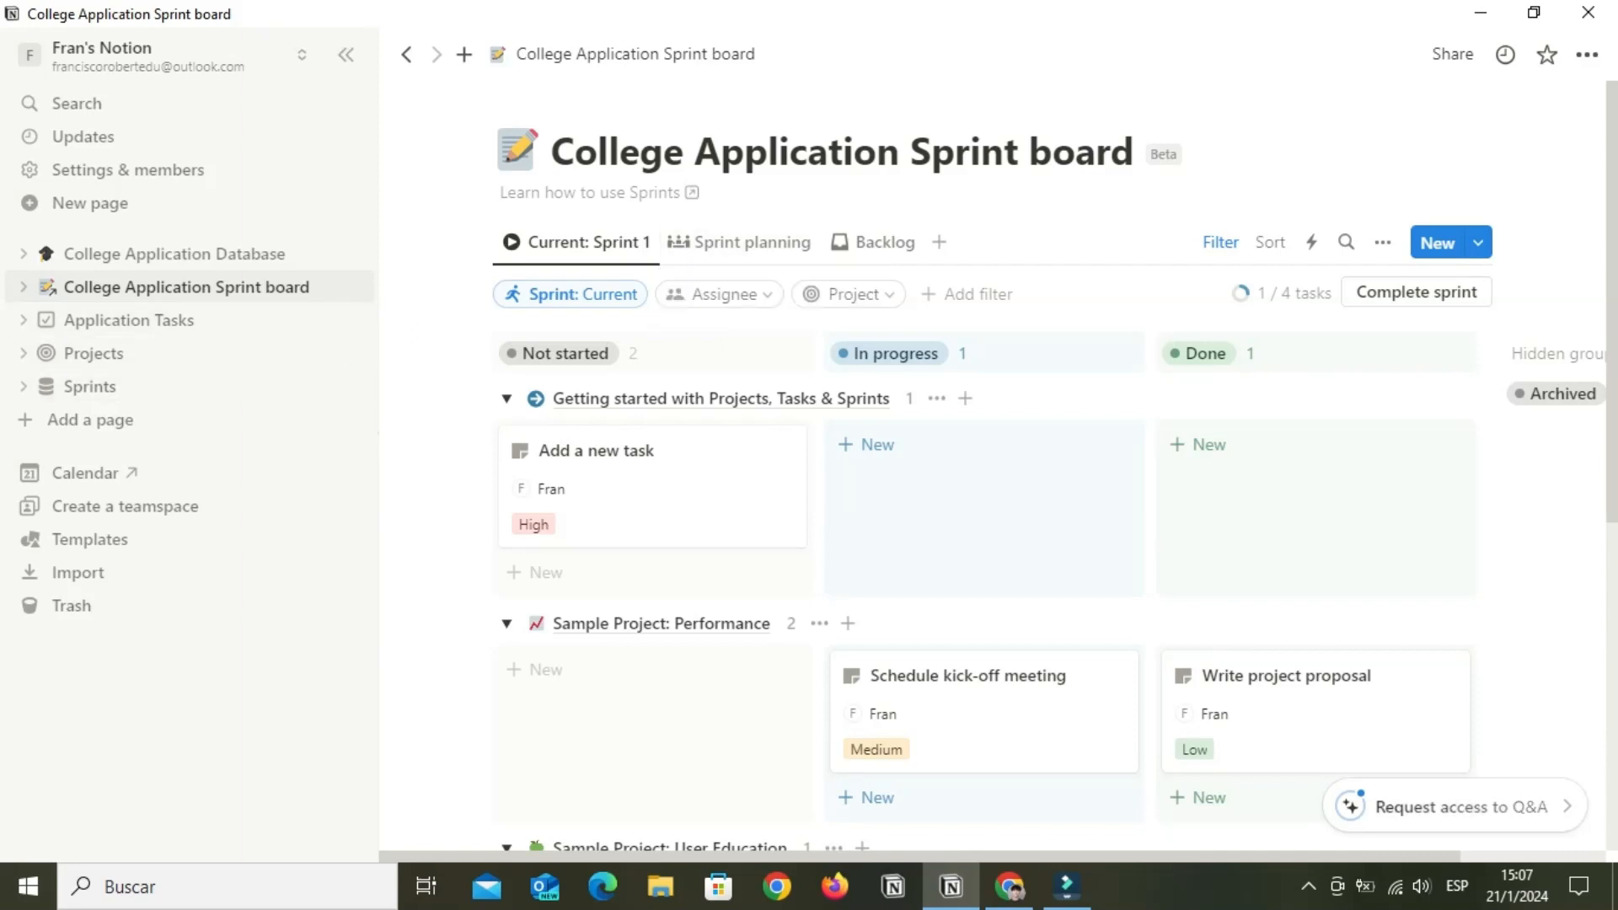
Rename the Projects page to "Application Projects"
click(95, 354)
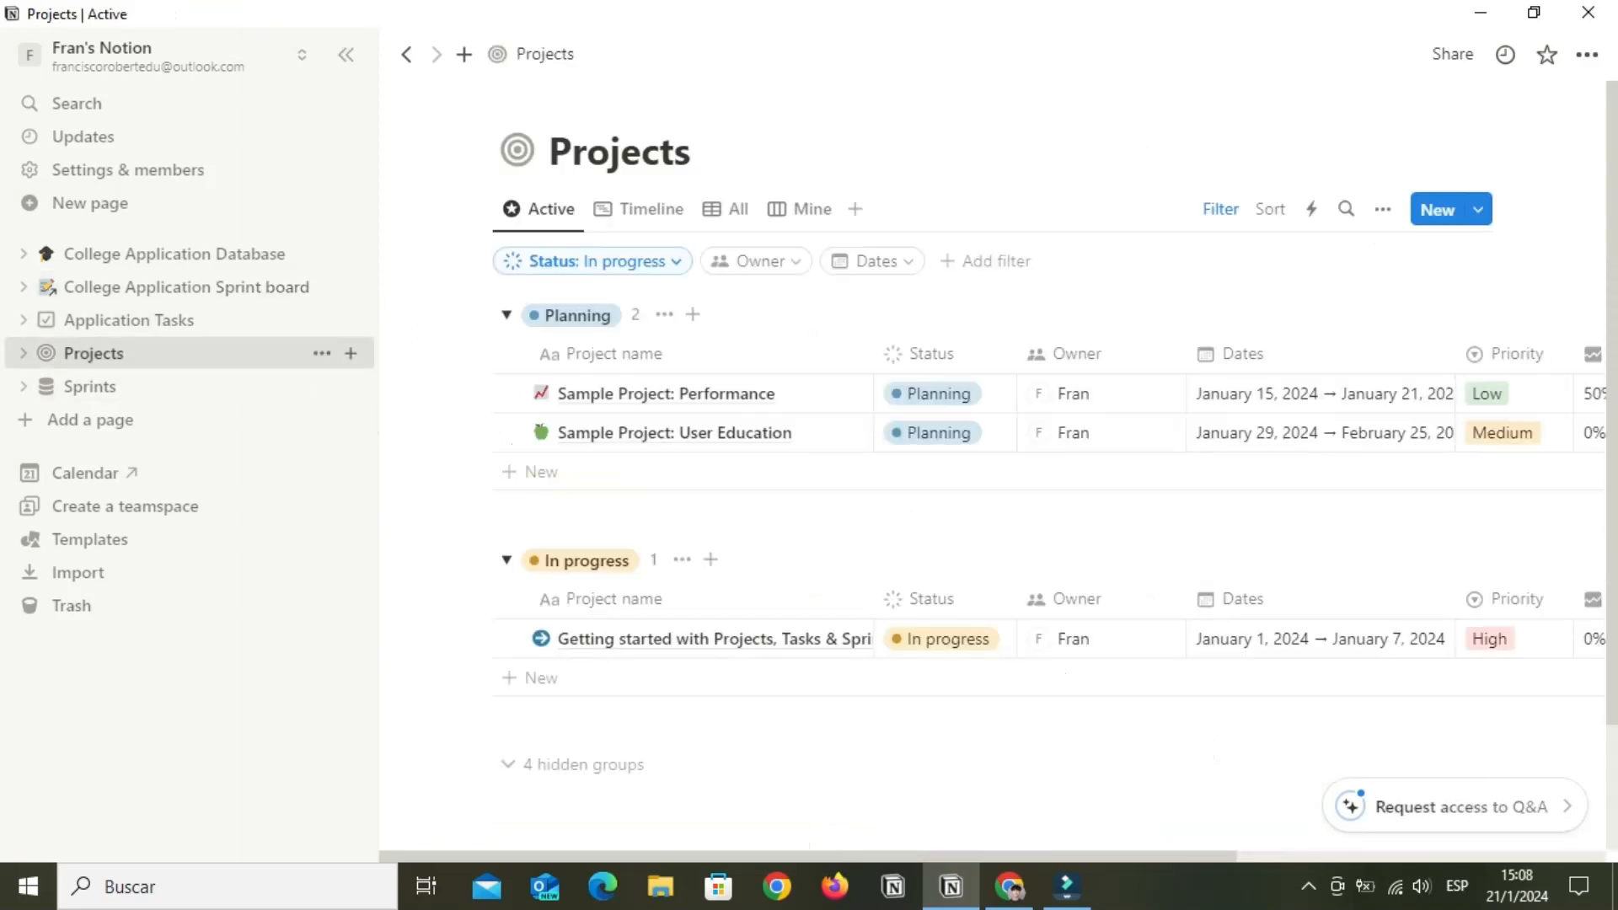
click(549, 152)
text(Applicati)
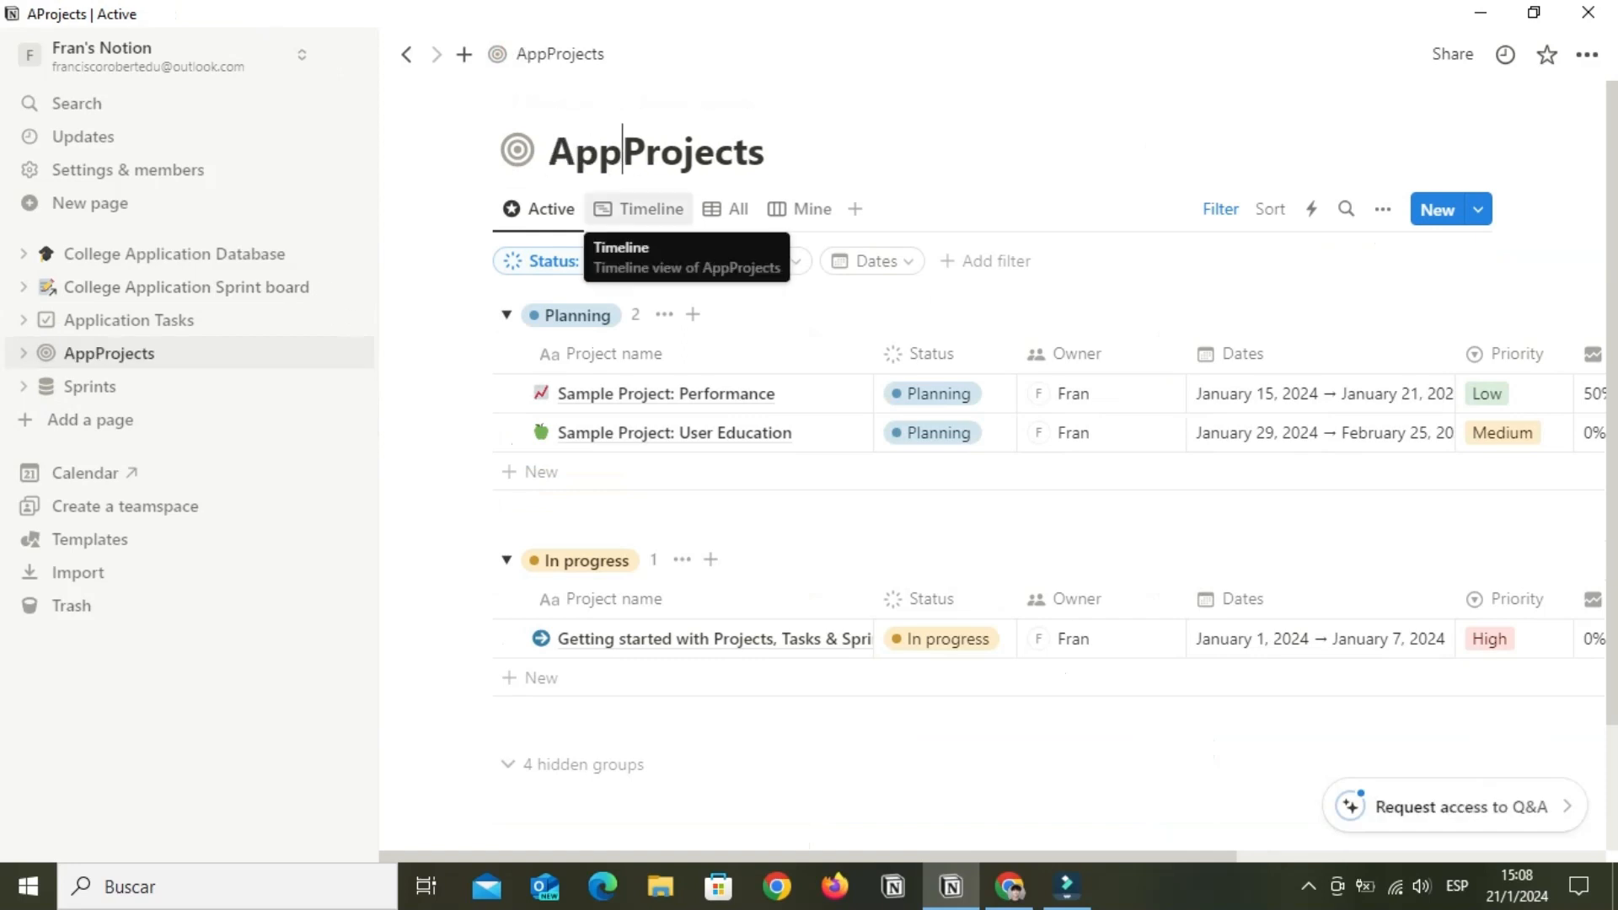
text(on)
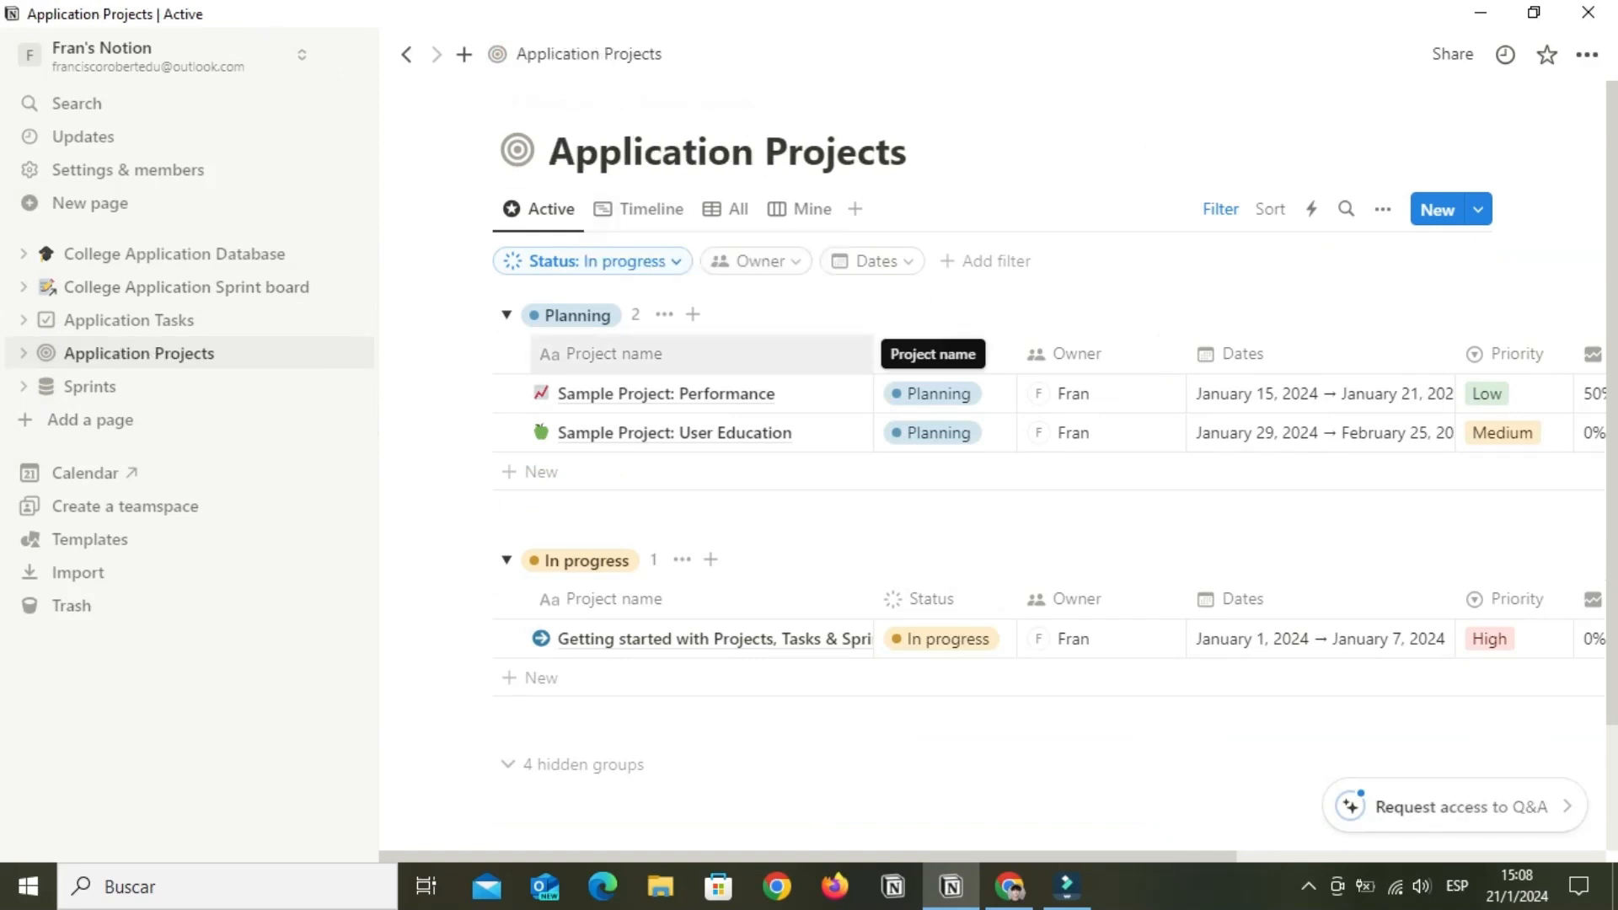
Rename the Sprints page to "Application Sprints"
click(93, 386)
click(552, 152)
text(A)
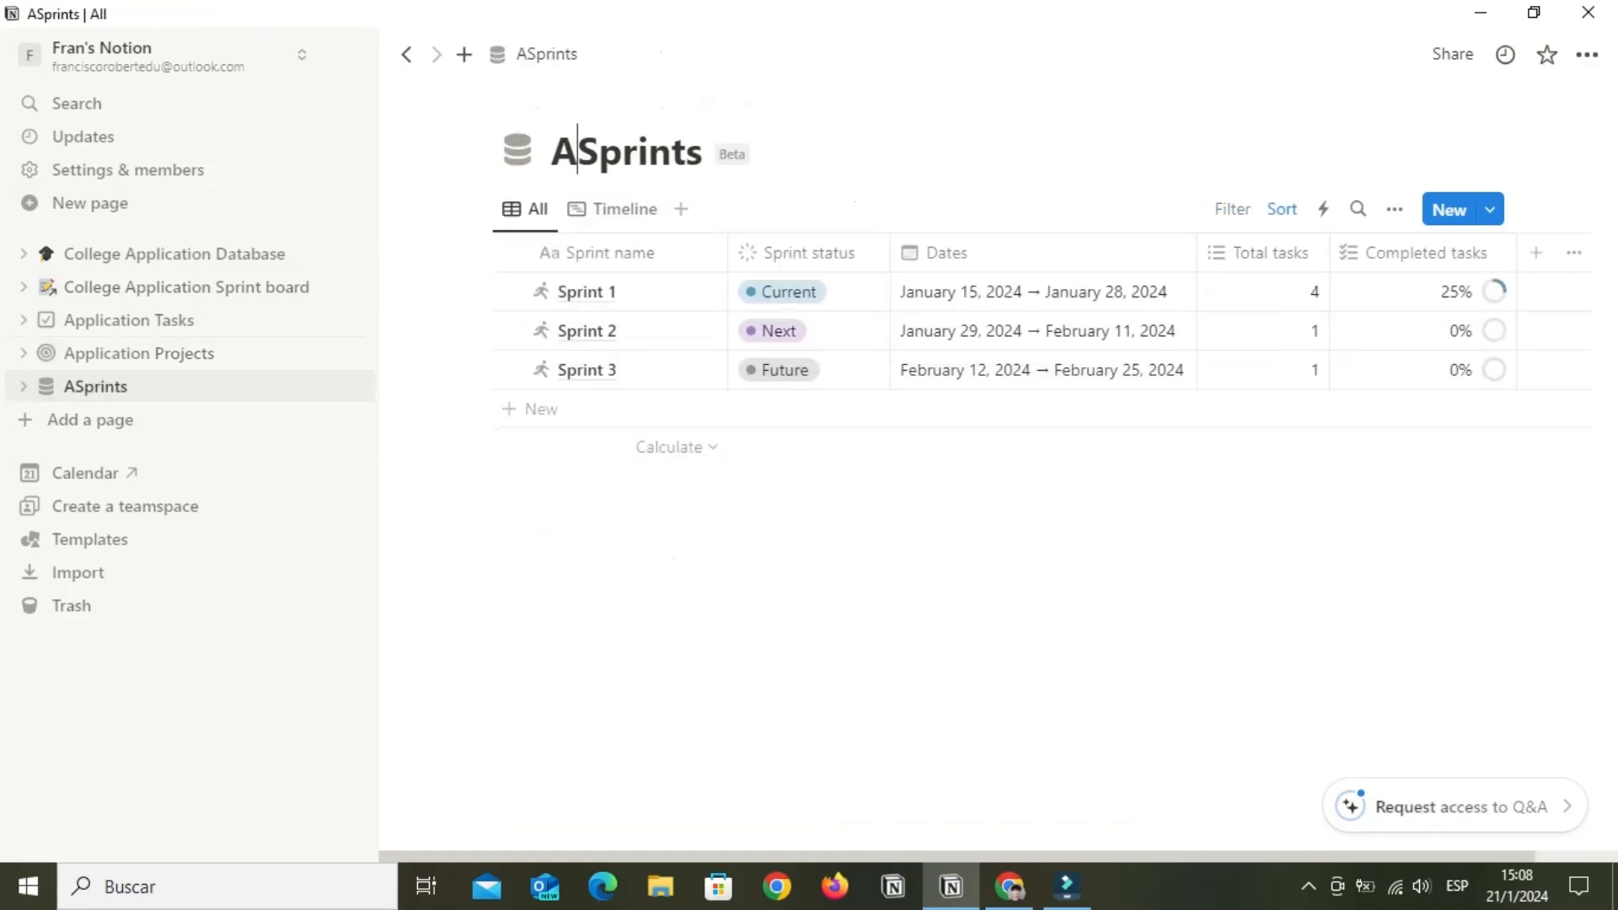
text(pplication)
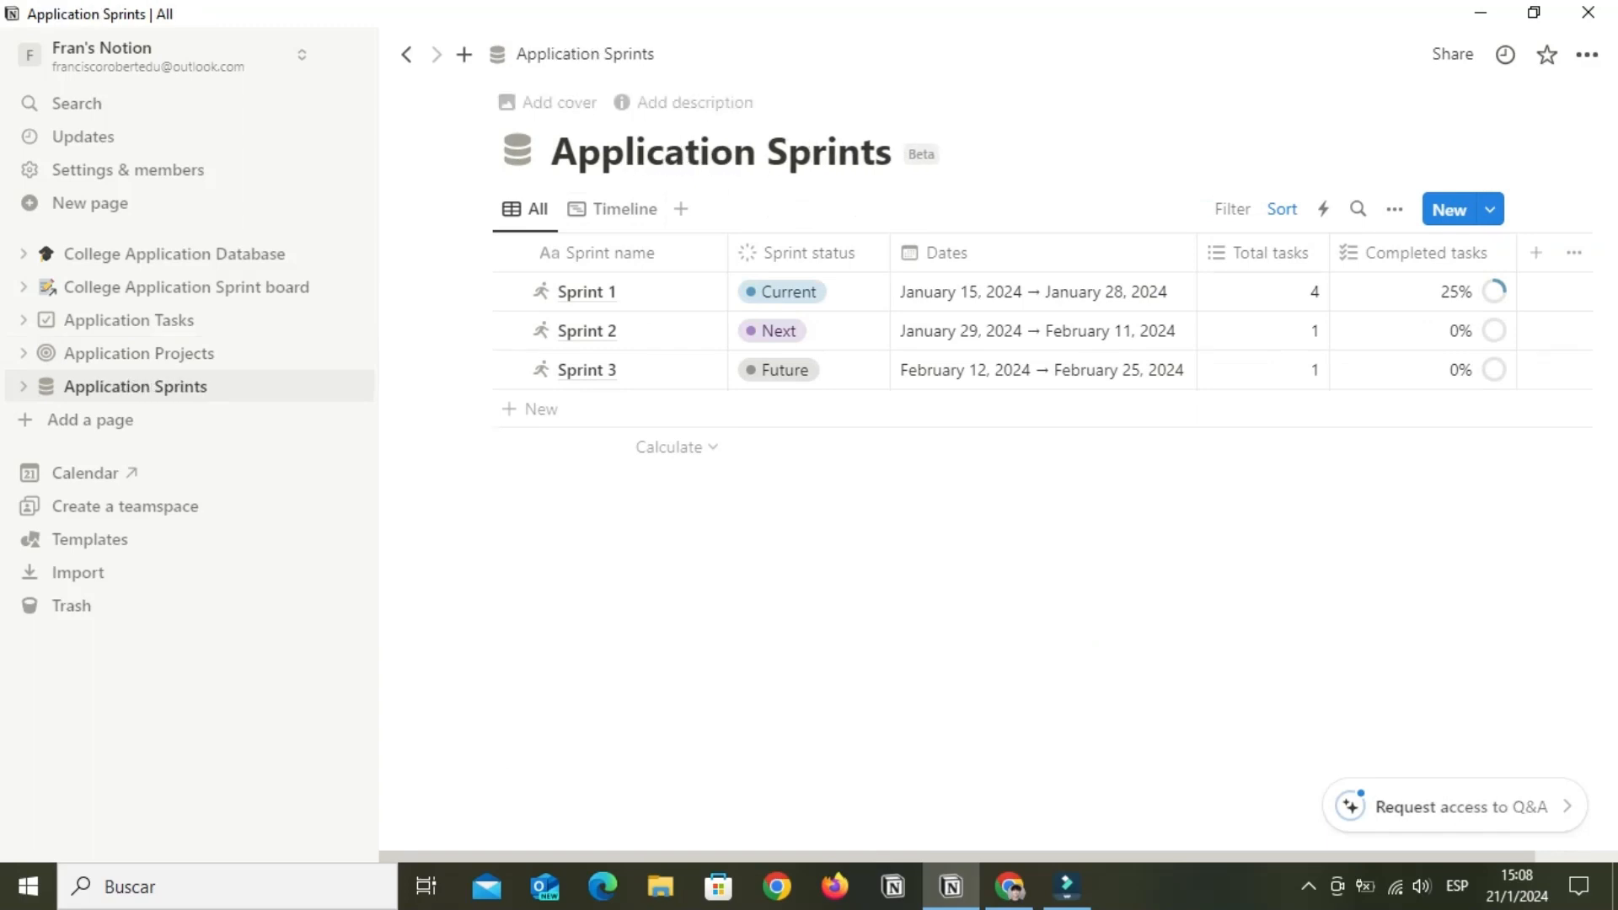
Change the Application Tasks page's icon to the green check mark emoji
click(129, 320)
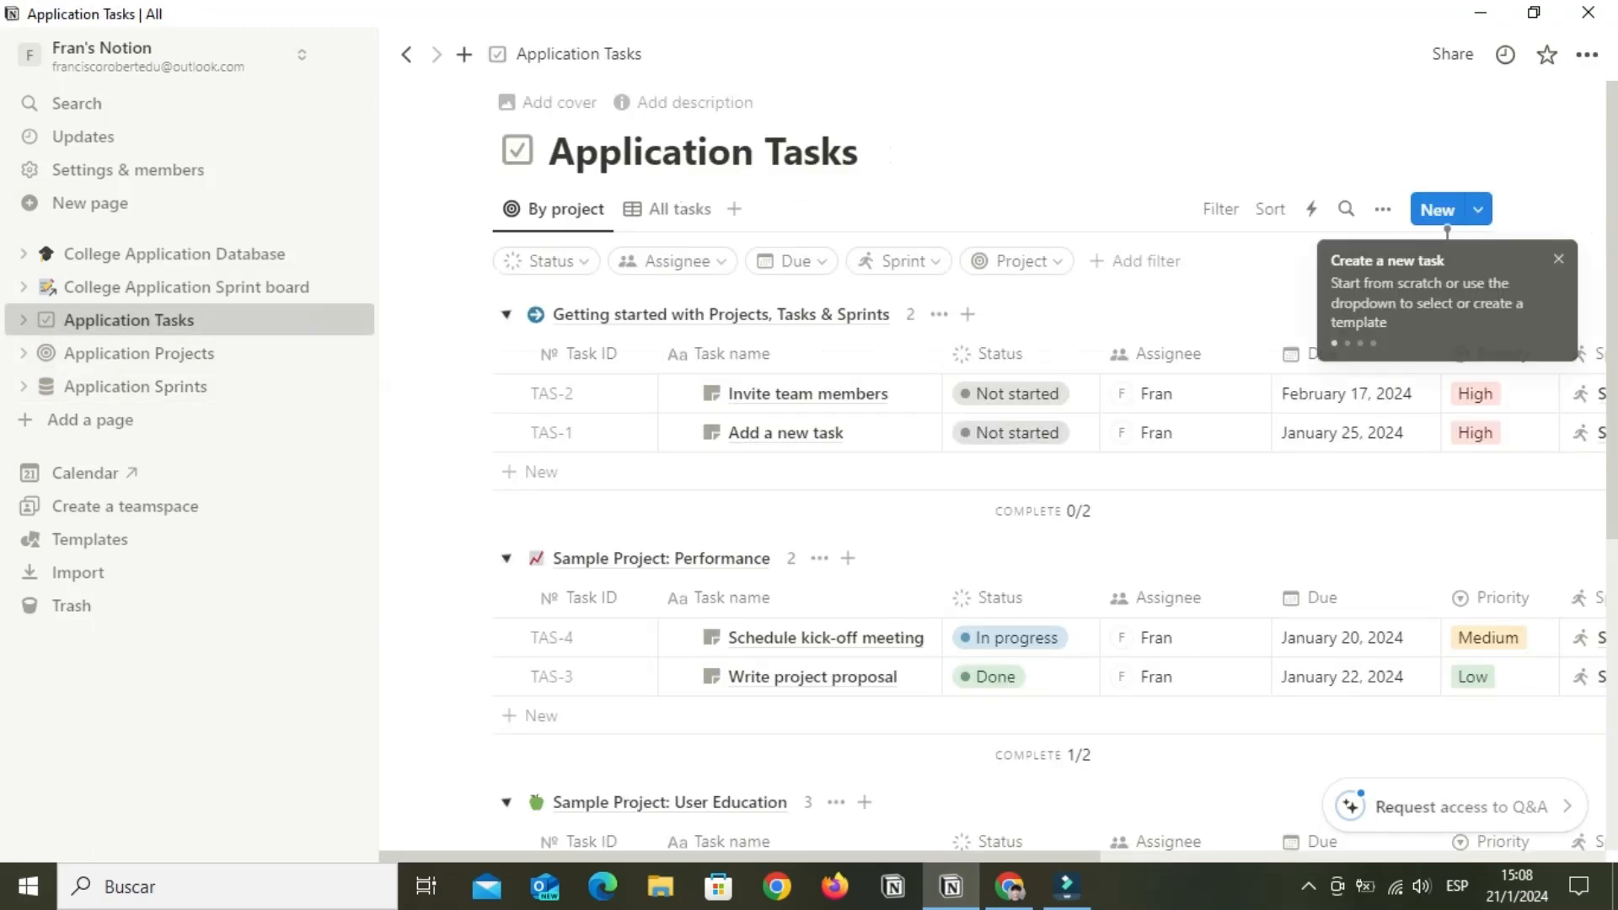
click(518, 151)
text(task)
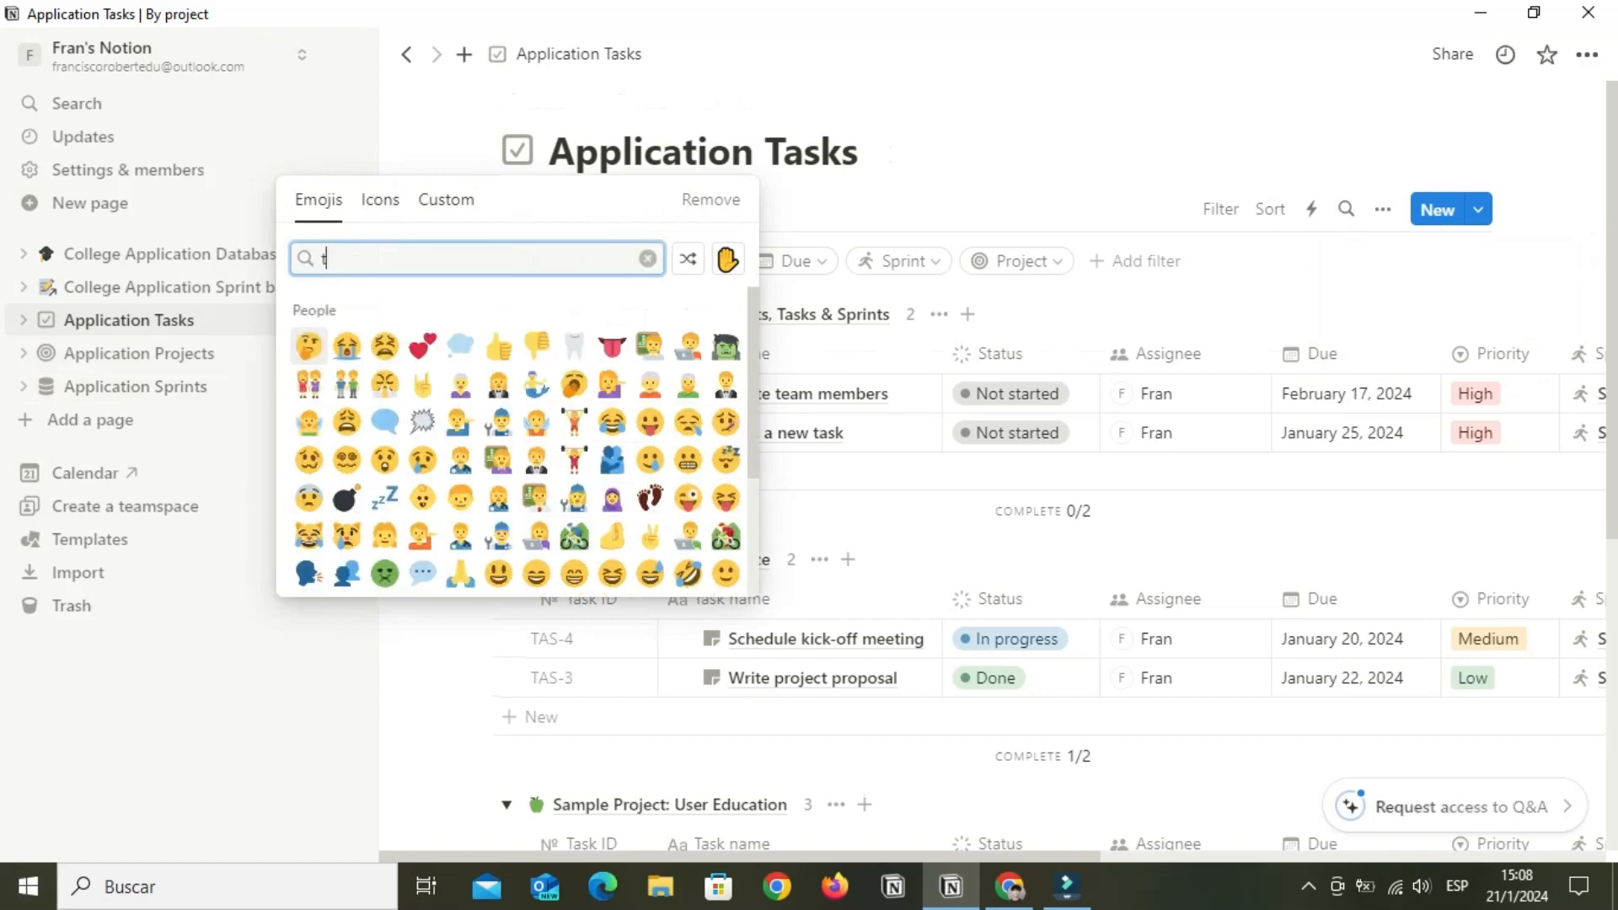
key(BackSpace)
key(BackSpace)
key(BackSpace)
key(BackSpace)
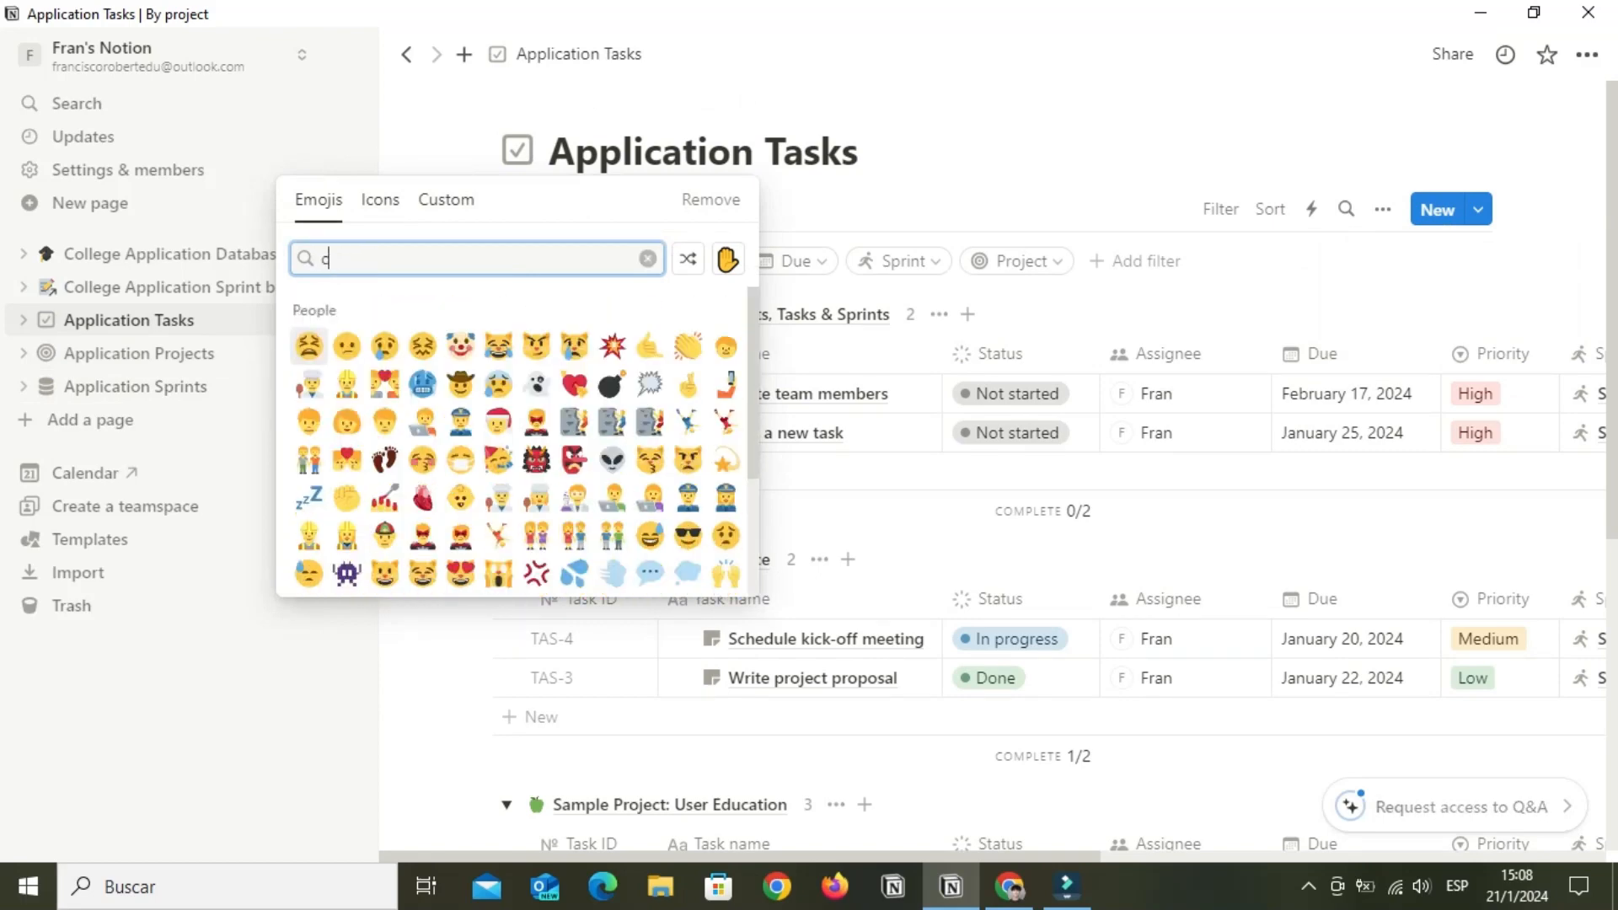
text(check)
click(308, 313)
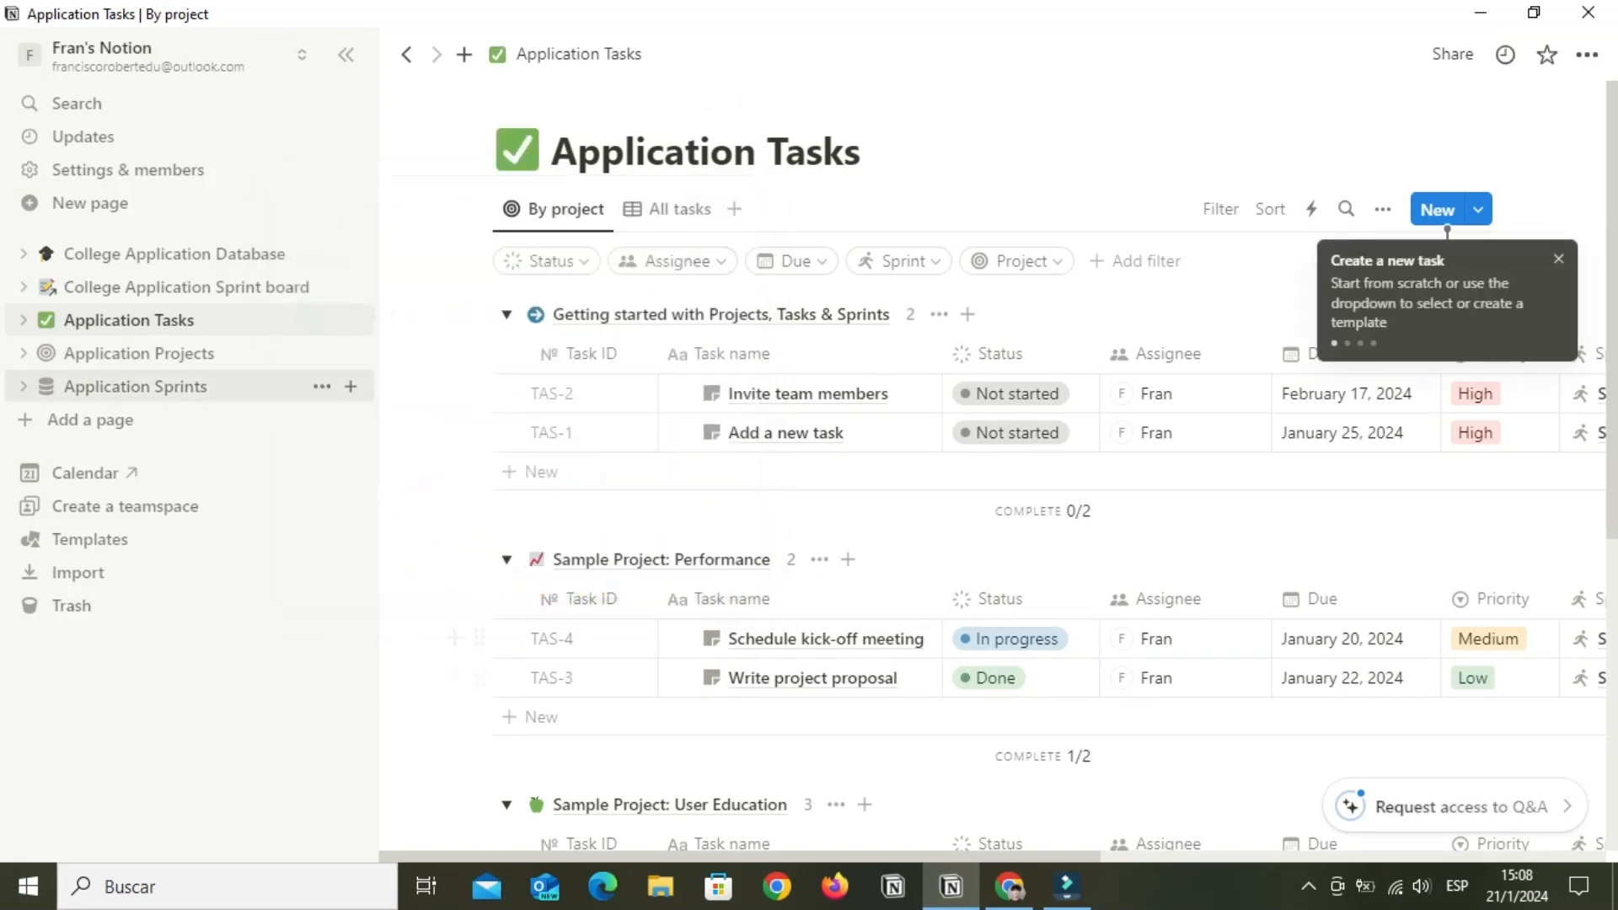
Rename "Sample Project: Performance" on the Application Projects page to "Common App Applications"
click(169, 354)
click(734, 393)
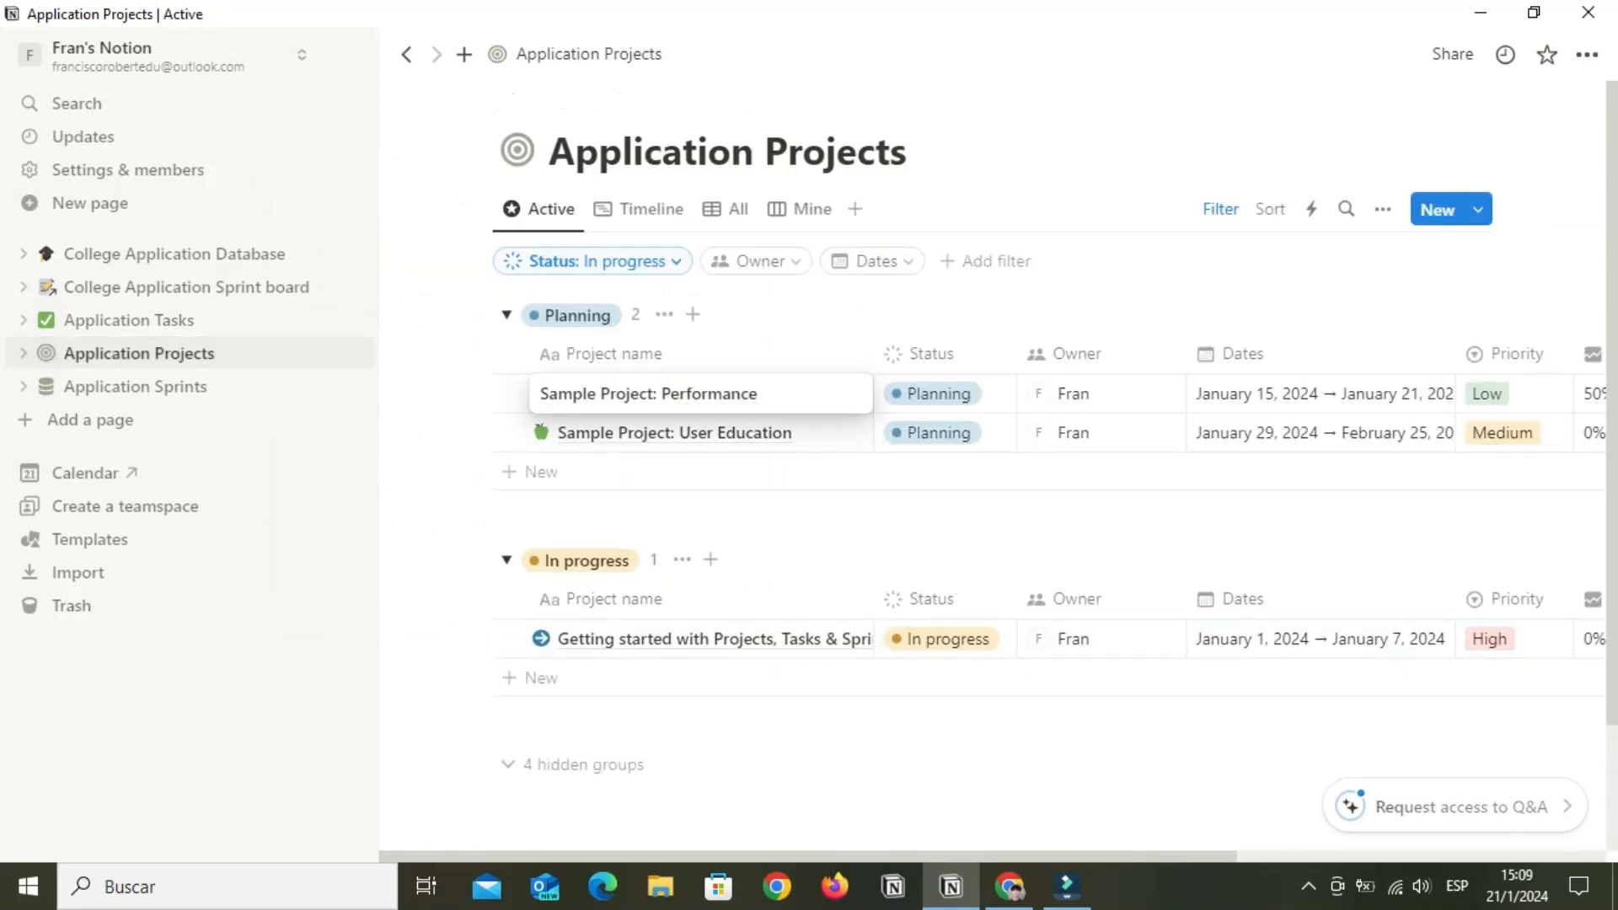
key(BackSpace)
key(BackSpace)
key(BackSpace)
key(BackSpace)
key(BackSpace)
key(BackSpace)
key(BackSpace)
key(BackSpace)
key(BackSpace)
key(BackSpace)
key(BackSpace)
key(BackSpace)
key(BackSpace)
key(BackSpace)
key(BackSpace)
key(BackSpace)
key(BackSpace)
key(BackSpace)
key(BackSpace)
key(BackSpace)
text(Common App Applications)
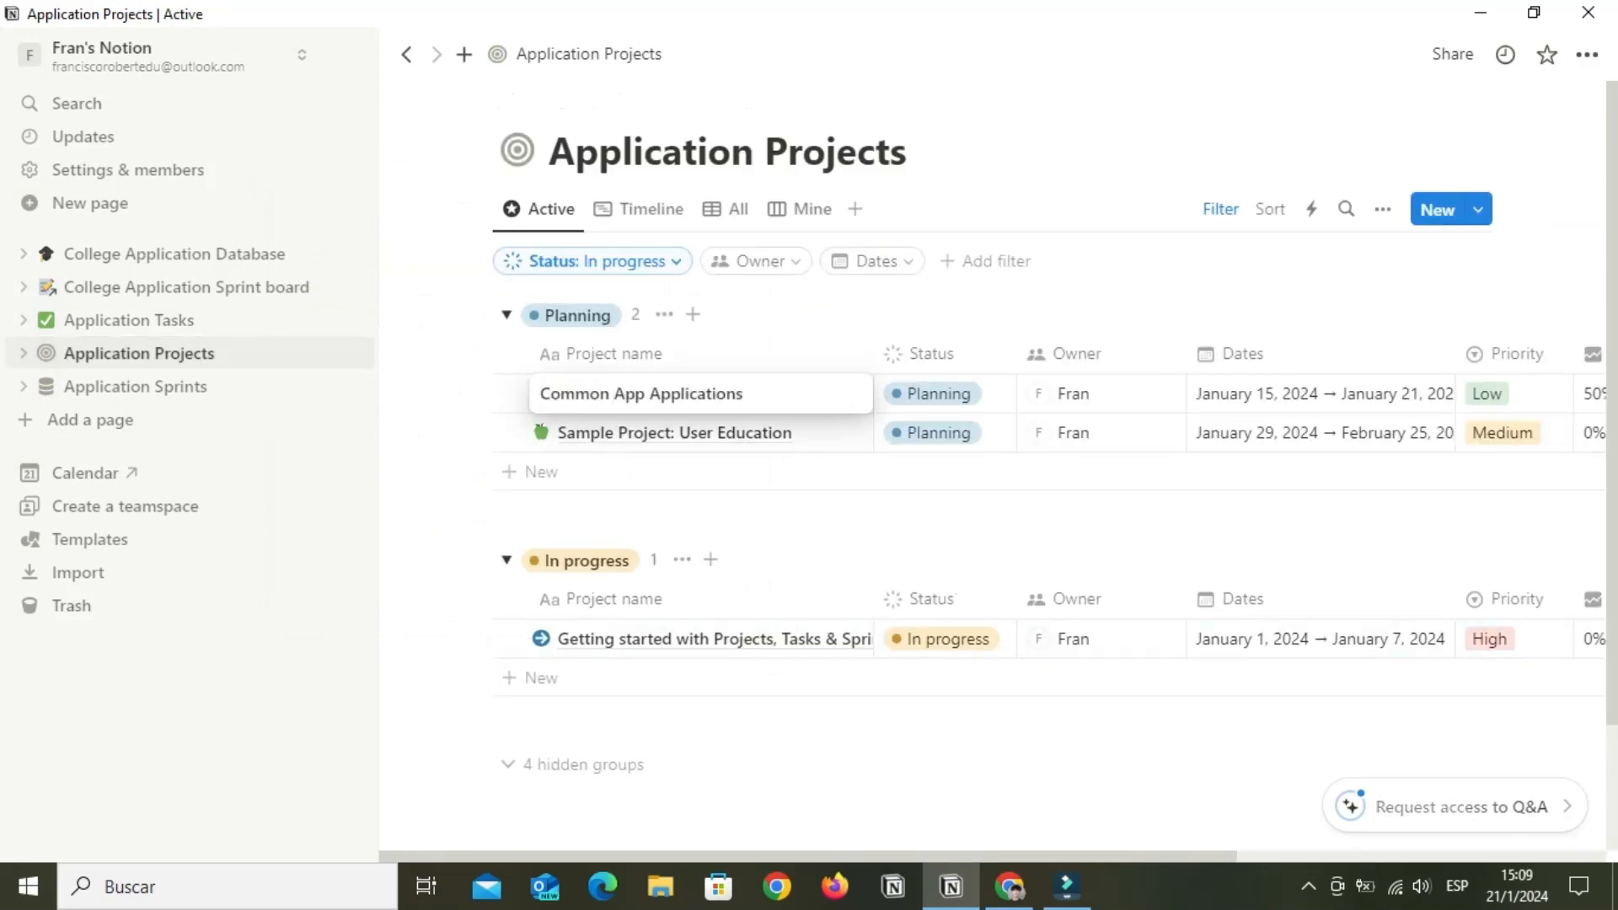
key(Return)
Rename "Sample Project: User Education" to "Financial Aid Applications"
click(733, 433)
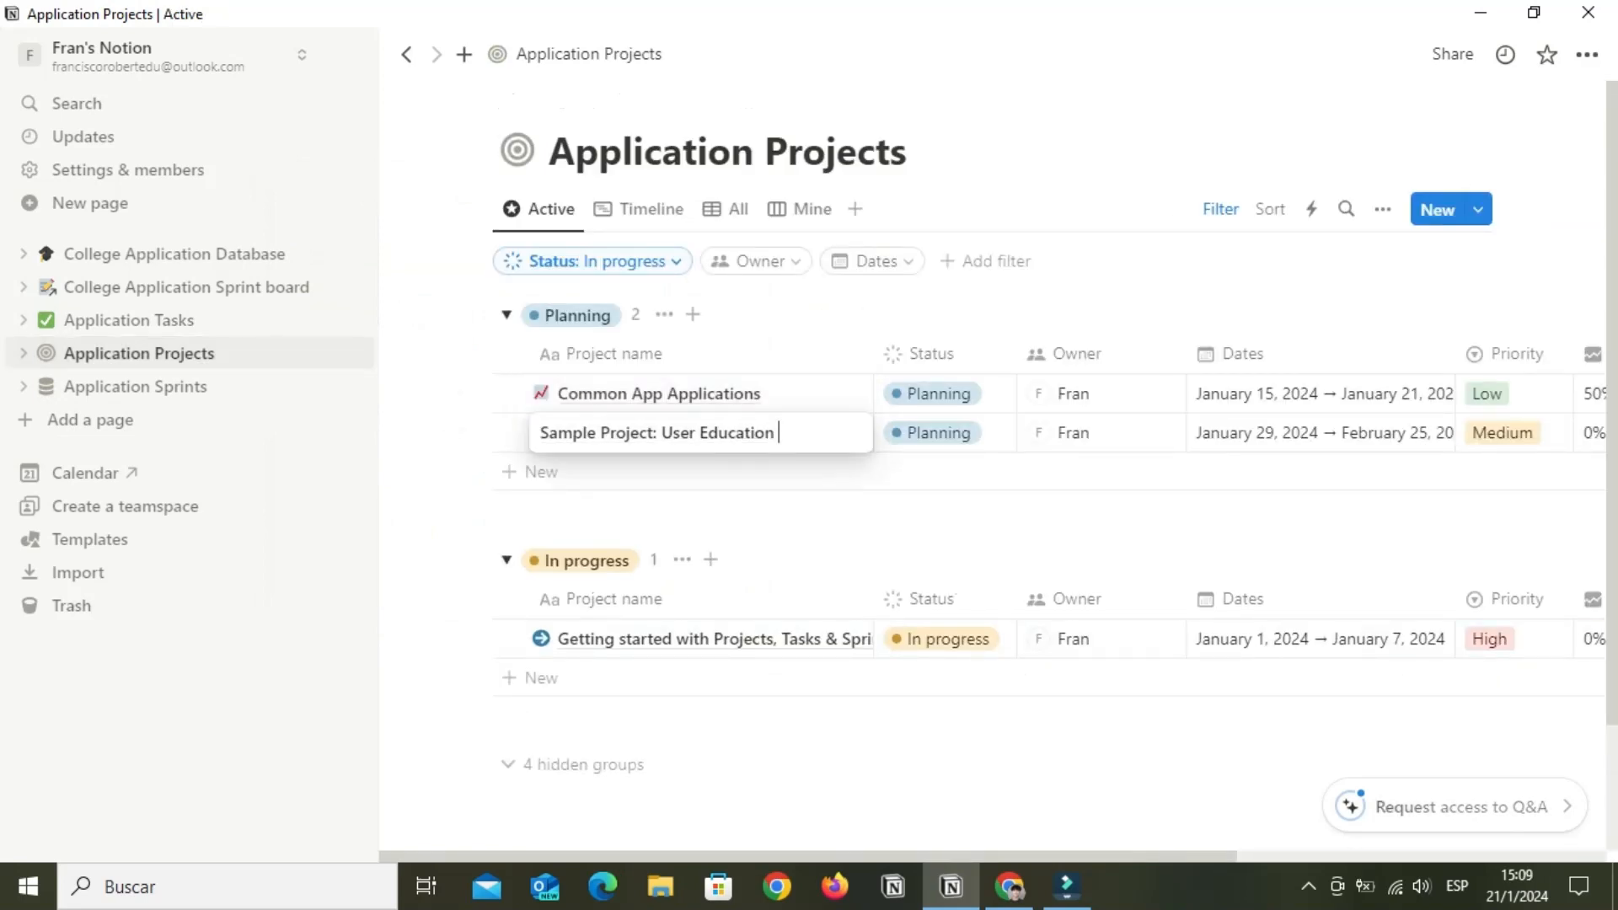
key(BackSpace)
key(BackSpace)
key(BackSpace)
key(BackSpace)
key(BackSpace)
key(BackSpace)
key(BackSpace)
key(BackSpace)
key(BackSpace)
key(BackSpace)
key(BackSpace)
key(BackSpace)
key(BackSpace)
key(BackSpace)
key(BackSpace)
key(BackSpace)
key(BackSpace)
key(BackSpace)
key(BackSpace)
key(BackSpace)
text(Financial Aid Applications)
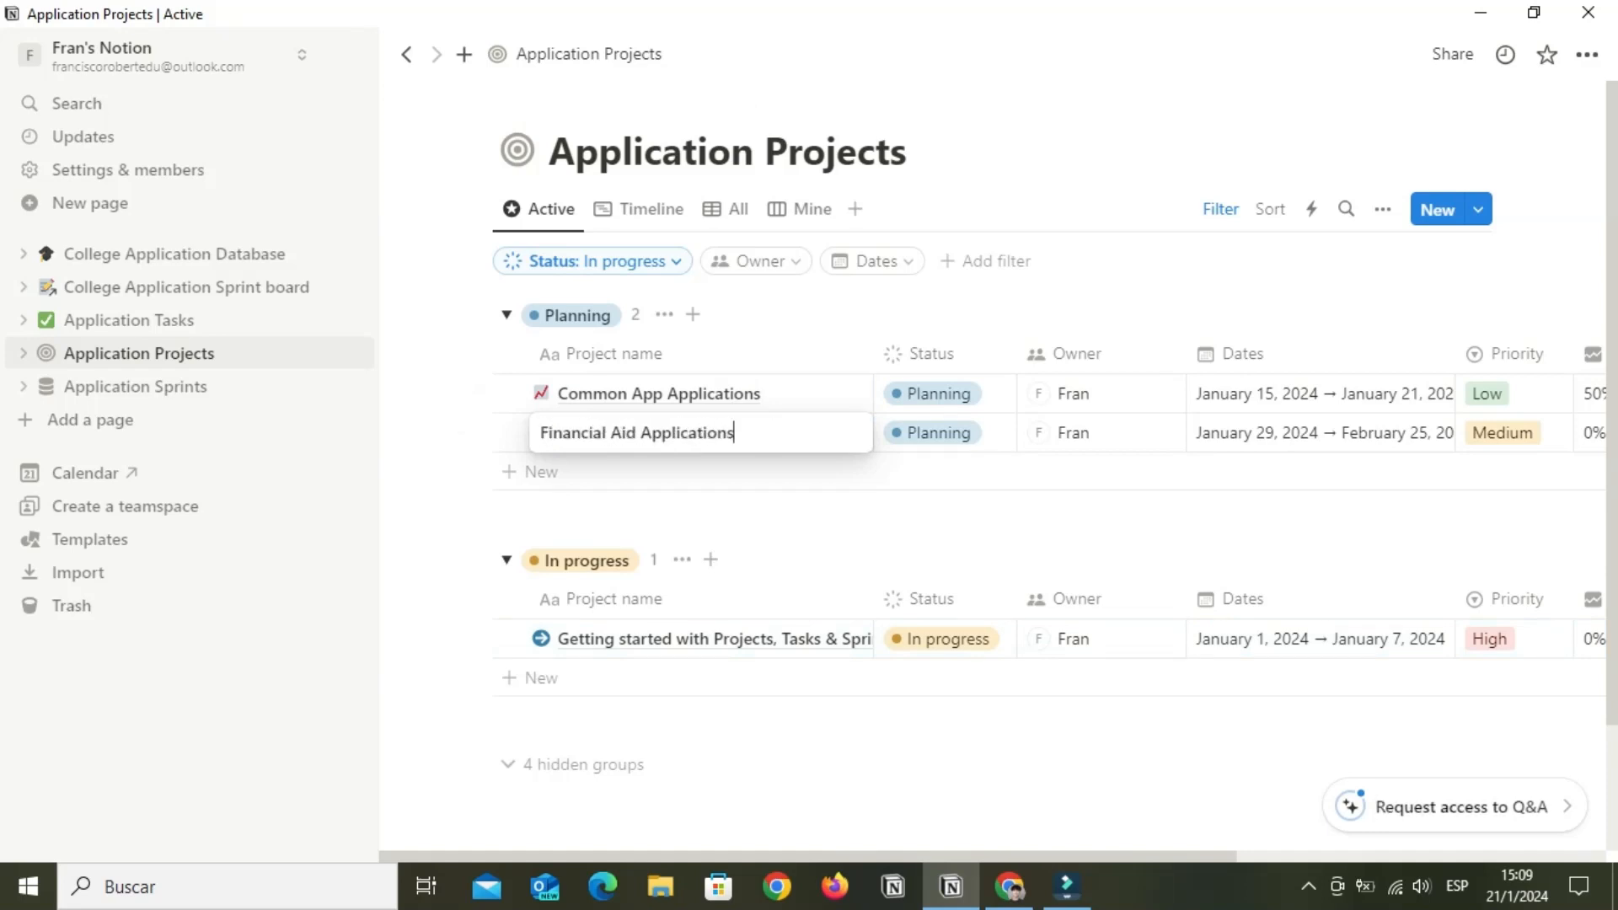
key(Return)
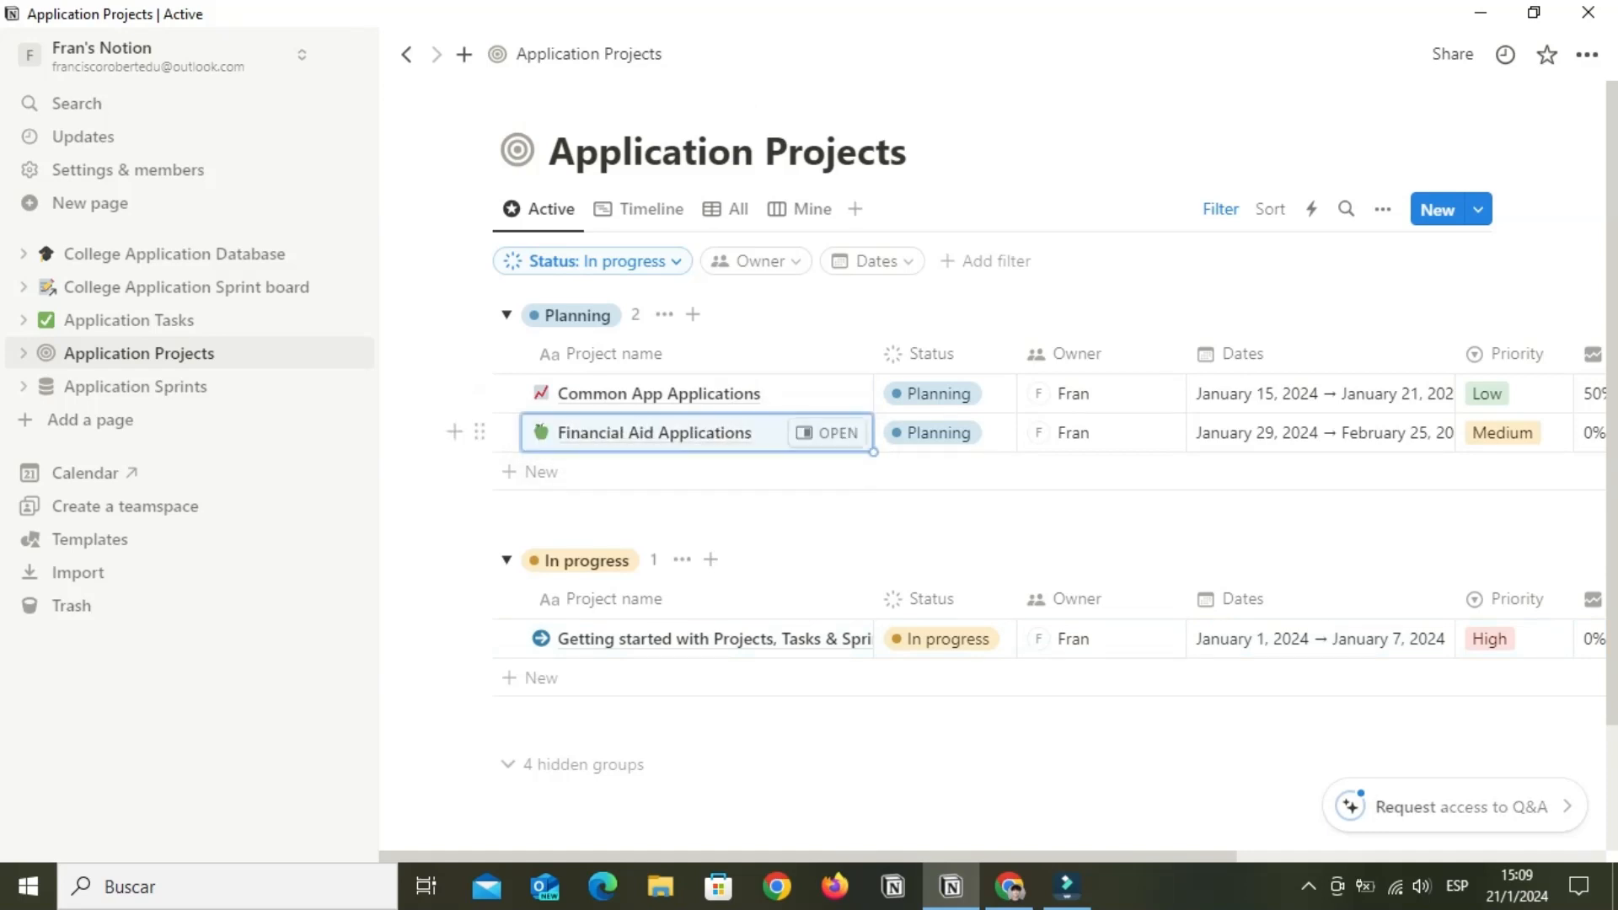
Change the icon of the Financial Aid Applications project to the money with wings emoji
click(540, 431)
text(mone)
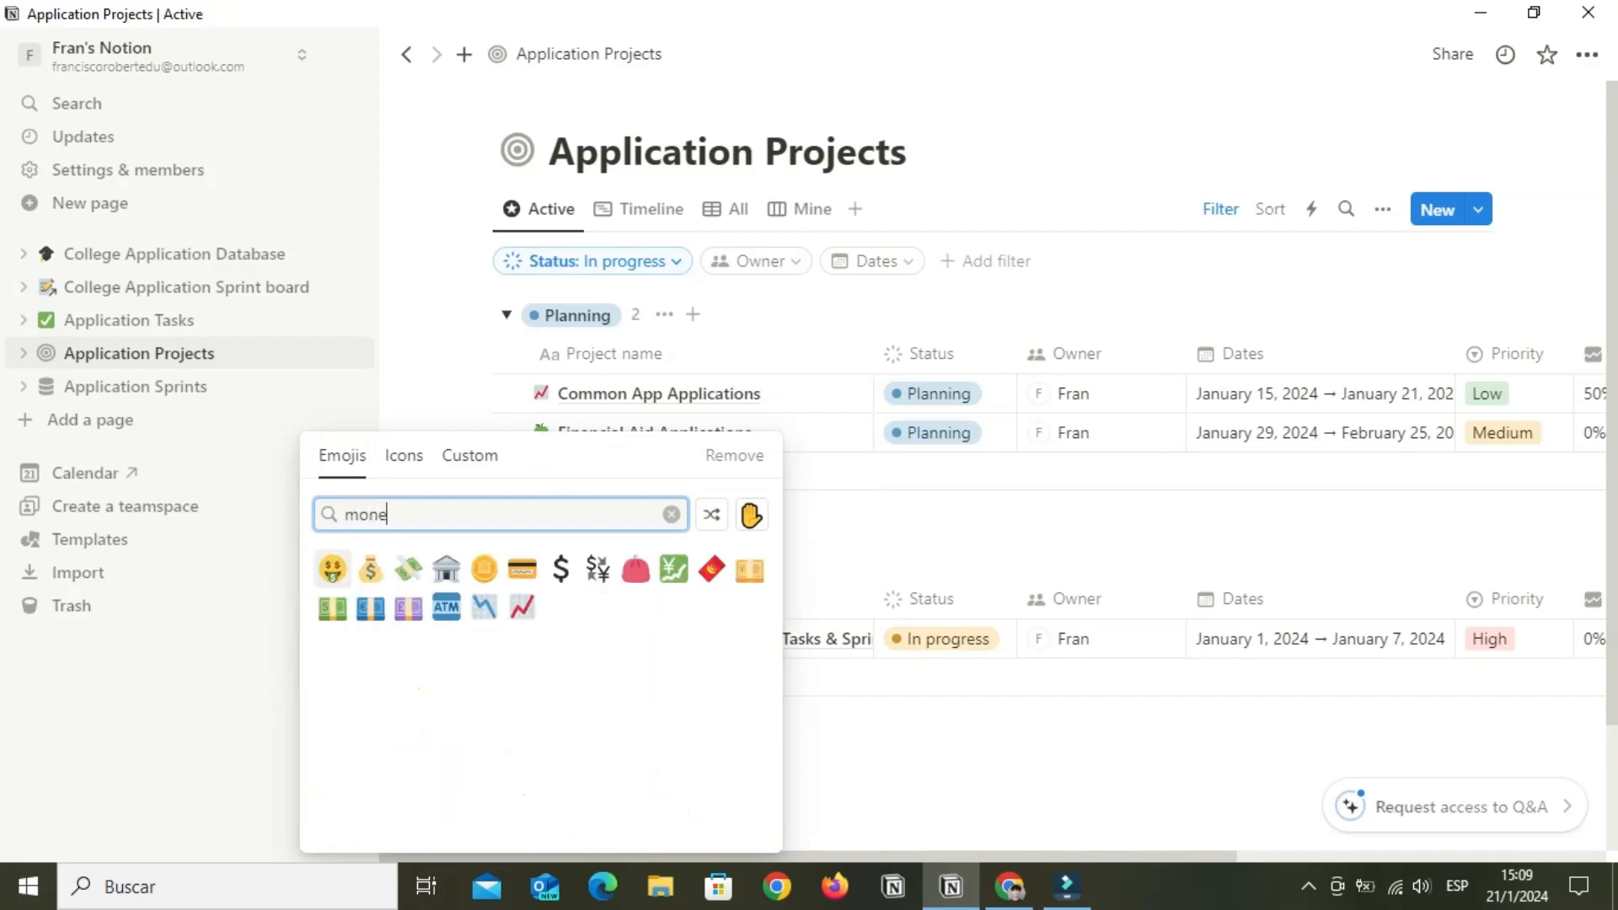
click(408, 569)
Change the icon of the Common App Applications project to the light skin tone writing hand emoji
click(540, 394)
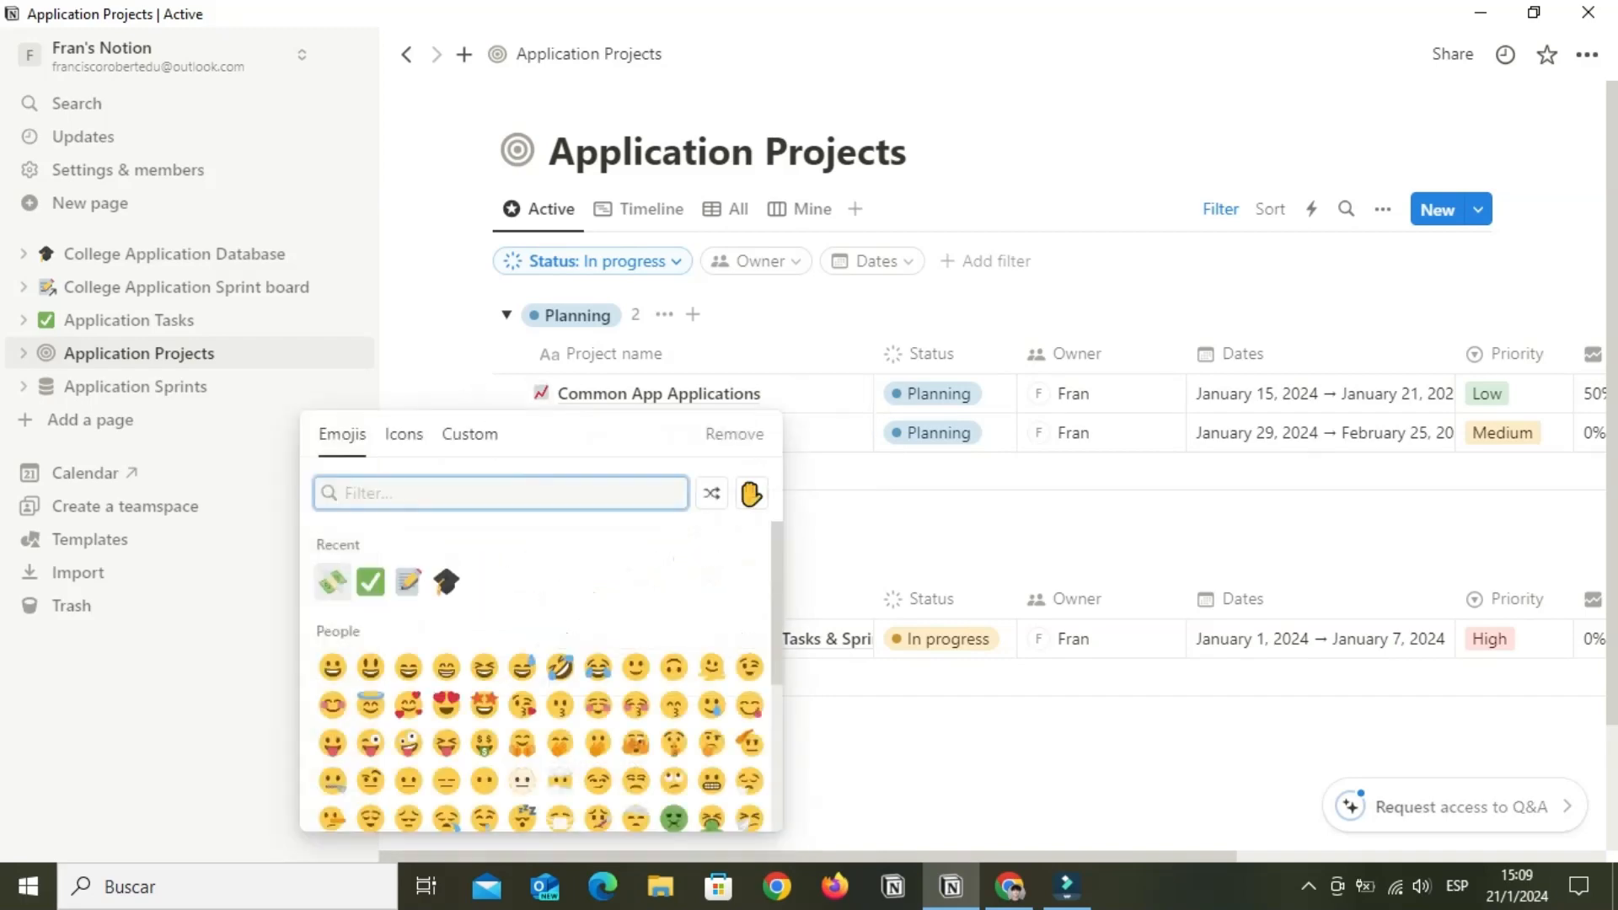
text(writi)
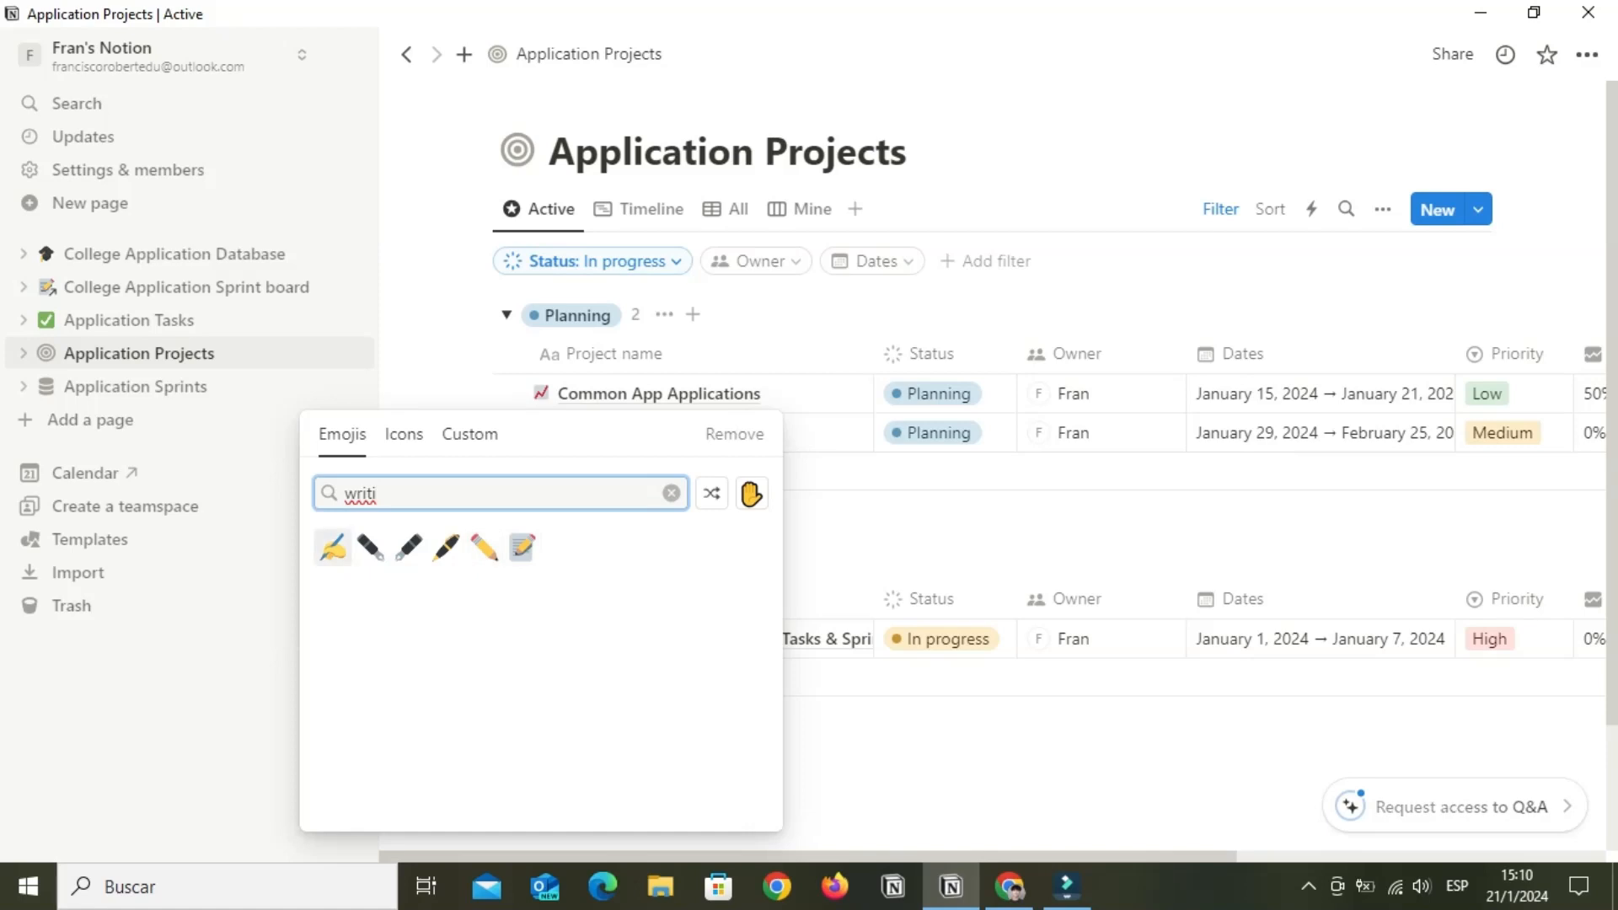
click(333, 547)
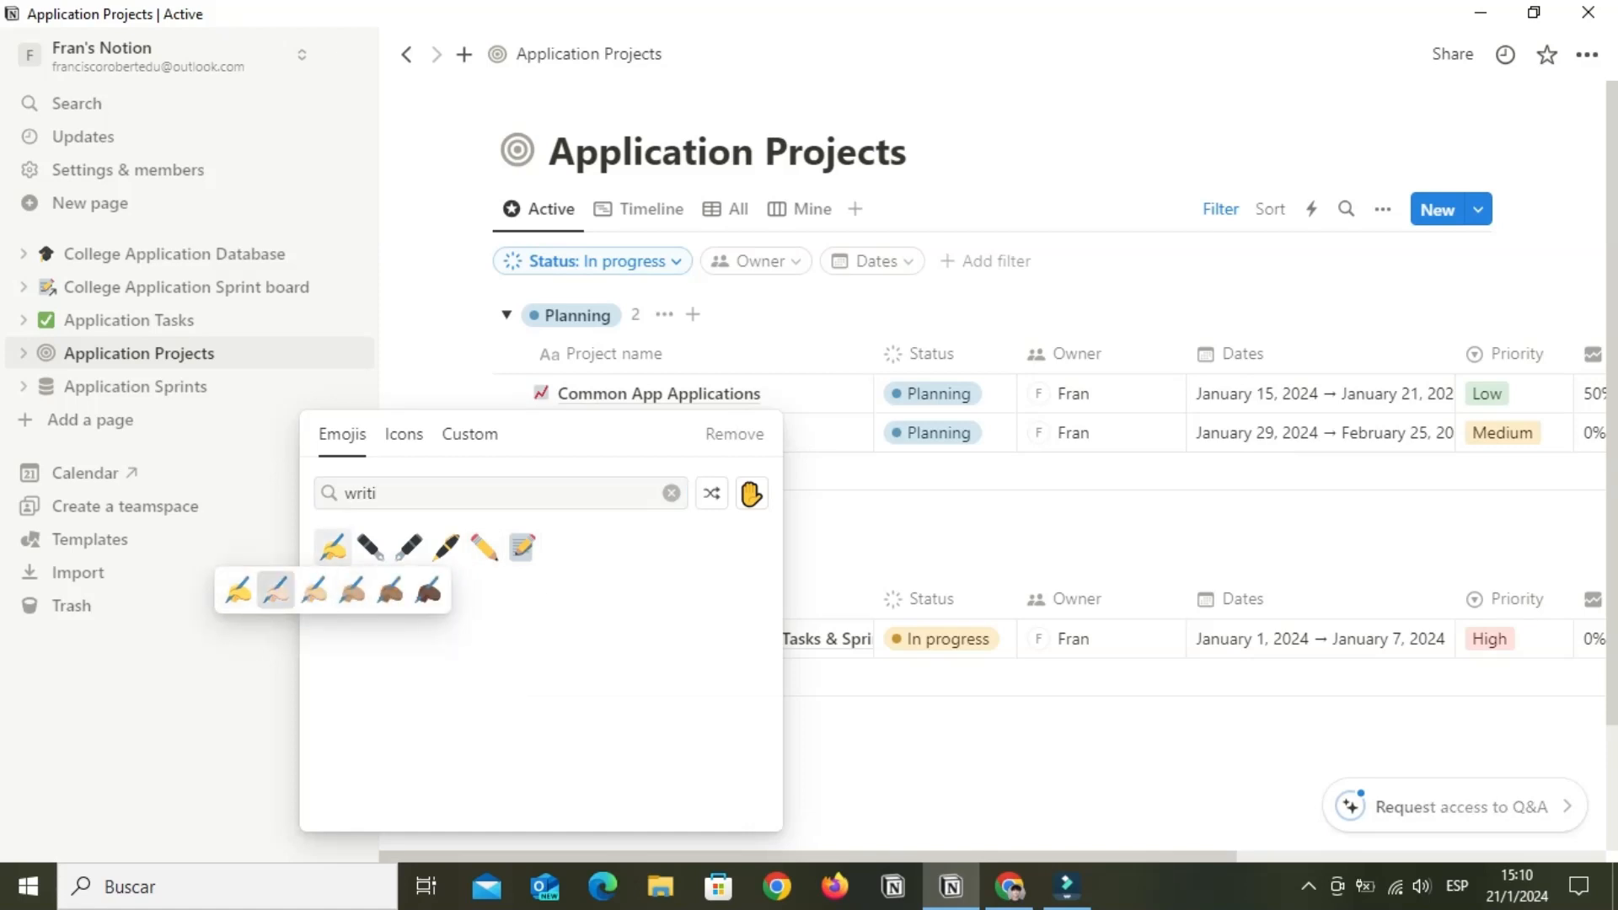
click(276, 590)
Delete the "Getting started with Projects, Tasks & Sprints" project from the In progress group
click(482, 639)
click(217, 385)
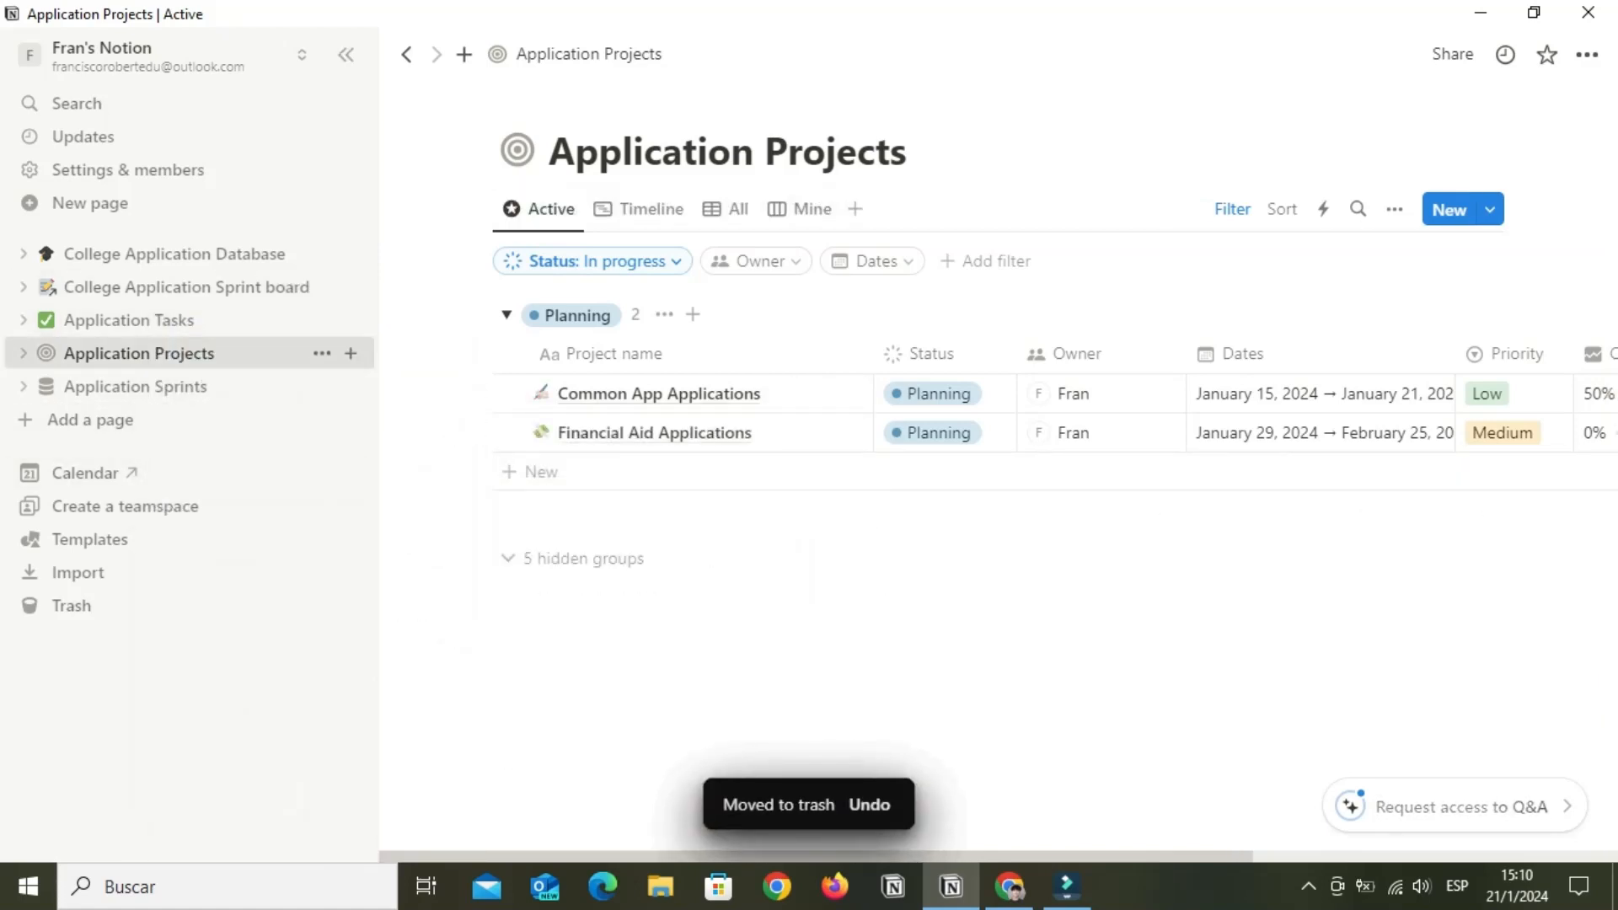
In Application Sprints, rename Sprint 1 as "Sprint 1 Common App Applications"
click(135, 386)
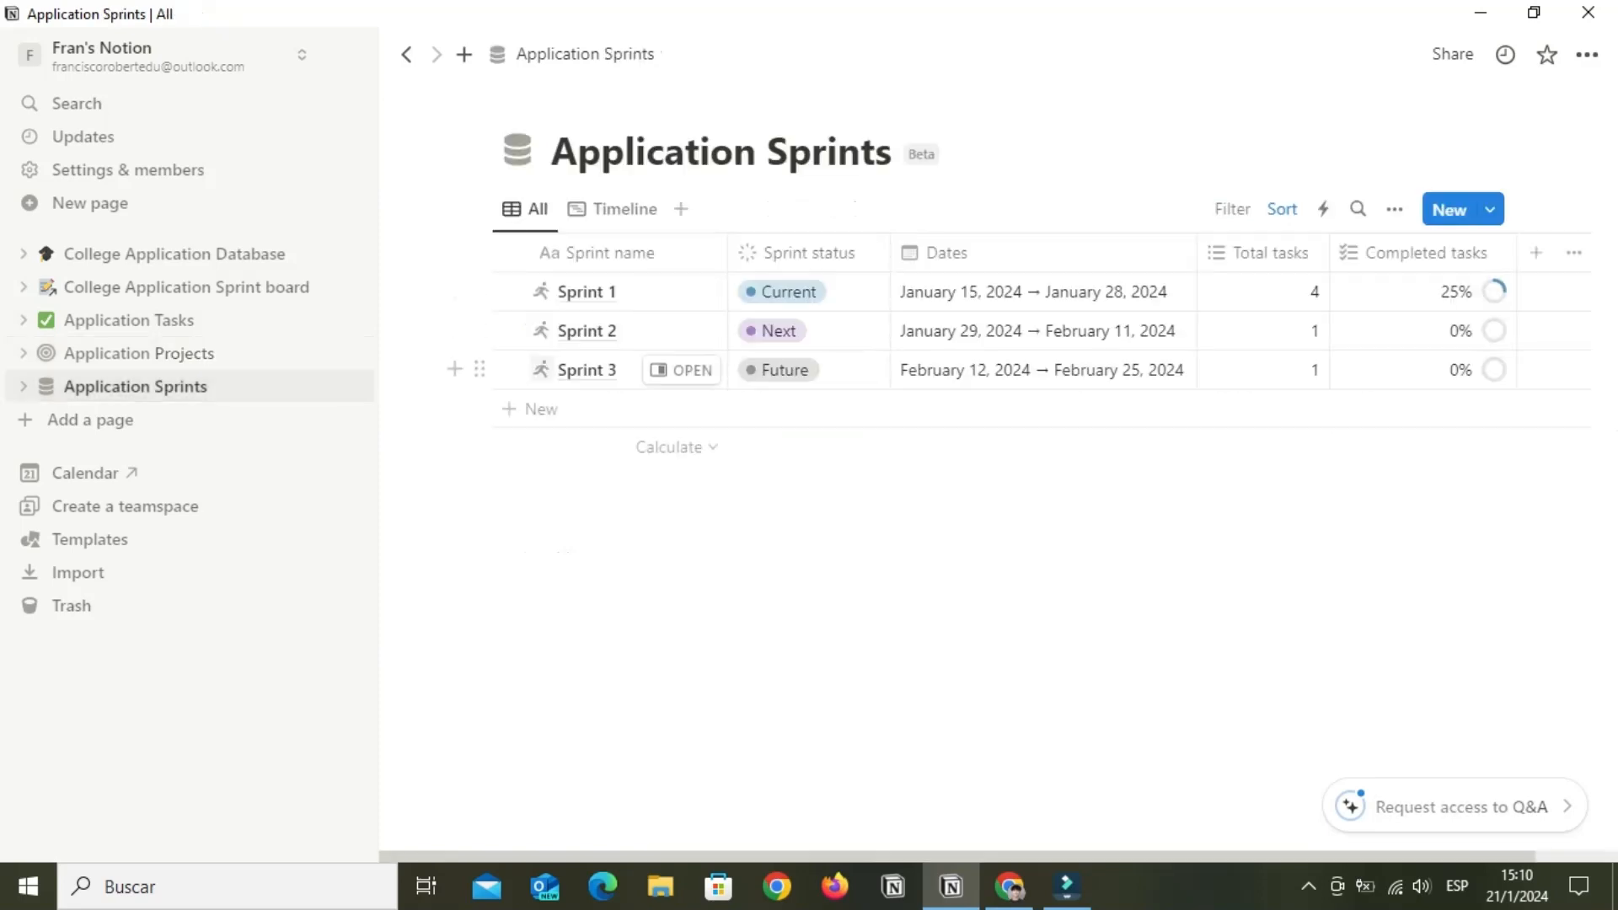
click(681, 291)
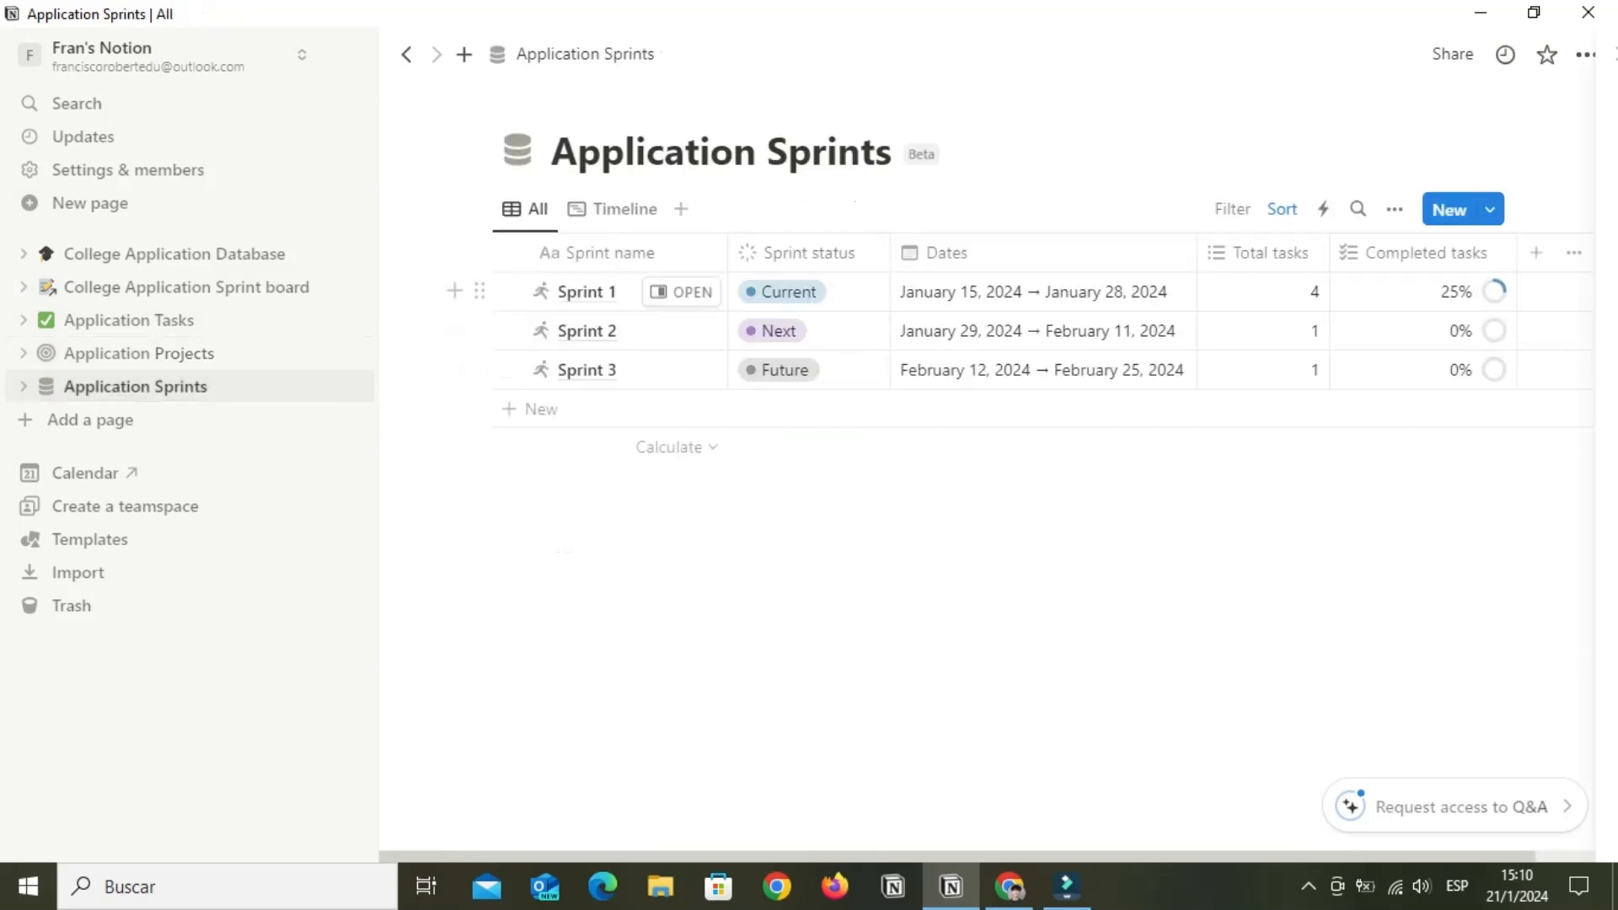
text(Common App App)
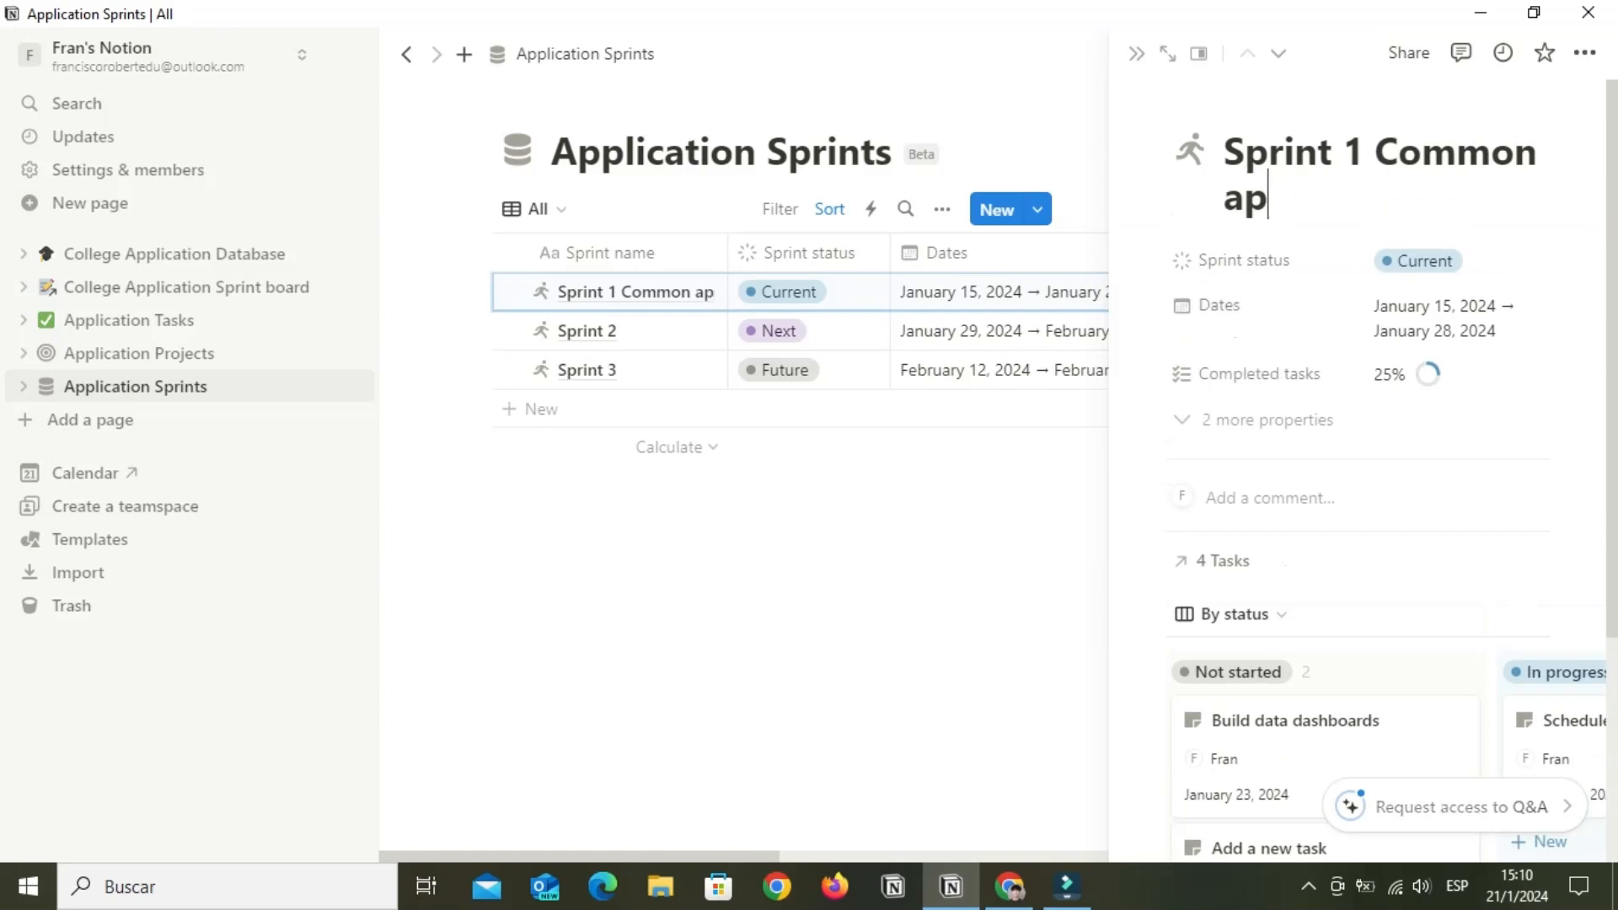
text(lications)
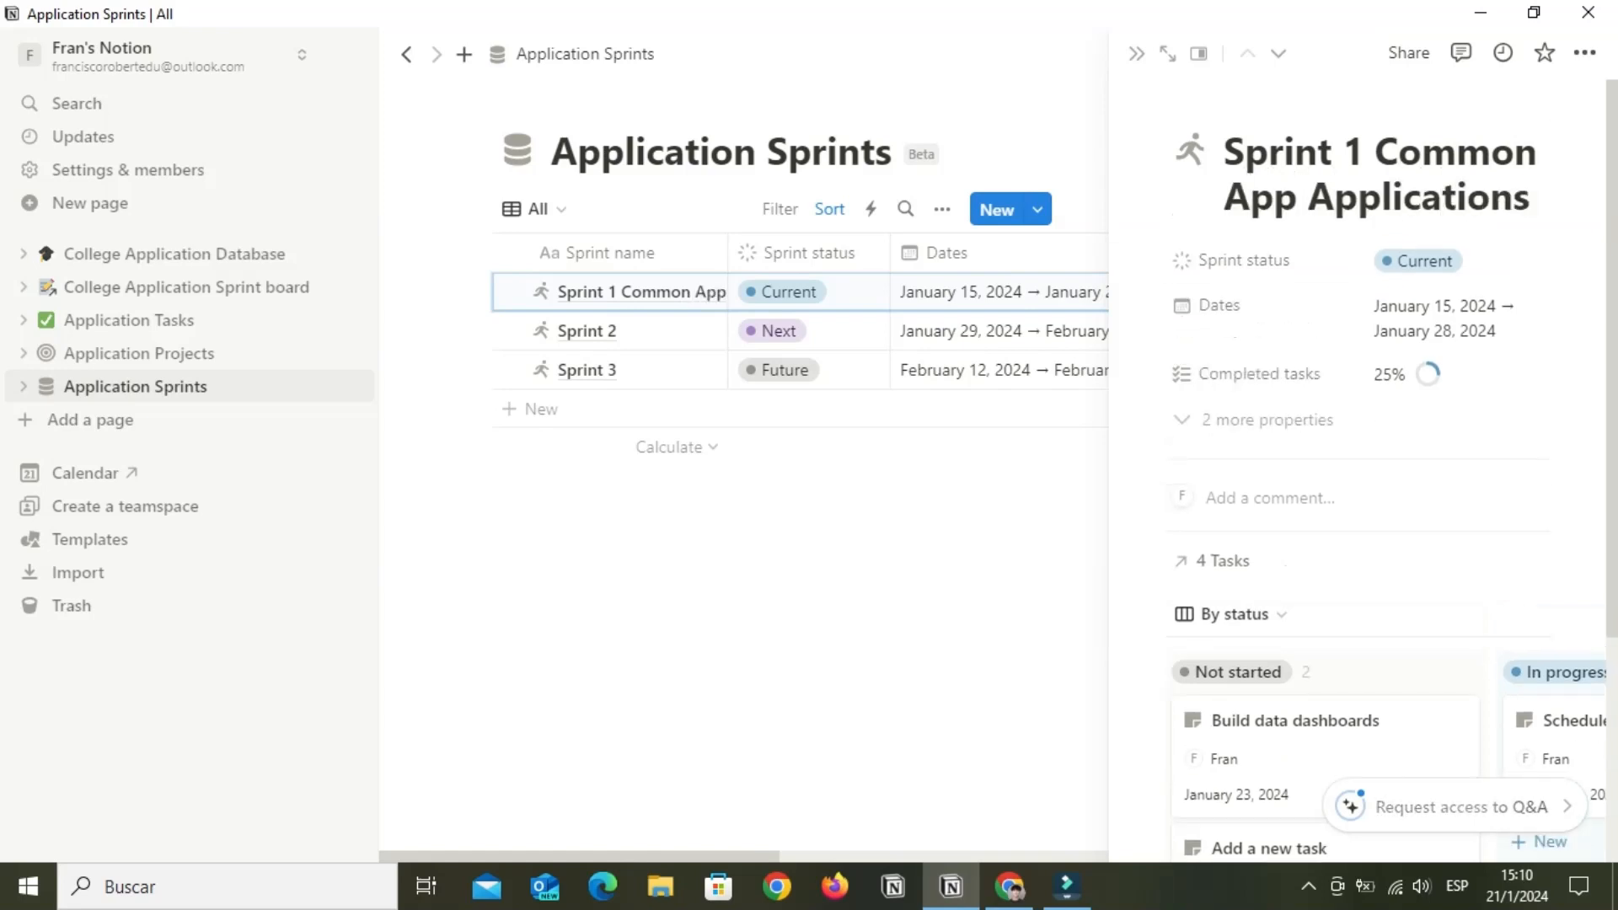
click(1011, 293)
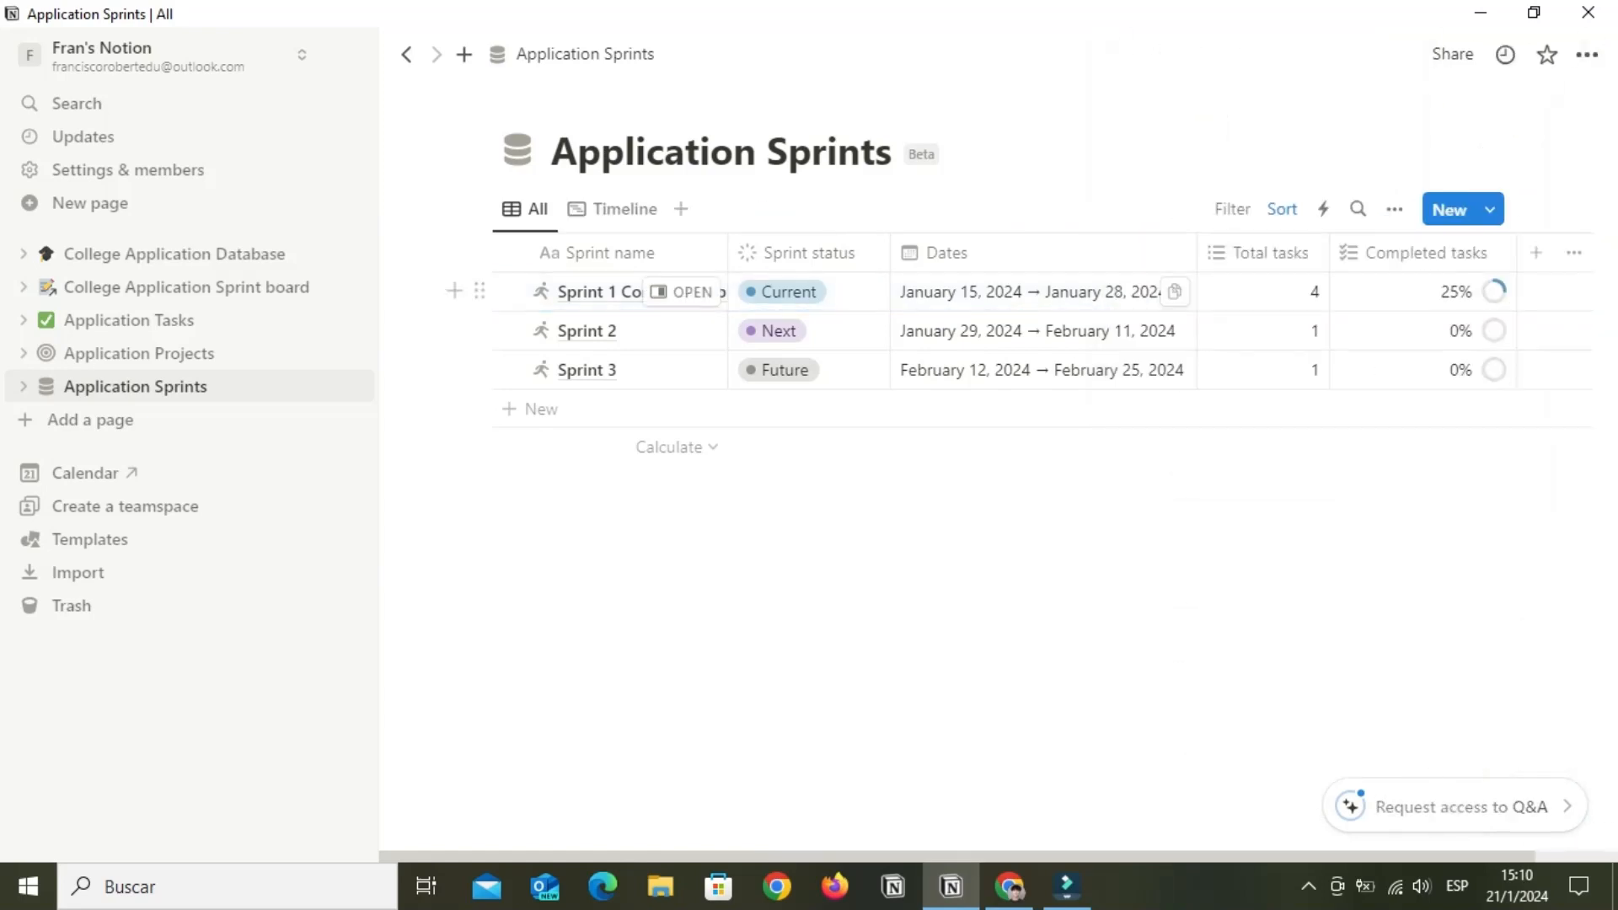
Set Sprint 1's dates from August 1, 2023 to January 5, 2024
click(1012, 294)
click(1133, 280)
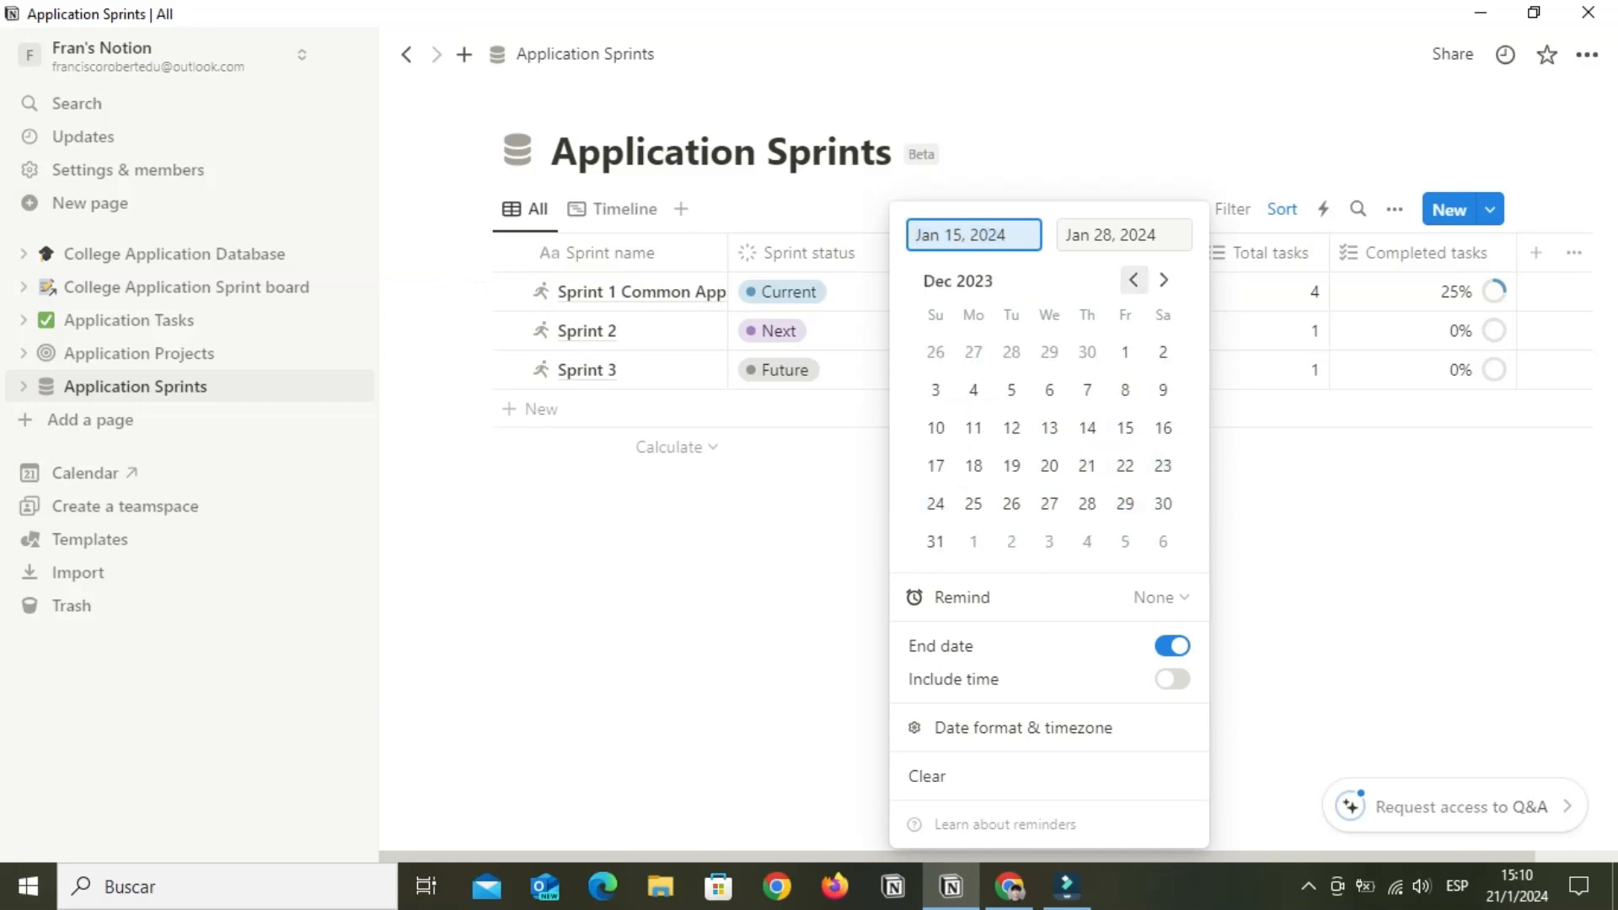
click(1133, 280)
click(1133, 280)
click(1134, 280)
click(1134, 280)
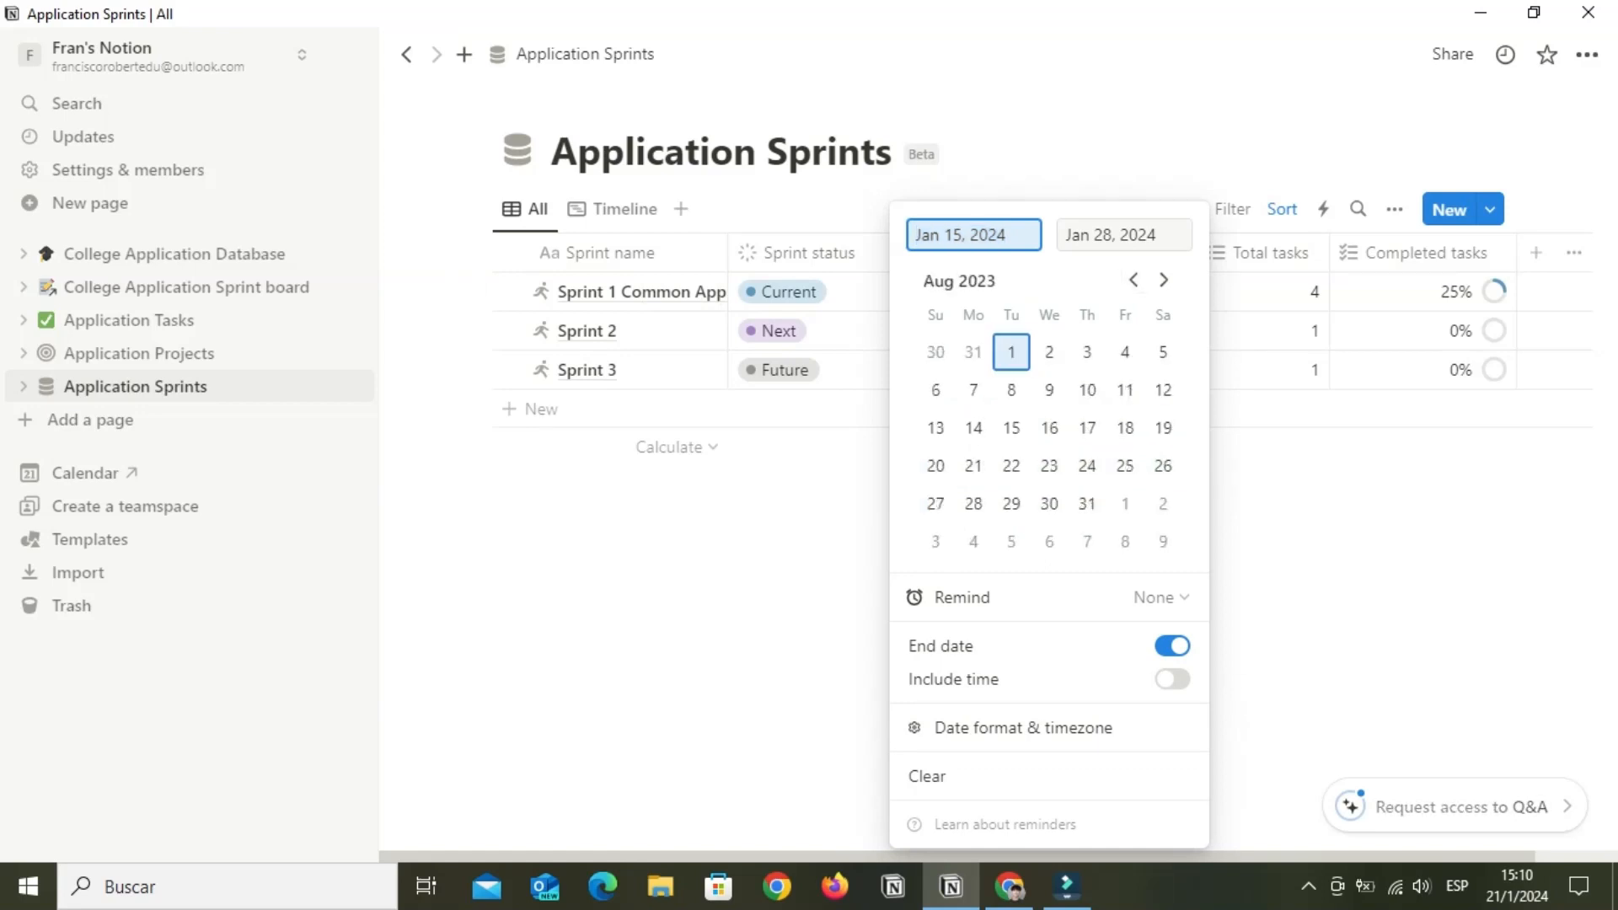
click(1012, 352)
click(1163, 280)
click(1163, 280)
click(1163, 280)
click(1163, 280)
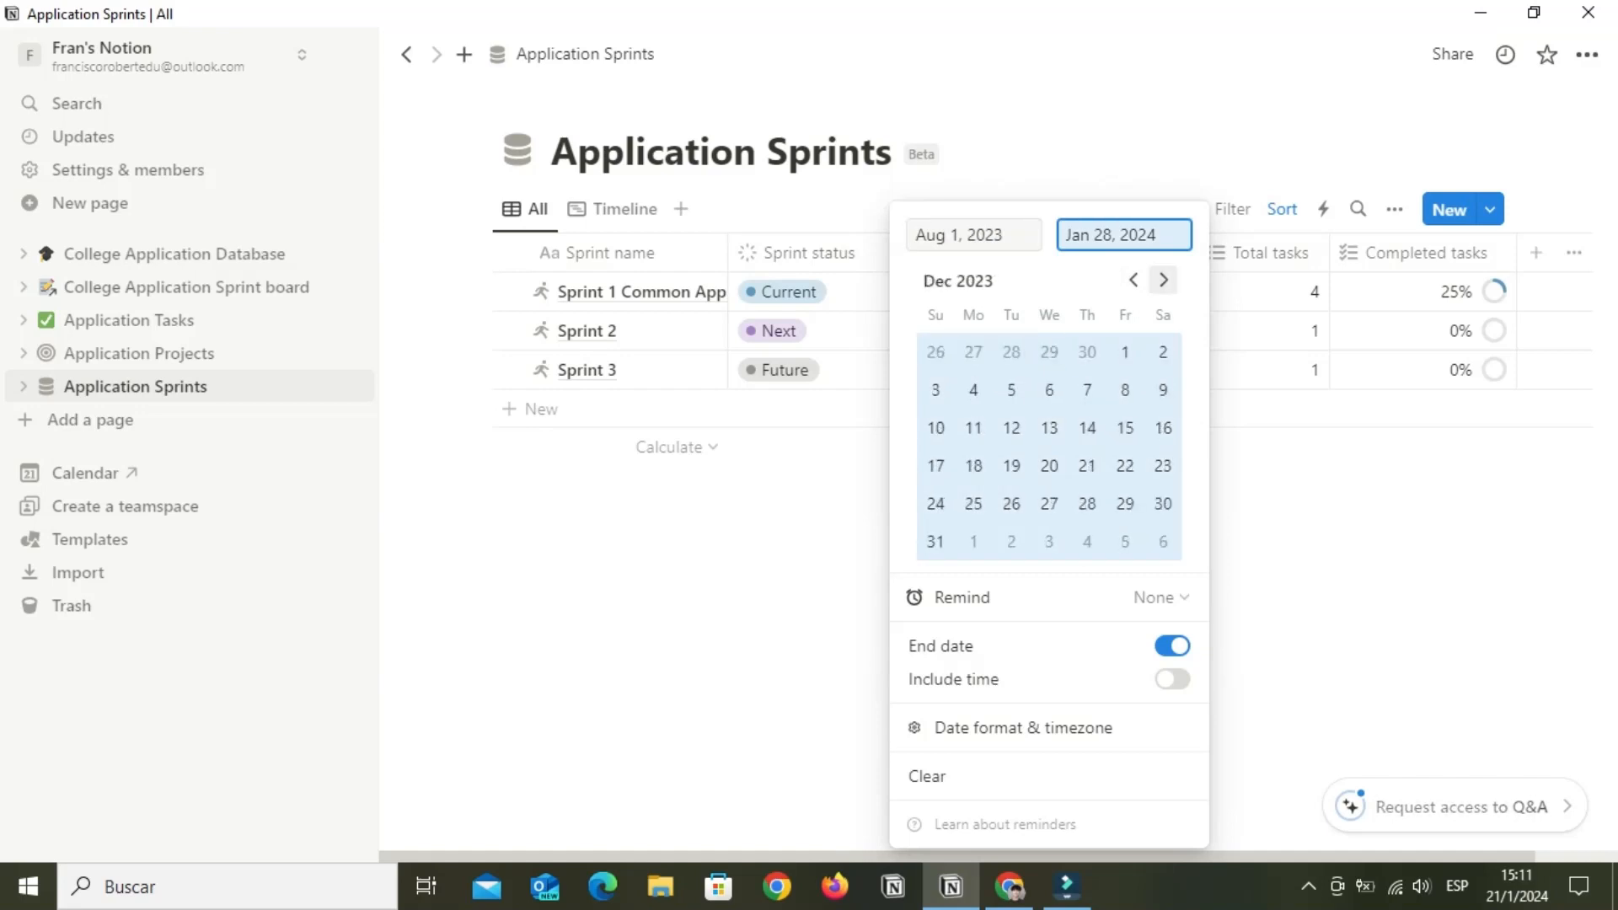
click(1164, 280)
click(1125, 352)
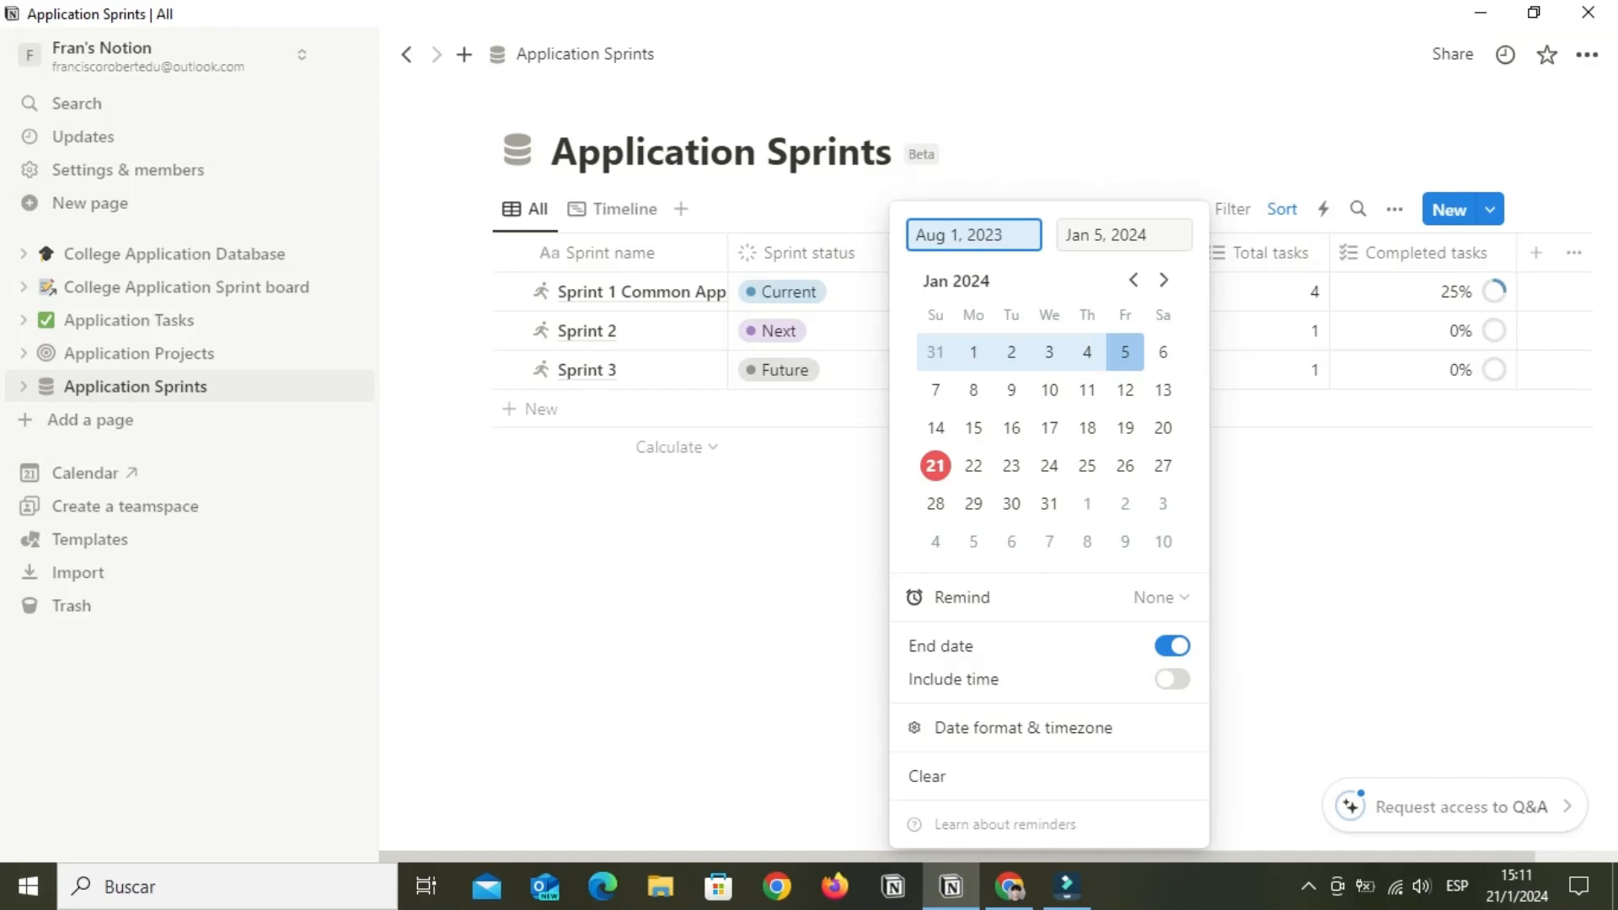
Try August 1, 2024 as Sprint 1's start date, and set its end date to January 5, 2025
key(Escape)
key(Return)
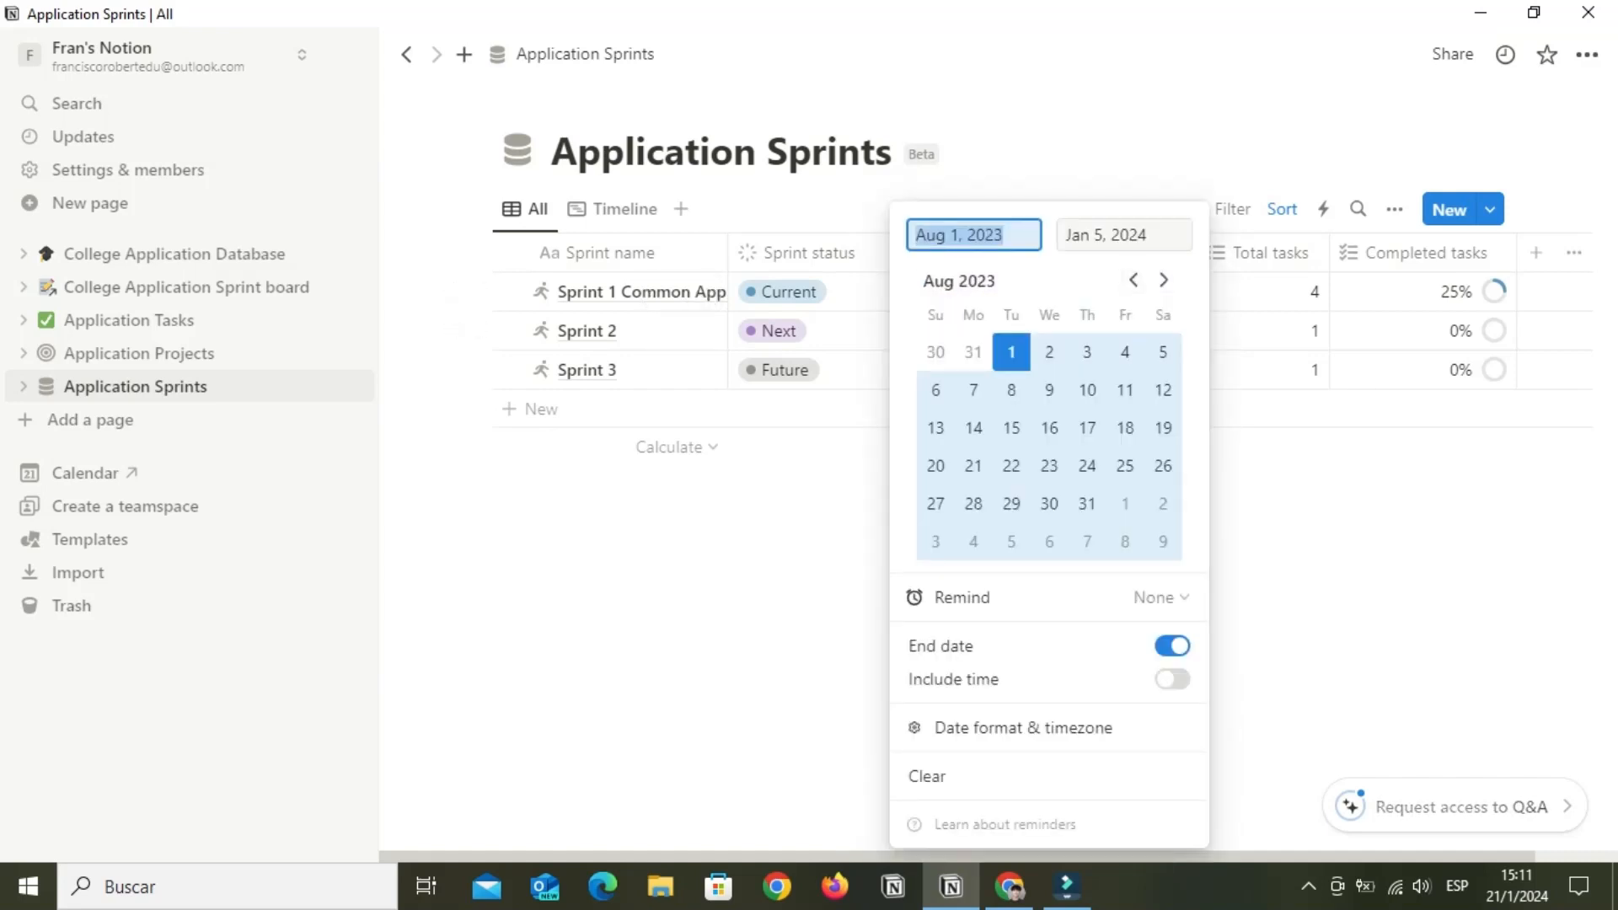
click(973, 235)
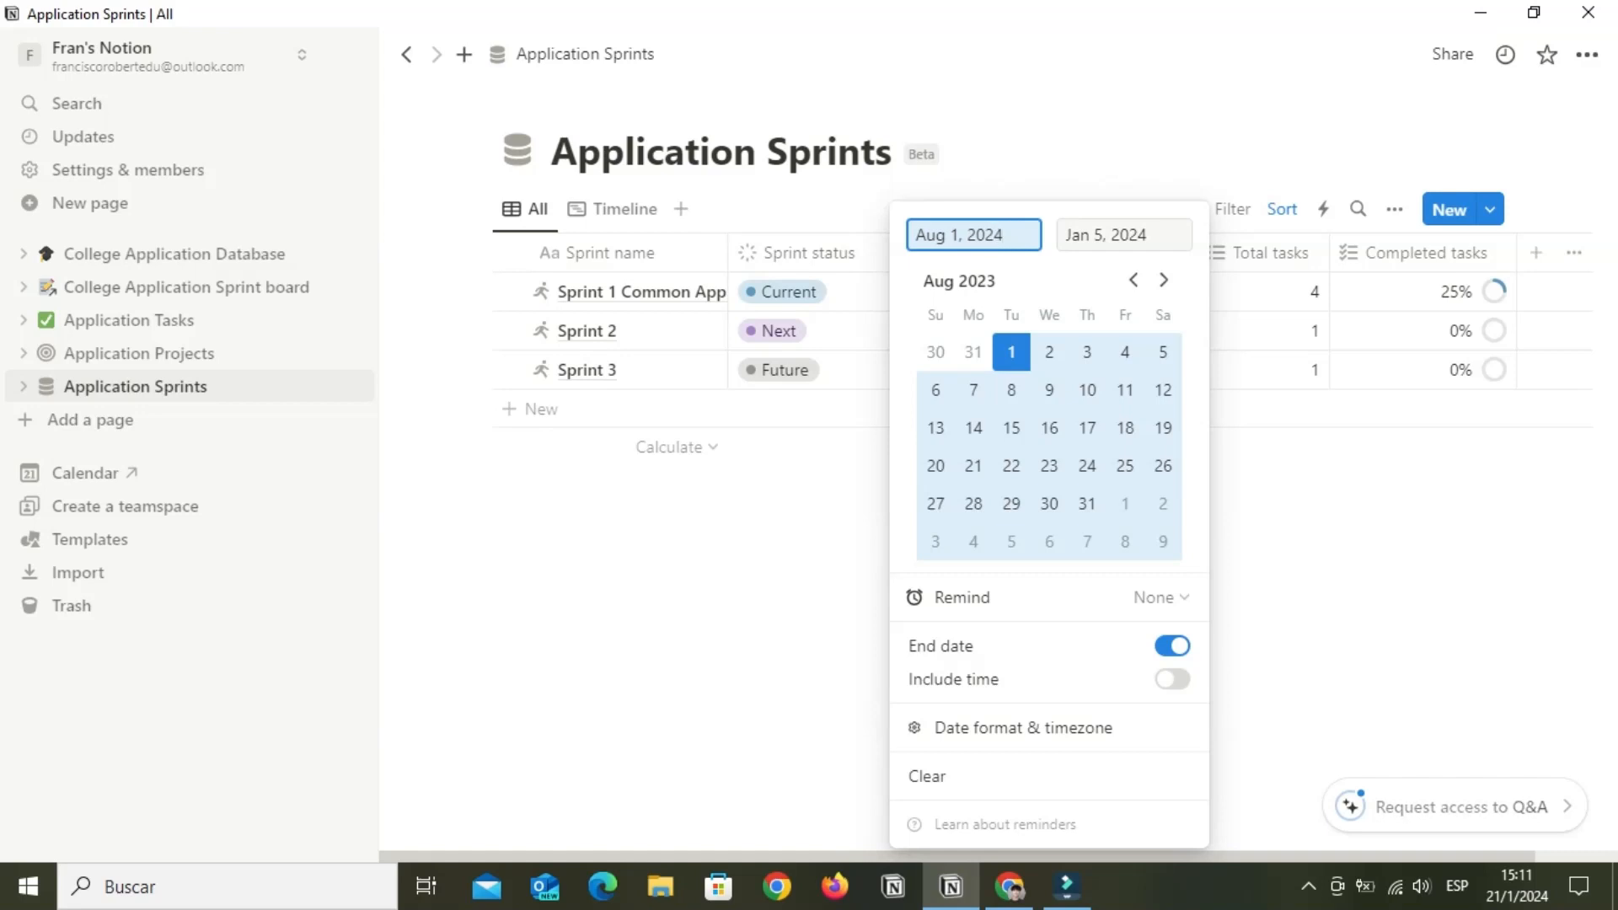
key(Tab)
text(5)
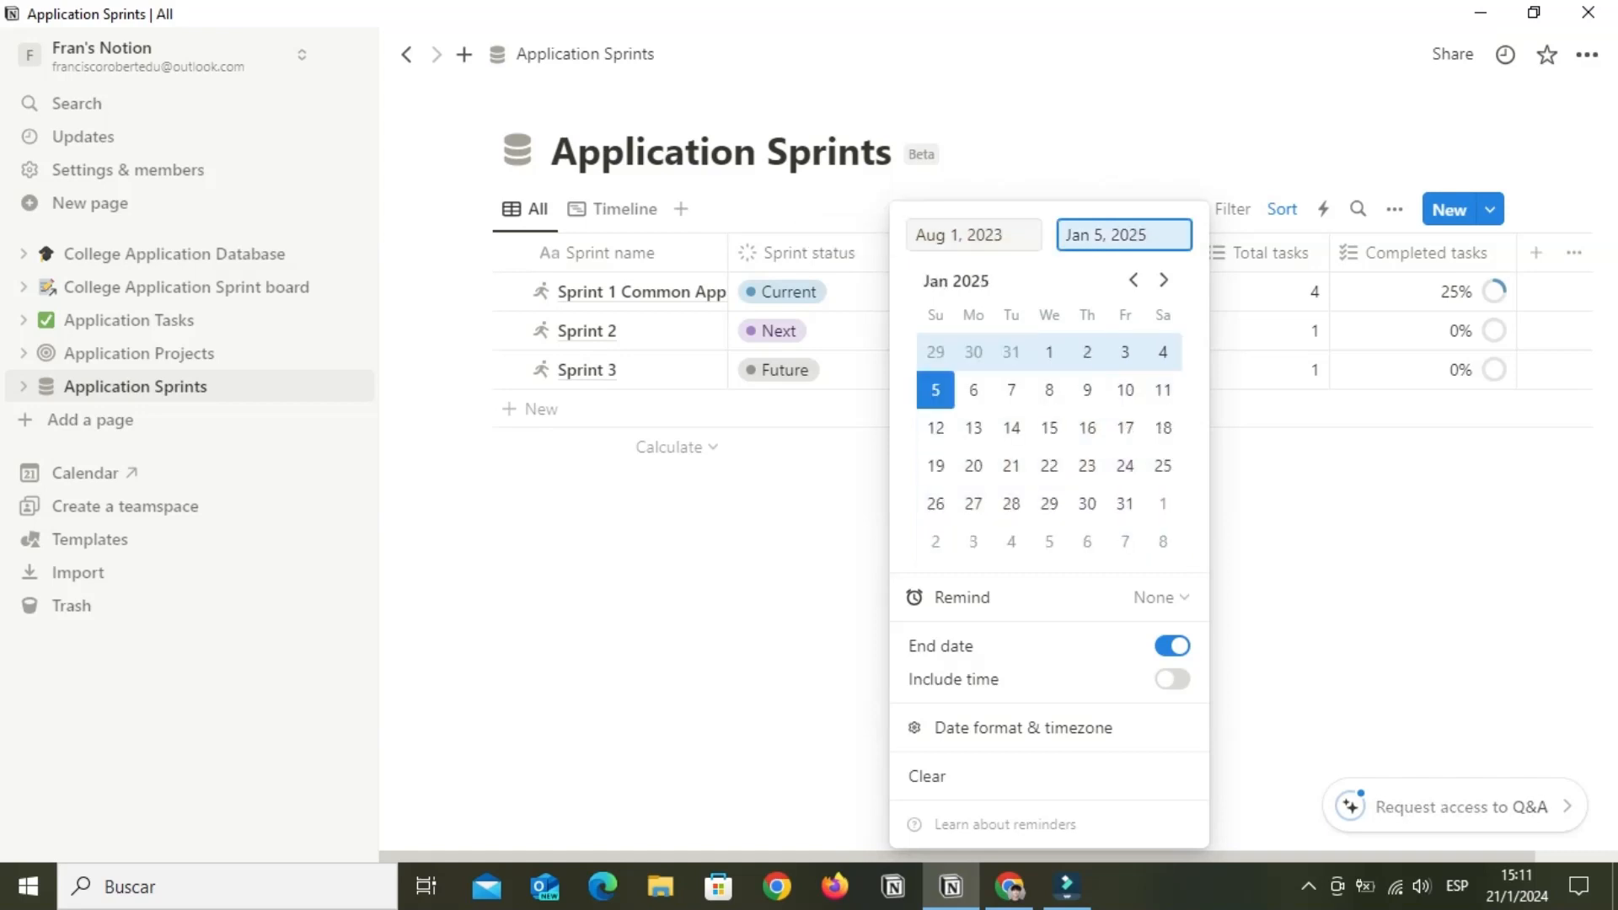
key(Return)
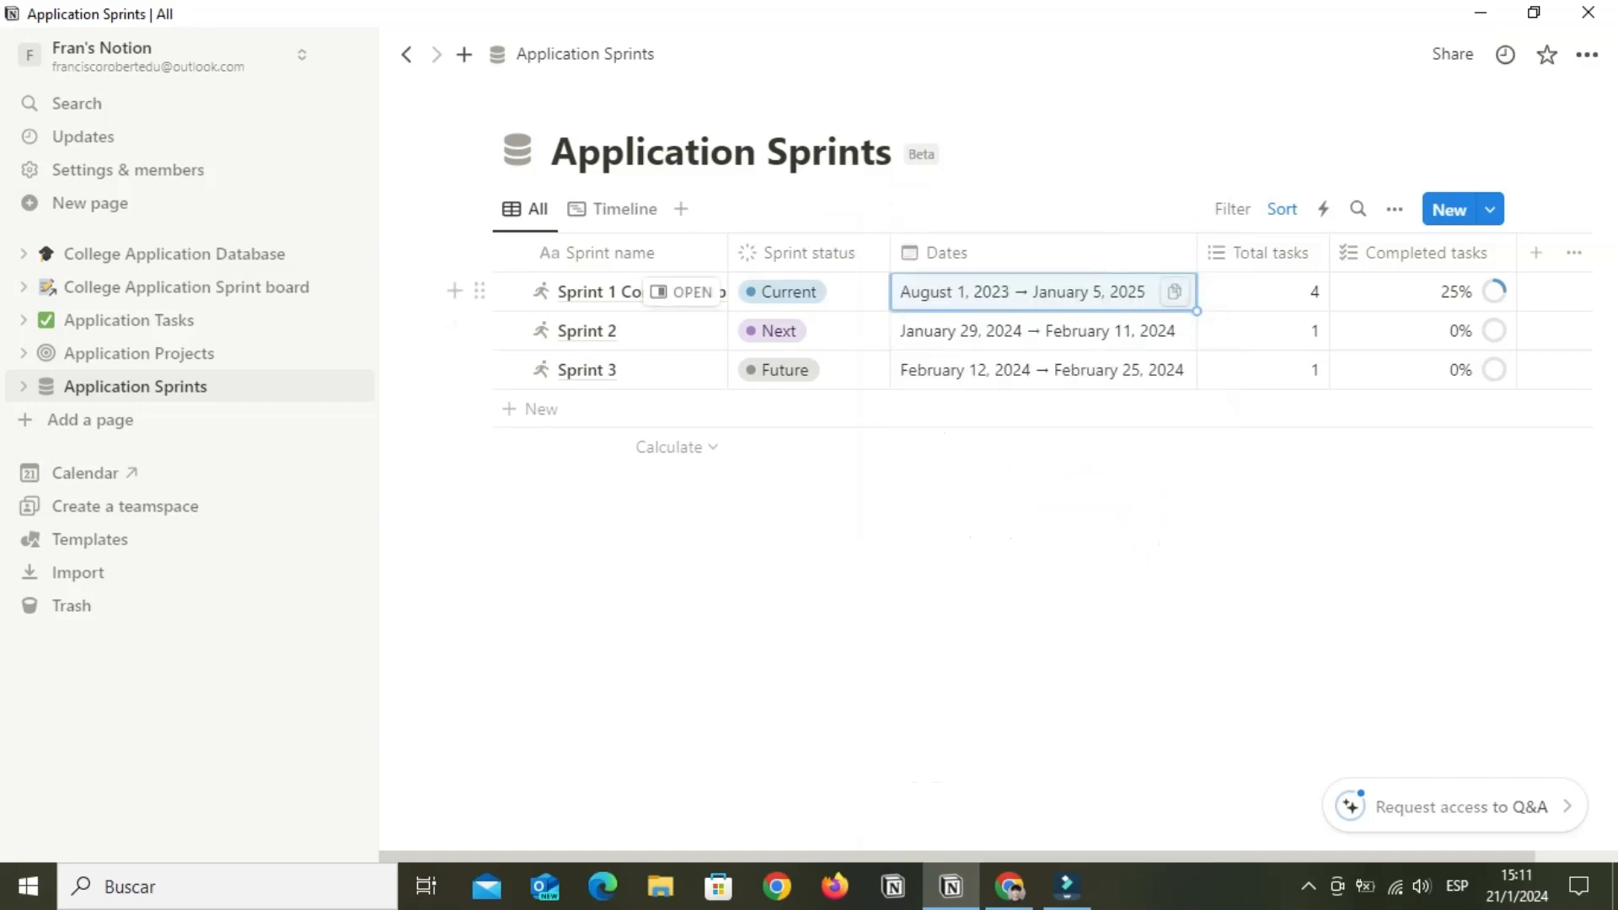
Add an opening parenthesis before "Common App Applications" in Sprint 1's name
click(628, 292)
text(()
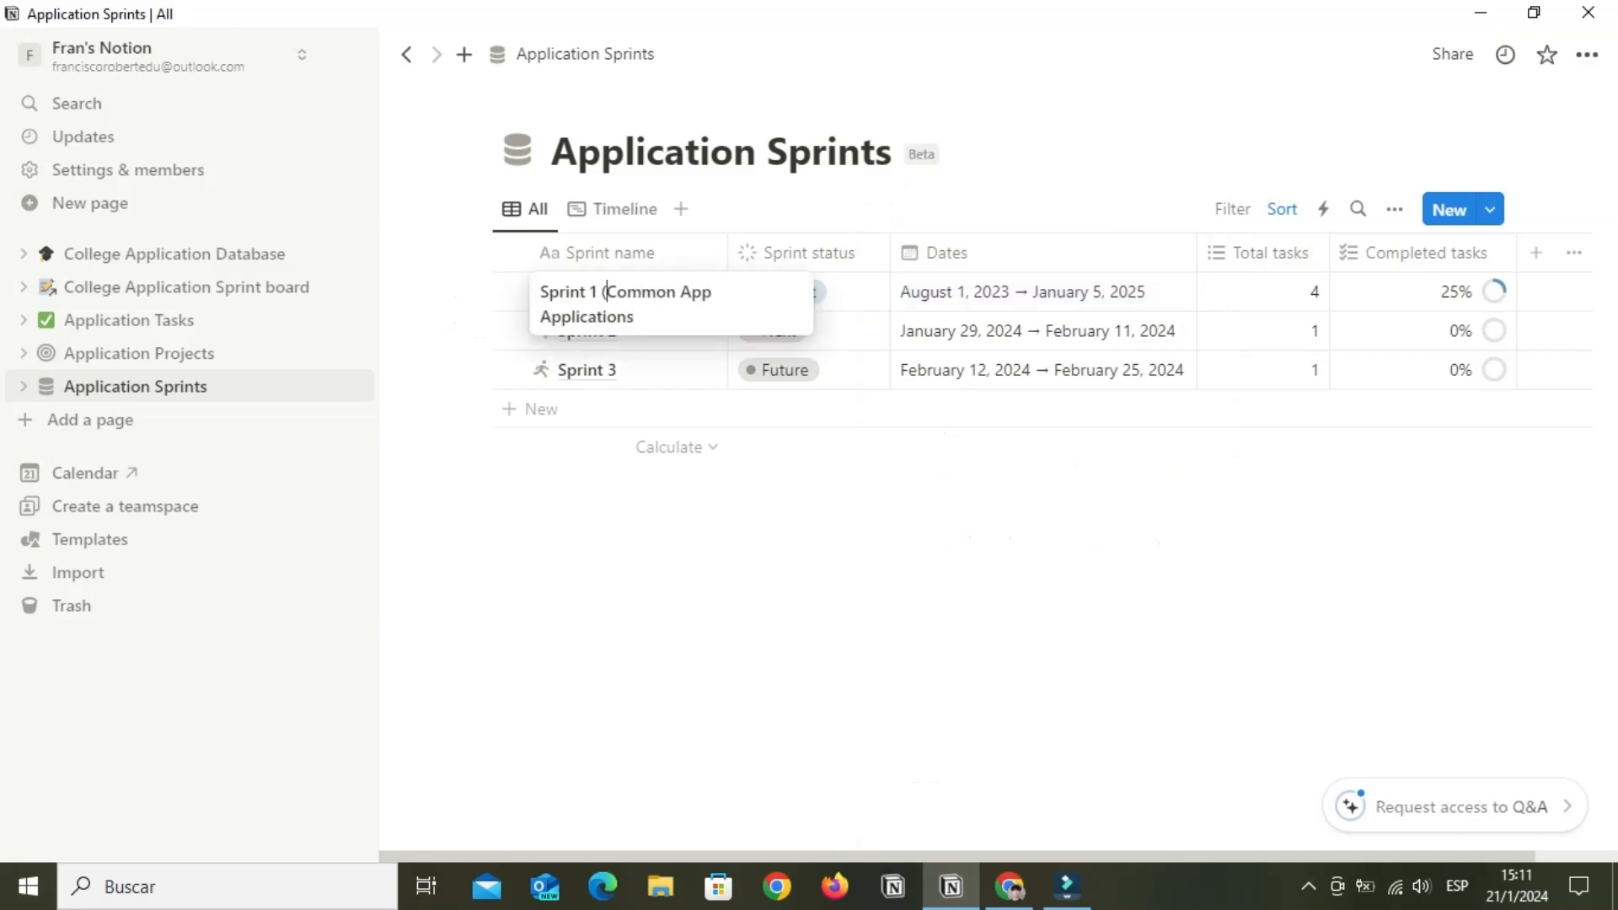
click(644, 369)
Rename Sprint 2 as "Sprint 2 (Financial Aid Applications)"
click(628, 331)
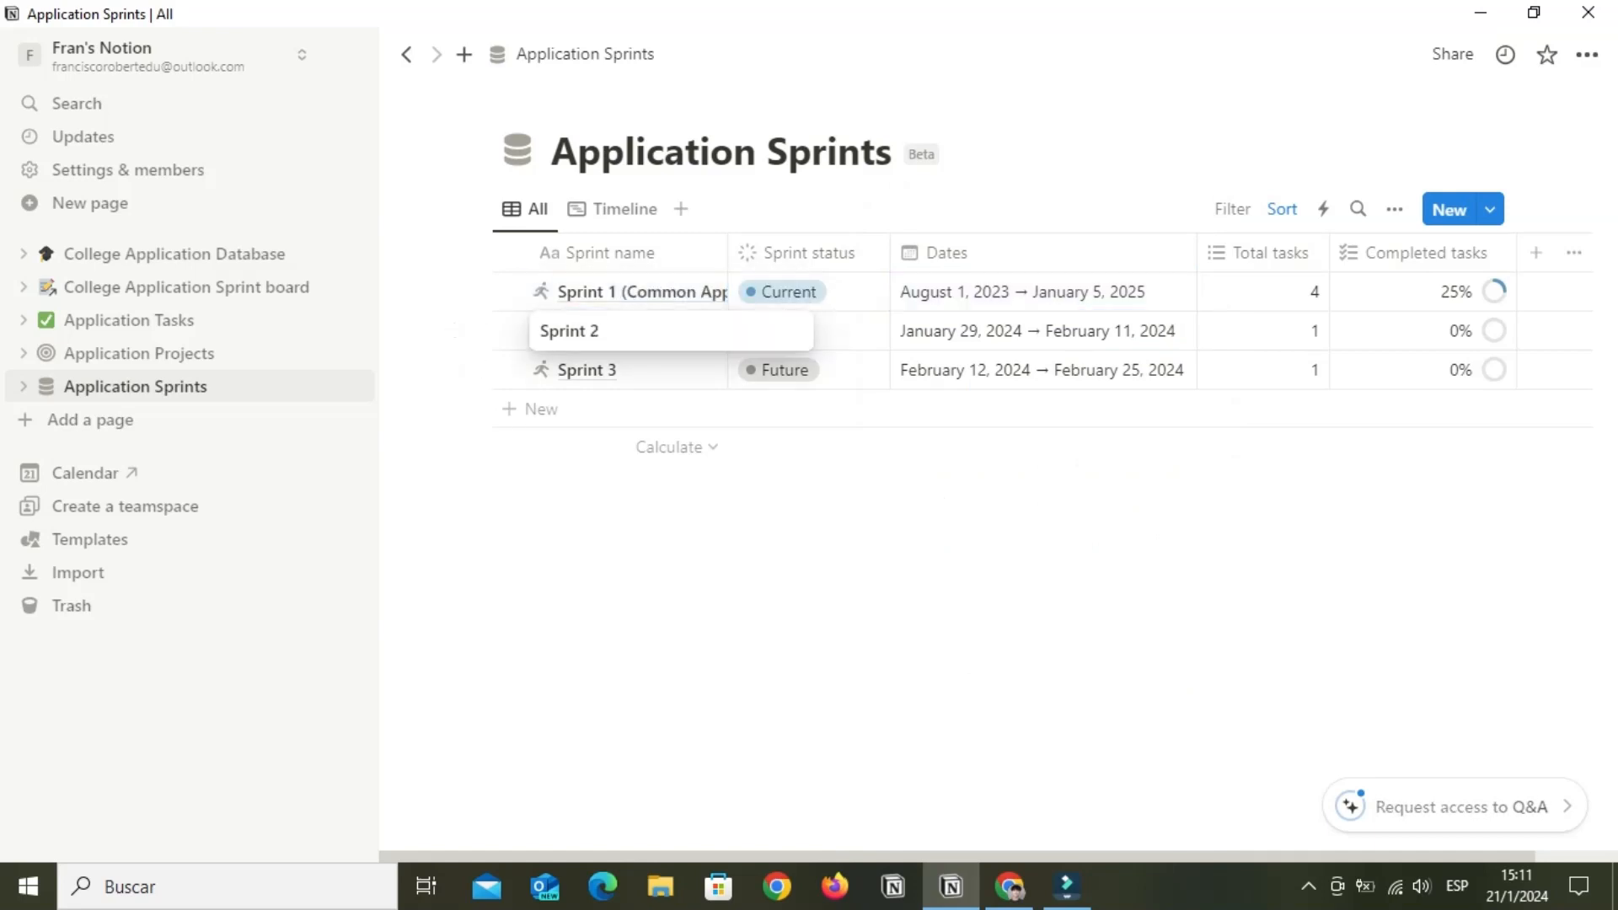
text((Financial Aid Applica))
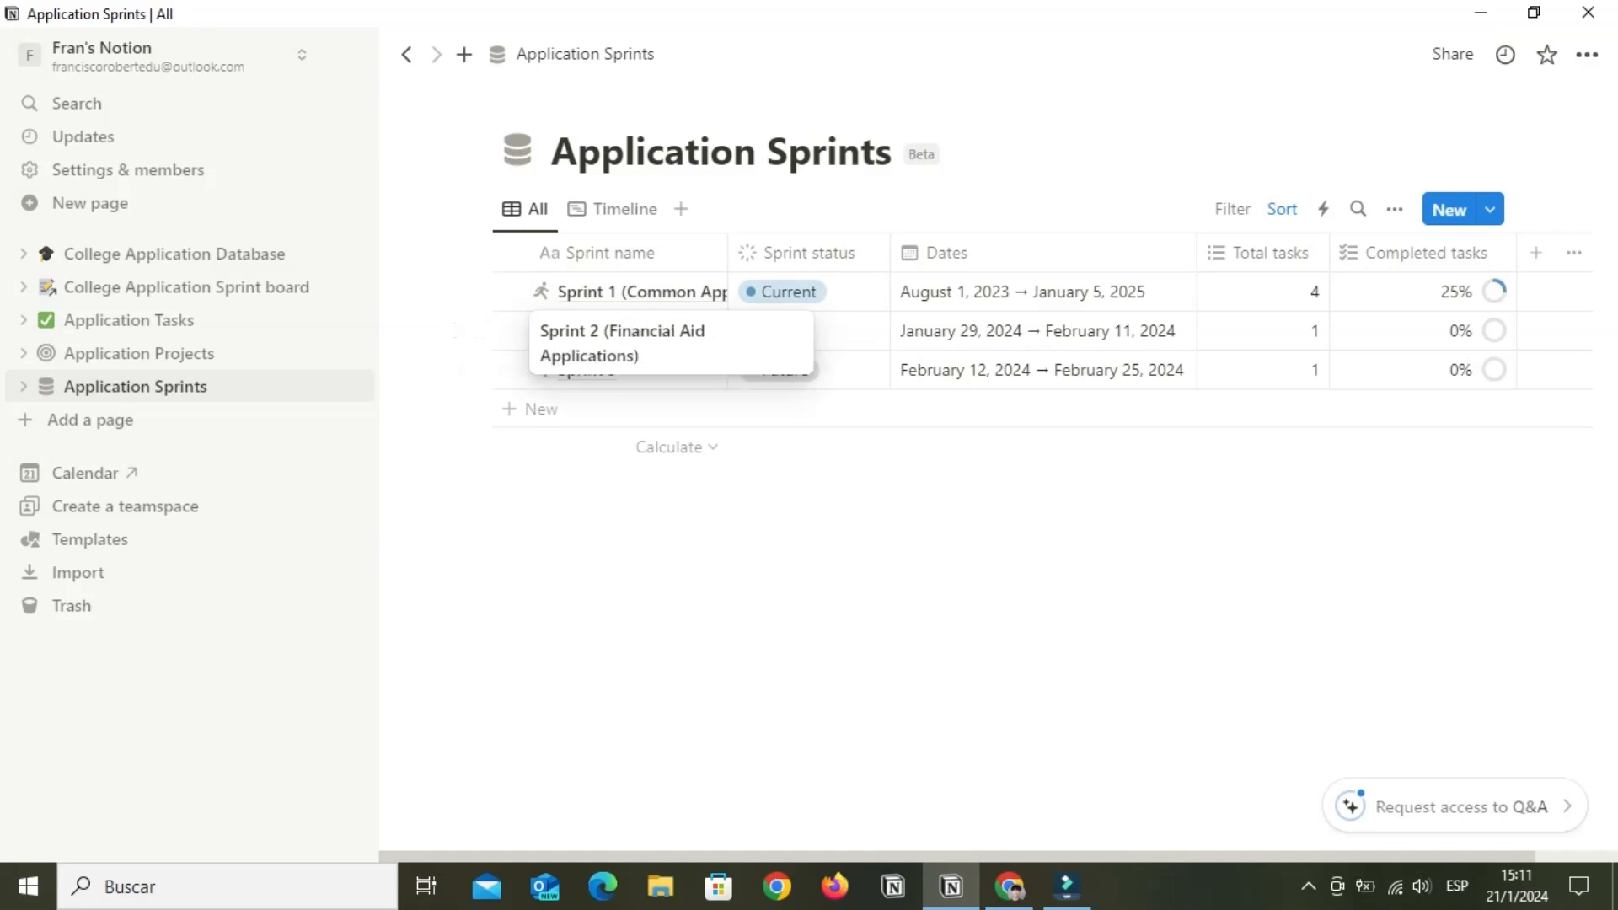
click(645, 382)
Rename Sprint 3 as "Sprint 3 (Other Financial Aid Applications)"
click(645, 370)
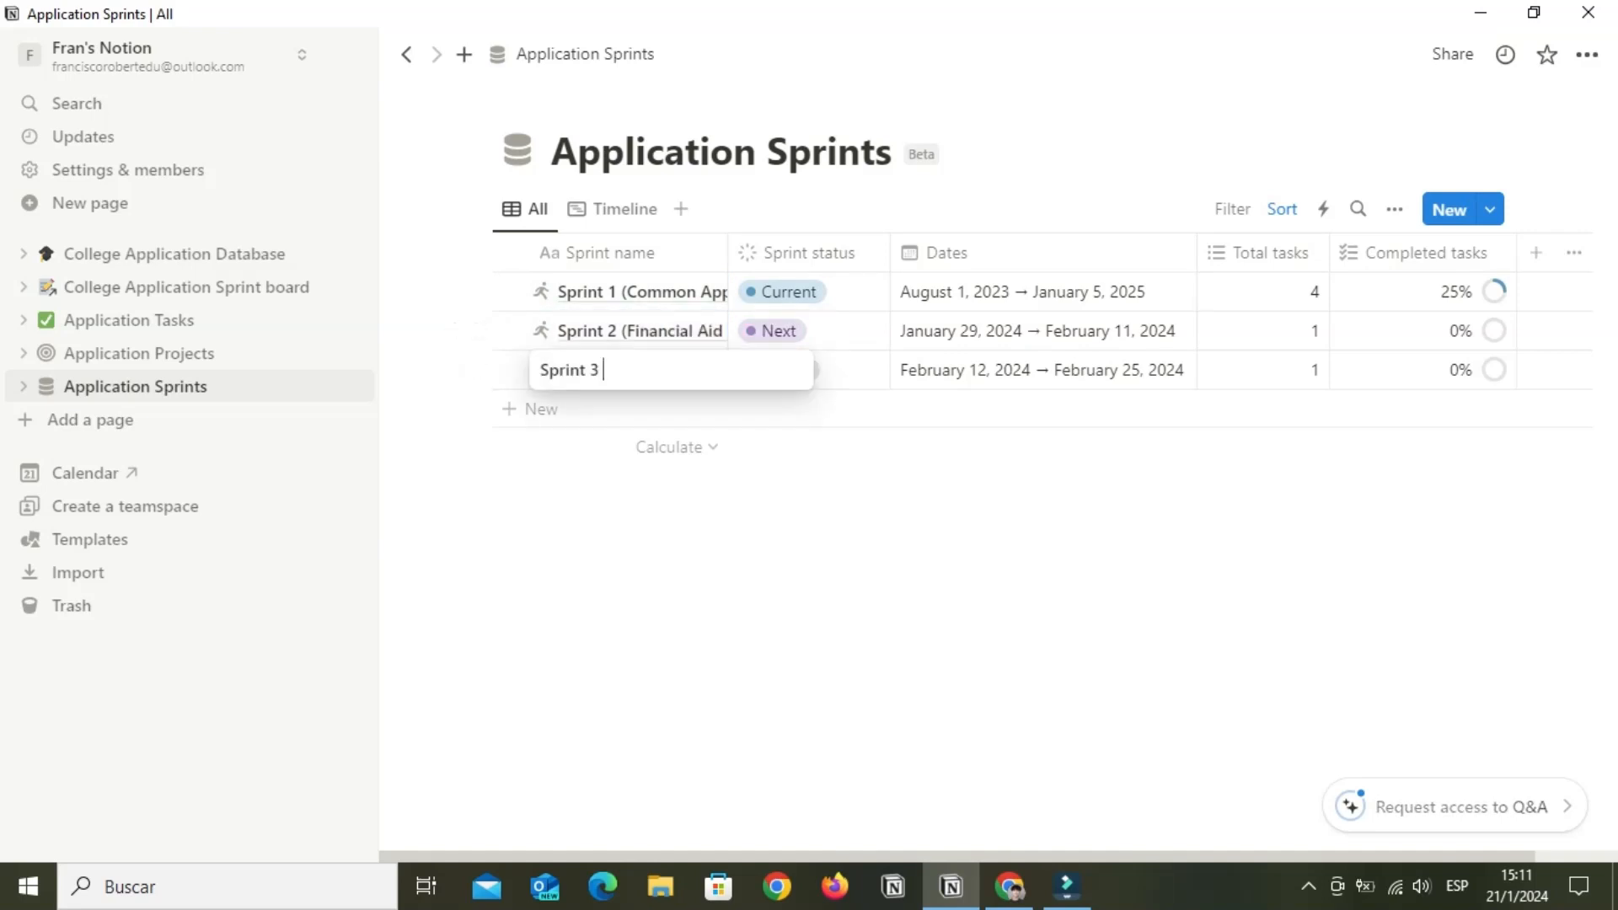
text((Other Financial Aid applications))
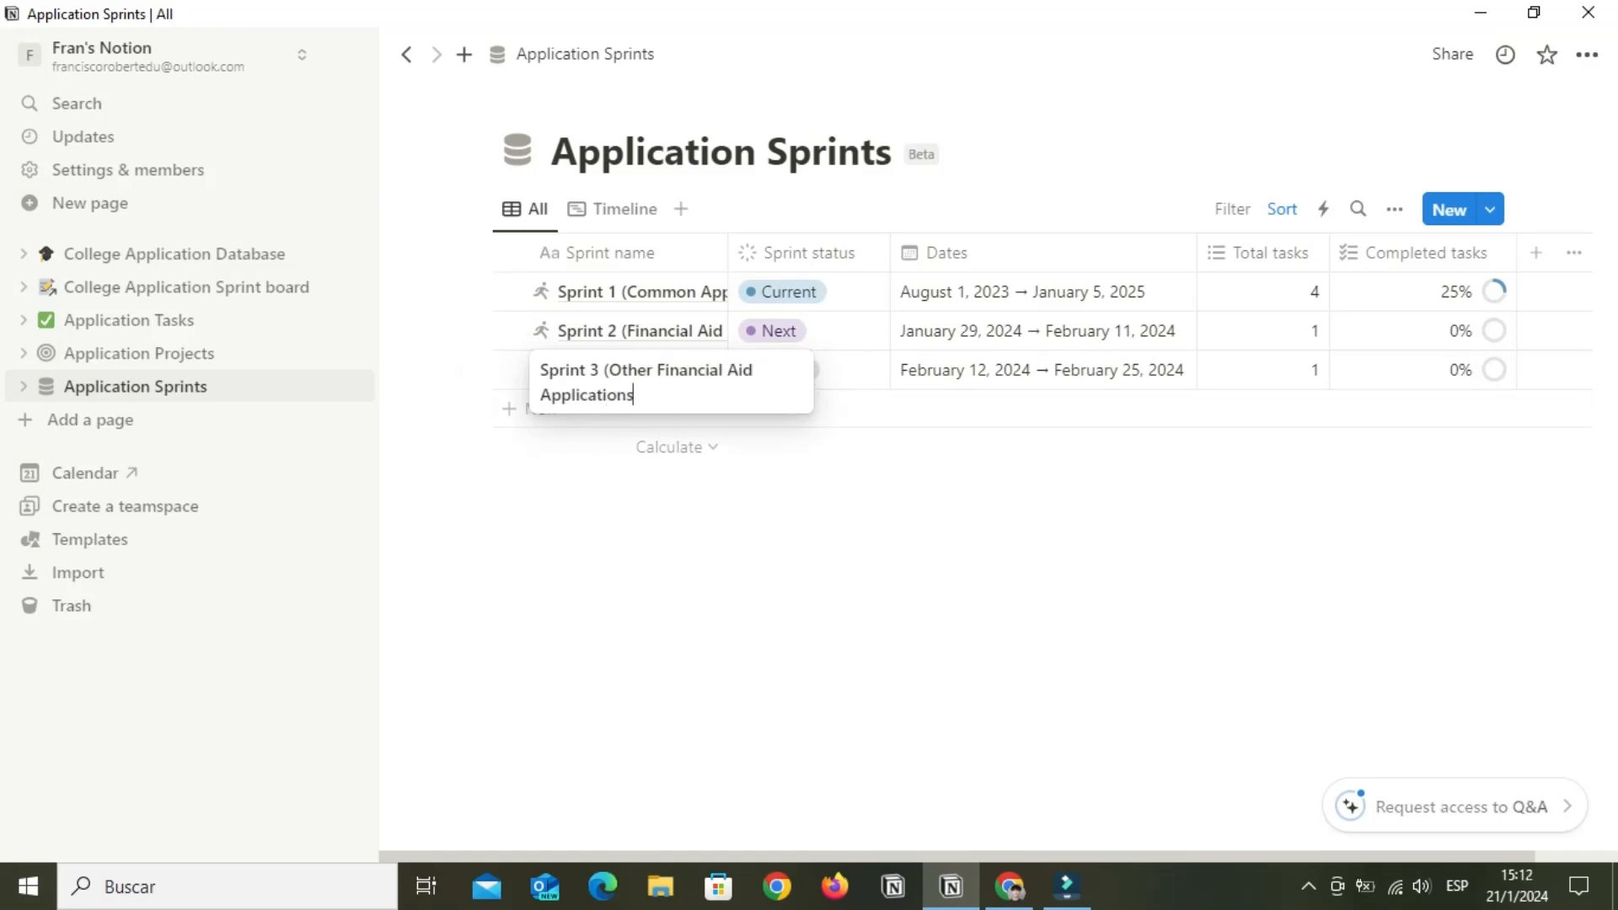
key(Return)
Insert "Early Action" before "Financial Aid Applications" in Sprint 2's name and open its dates
click(1028, 331)
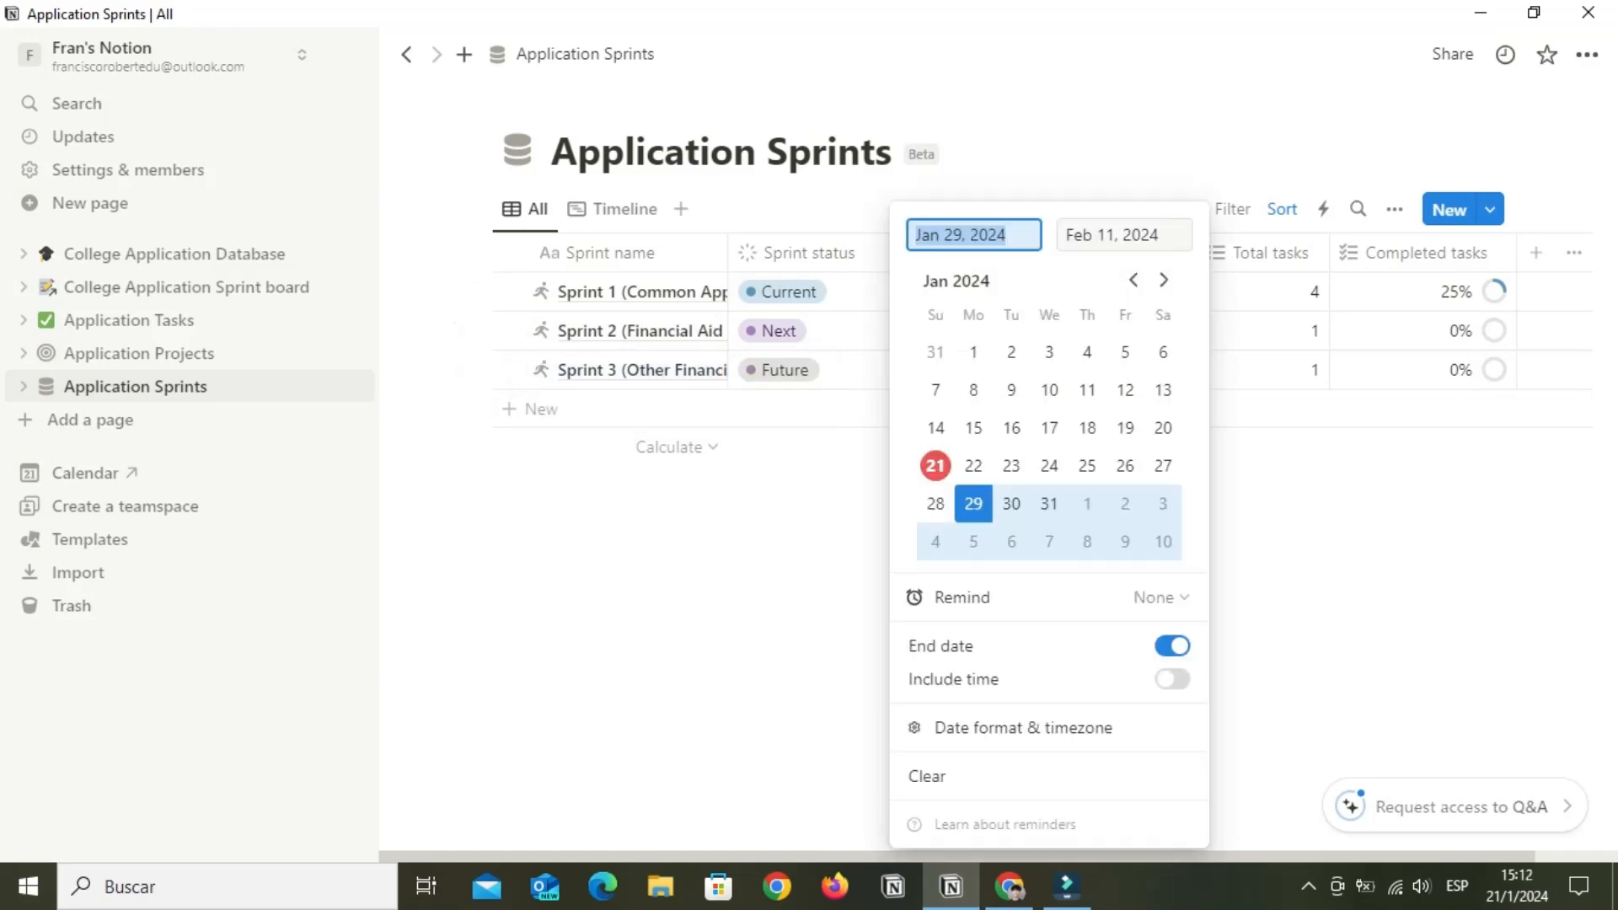
click(619, 332)
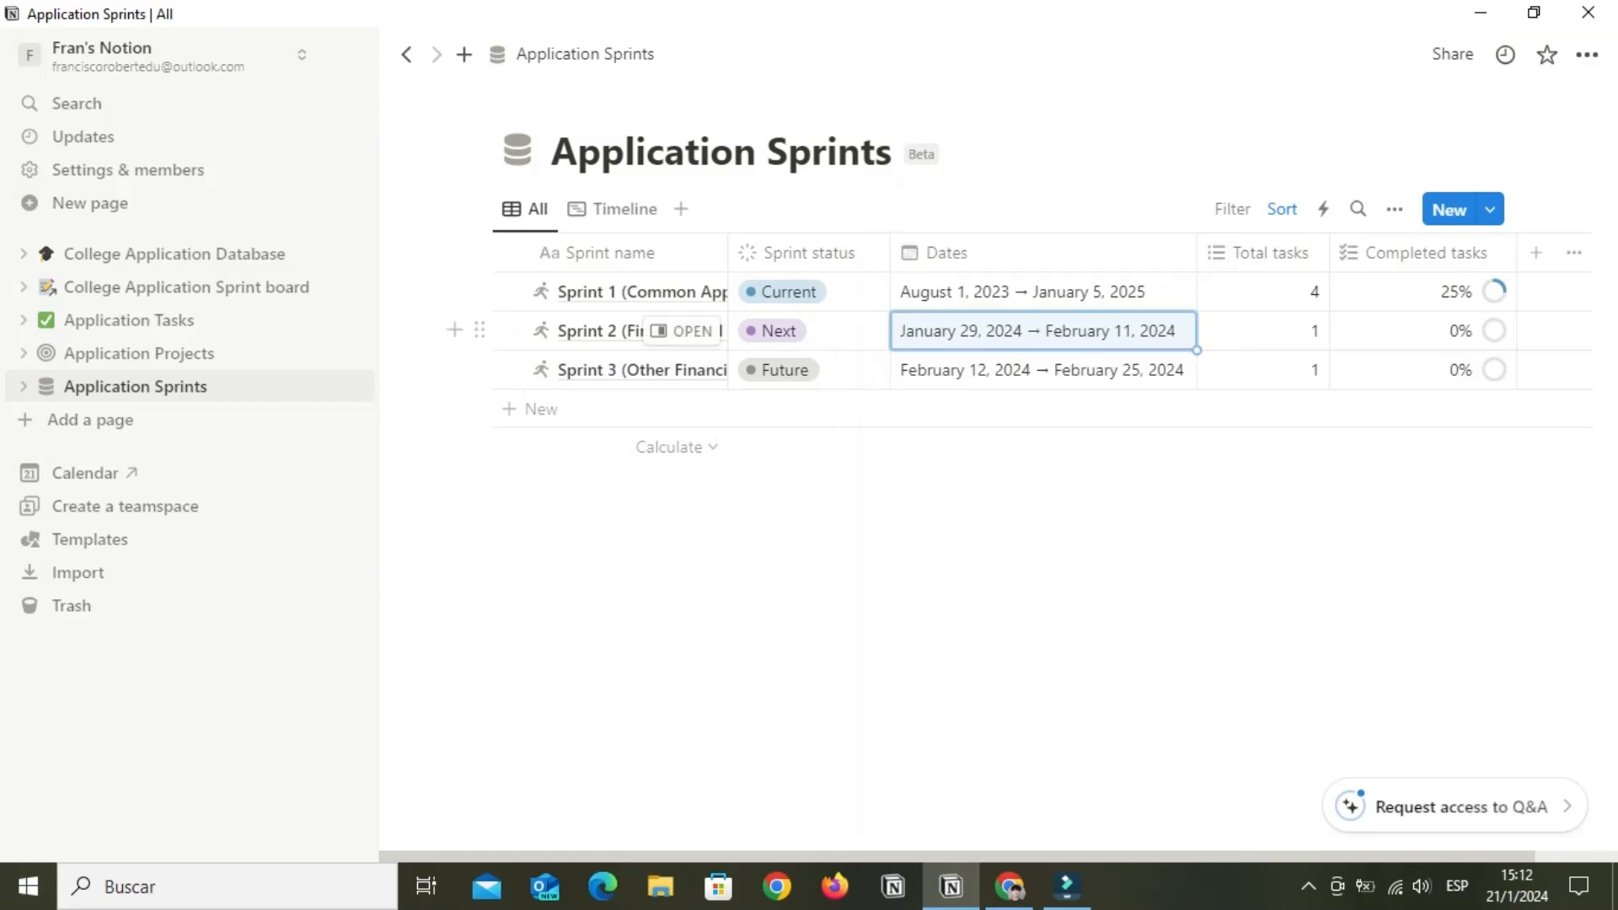
click(619, 331)
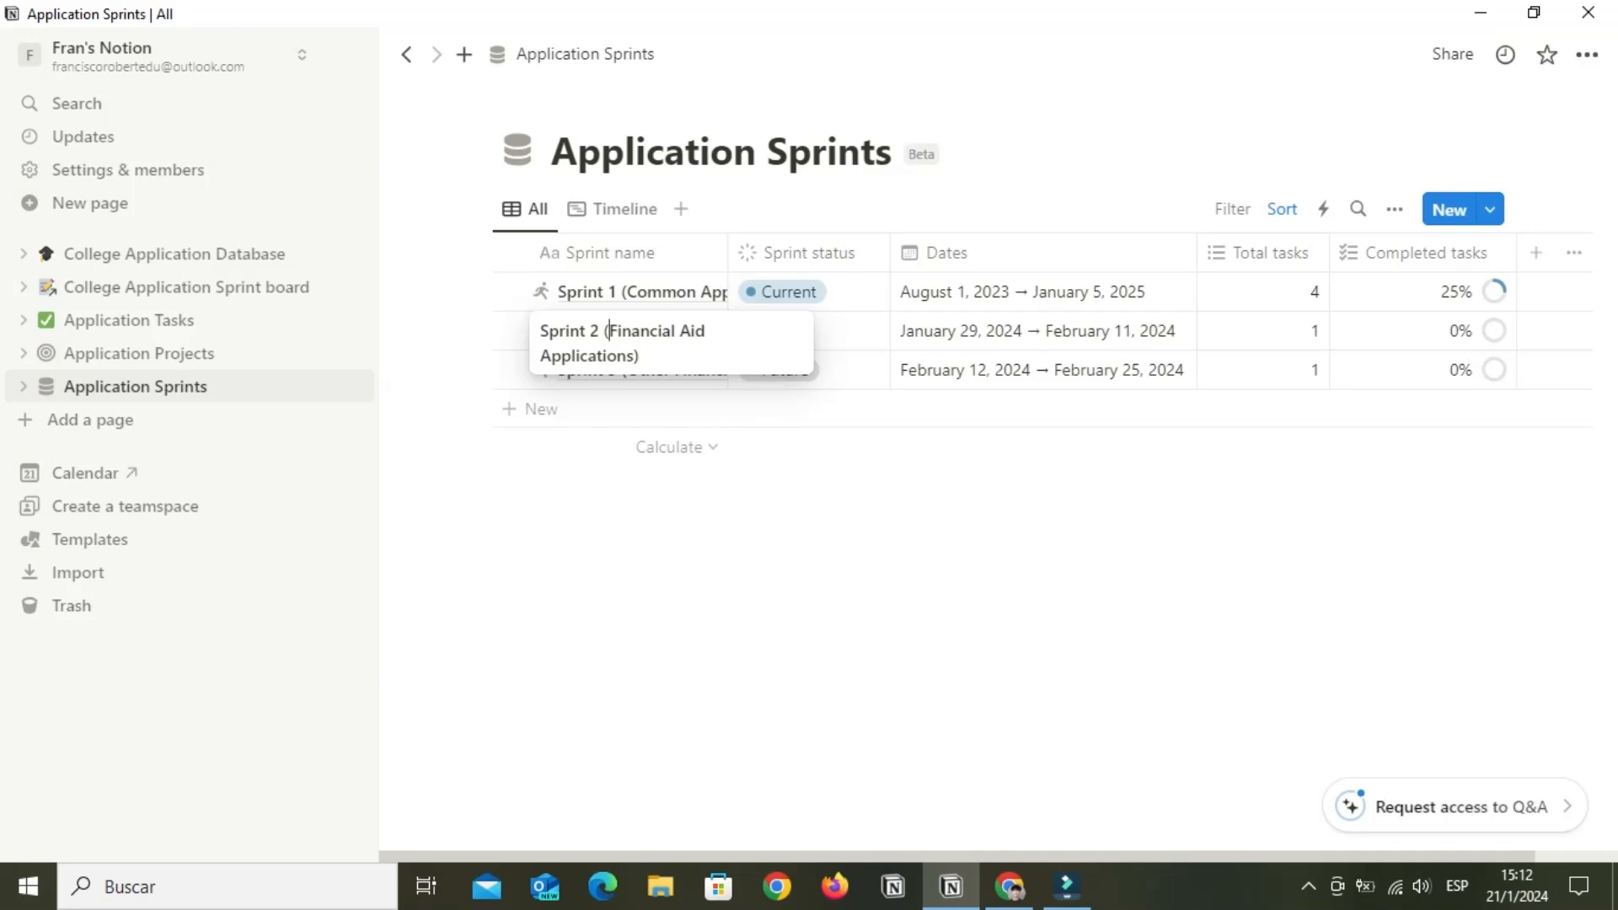
text(Early Action)
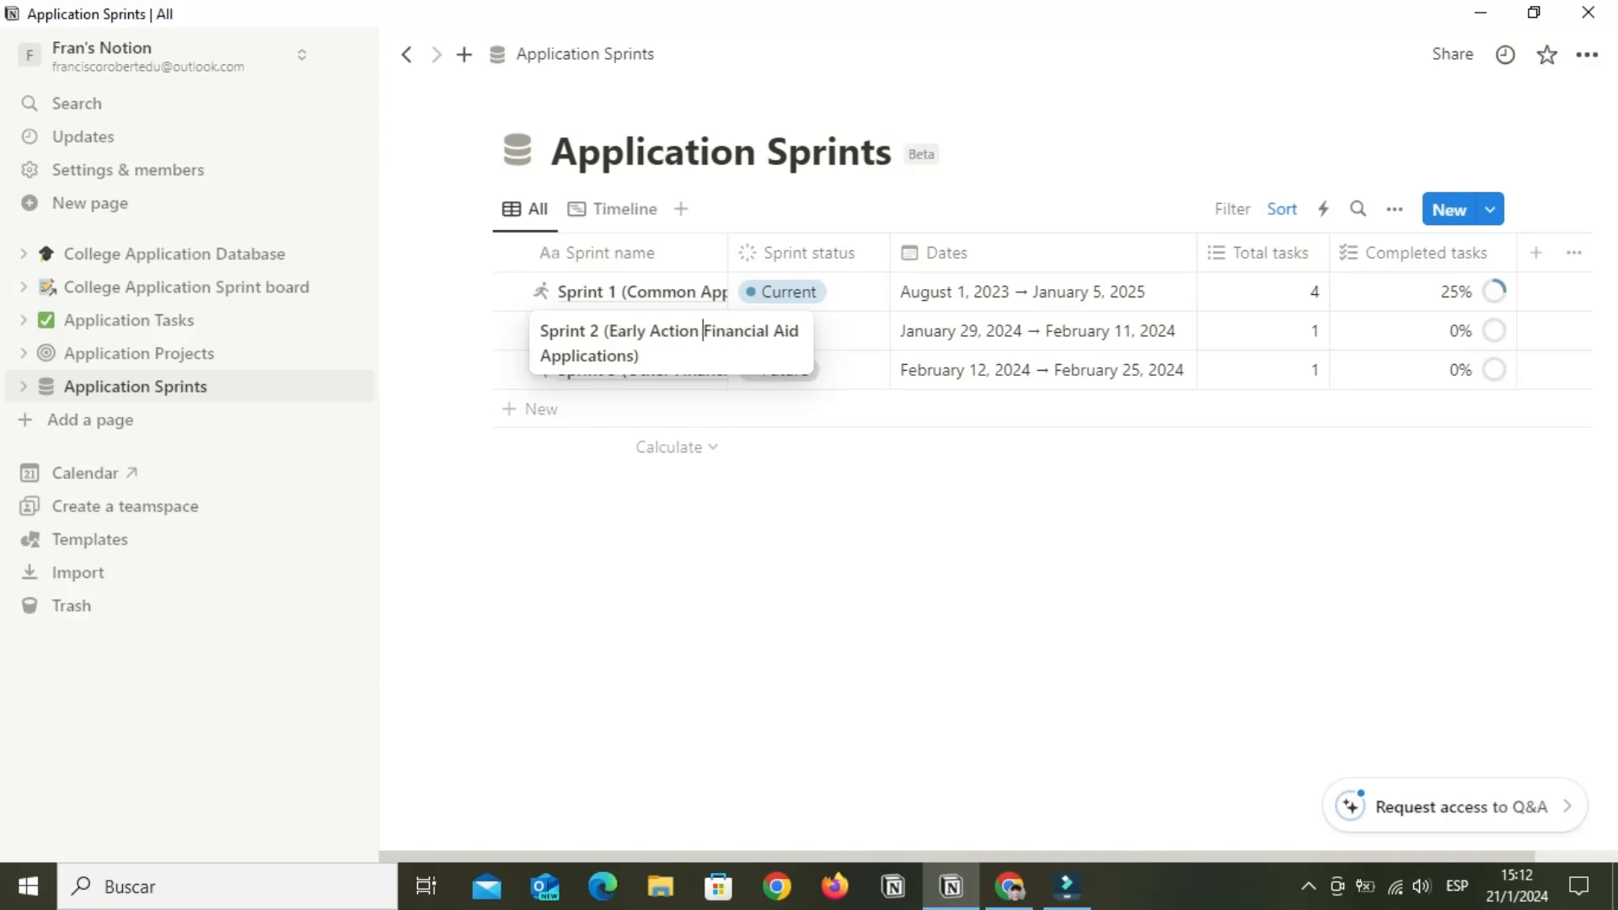
click(1038, 331)
click(1037, 332)
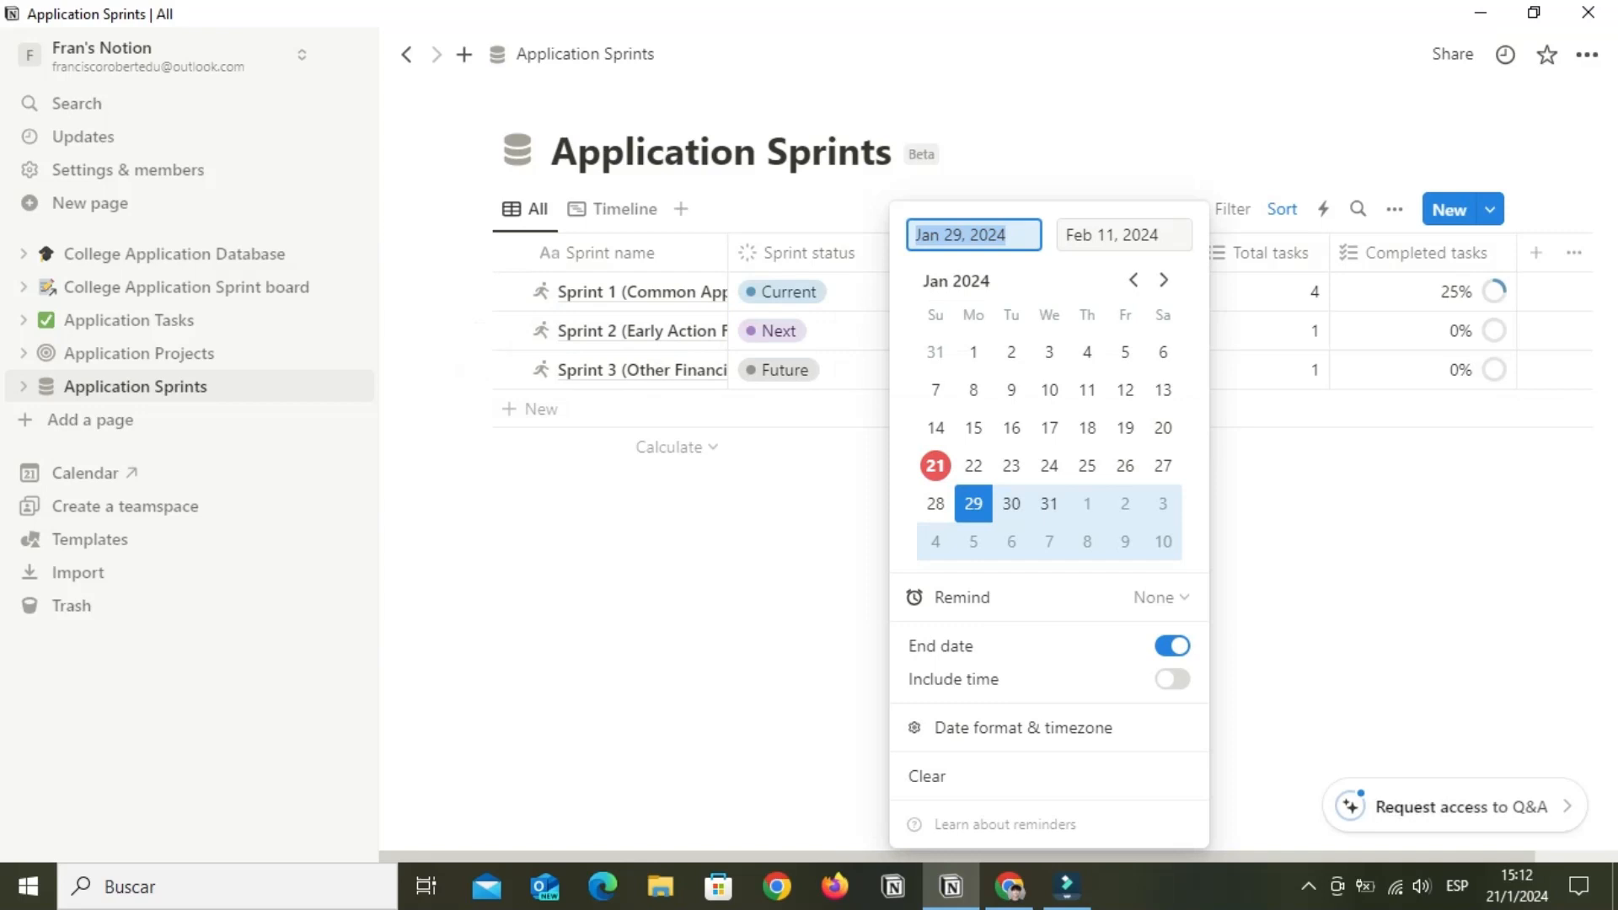
Open the Sprint 2 page and remove "Early Action" from its title
click(698, 331)
click(698, 331)
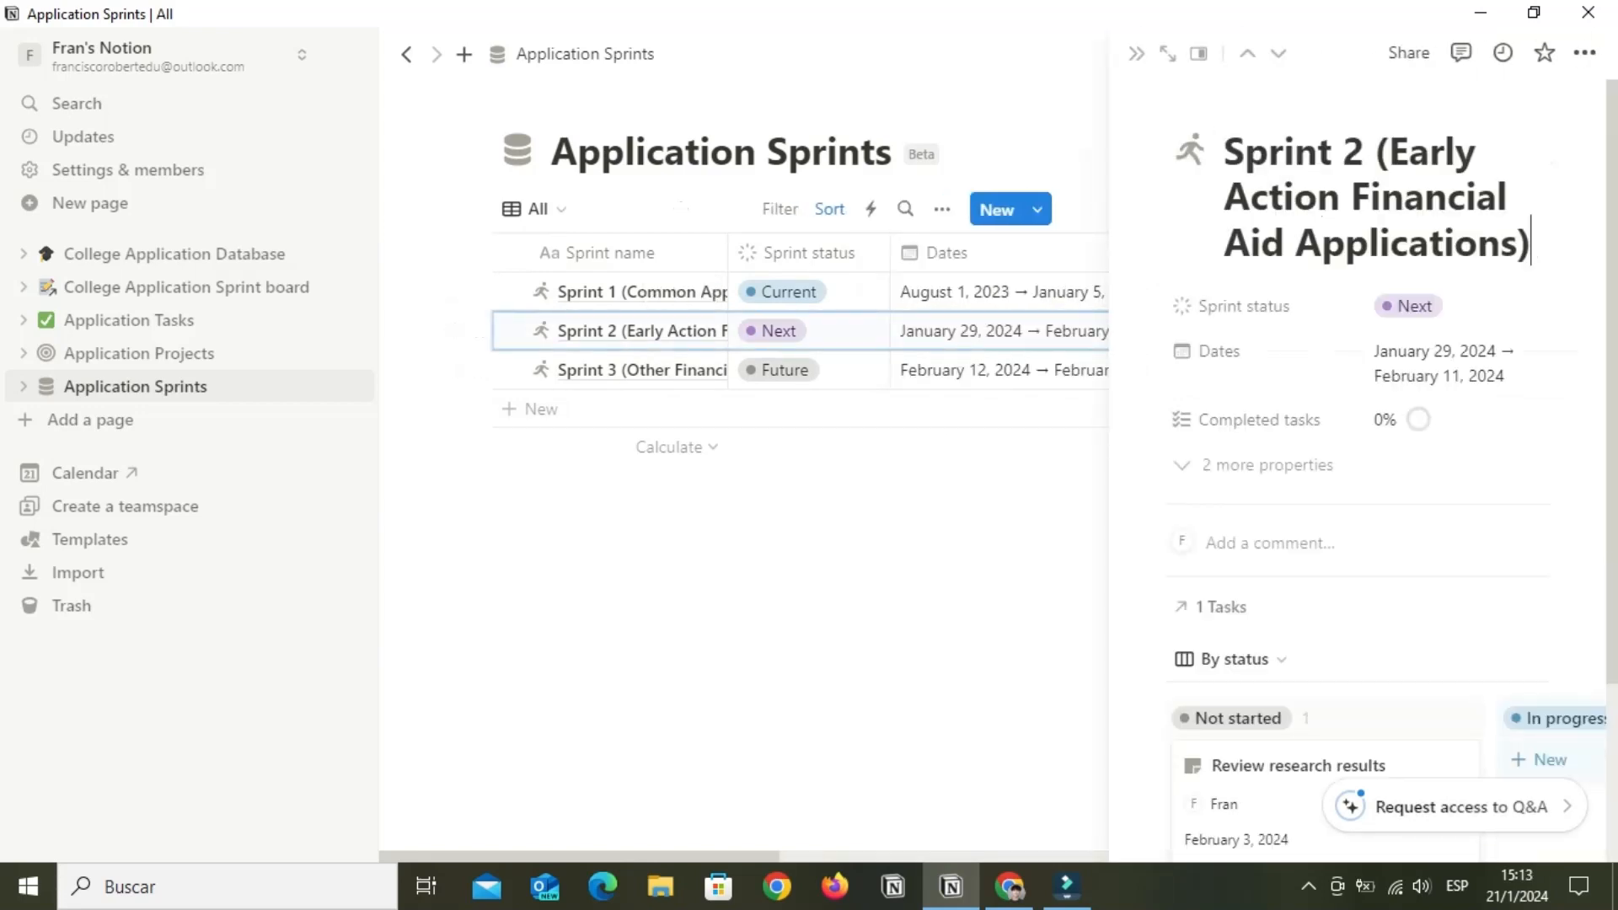
drag(1389, 151, 1348, 196)
key(BackSpace)
Set Sprint 2's dates from January 1, 2024 to February 1, 2025, and expand its hidden properties
click(1433, 316)
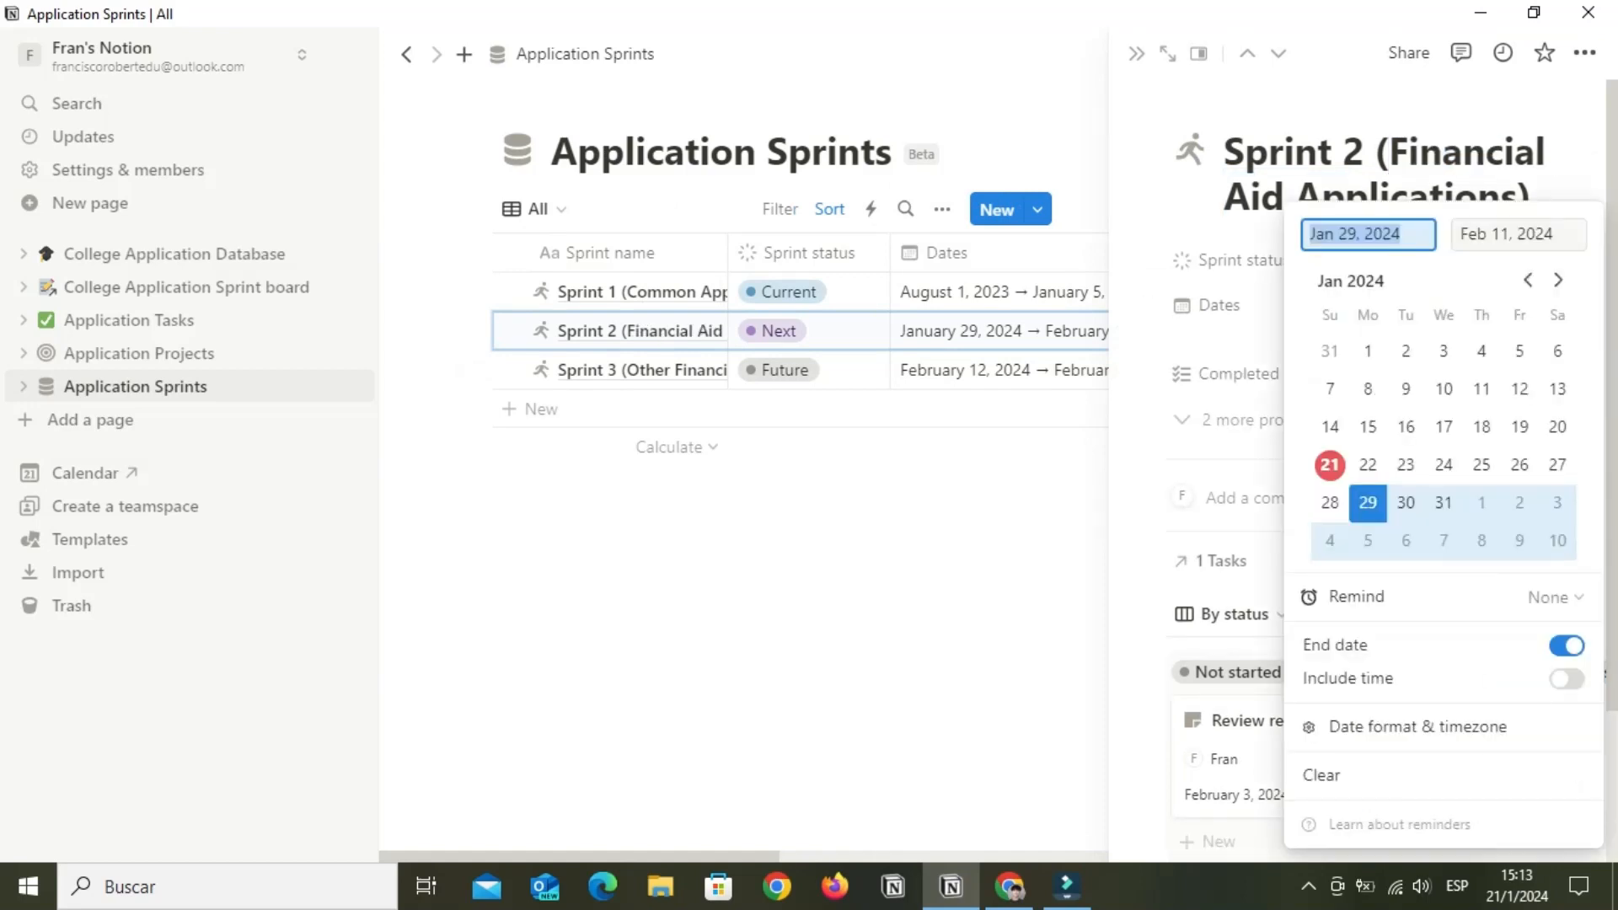
click(1482, 502)
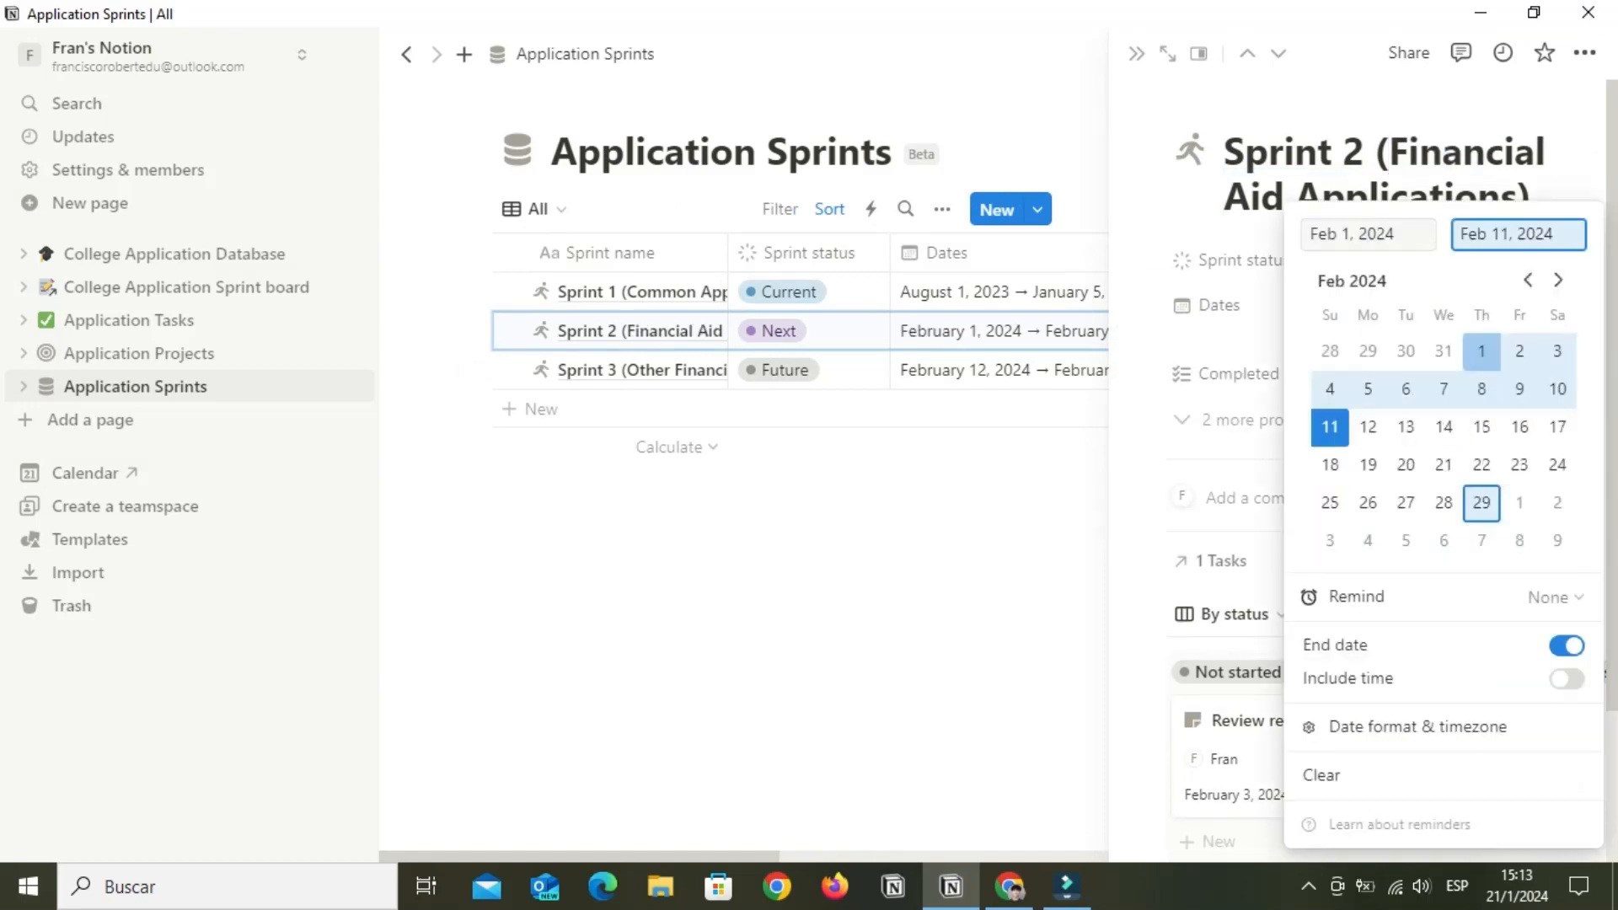
click(1528, 279)
click(1368, 351)
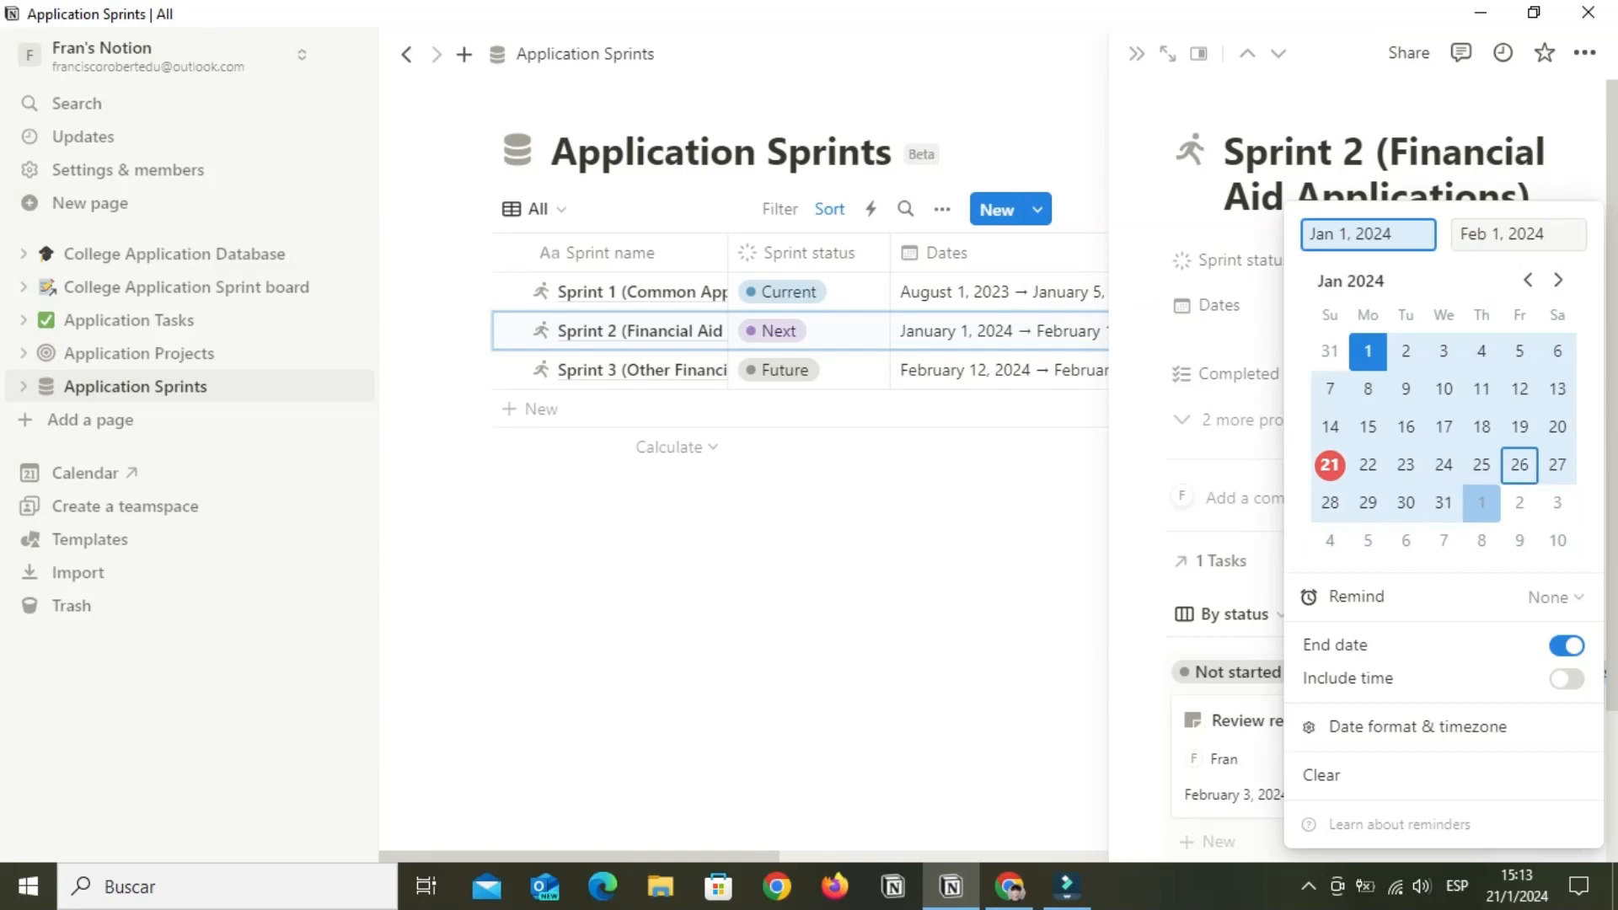
text(5)
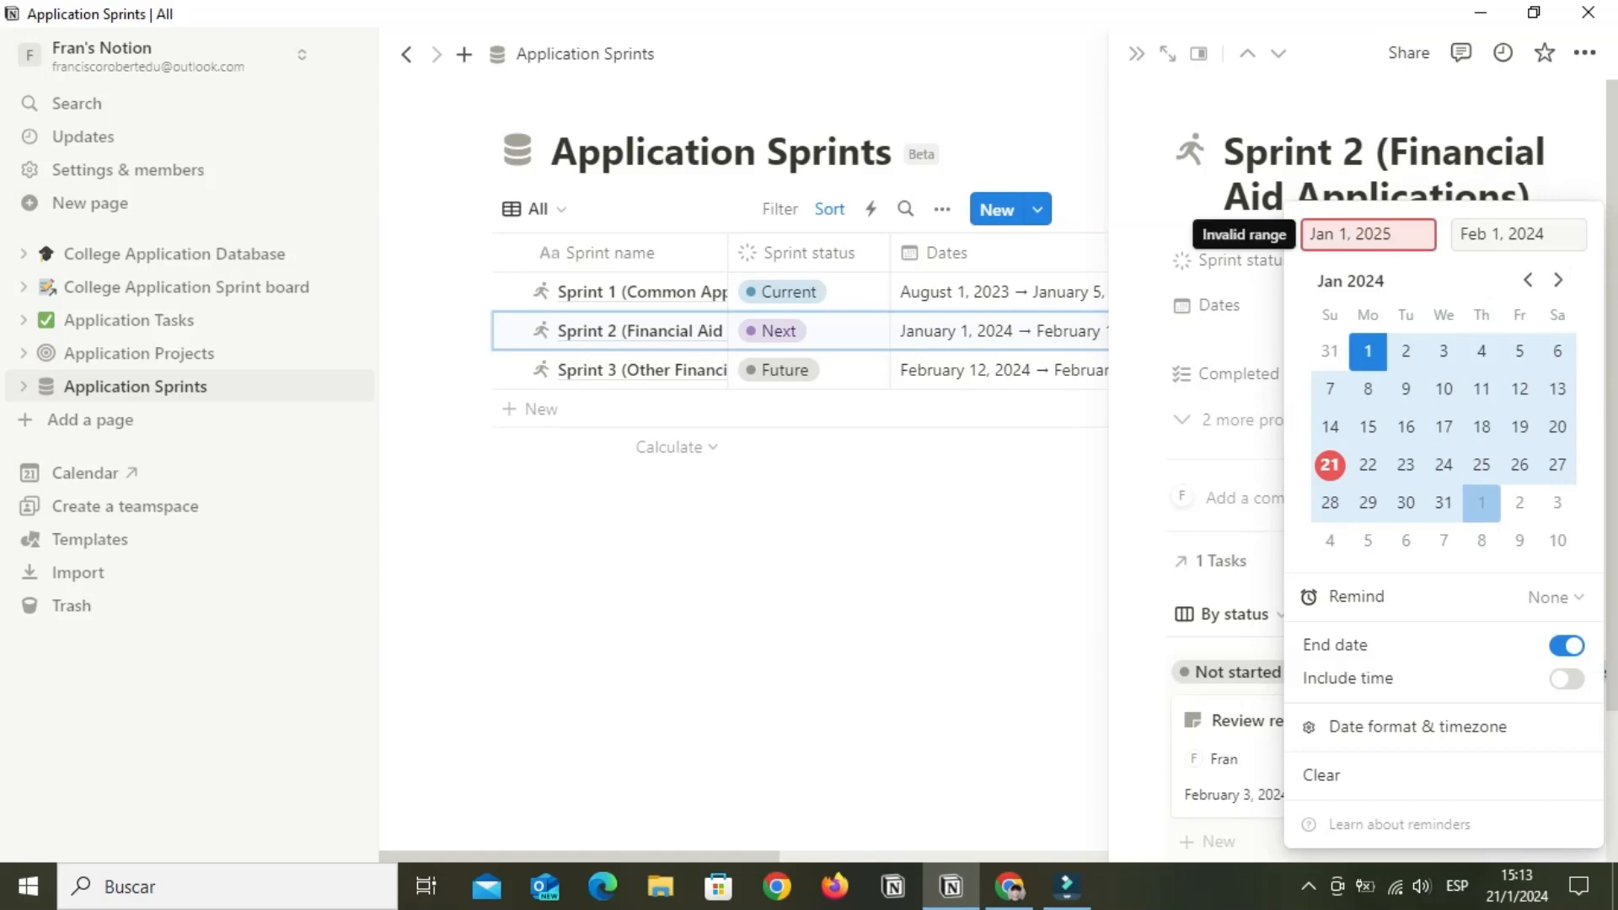
key(Tab)
key(Return)
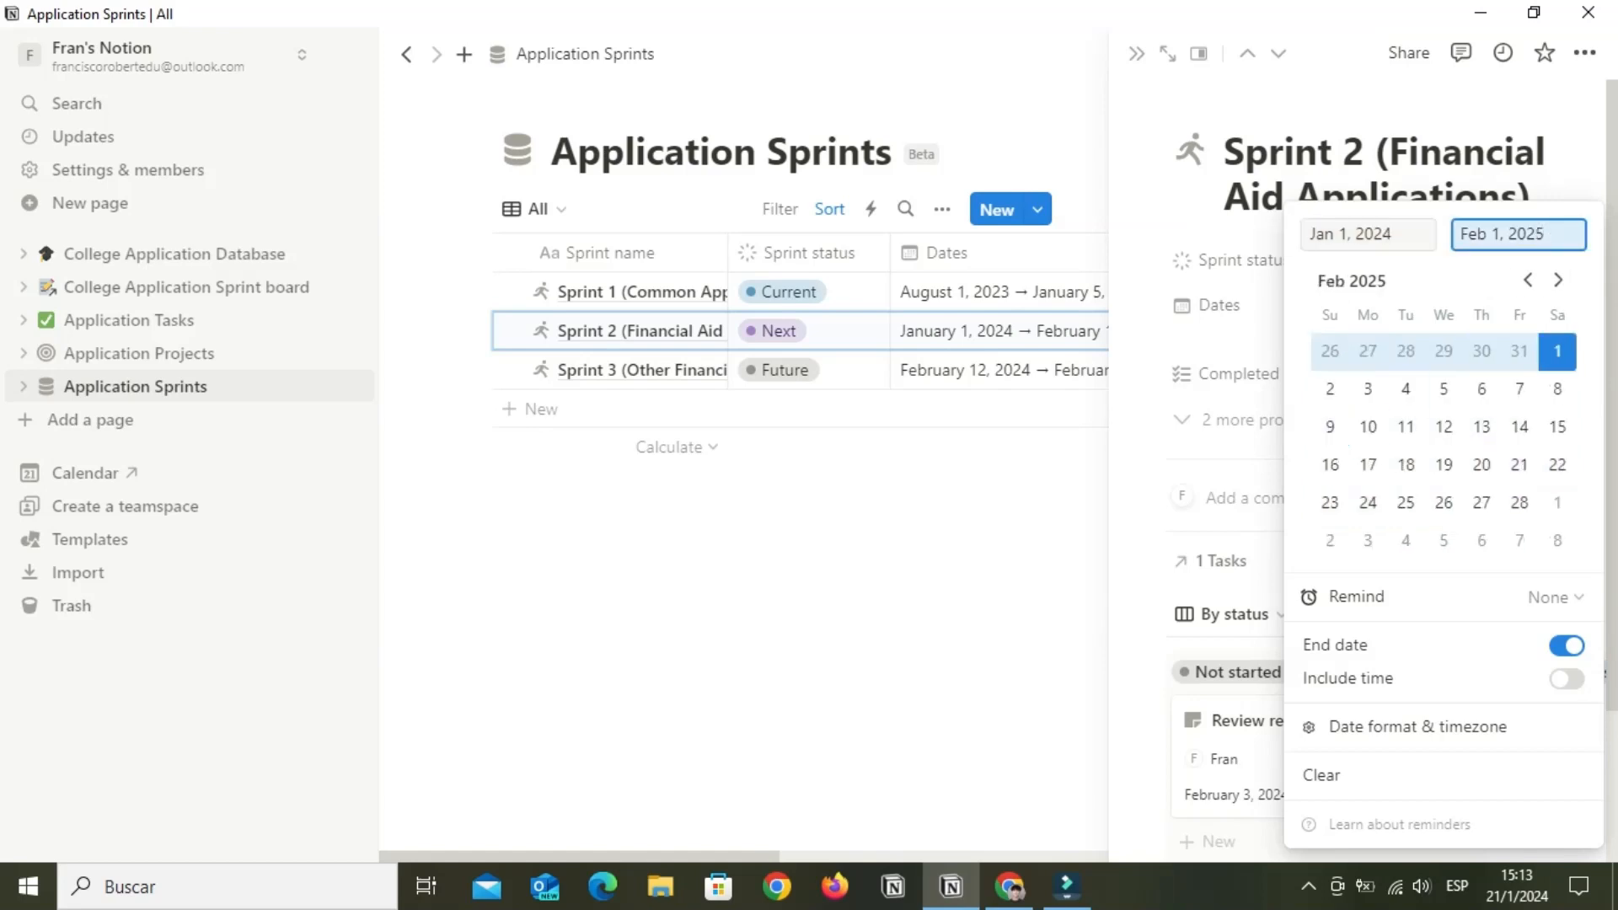
click(1246, 498)
click(1253, 420)
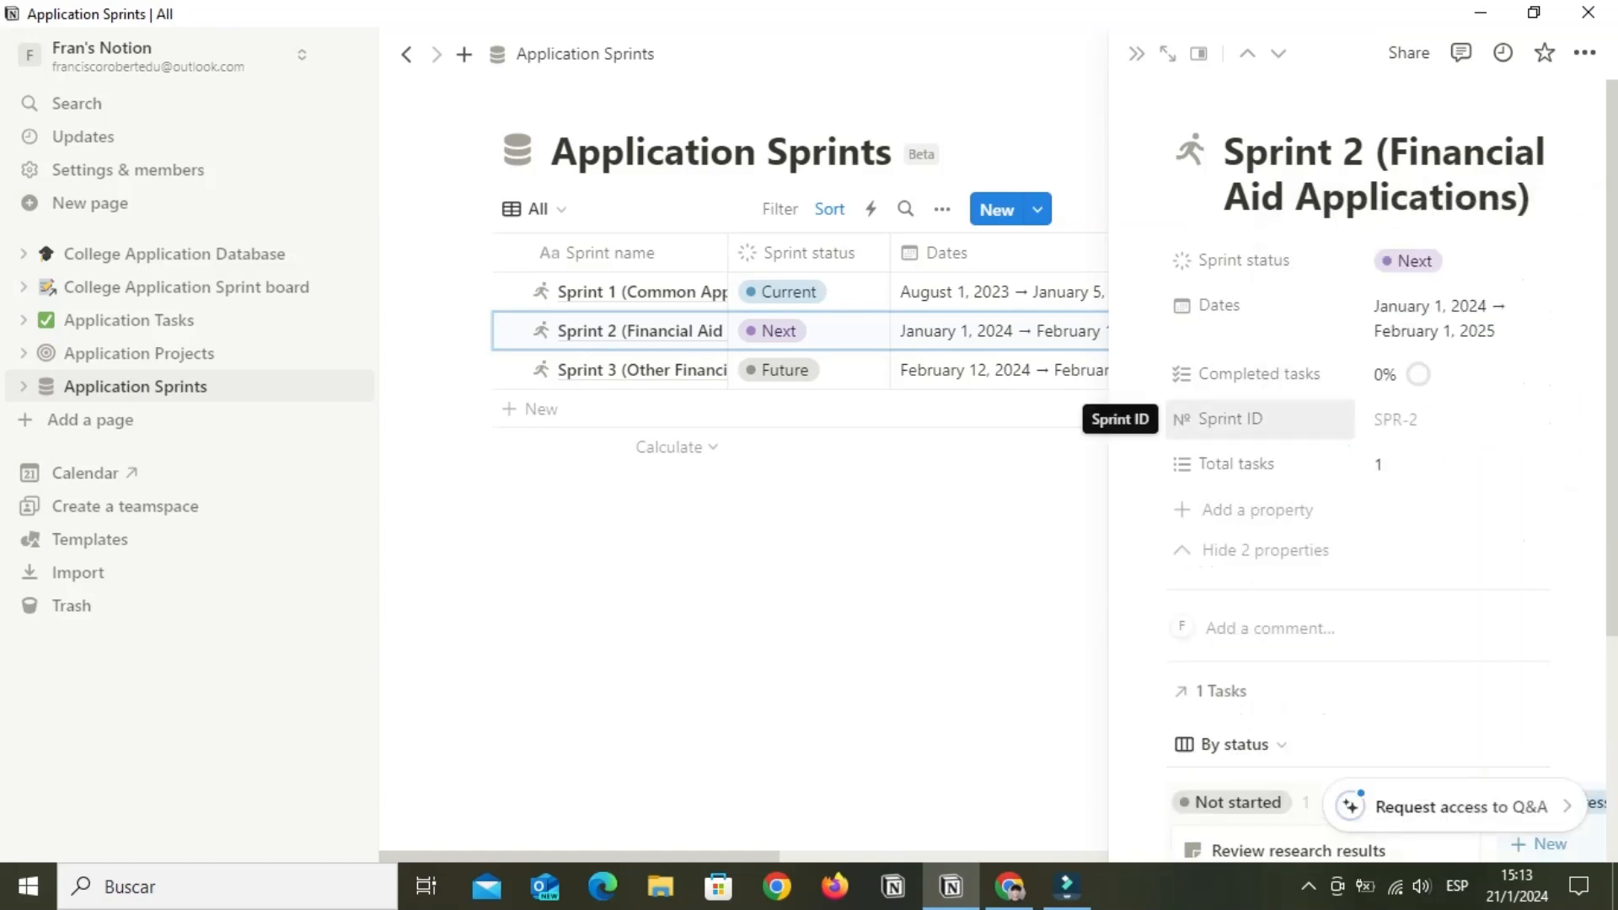
Delete the "Review research results" task from the Sprint 2 page and close the page
scroll(1433, 465, down, 1)
scroll(1391, 506, down, 1)
click(1454, 614)
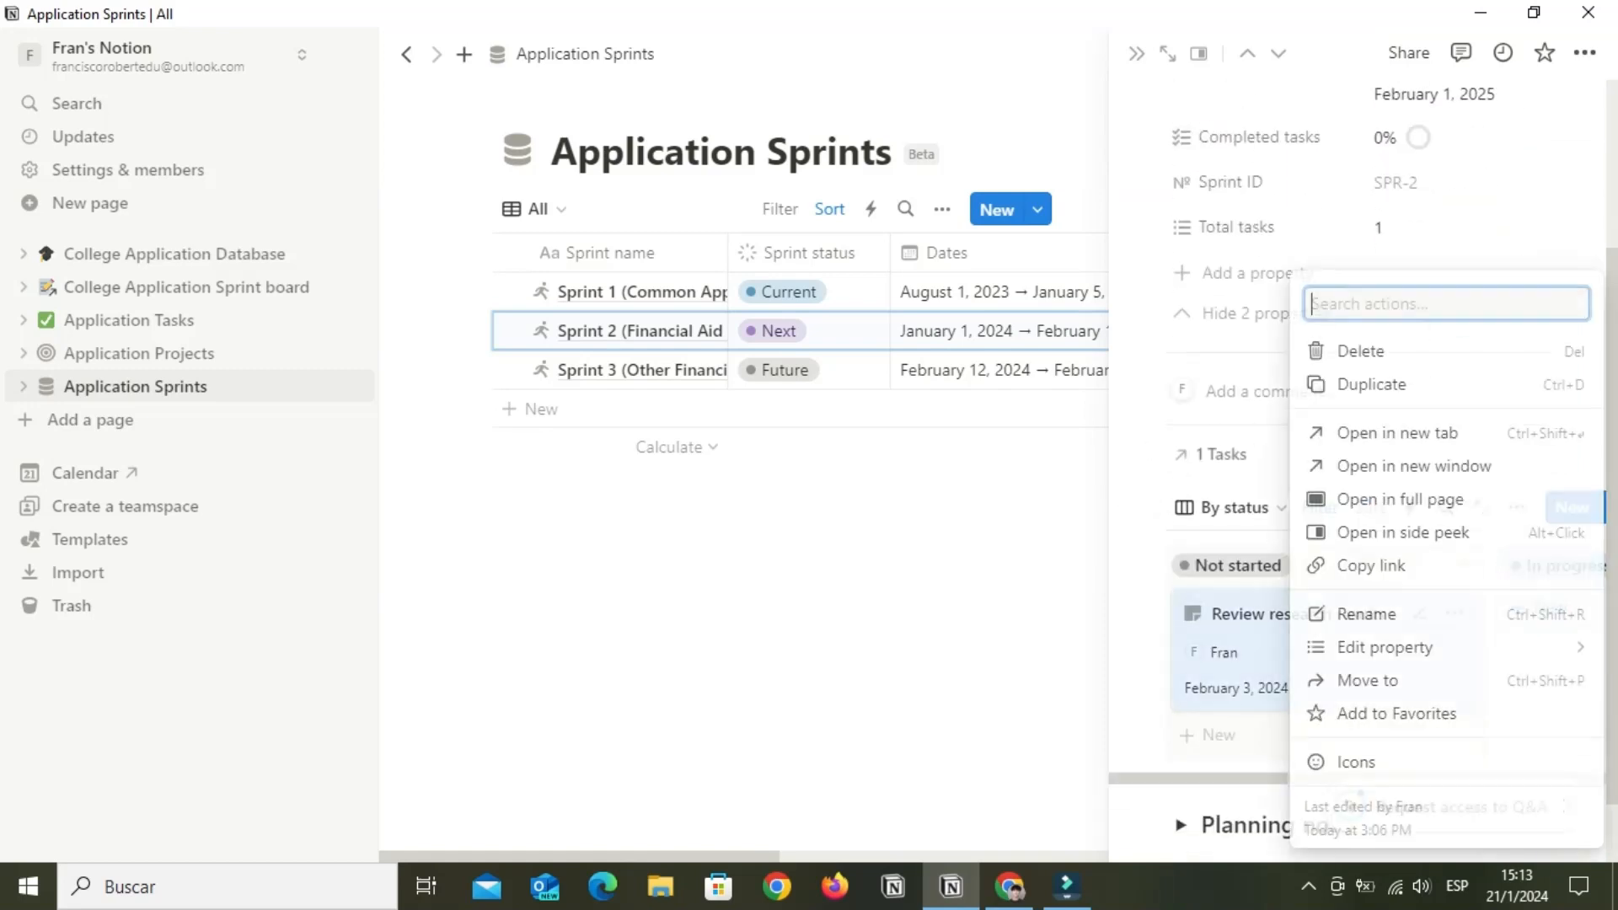
click(1348, 347)
scroll(1383, 590, right, 10)
scroll(1382, 590, left, 10)
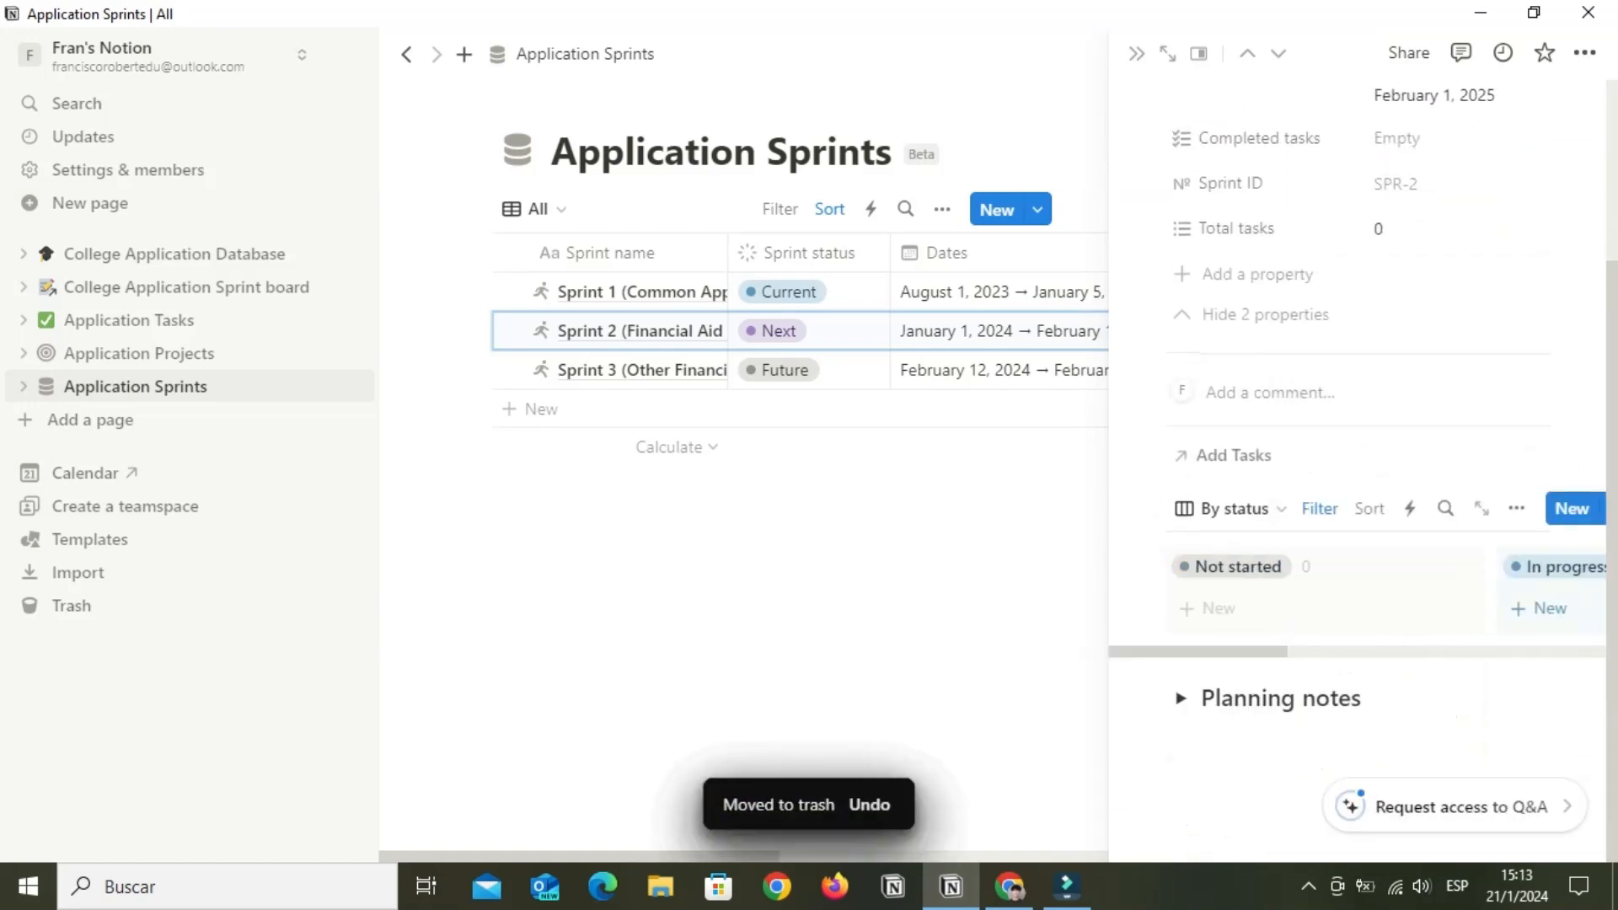
scroll(1382, 674, up, 3)
click(1136, 53)
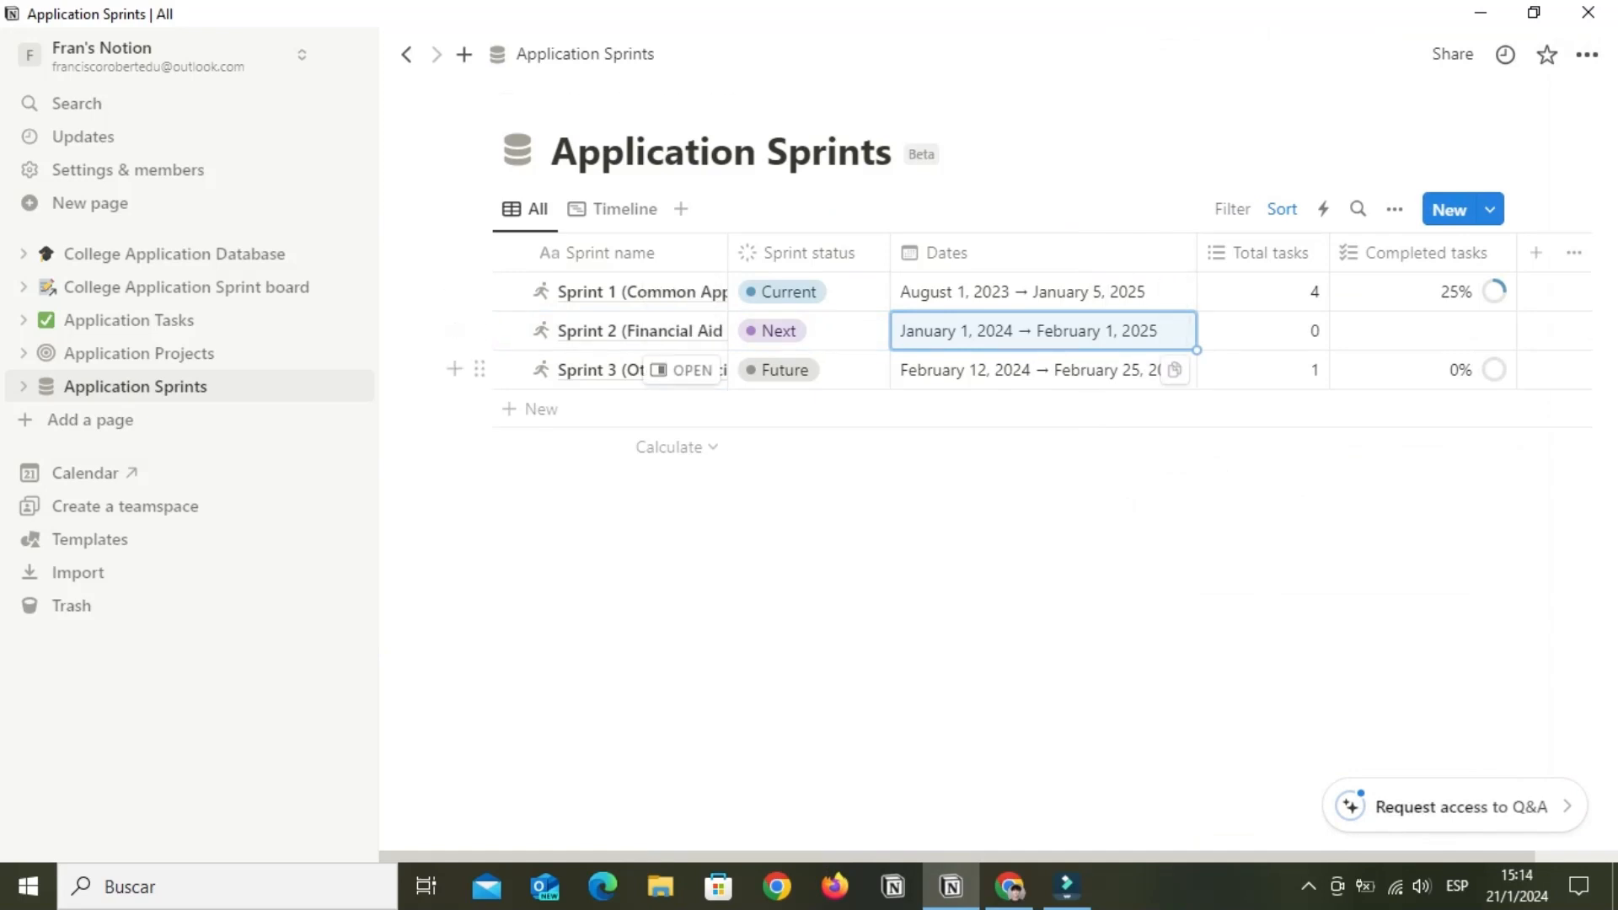
Set the start date of Sprint 3 to February 1, 2025
click(1045, 370)
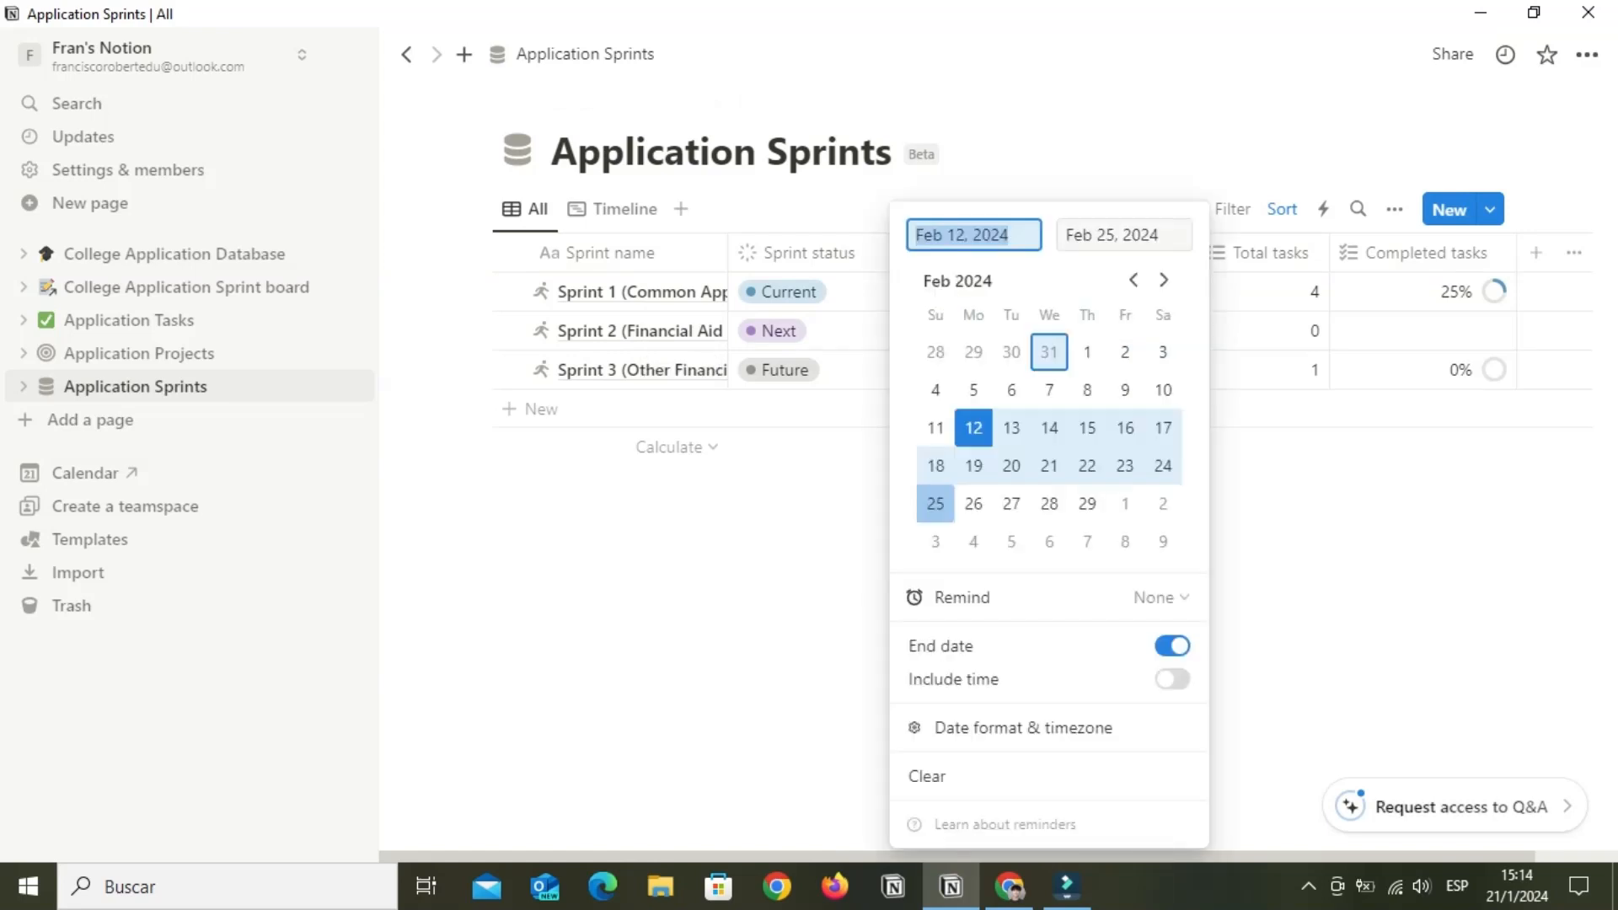
click(1011, 235)
key(BackSpace)
text(5)
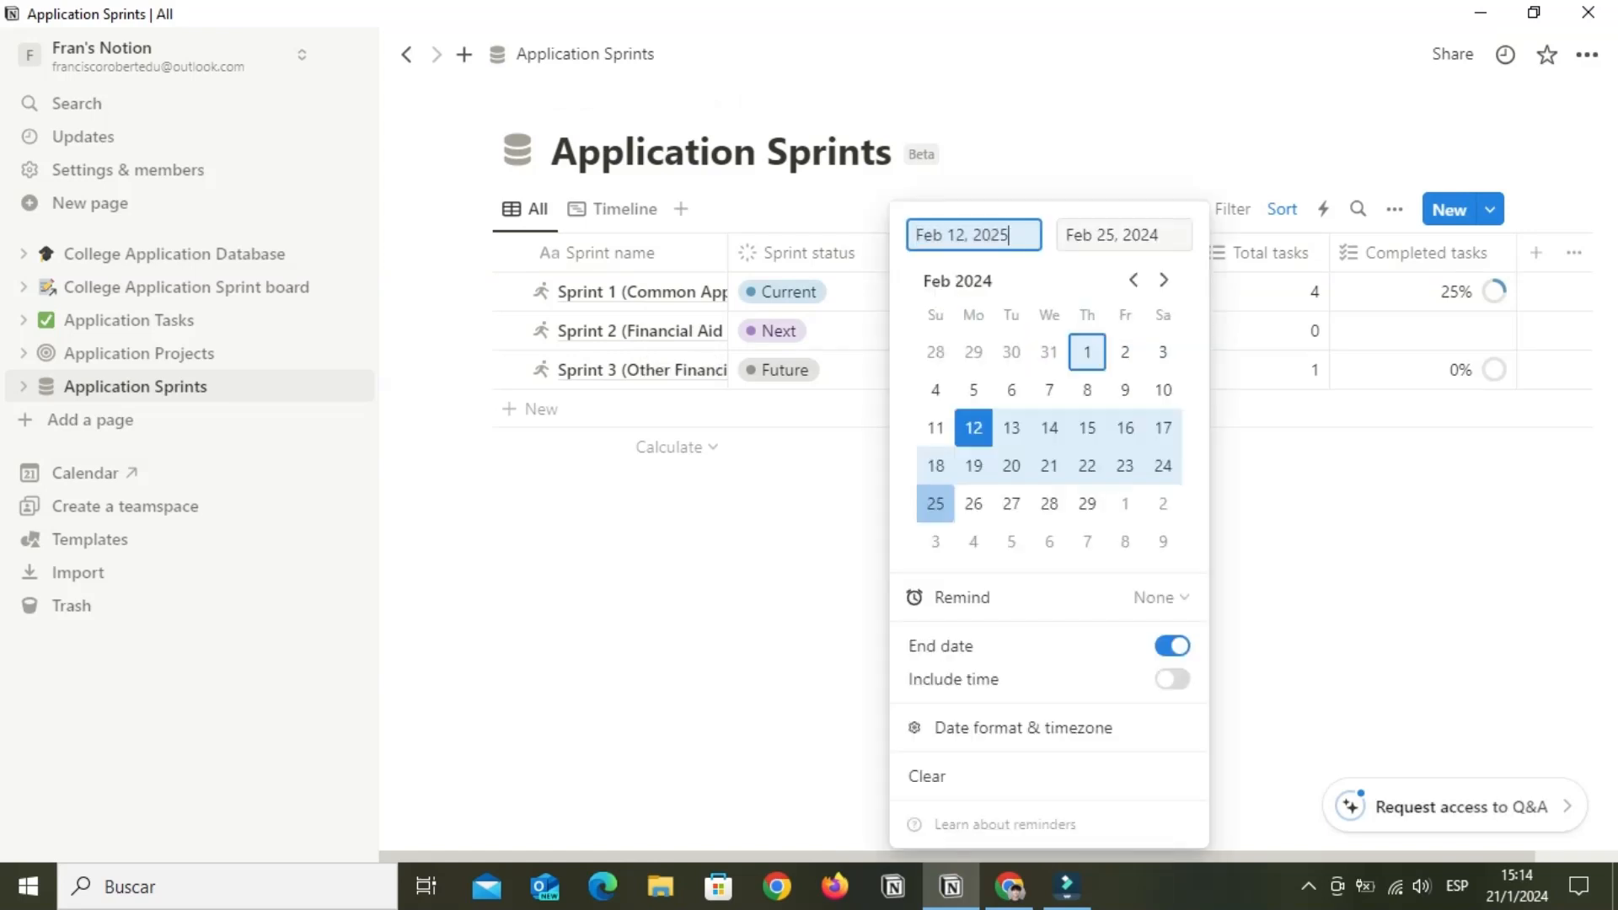
click(1087, 351)
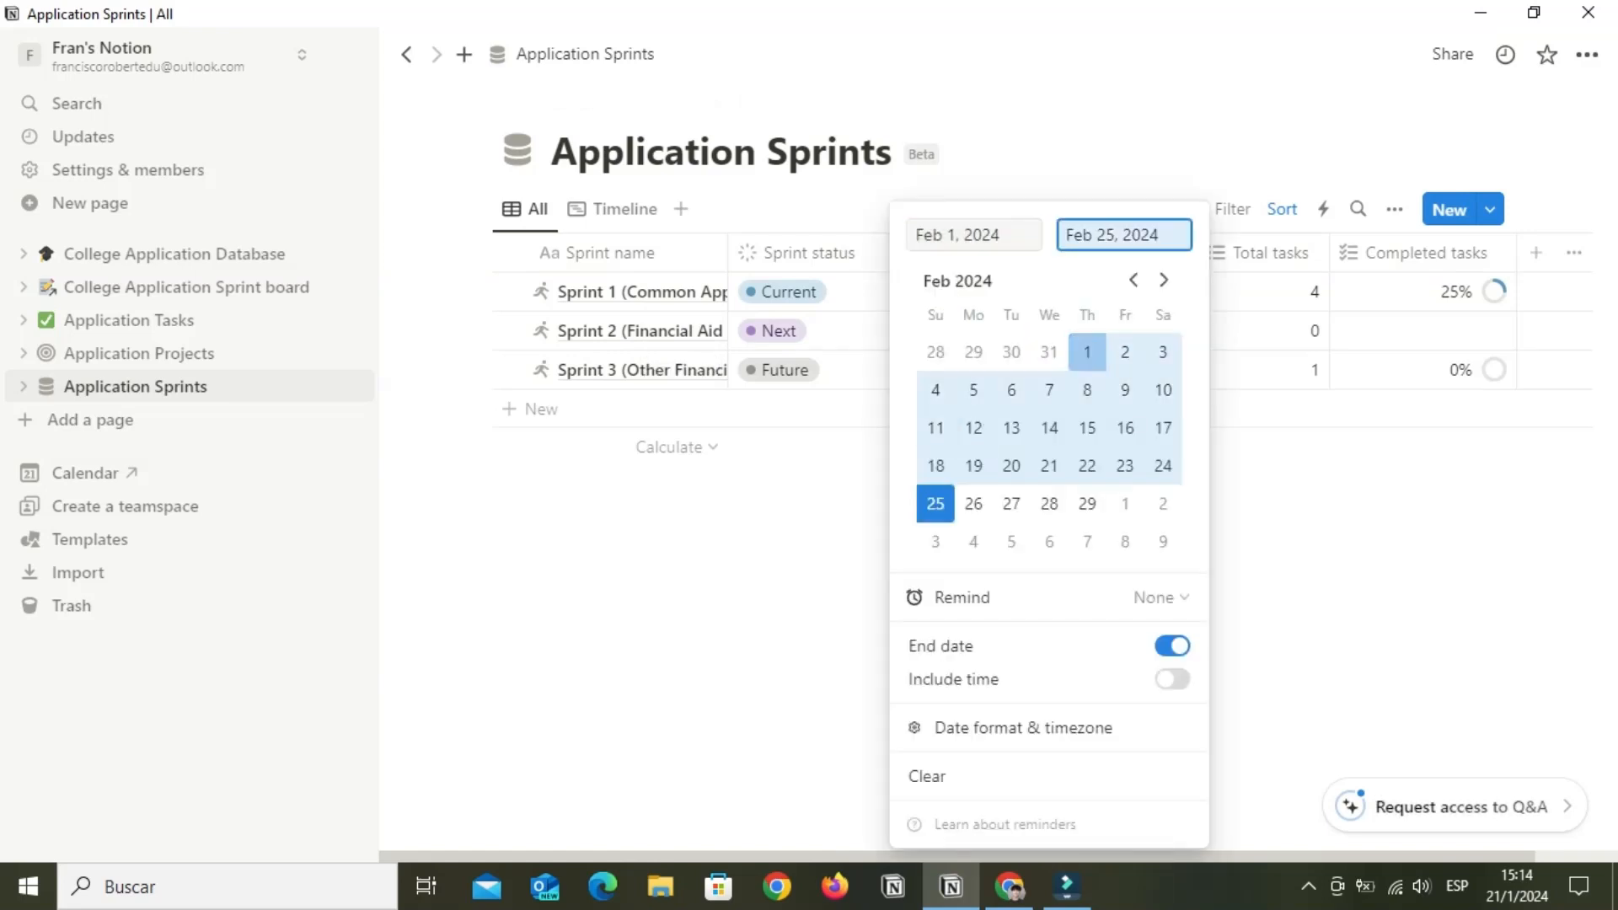
click(1011, 235)
key(BackSpace)
text(5)
Set the end date of Sprint 3 to February 15, 2025
click(1115, 235)
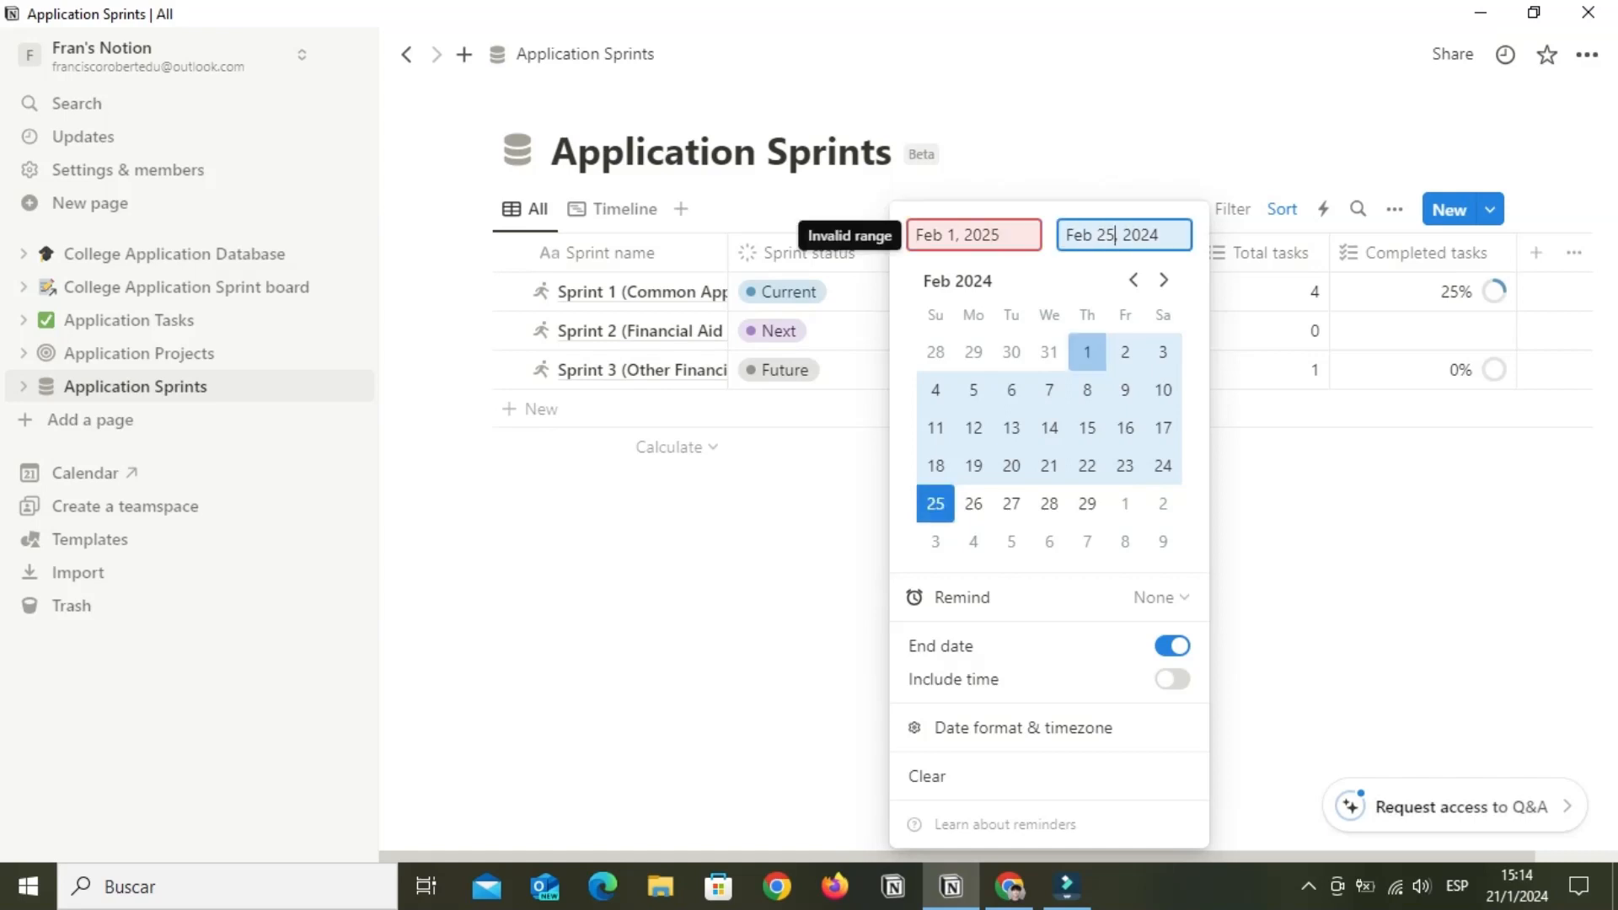
key(BackSpace)
key(BackSpace)
text(15)
click(1161, 235)
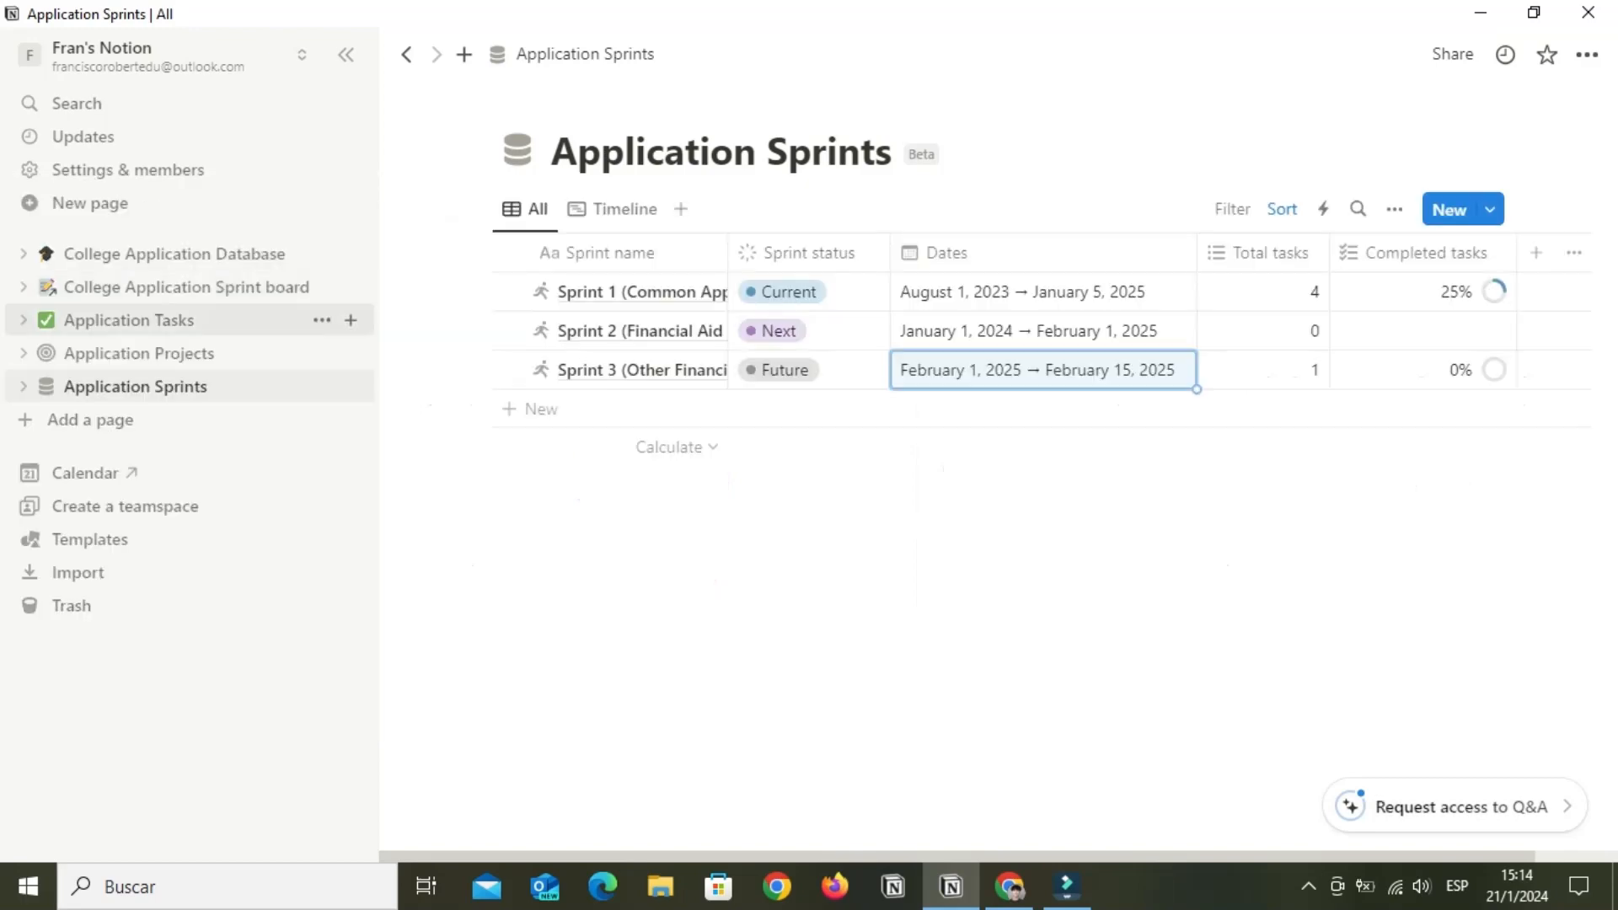
Review Application Tasks by project and as a full list, and Application Projects in the Timeline, All and Mine views
click(129, 320)
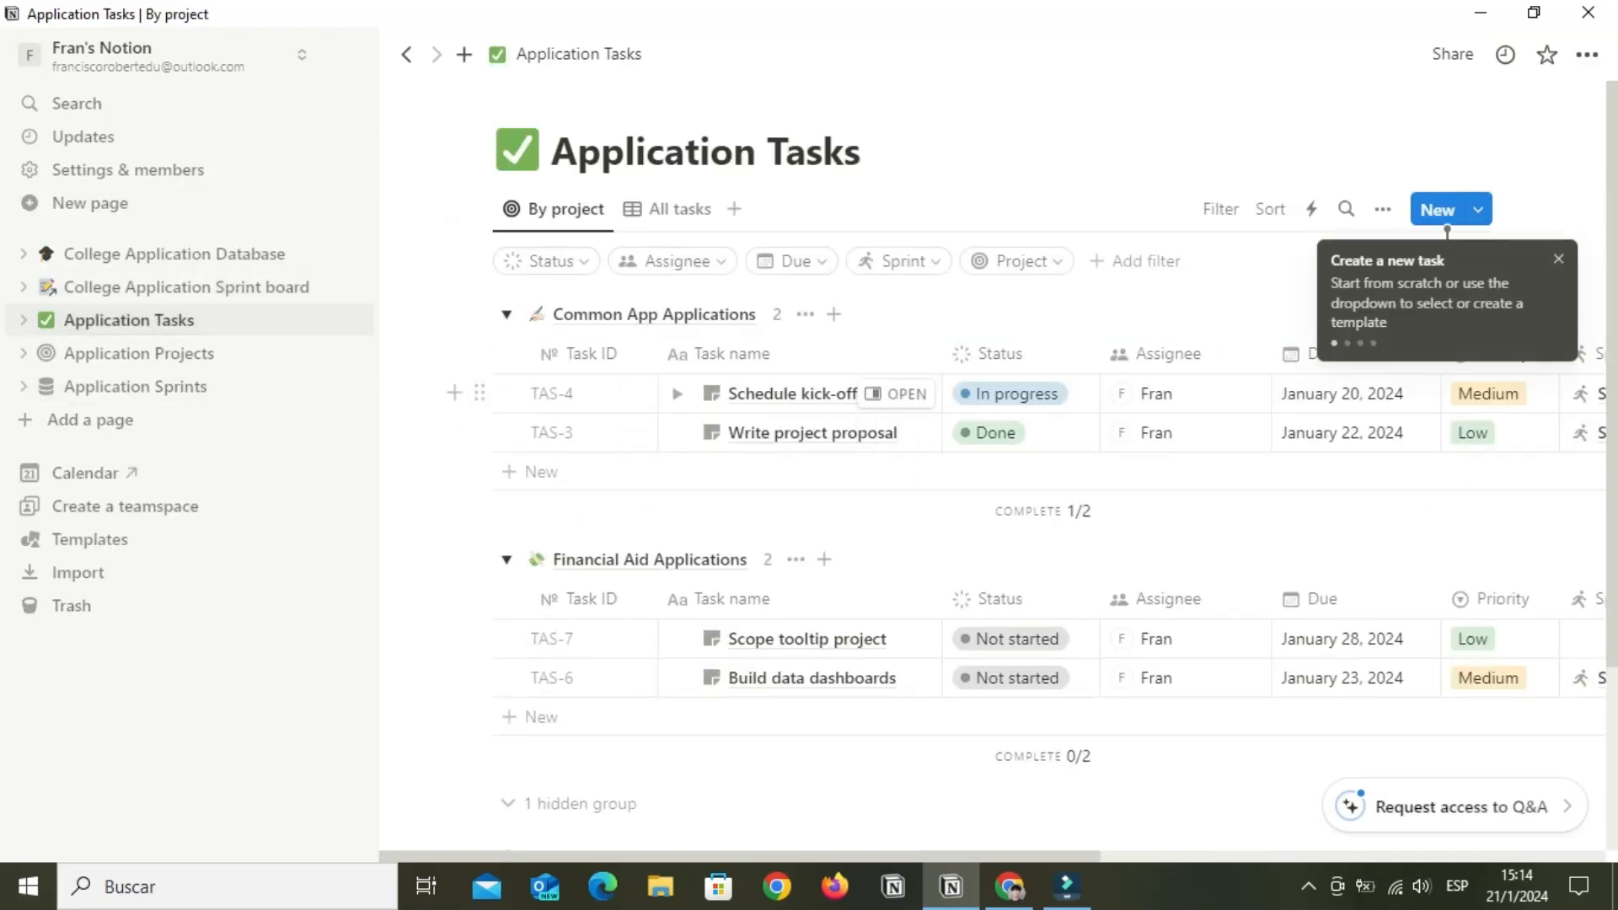
click(139, 353)
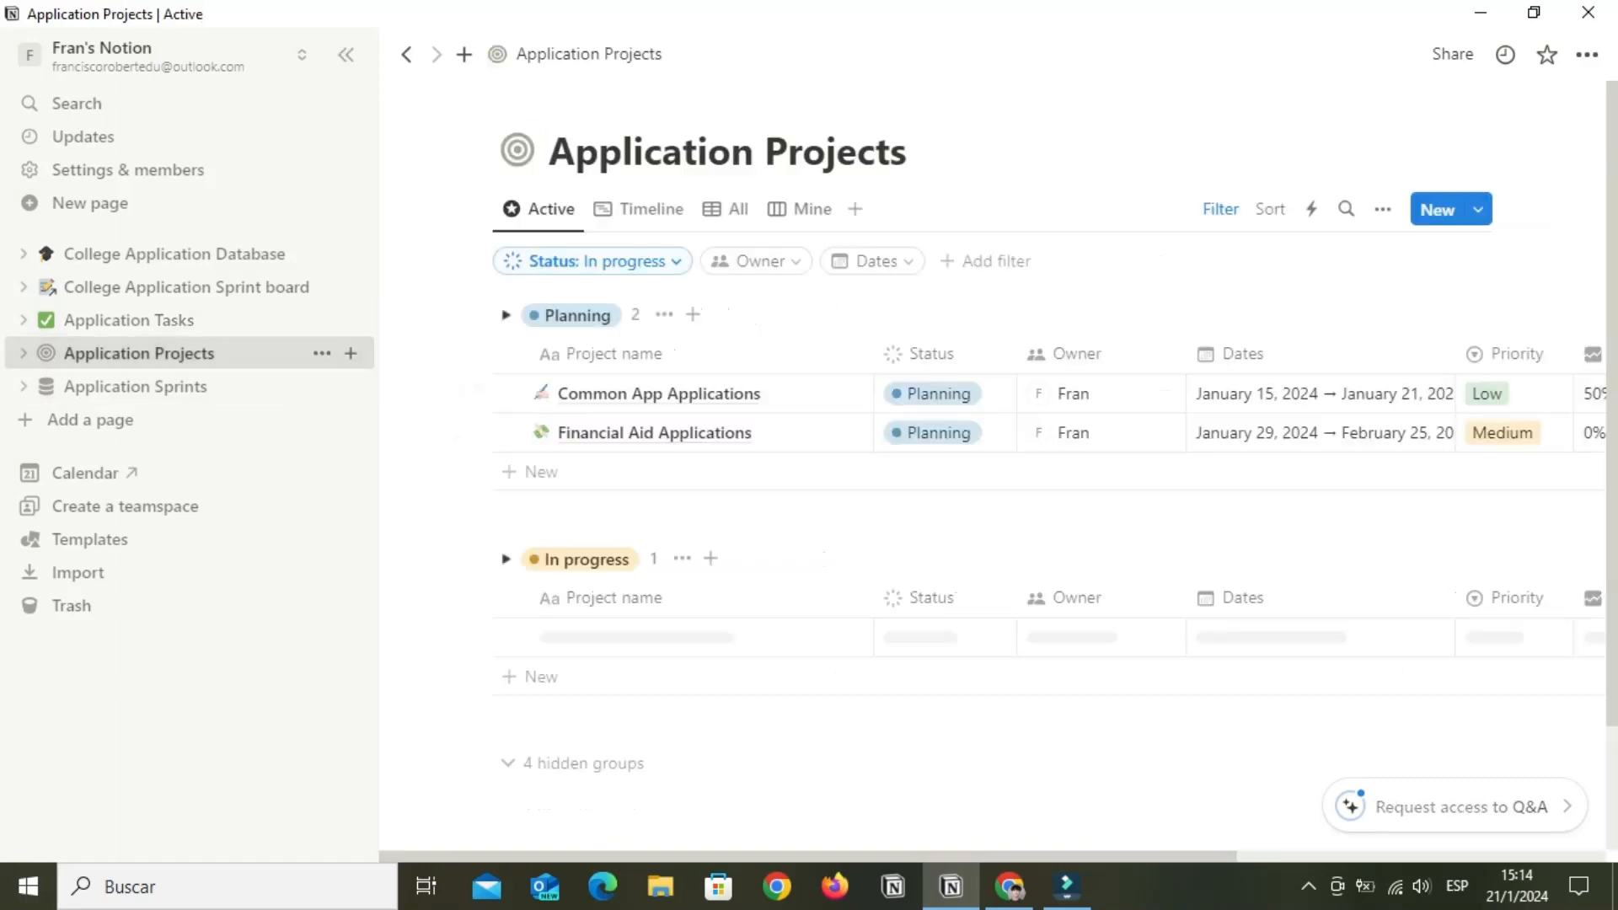
click(129, 320)
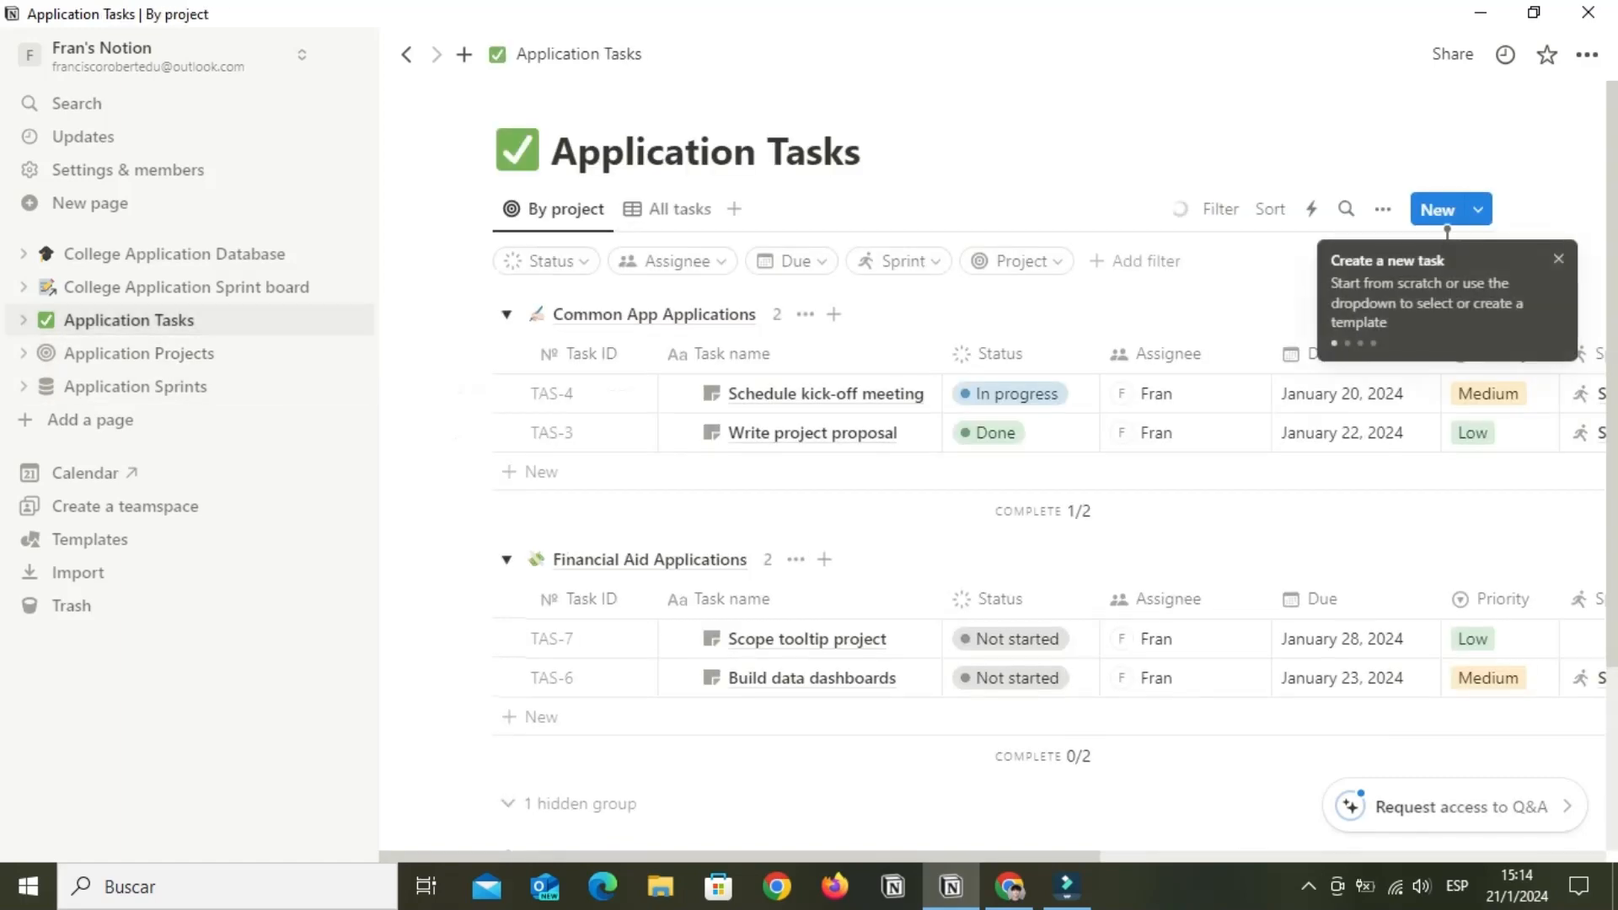
click(668, 209)
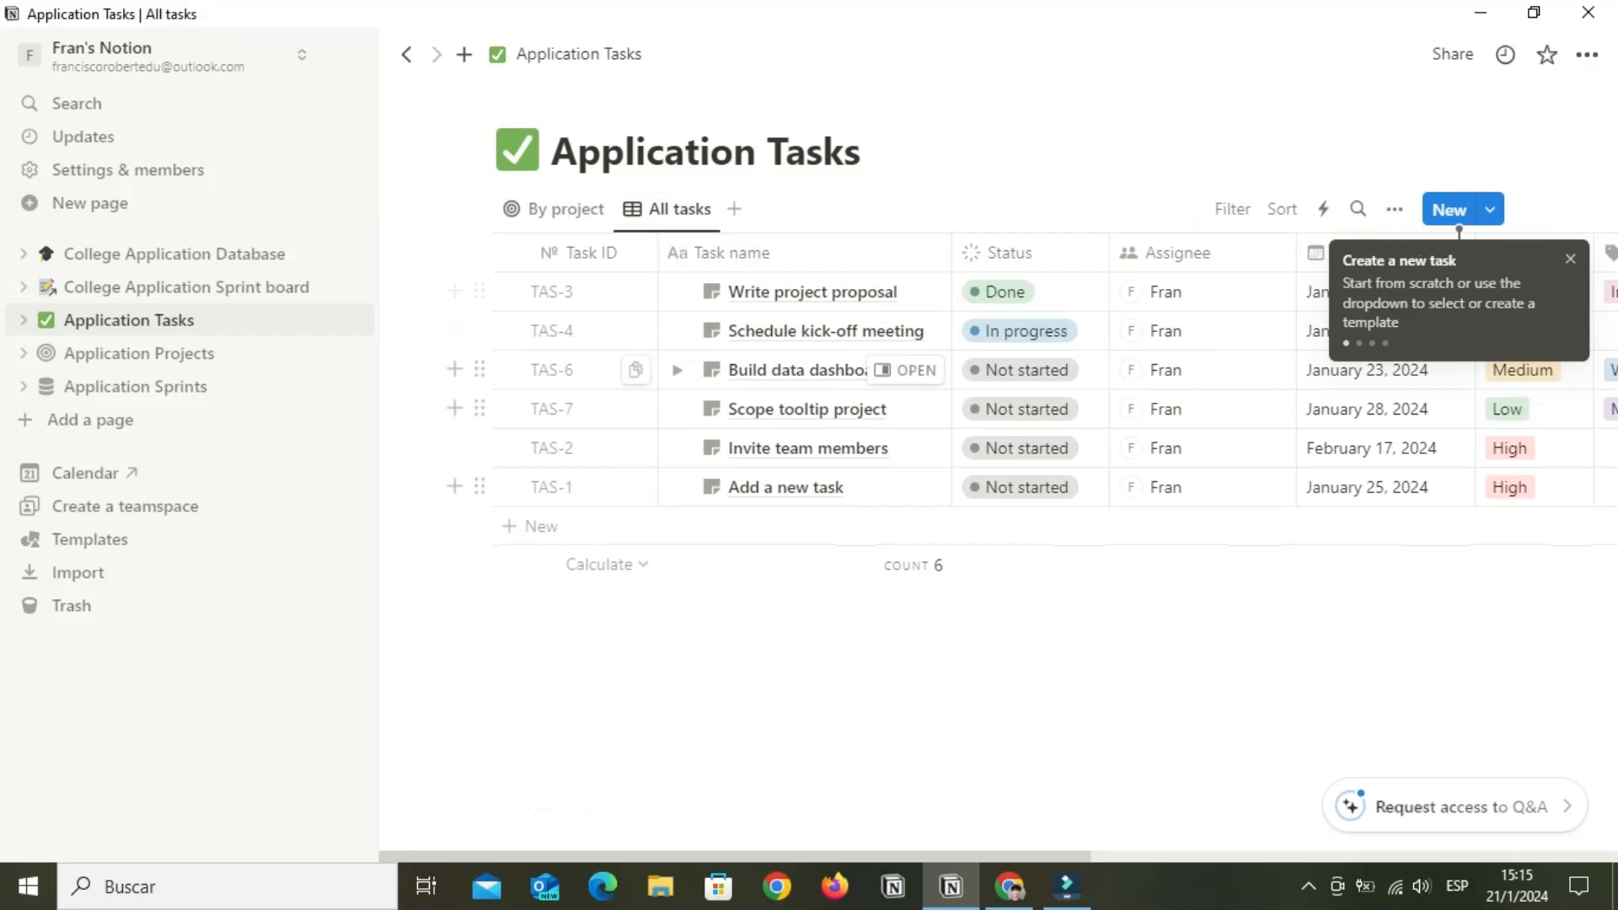
click(140, 353)
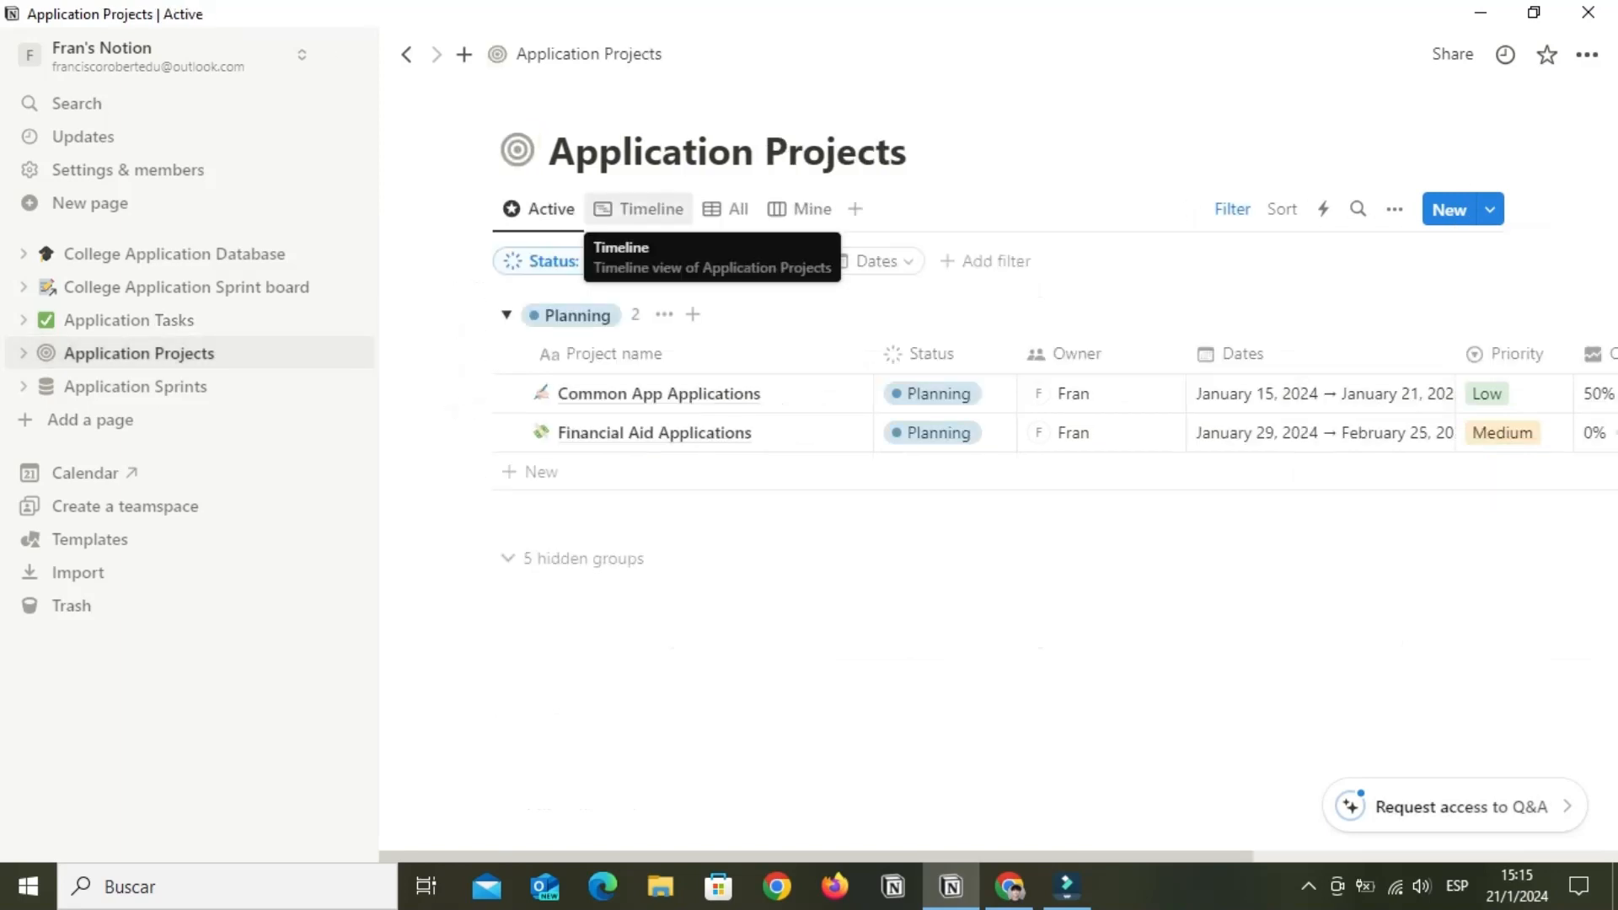
click(645, 209)
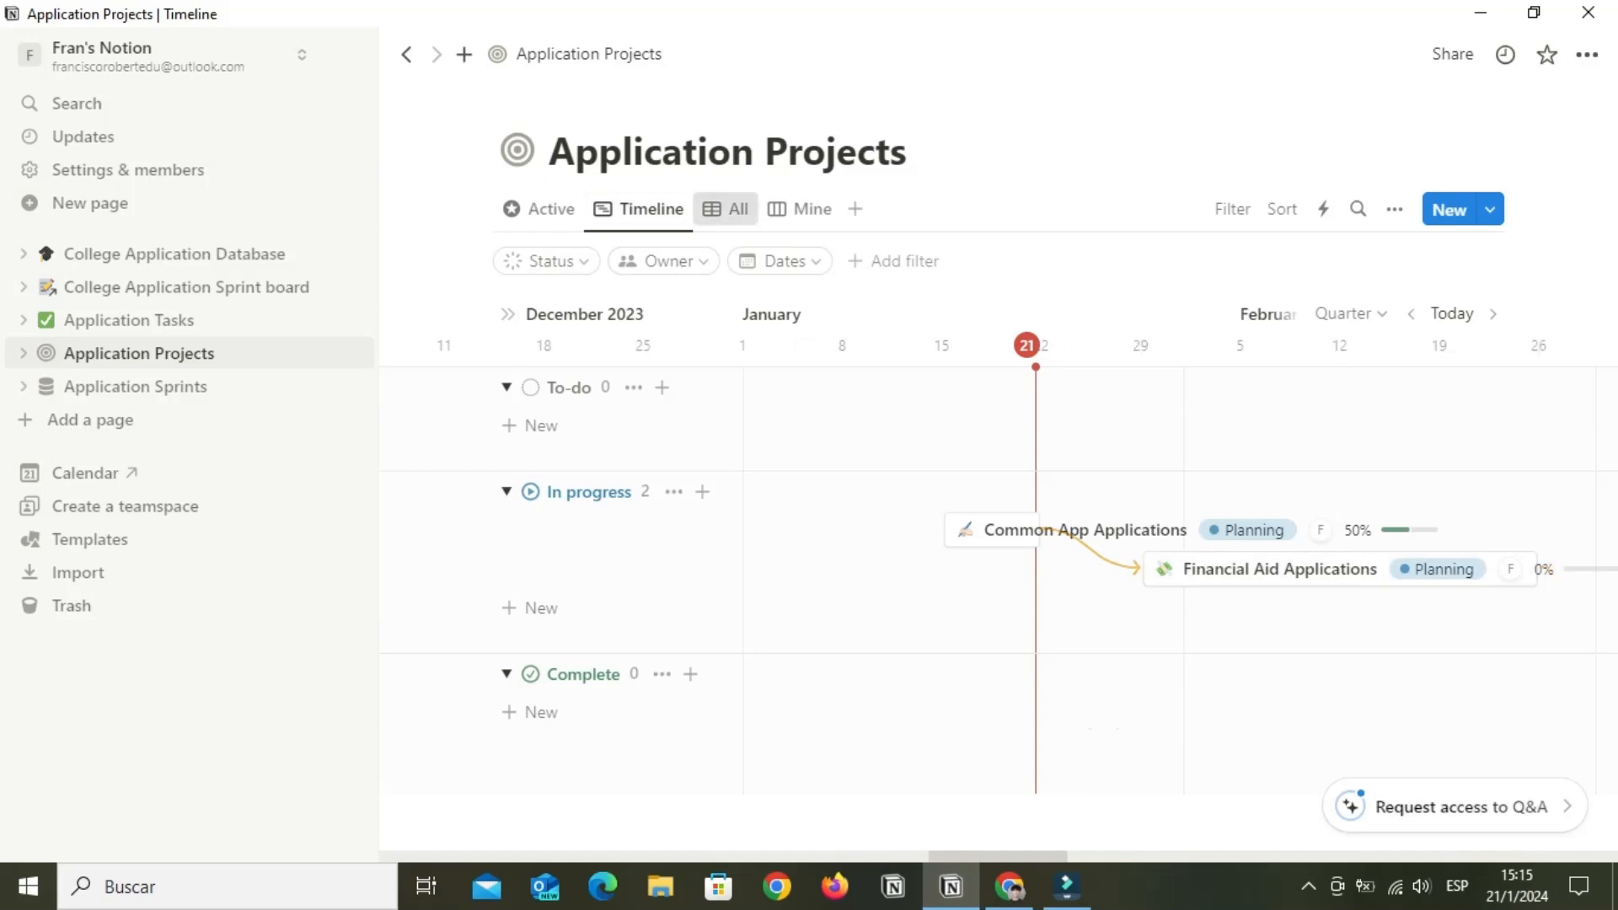
click(726, 209)
click(801, 209)
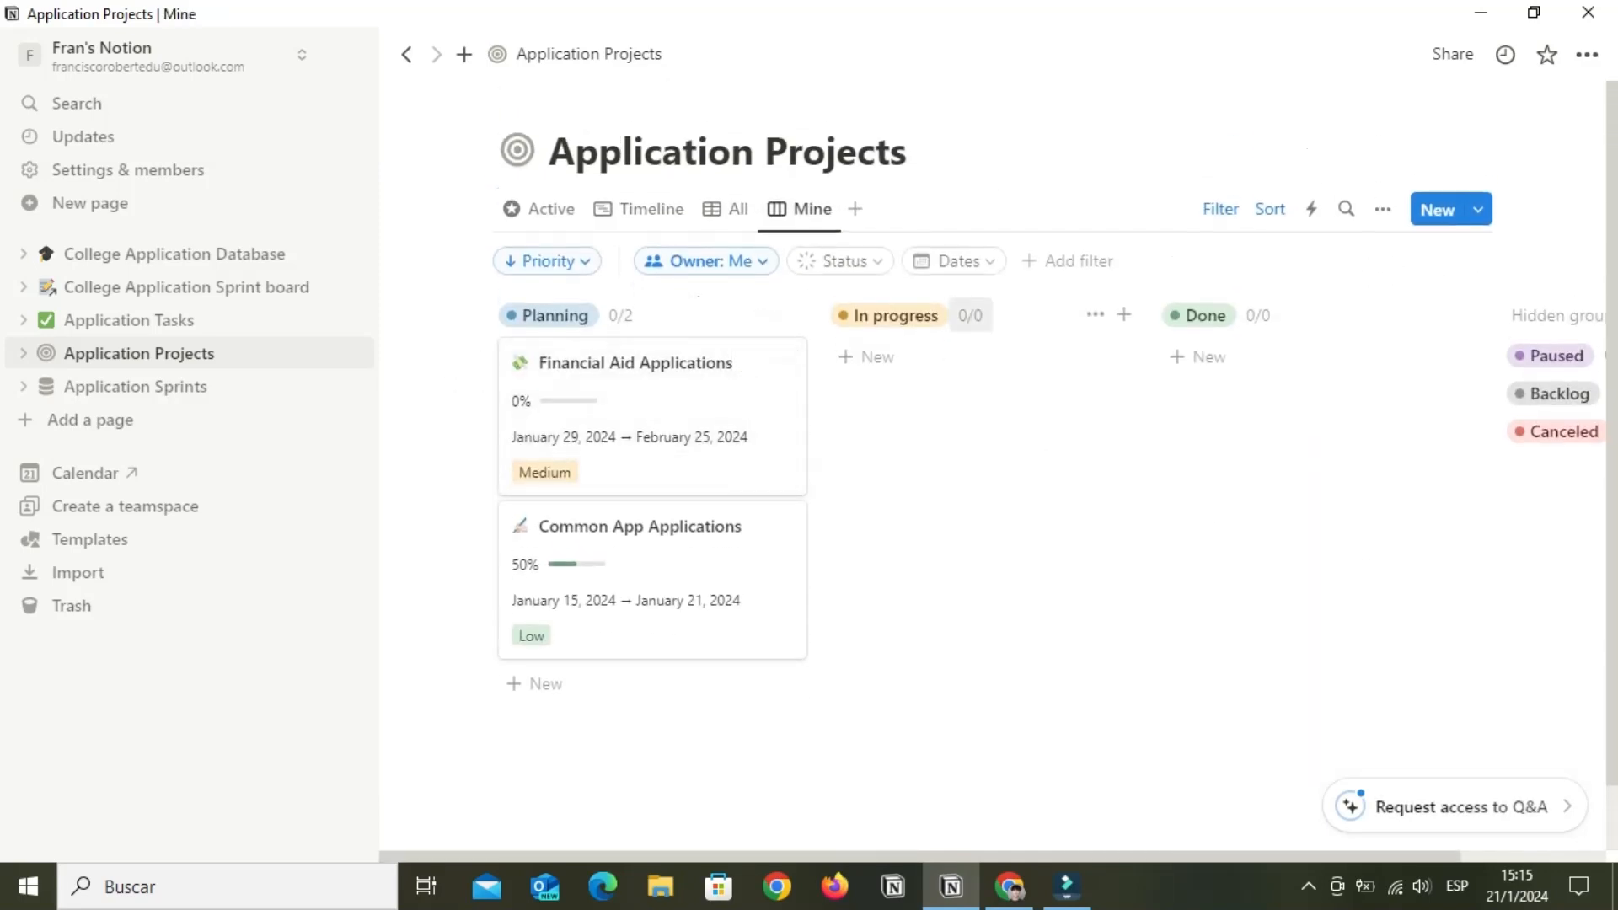
Hide the sidebar and show the Active view of Application Projects
click(356, 54)
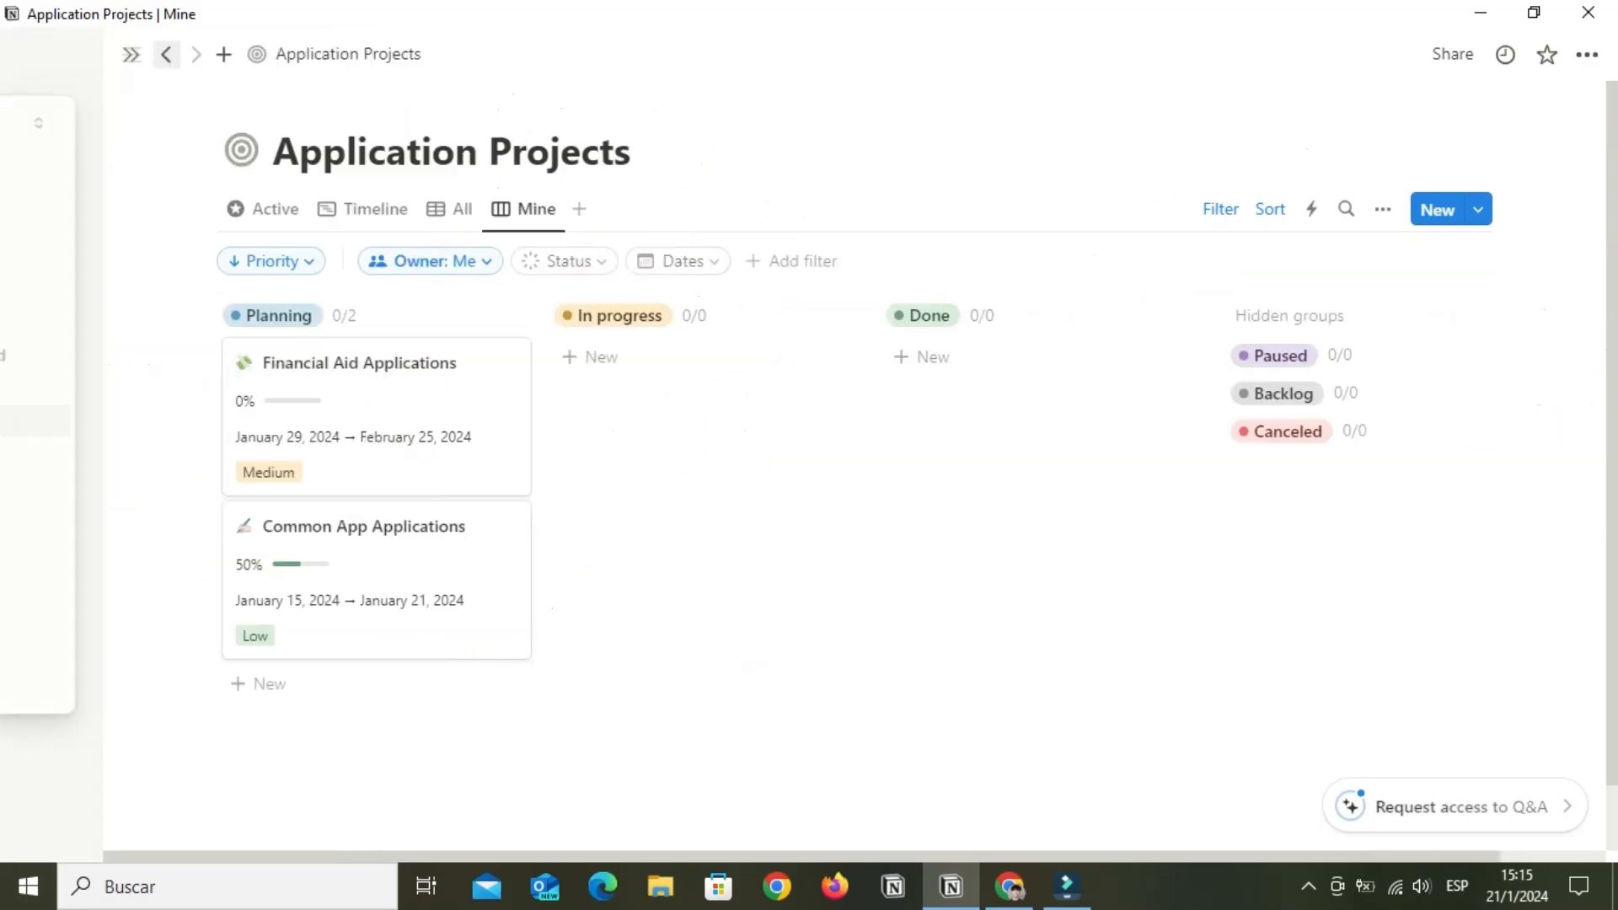
click(1588, 54)
mouse_move(1475, 202)
click(337, 422)
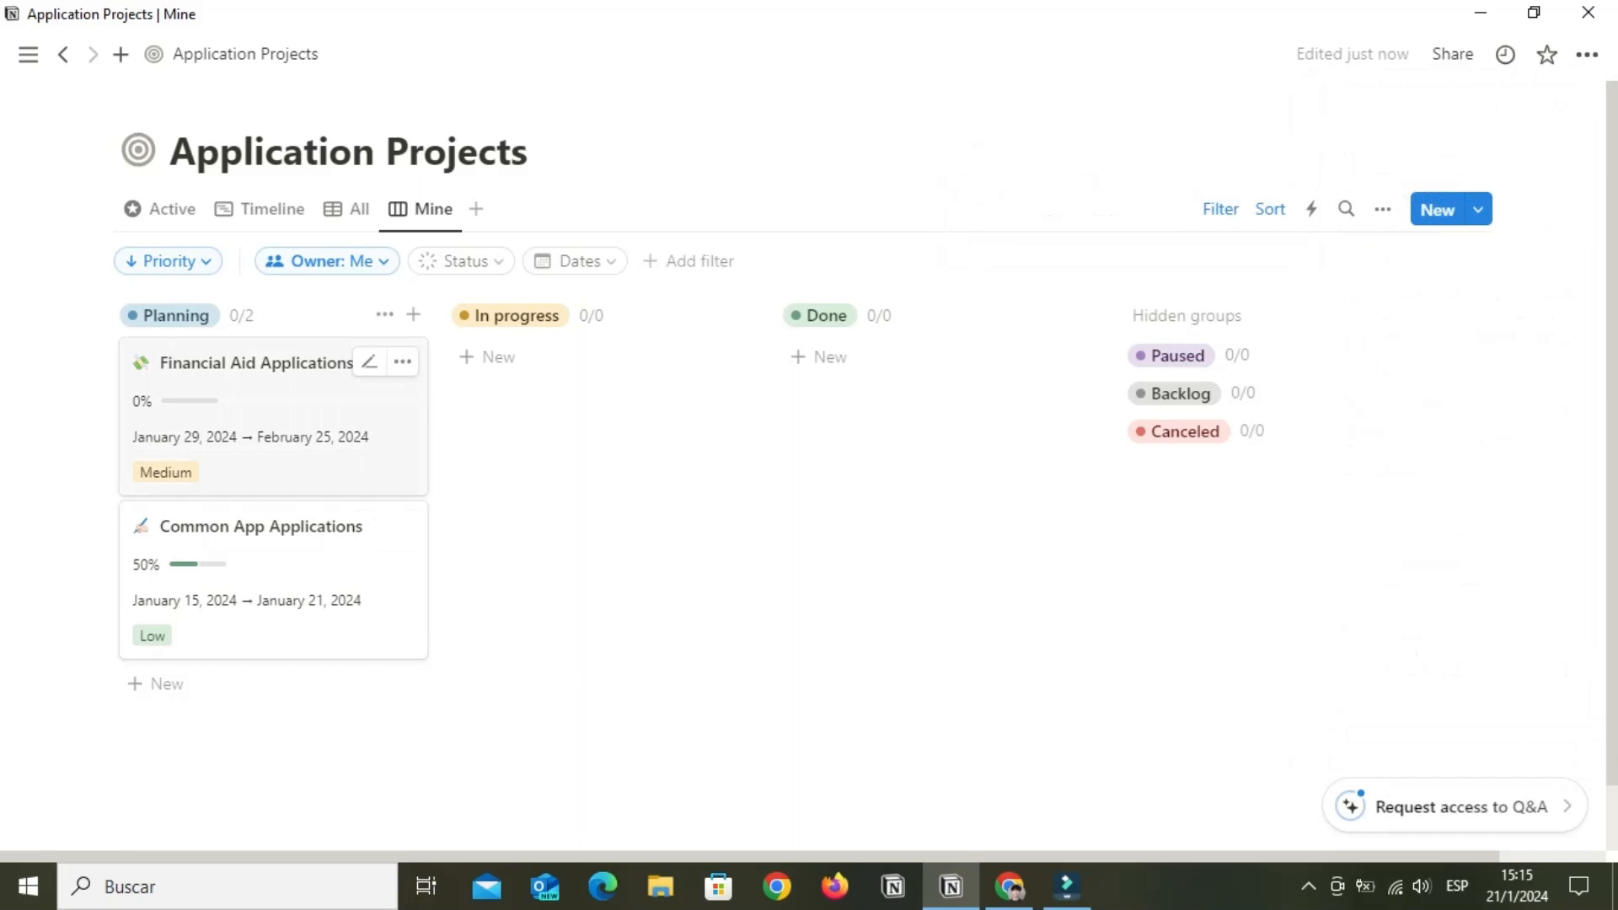
click(161, 209)
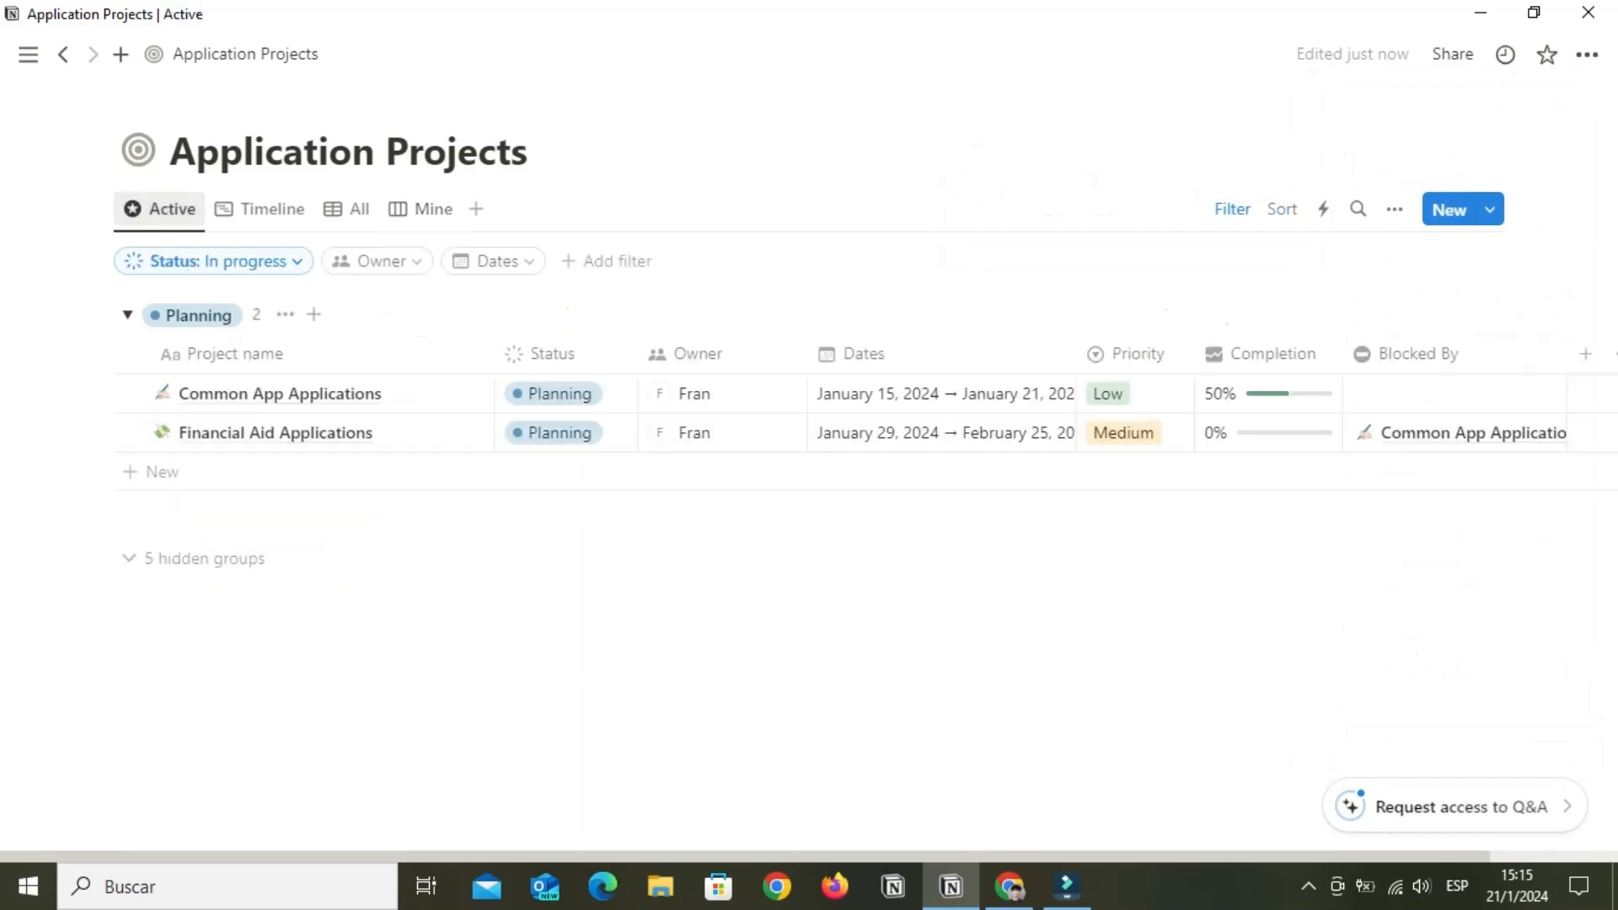
On the College Application Sprint board, delete the "Schedule kick-off meeting", "Write project proposal" and "Build data dashboards" tasks
mouse_move(28, 54)
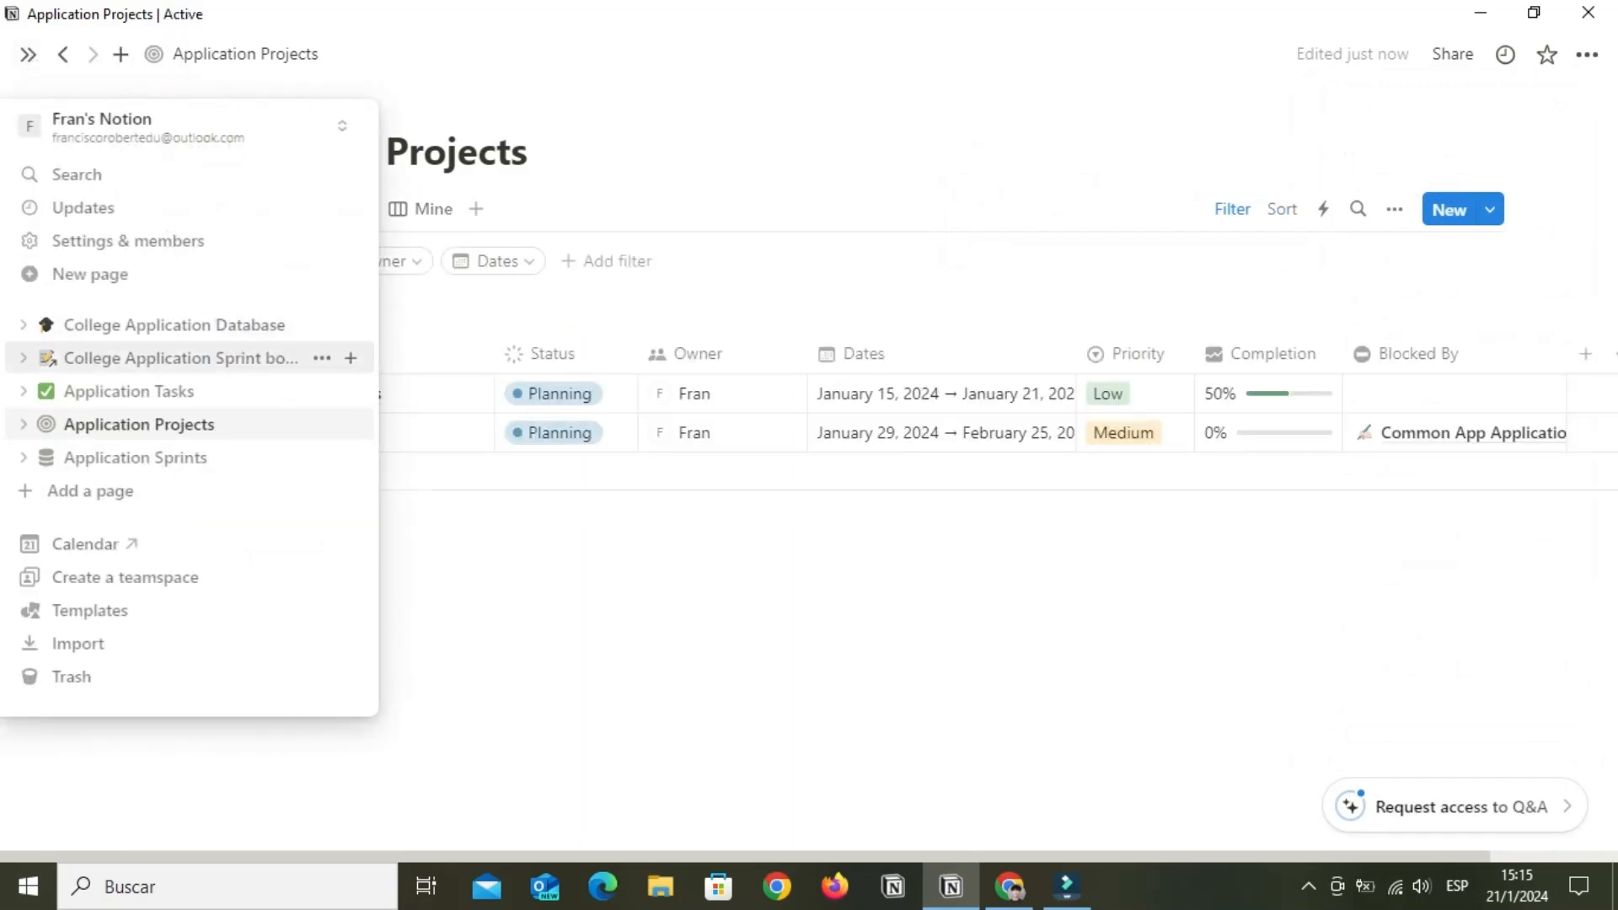
click(181, 357)
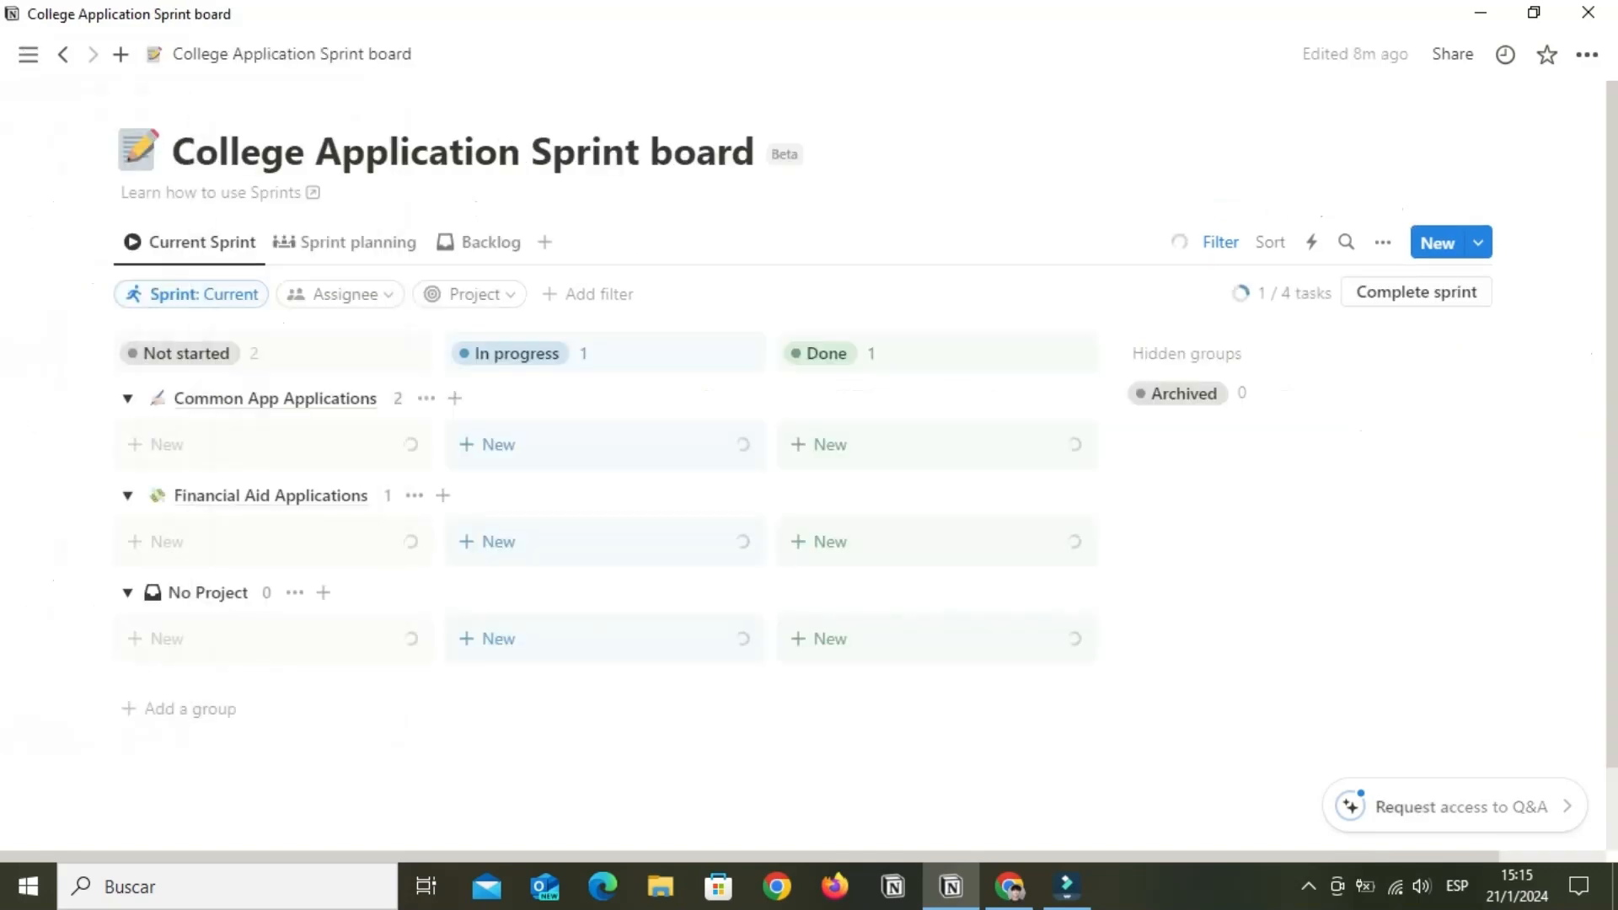
click(733, 448)
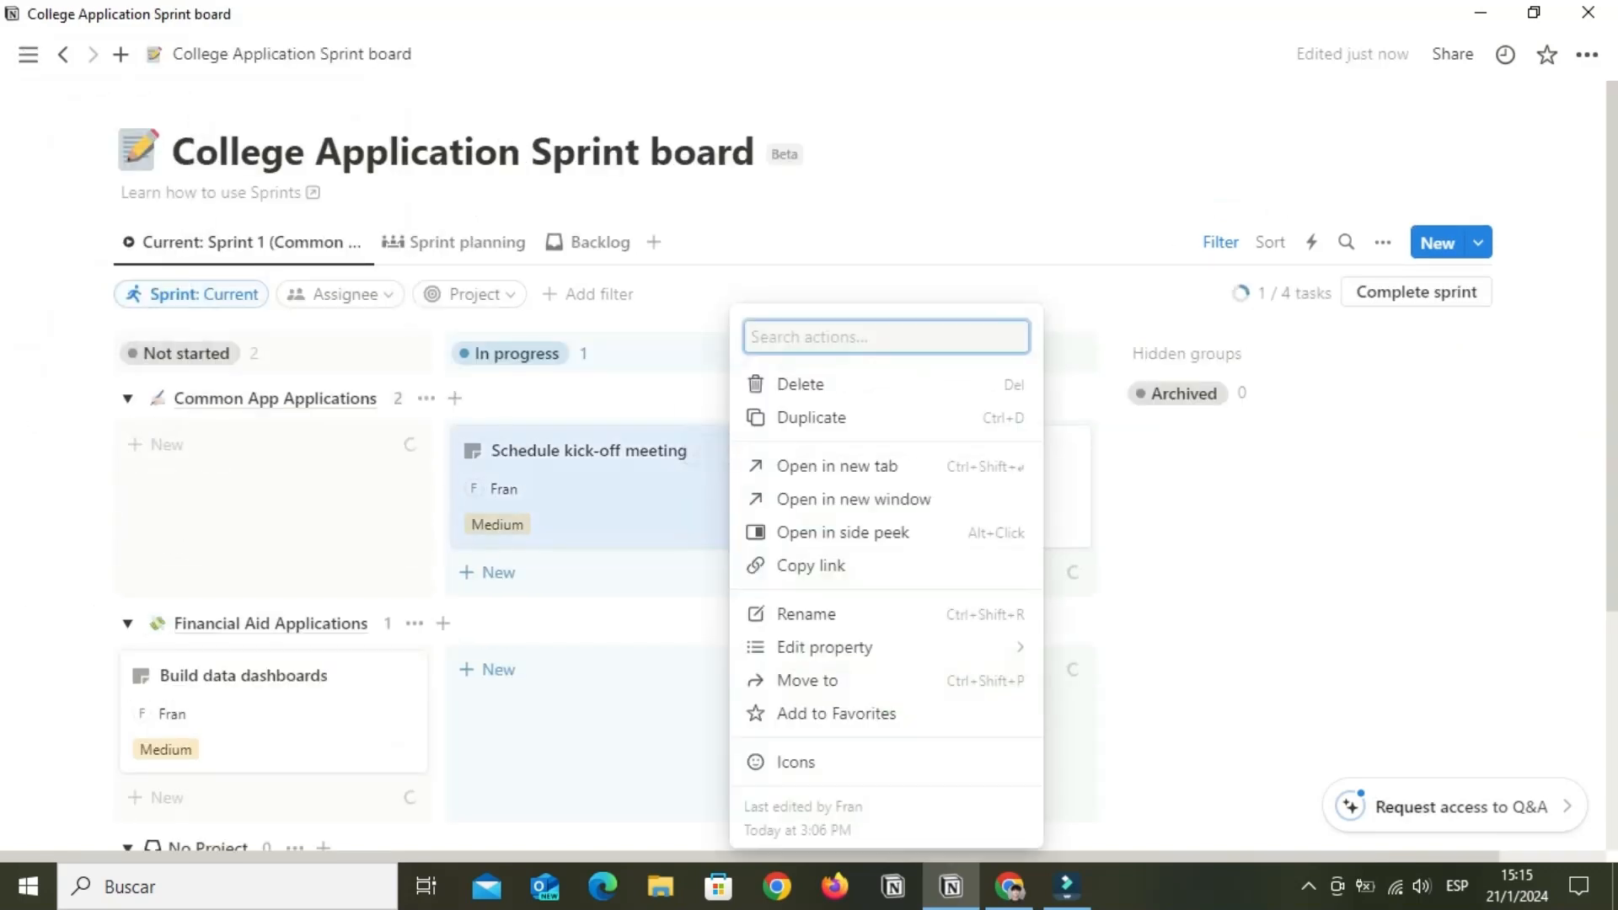
click(795, 380)
click(1067, 449)
click(1141, 379)
click(401, 546)
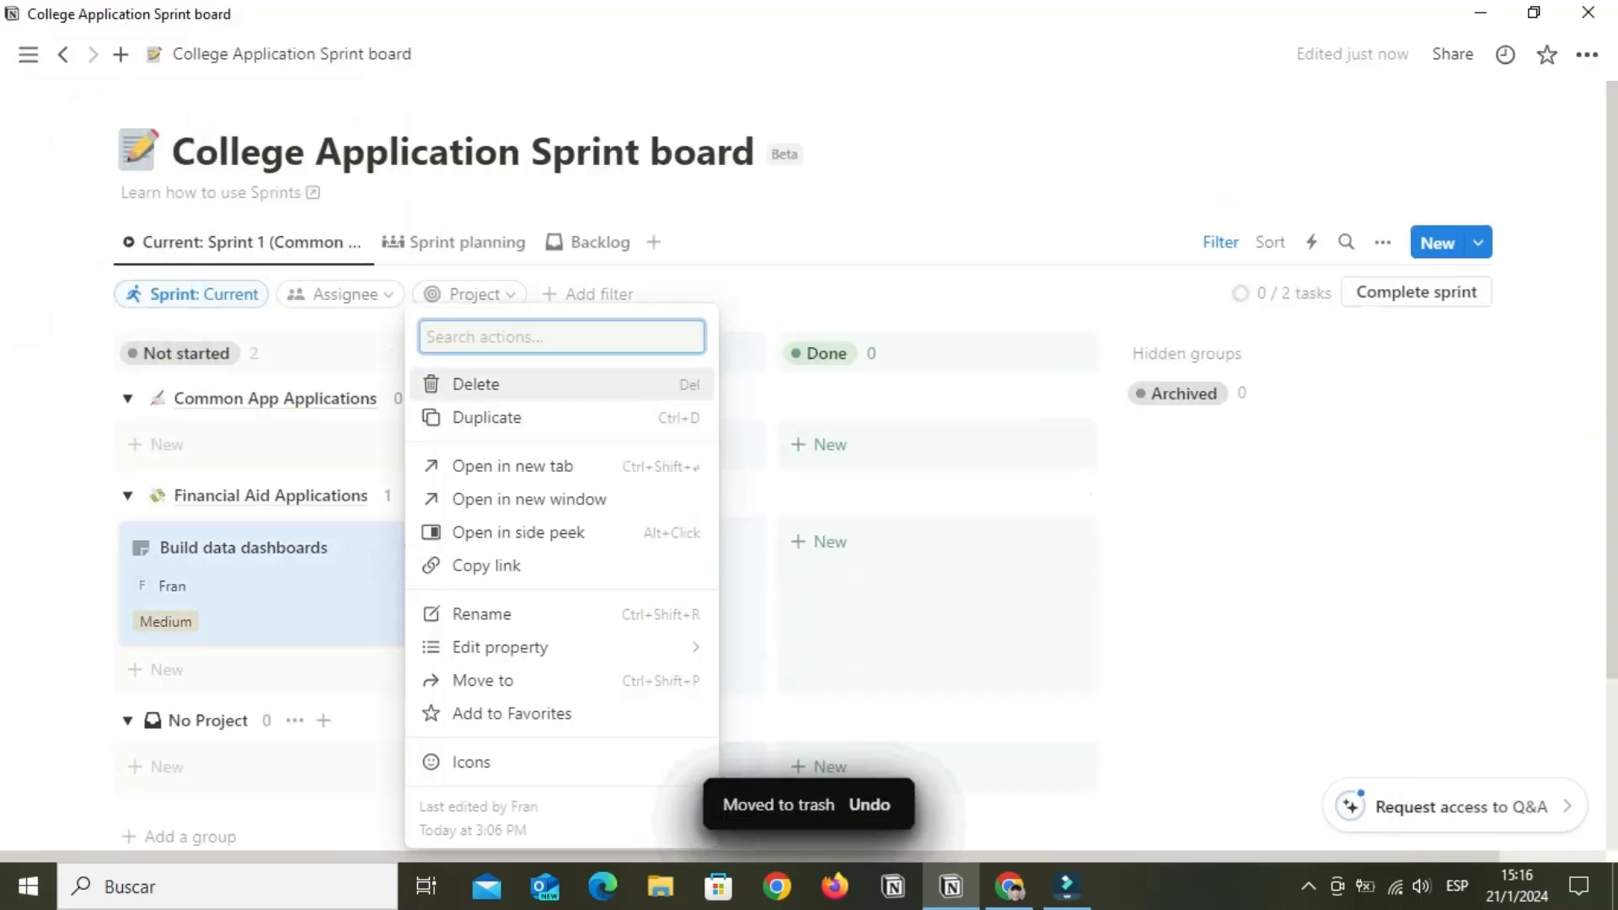
click(473, 379)
Add a not-started task "Finish ED applications" under Common App Applications with High priority
click(274, 445)
text(T)
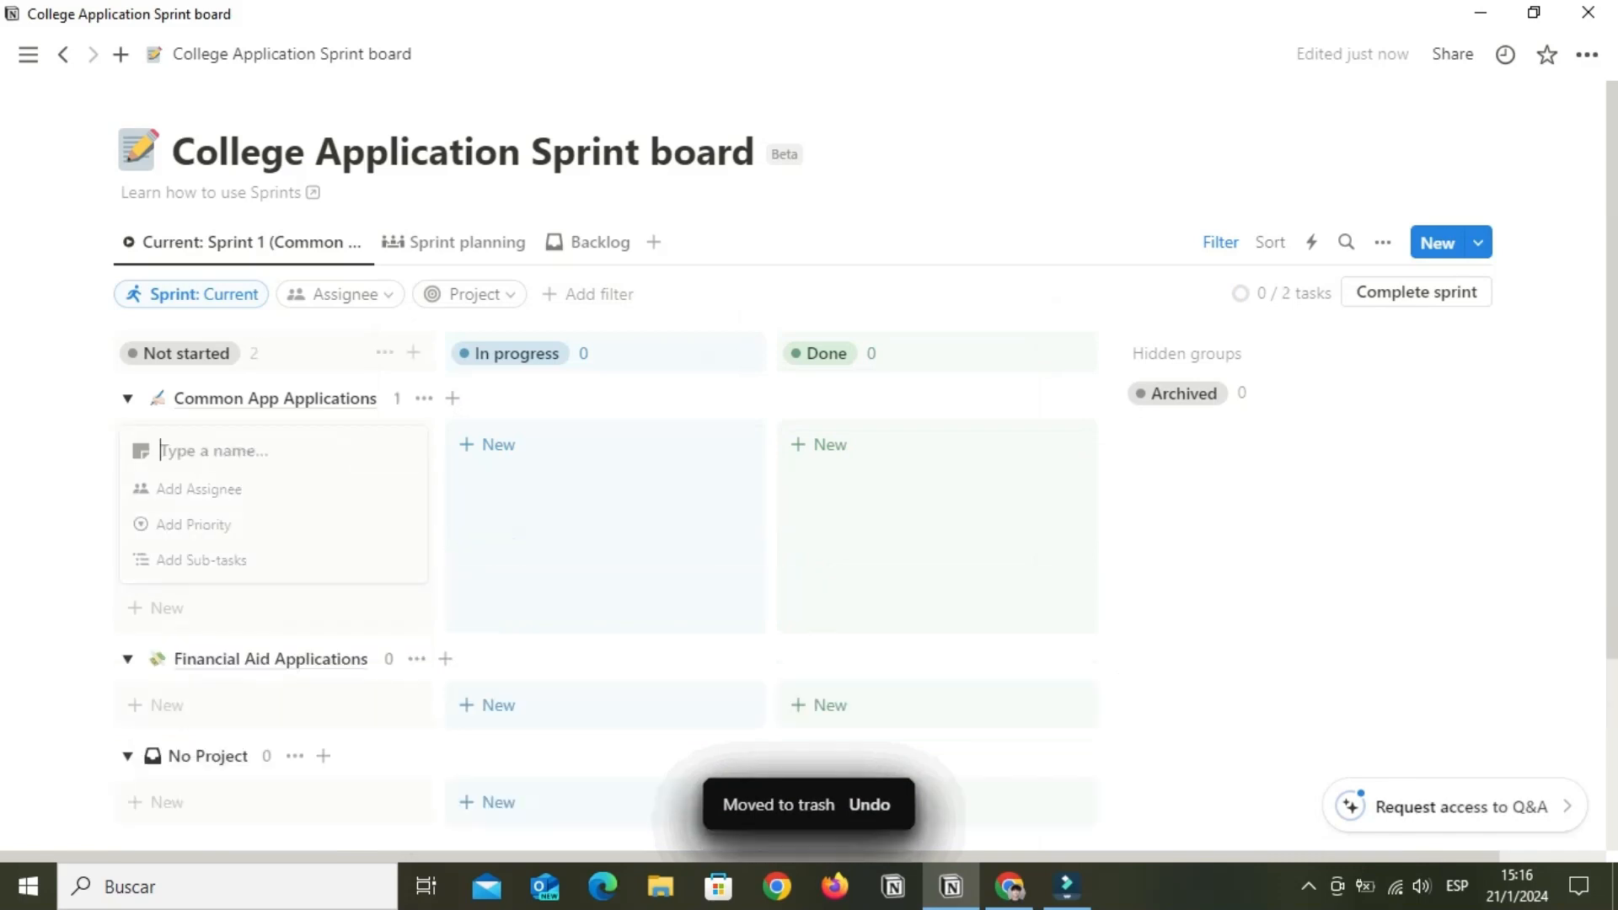
text(inish ED applications)
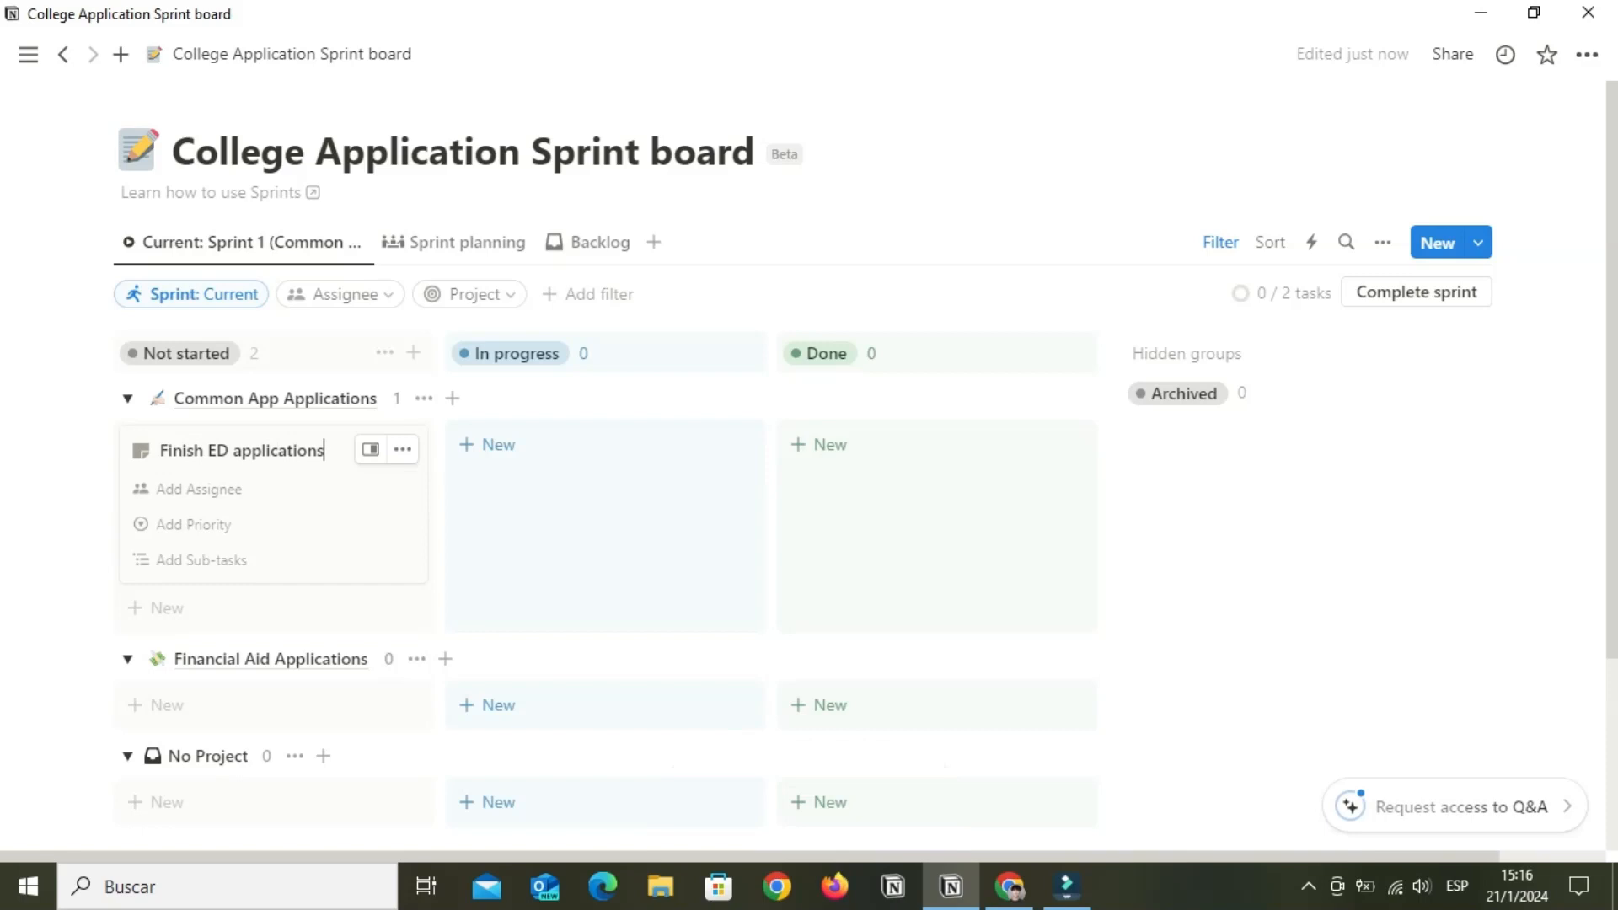
click(193, 525)
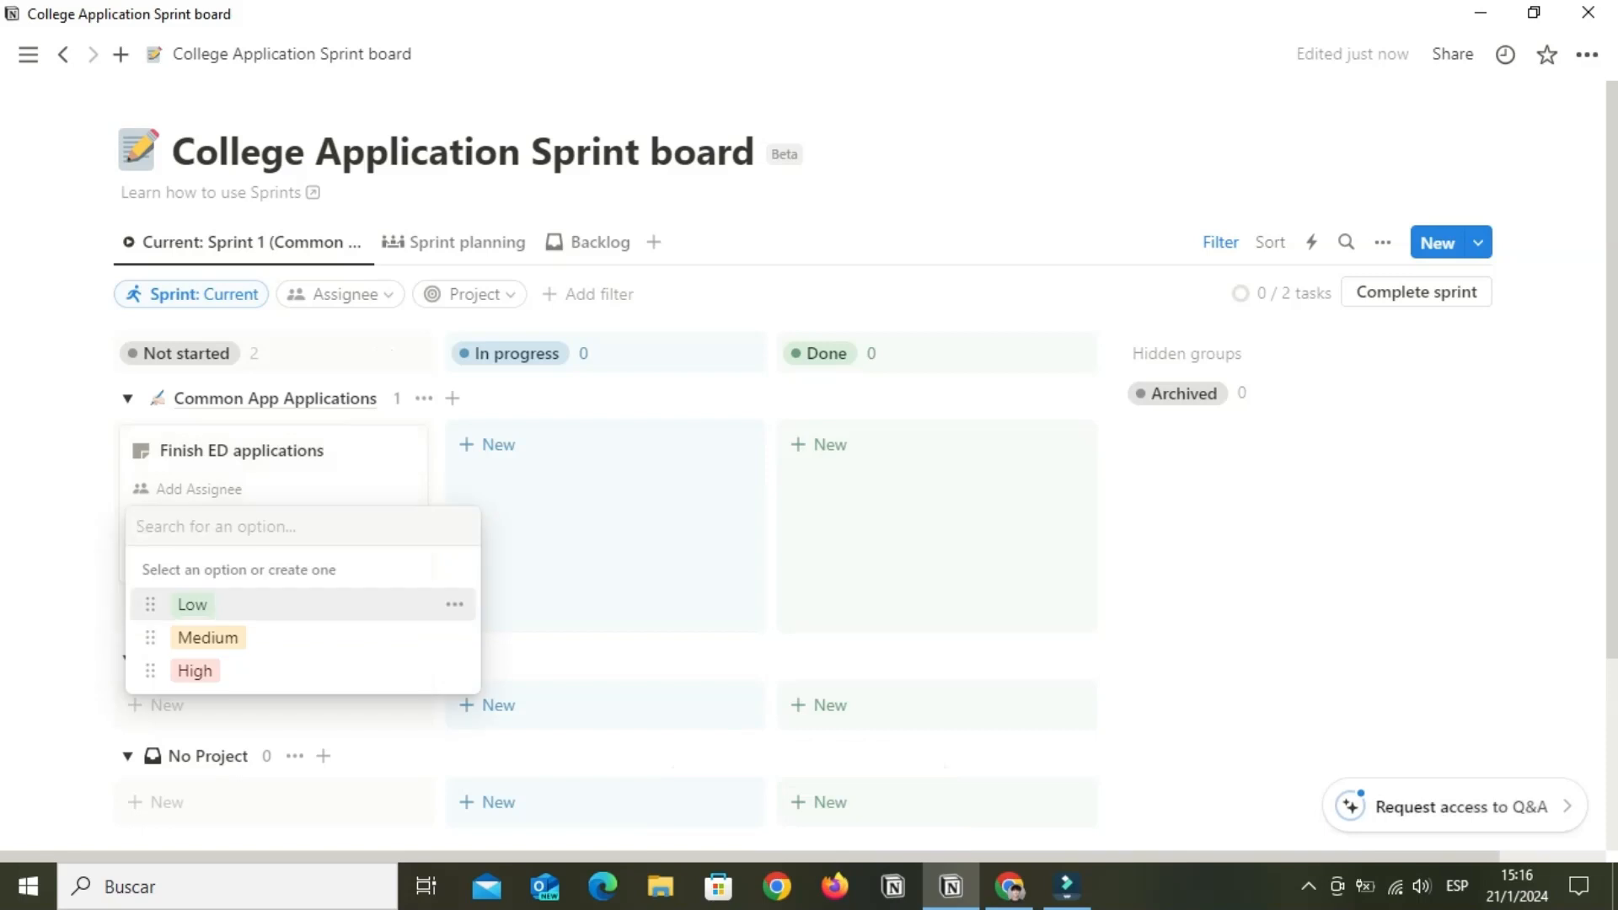
click(155, 670)
Try to add a "Finish NYU application" sub-task to the "Finish ED applications" task
click(201, 560)
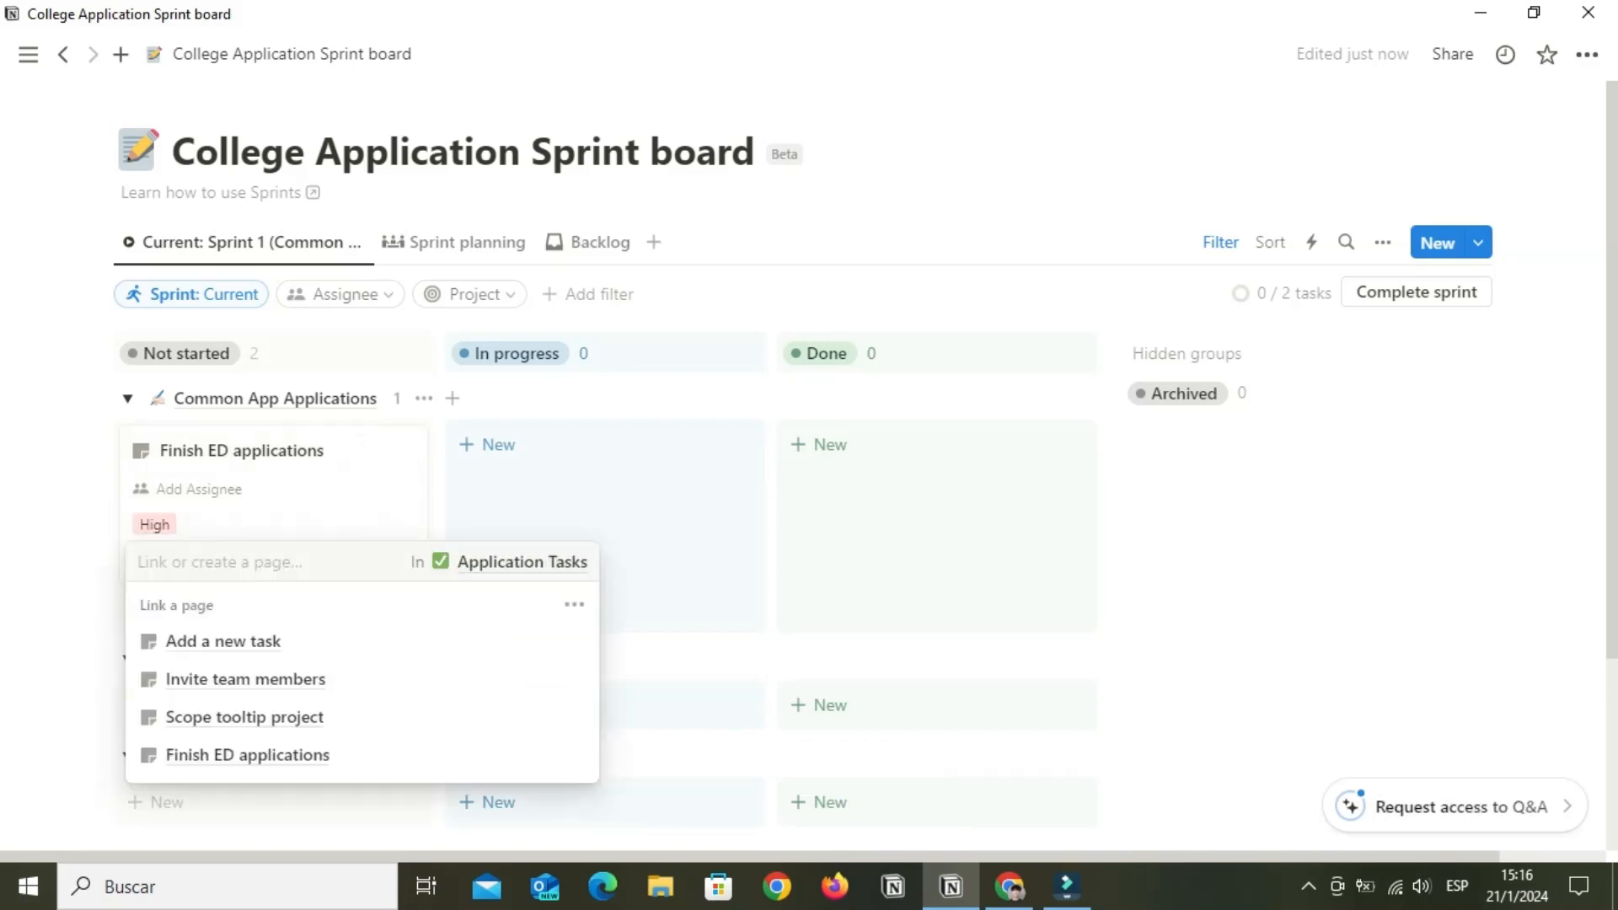
text(Finish )
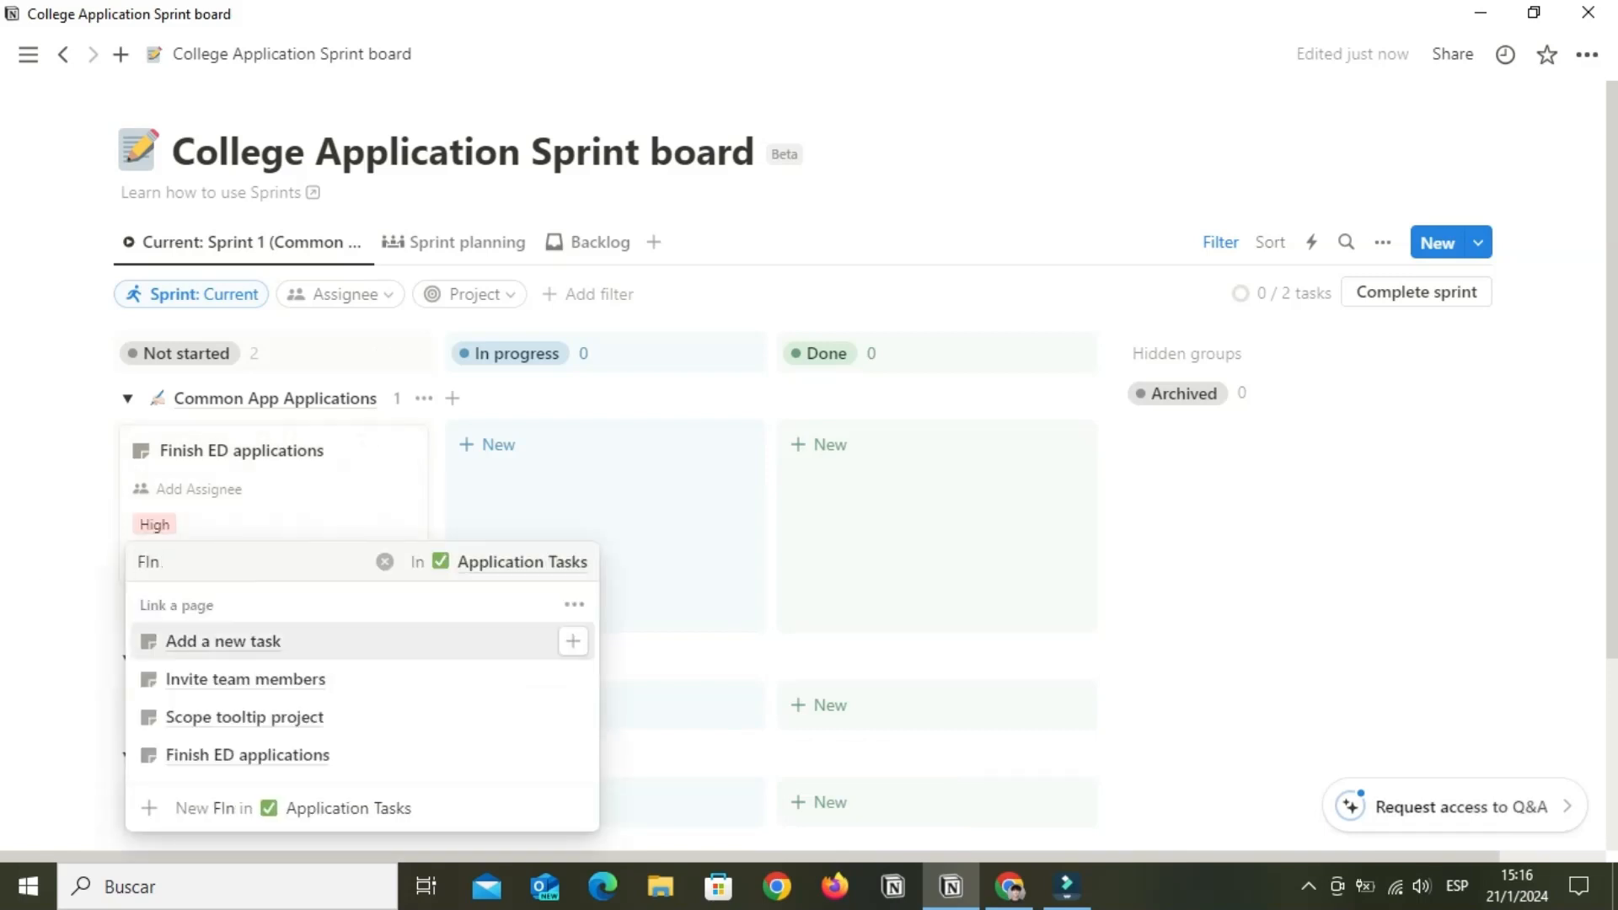
text(NYU)
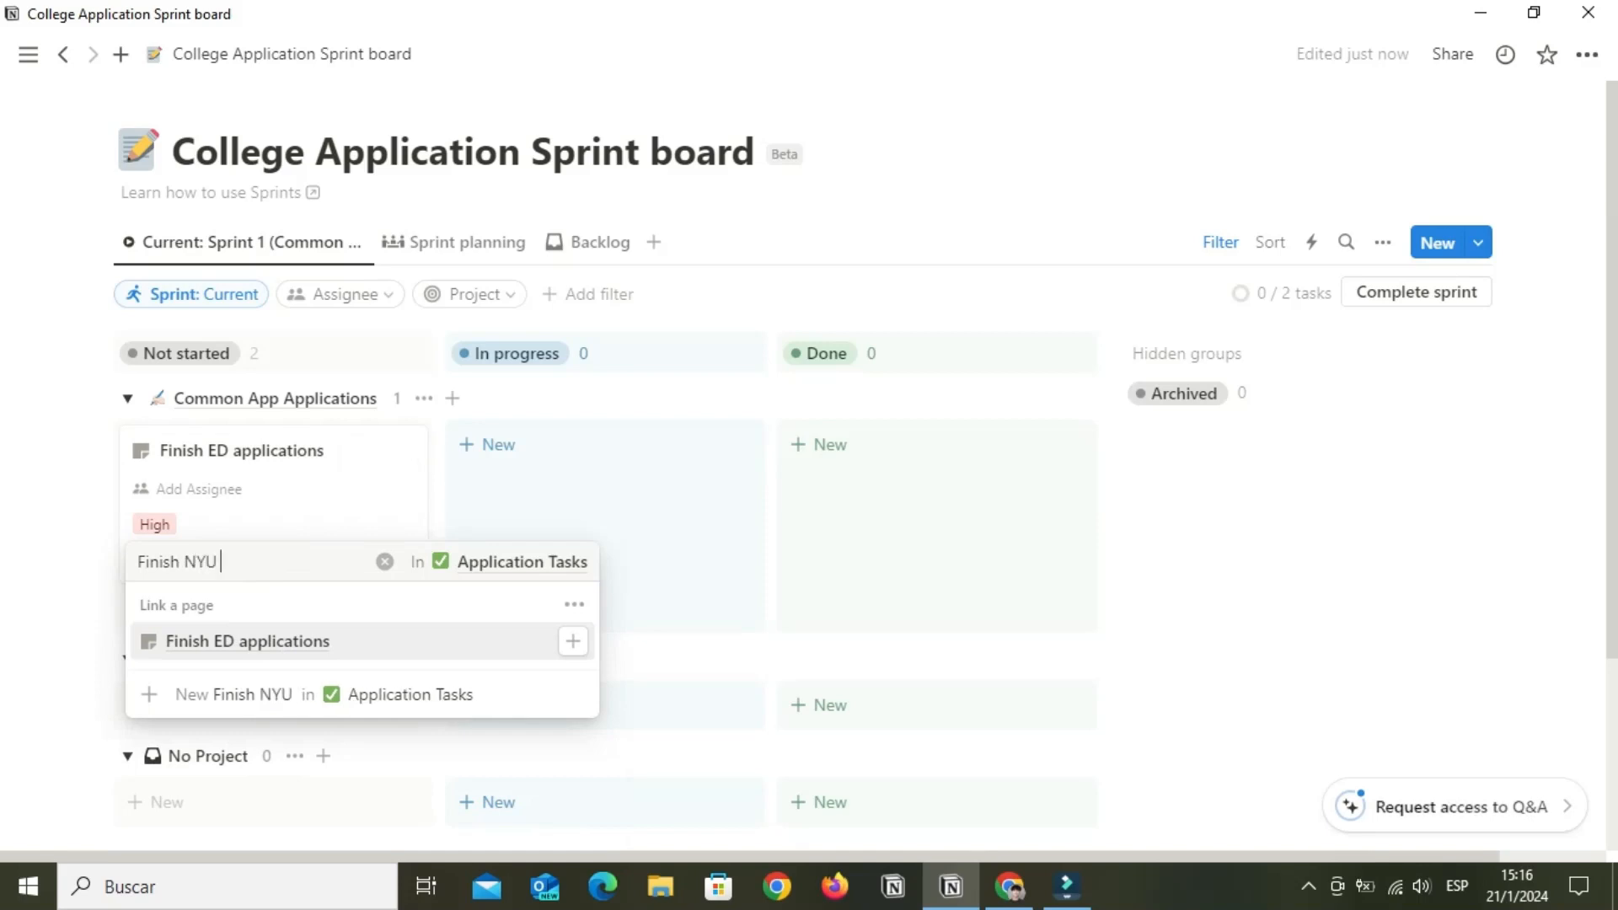
text( application)
key(Return)
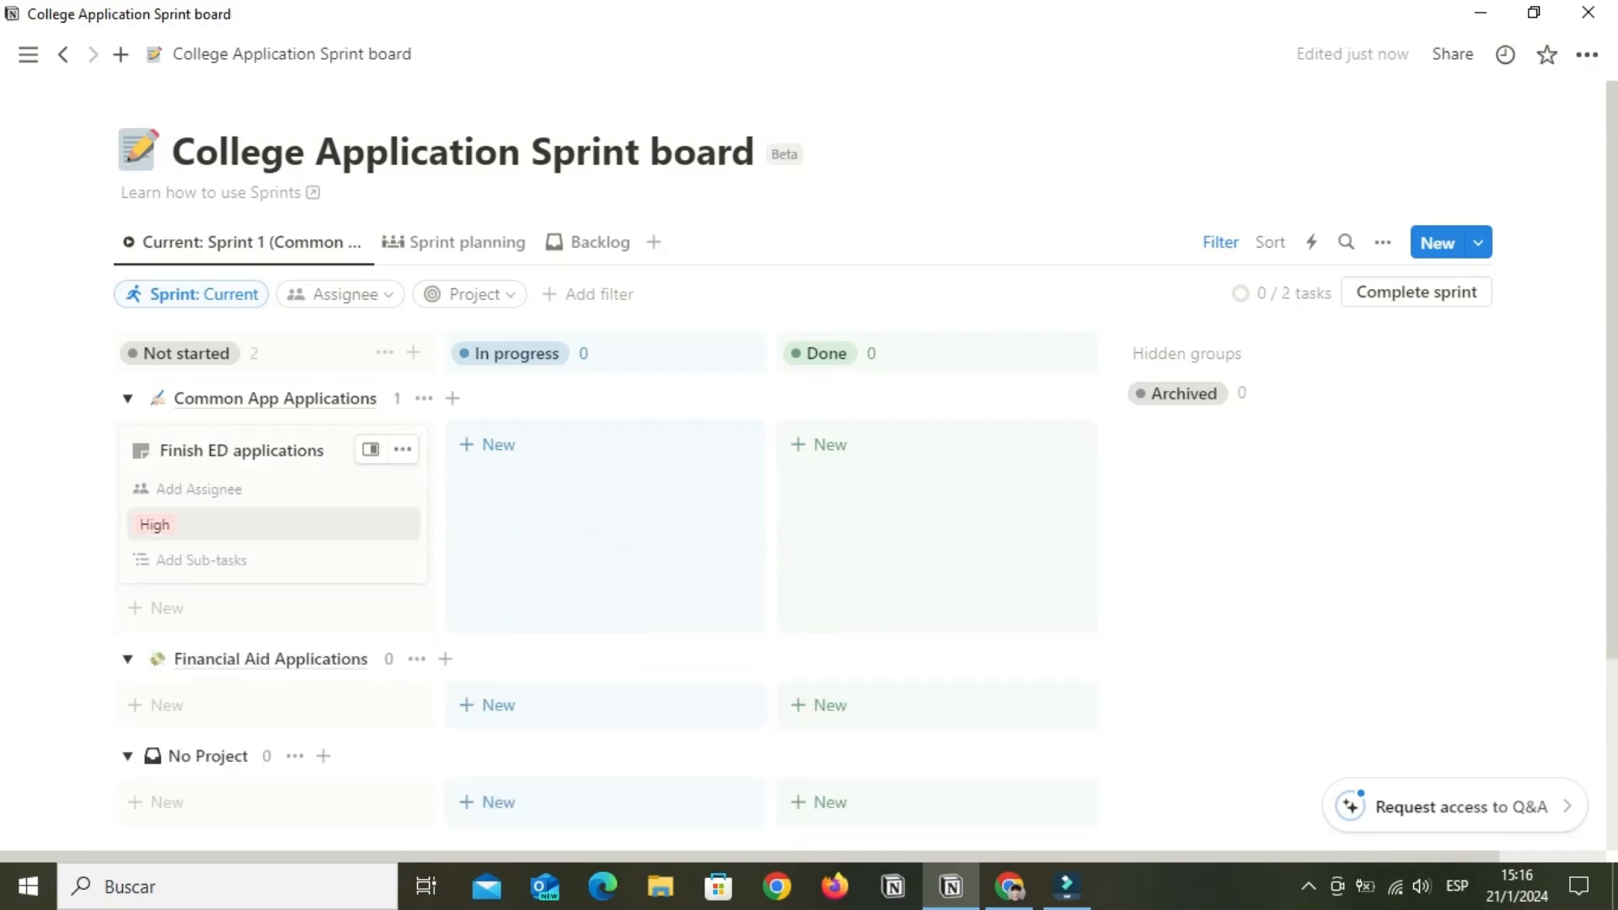
Move the "Finish ED applications" task to Done within Common App Applications
scroll(211, 548, down, 2)
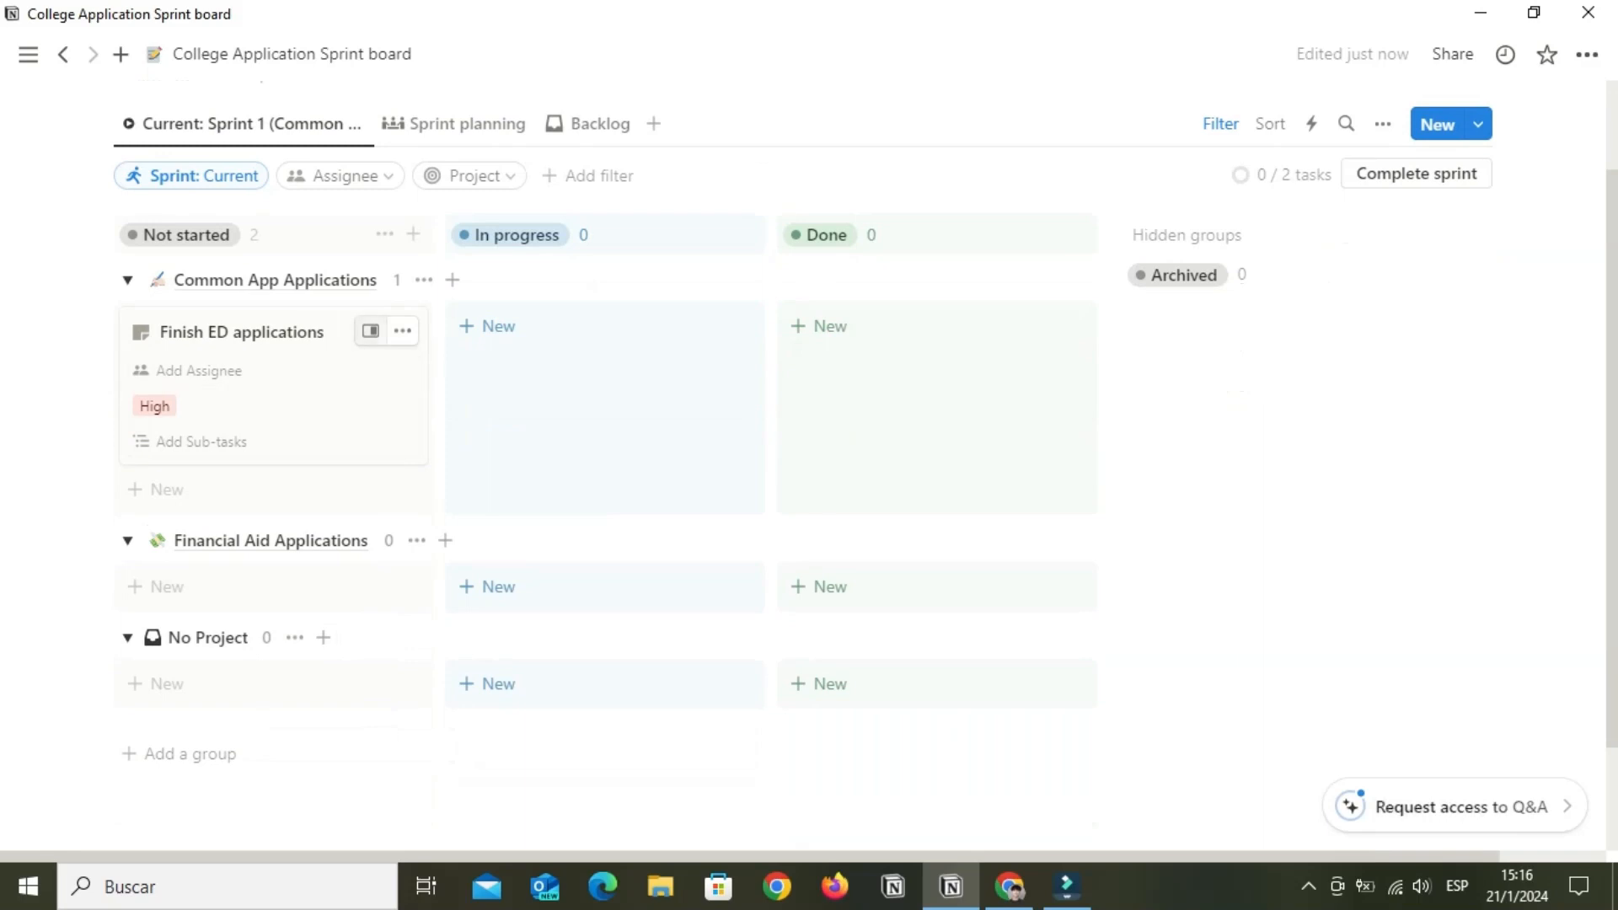
drag(371, 330, 935, 338)
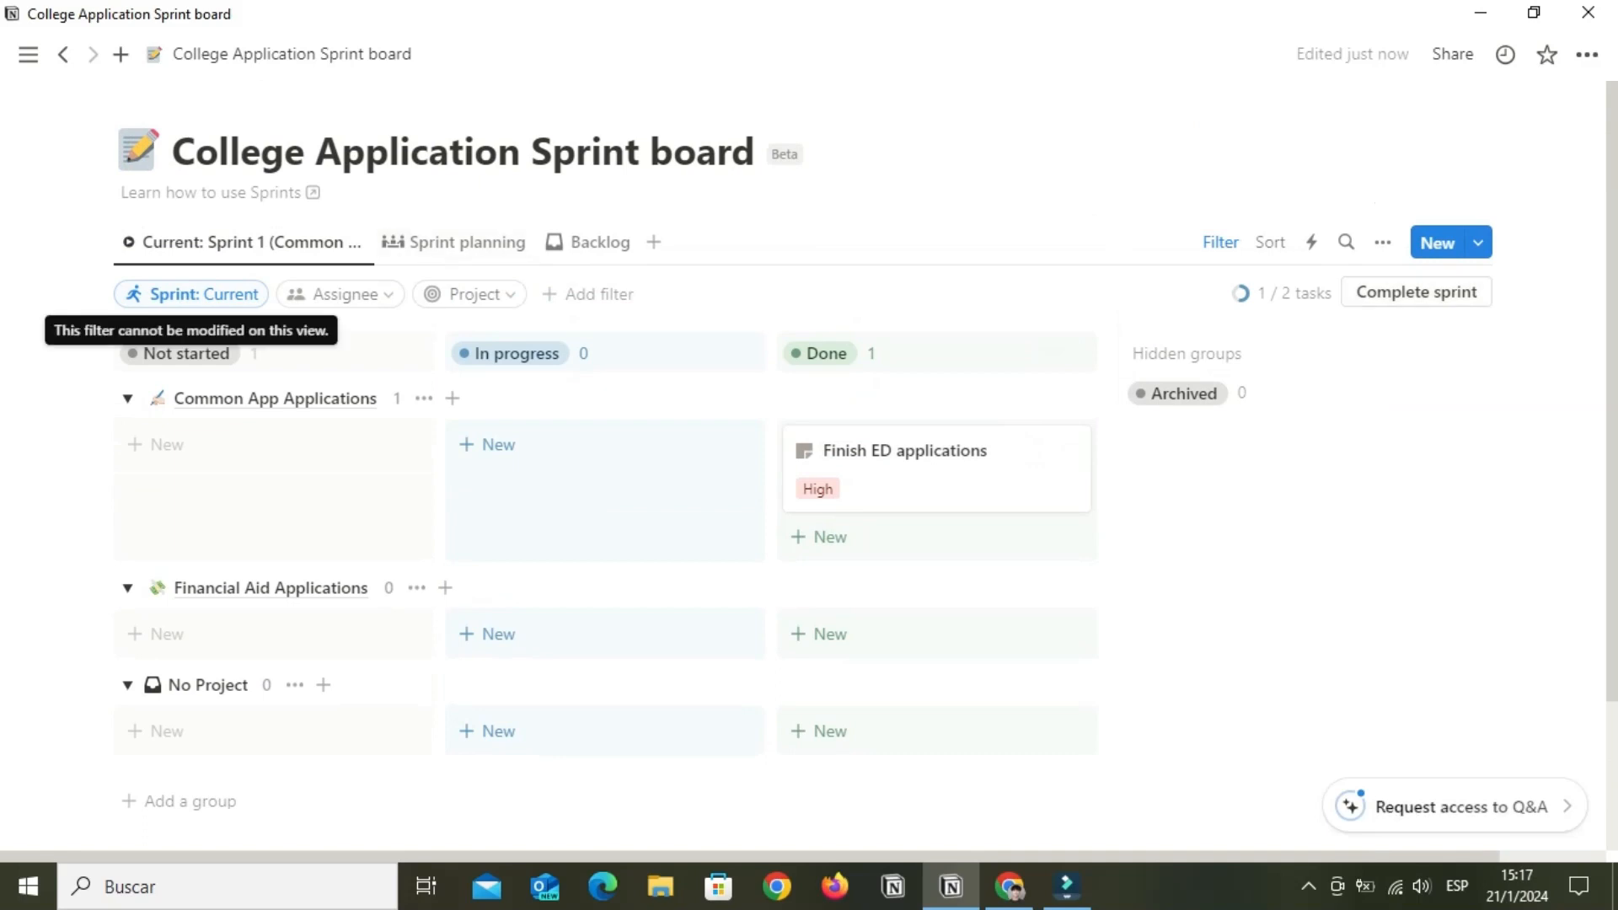
Try filtering the sprint board by the Common App Applications project, and clear that filter
click(339, 294)
click(470, 294)
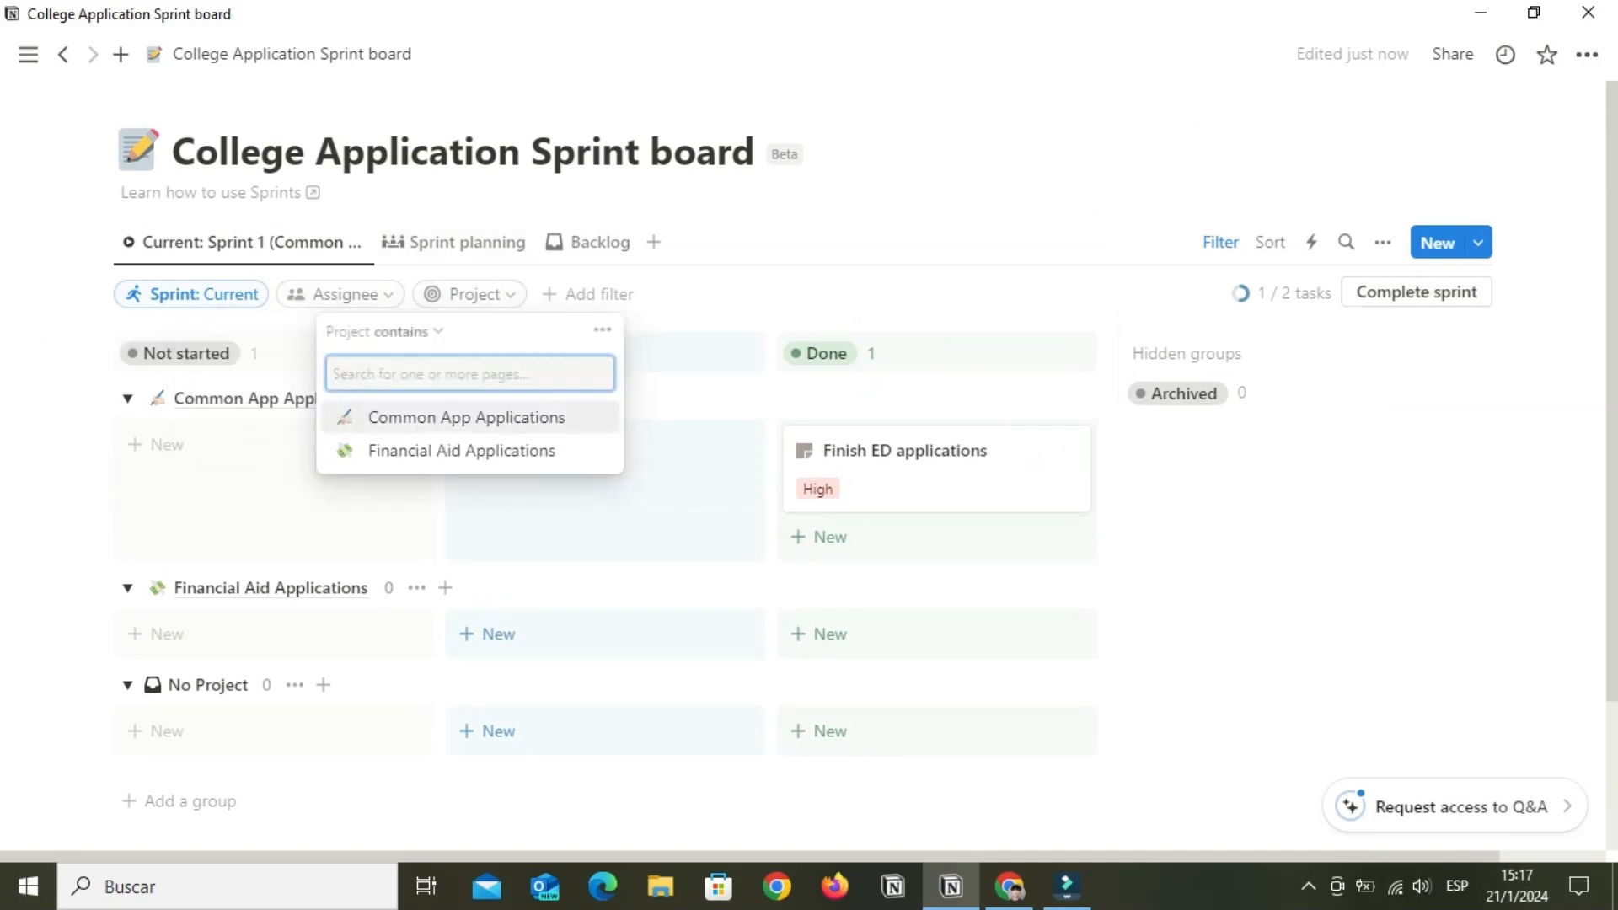
click(469, 418)
click(691, 405)
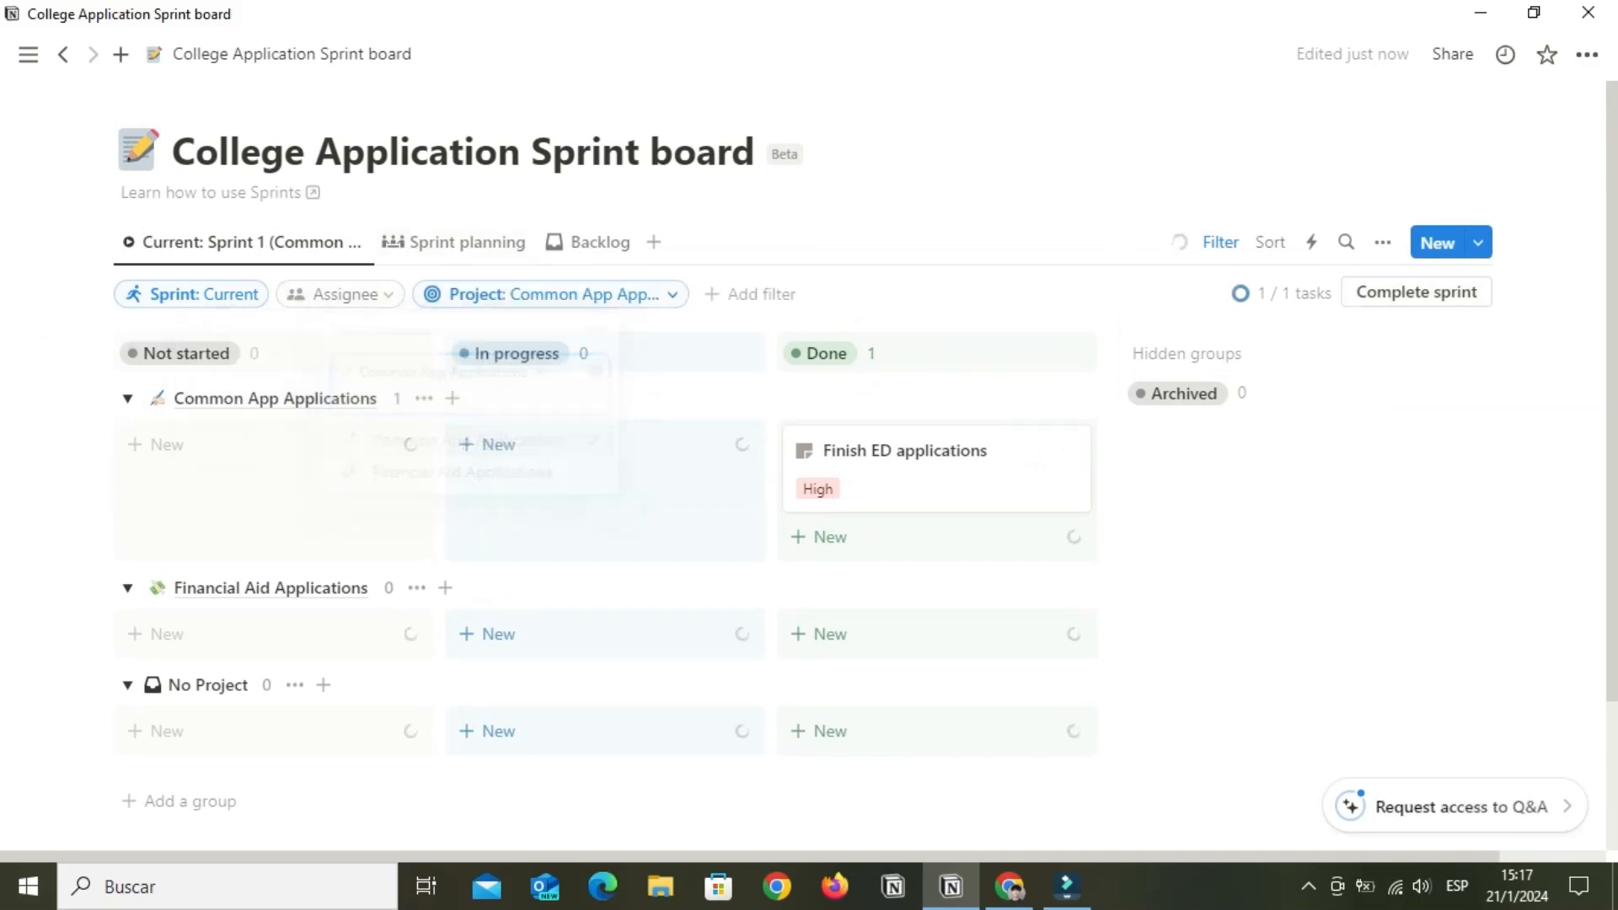
click(552, 294)
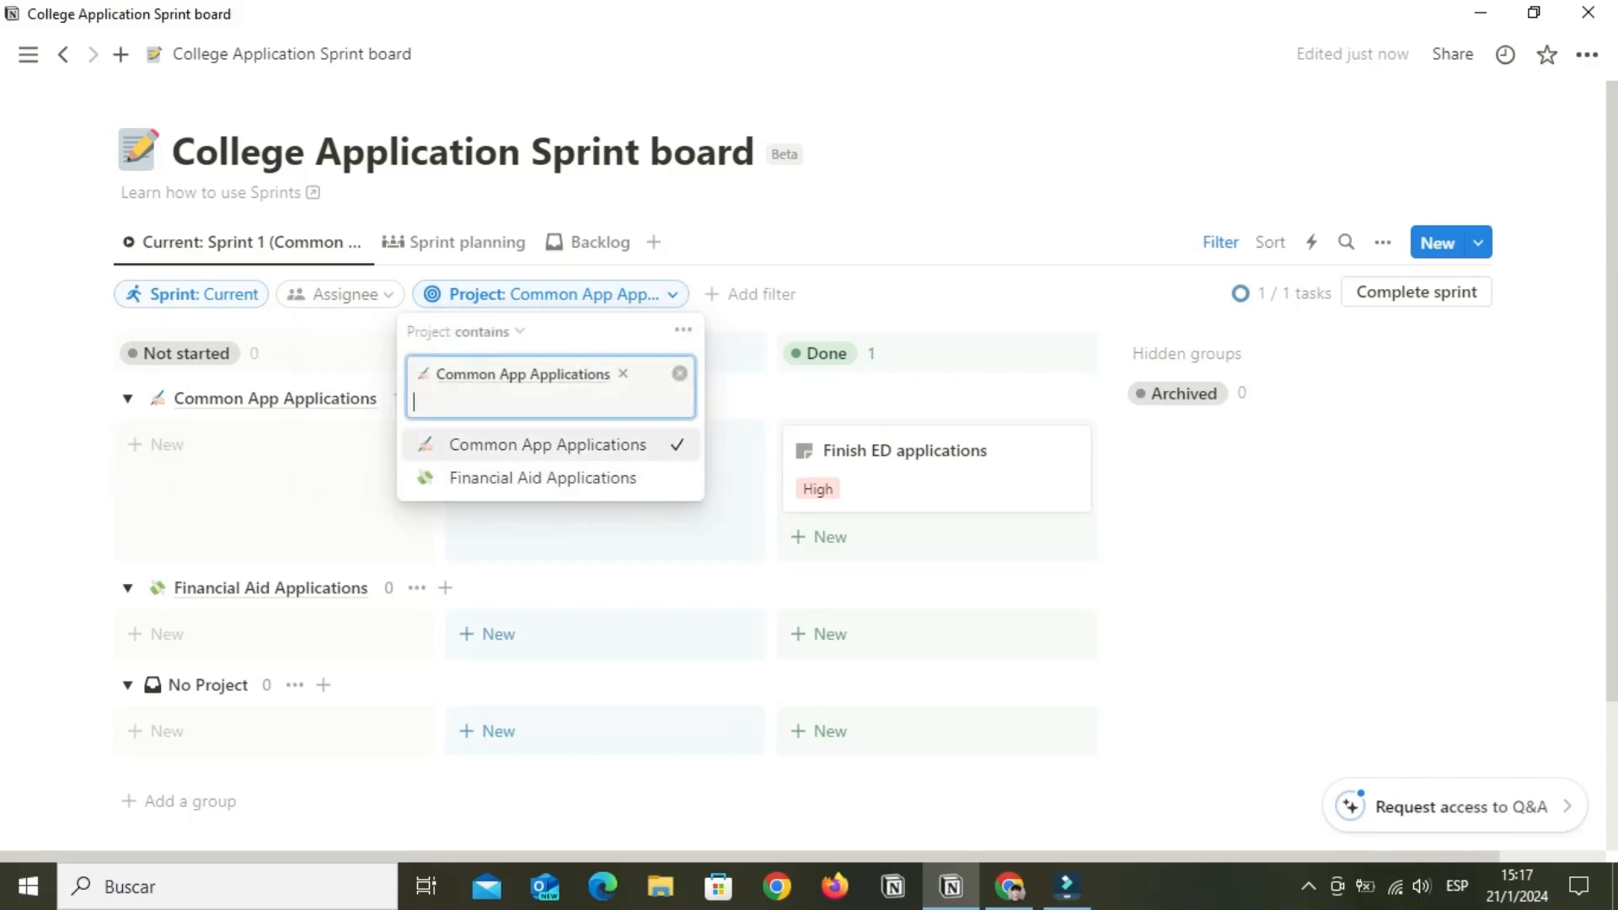
click(680, 373)
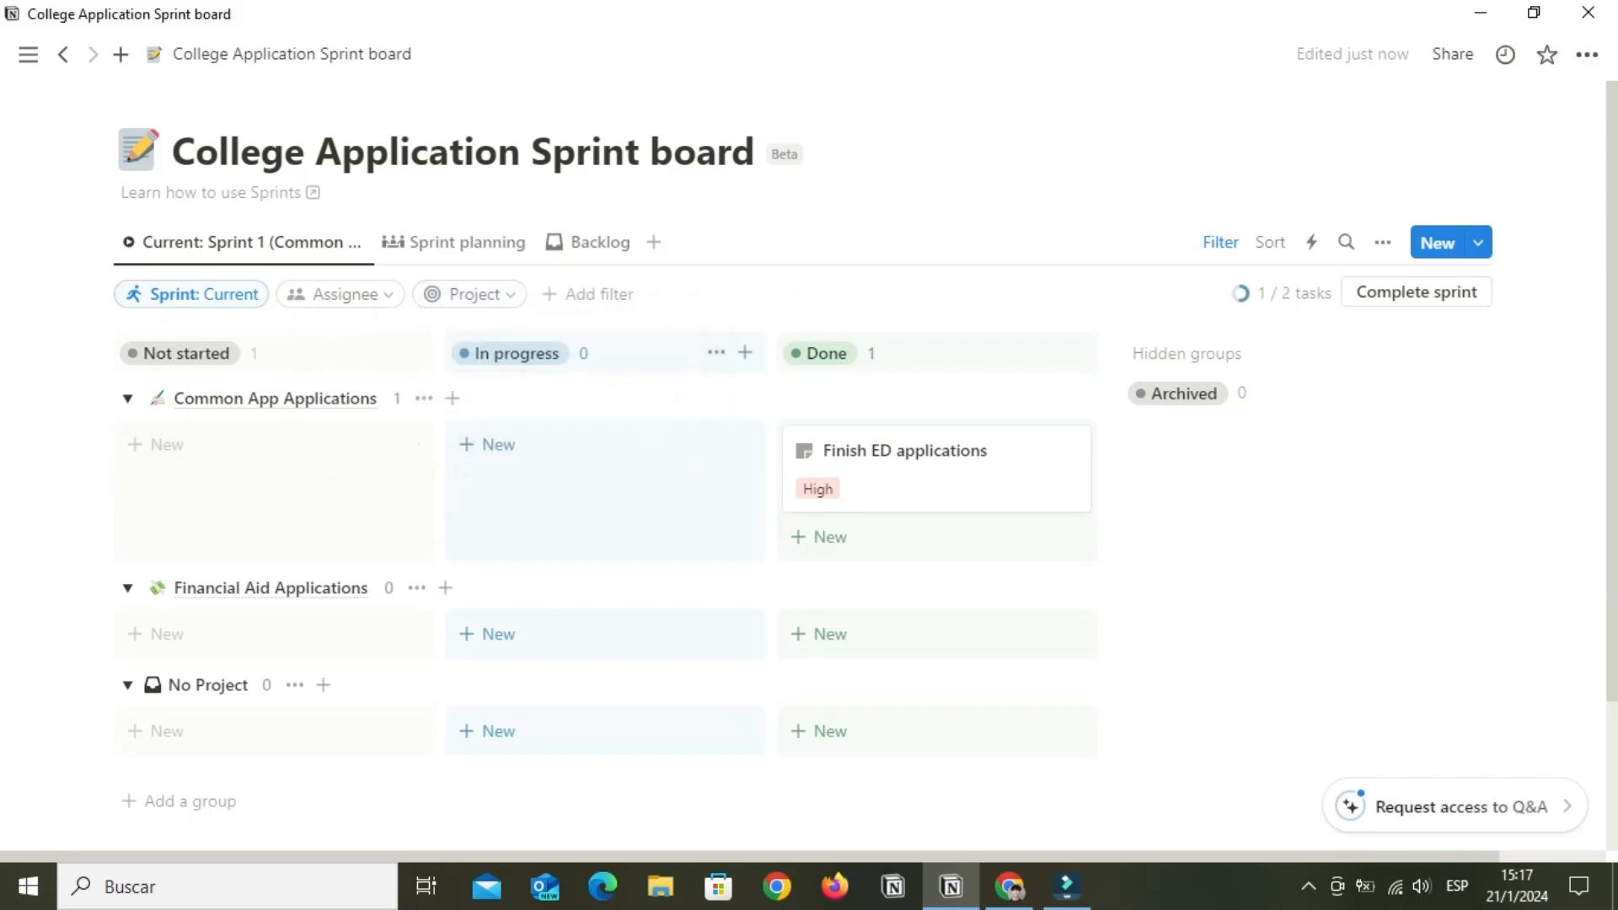
Delete the "Scope tooltip project" task from the Backlog group of the Sprint planning view
click(456, 242)
scroll(556, 505, down, 1)
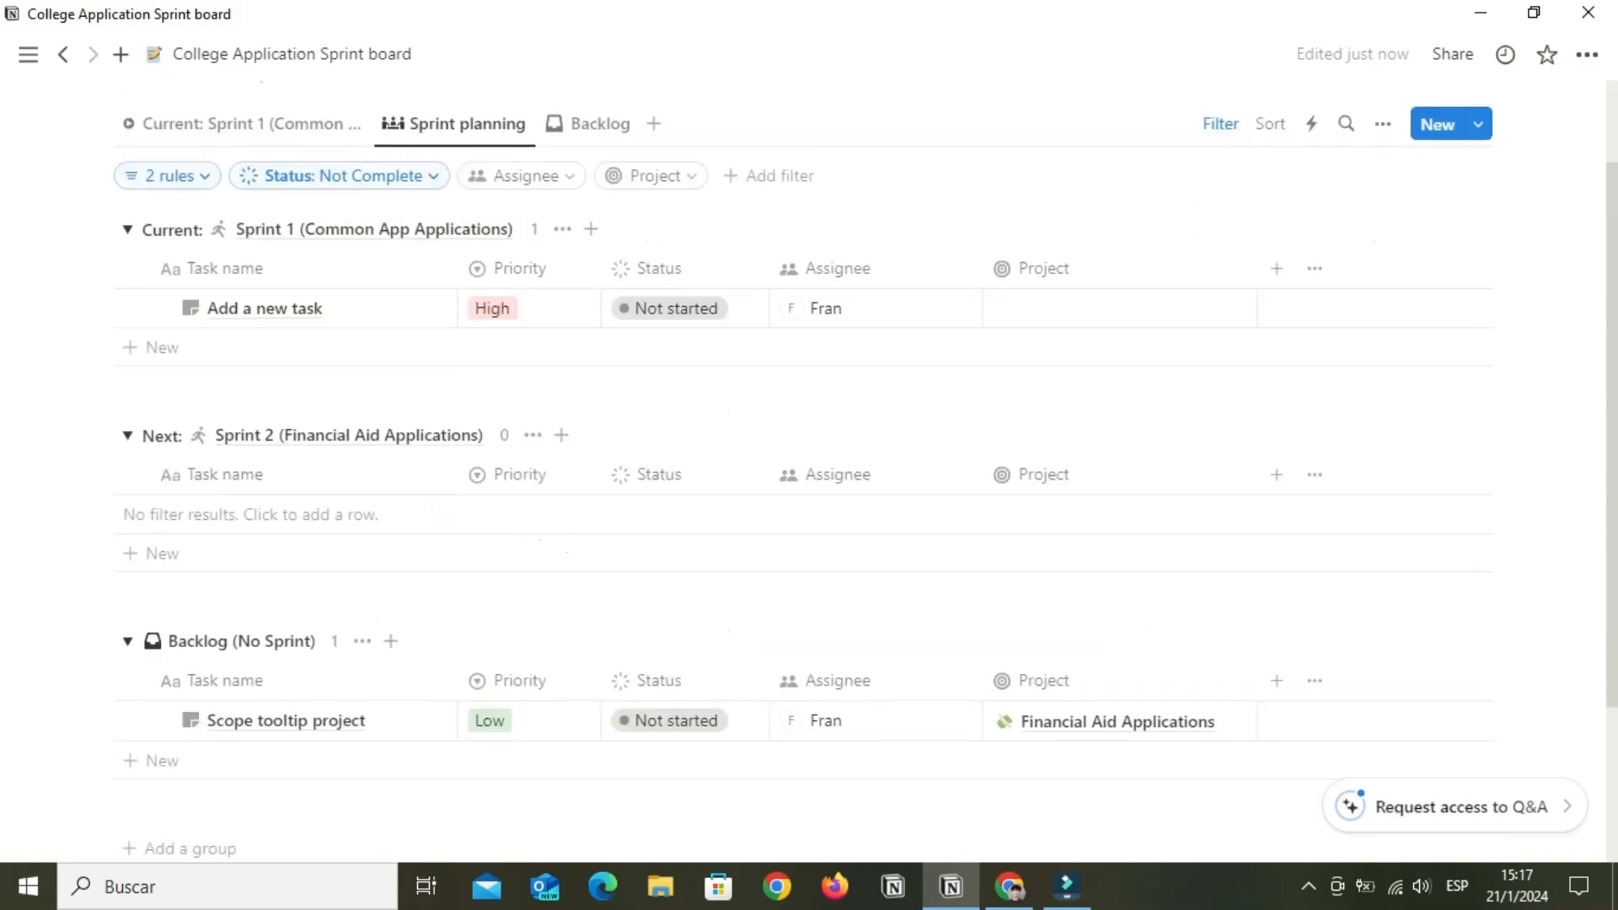
scroll(337, 514, down, 1)
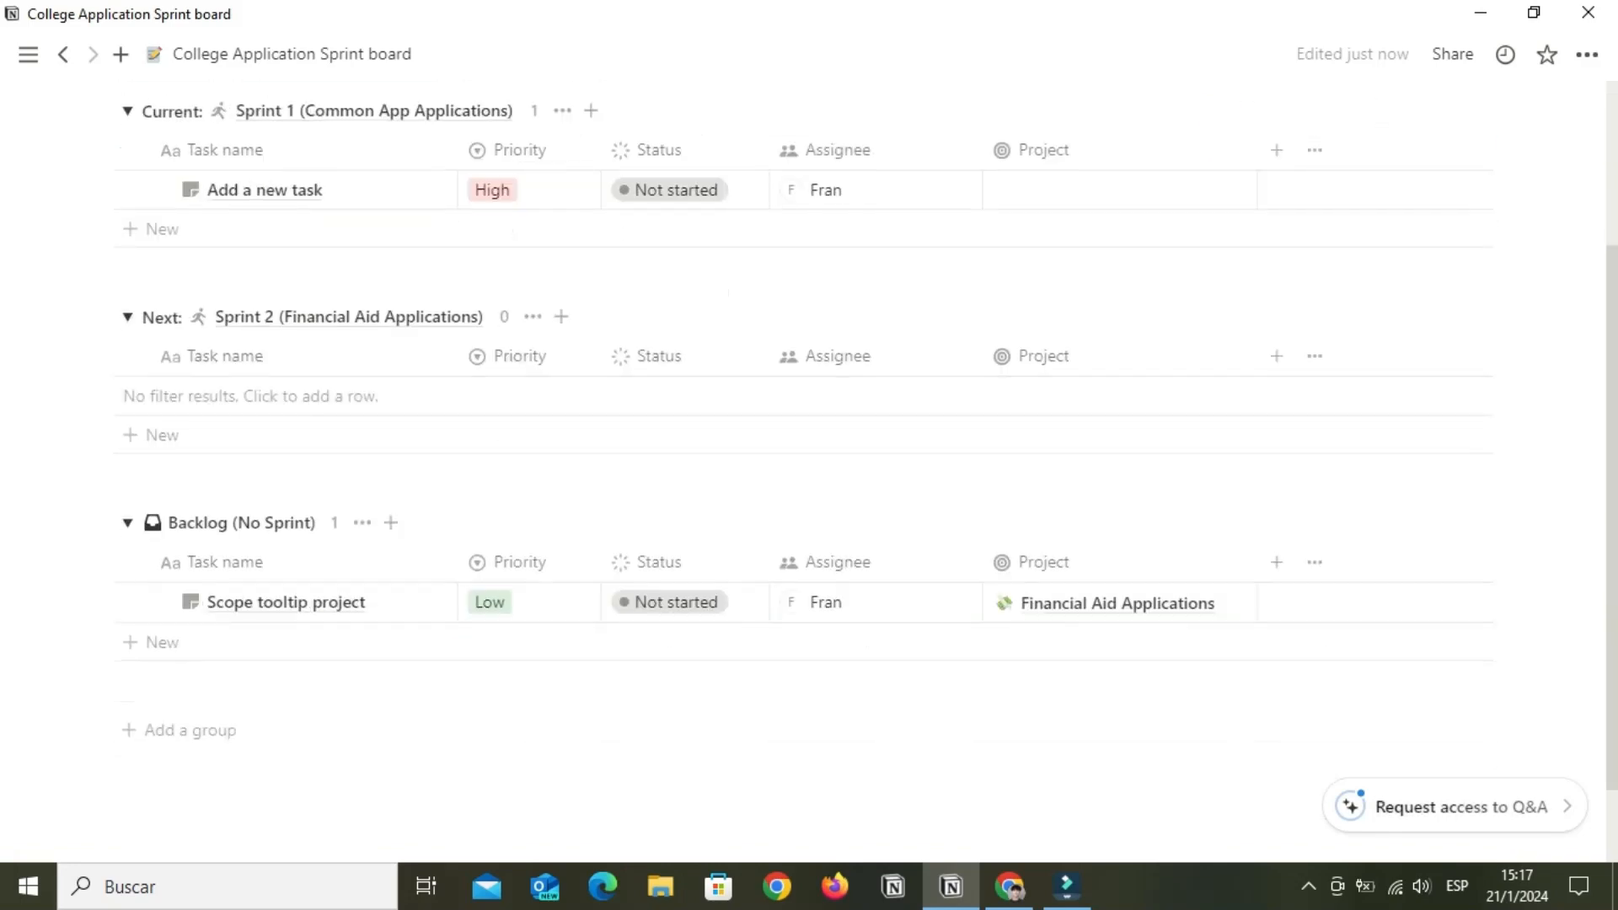
click(101, 601)
key(Delete)
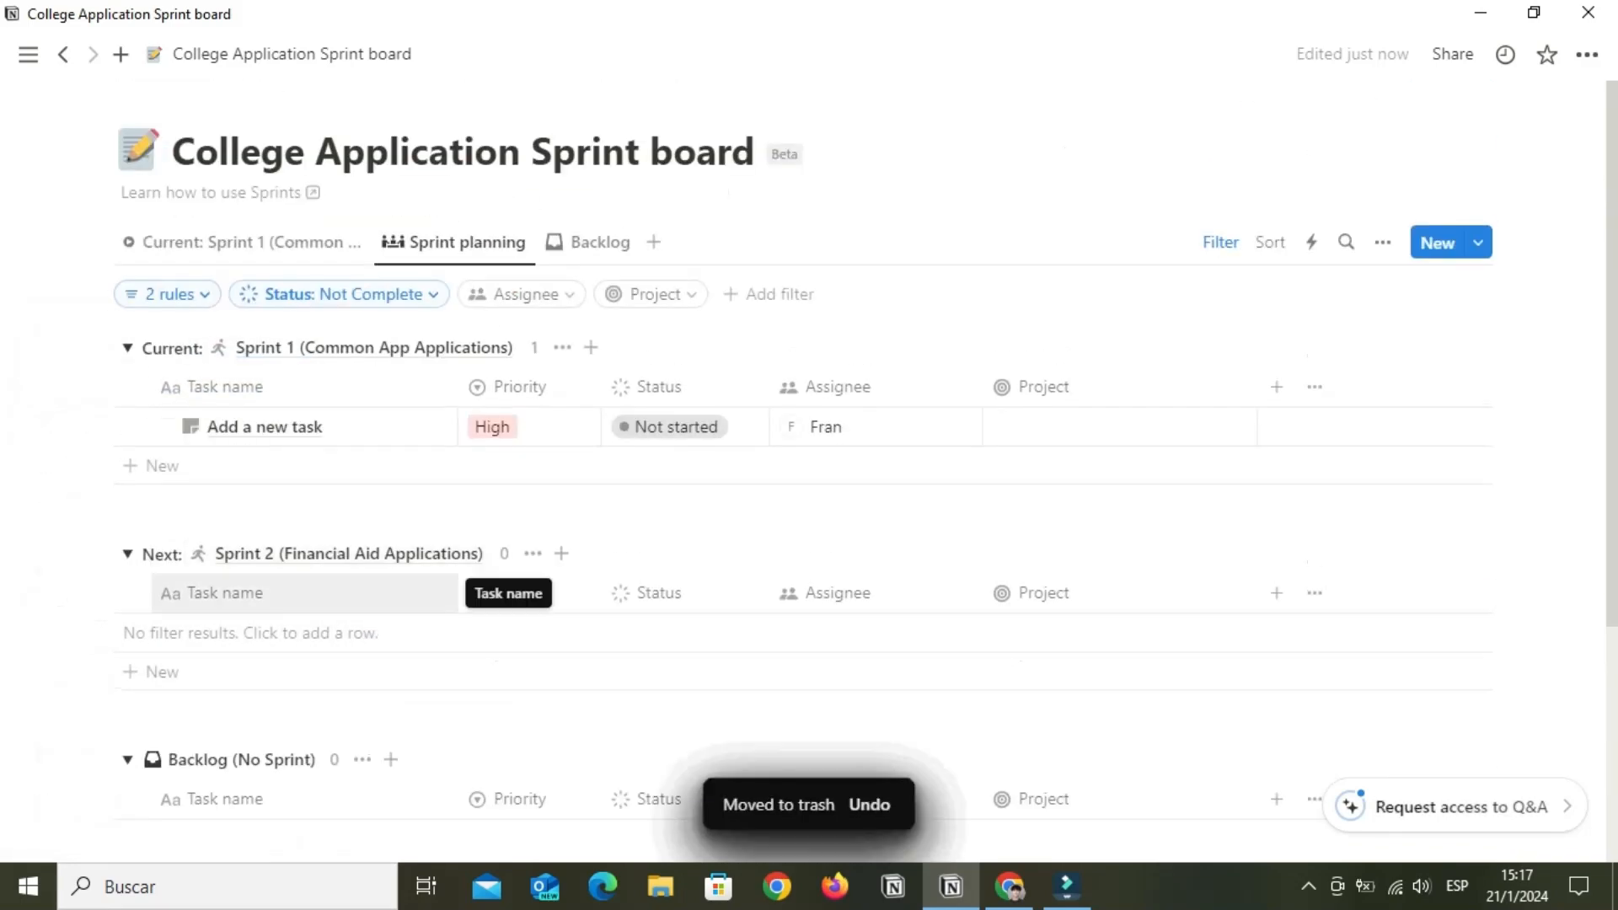
Rename the Backlog view of the sprint board as "Archive"
click(597, 242)
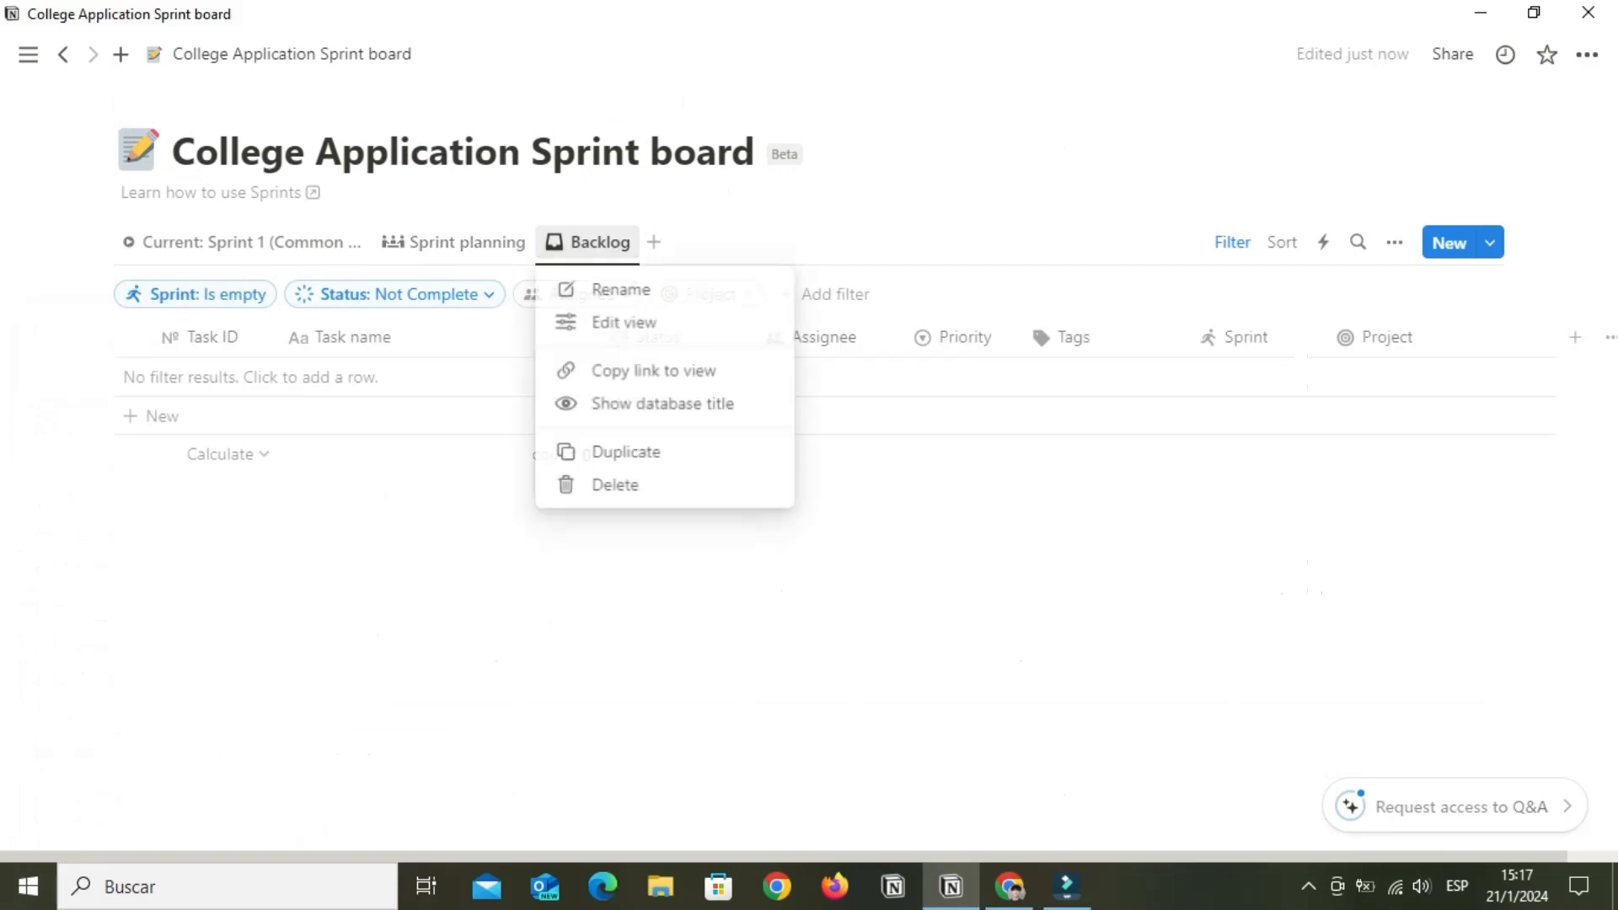
click(617, 290)
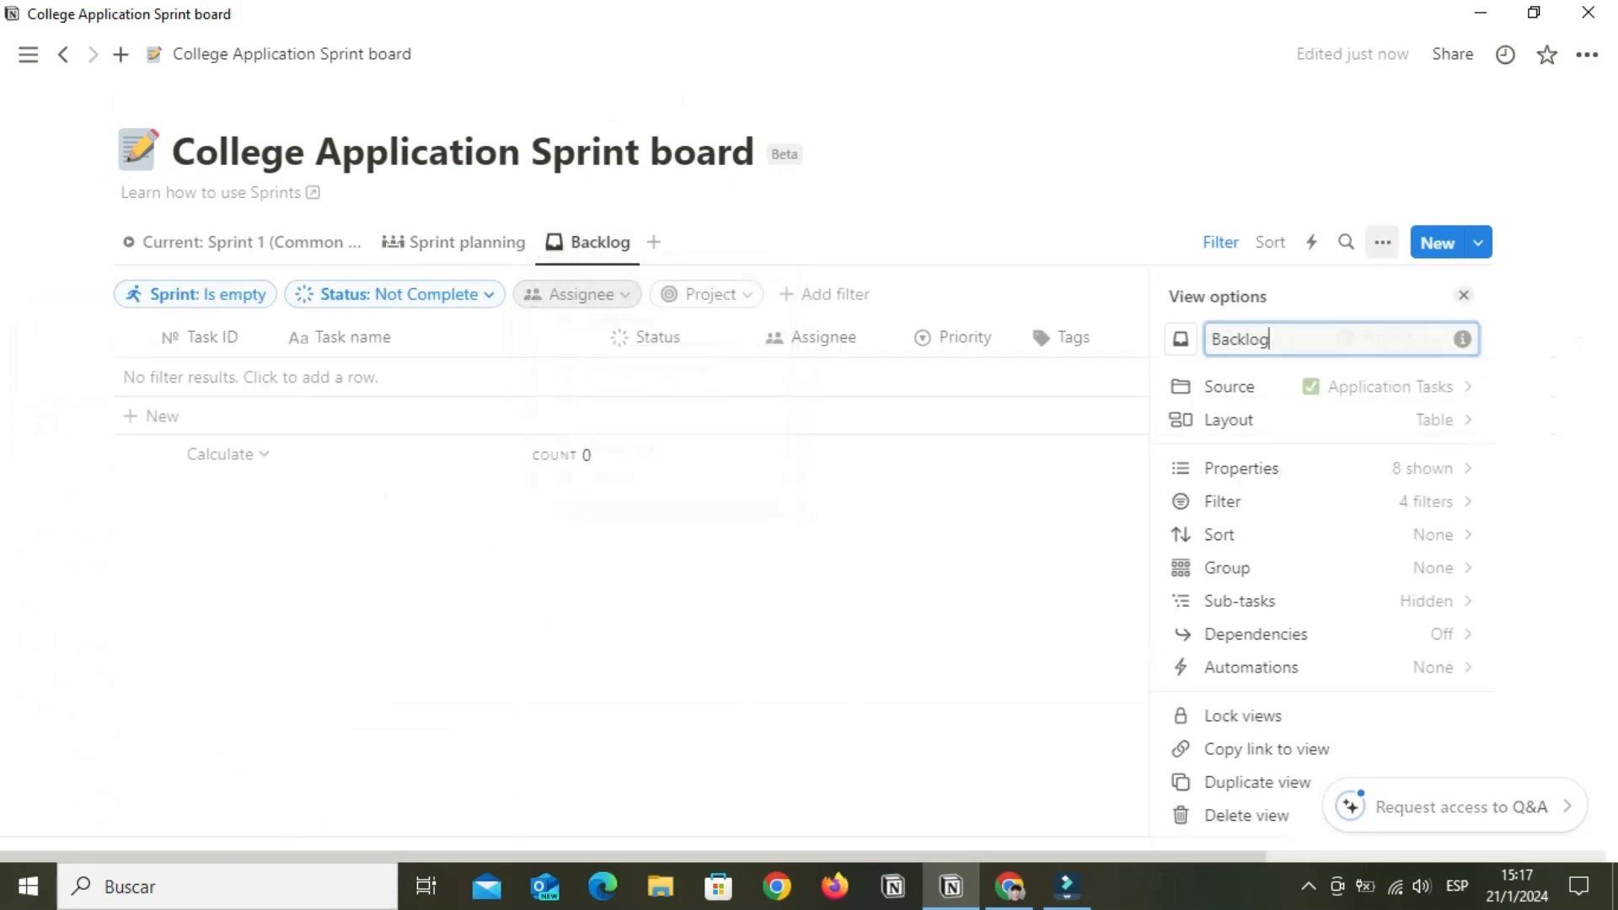
key(BackSpace)
key(BackSpace)
key(BackSpace)
key(BackSpace)
key(BackSpace)
key(BackSpace)
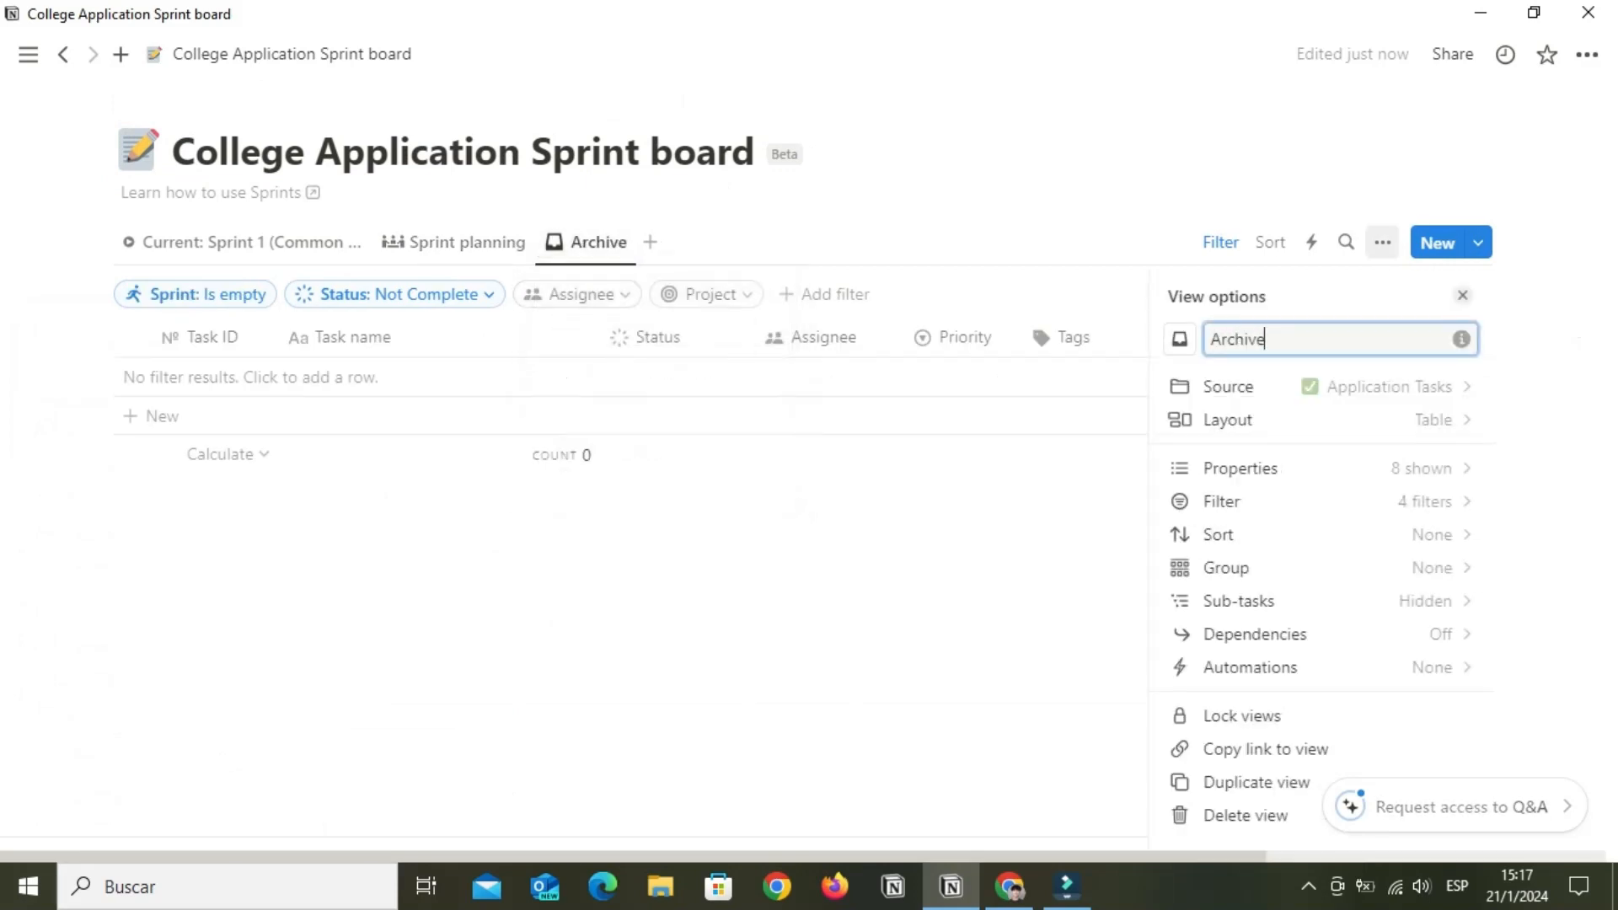
click(522, 515)
In the current sprint, set the "Finish ED applications" task's due date to November 1, 2024 and its status to In progress
click(245, 243)
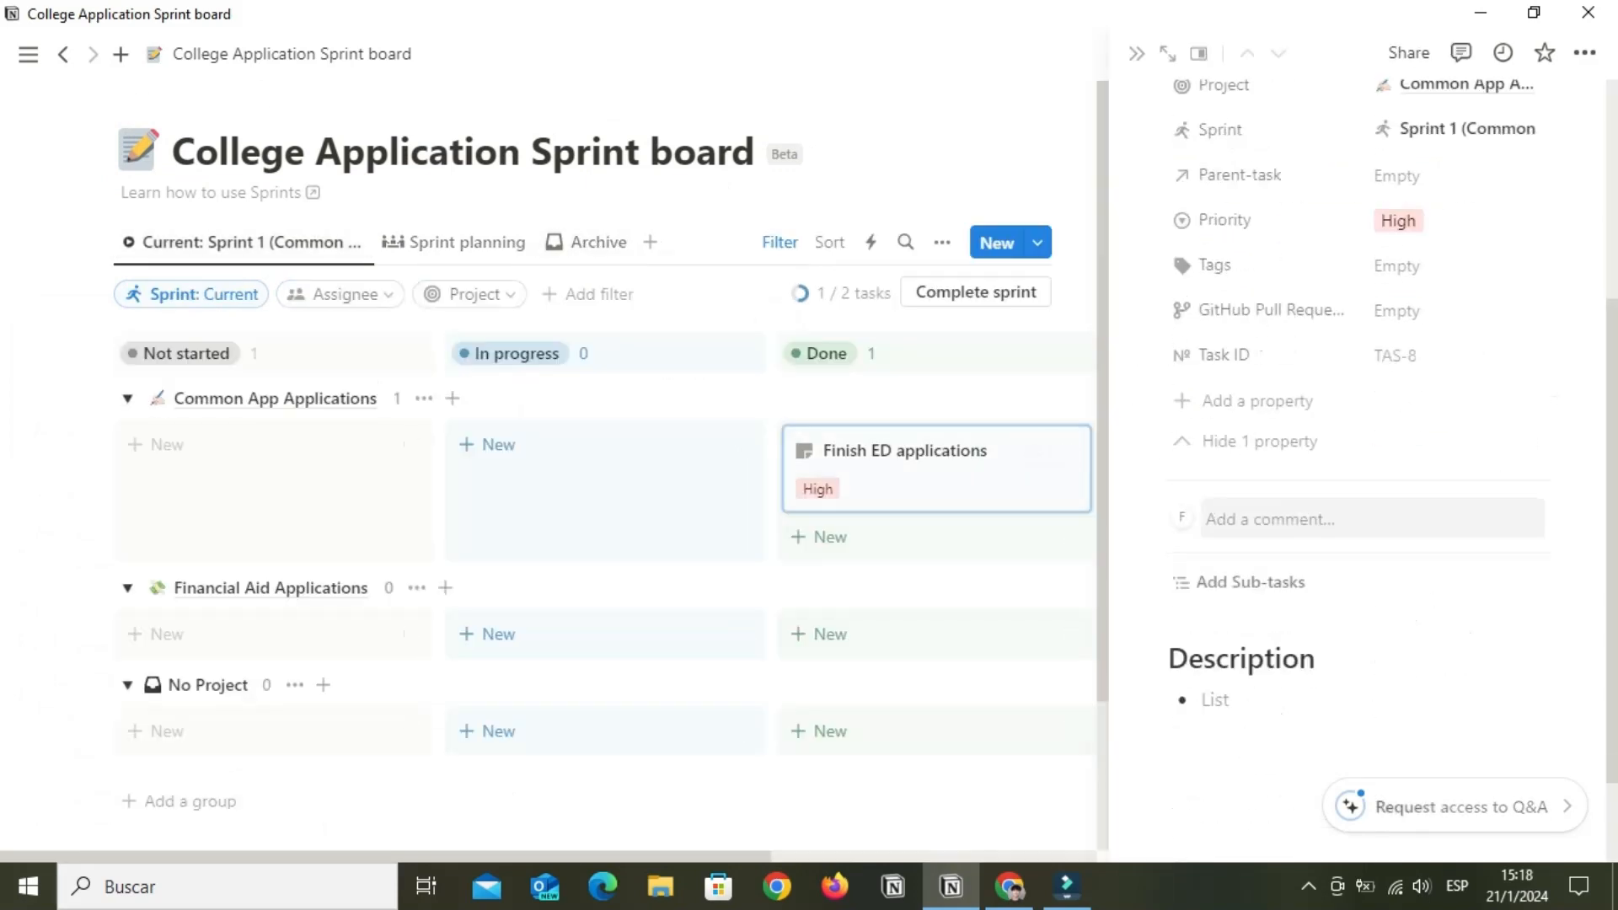
scroll(1359, 506, up, 1)
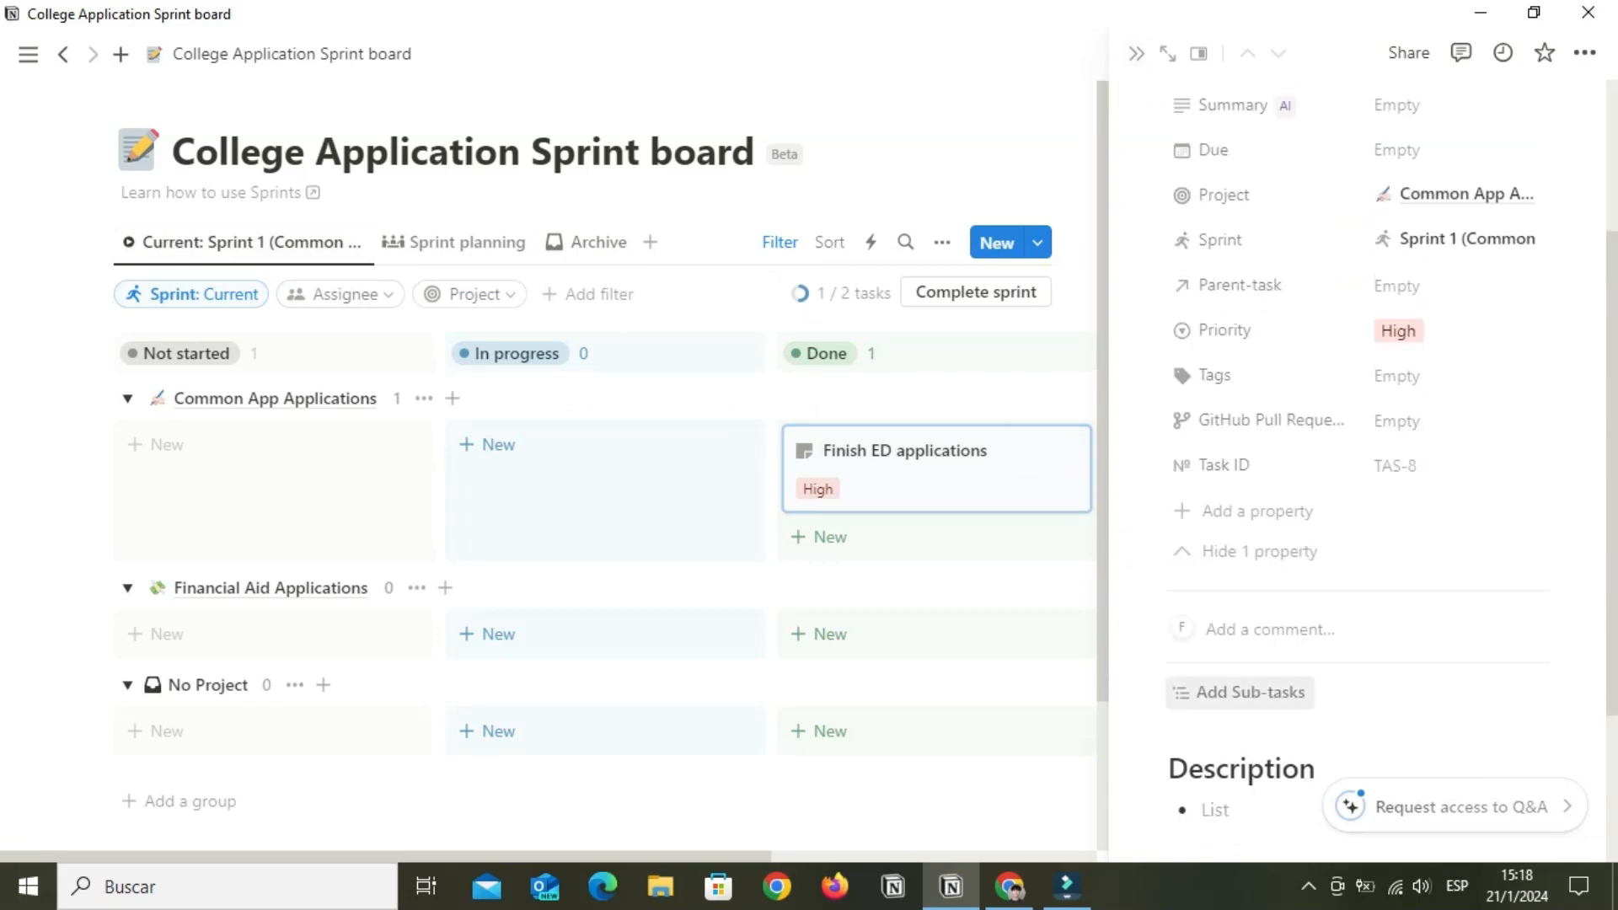
scroll(1391, 506, up, 3)
click(1396, 387)
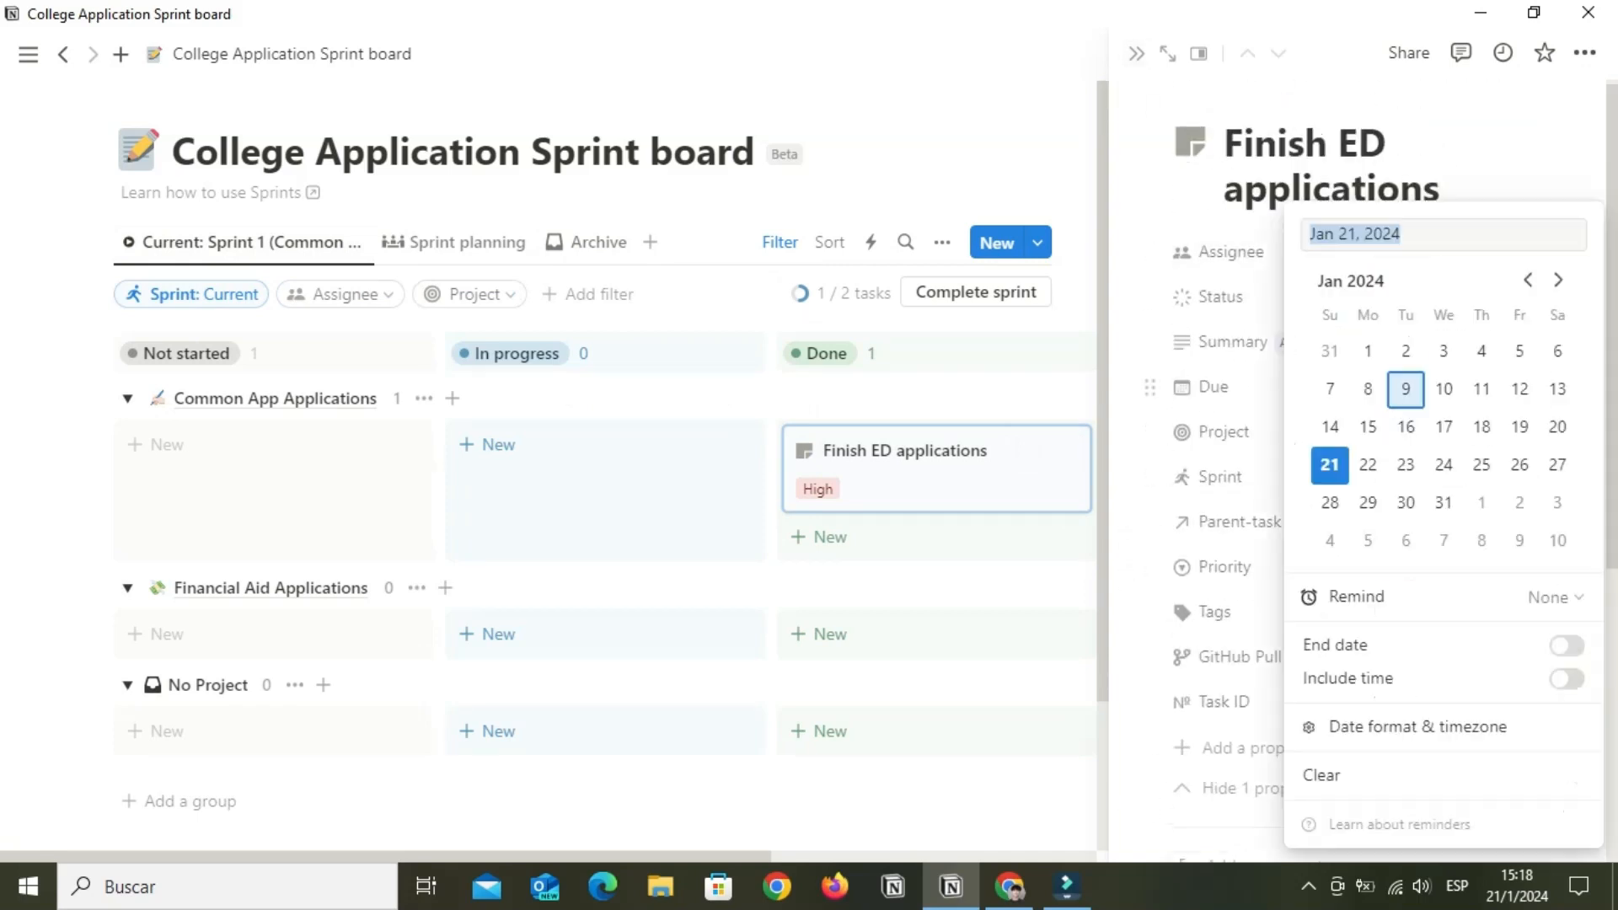
click(1558, 280)
click(1558, 279)
click(1558, 280)
click(1558, 280)
click(1557, 280)
click(1558, 280)
click(1558, 280)
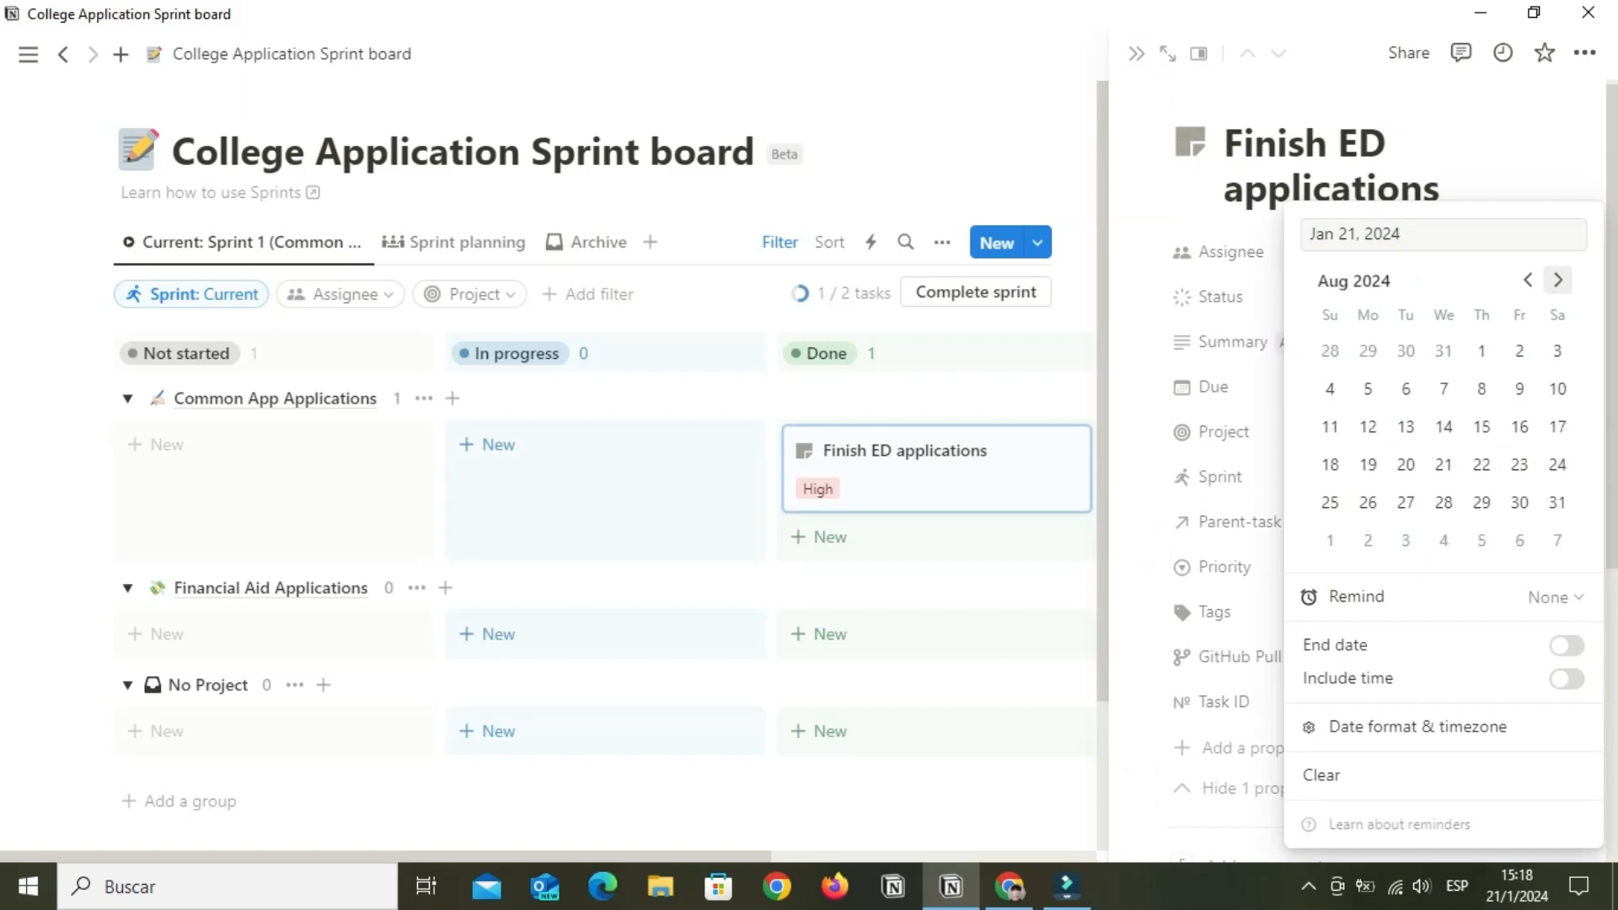
click(1558, 280)
click(1558, 280)
click(1558, 280)
click(1519, 350)
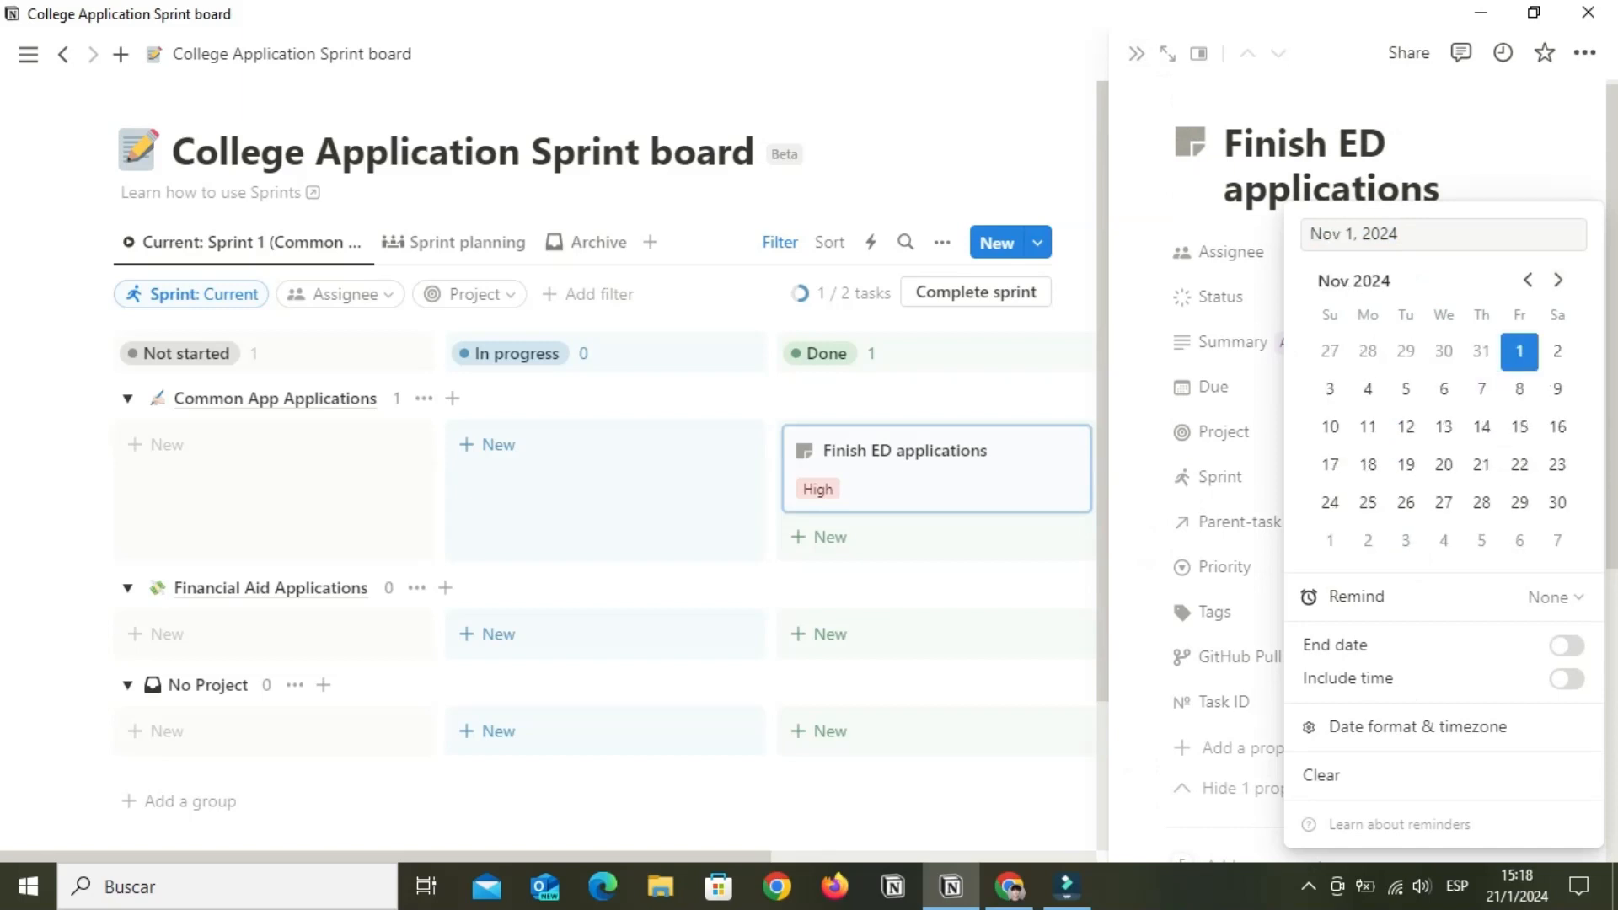
key(Escape)
click(1411, 297)
click(1406, 467)
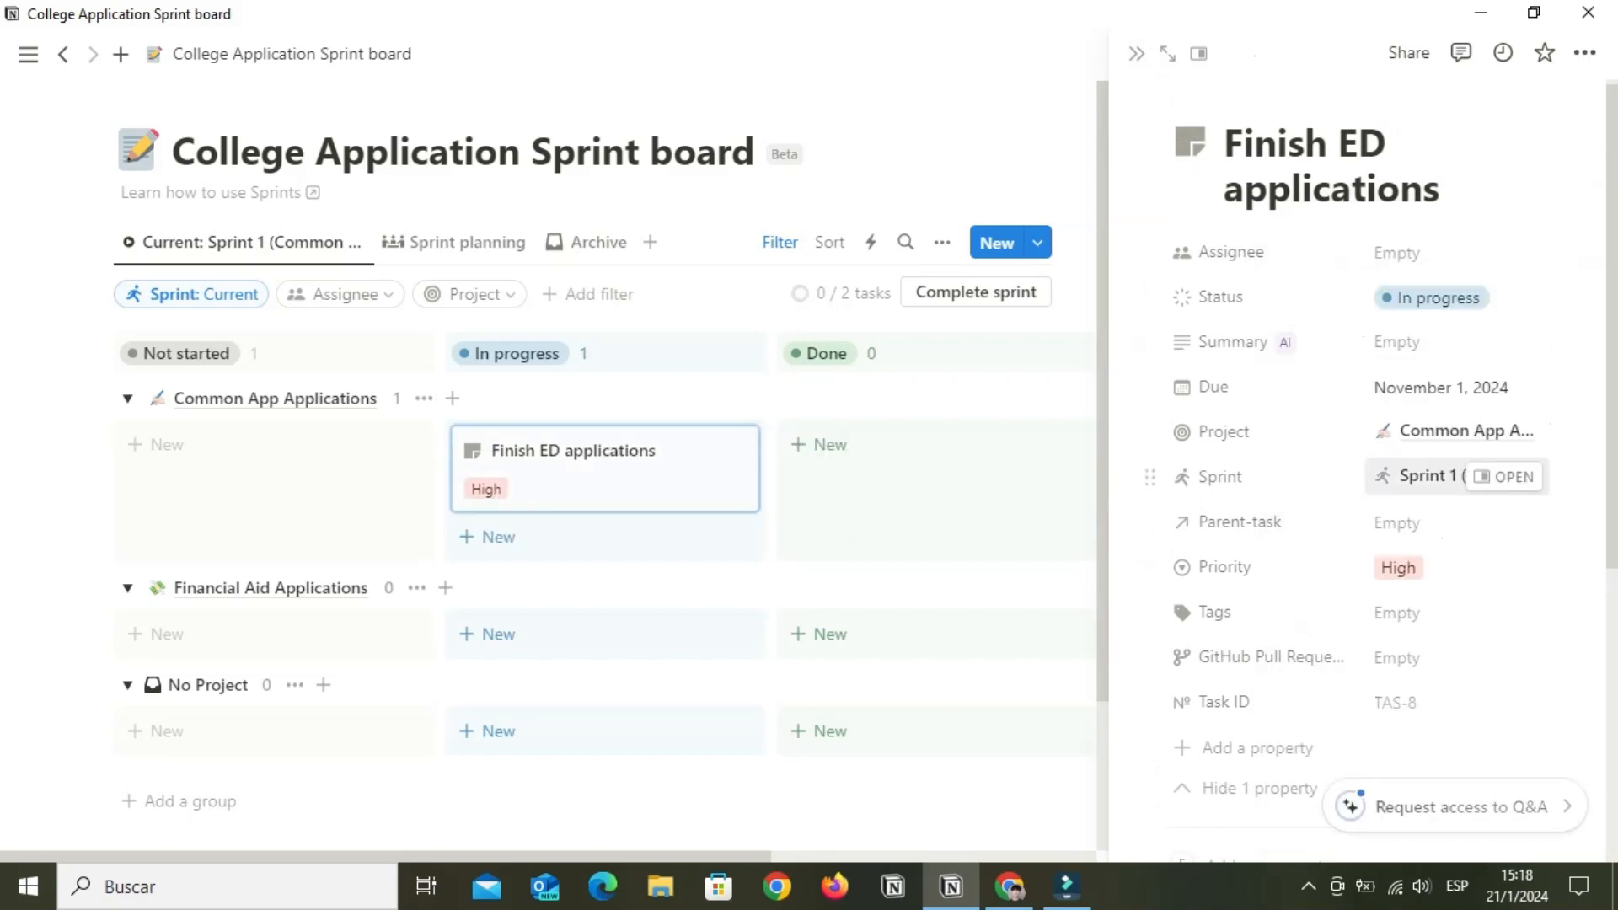
click(1424, 342)
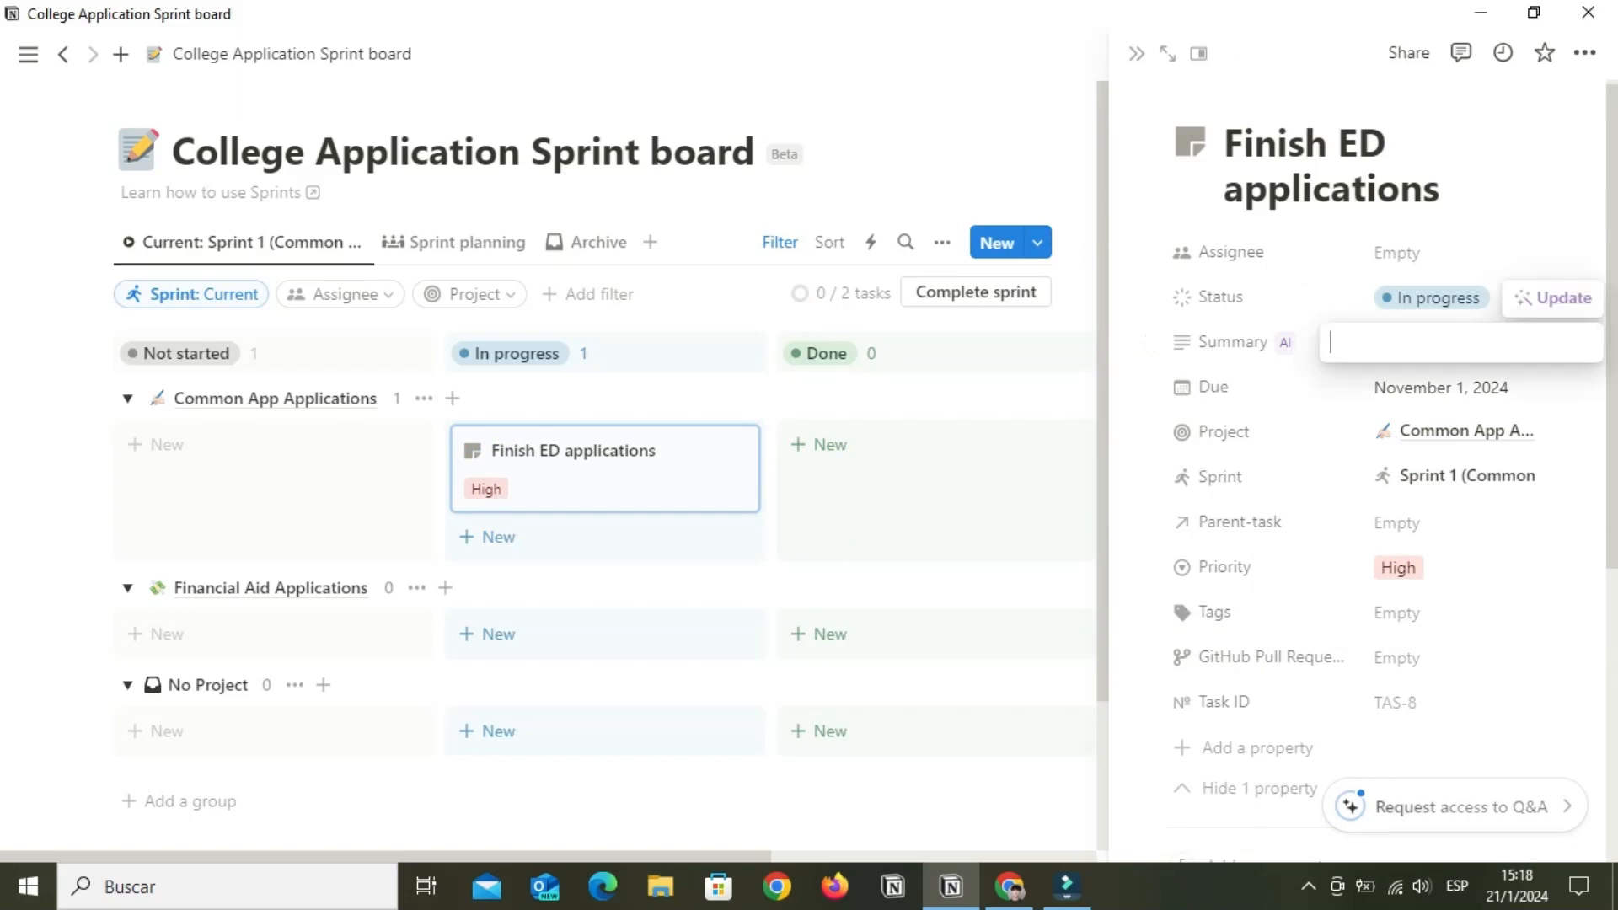
click(1457, 252)
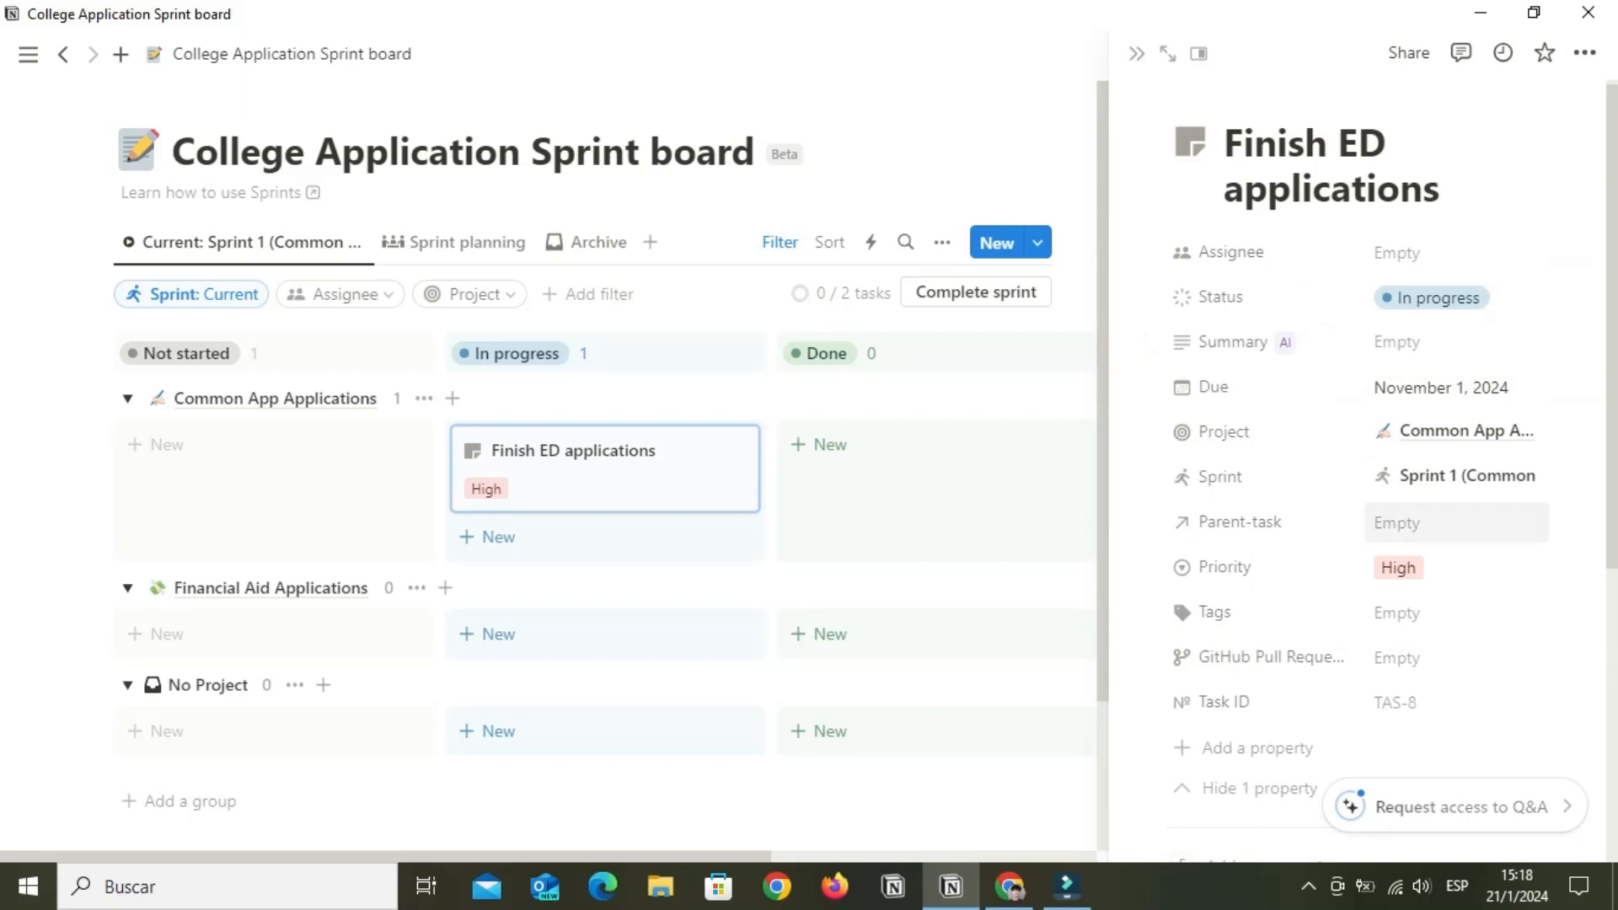
click(1456, 523)
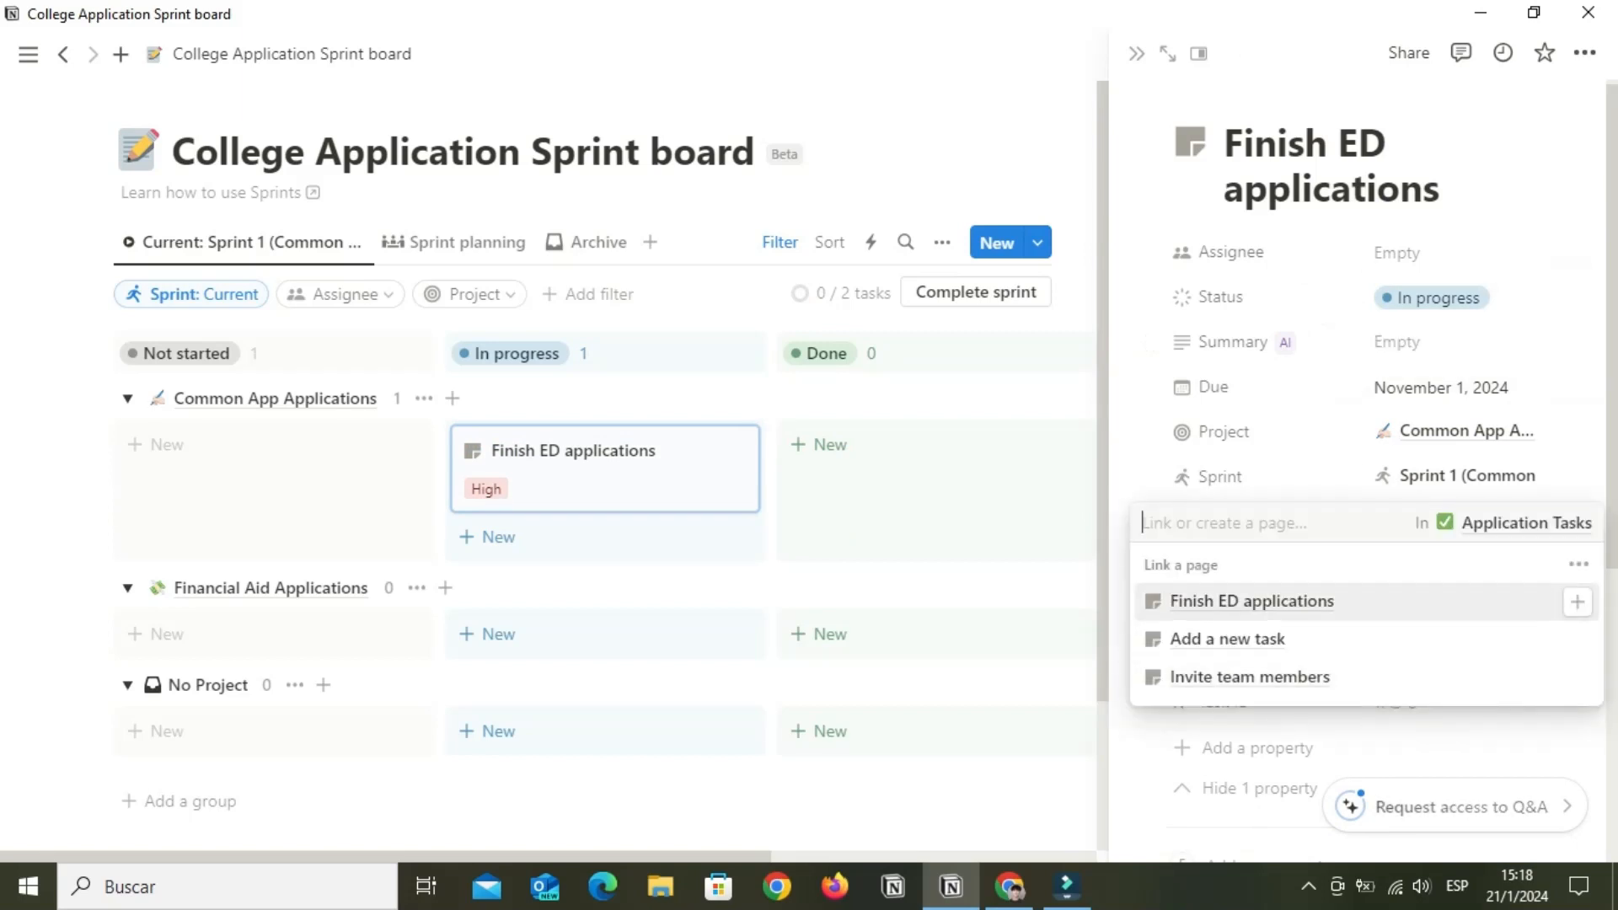
click(1457, 732)
Delete the Mobile, Website and Improvement options from the task's Tags property
click(1457, 613)
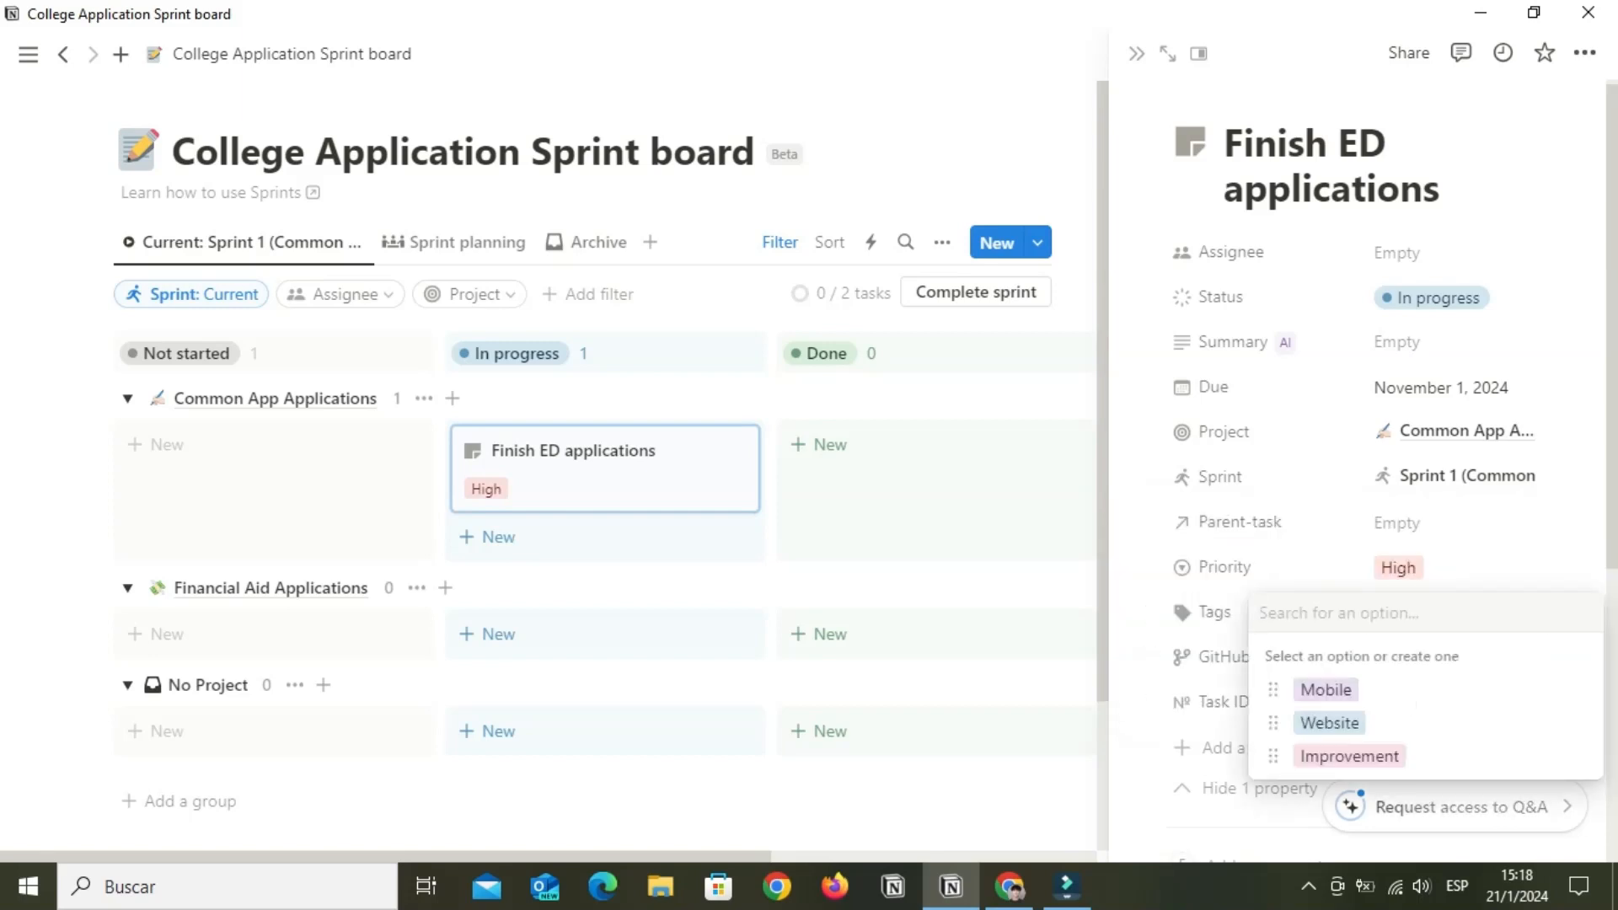
key(Escape)
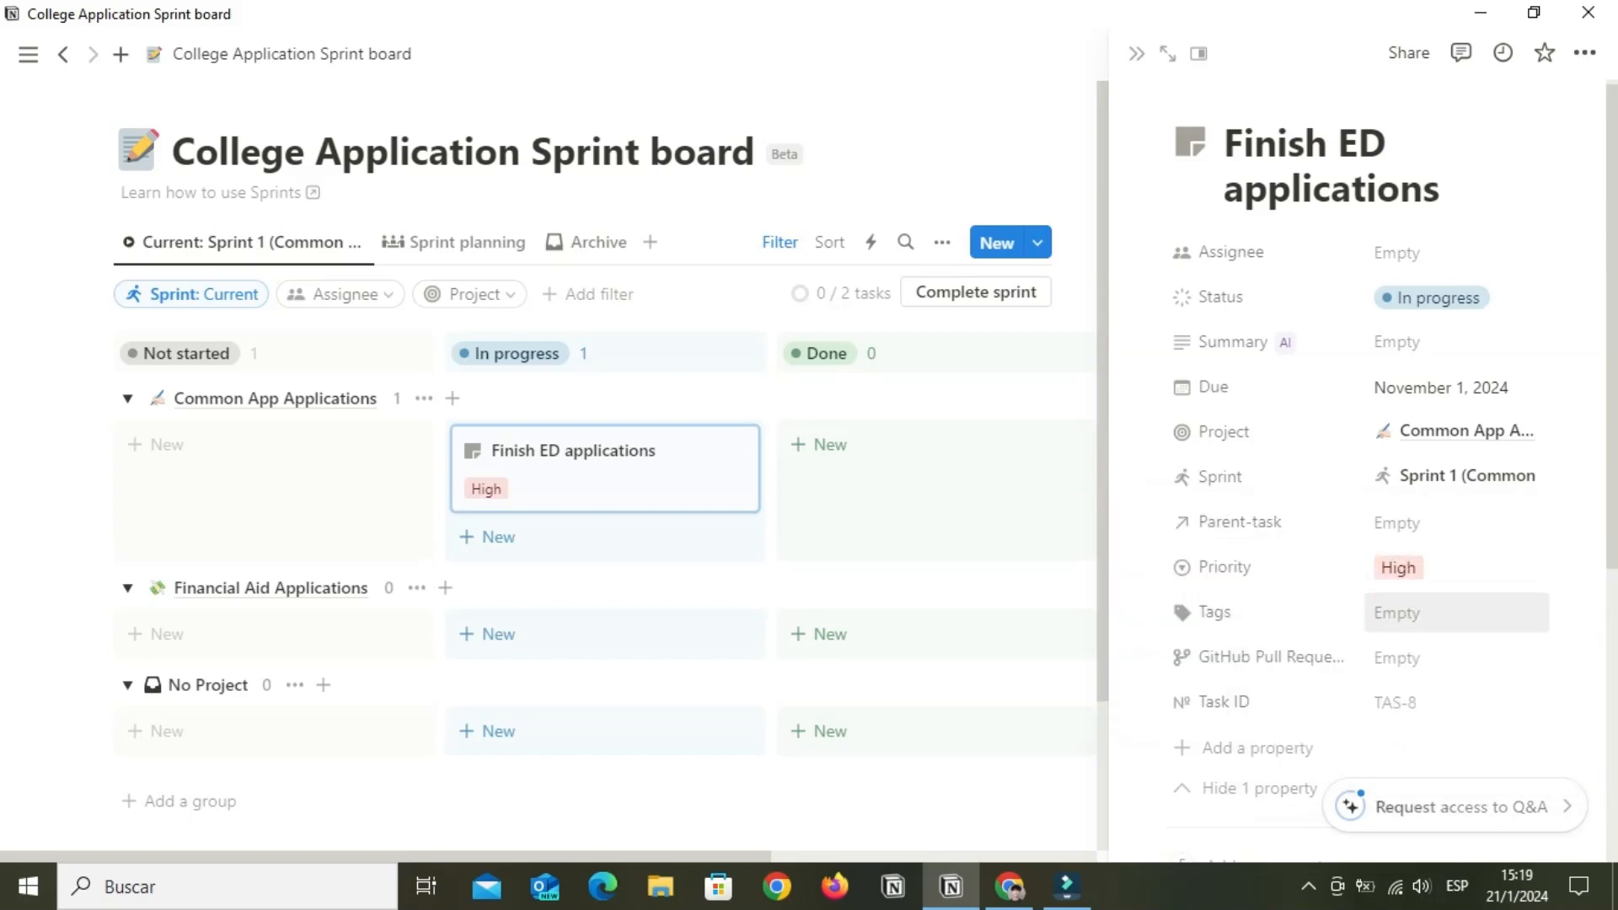
click(1215, 613)
click(1231, 404)
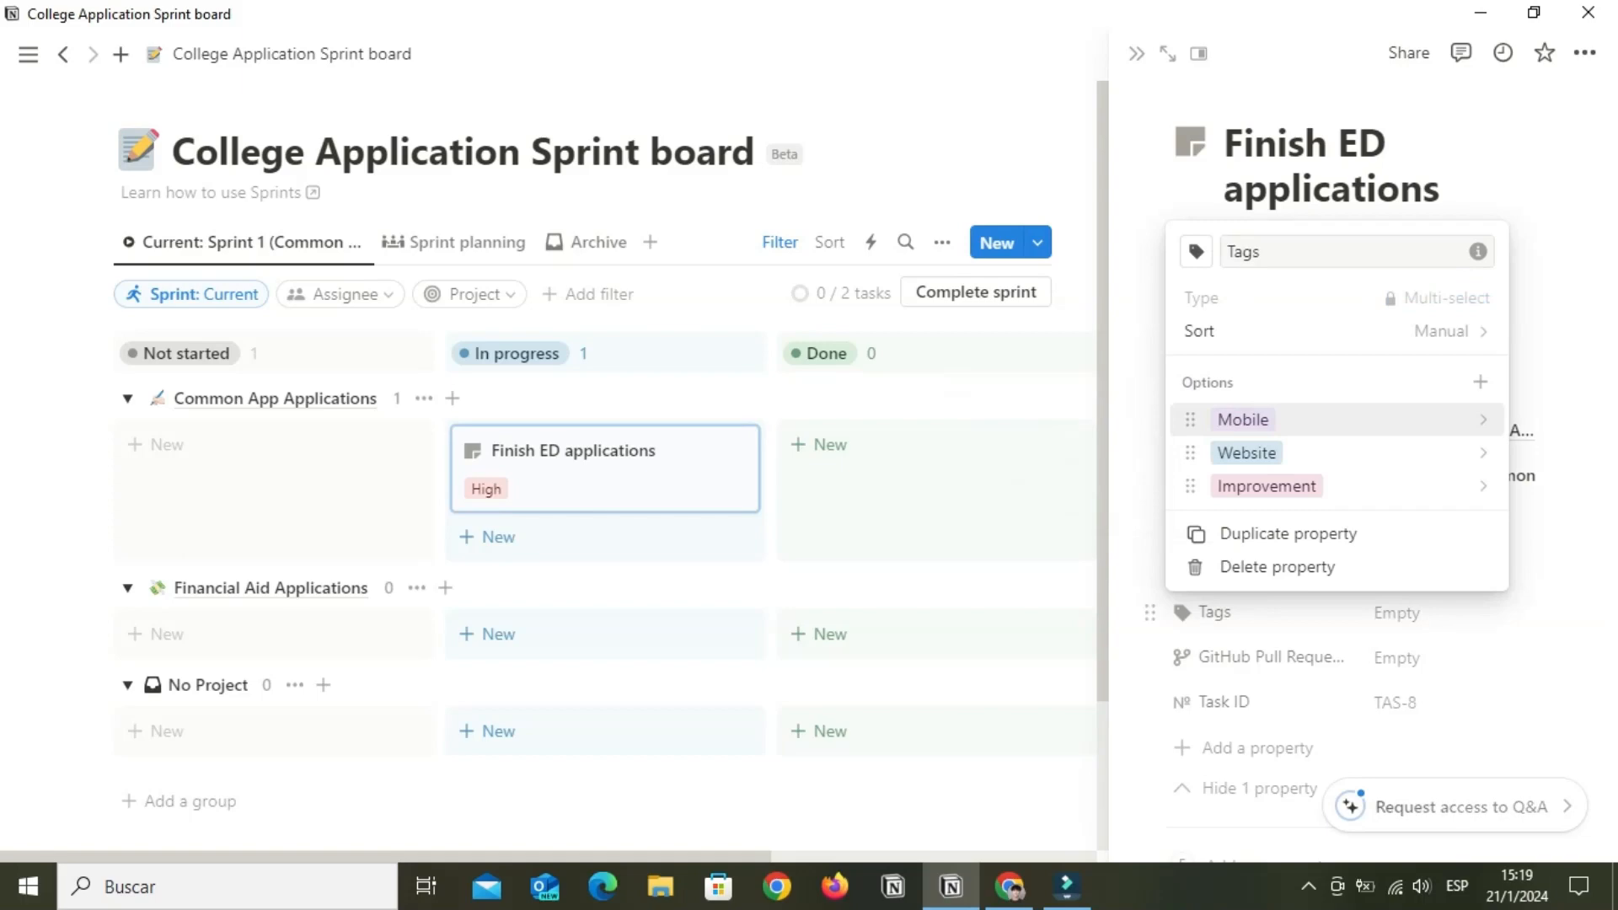
click(1484, 419)
click(1214, 437)
click(810, 454)
click(1483, 453)
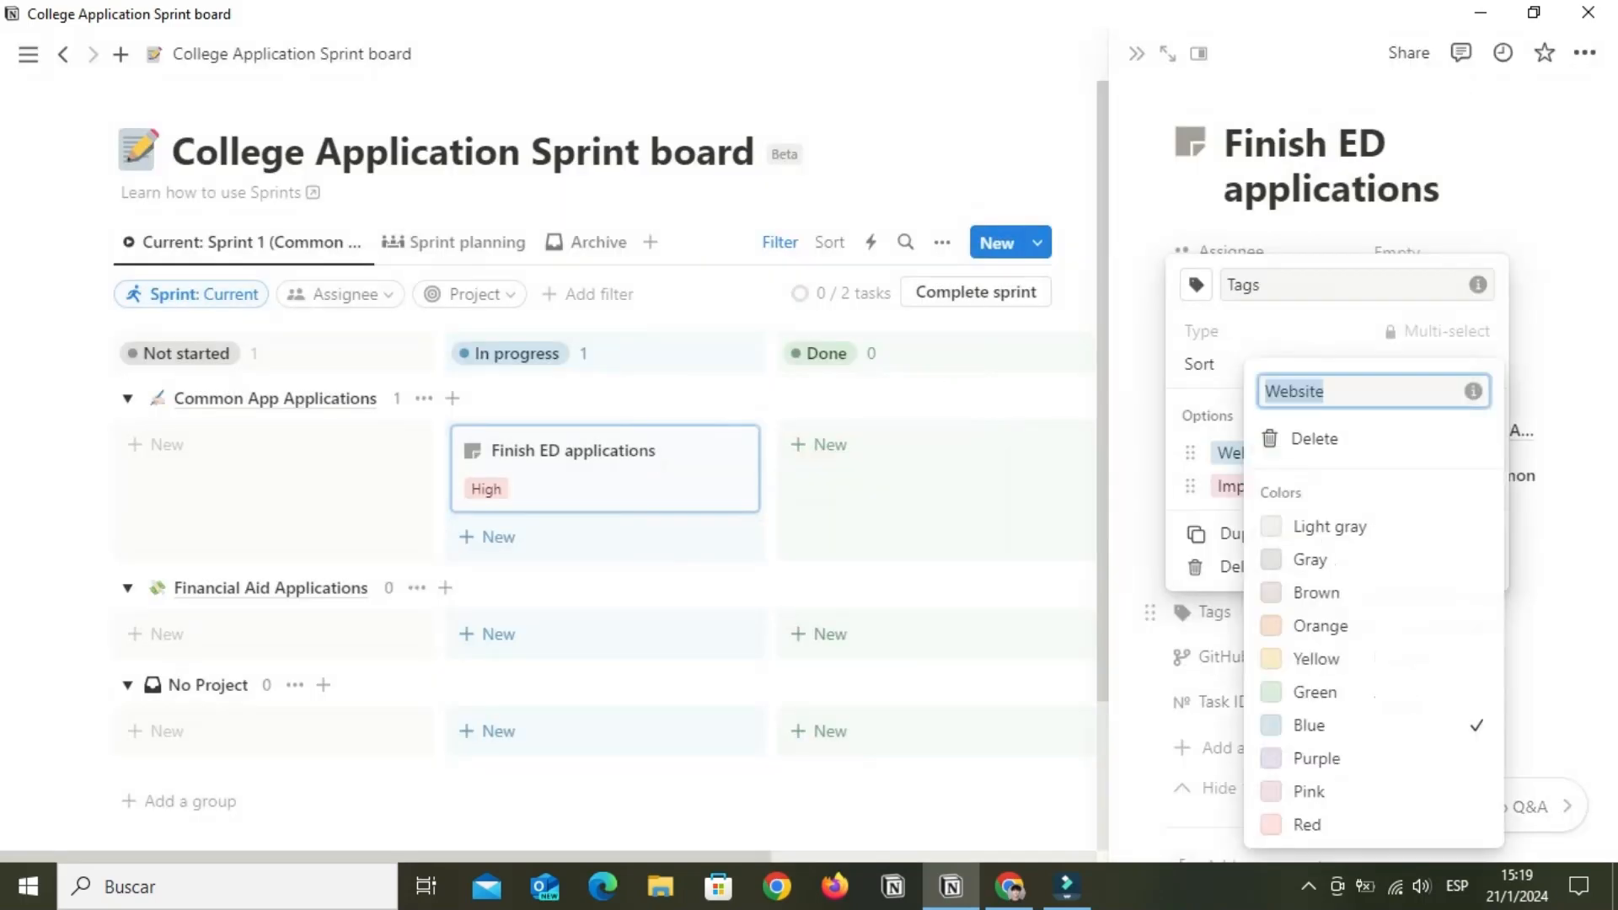
click(1315, 439)
click(809, 454)
click(1483, 485)
click(1315, 439)
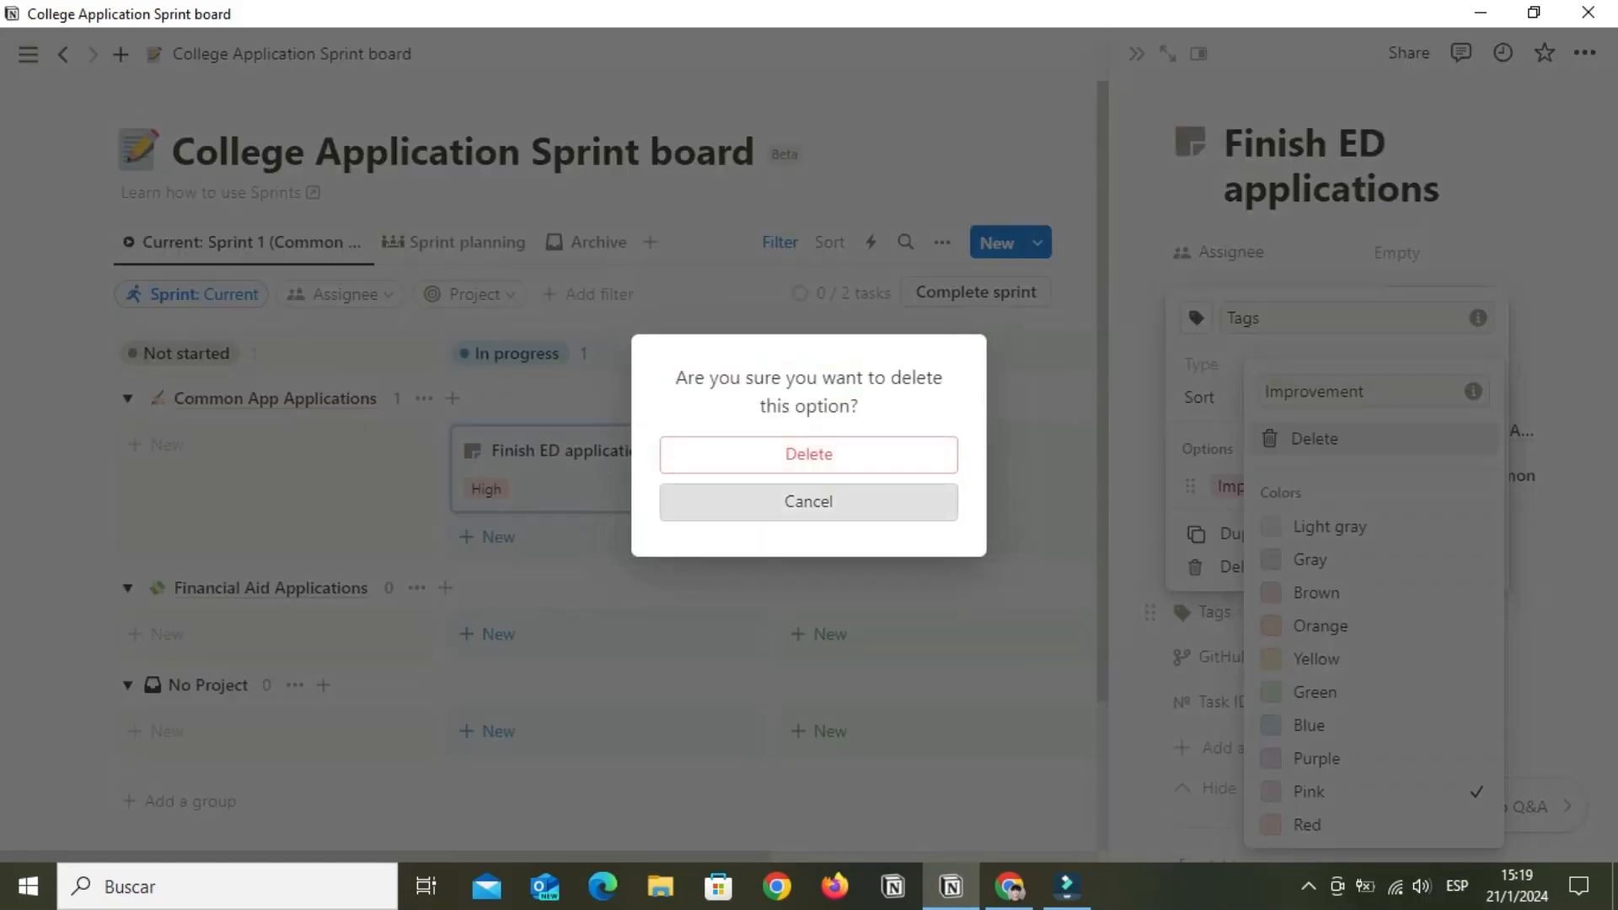
click(809, 453)
Add the options ED, EA, RD and SCEA to the Tags property
text(ED)
key(Return)
text(E)
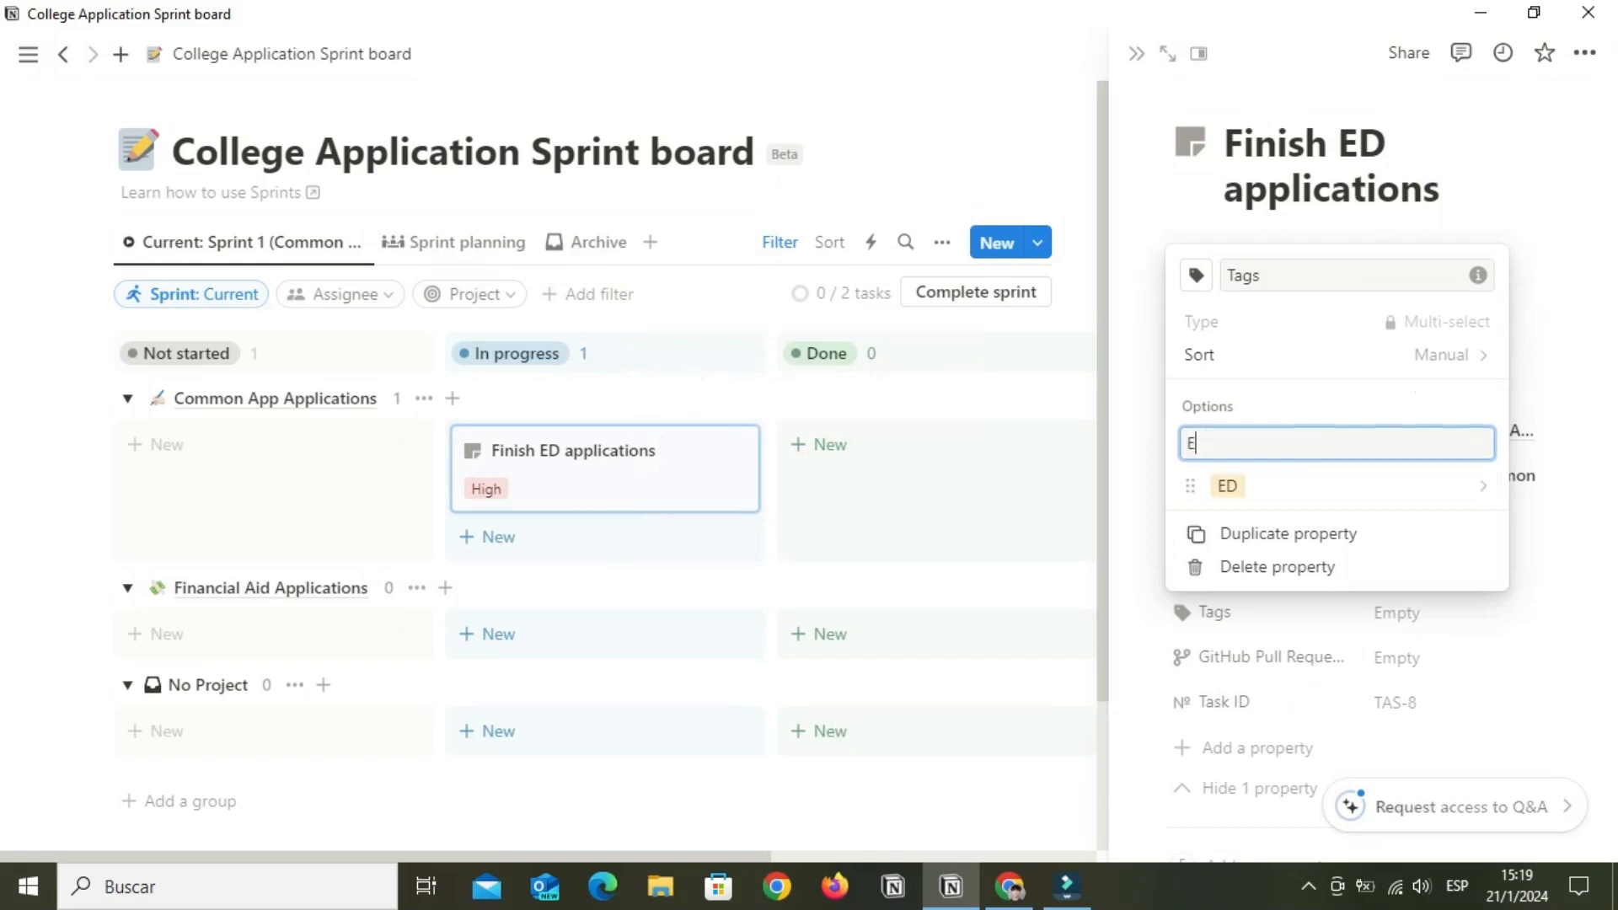
text(A)
key(Return)
text(RD)
key(Return)
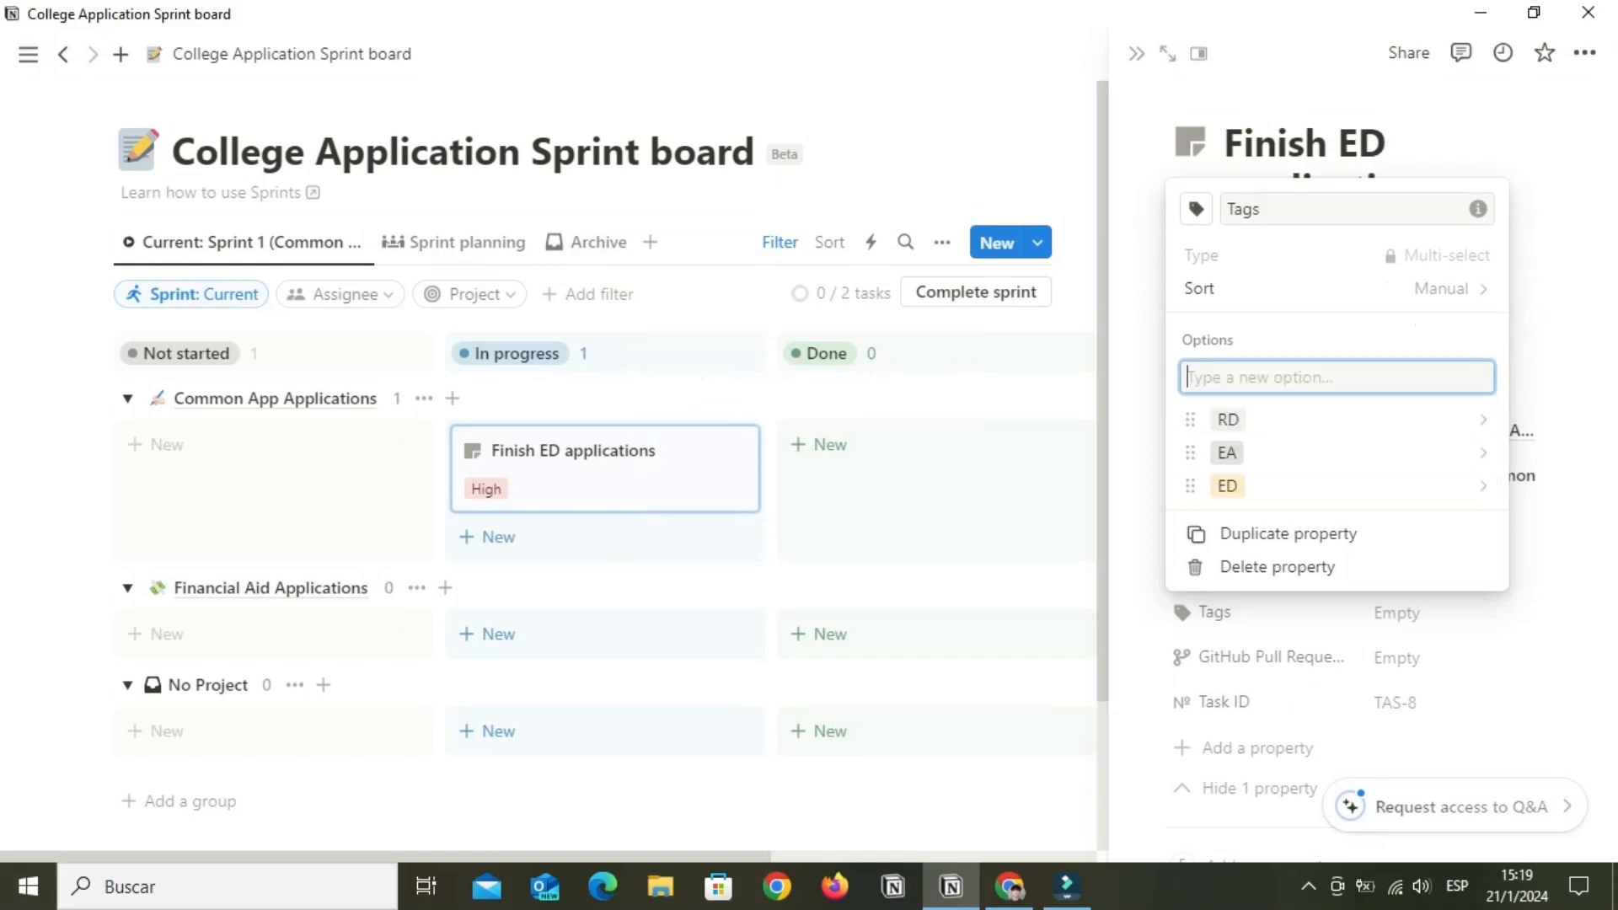
text(SCEA)
key(Return)
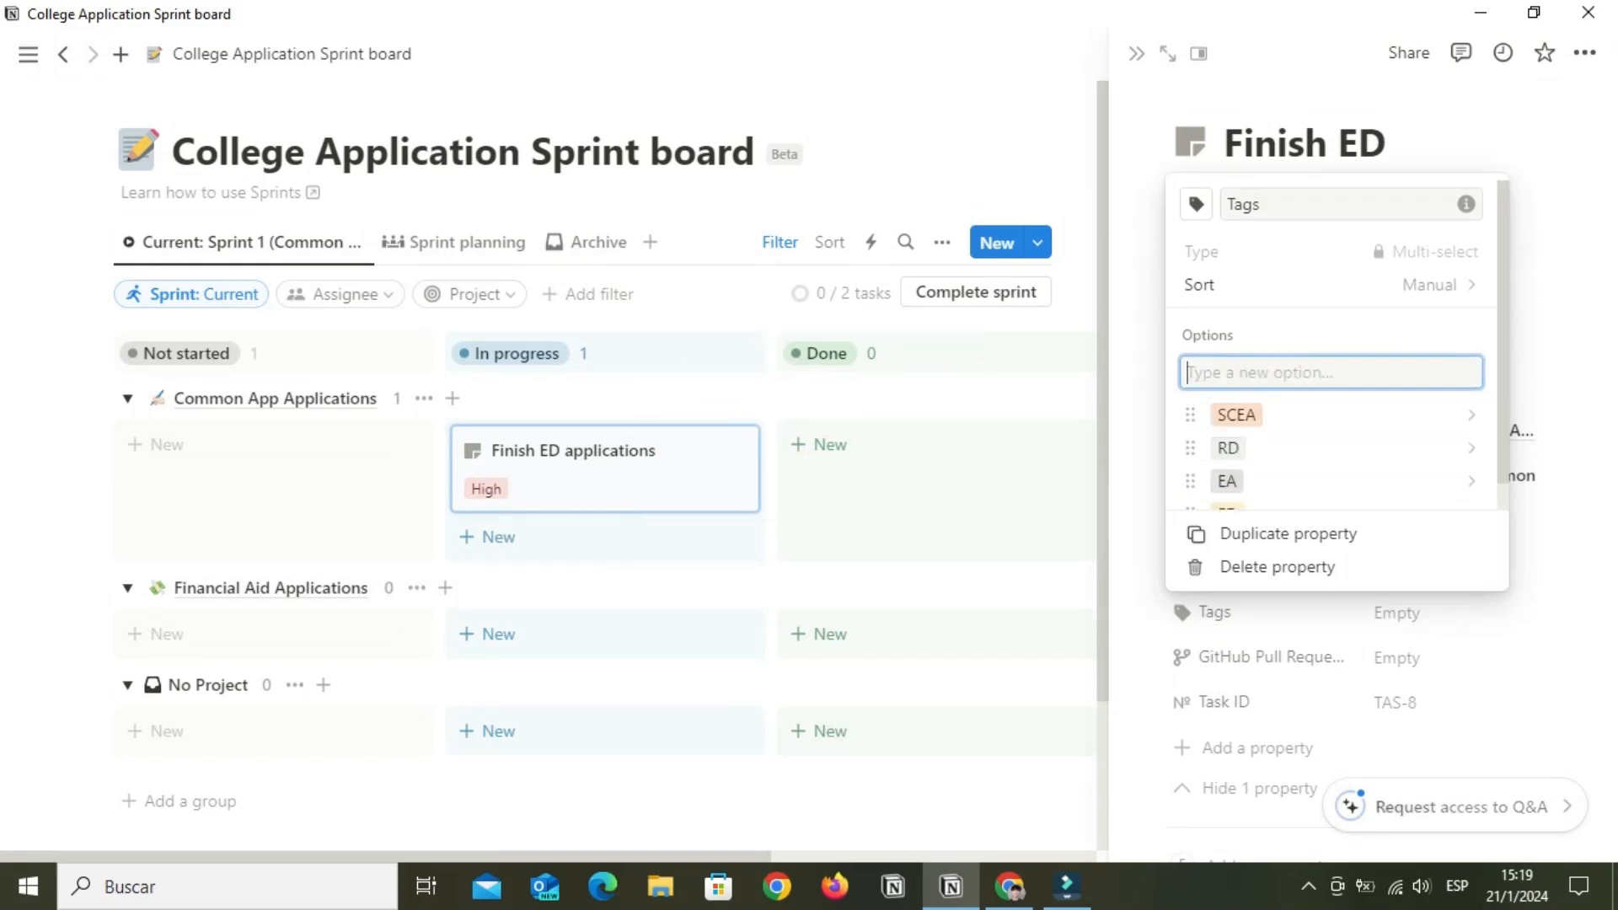
scroll(1349, 439, down, 1)
click(1565, 531)
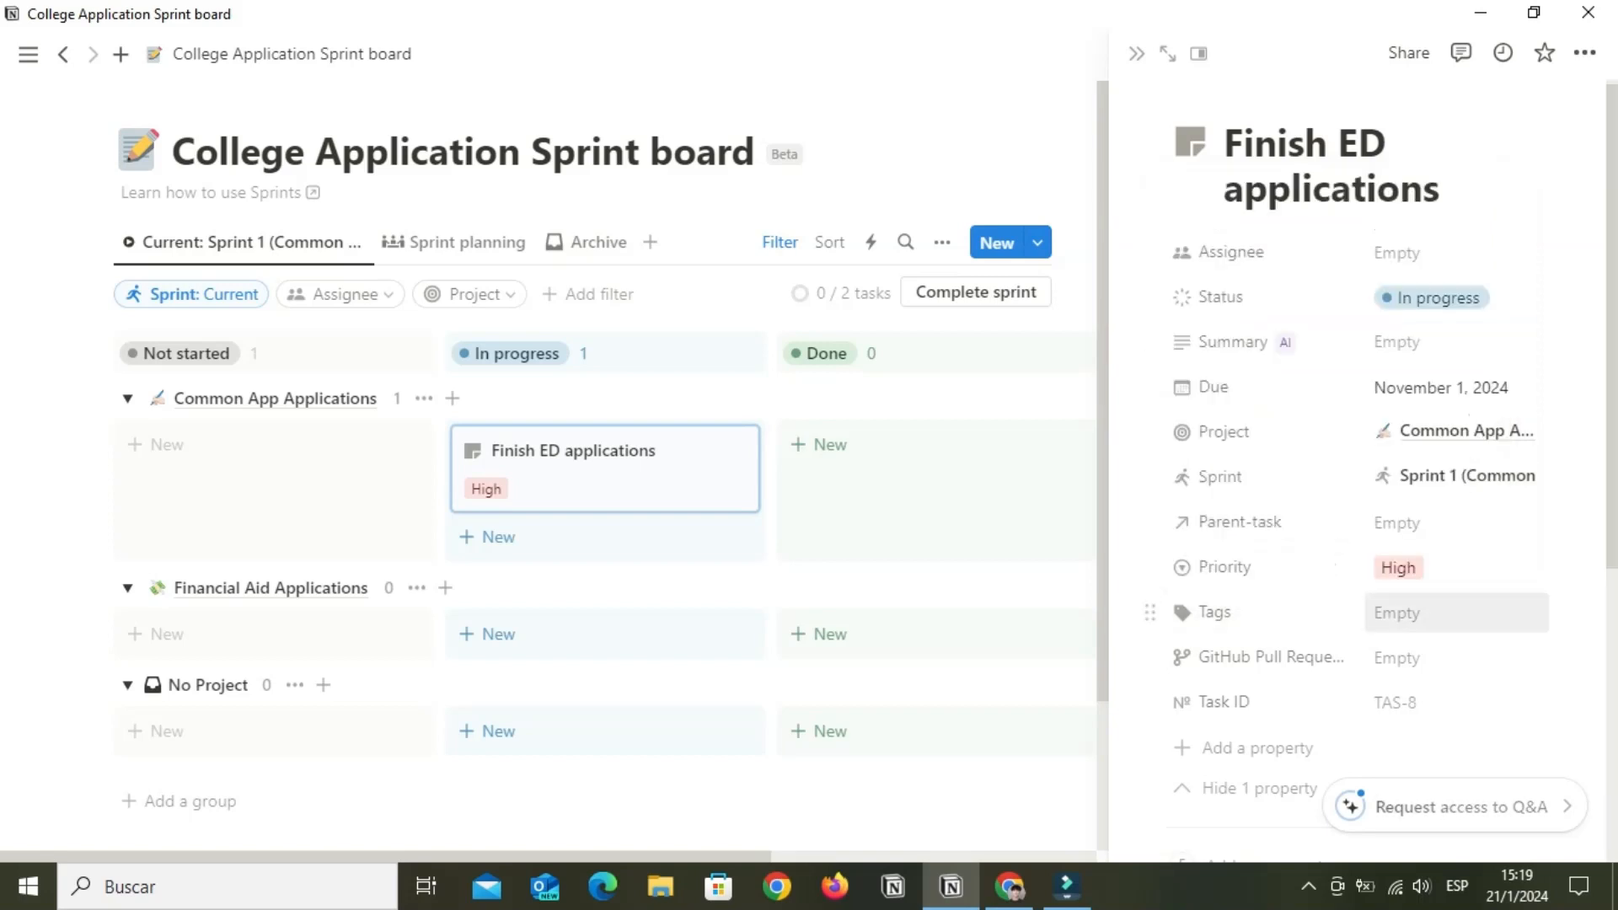
Tag the "Finish ED applications" task with EA
click(1456, 613)
click(1433, 756)
key(Escape)
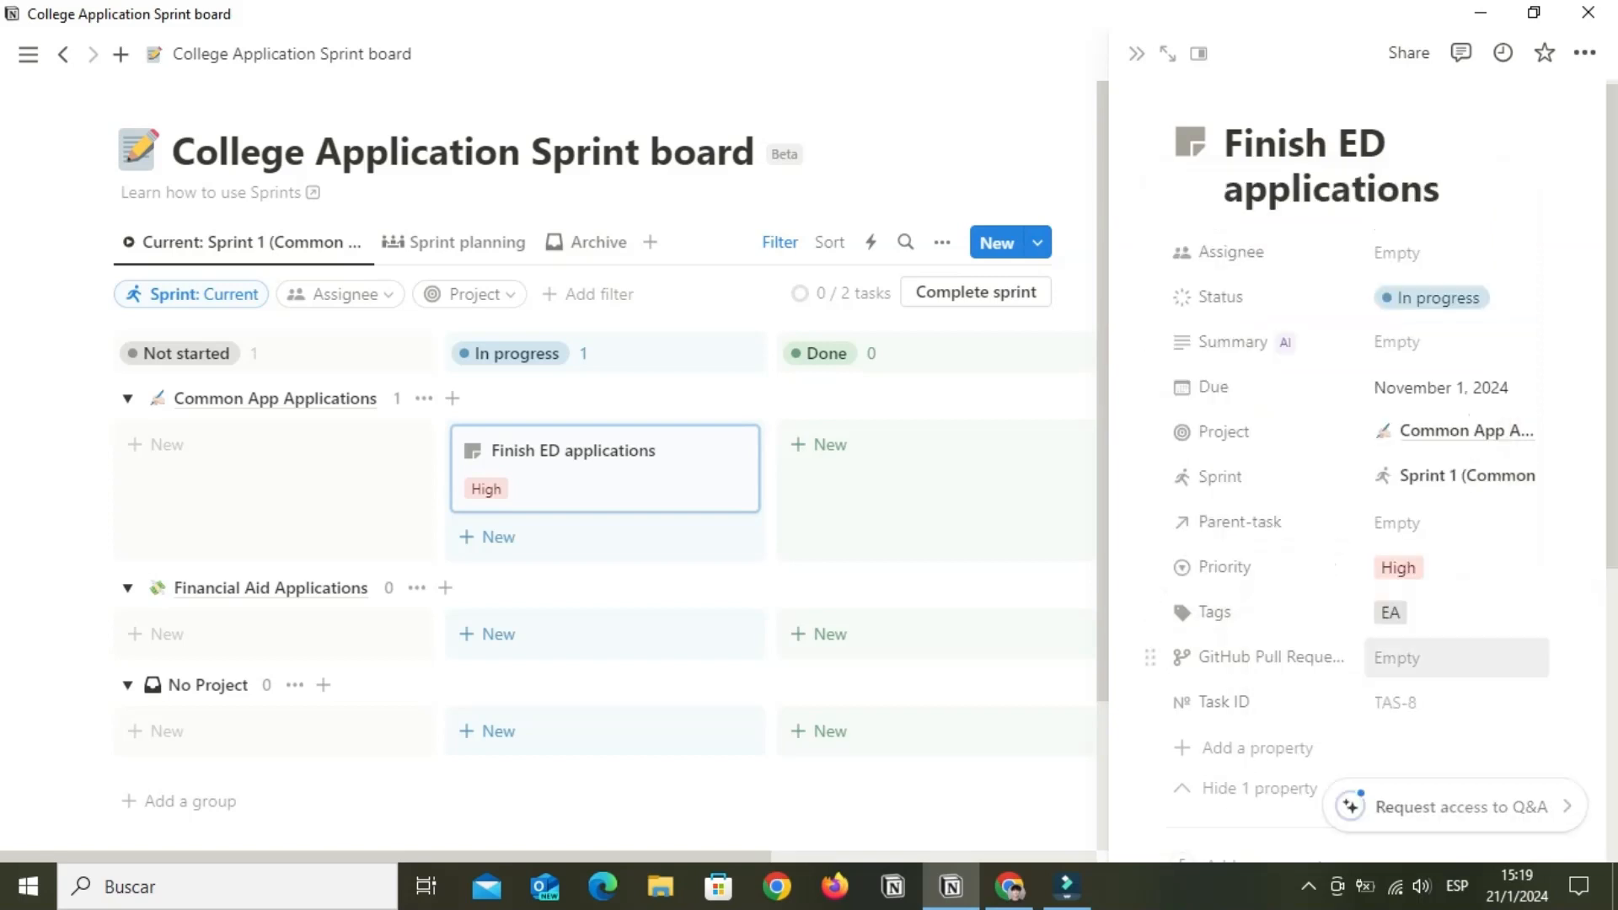
Delete the GitHub Pull Requests property from the application tasks
click(1456, 657)
click(1128, 624)
click(1150, 657)
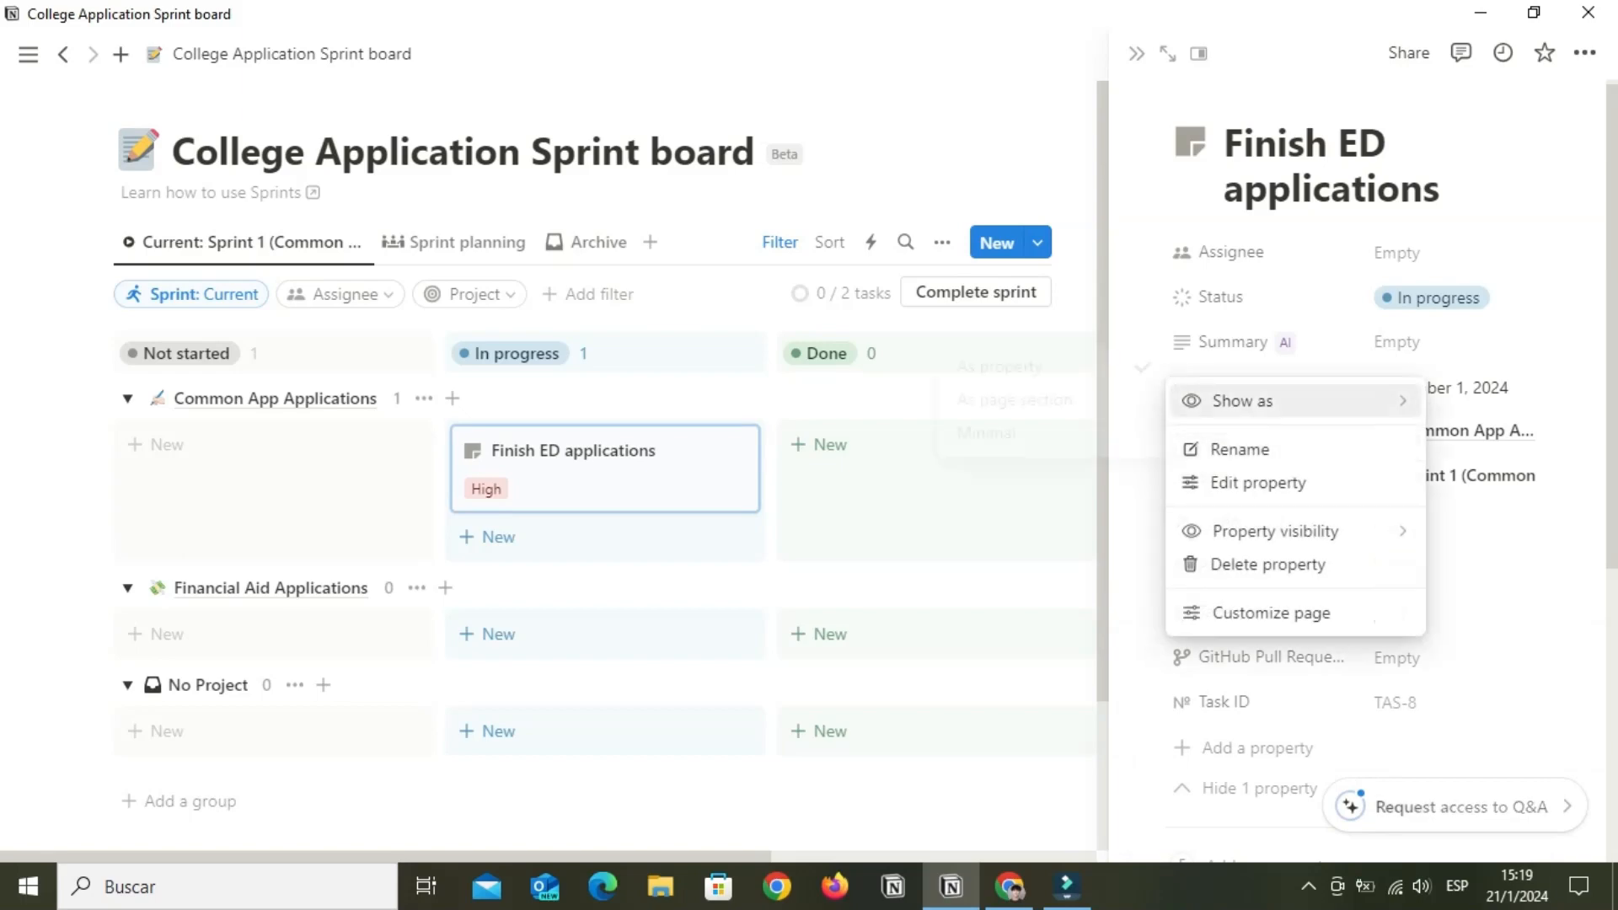
click(1268, 564)
click(809, 453)
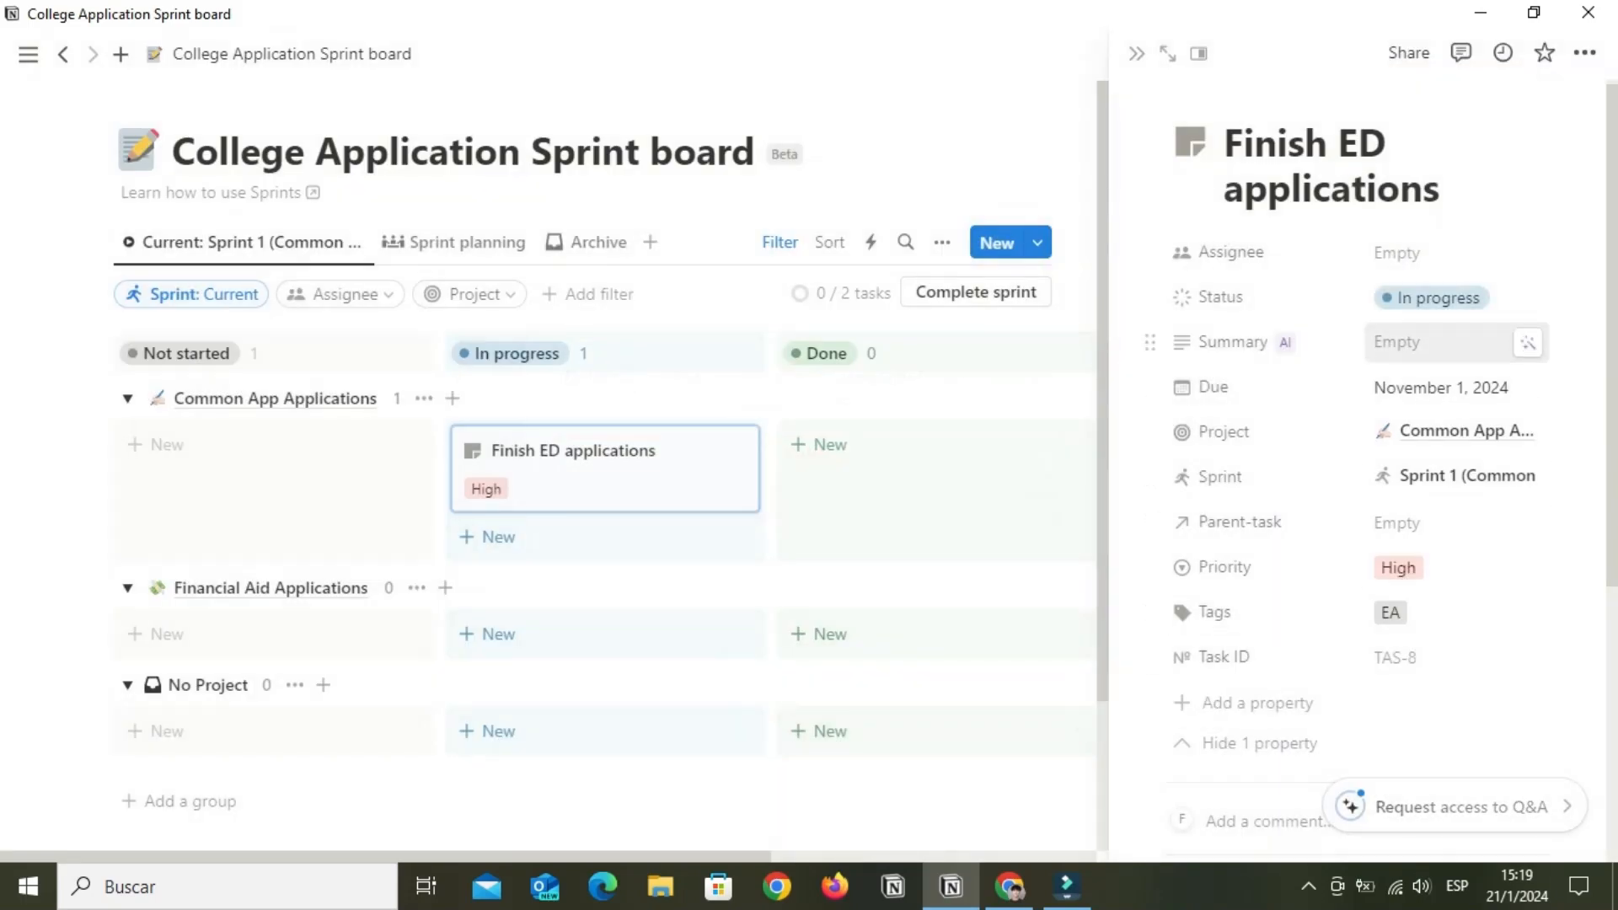
Assign the "Finish ED applications" task to the workspace owner
click(1457, 255)
click(1436, 331)
click(1457, 481)
Post the comment "Hello!" on the "Finish ED applications" task
scroll(1456, 501, down, 1)
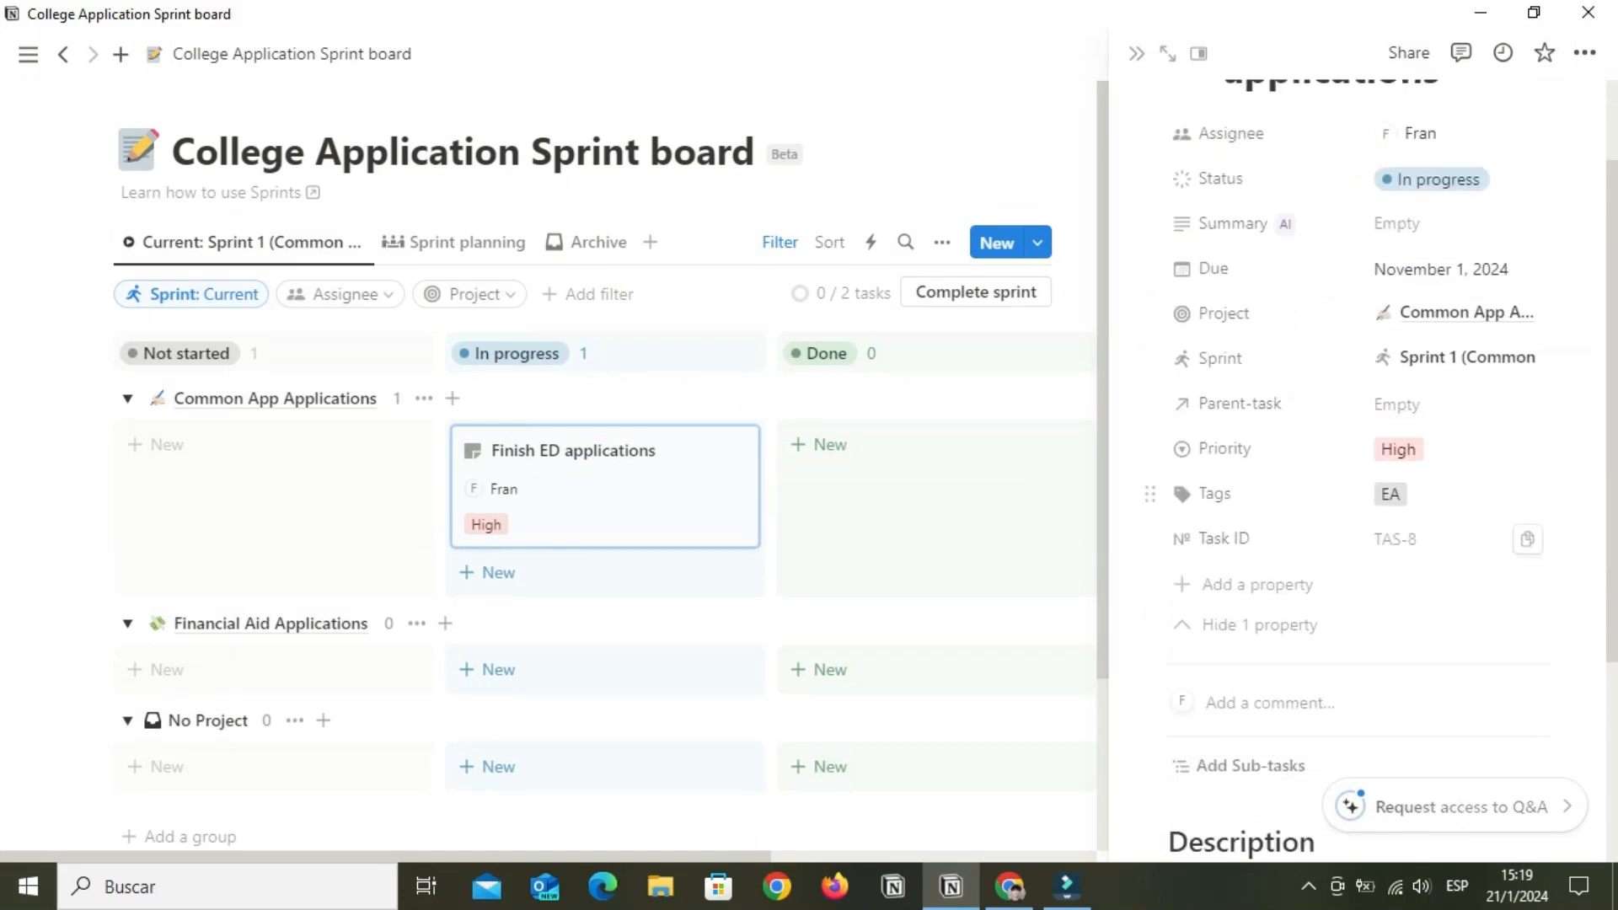
scroll(1299, 603, up, 1)
scroll(1282, 607, down, 2)
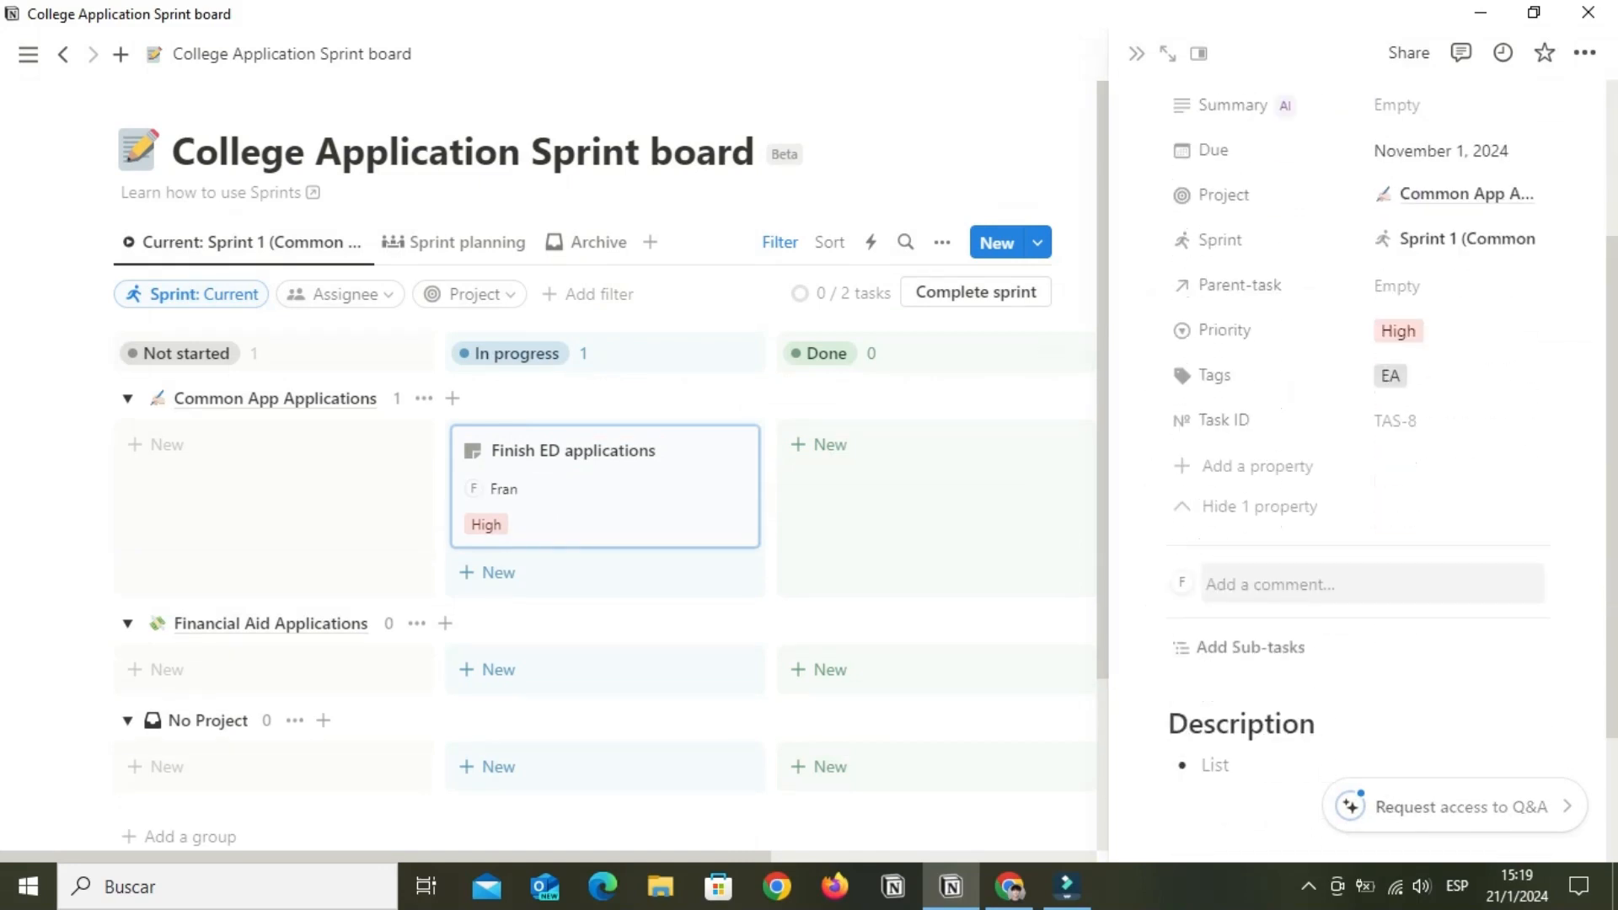
click(1281, 585)
text(Hello!)
key(Return)
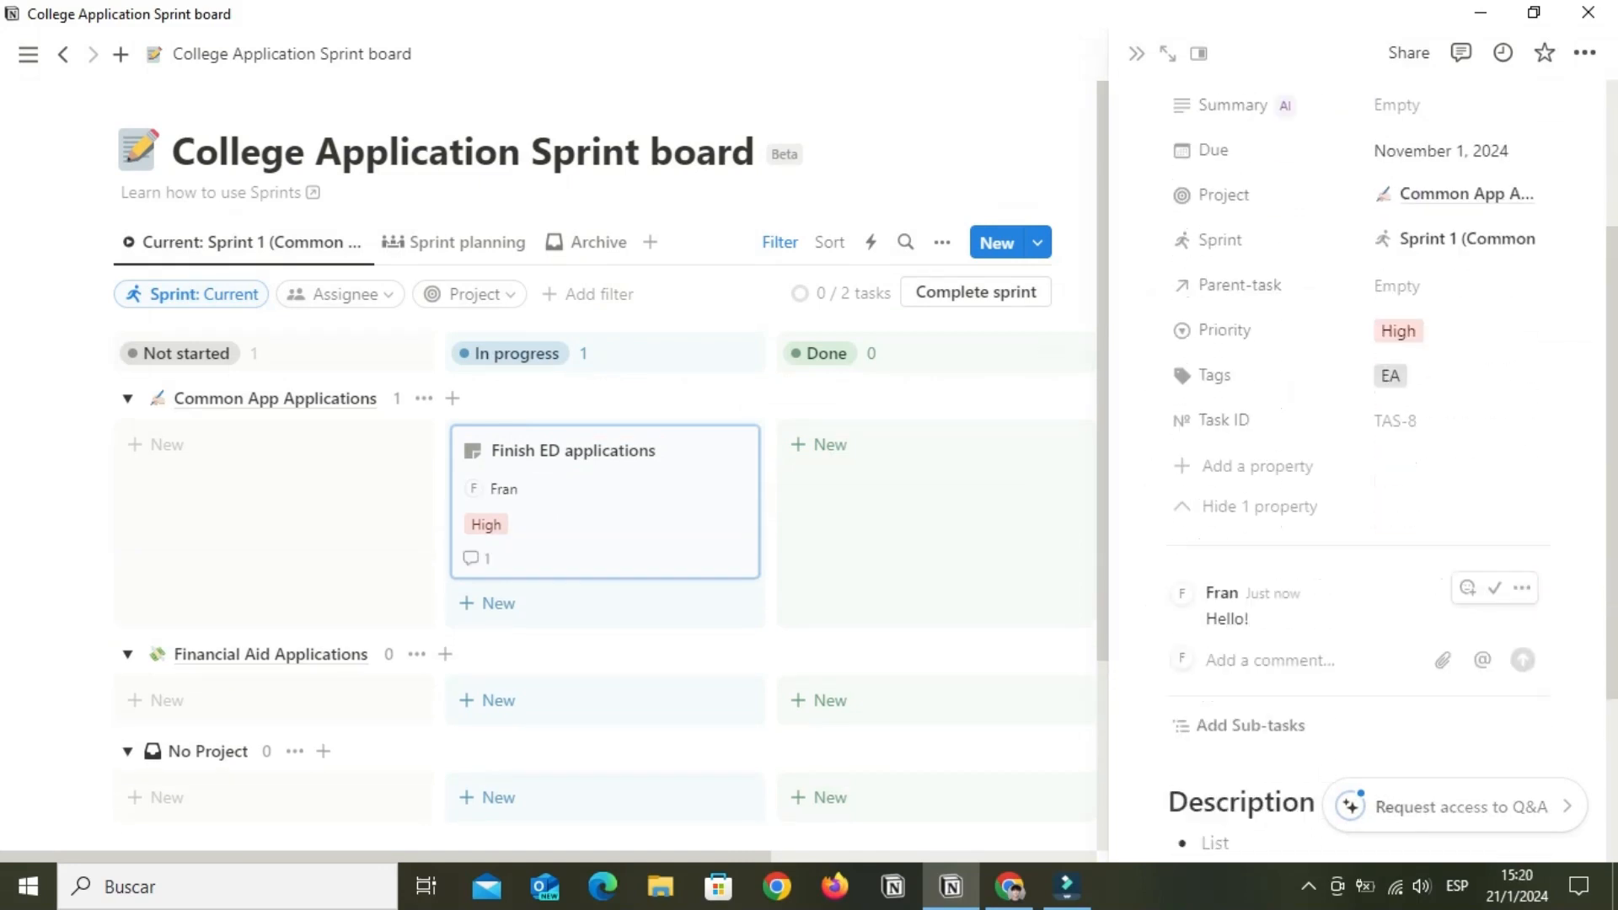
Write "Complete supplementals" as the first bullet of the task's Description and close the task
scroll(1273, 605, down, 1)
click(1273, 724)
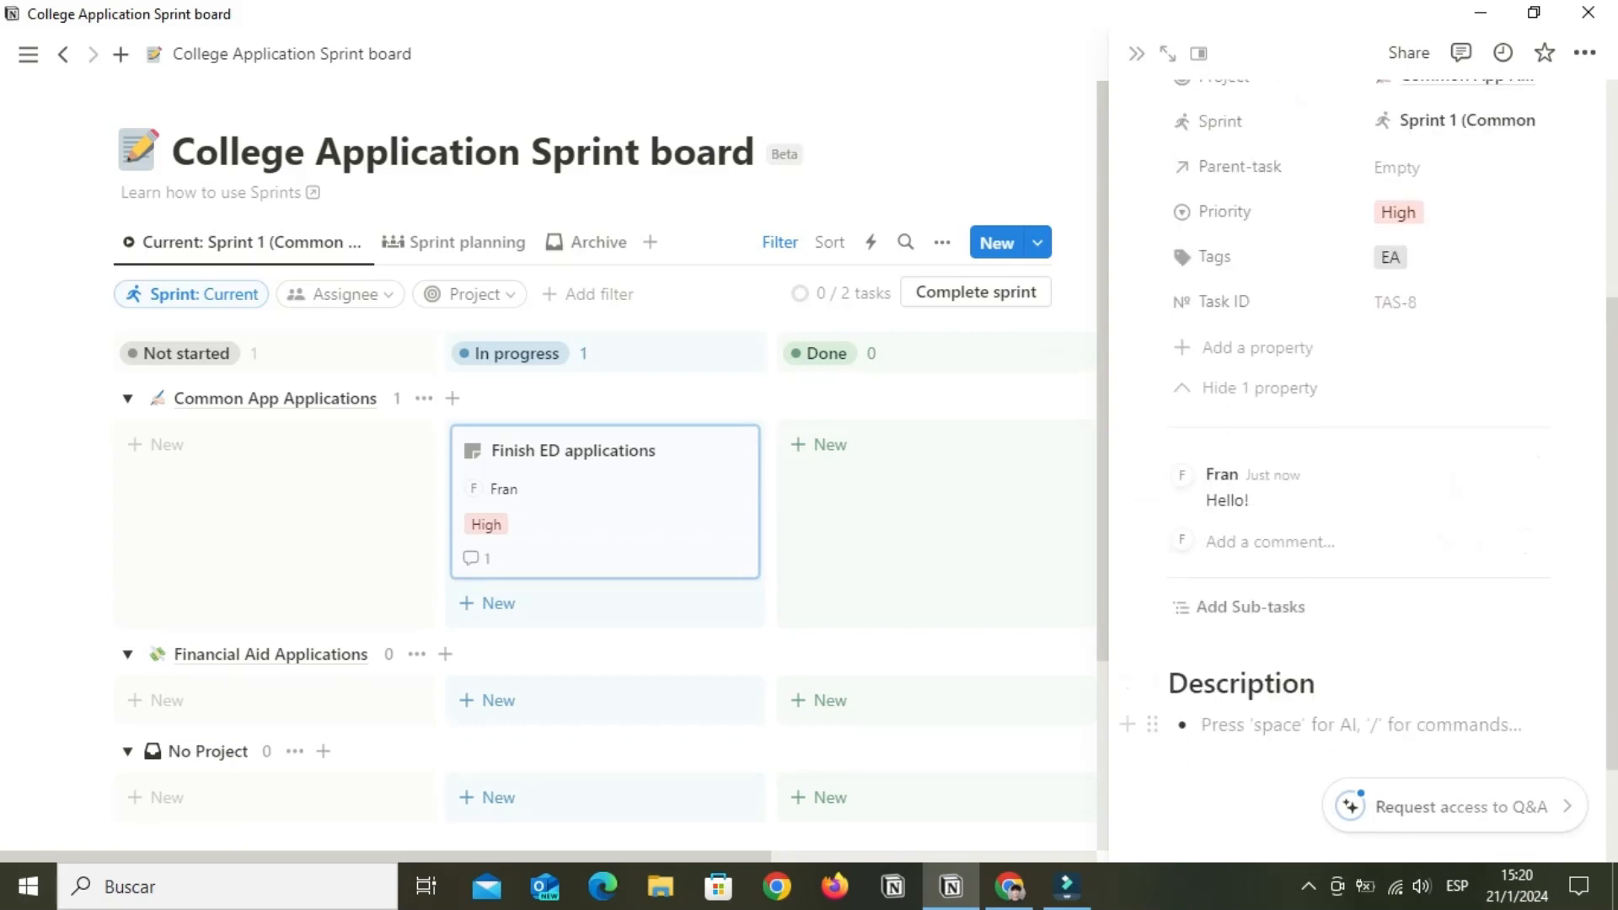
text(Complete supplementals)
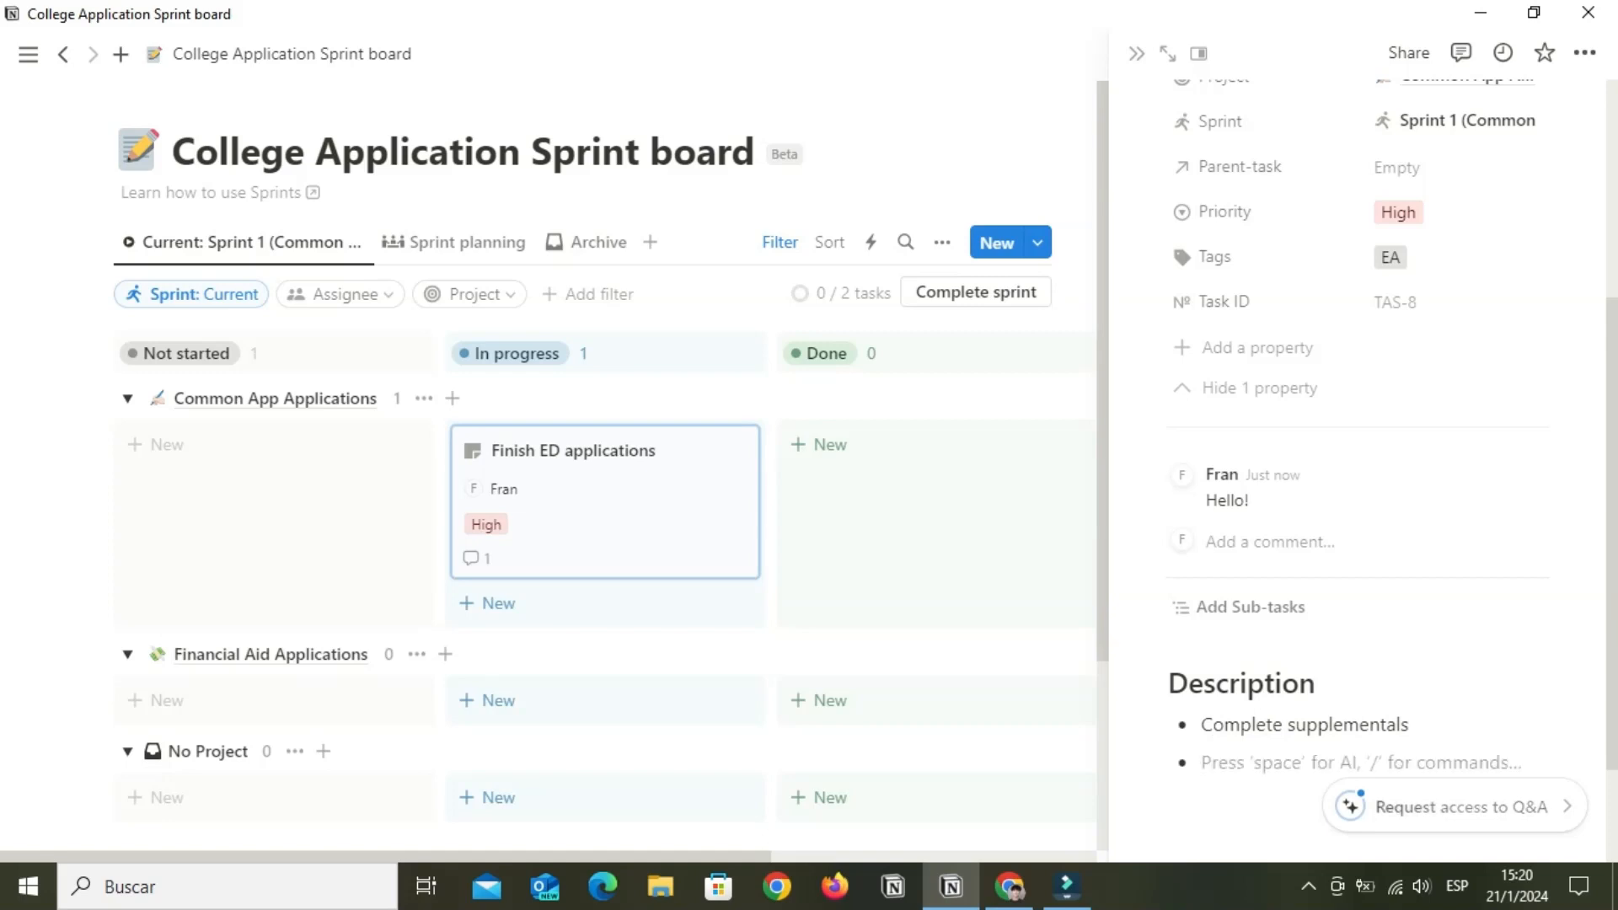
scroll(1357, 421, up, 5)
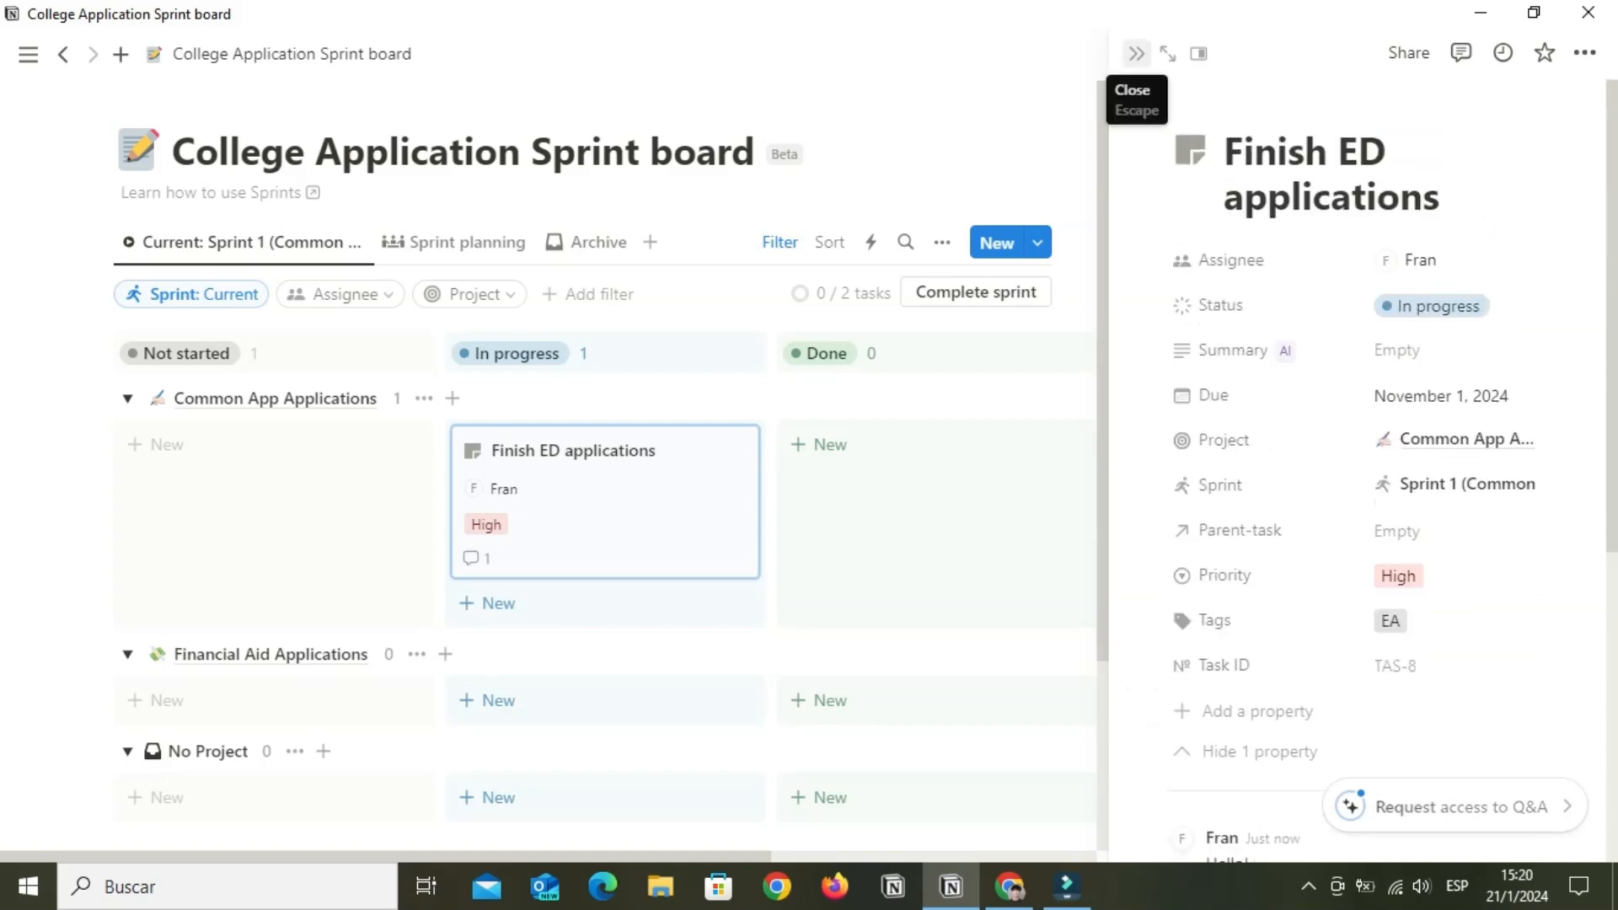
click(1136, 53)
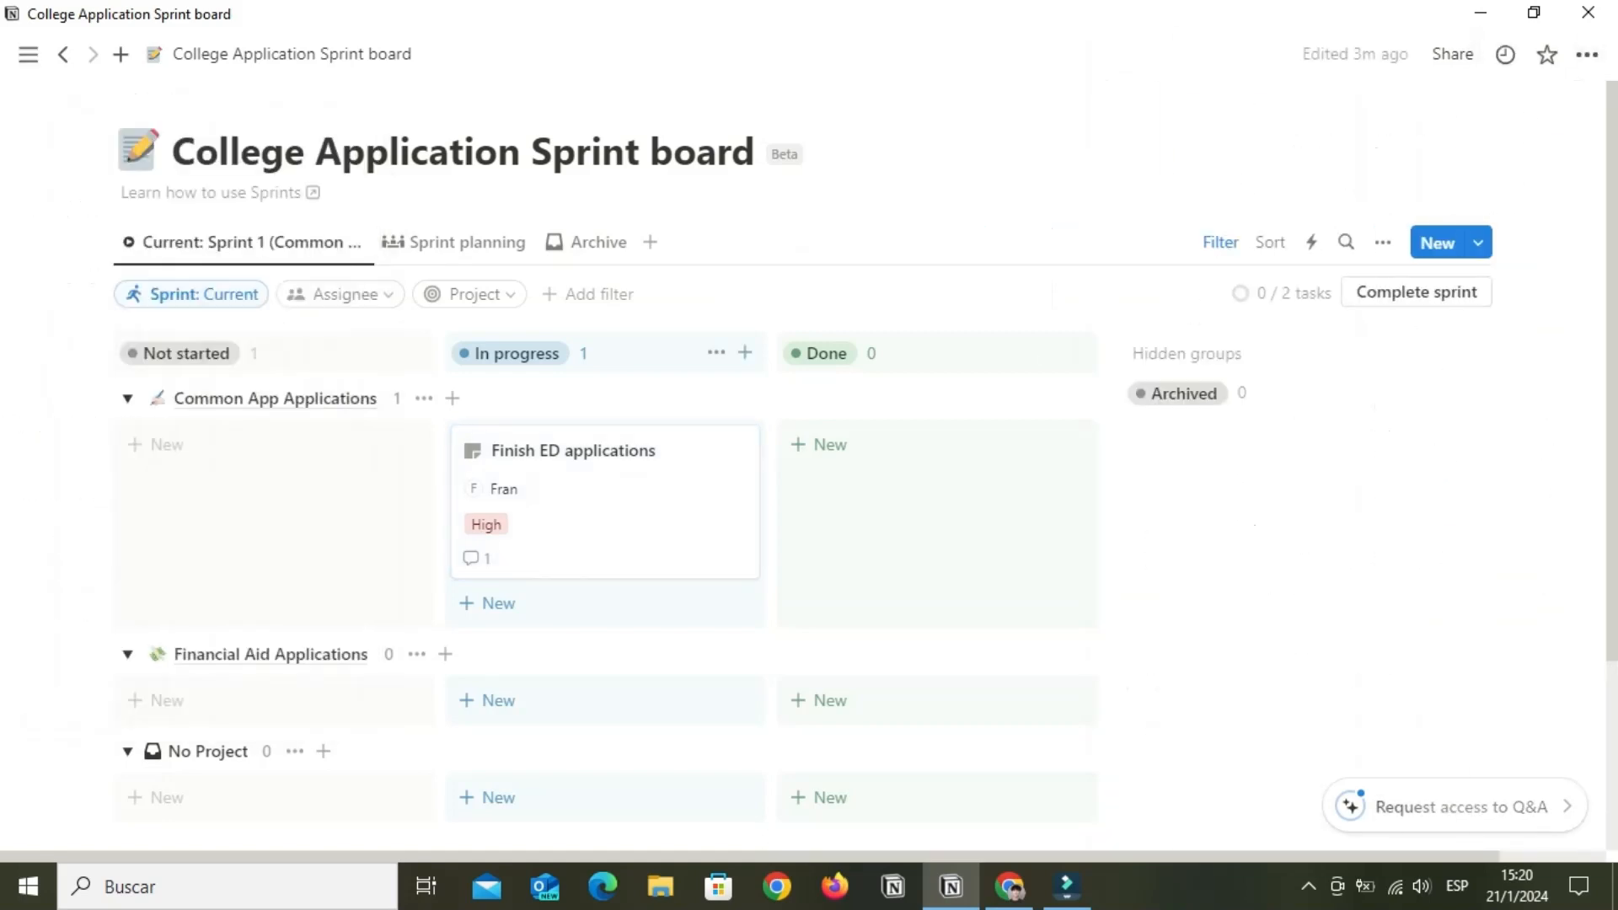
Move the "Finish ED applications" task from In progress to Done within Common App Applications
drag(590, 489, 927, 489)
scroll(928, 489, down, 3)
scroll(927, 489, up, 3)
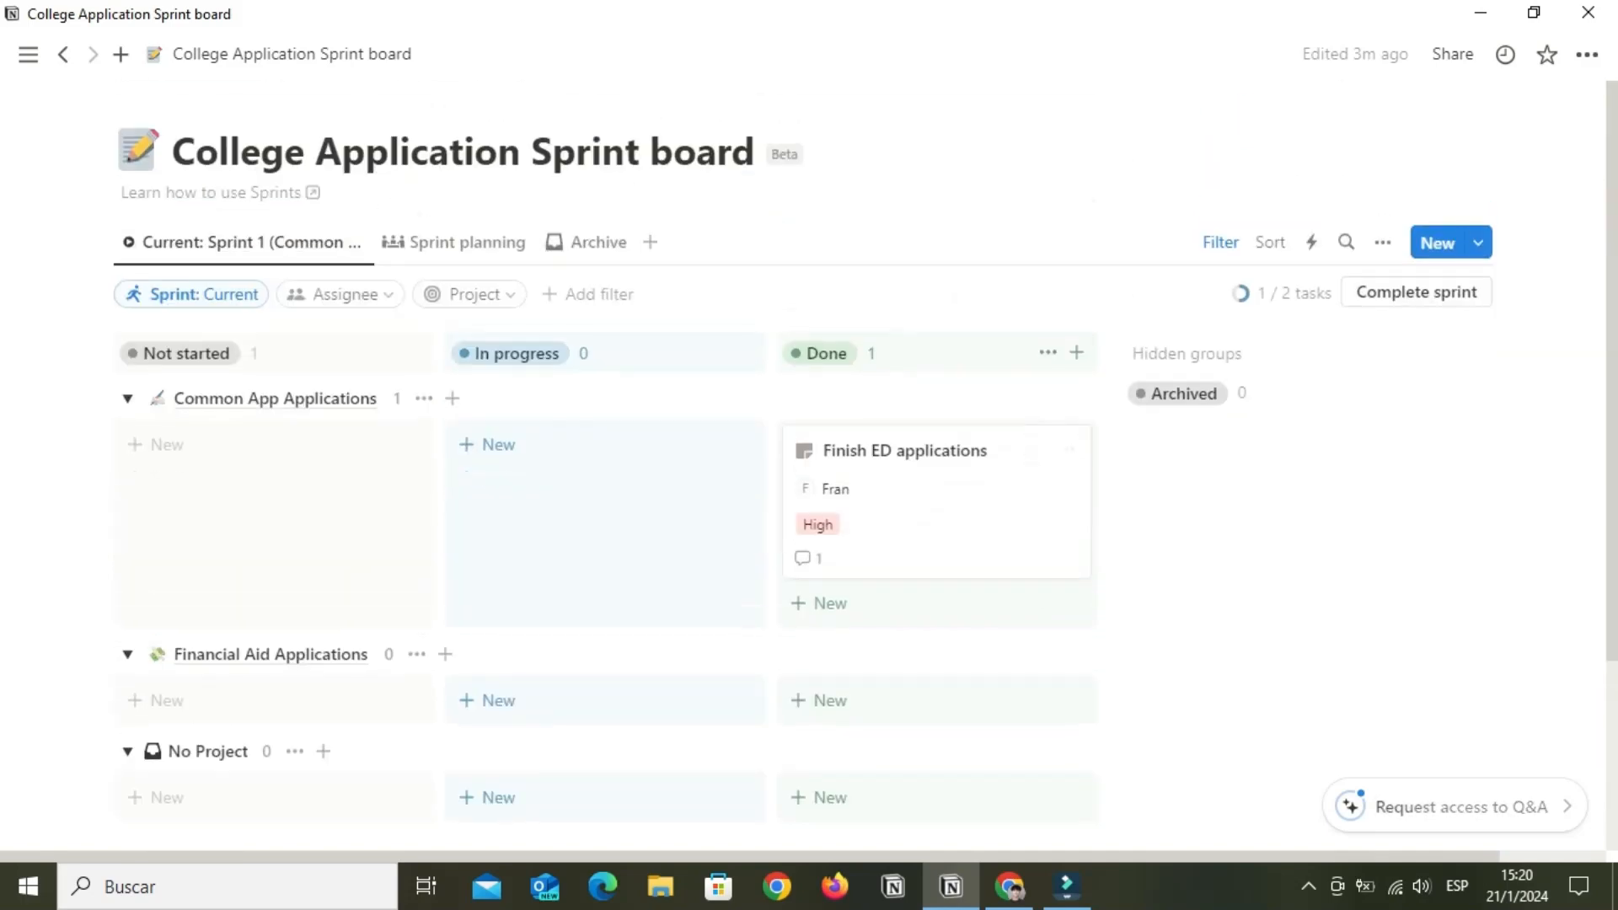
Complete Sprint 1 (Common App Applications), moving its incomplete task to the backlog
click(1417, 292)
click(930, 477)
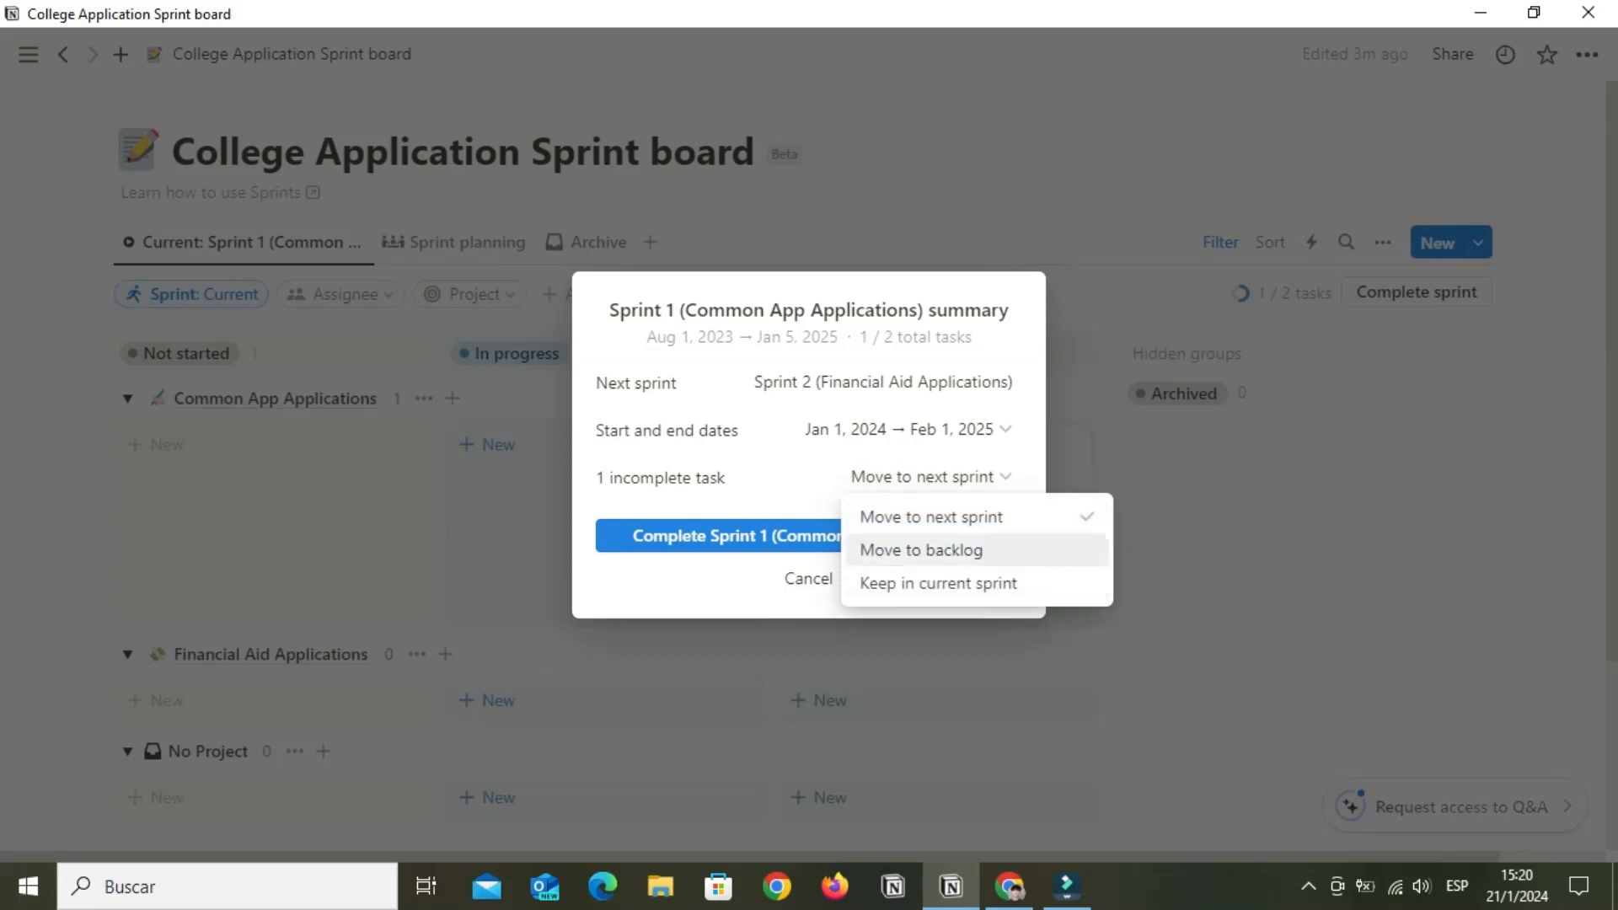
click(921, 550)
click(809, 537)
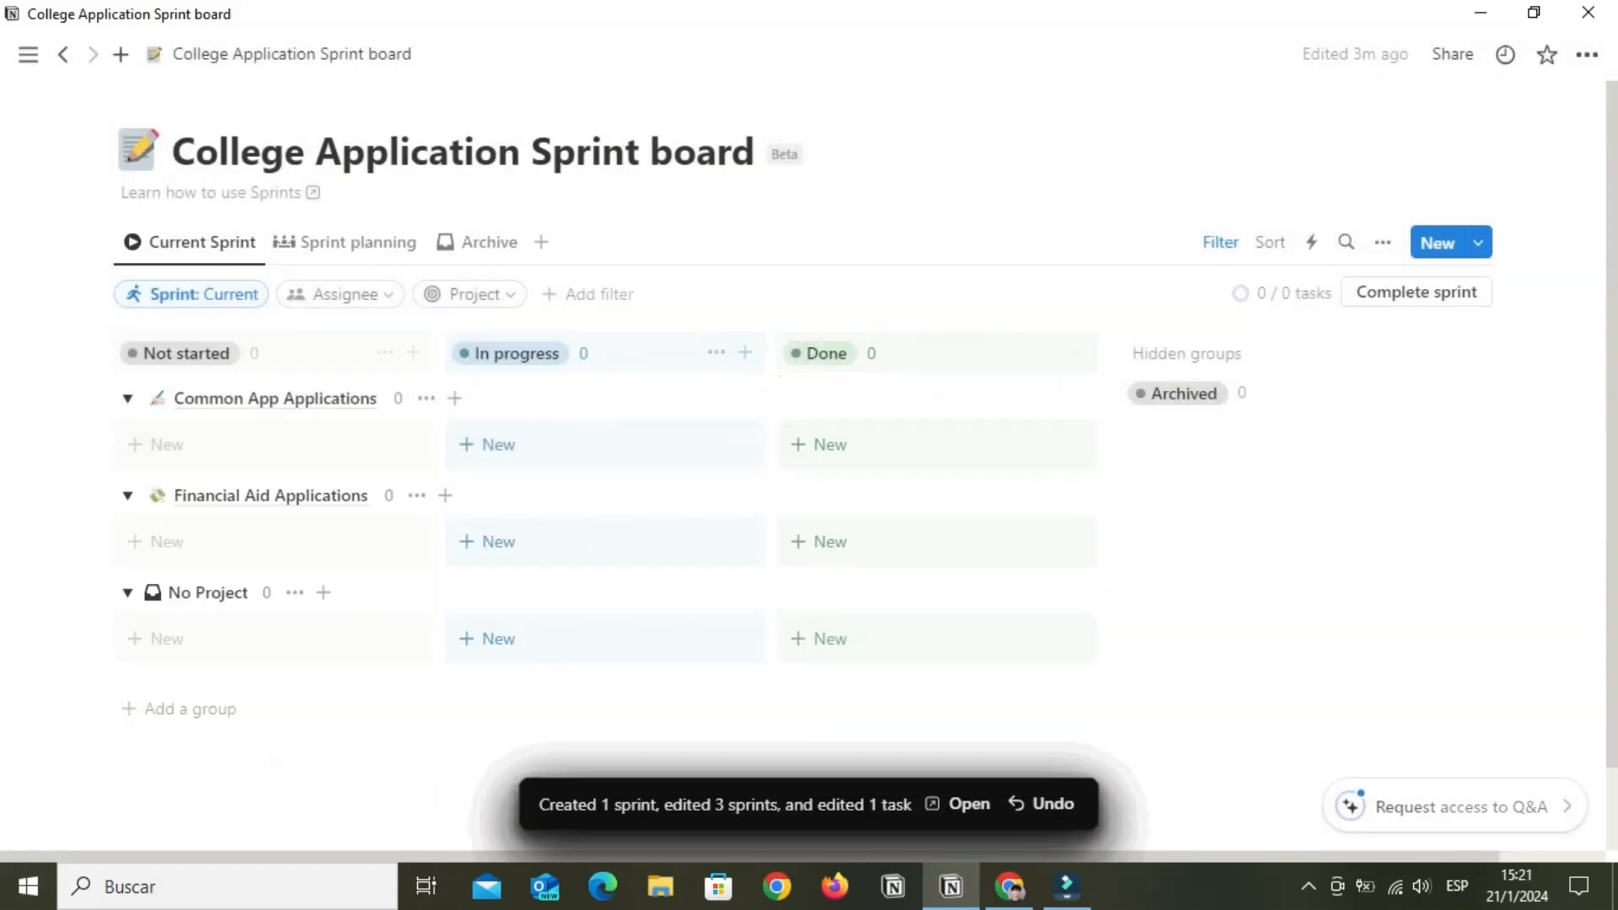
click(244, 243)
click(741, 203)
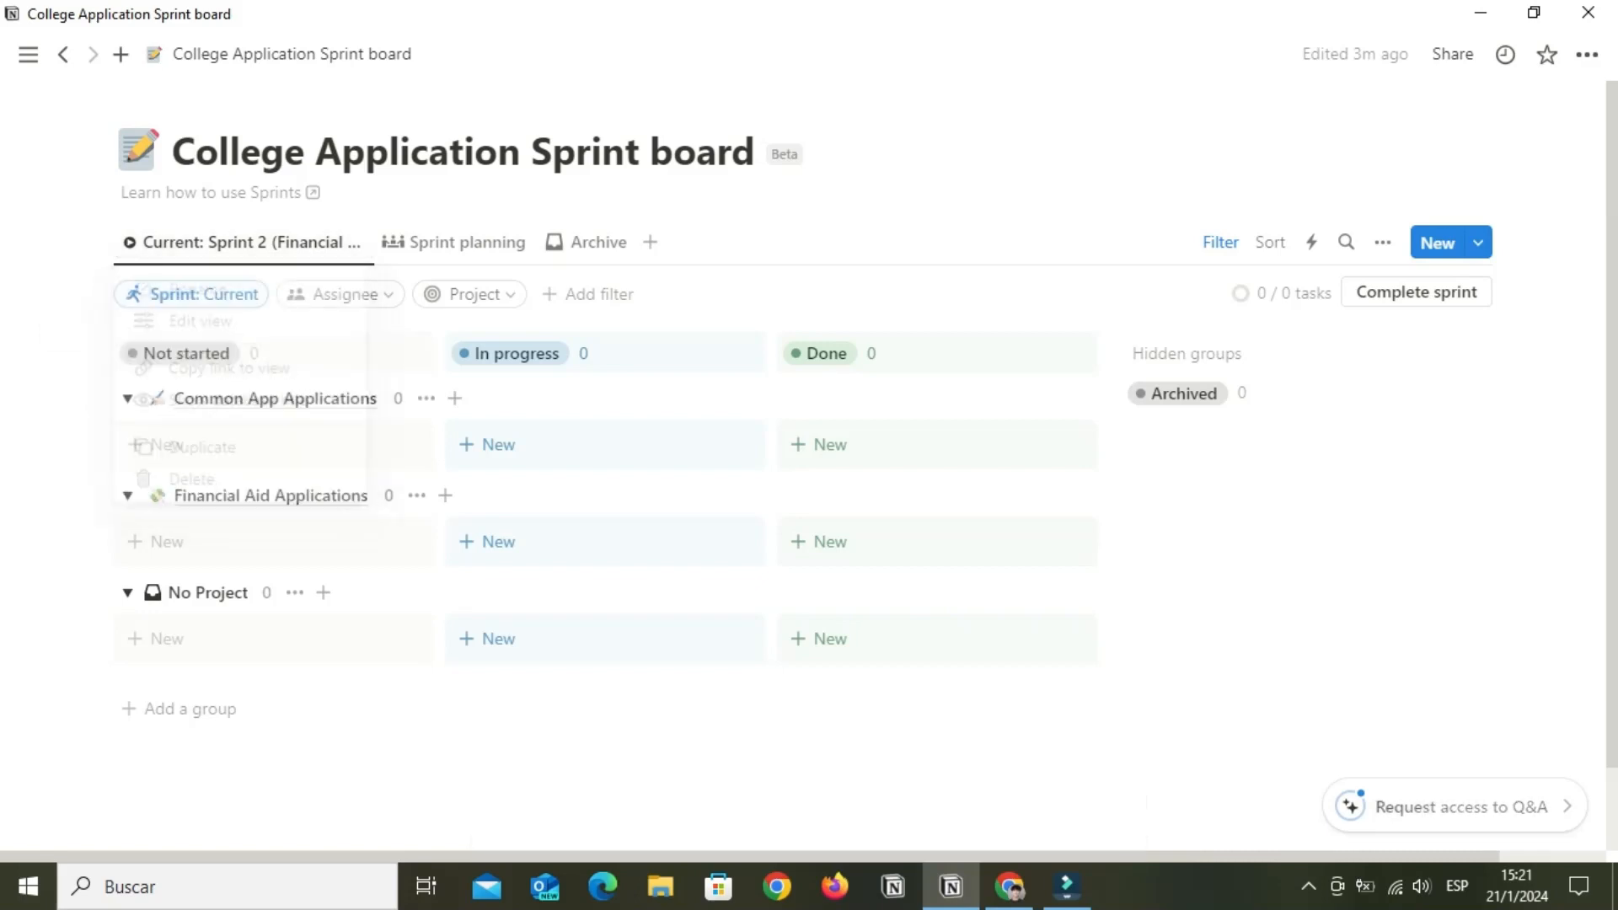
Add a task without a name under Not started in the Common App Applications group
click(167, 446)
text(Task)
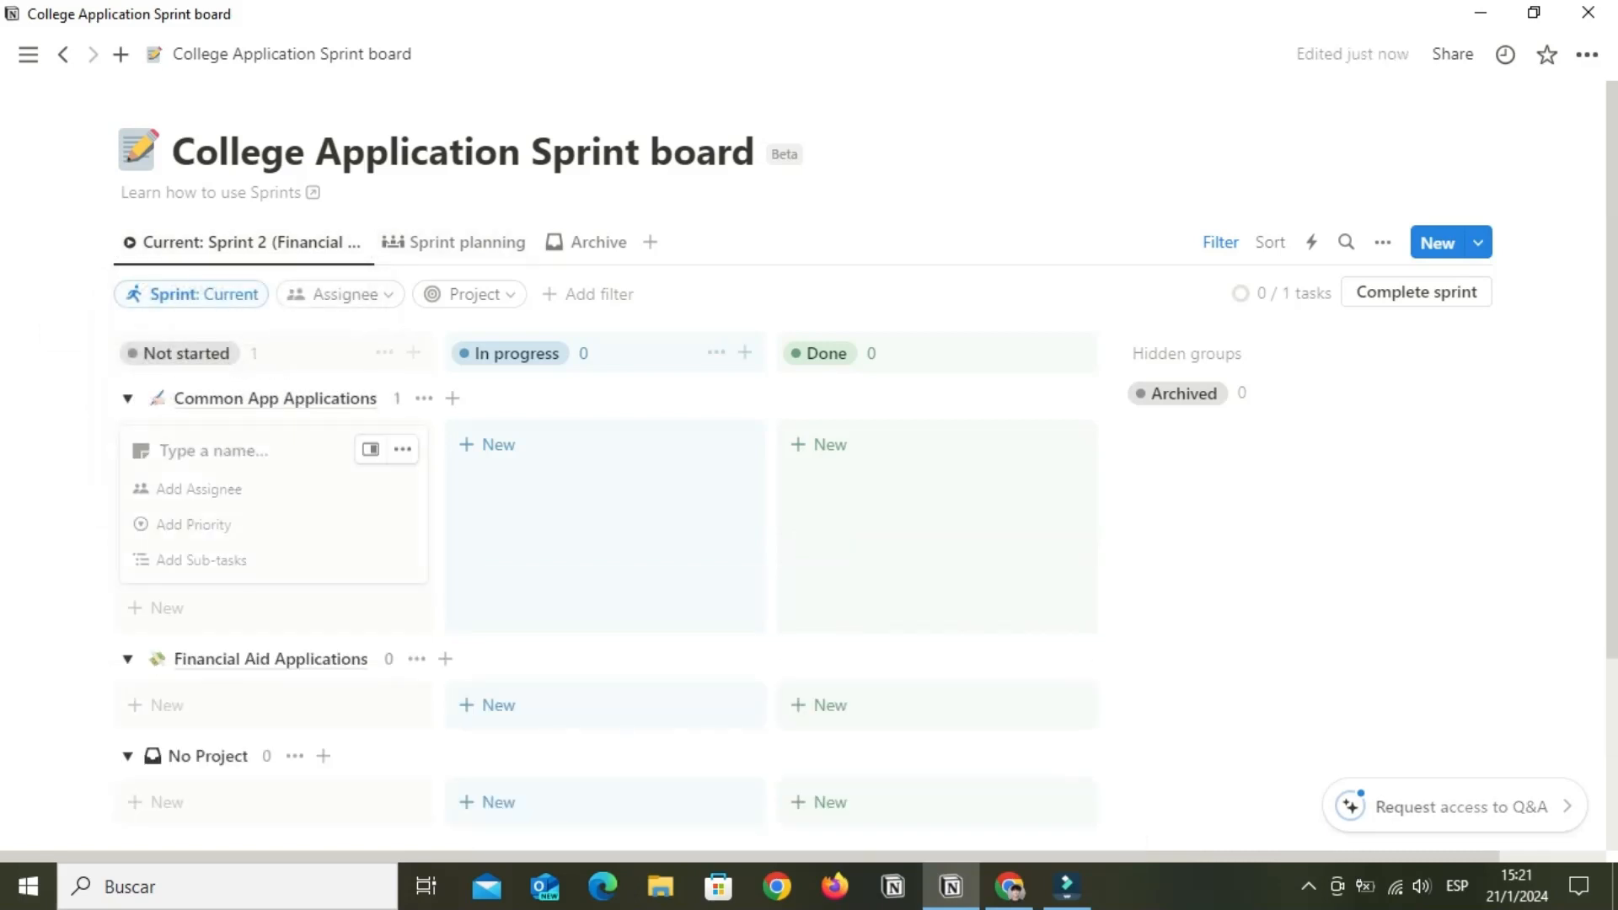
key(Escape)
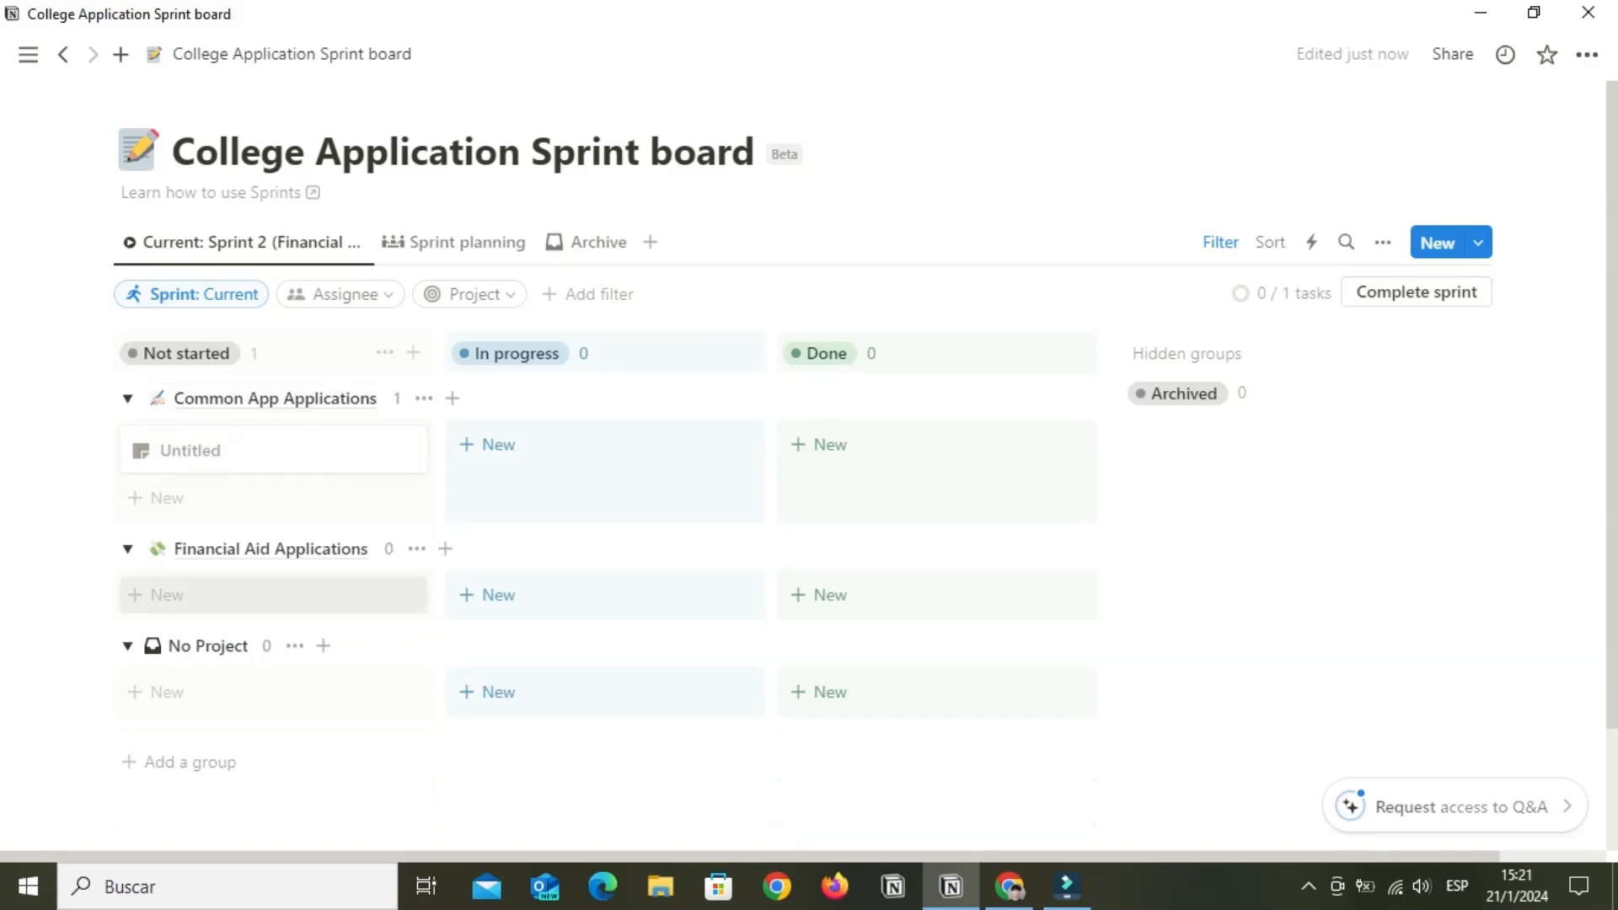
Add the task "Send files to IDOC" with Low priority under Not started in Financial Aid Applications
click(173, 595)
click(184, 601)
key(BackSpace)
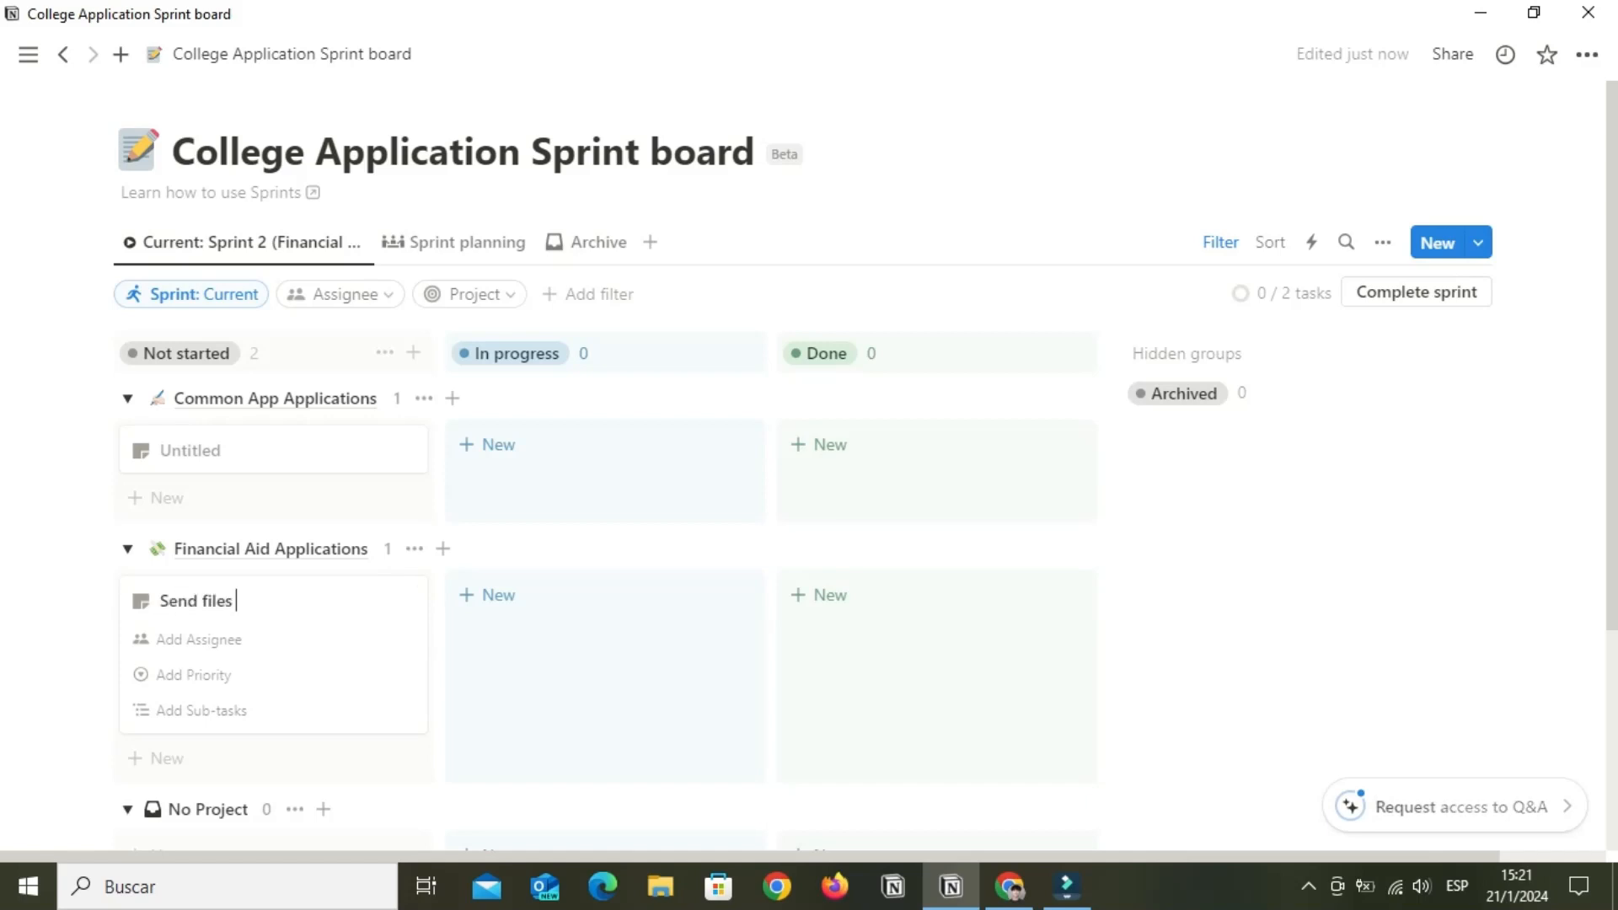
click(194, 675)
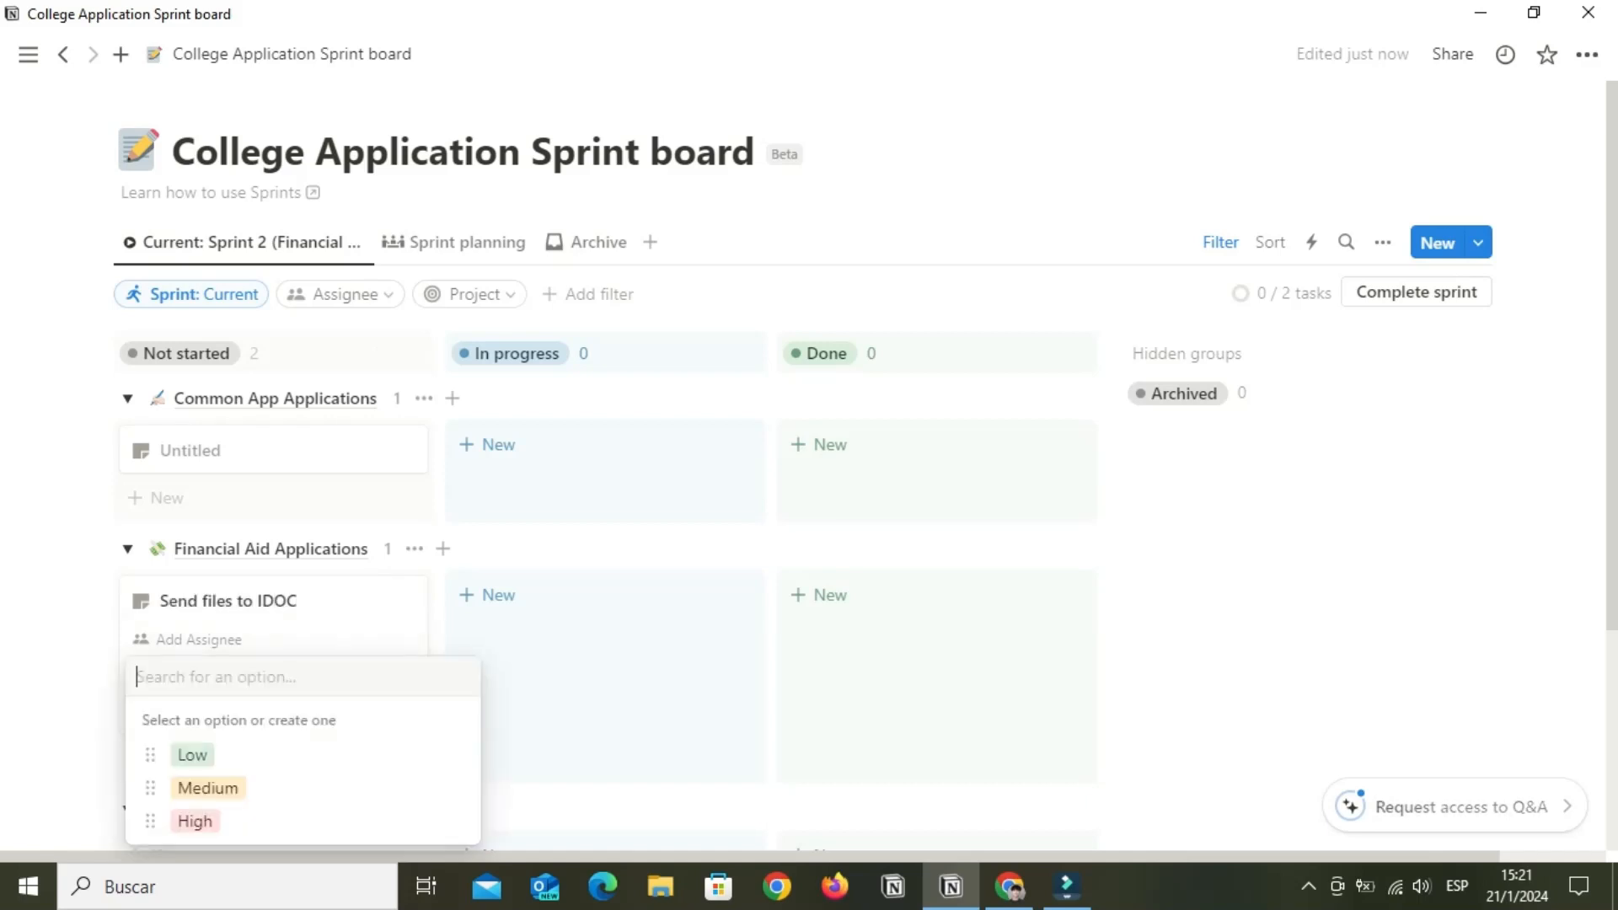
click(179, 755)
click(859, 662)
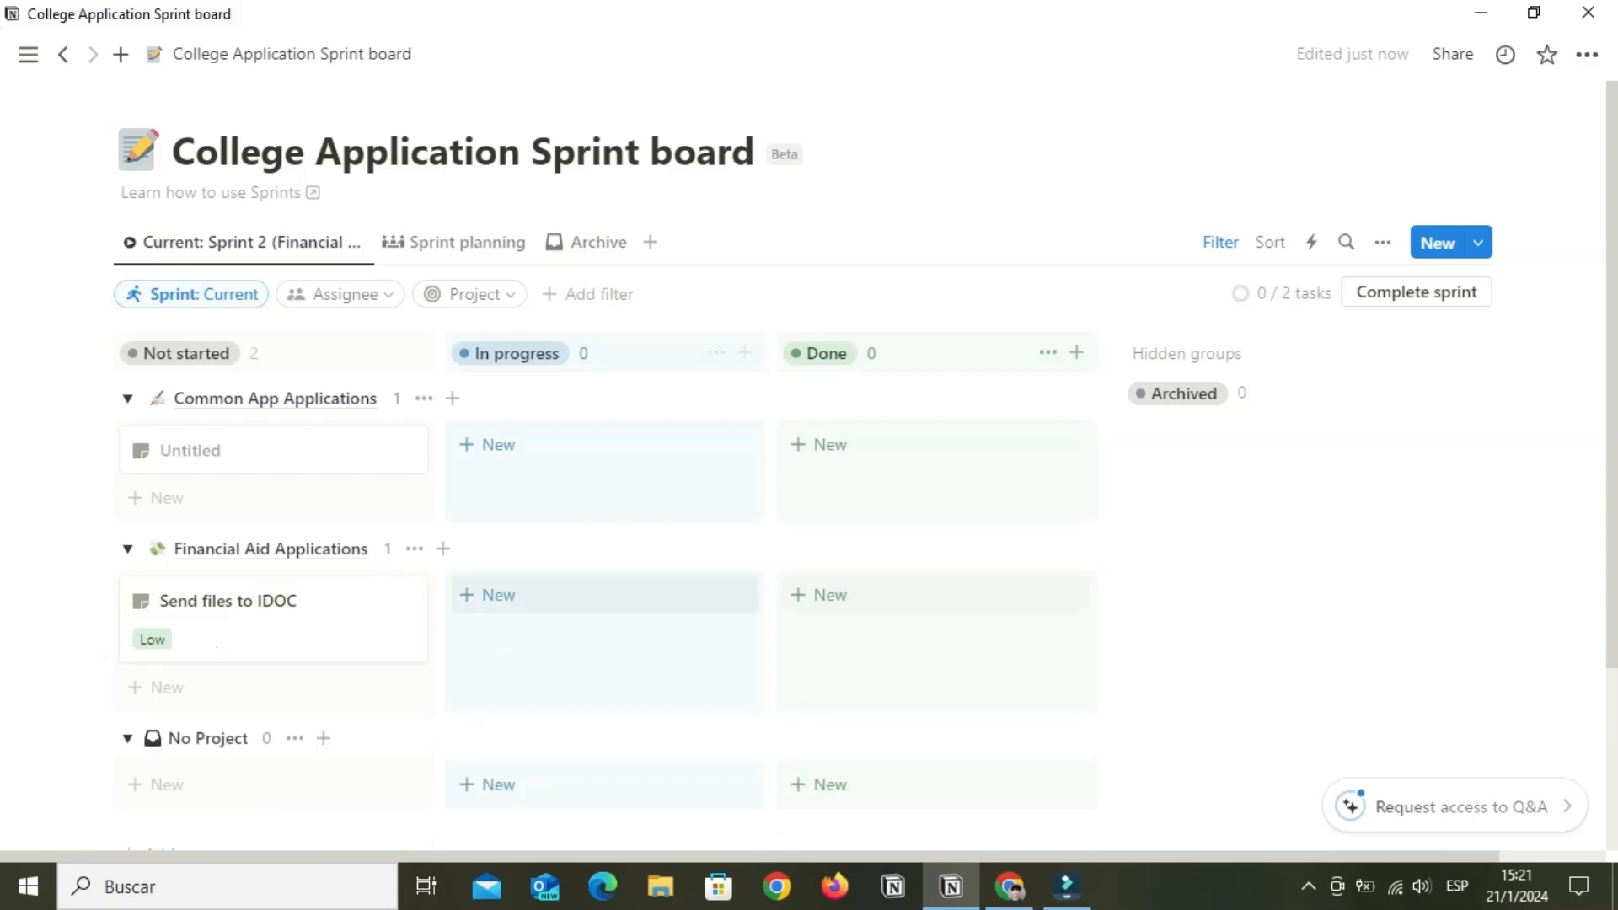
Rename the "Send files to IDOC" task as "Upload files to IDOC" and close the task
click(274, 620)
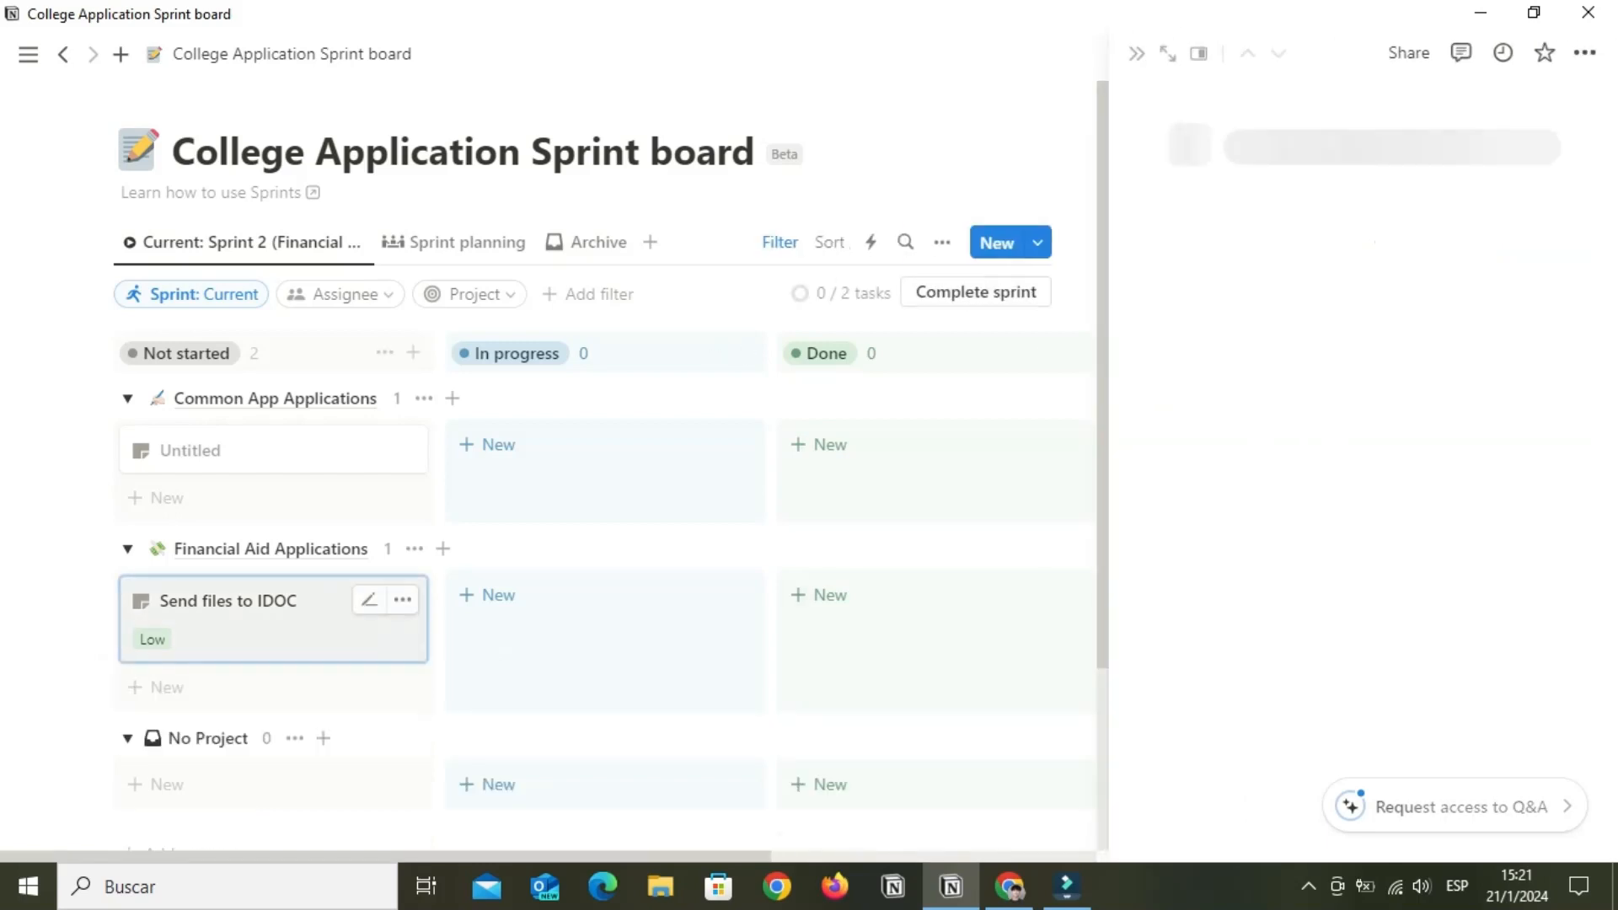
click(1322, 152)
key(Left)
key(BackSpace)
key(BackSpace)
key(BackSpace)
key(BackSpace)
text(Upload)
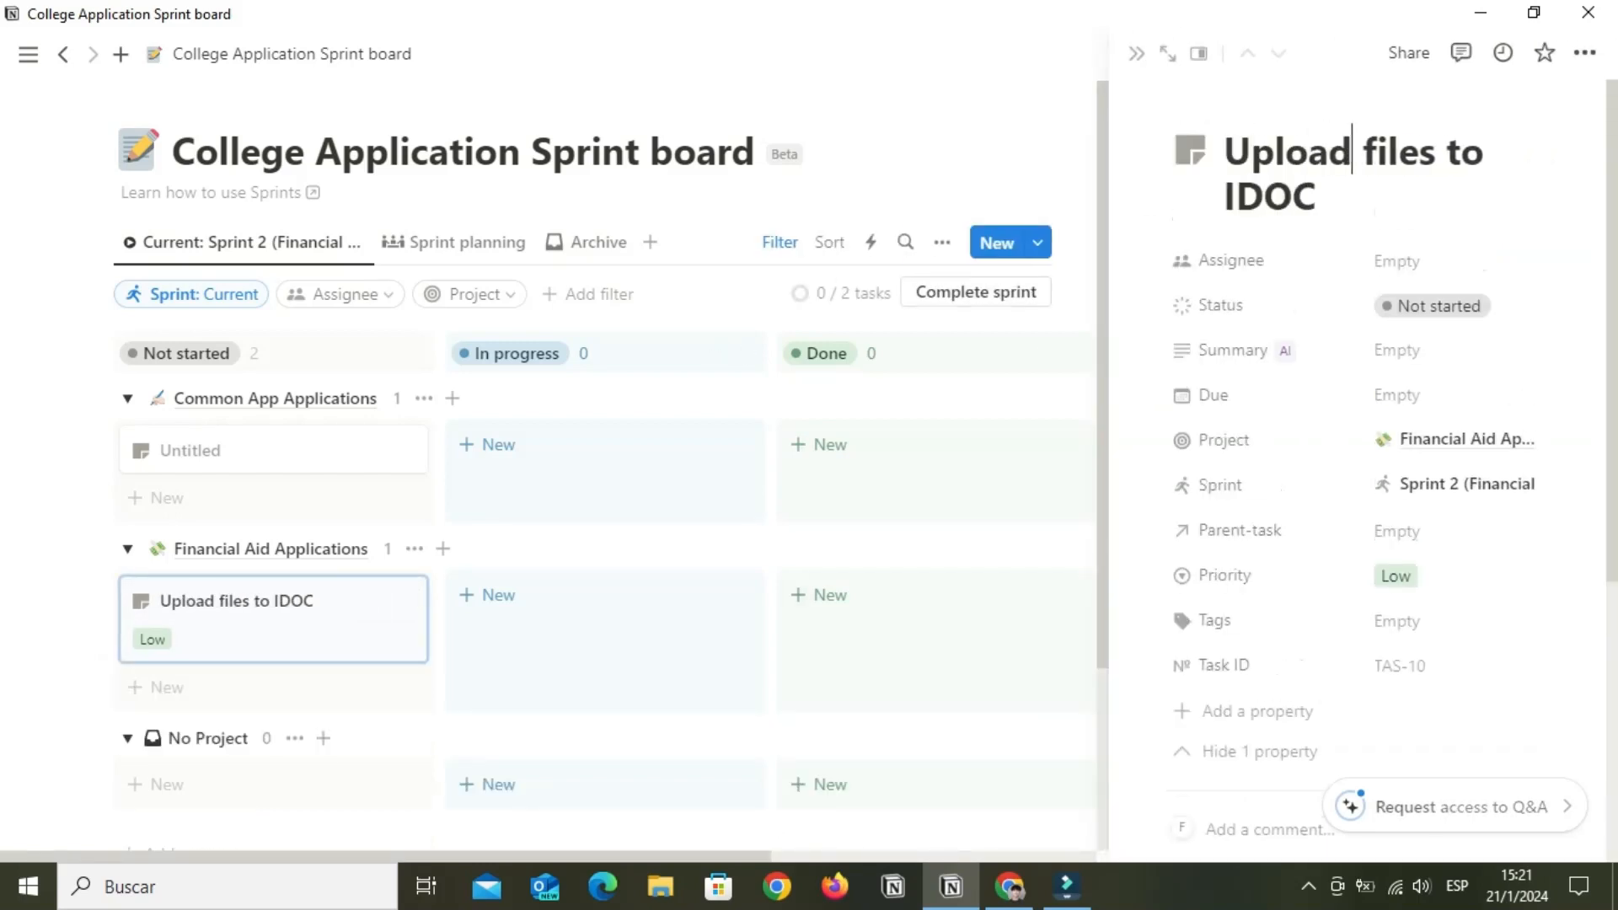
click(1137, 54)
Add the task "Request fee wiavers" under Not started in Financial Aid Applications
click(167, 688)
text(Task)
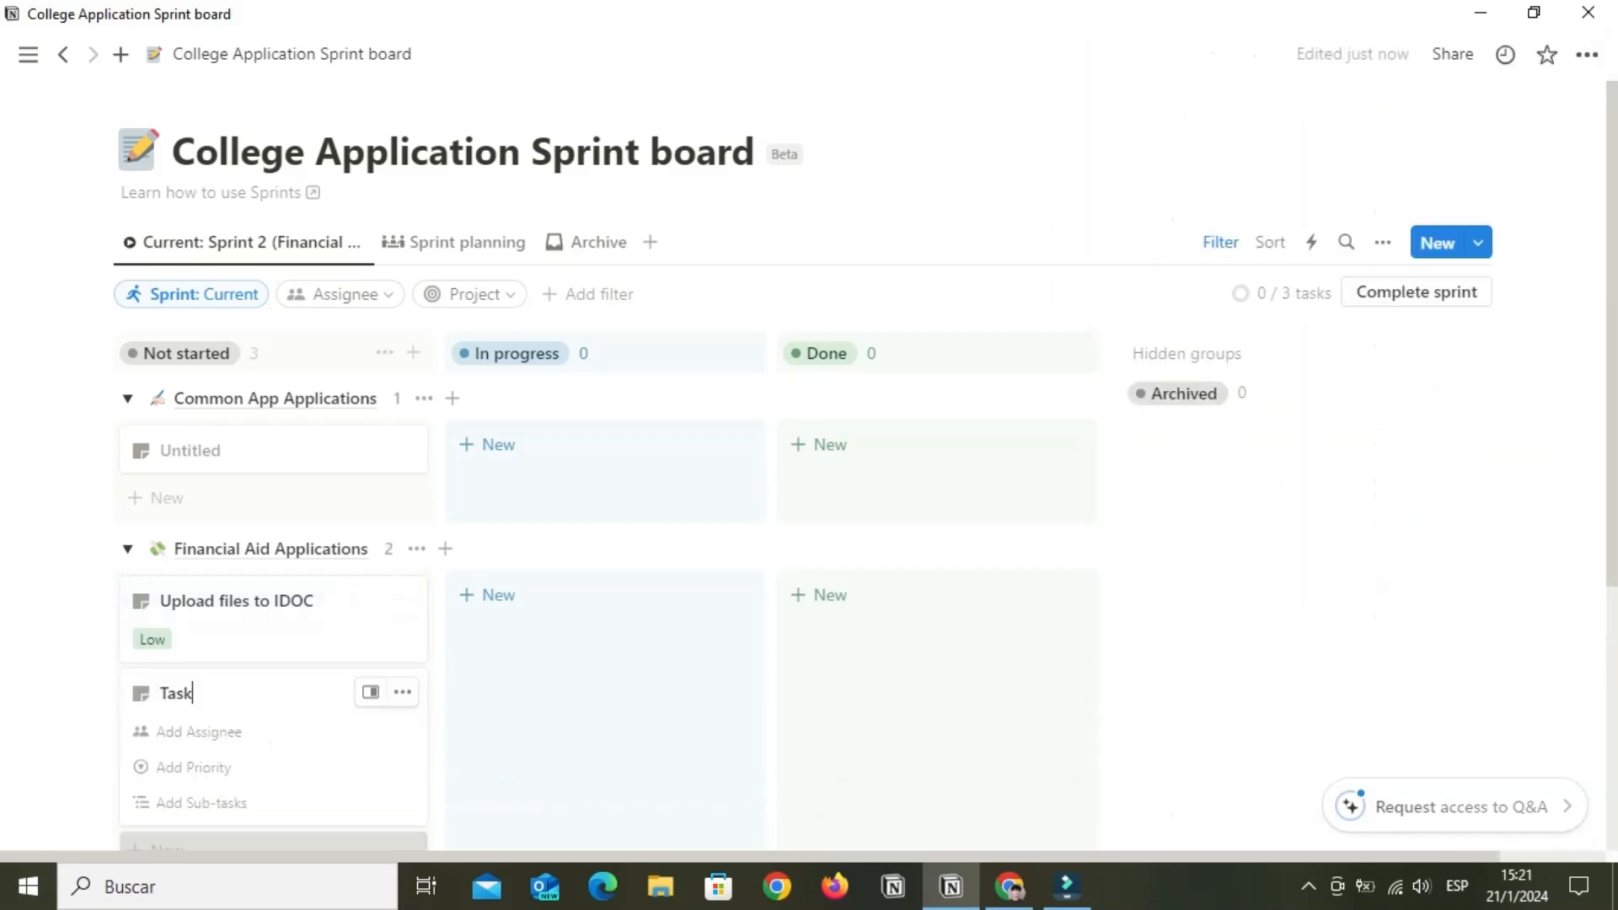
key(BackSpace)
key(BackSpace)
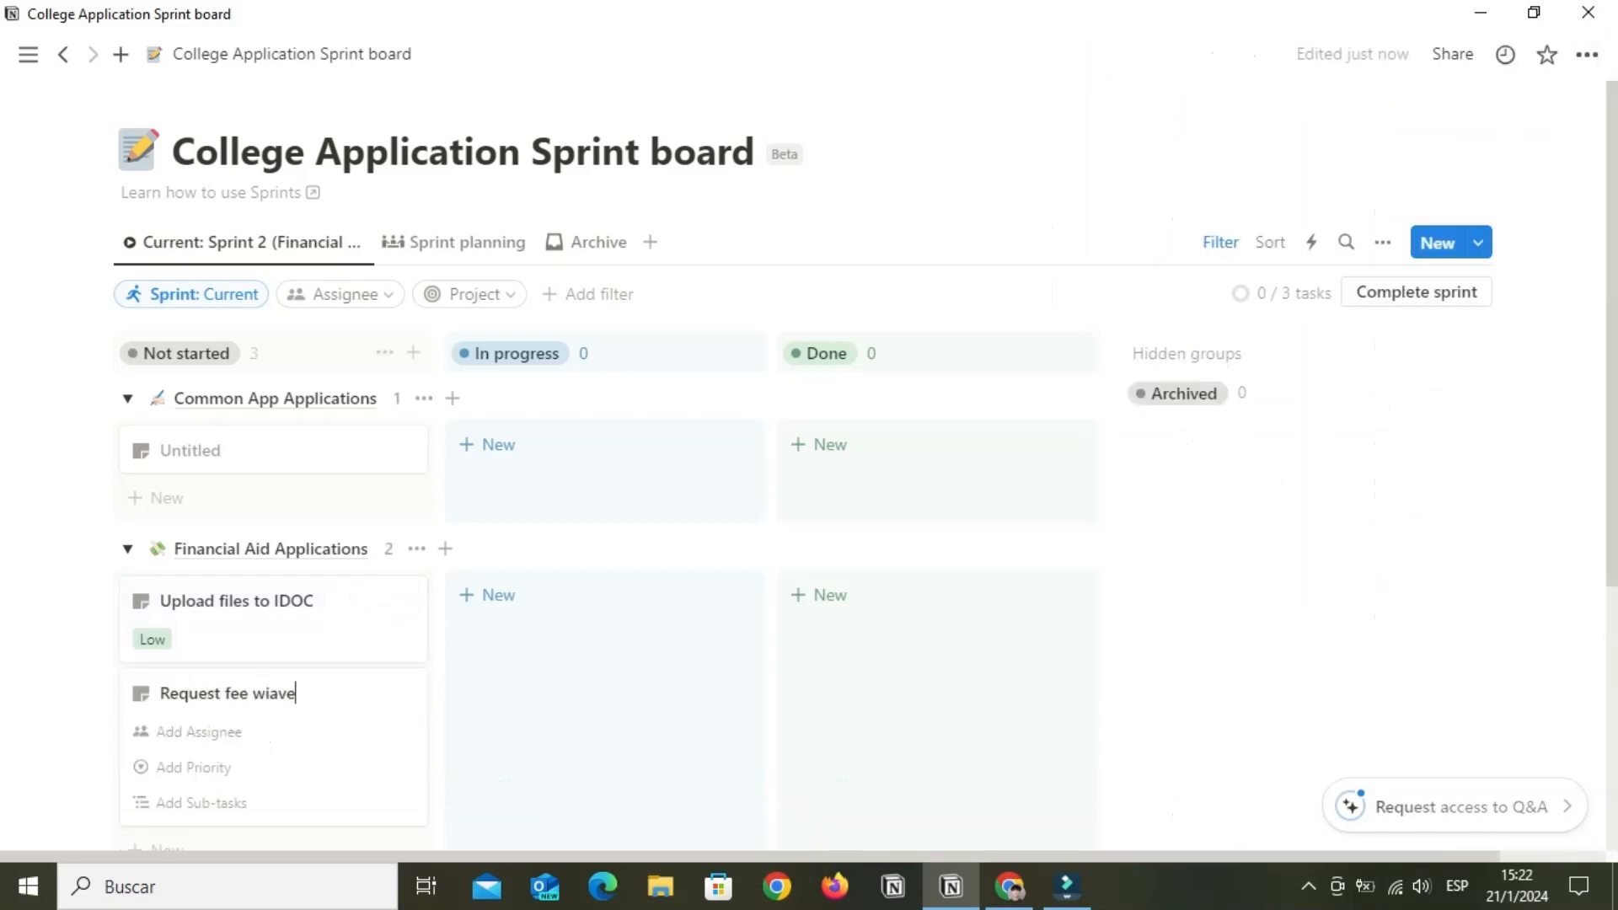
text(rs)
key(Return)
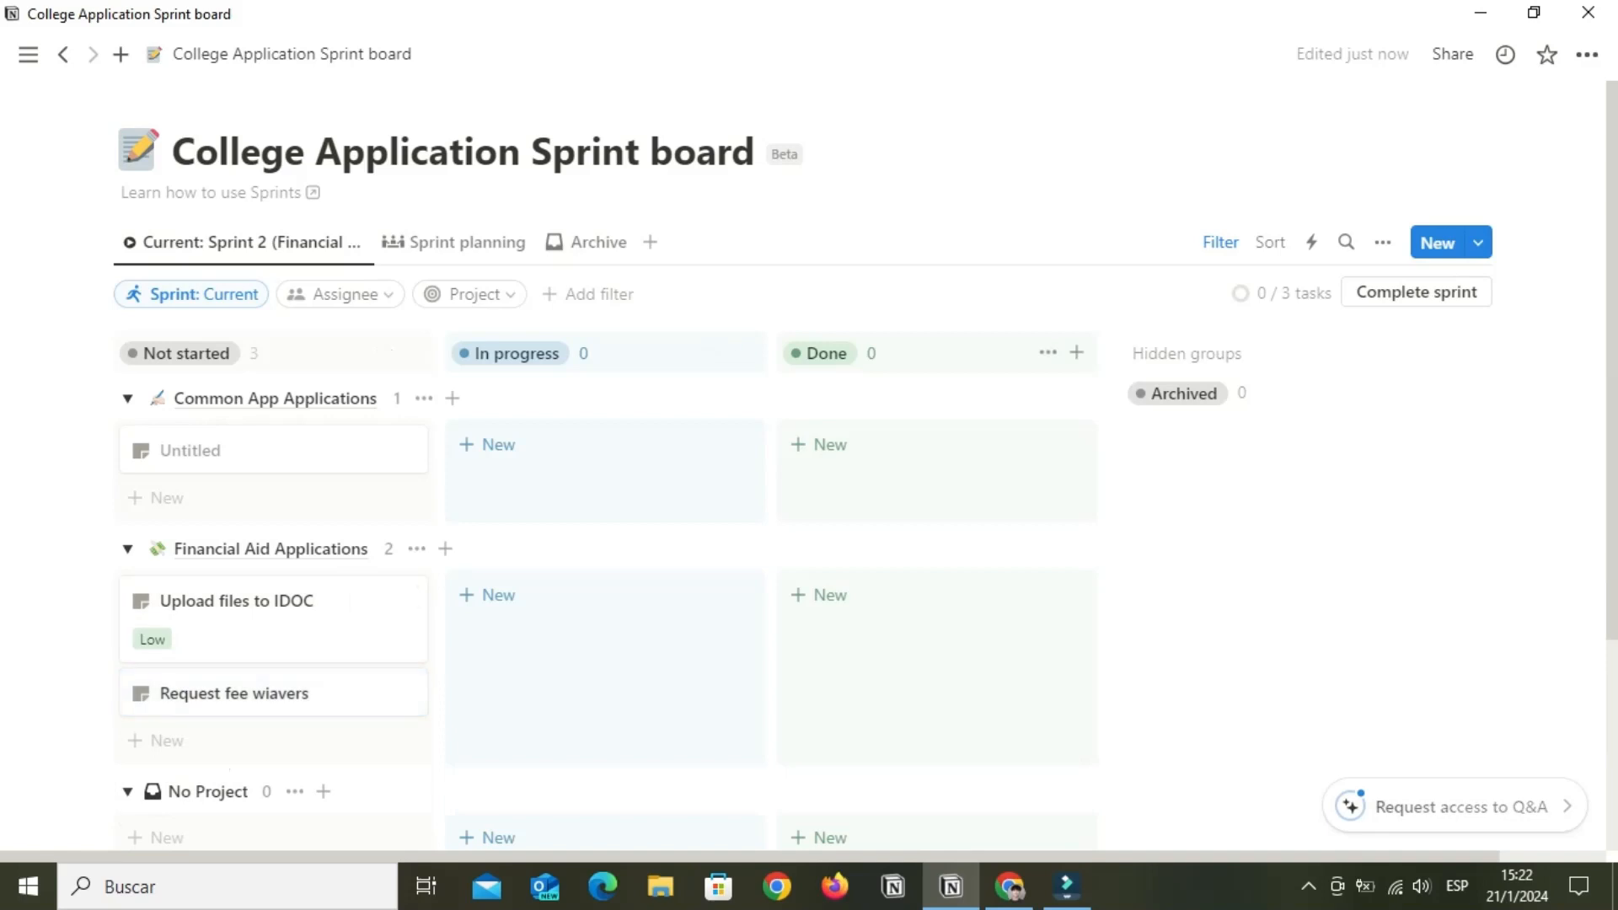
Move the "Upload files to IDOC" task from Not started to In progress within Financial Aid Applications
scroll(278, 624, down, 2)
drag(279, 505, 607, 505)
scroll(843, 506, up, 2)
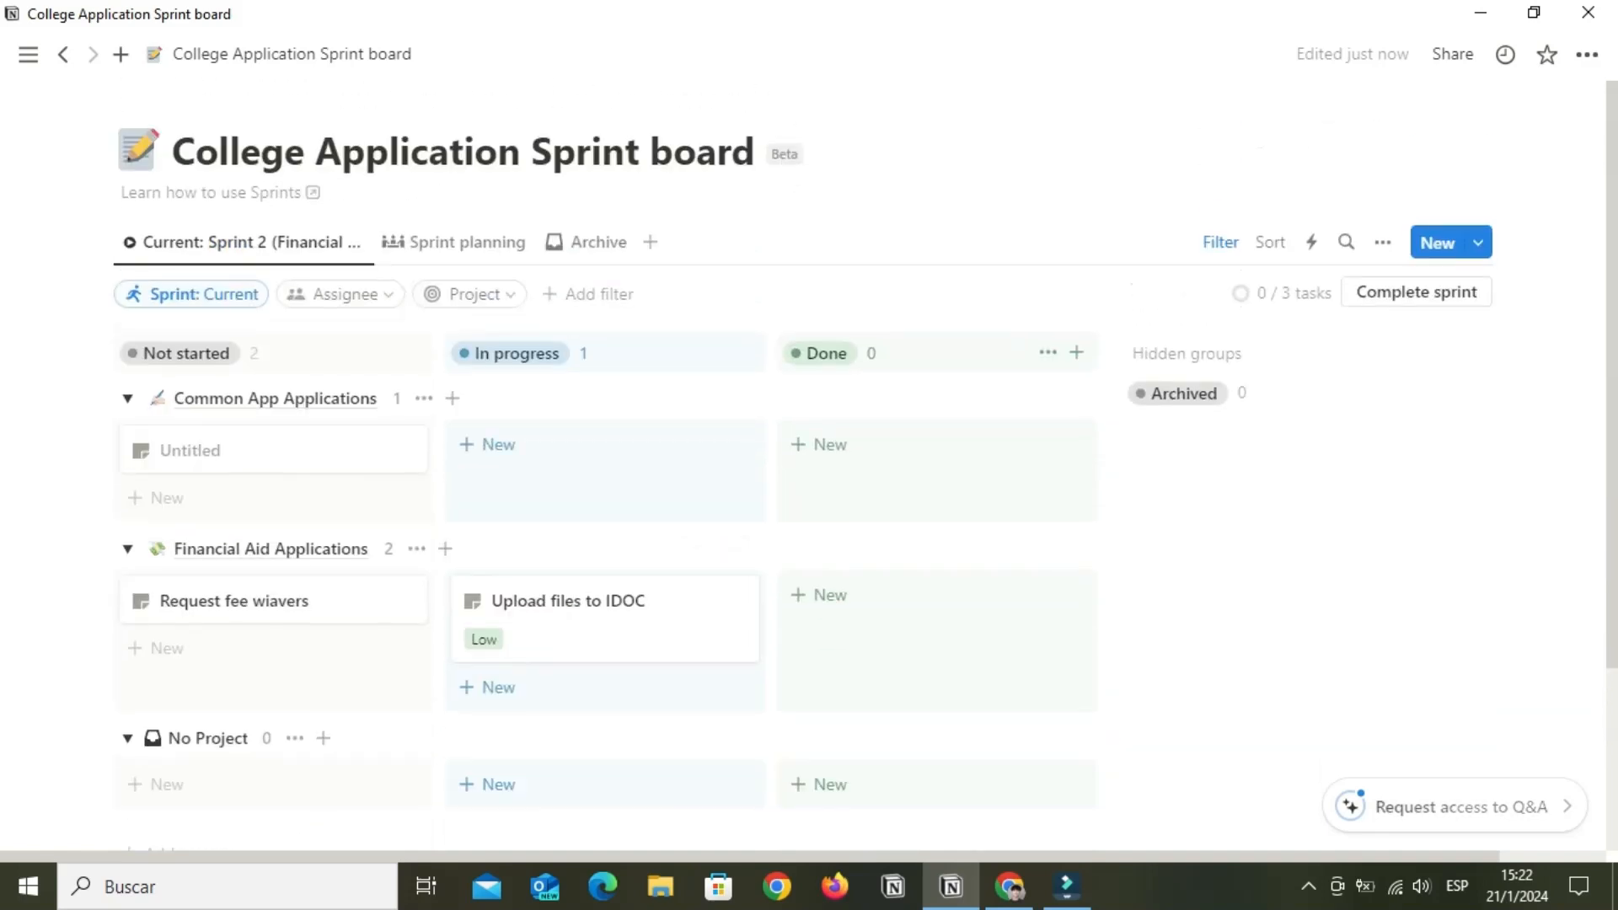
Delete the unnamed property after Status Portal URL in the Applications Database
mouse_move(28, 55)
click(173, 325)
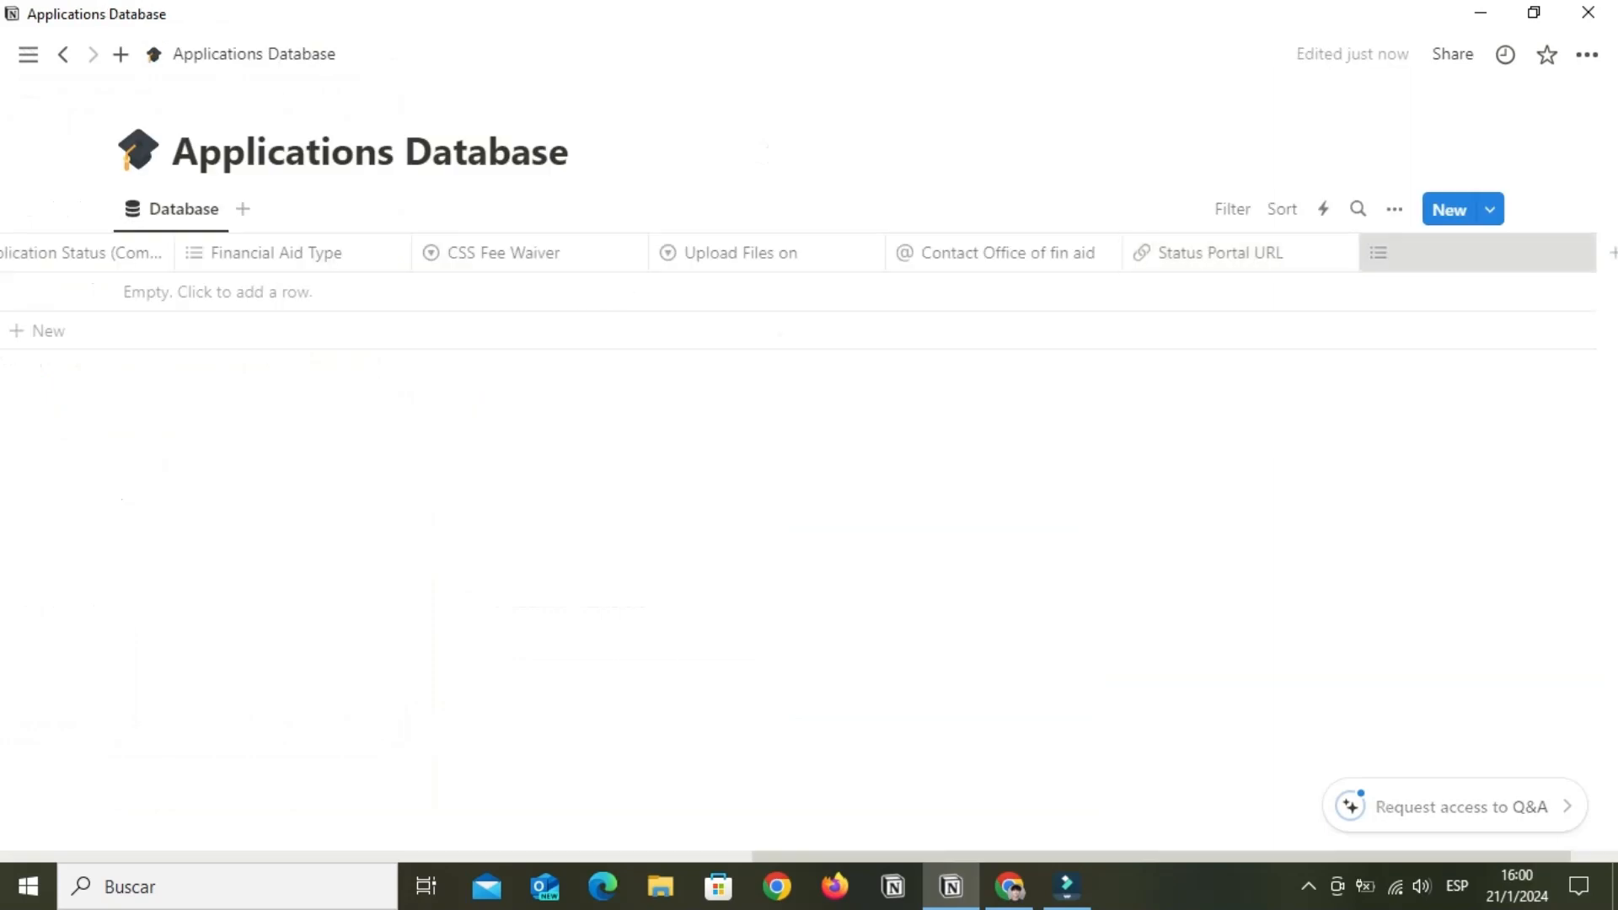
click(1379, 252)
click(1448, 606)
key(Return)
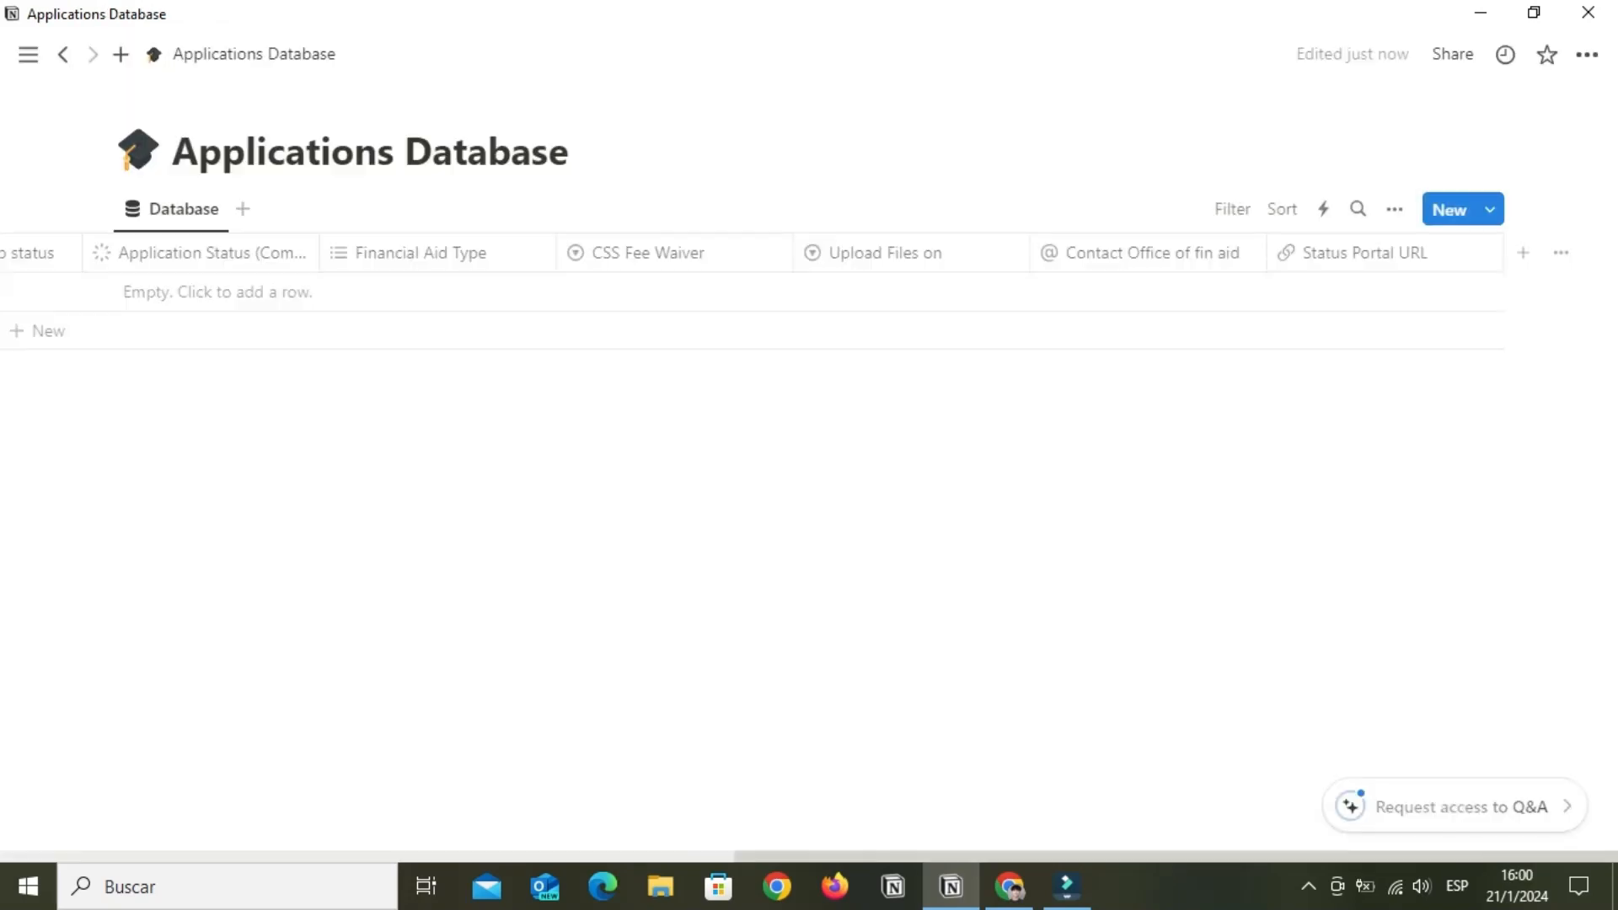
scroll(810, 286, left, 10)
Look through the College Application Sprint board, the Application Tasks by project, and the Application Projects and Application Sprints pages
mouse_move(28, 54)
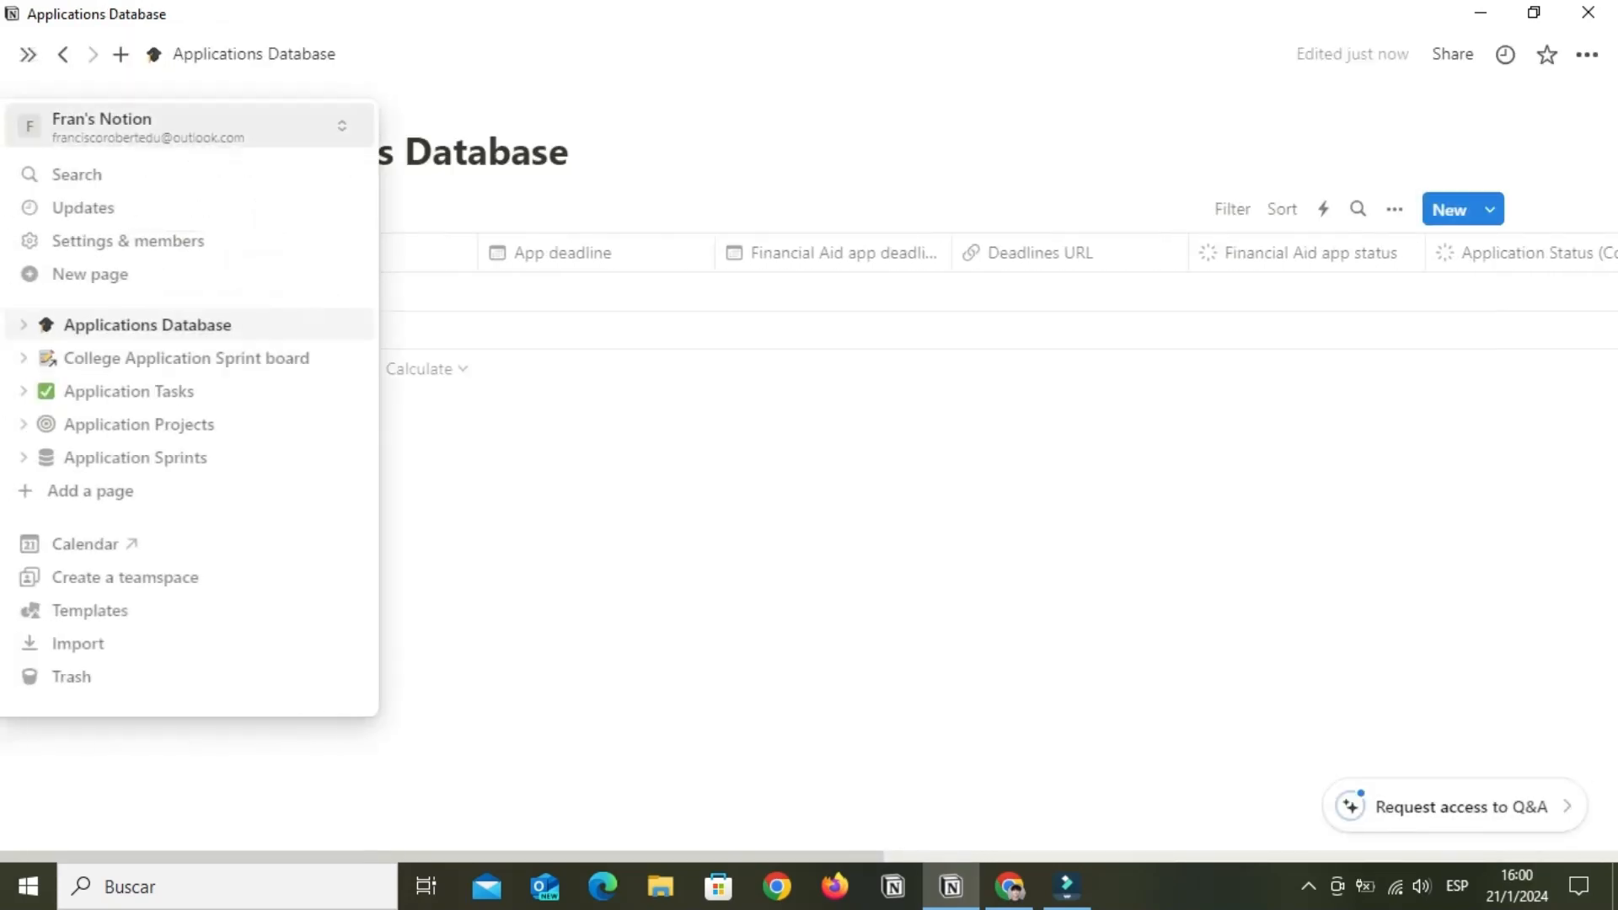
click(182, 358)
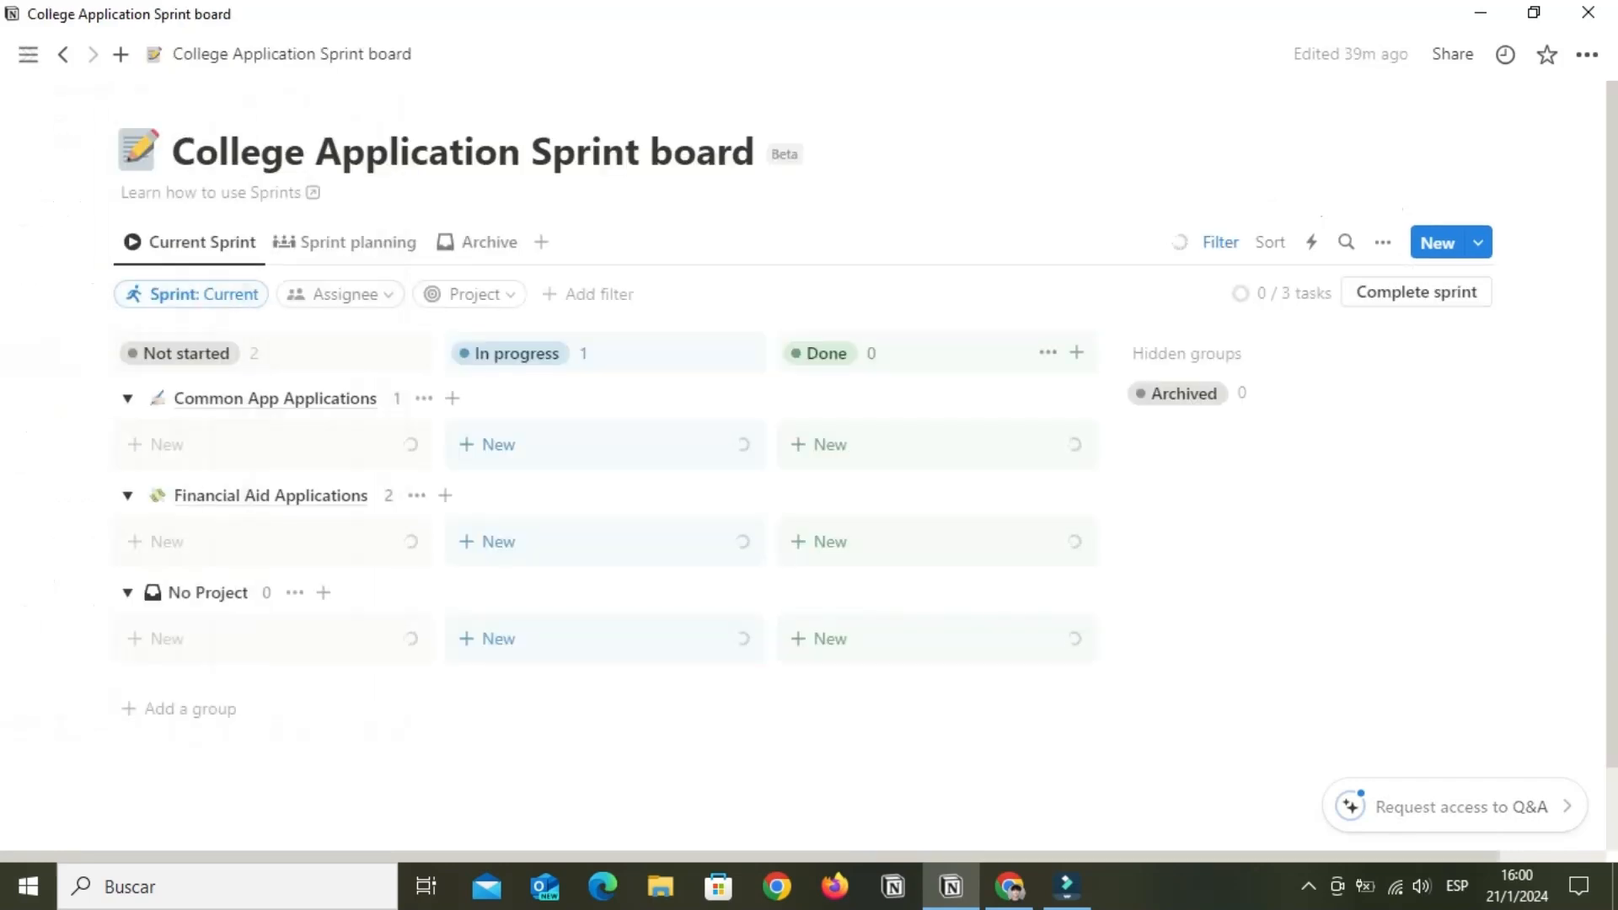
mouse_move(28, 54)
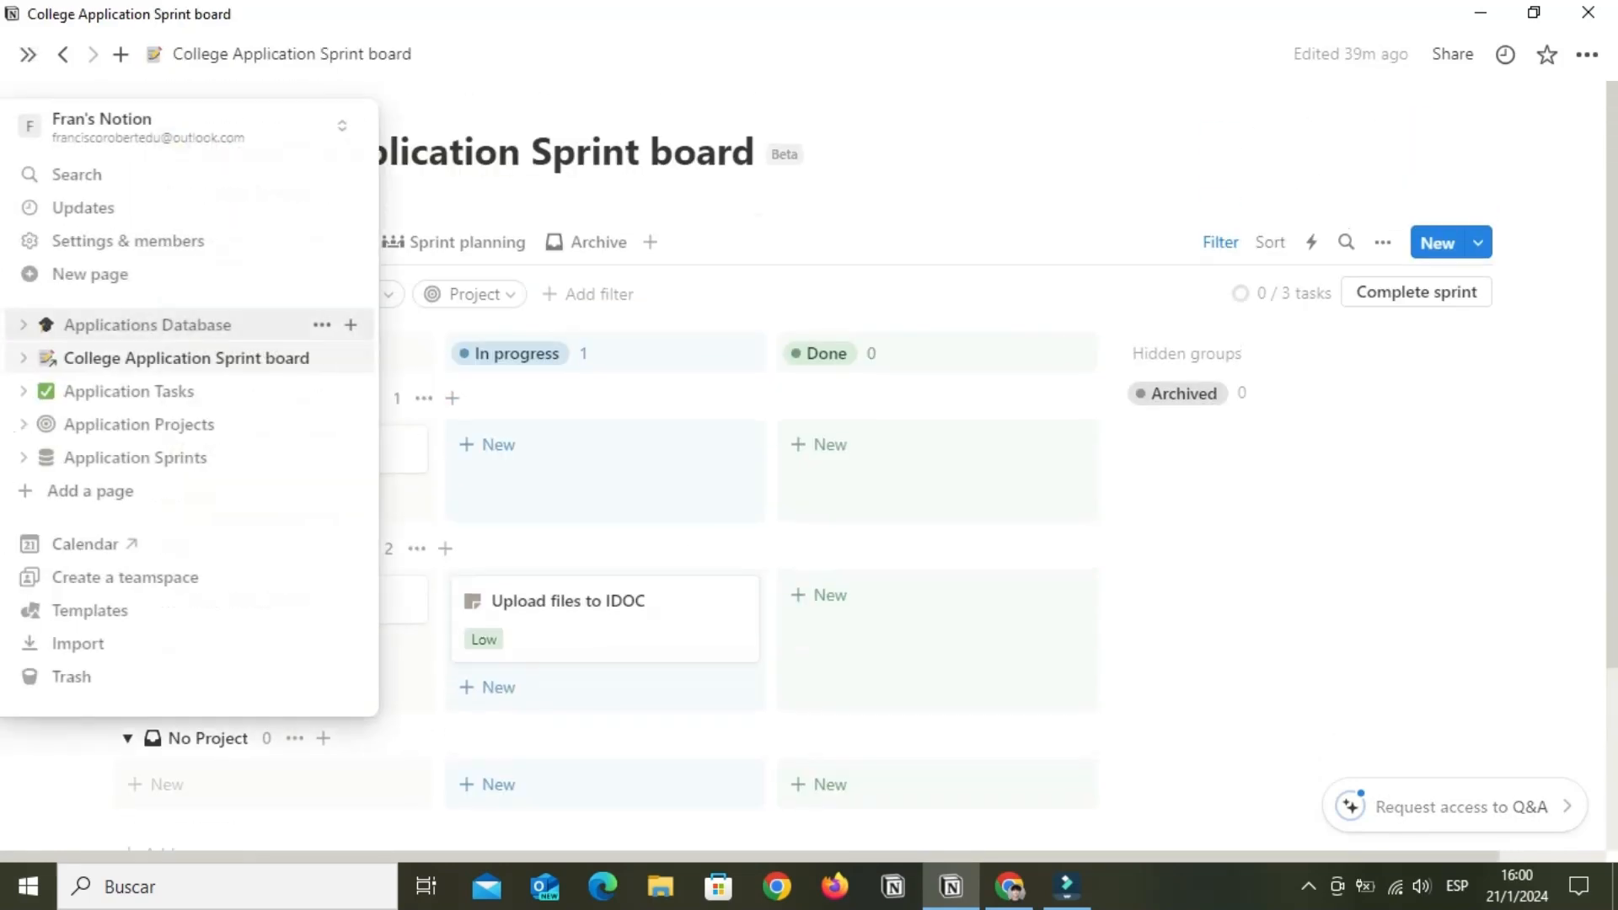
click(127, 390)
click(177, 209)
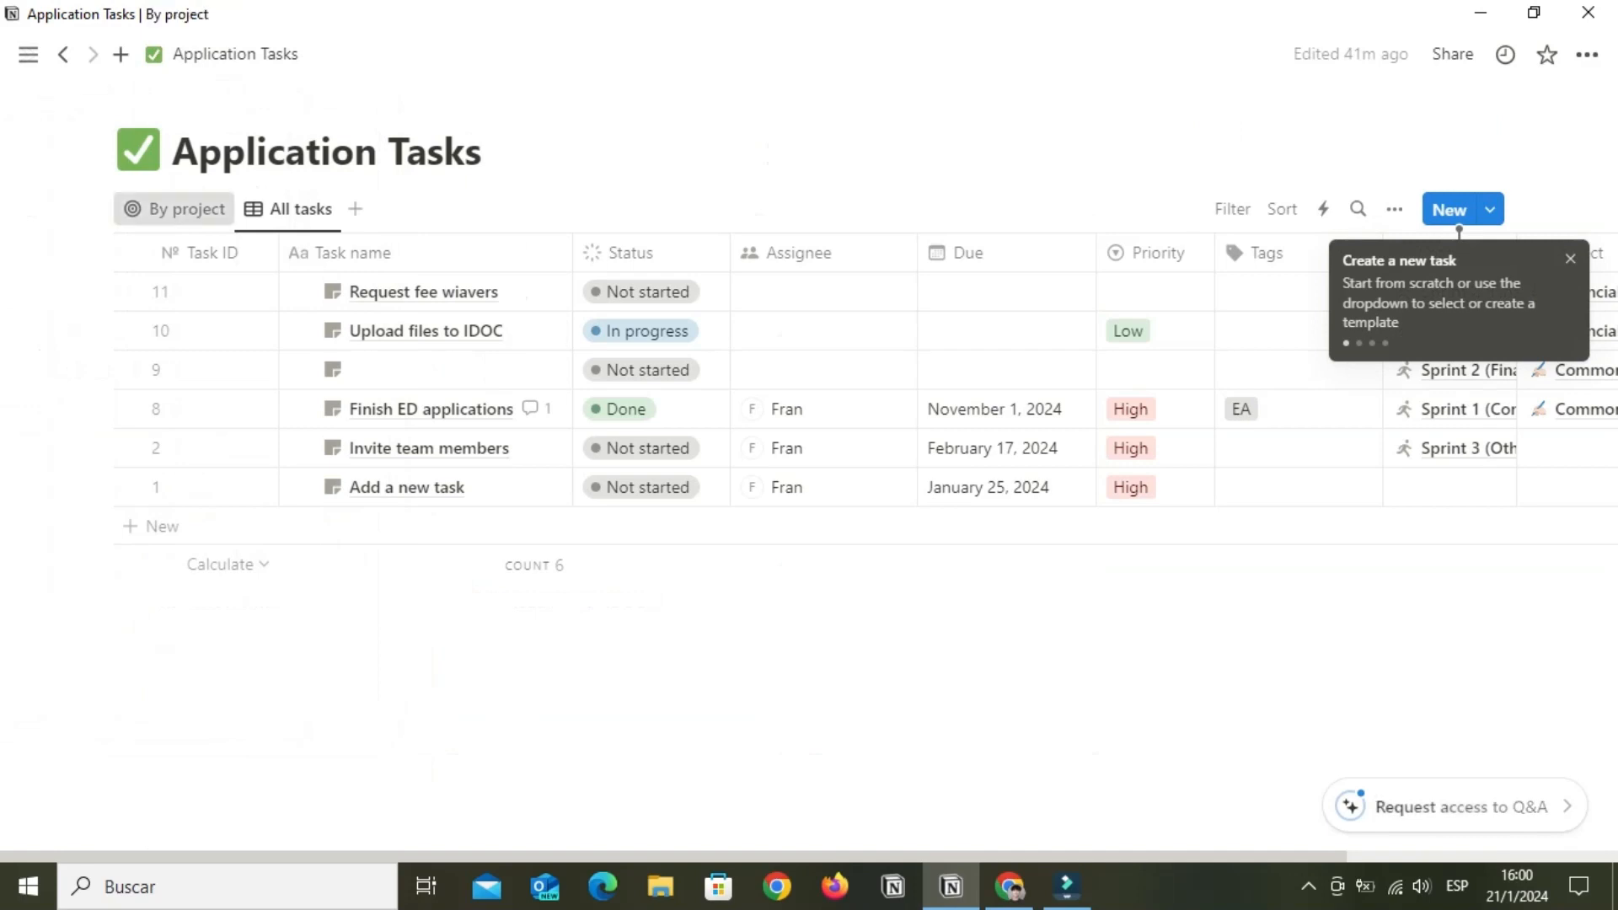
mouse_move(4, 354)
click(139, 424)
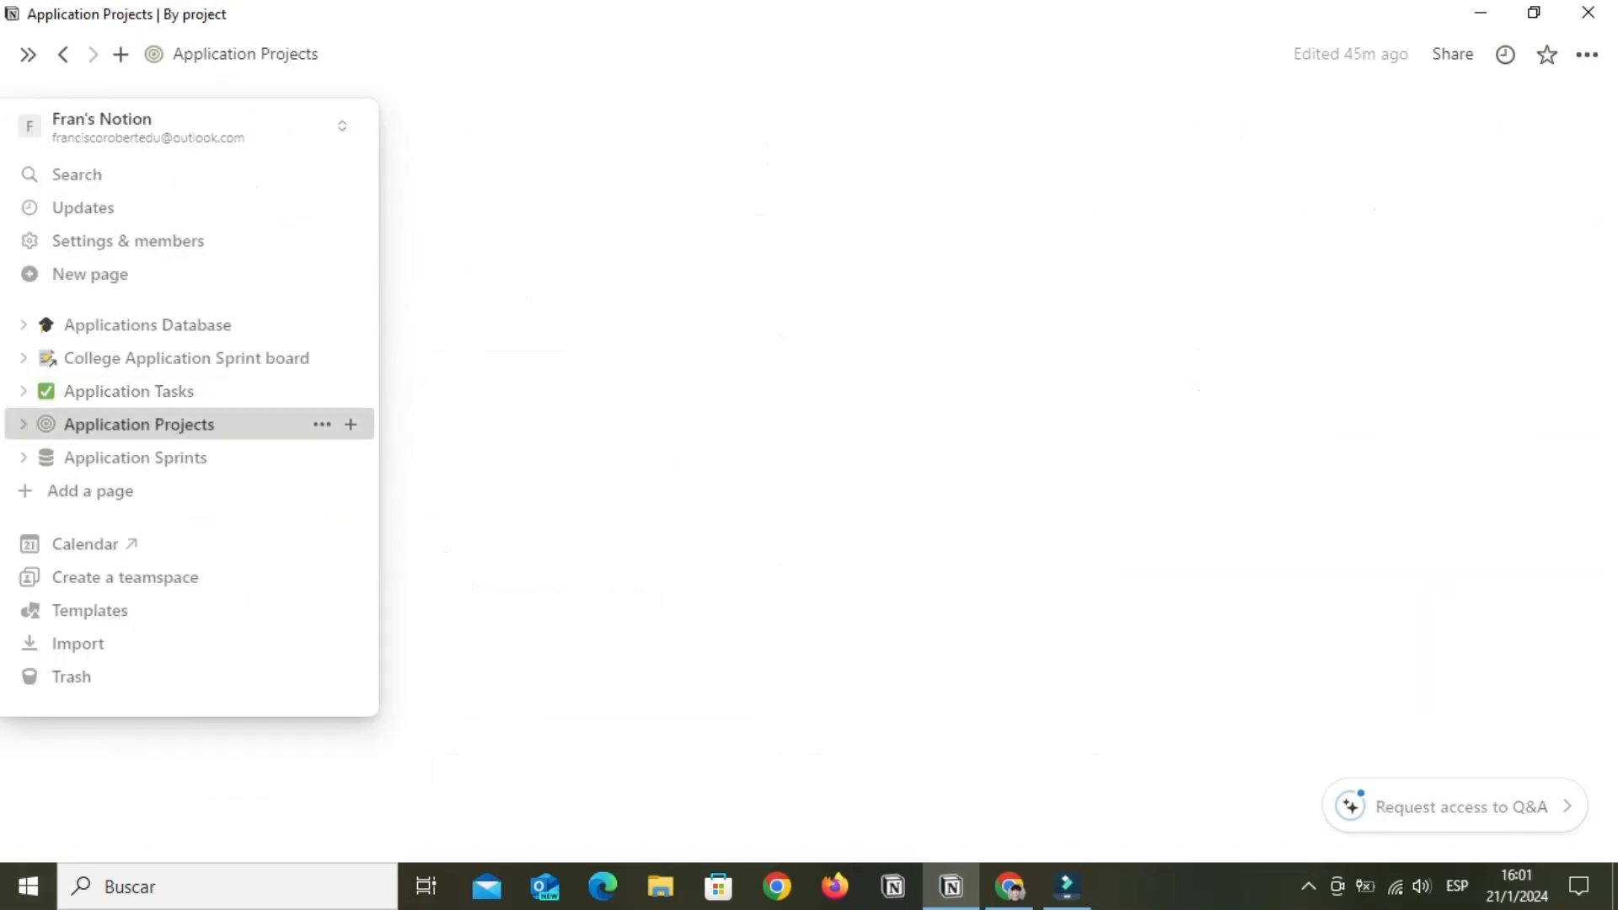
click(63, 54)
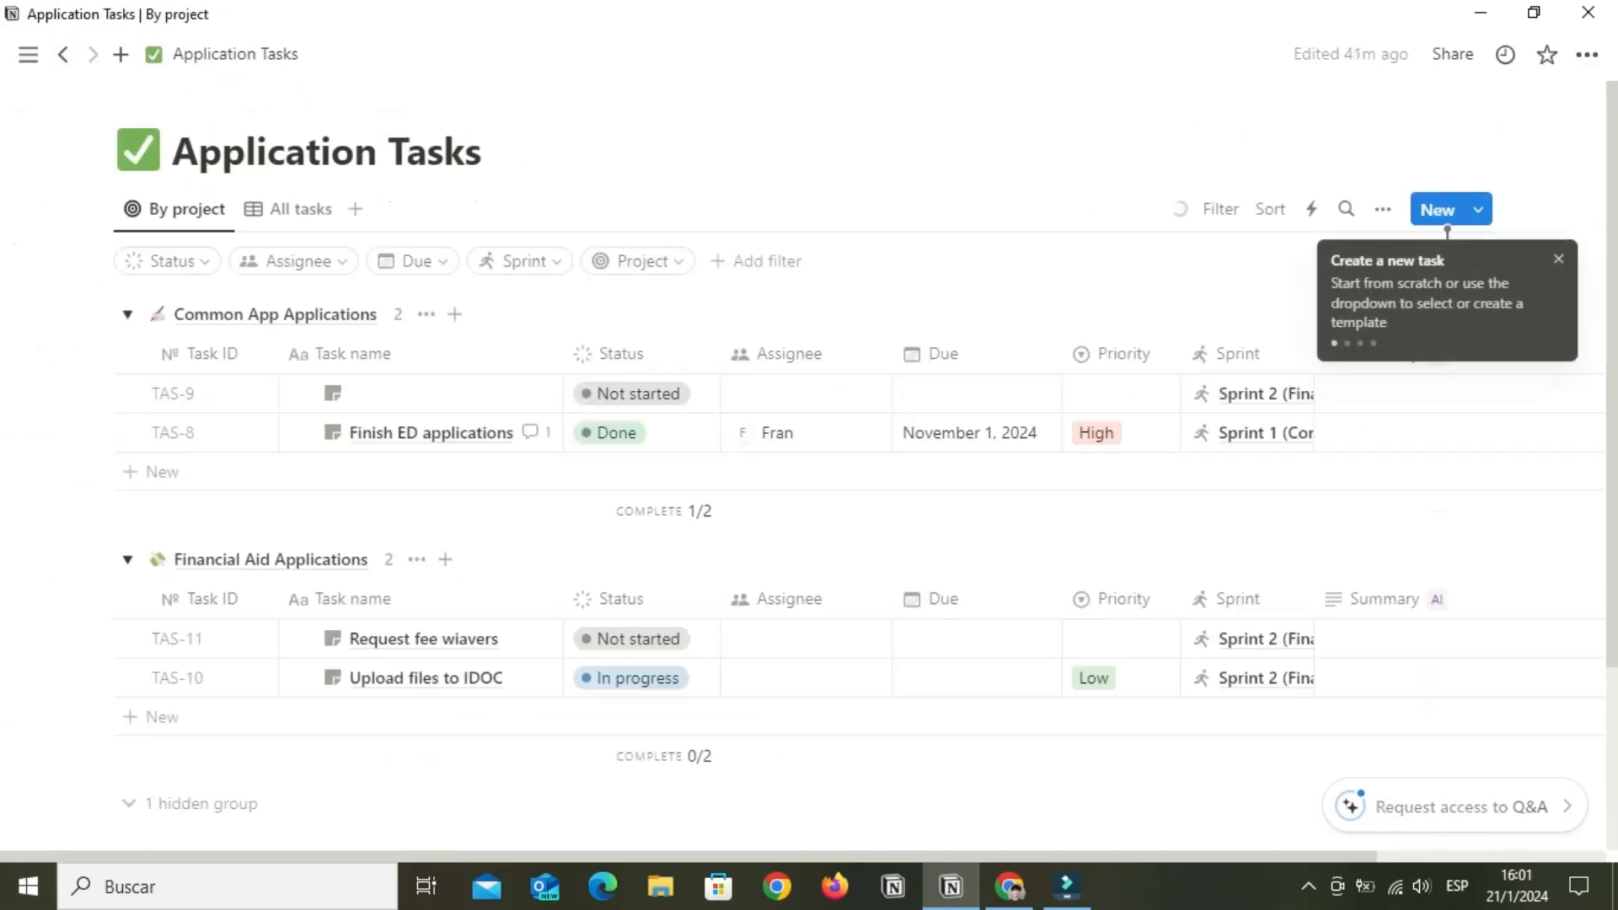
mouse_move(27, 54)
click(135, 455)
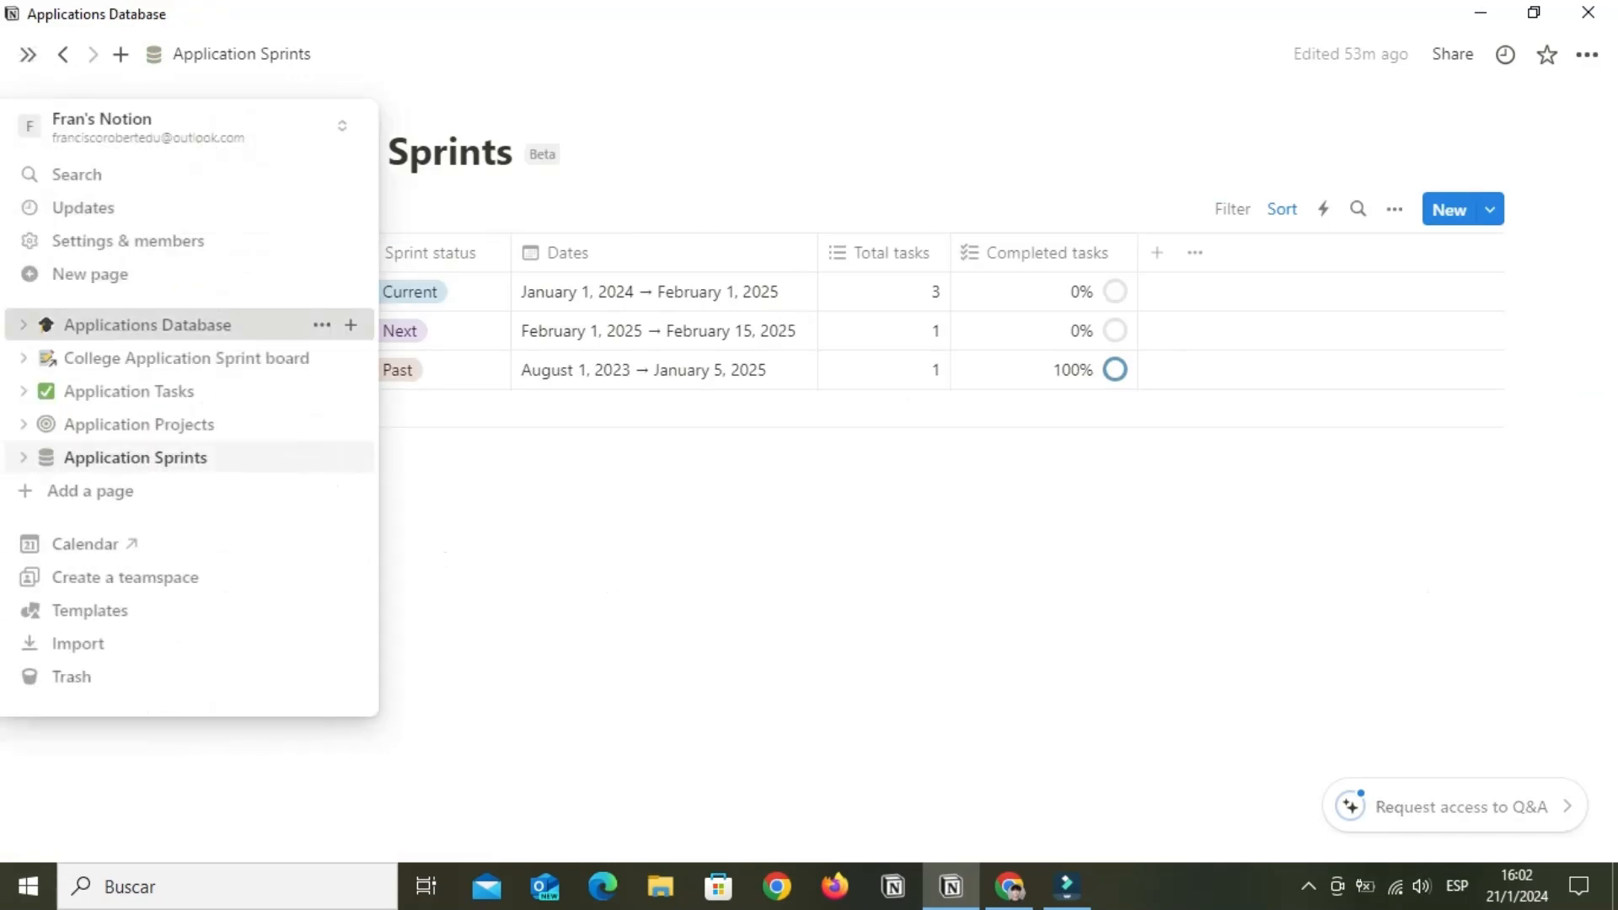
Open the application database and look over the listed colleges with their deadlines and statuses
click(144, 321)
scroll(810, 371, down, 4)
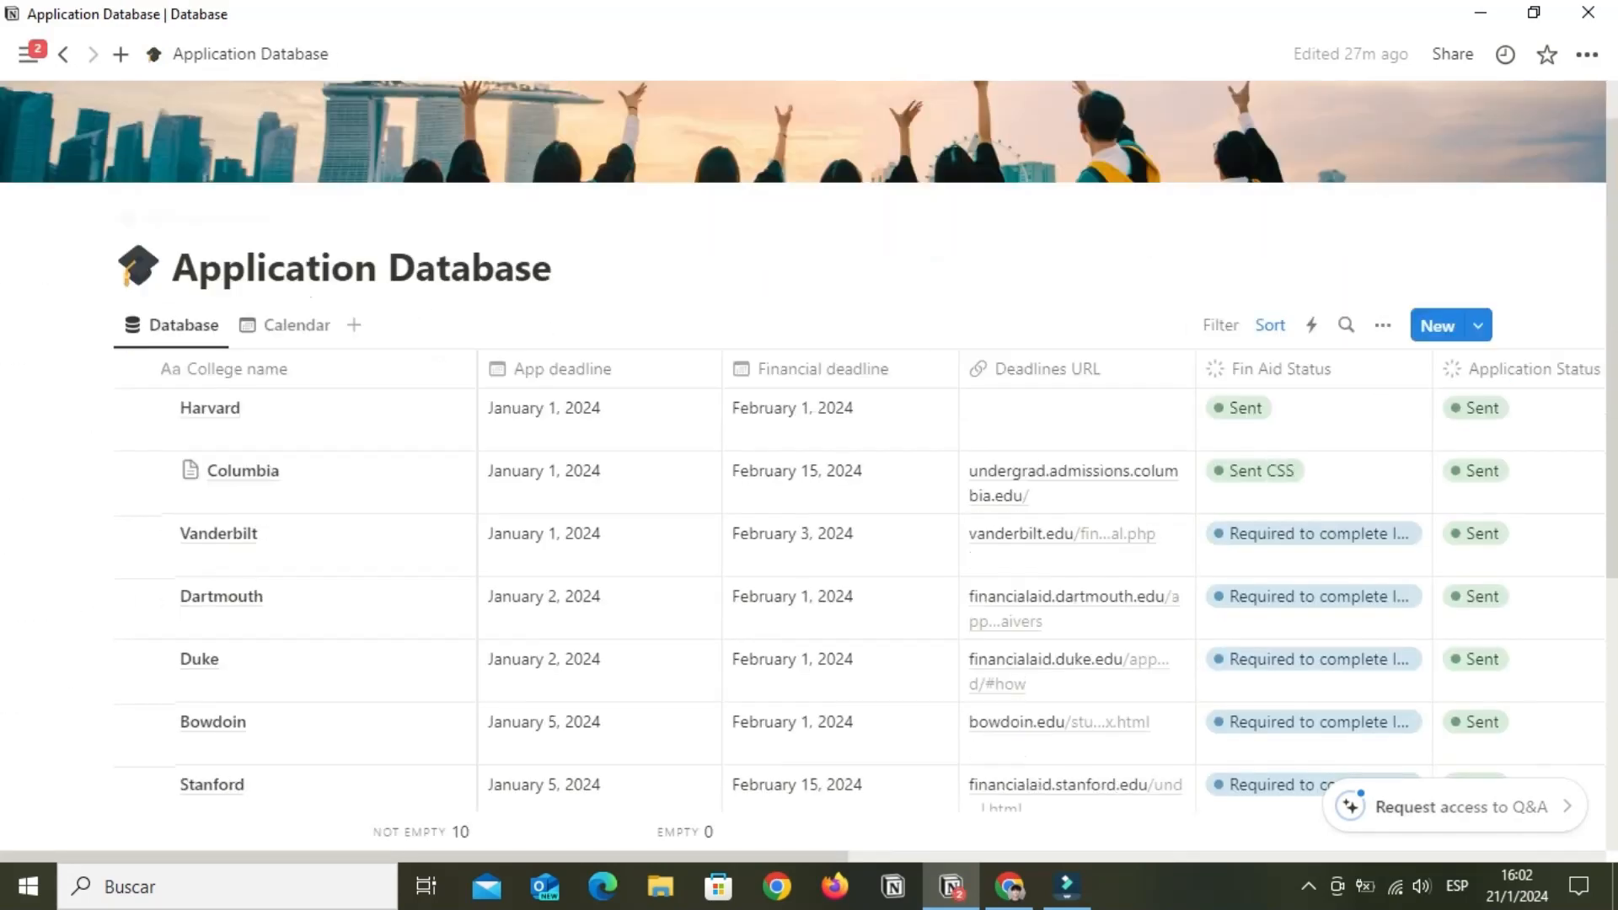
scroll(699, 405, up, 4)
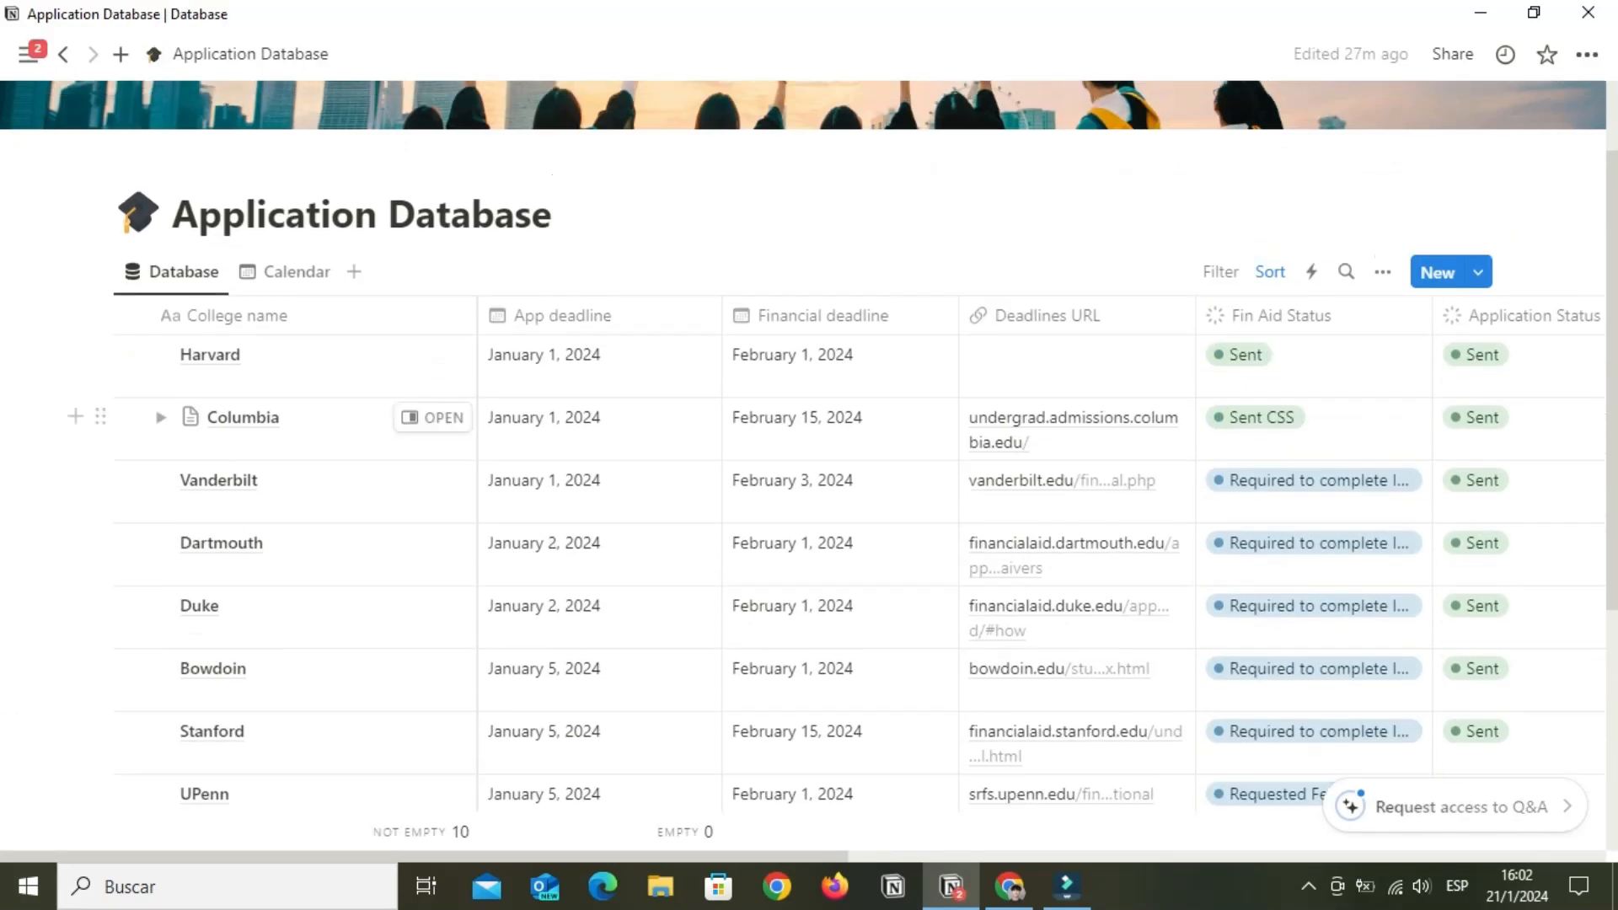
scroll(700, 472, down, 4)
scroll(321, 547, up, 1)
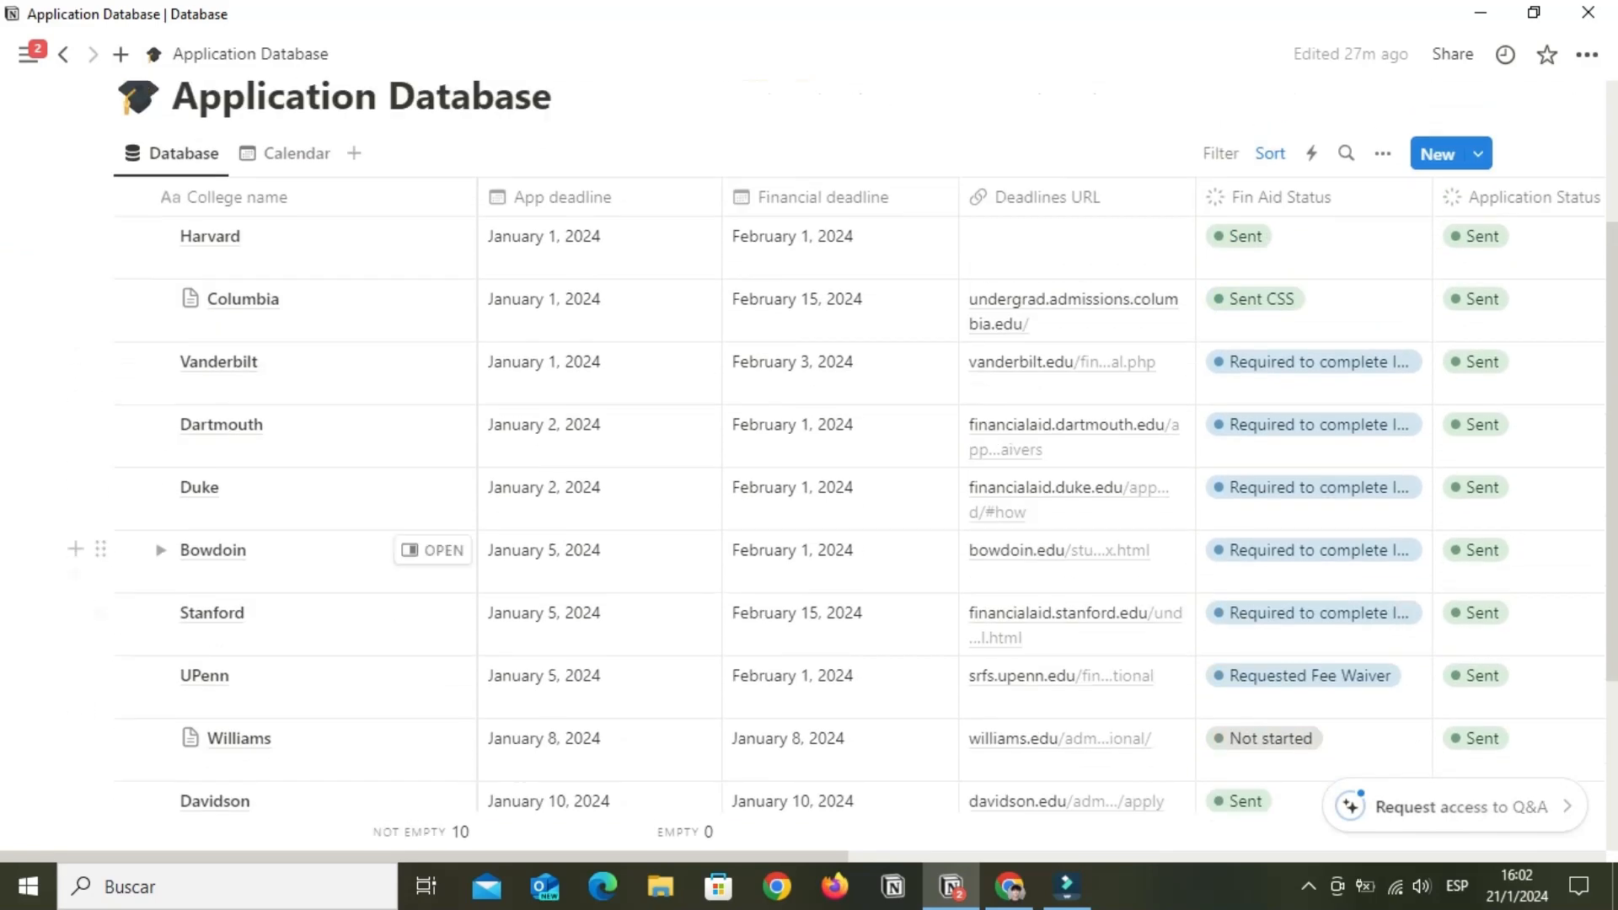
Open the Columbia entry, examine its properties and the fee waiver request letter, and close it
click(191, 300)
click(328, 302)
click(329, 302)
key(Escape)
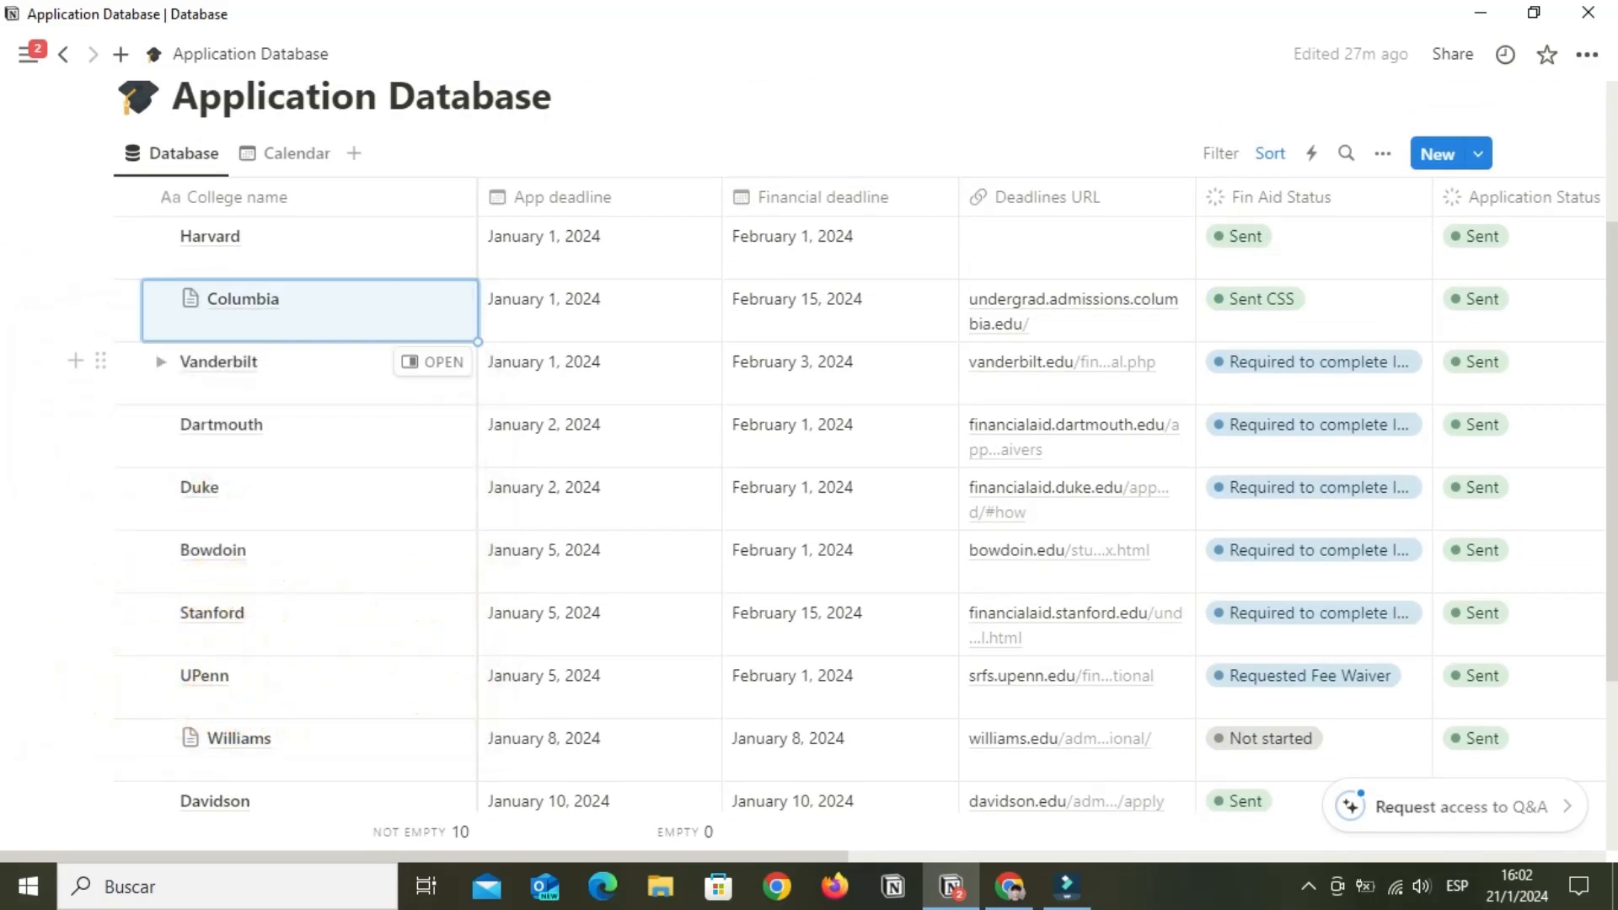
click(429, 300)
scroll(1357, 505, down, 3)
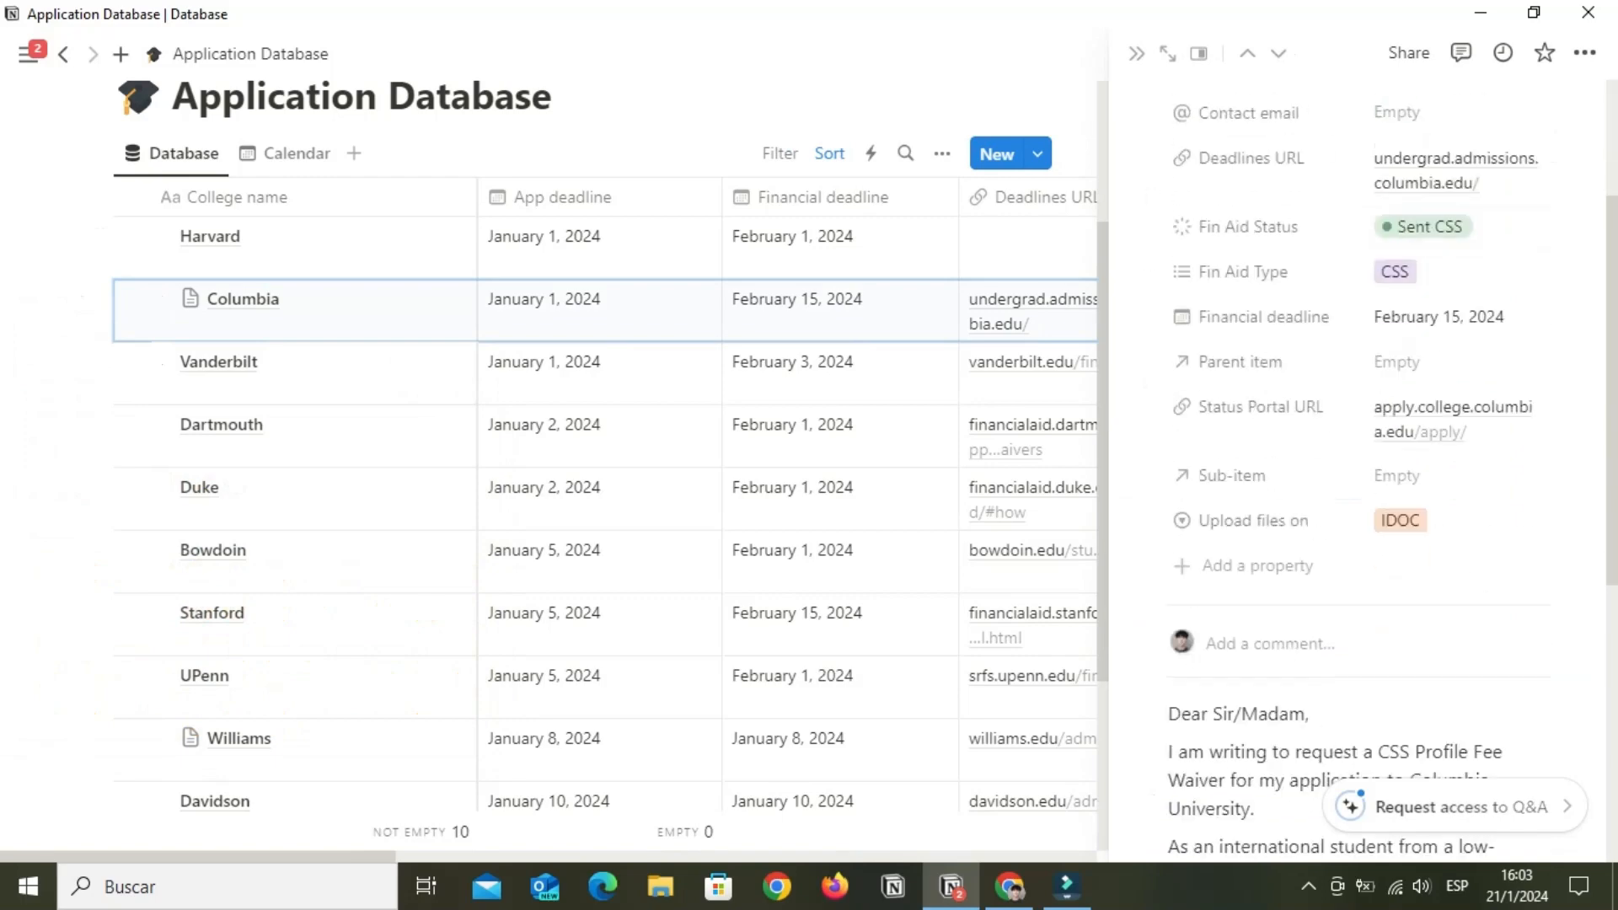
scroll(1357, 505, down, 4)
scroll(1357, 505, up, 3)
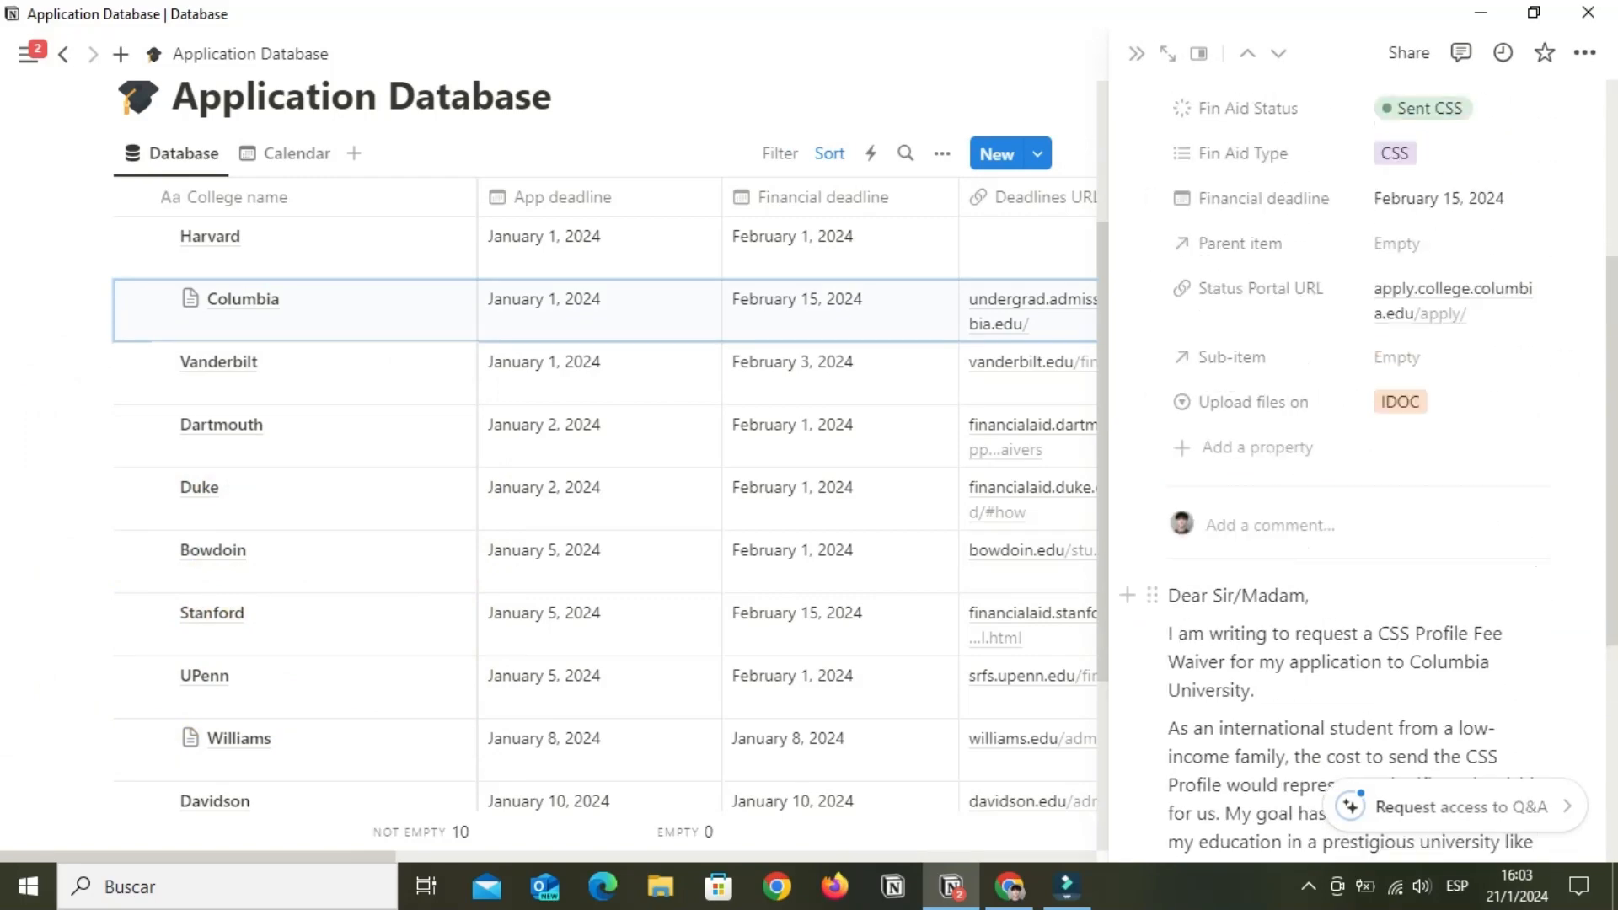
click(1136, 53)
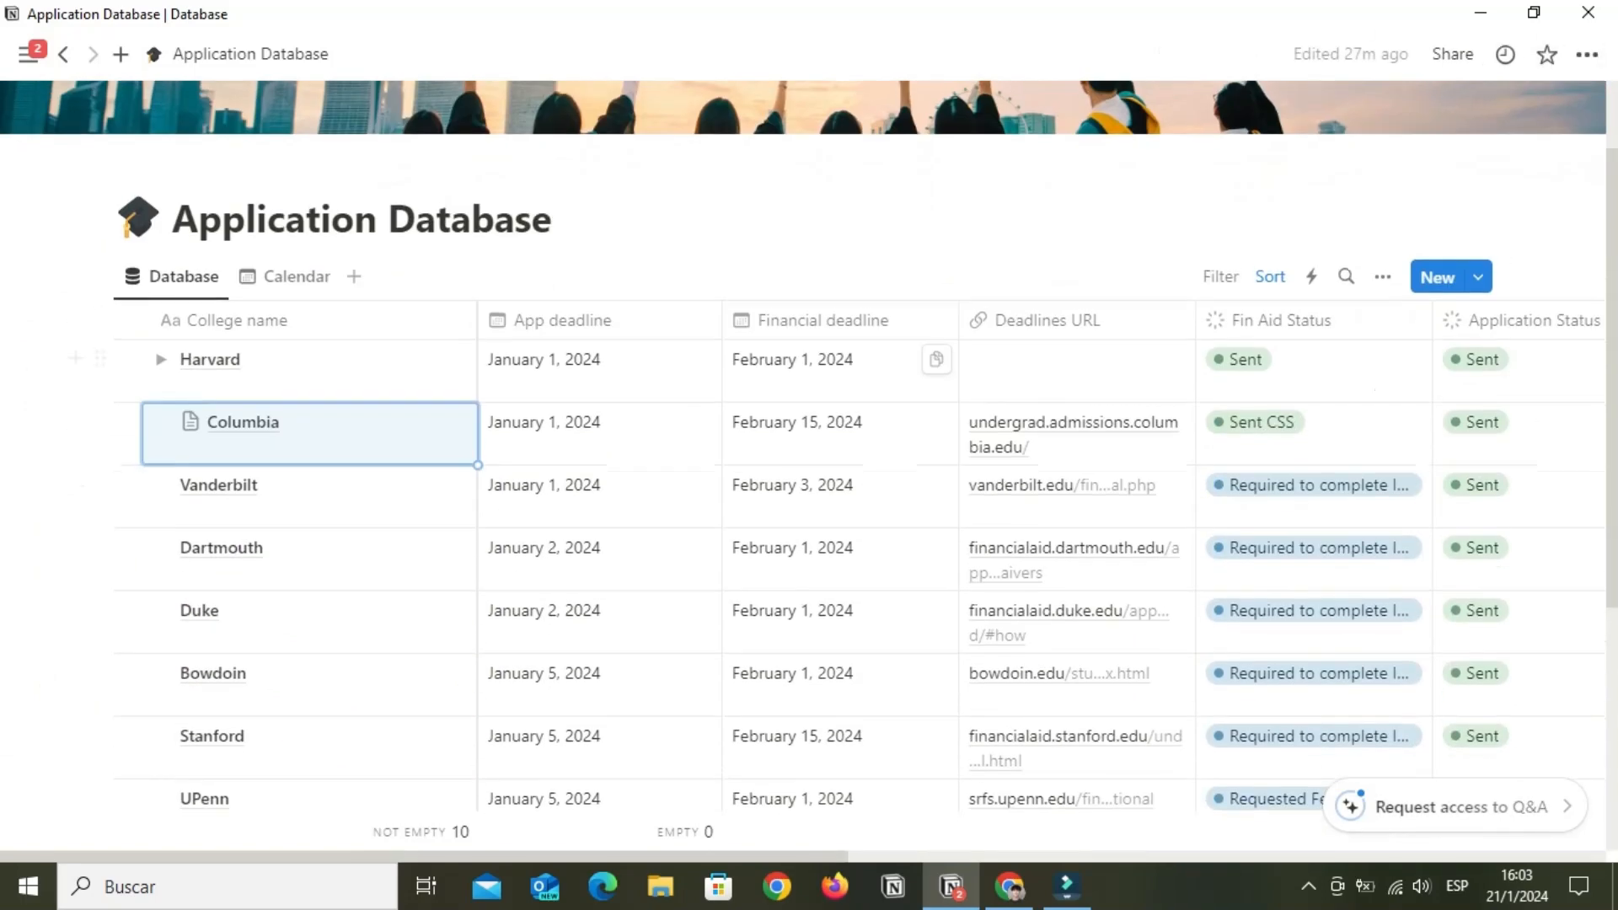
Examine the financial aid columns and the available Fin Aid Status options for Davidson and Vanderbilt
scroll(810, 548, right, 8)
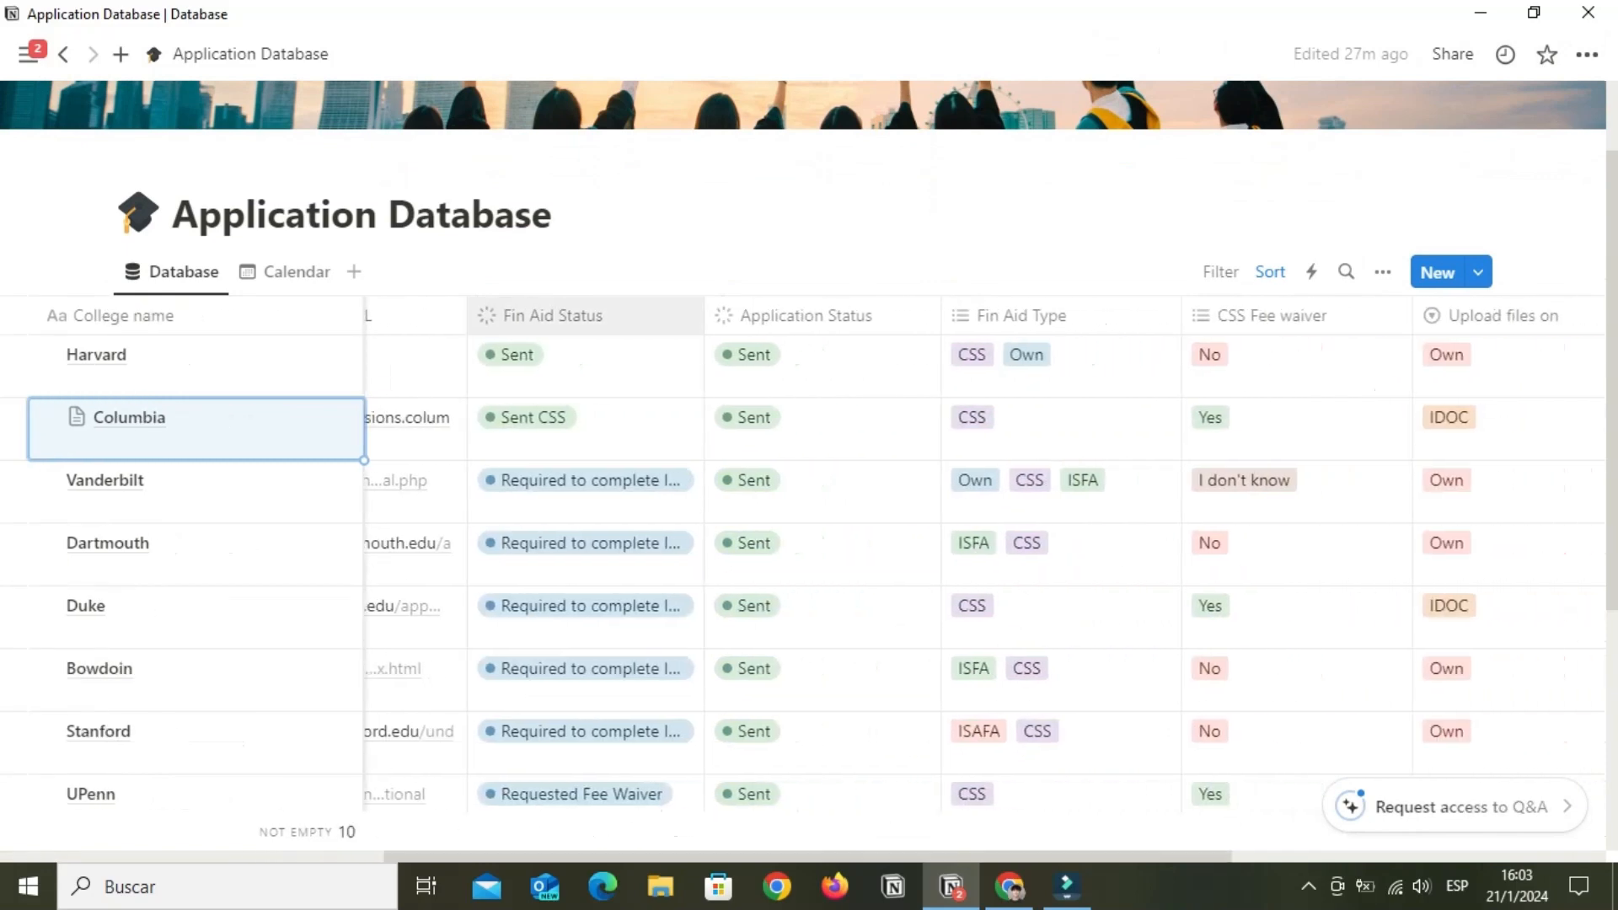
scroll(211, 422, down, 3)
click(586, 691)
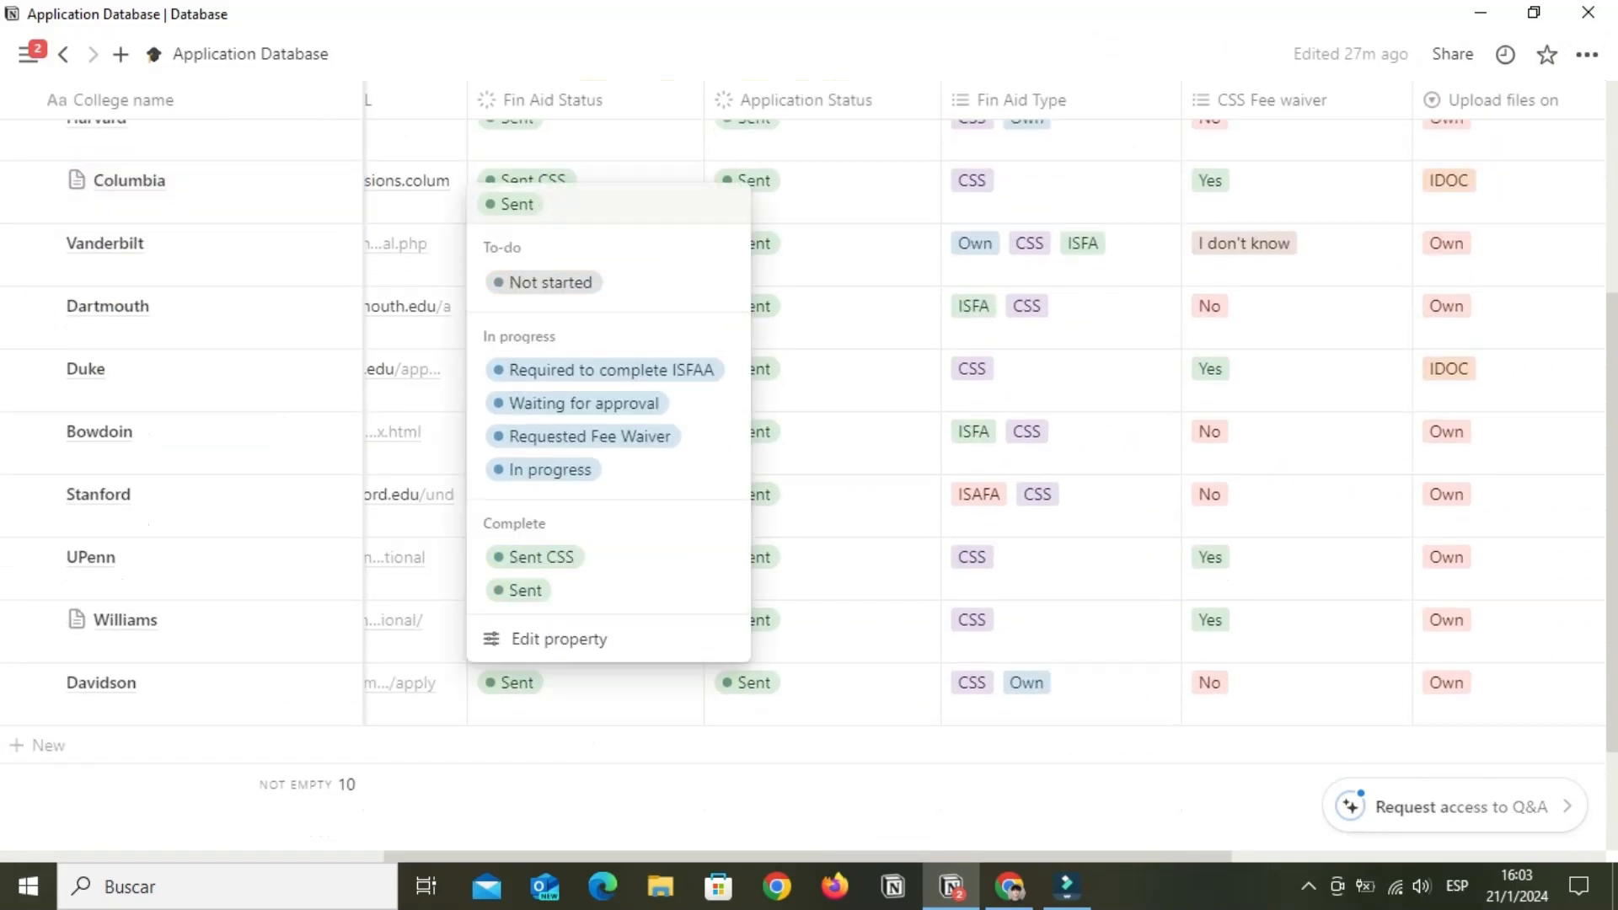
key(Escape)
scroll(253, 611, up, 3)
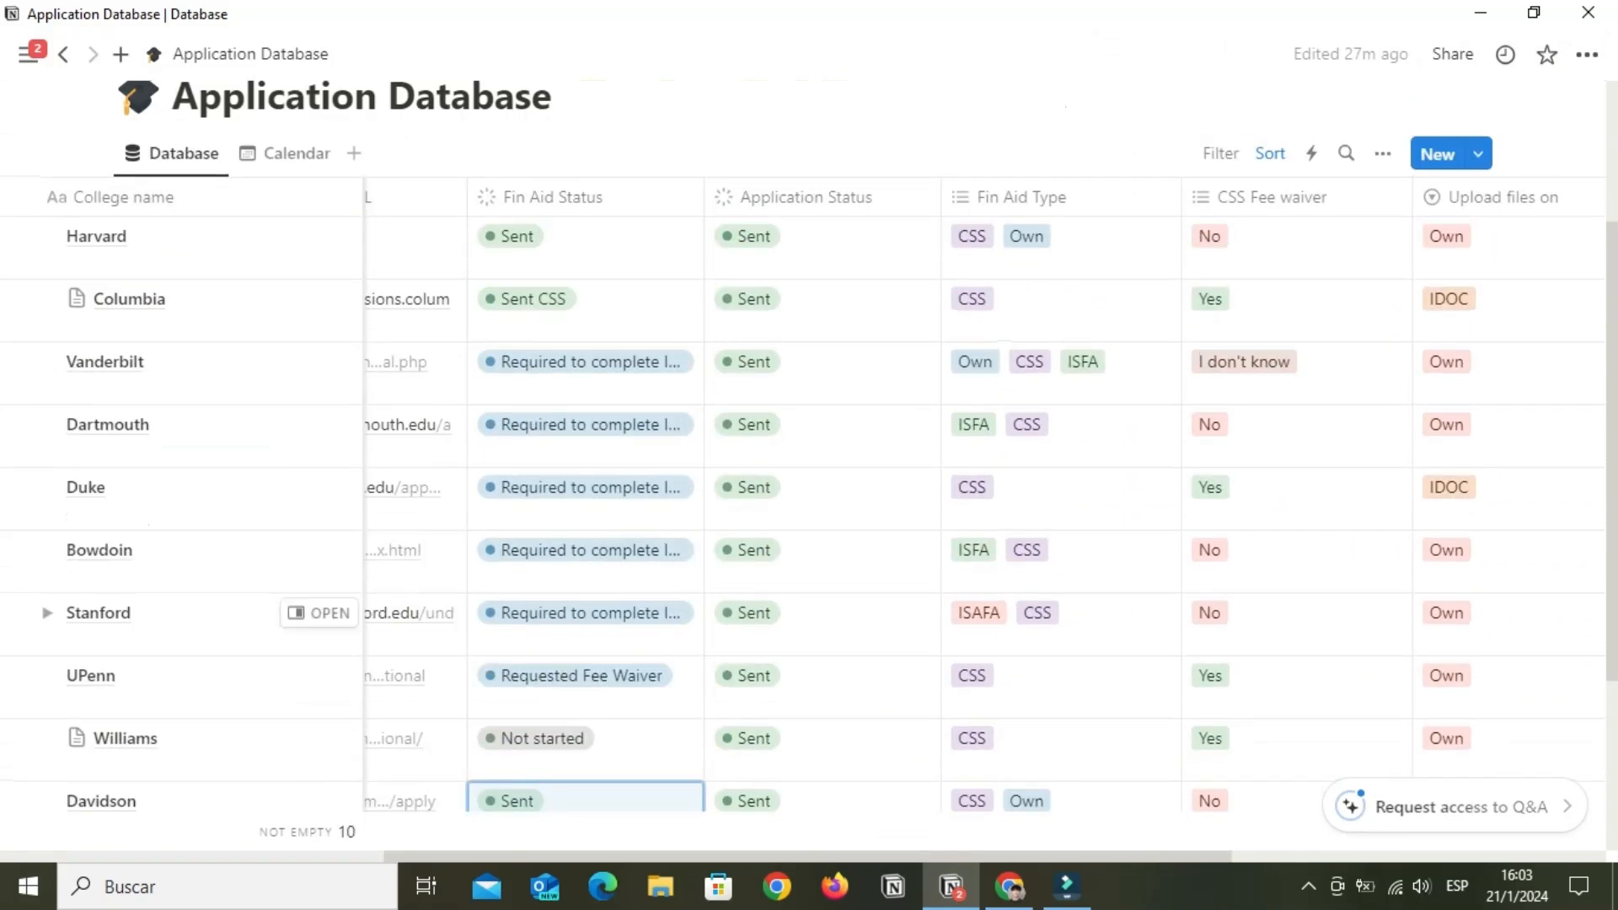
click(590, 362)
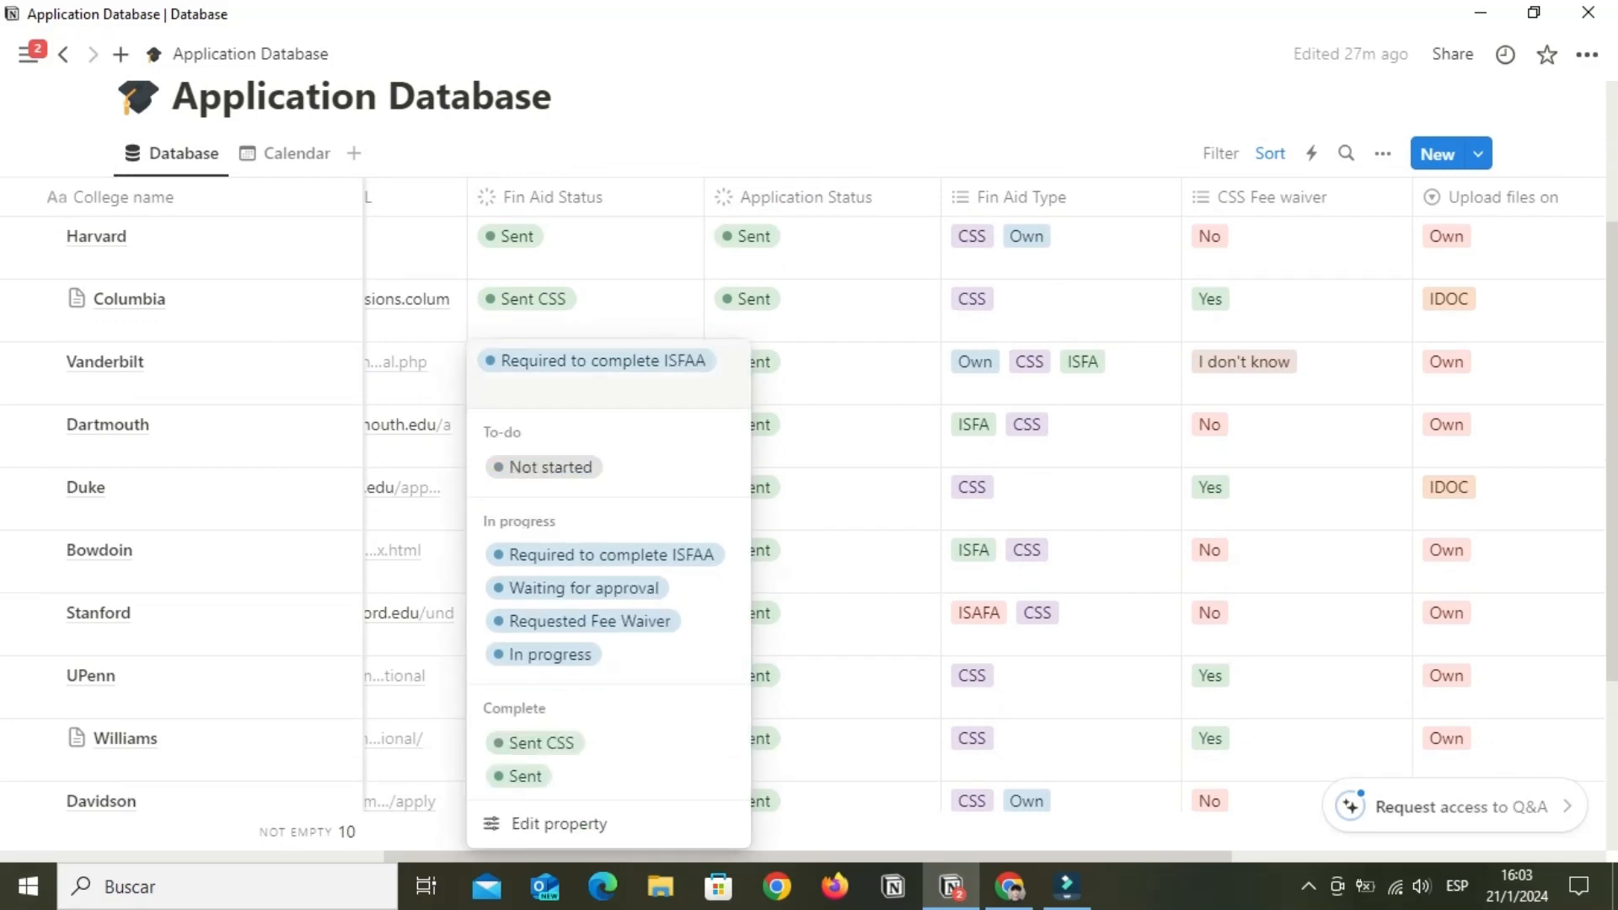
key(Escape)
scroll(253, 430, down, 2)
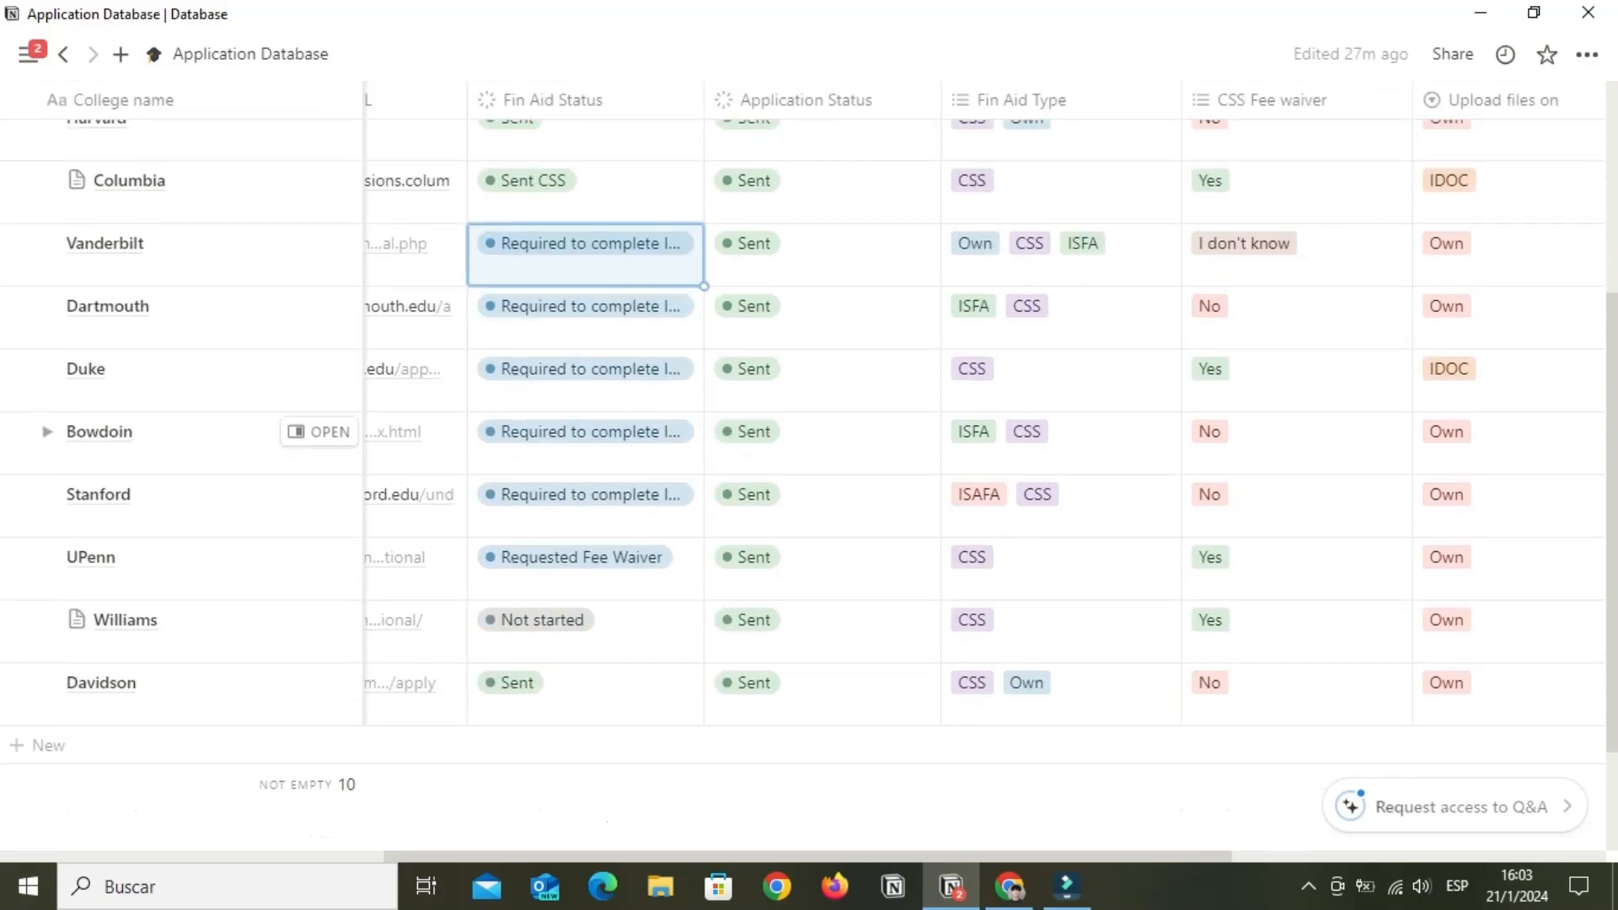
Look over the fee waiver, file upload, contact email and status portal columns of the application database for the listed colleges
scroll(253, 674, up, 2)
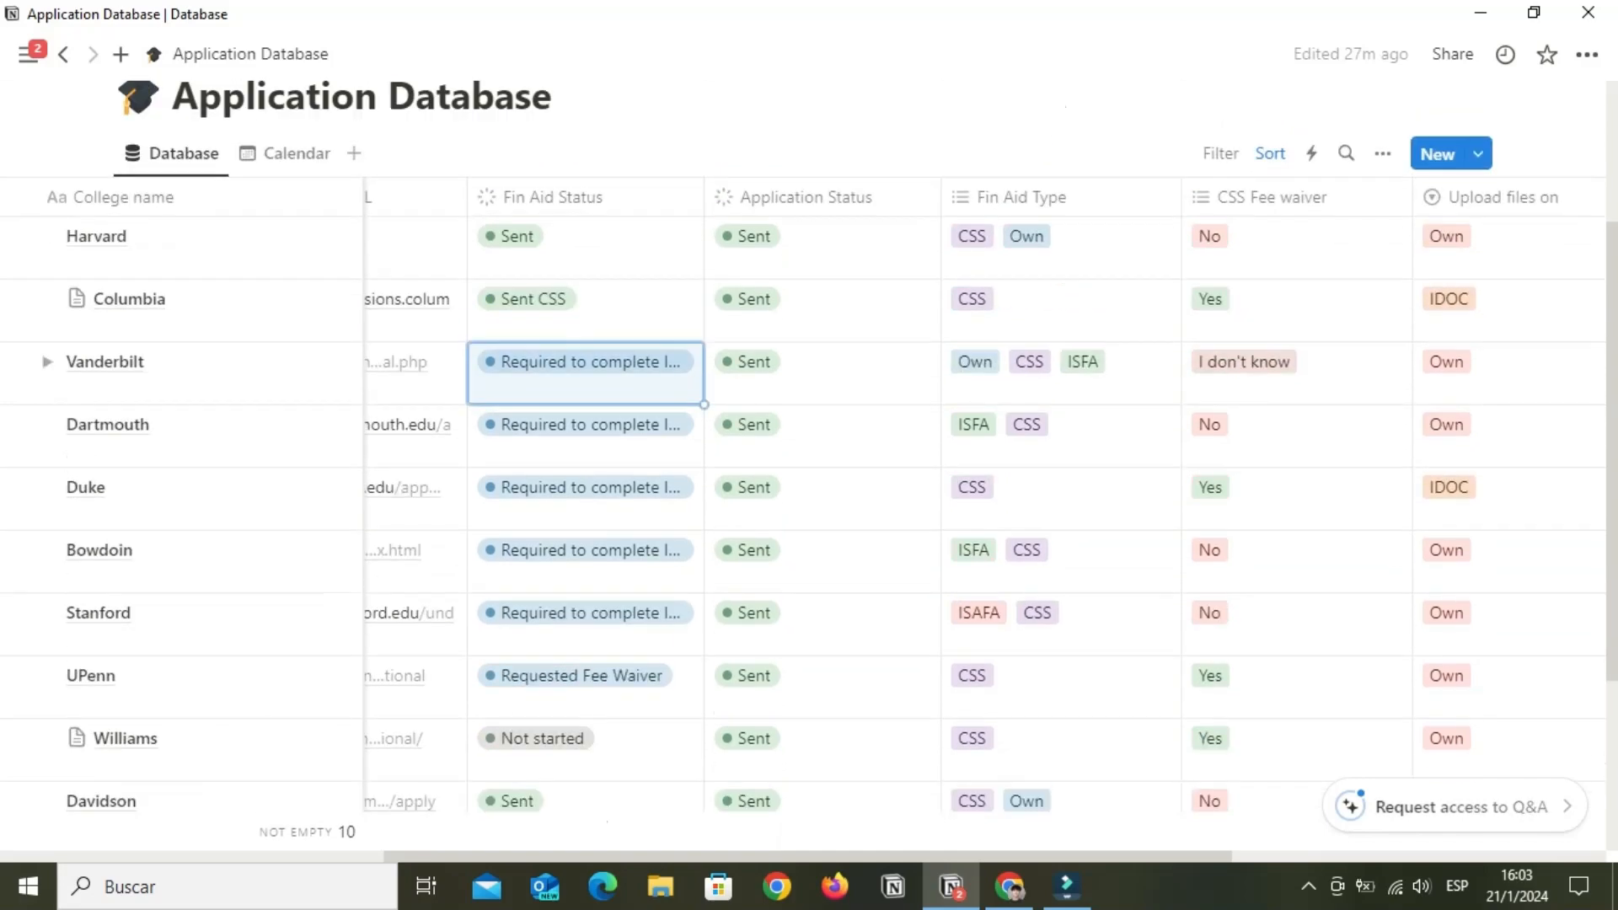
scroll(843, 506, right, 3)
scroll(253, 346, right, 2)
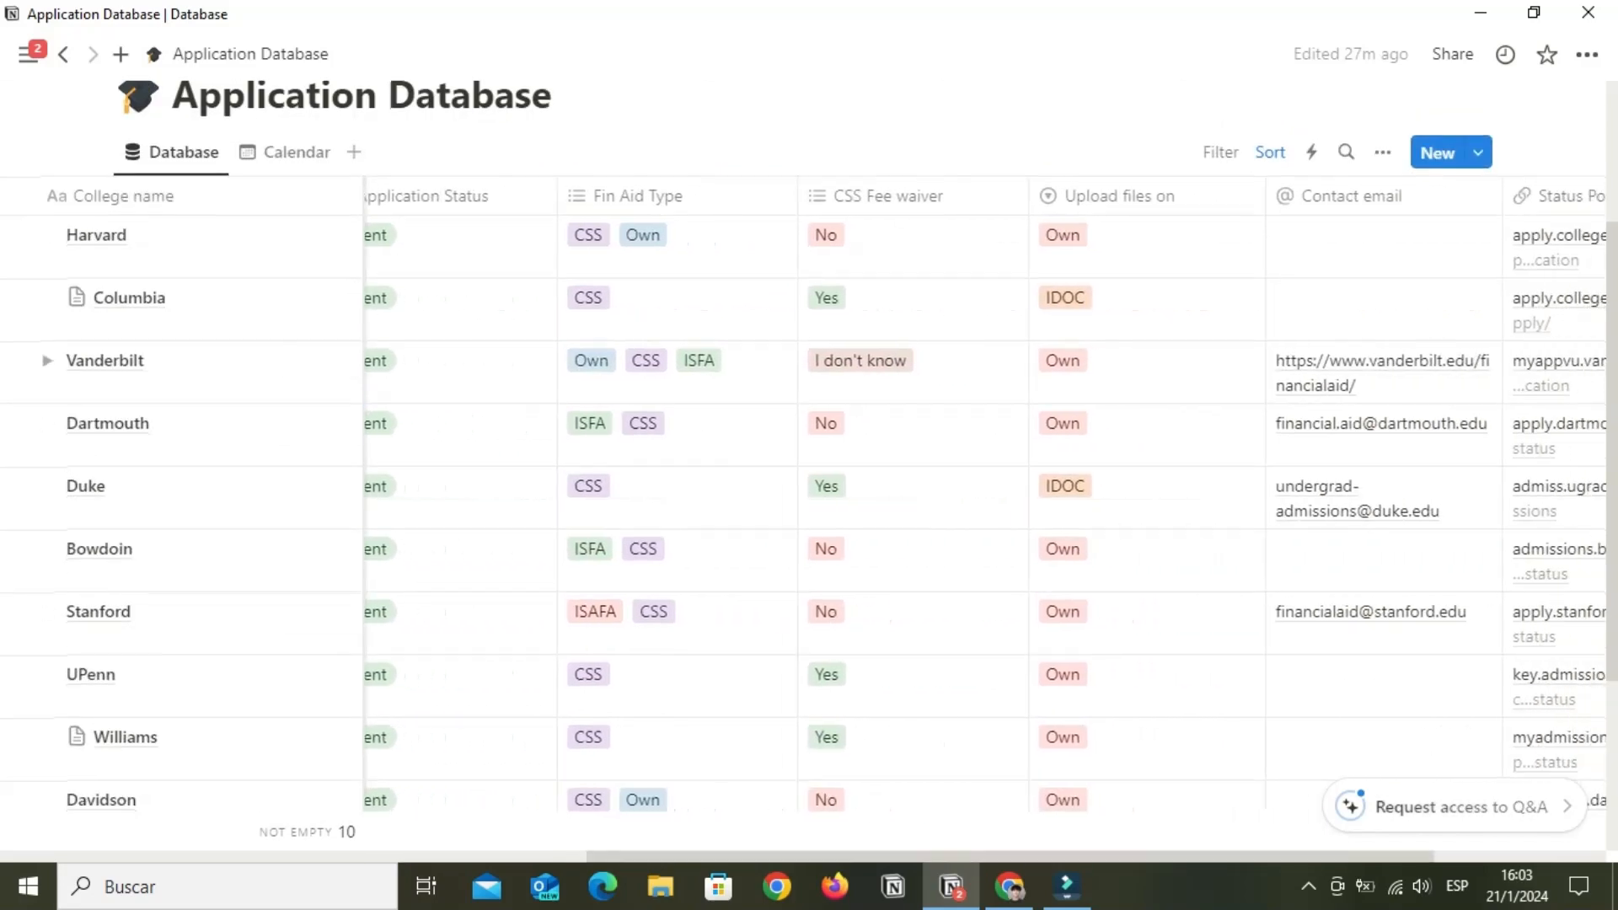
scroll(253, 346, down, 2)
scroll(253, 422, up, 2)
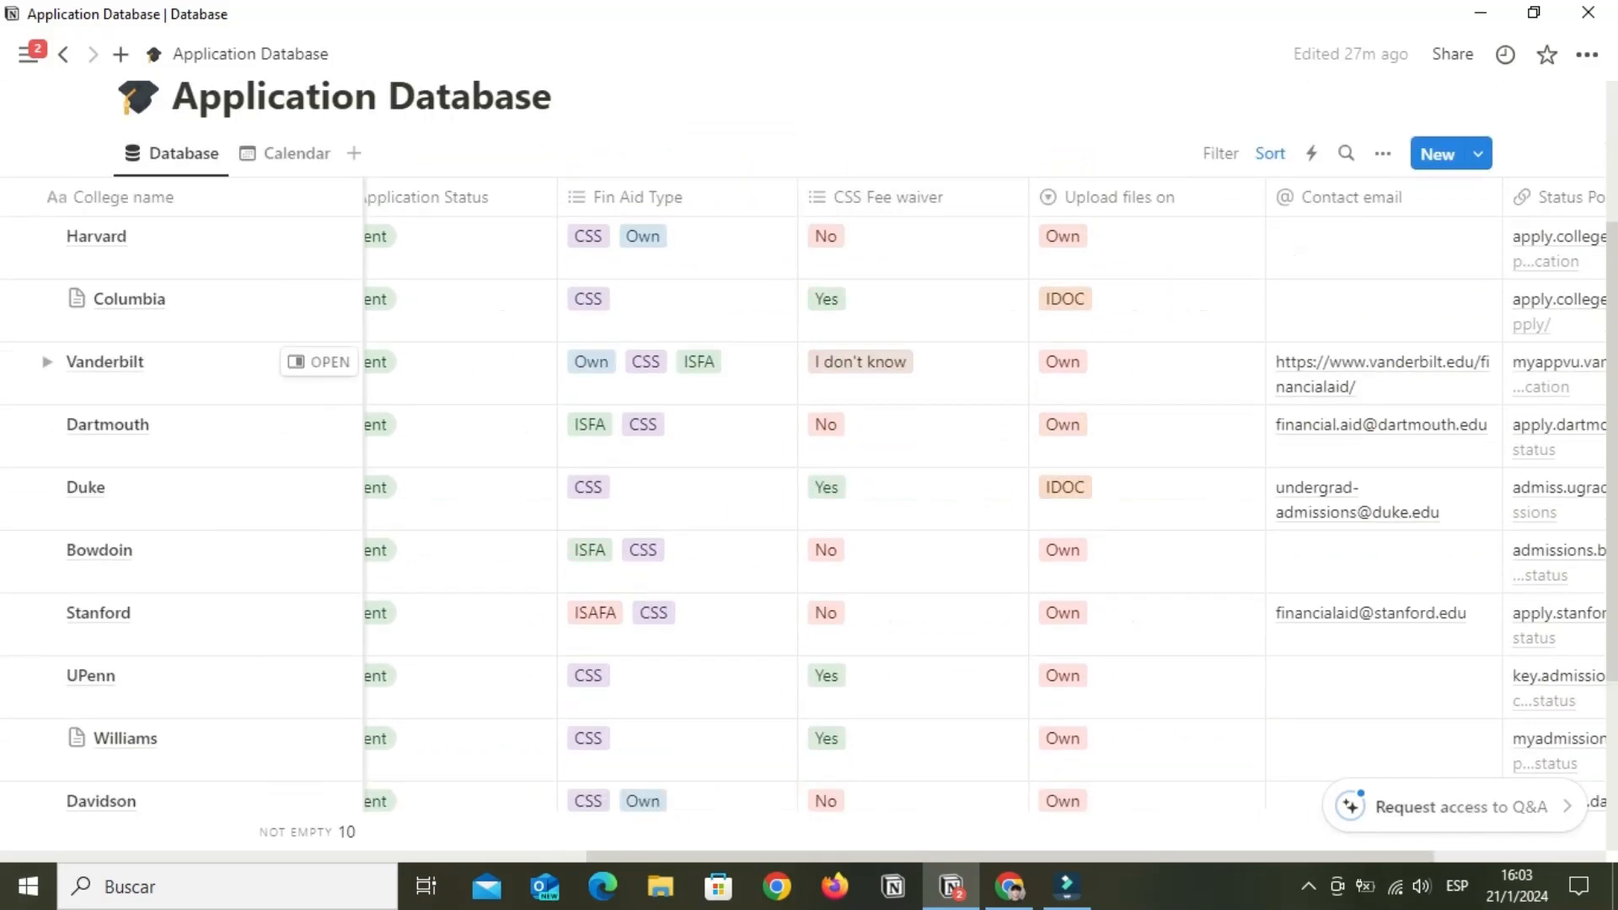
scroll(253, 421, down, 2)
scroll(253, 422, up, 2)
scroll(253, 620, right, 4)
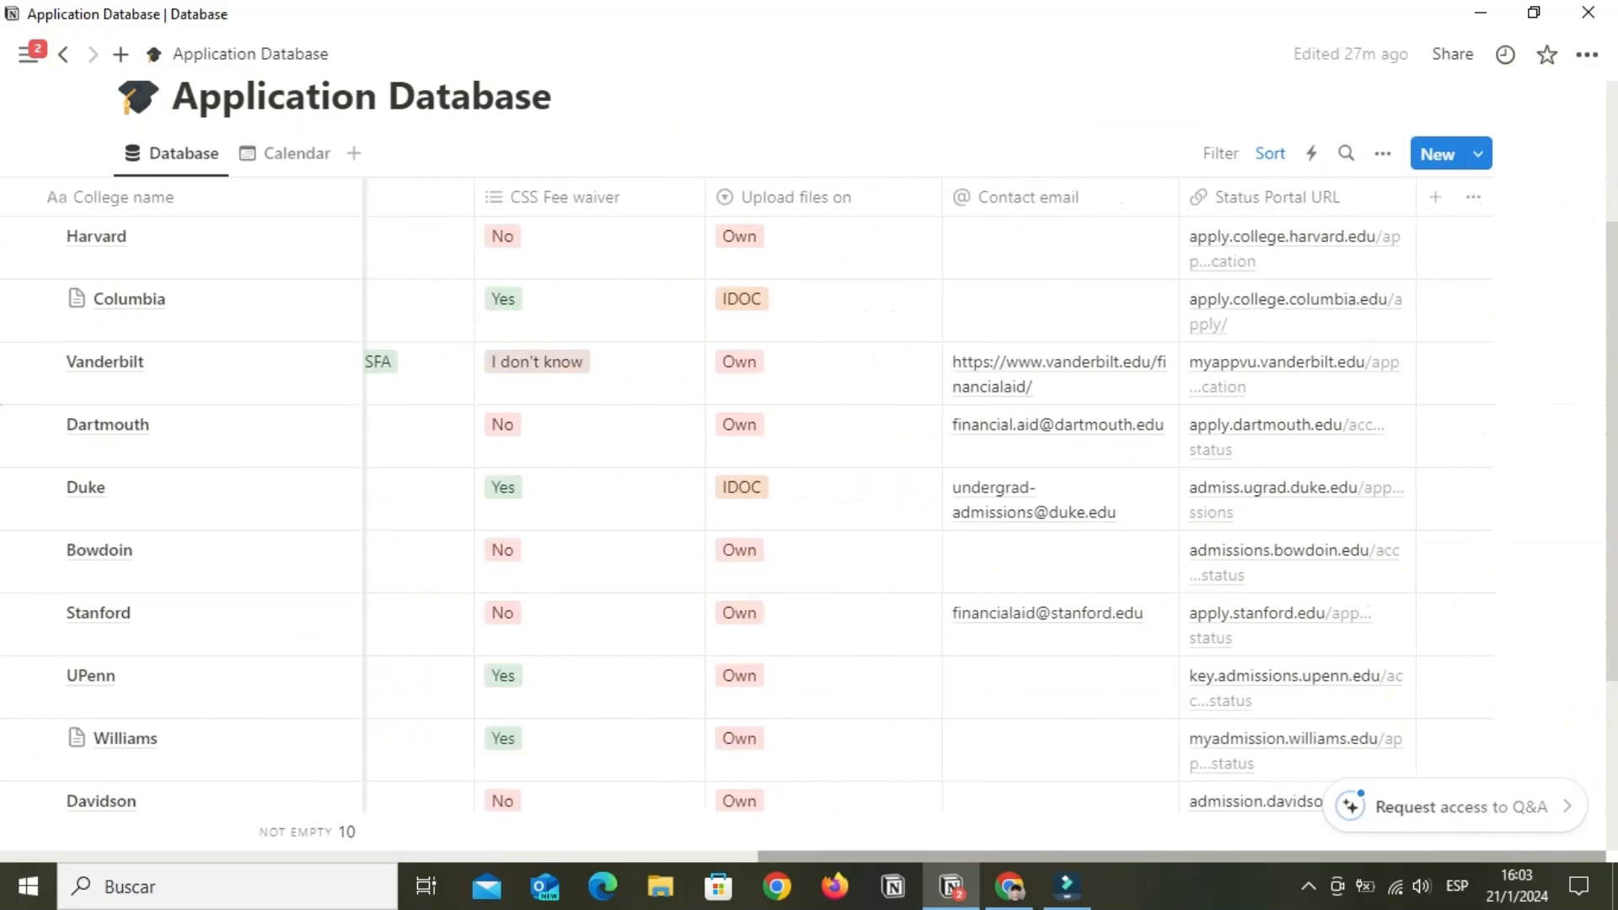
scroll(252, 620, down, 2)
scroll(1282, 600, up, 2)
drag(817, 856, 86, 856)
Open the College Application Sprint board, examine the Complete ISFAA for Vanderbilt U task's properties and content, and close it
click(152, 539)
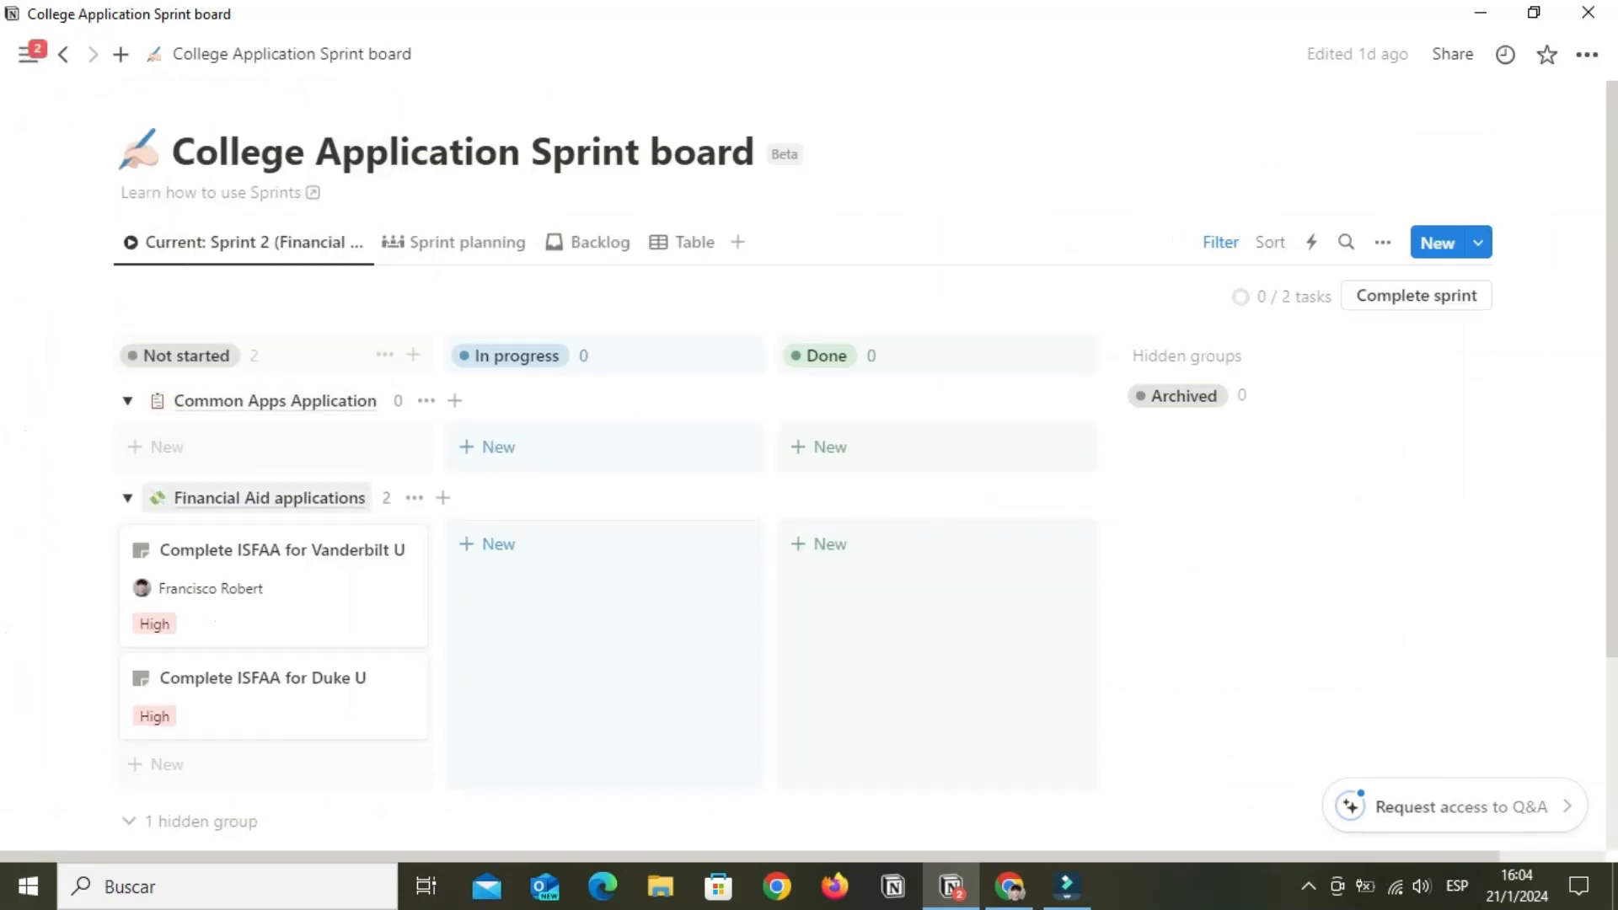
scroll(253, 498, down, 2)
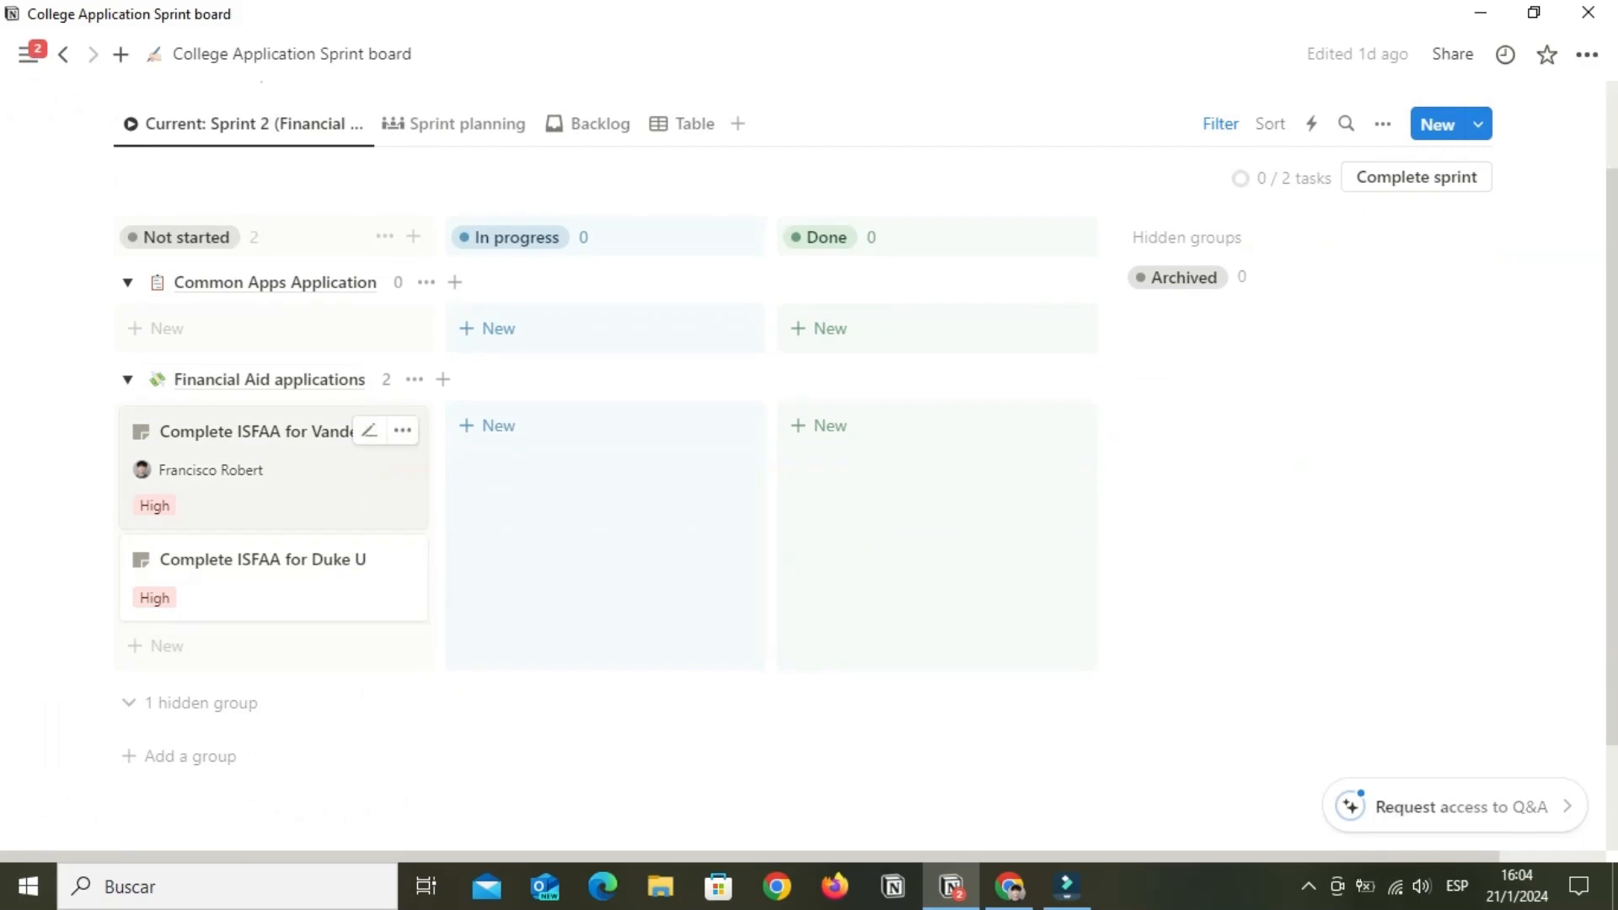
click(270, 459)
scroll(1357, 553, down, 4)
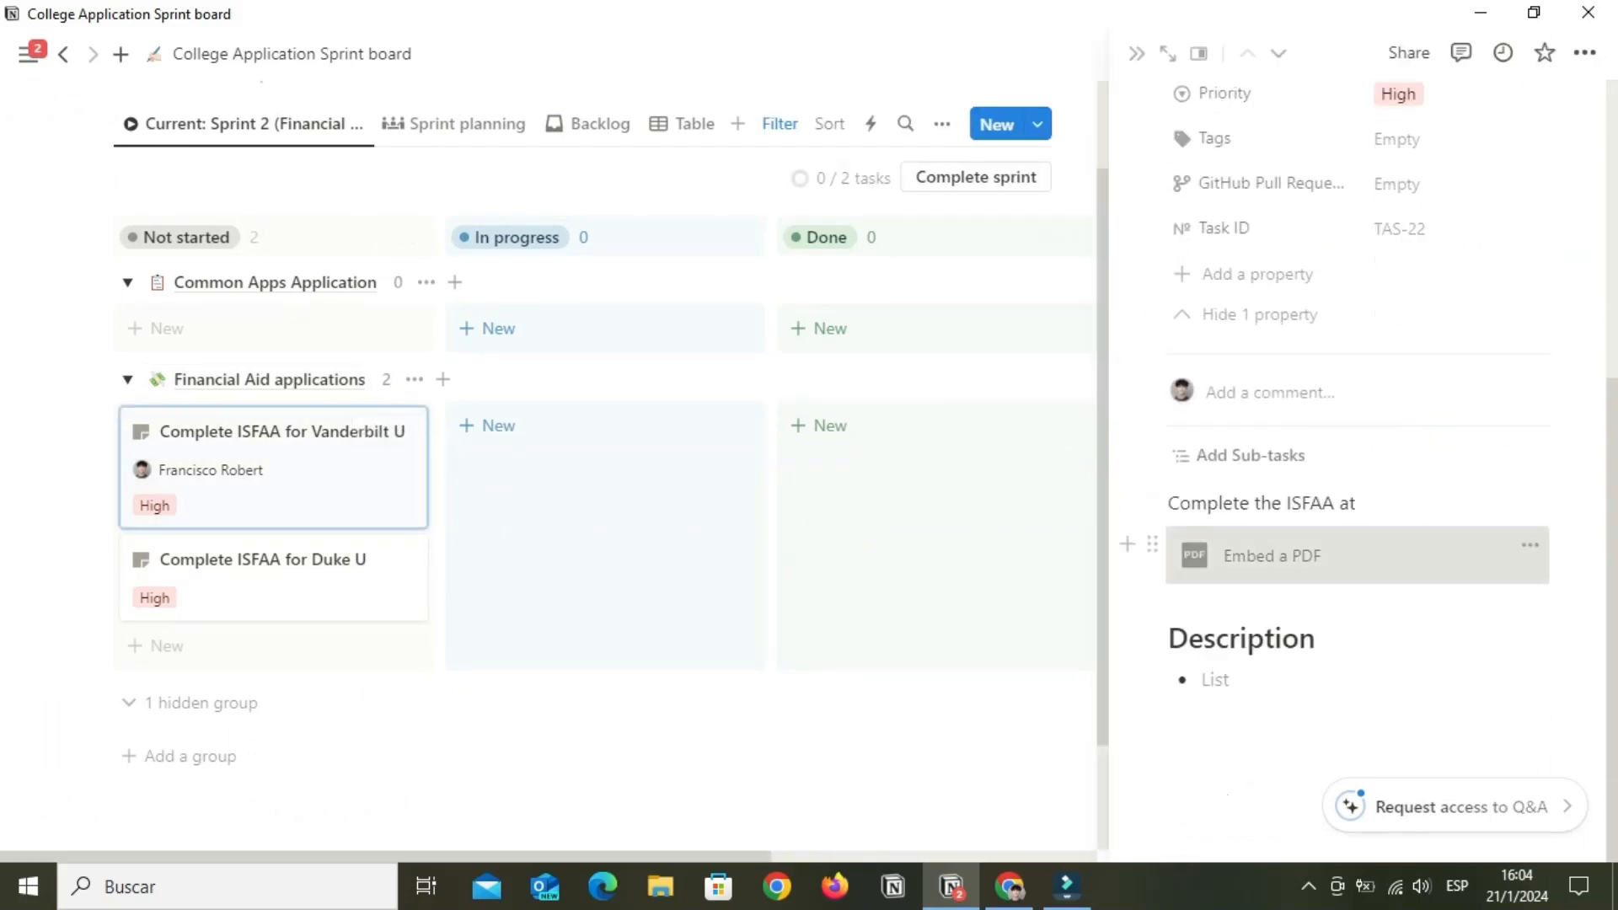
scroll(1357, 552, up, 3)
key(Escape)
Open the Application Tasks page, check the sprint options for the Vanderbilt task, and view all tasks
mouse_move(28, 53)
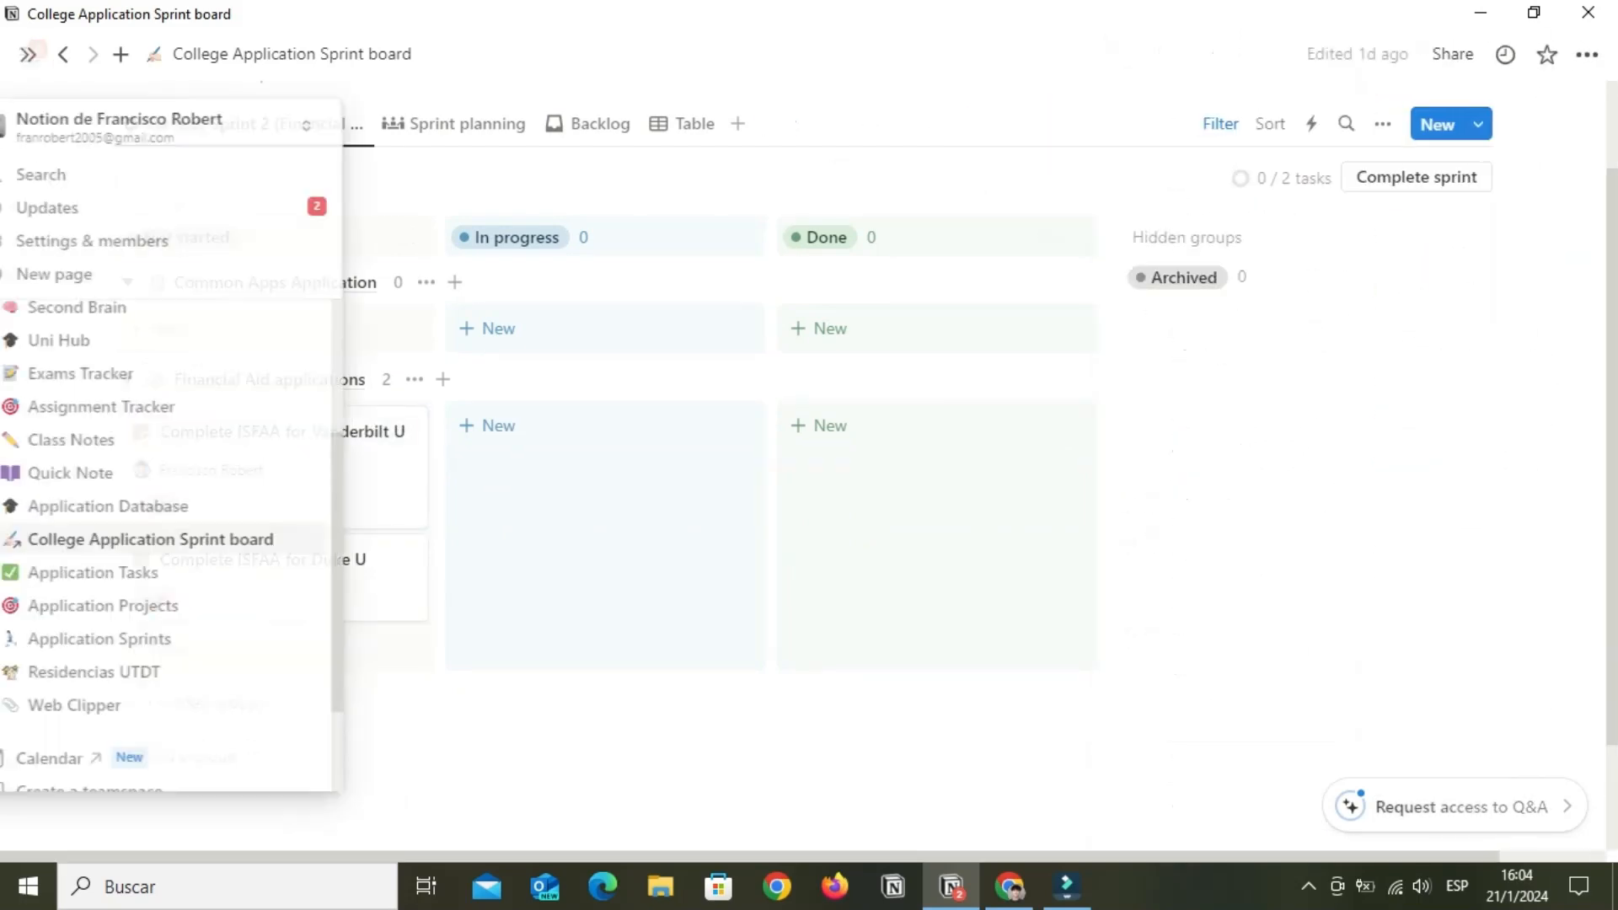
click(129, 573)
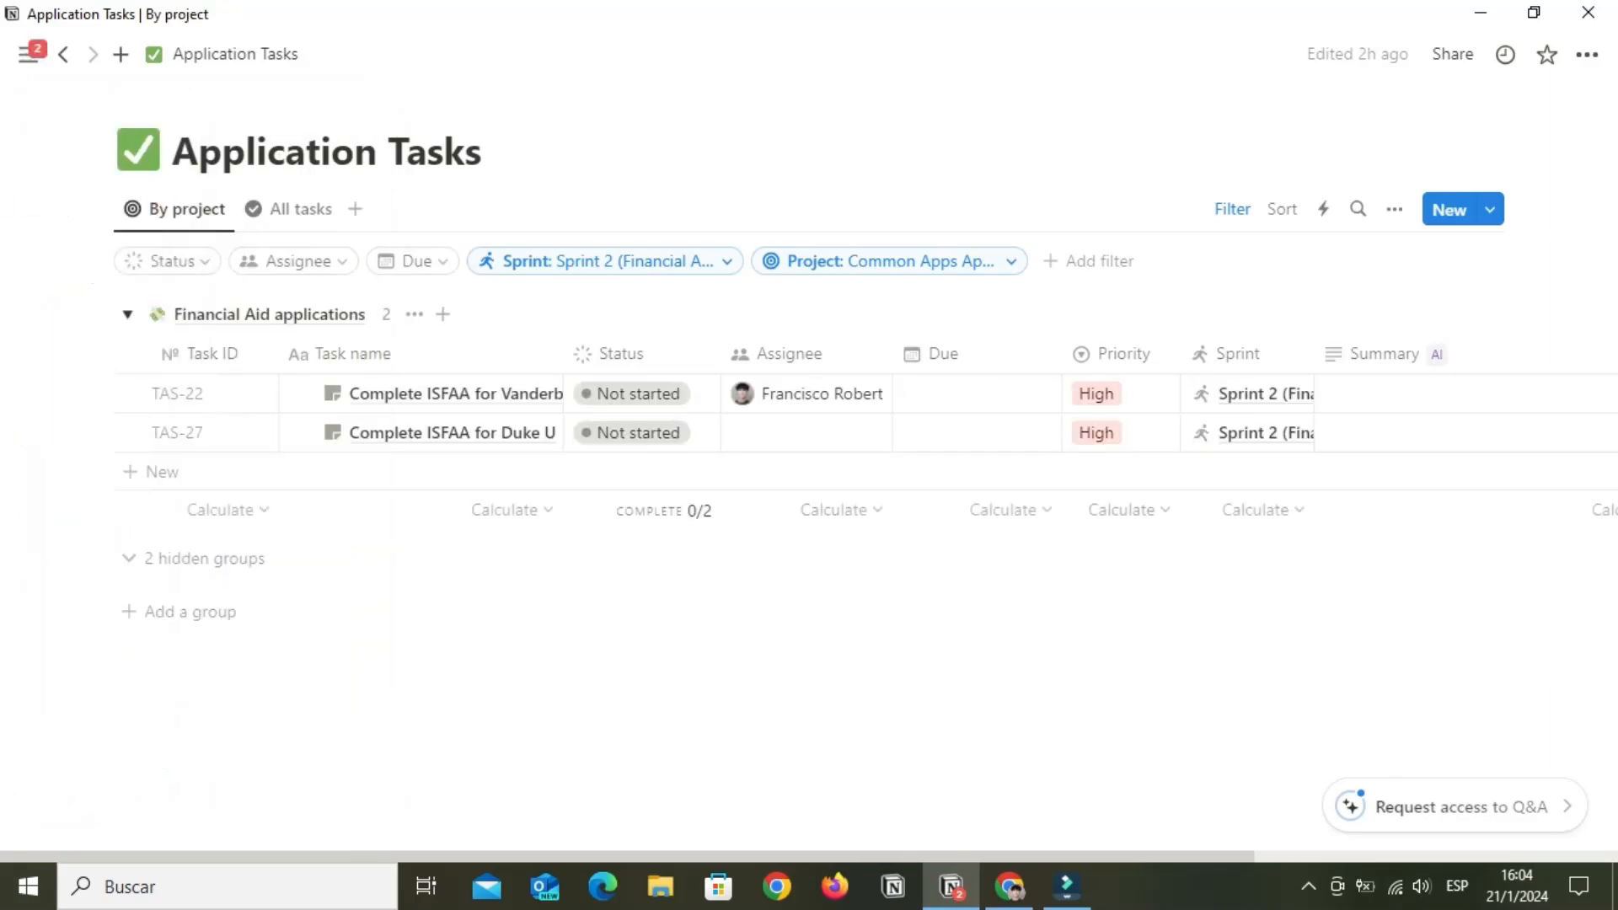
click(1250, 395)
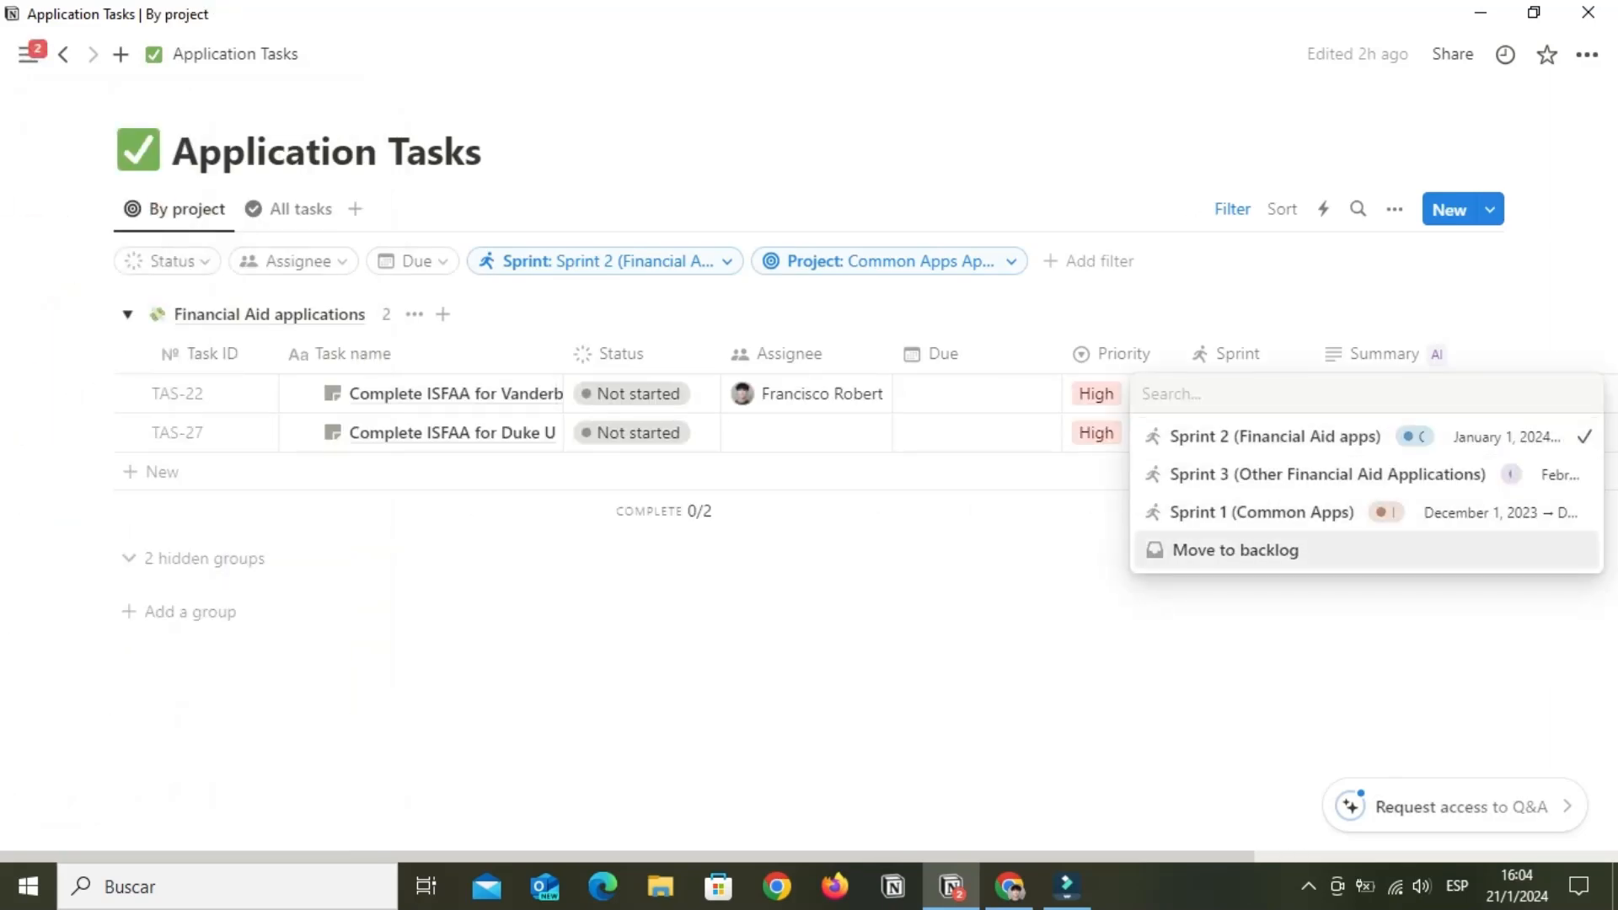
key(Escape)
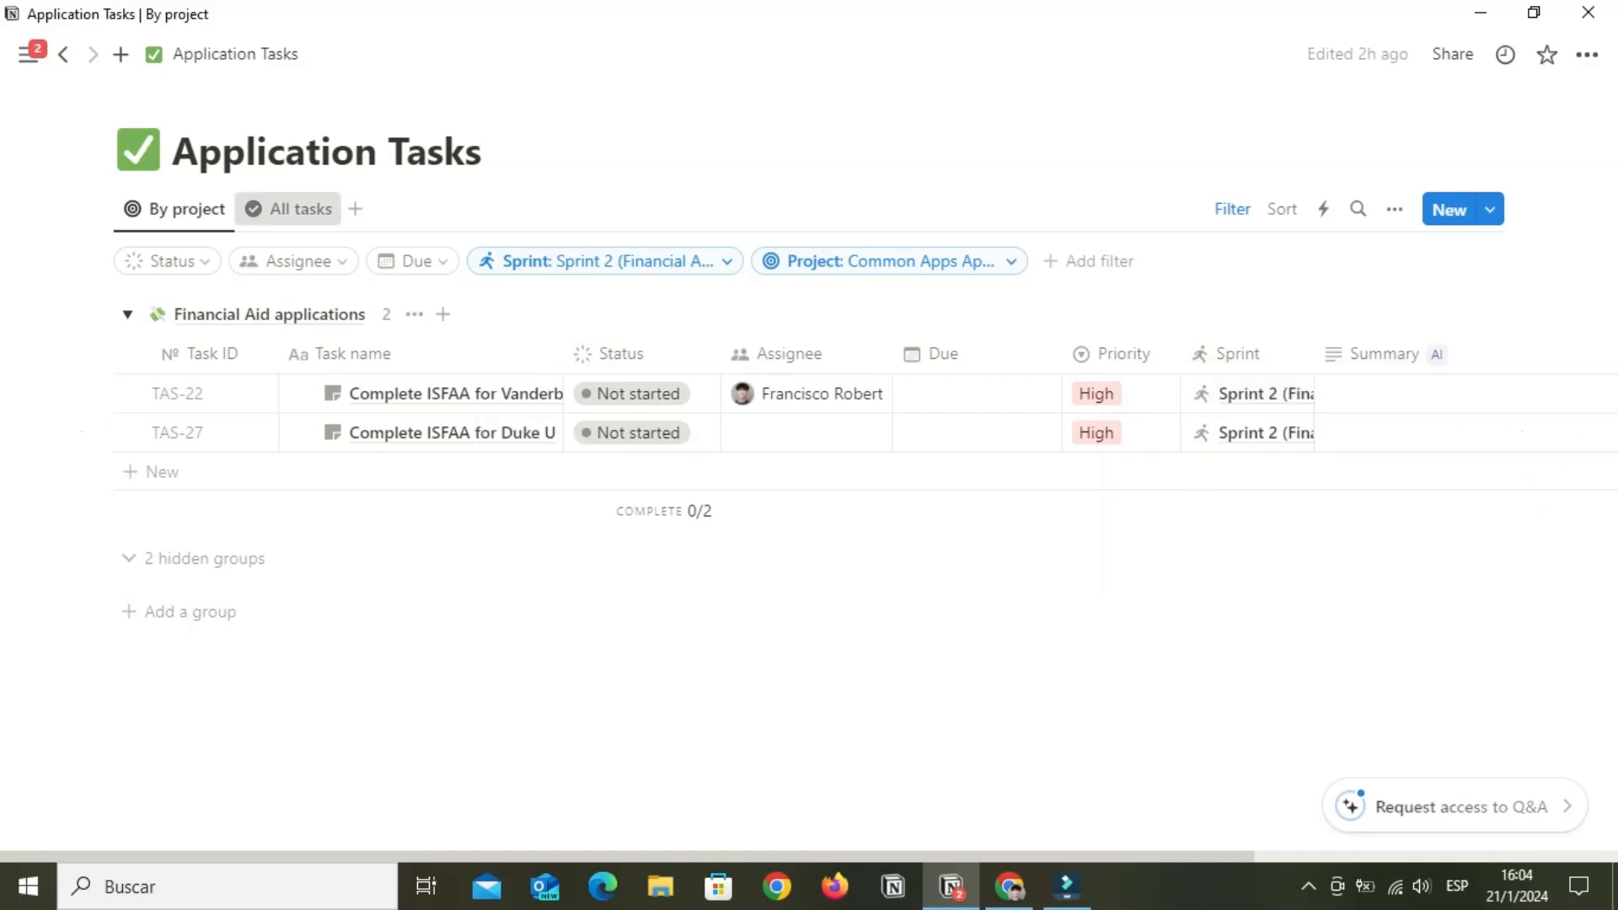
click(291, 209)
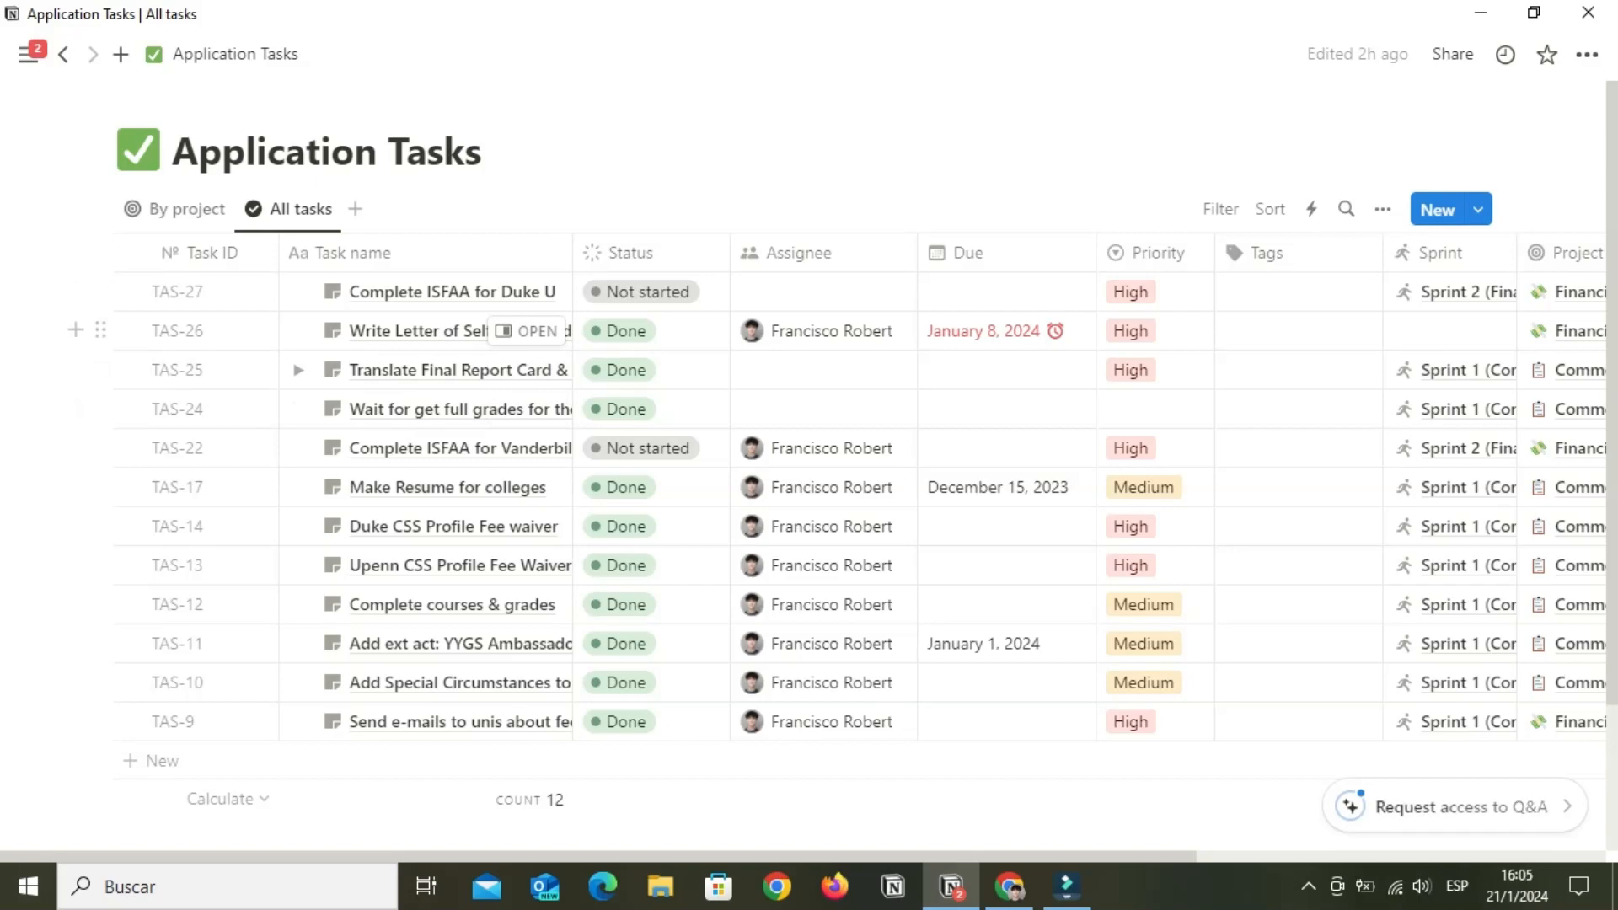
Open the Application Projects page and change the status of the Common Apps Application project
mouse_move(28, 53)
click(139, 605)
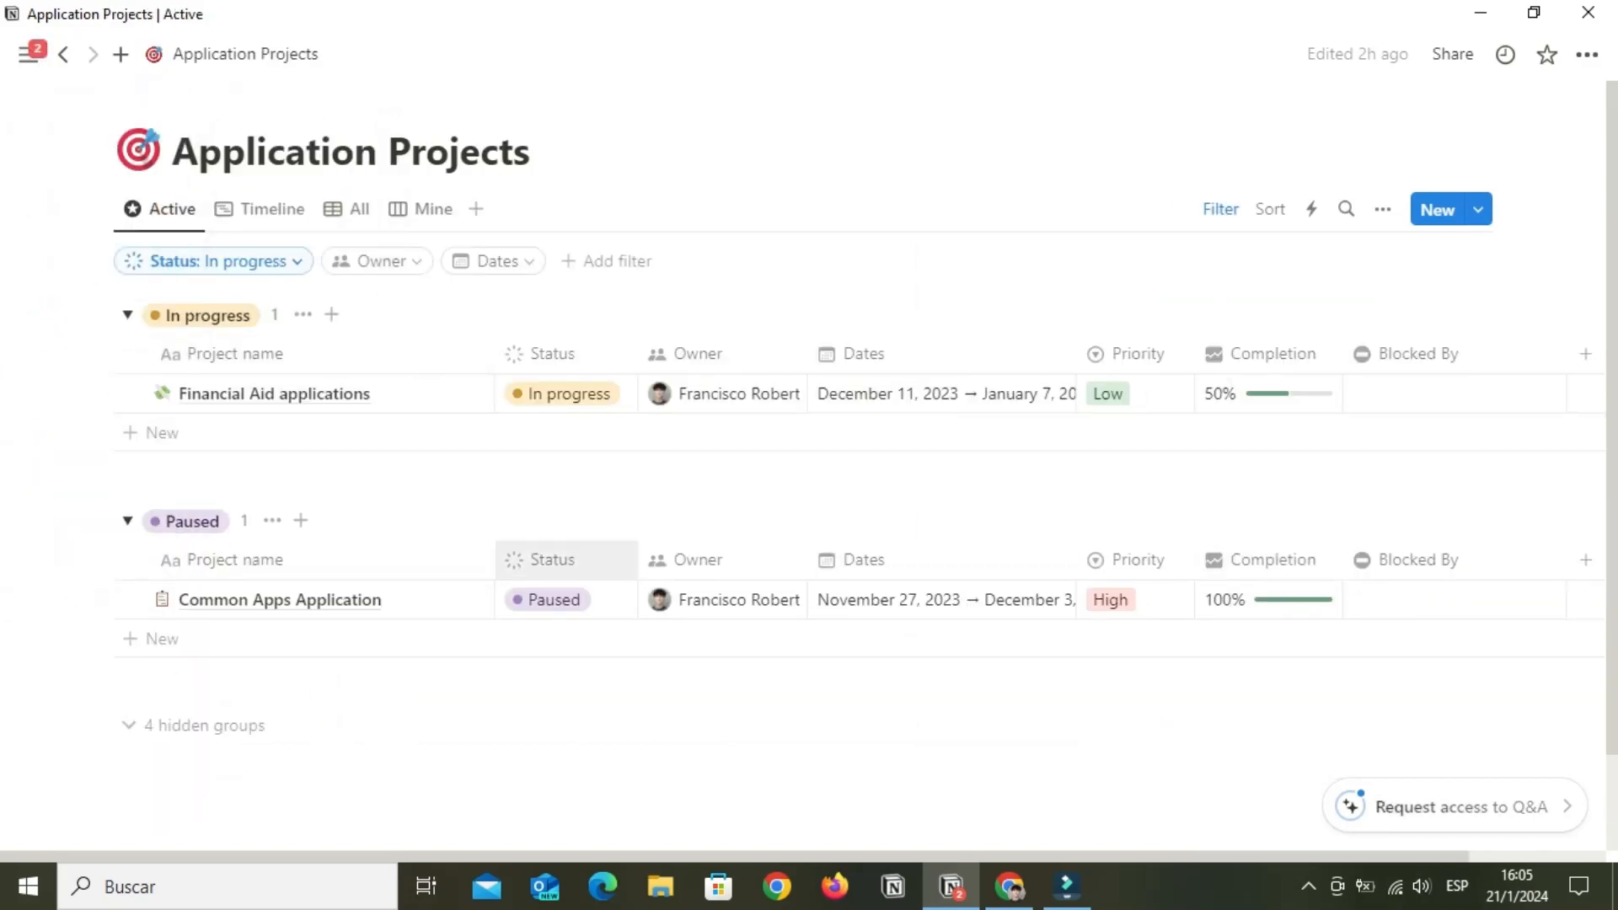
click(552, 600)
click(558, 473)
Expand the hidden status groups of the active projects, look through them, and collapse them again
click(199, 520)
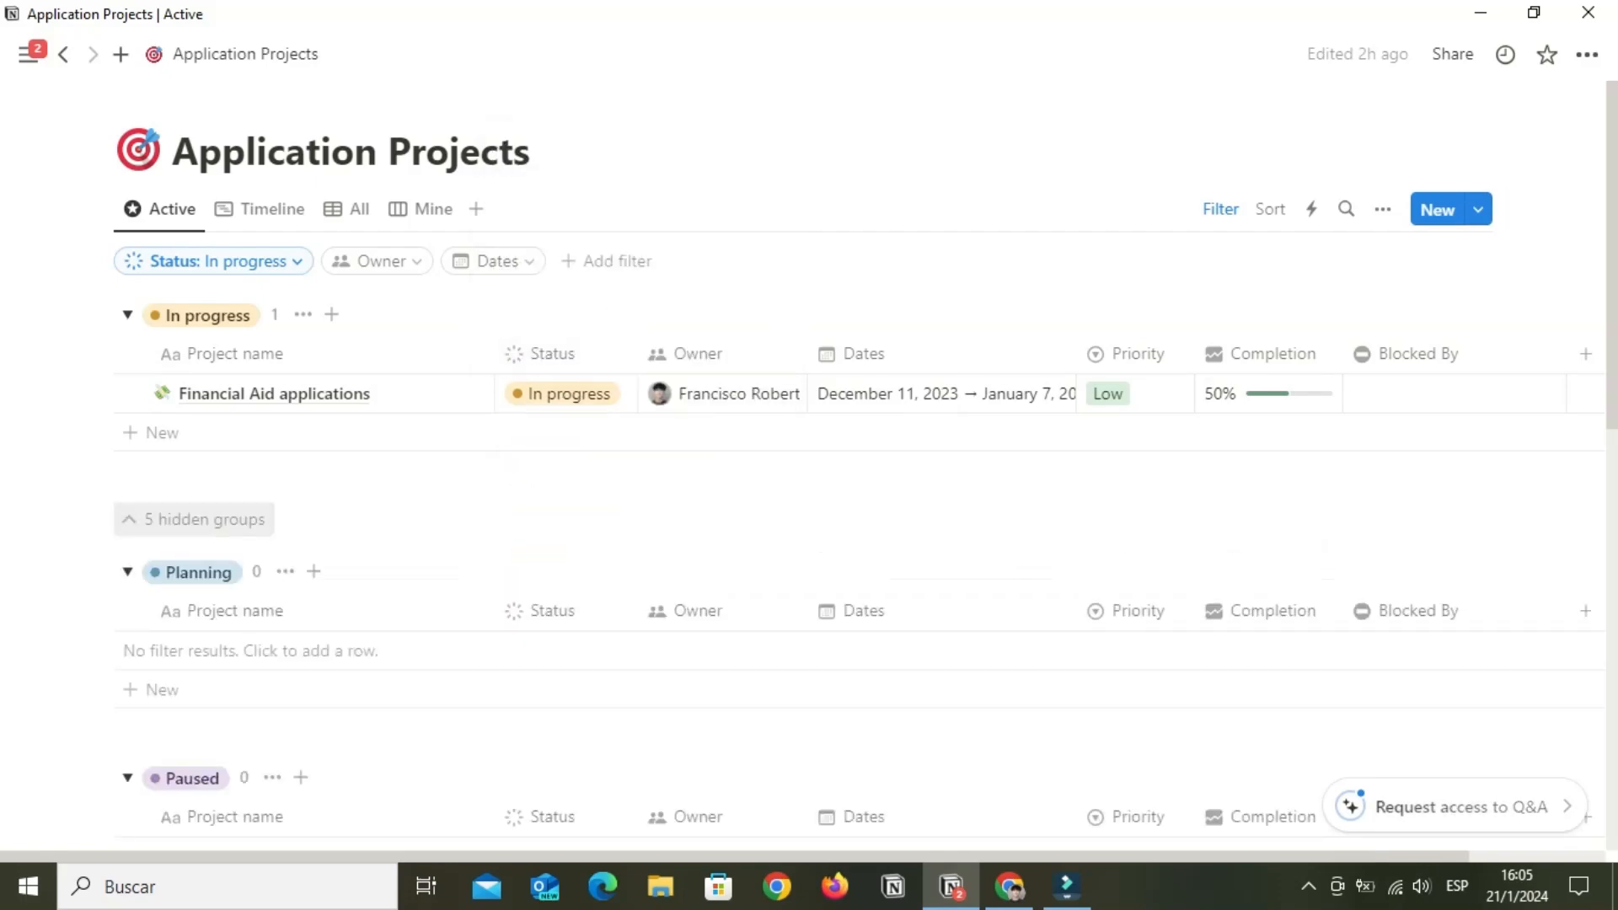
scroll(199, 520, down, 5)
scroll(199, 520, down, 1)
scroll(199, 520, down, 1)
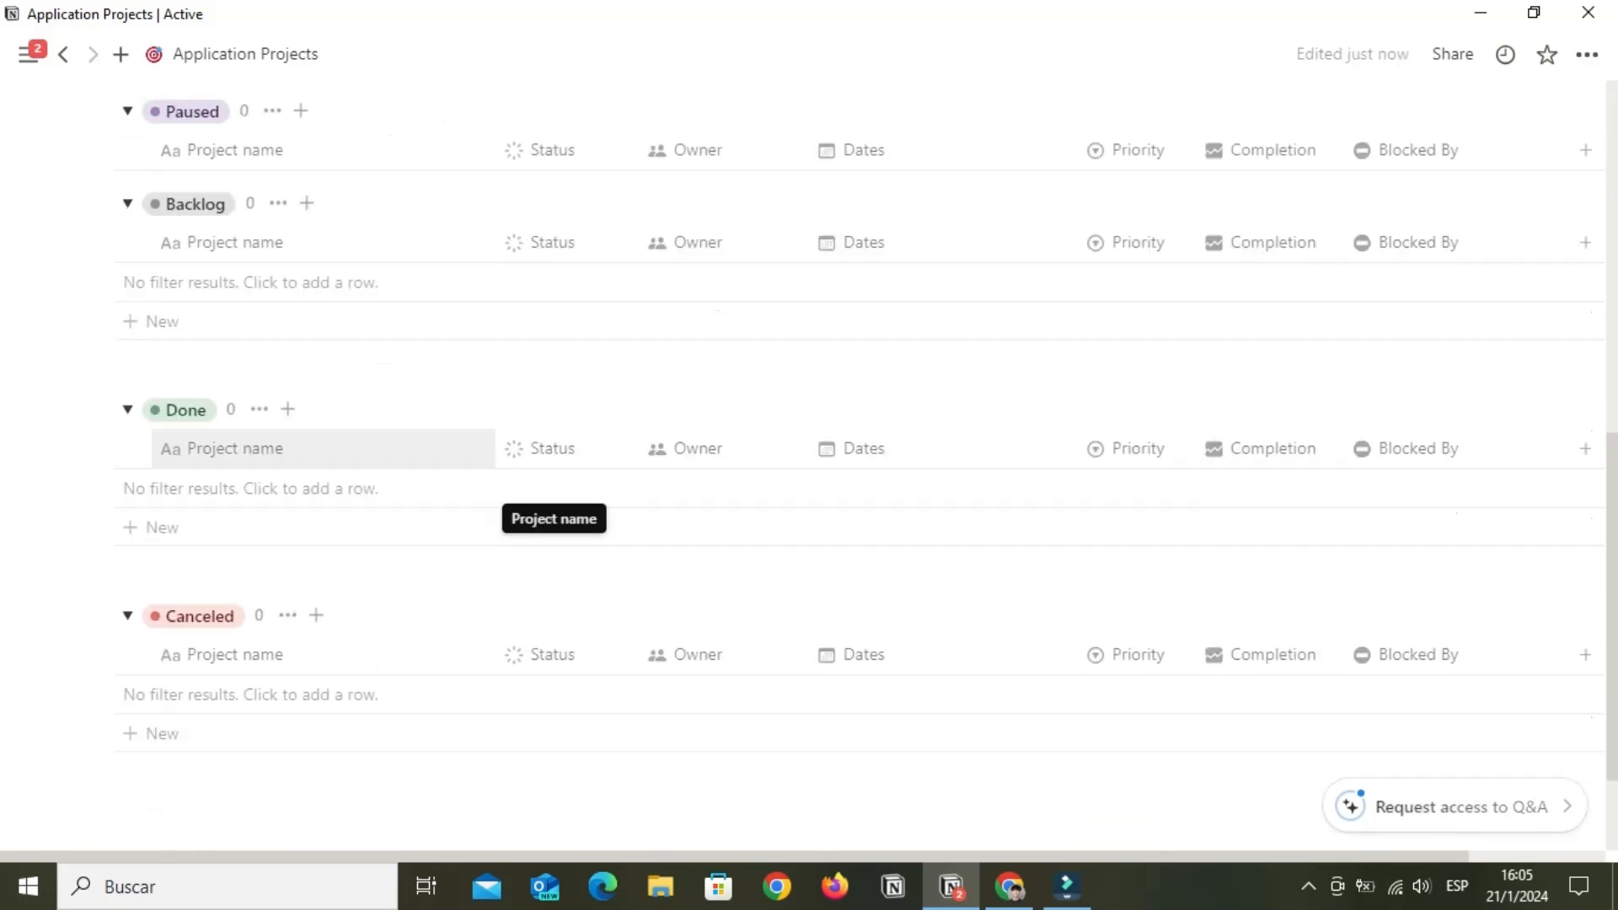
scroll(199, 520, up, 8)
click(199, 520)
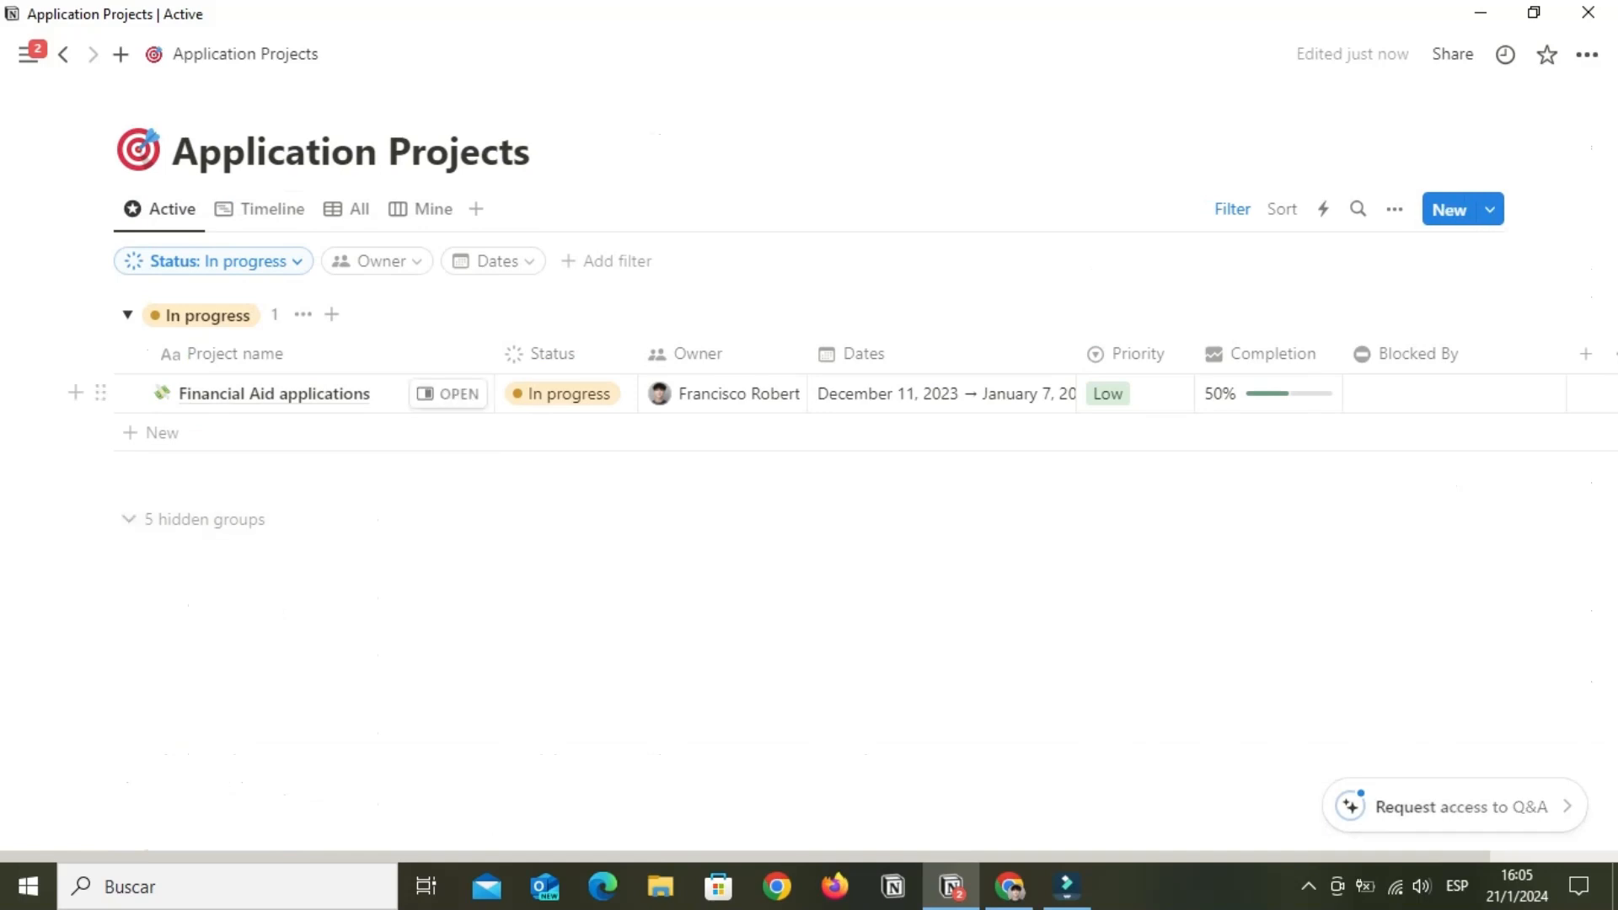
Open the Application Sprints page and look over the sprints with their statuses, dates and task completion
mouse_move(4, 520)
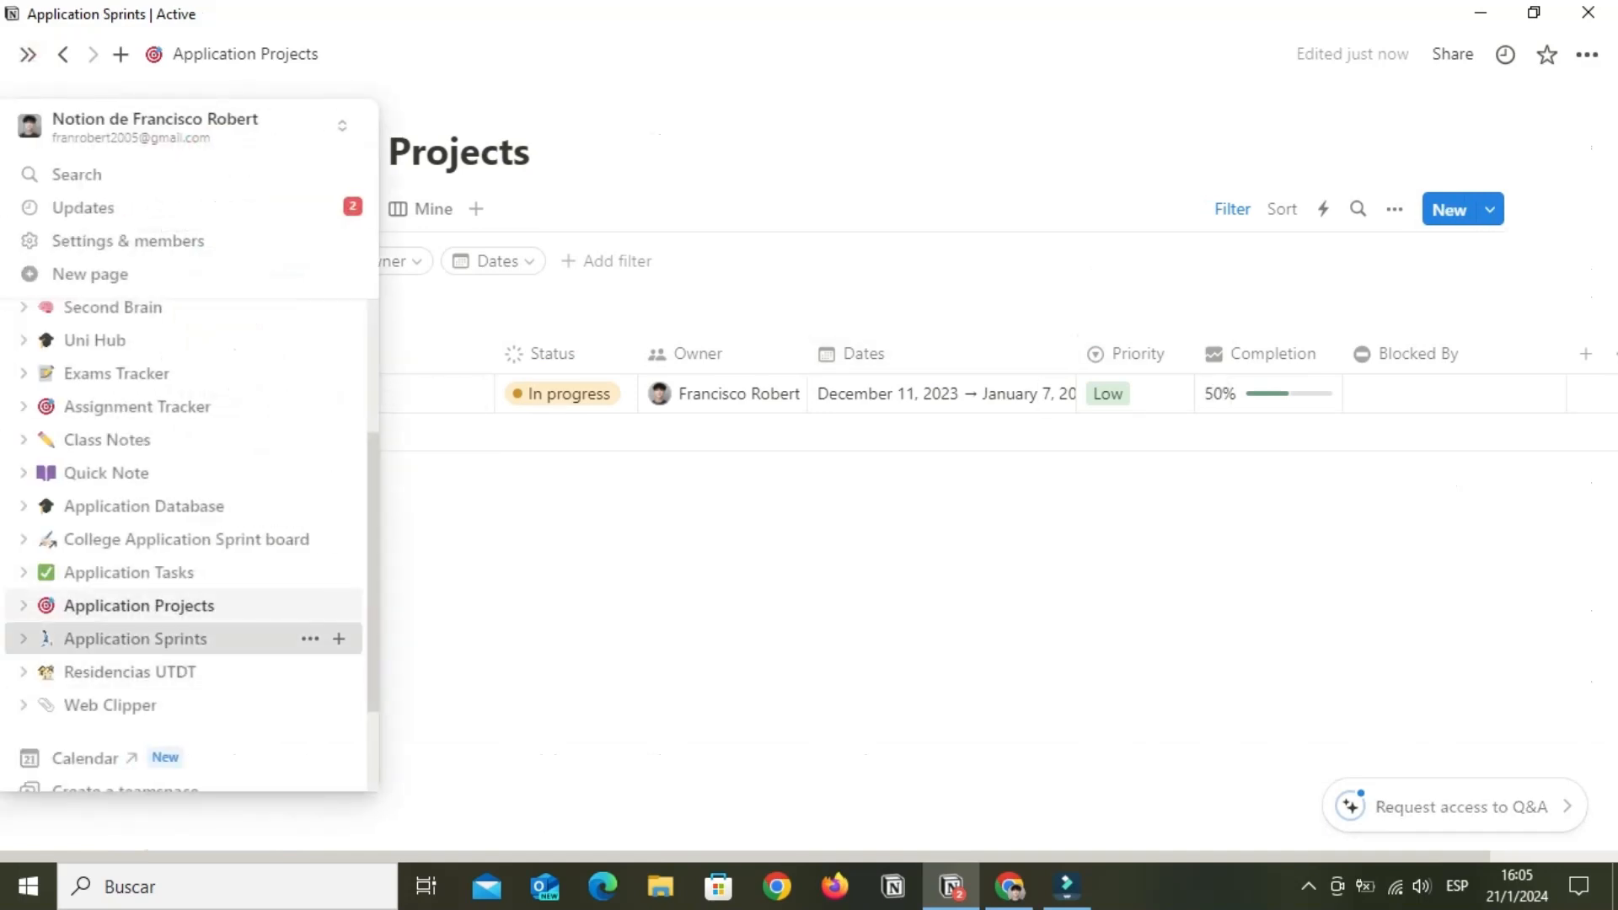
click(135, 637)
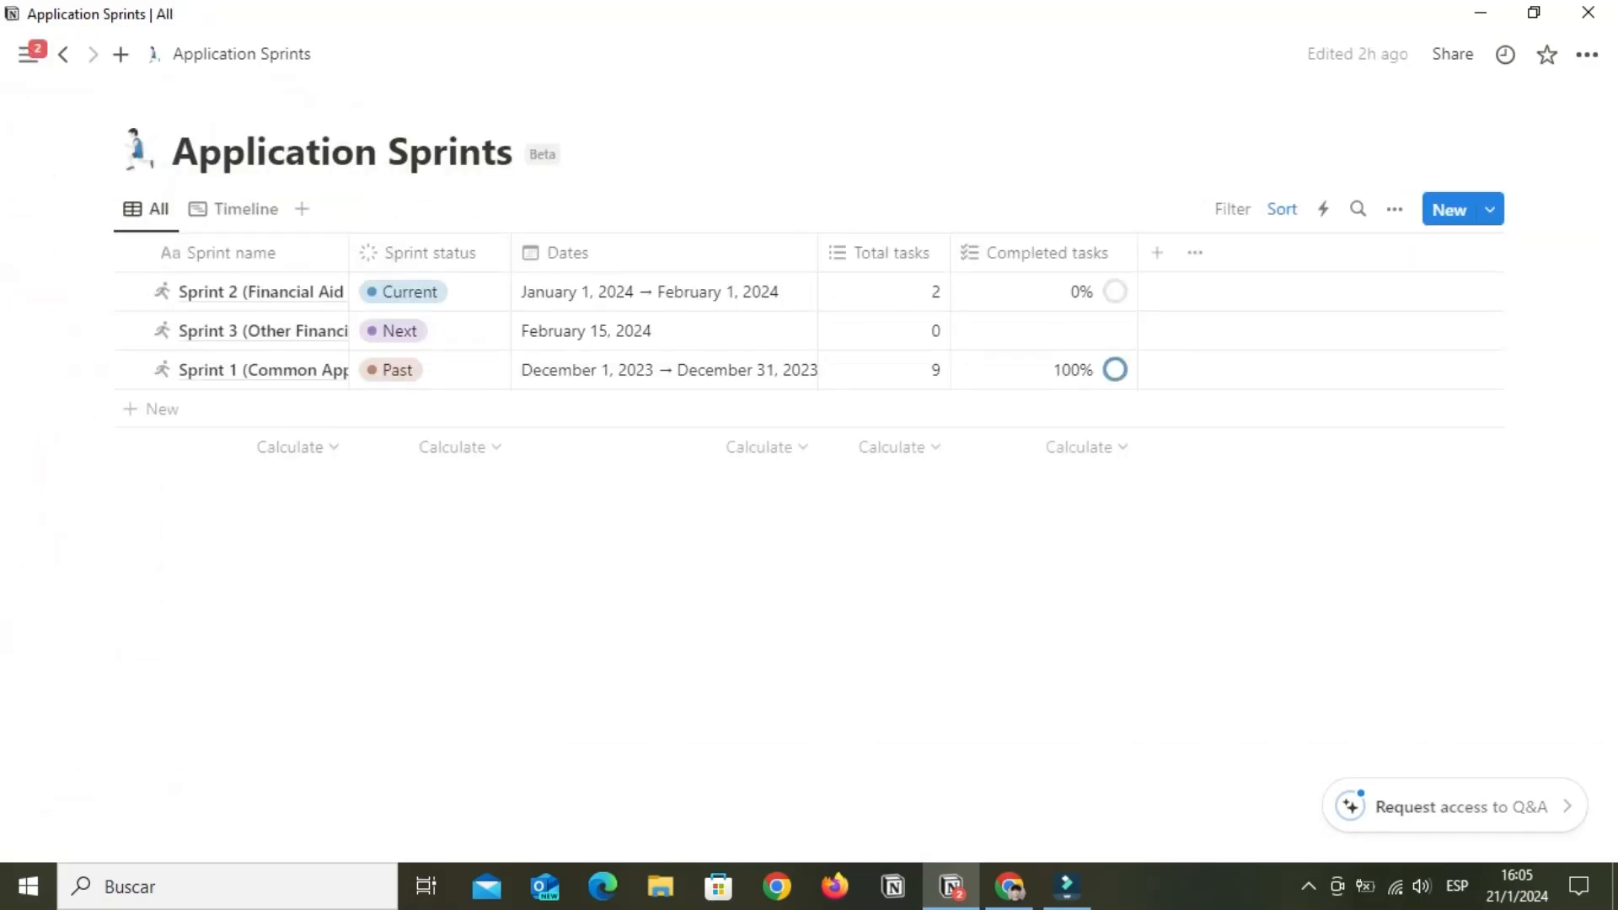